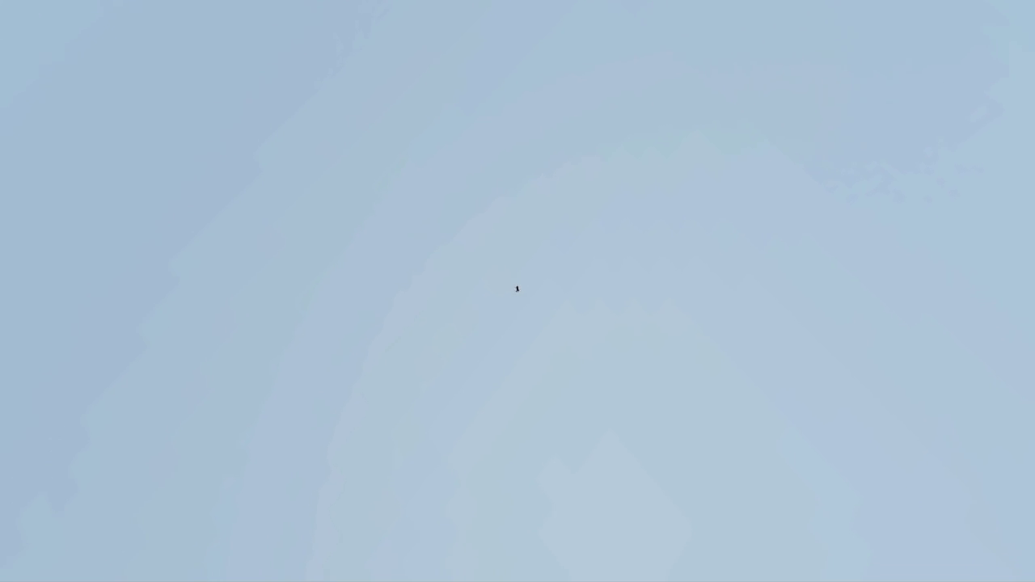
{"action": "key", "text": "ctrl+p"}
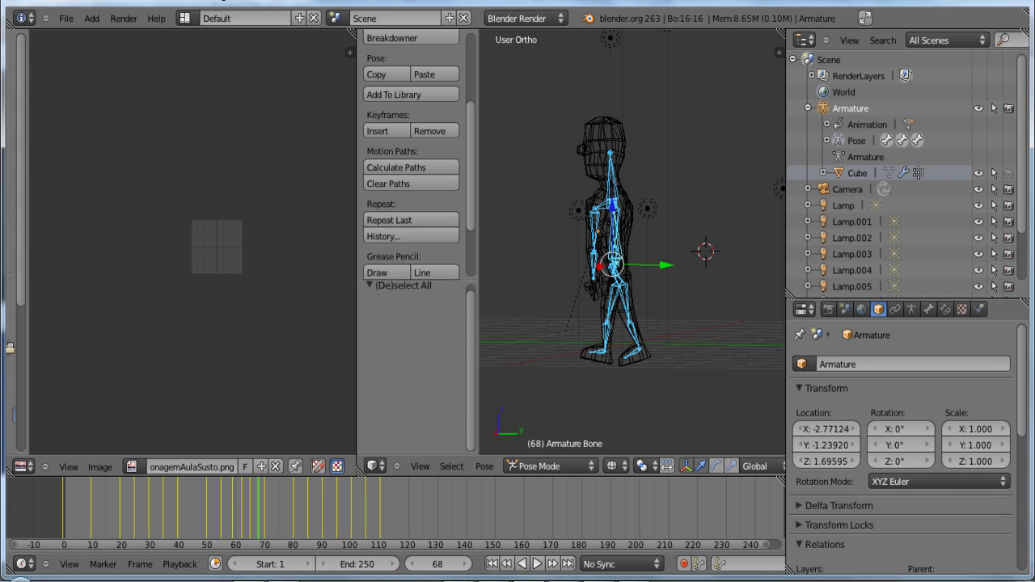
- Play the armature's animation from frame 1 and go to frame 80 to examine the crouched pose
{"action": "left_click", "coordinate": [59, 505]}
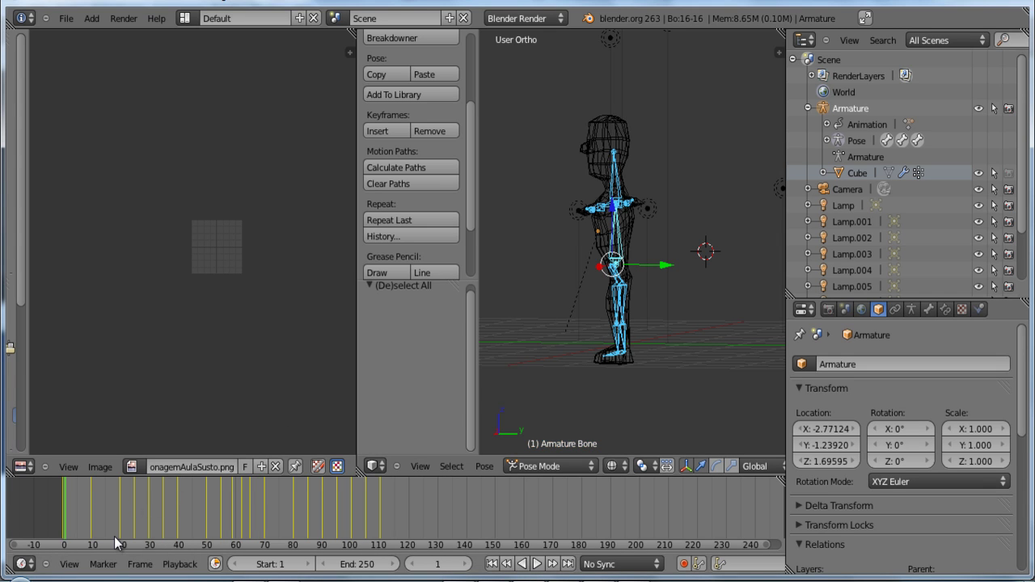
{"action": "key", "text": "alt+a"}
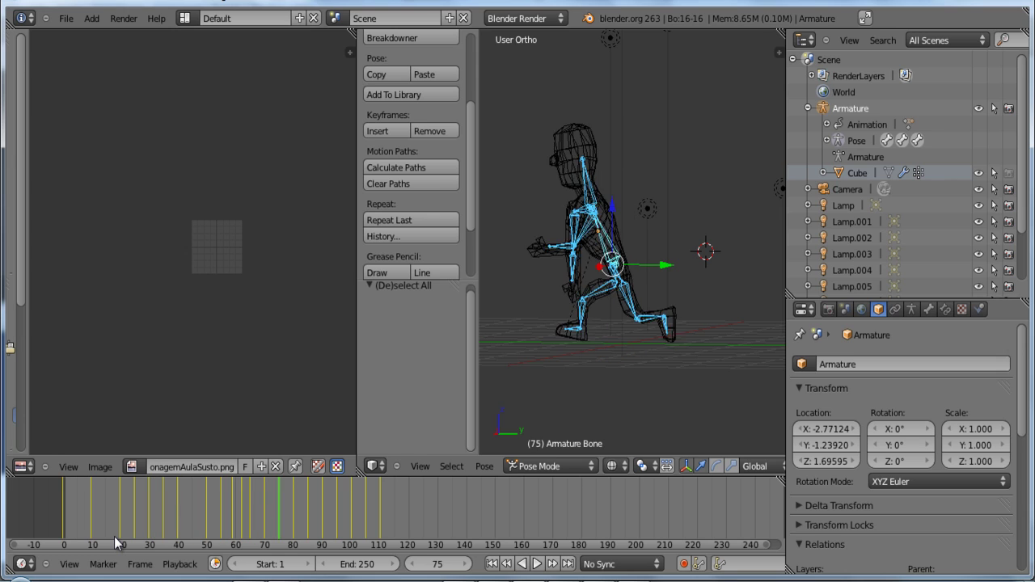
{"action": "scroll", "coordinate": [115, 543], "scroll_direction": "up", "scroll_amount": 13, "text": "alt"}
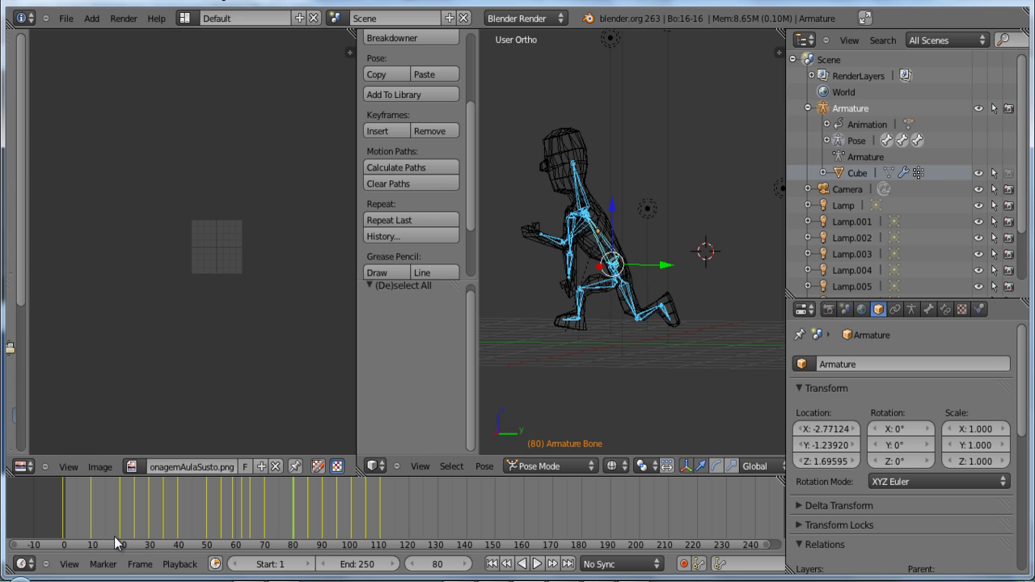
- Step back and forth through the keyframes between about frames 76 and 108 to examine the crouched walking motion
{"action": "key", "text": "Right"}
{"action": "key", "text": "Right"}
{"action": "key", "text": "Right"}
{"action": "key", "text": "Right"}
{"action": "key", "text": "Right"}
{"action": "key", "text": "Right"}
{"action": "key", "text": "Right"}
{"action": "key", "text": "Right"}
{"action": "key", "text": "Right"}
{"action": "key", "text": "Right"}
{"action": "key", "text": "Right"}
{"action": "key", "text": "Right"}
{"action": "key", "text": "Right"}
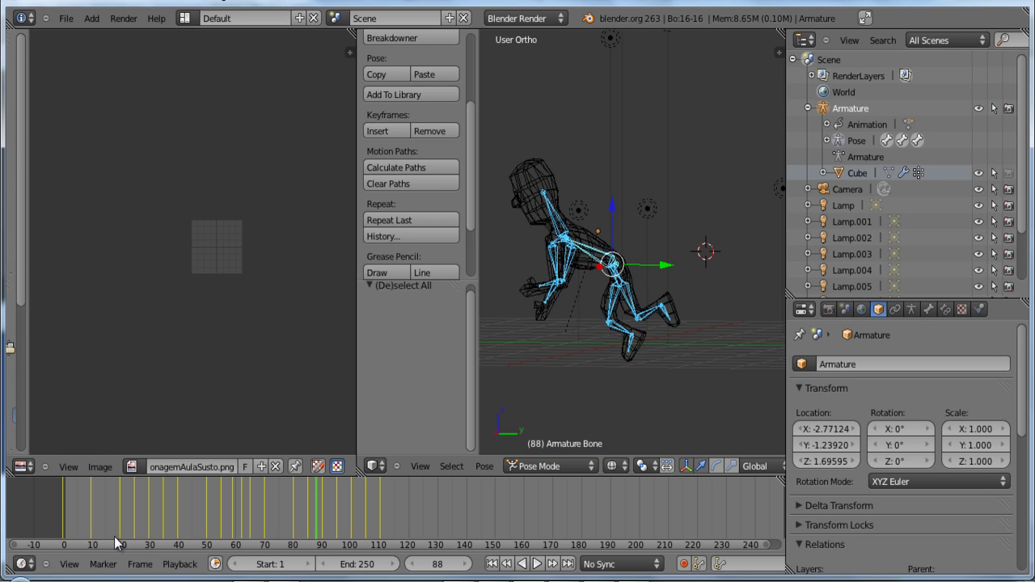
{"action": "key", "text": "Right"}
{"action": "key", "text": "Right"}
{"action": "key", "text": "Right"}
{"action": "key", "text": "Right"}
{"action": "key", "text": "Right"}
{"action": "key", "text": "Right"}
{"action": "key", "text": "Right"}
{"action": "key", "text": "Right"}
{"action": "key", "text": "Right"}
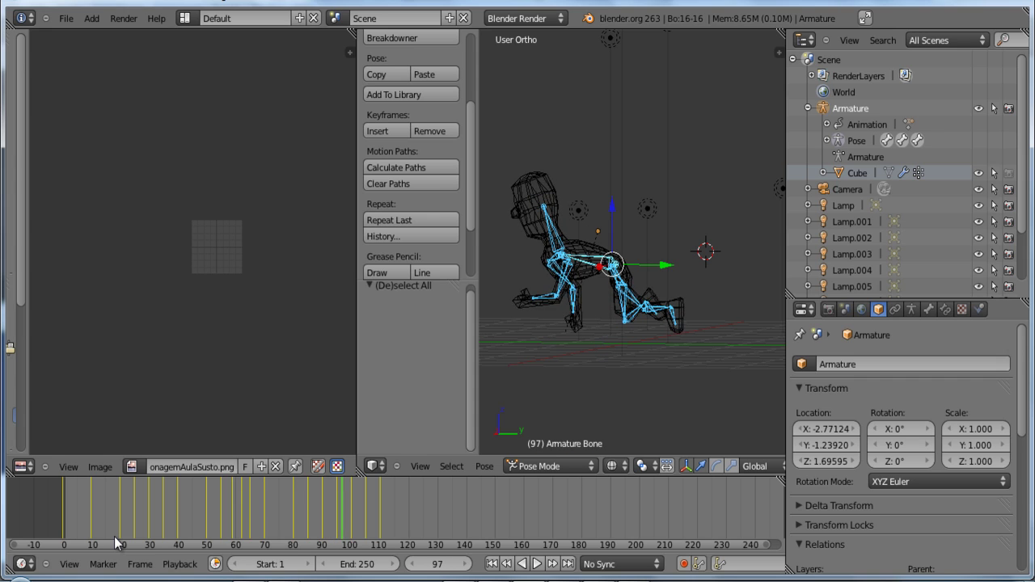
{"action": "key", "text": "Right"}
{"action": "key", "text": "Right"}
{"action": "key", "text": "Right"}
{"action": "key", "text": "Right"}
{"action": "key", "text": "Right"}
{"action": "key", "text": "Right"}
{"action": "key", "text": "Right"}
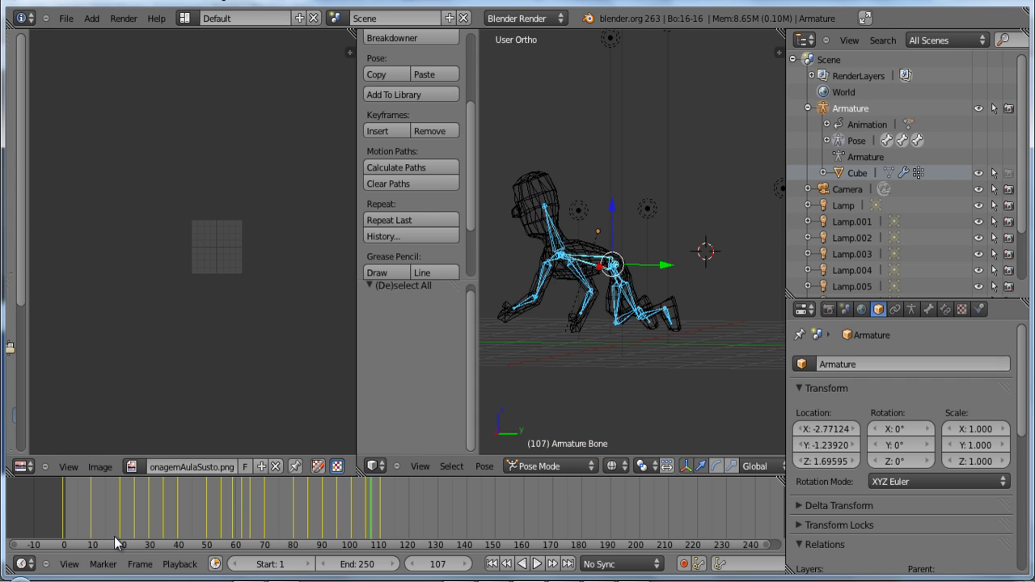
{"action": "key", "text": "Left"}
{"action": "key", "text": "Left"}
{"action": "key", "text": "Left"}
{"action": "key", "text": "Left"}
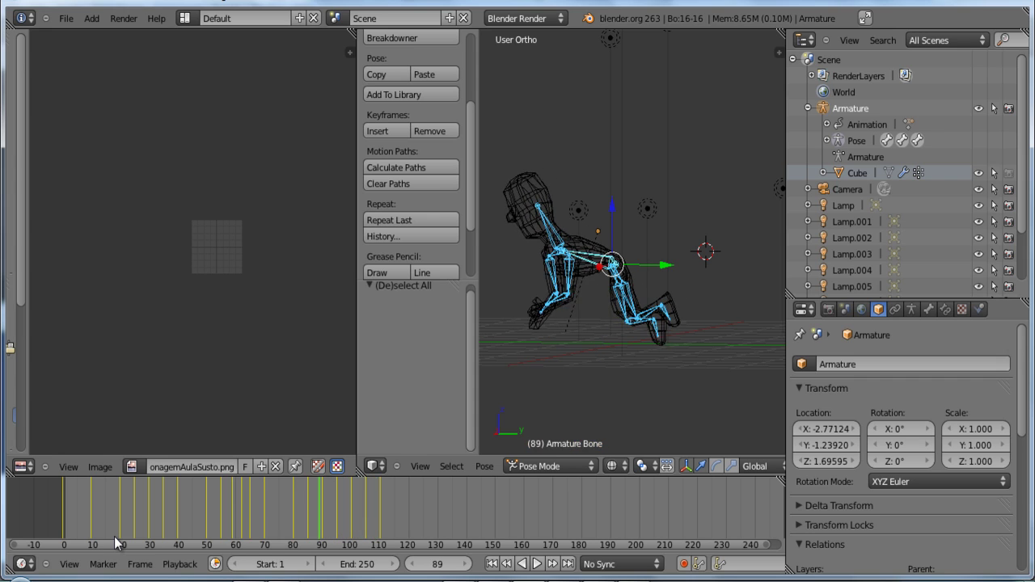
{"action": "key", "text": "Left"}
{"action": "key", "text": "Left"}
{"action": "key", "text": "Left"}
{"action": "key", "text": "Left"}
{"action": "key", "text": "Left"}
{"action": "key", "text": "Left"}
{"action": "key", "text": "Left"}
{"action": "key", "text": "Left"}
{"action": "key", "text": "Left"}
{"action": "key", "text": "Left"}
{"action": "key", "text": "Left"}
{"action": "key", "text": "Left"}
{"action": "key", "text": "Left"}
{"action": "key", "text": "Left"}
{"action": "key", "text": "Left"}
{"action": "key", "text": "Left"}
{"action": "key", "text": "Left"}
{"action": "key", "text": "Left"}
{"action": "key", "text": "Left"}
{"action": "key", "text": "Left"}
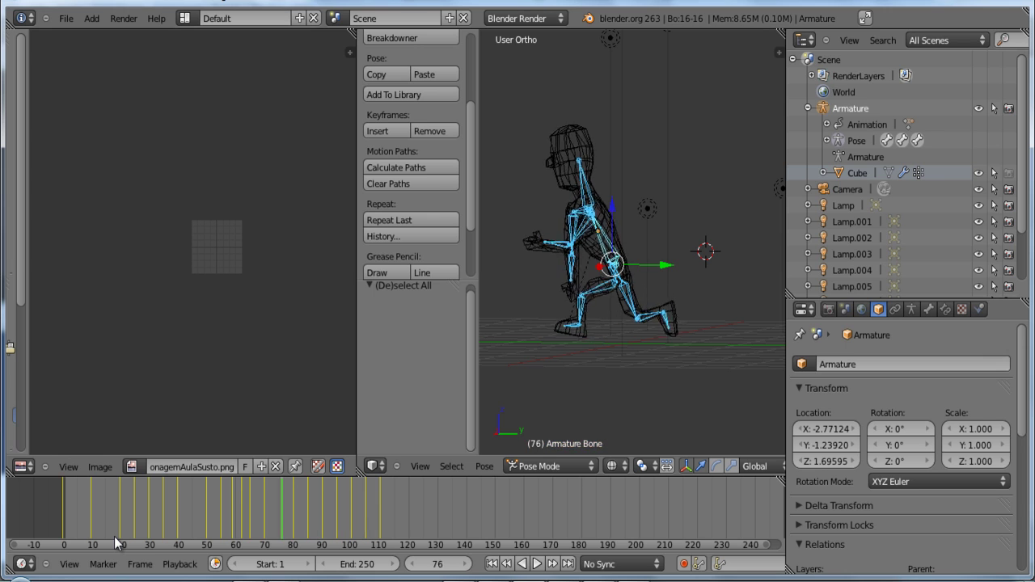
{"action": "key", "text": "Right"}
{"action": "key", "text": "Right"}
{"action": "key", "text": "Right"}
{"action": "key", "text": "Right"}
{"action": "key", "text": "Right"}
{"action": "key", "text": "Right"}
{"action": "key", "text": "Right"}
{"action": "key", "text": "Right"}
{"action": "key", "text": "Right"}
{"action": "key", "text": "Right"}
{"action": "key", "text": "Right"}
{"action": "key", "text": "Right"}
{"action": "key", "text": "Right"}
{"action": "key", "text": "Right"}
{"action": "key", "text": "Right"}
{"action": "key", "text": "Right"}
{"action": "key", "text": "Right"}
{"action": "key", "text": "Right"}
{"action": "key", "text": "Right"}
{"action": "key", "text": "Right"}
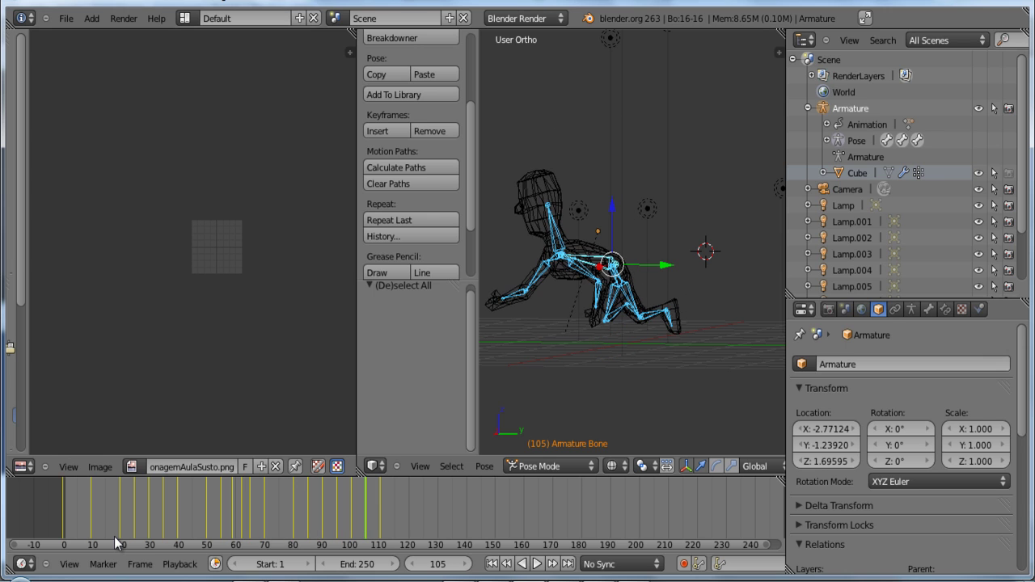
{"action": "key", "text": "Left"}
{"action": "key", "text": "Left"}
{"action": "key", "text": "Left"}
{"action": "key", "text": "Left"}
{"action": "key", "text": "Left"}
{"action": "key", "text": "Left"}
{"action": "key", "text": "Left"}
{"action": "key", "text": "Left"}
{"action": "key", "text": "Left"}
{"action": "key", "text": "Left"}
{"action": "key", "text": "Left"}
{"action": "key", "text": "Left"}
{"action": "key", "text": "Left"}
{"action": "key", "text": "Left"}
{"action": "key", "text": "Left"}
{"action": "key", "text": "Left"}
{"action": "key", "text": "Left"}
{"action": "key", "text": "Left"}
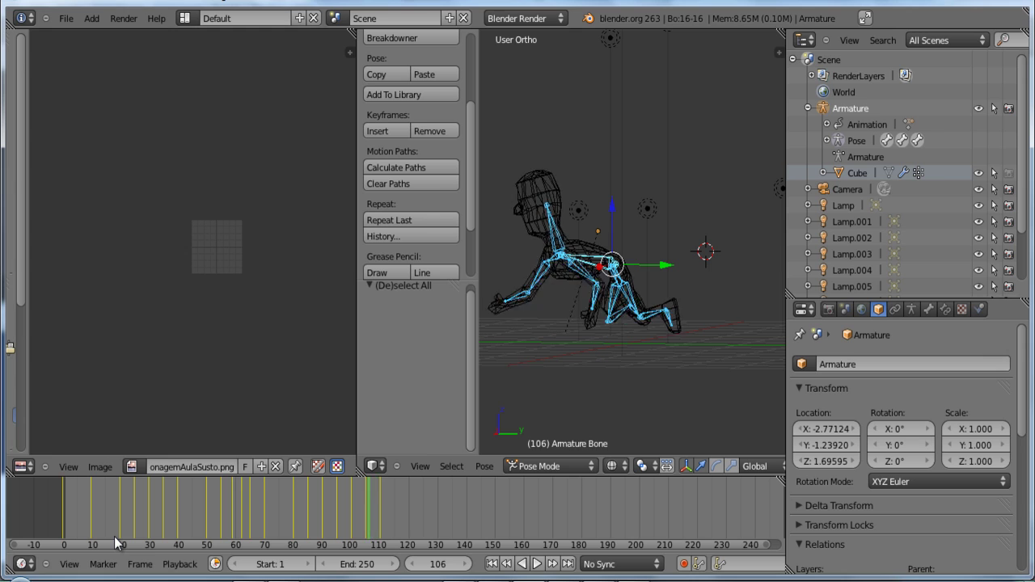
{"action": "key", "text": "Left"}
{"action": "key", "text": "Left"}
{"action": "key", "text": "Left"}
{"action": "key", "text": "Left"}
{"action": "key", "text": "Left"}
{"action": "key", "text": "Left"}
{"action": "key", "text": "Left"}
{"action": "key", "text": "Left"}
{"action": "key", "text": "Left"}
{"action": "key", "text": "Left"}
{"action": "key", "text": "Left"}
{"action": "key", "text": "Left"}
{"action": "key", "text": "Right"}
{"action": "key", "text": "Right"}
{"action": "key", "text": "Right"}
{"action": "key", "text": "Right"}
{"action": "key", "text": "Right"}
{"action": "key", "text": "Right"}
{"action": "key", "text": "Right"}
{"action": "key", "text": "Right"}
{"action": "key", "text": "Right"}
{"action": "key", "text": "Right"}
{"action": "key", "text": "Right"}
{"action": "key", "text": "Right"}
{"action": "key", "text": "Right"}
{"action": "key", "text": "Right"}
{"action": "key", "text": "Right"}
{"action": "key", "text": "Right"}
{"action": "key", "text": "Right"}
{"action": "key", "text": "Right"}
{"action": "key", "text": "Right"}
{"action": "key", "text": "Right"}
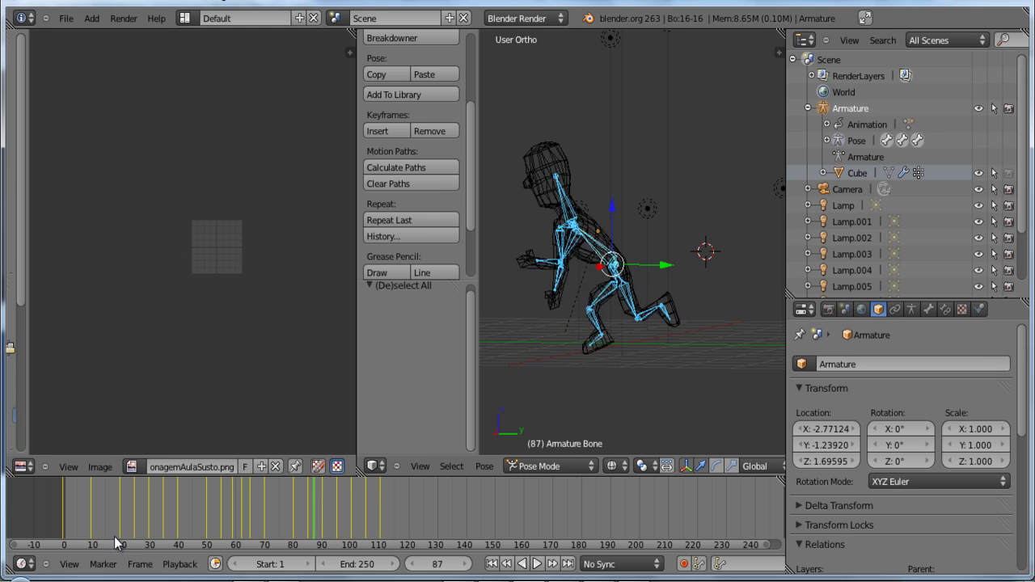
{"action": "key", "text": "Right"}
{"action": "key", "text": "Right"}
{"action": "key", "text": "Right"}
{"action": "key", "text": "Right"}
{"action": "key", "text": "Right"}
{"action": "key", "text": "Right"}
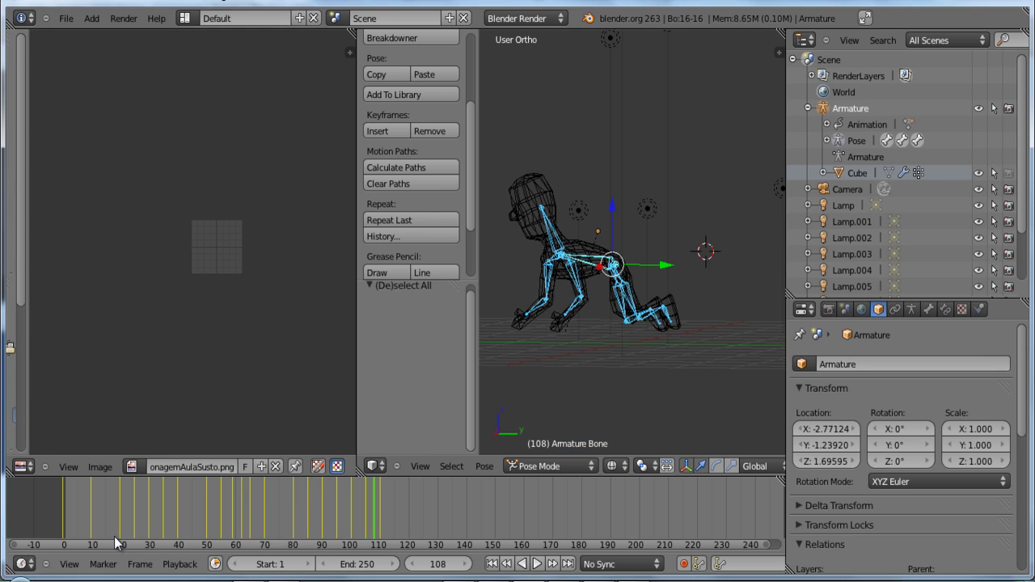
{"action": "key", "text": "Left"}
{"action": "key", "text": "Left"}
{"action": "key", "text": "Left"}
{"action": "key", "text": "Left"}
{"action": "key", "text": "Left"}
{"action": "key", "text": "Left"}
{"action": "key", "text": "Left"}
{"action": "key", "text": "Left"}
{"action": "key", "text": "Left"}
{"action": "key", "text": "Left"}
{"action": "key", "text": "Left"}
{"action": "key", "text": "Left"}
{"action": "key", "text": "Left"}
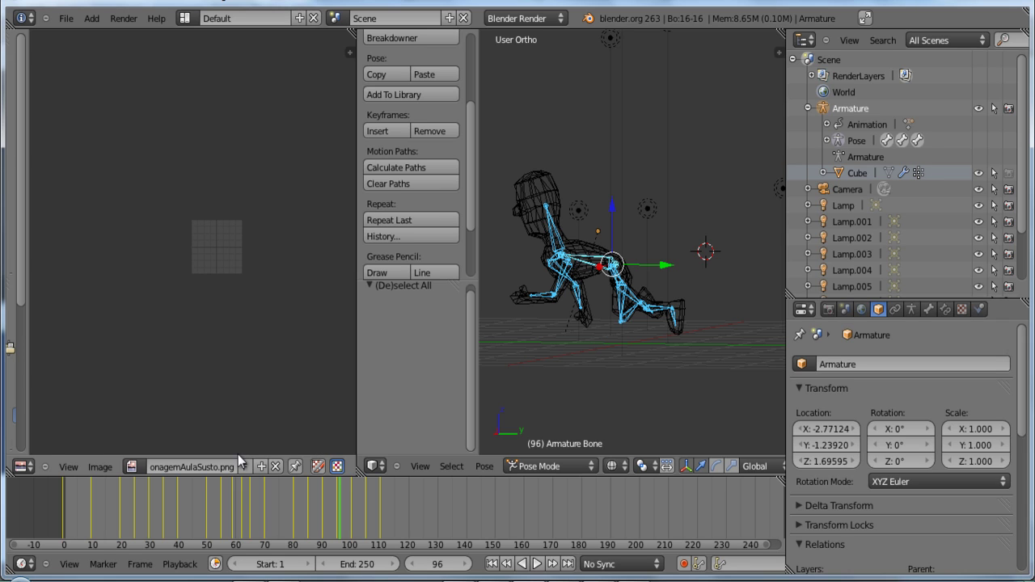
- Switch to Unity and examine the split animation clips in the BrunecoAbaixado import settings, widening the Inspector to read the full clip names
{"action": "mouse_move", "coordinate": [283, 580]}
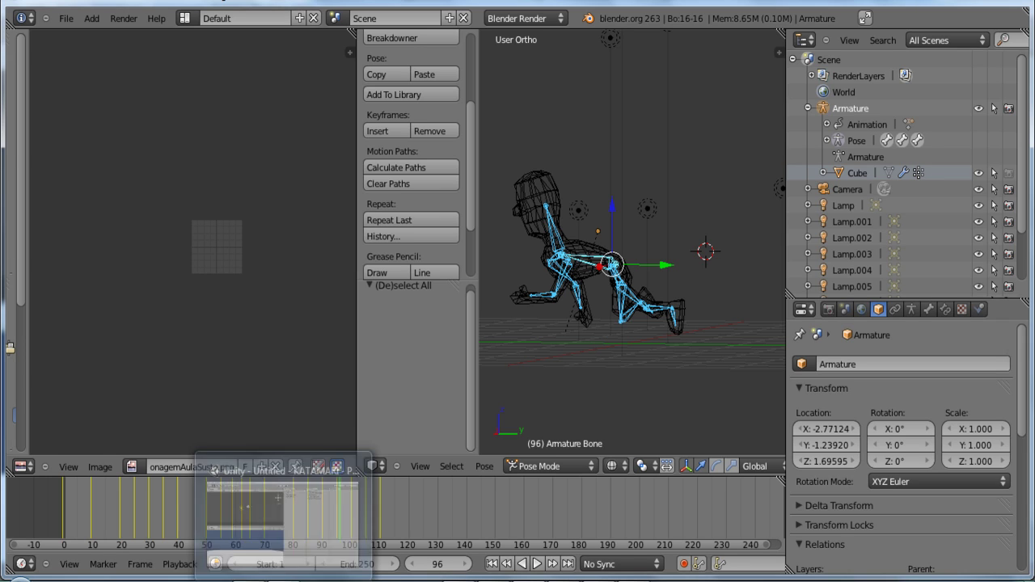
{"action": "left_click", "coordinate": [283, 506]}
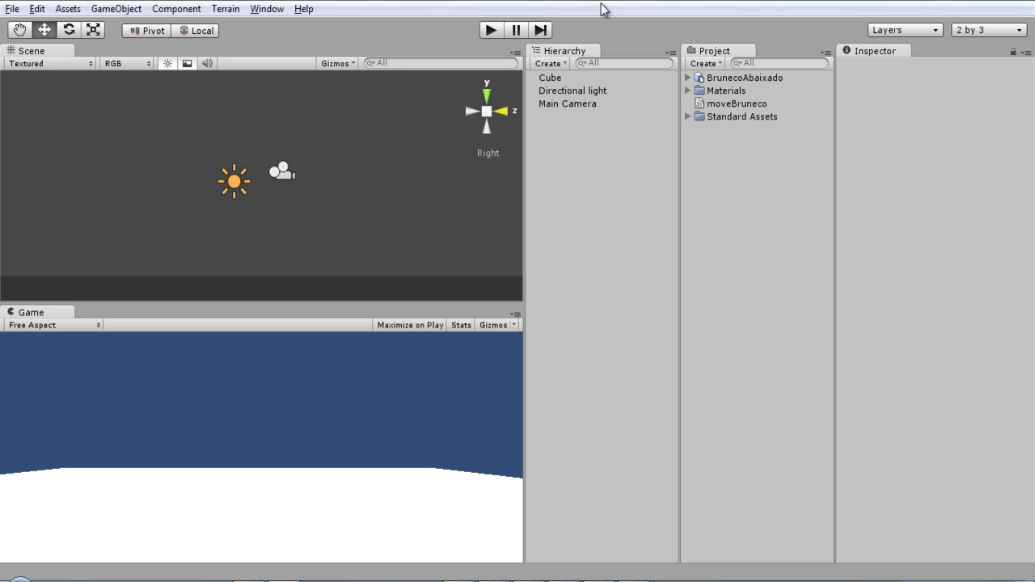
{"action": "left_click", "coordinate": [753, 89]}
{"action": "left_click", "coordinate": [760, 77]}
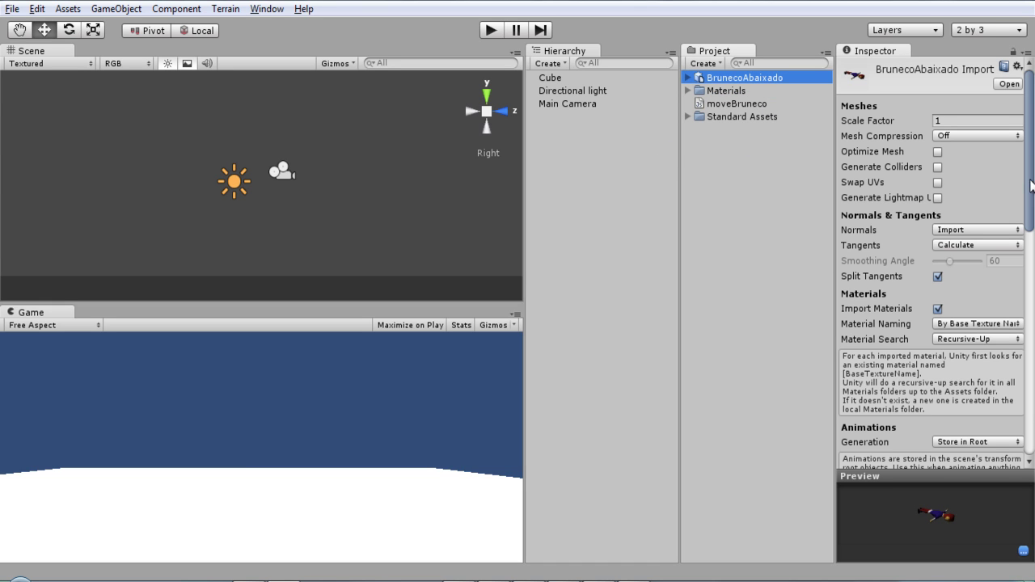
{"action": "left_click_drag", "start_coordinate": [1032, 188], "coordinate": [1032, 285]}
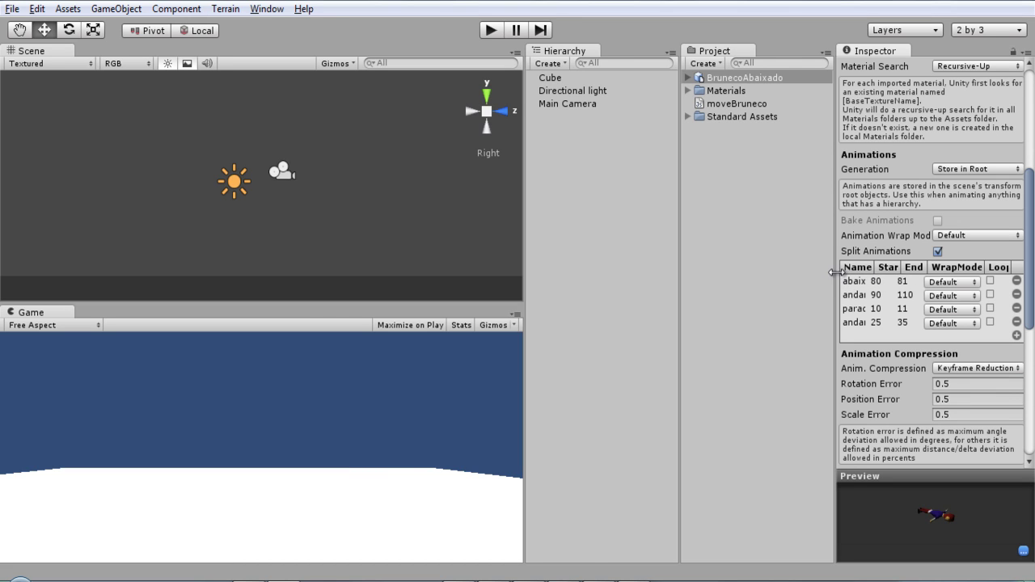
{"action": "left_click_drag", "start_coordinate": [834, 272], "coordinate": [725, 273]}
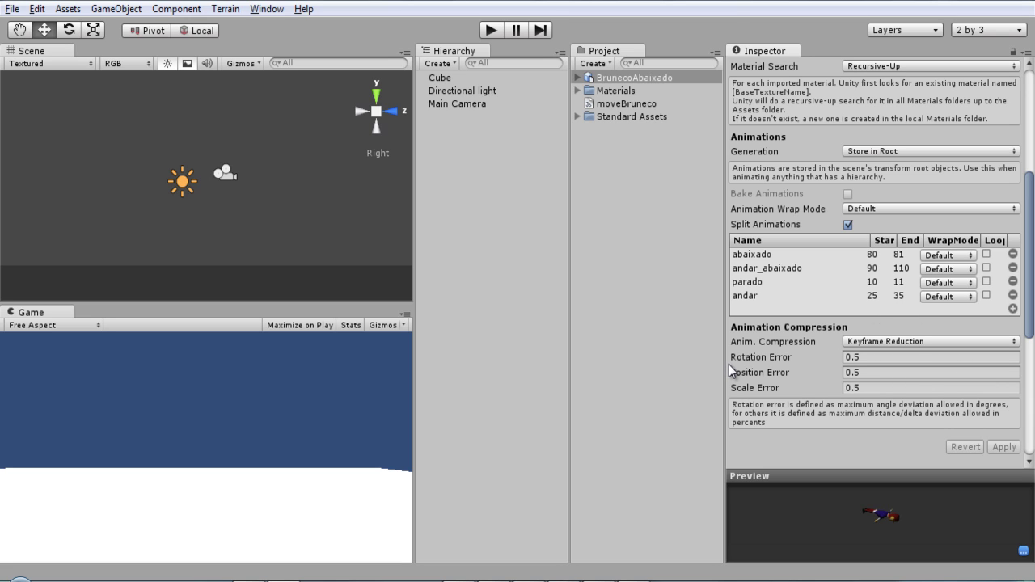
- Narrow the Inspector and rebalance the widths of the Project, Hierarchy and Scene views
{"action": "left_click_drag", "start_coordinate": [724, 363], "coordinate": [811, 363]}
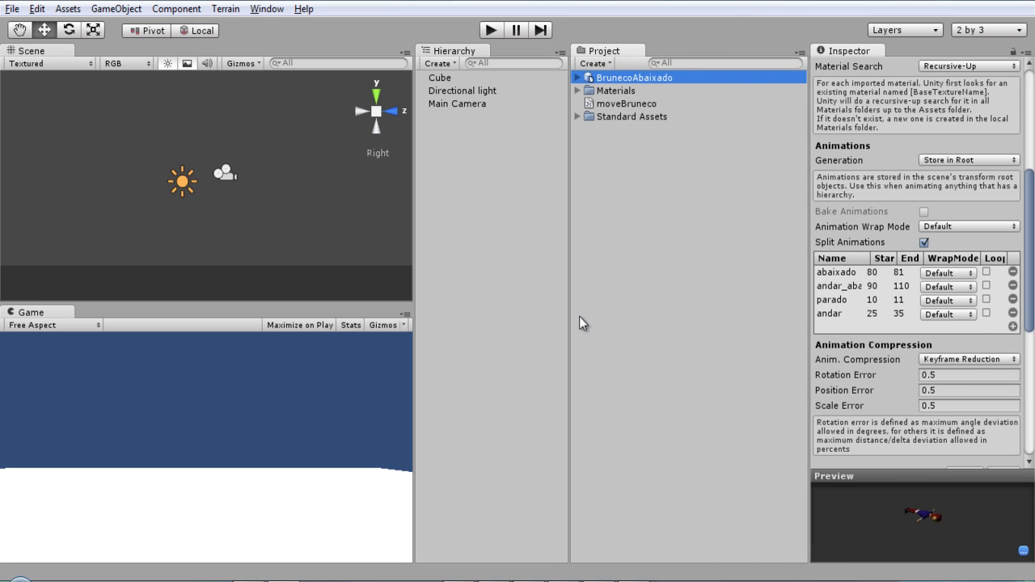
{"action": "left_click_drag", "start_coordinate": [564, 316], "coordinate": [637, 324]}
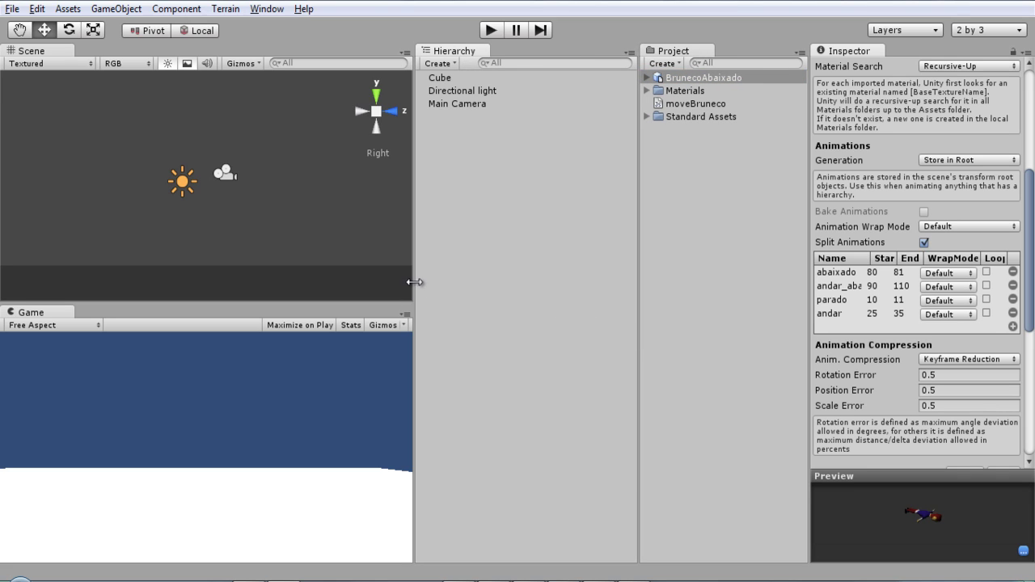
{"action": "left_click_drag", "start_coordinate": [411, 282], "coordinate": [486, 291]}
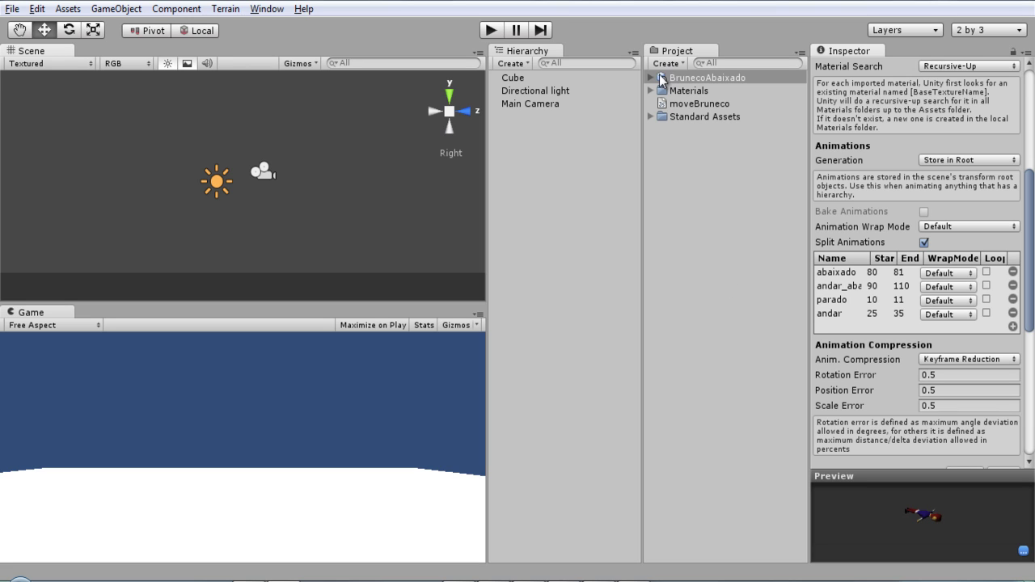
- Place the BrunecoAbaixado model in the scene, expand its children in the hierarchy and select the Armature object
{"action": "left_click_drag", "start_coordinate": [659, 74], "coordinate": [223, 245]}
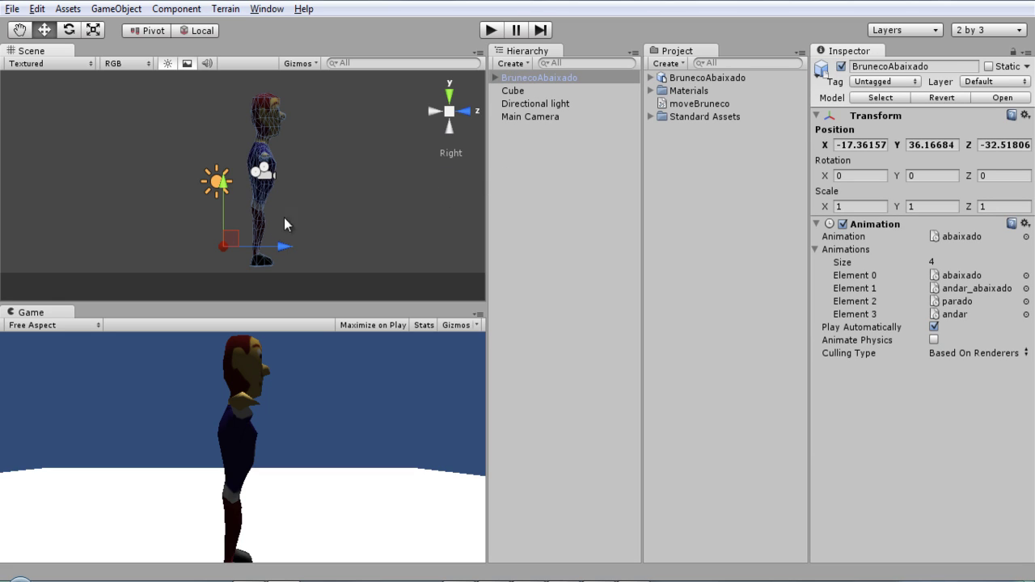
{"action": "left_click", "coordinate": [494, 78]}
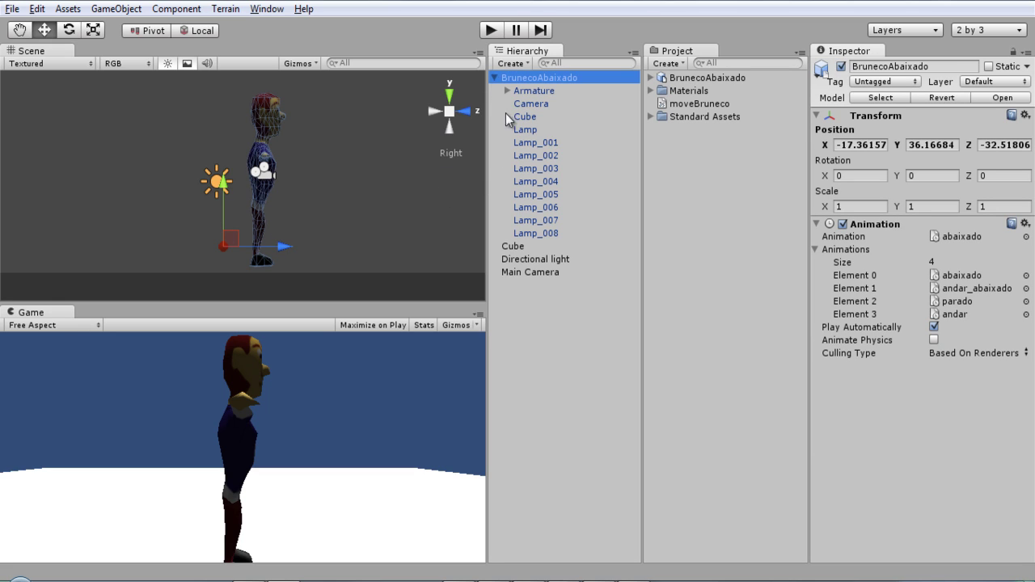
{"action": "left_click", "coordinate": [527, 118]}
{"action": "left_click", "coordinate": [539, 91]}
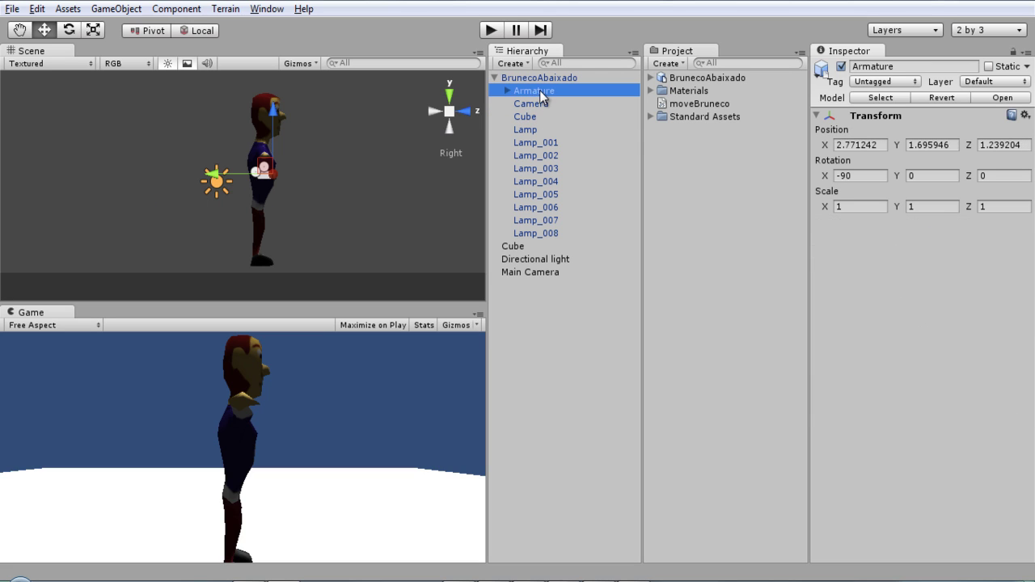
- Zero the Armature's position on X, Y and Z and raise the BrunecoAbaixado parent to about Y 37.72 so the feet meet the floor
{"action": "left_click", "coordinate": [848, 145]}
{"action": "left_click", "coordinate": [562, 78]}
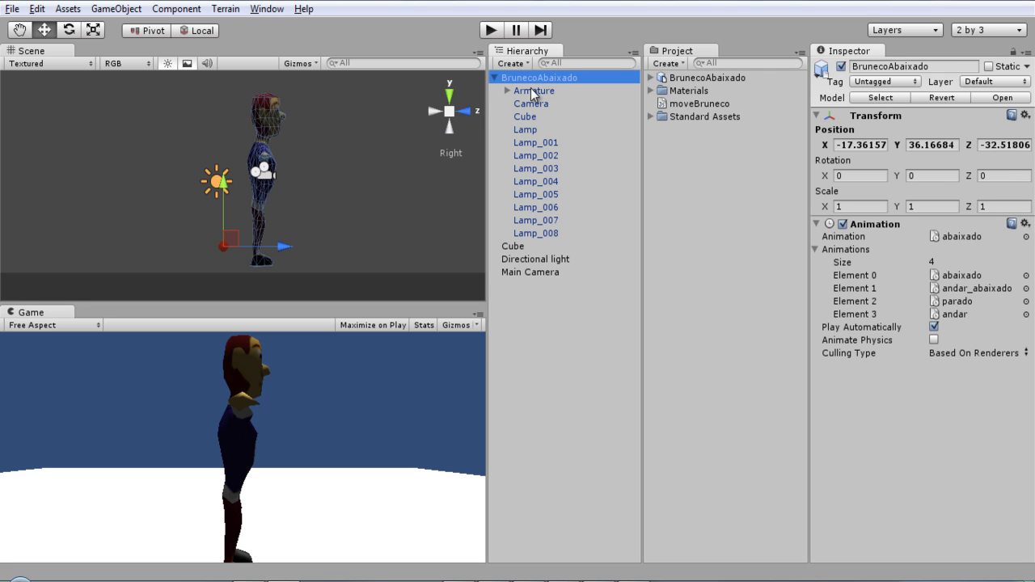
{"action": "left_click", "coordinate": [535, 90]}
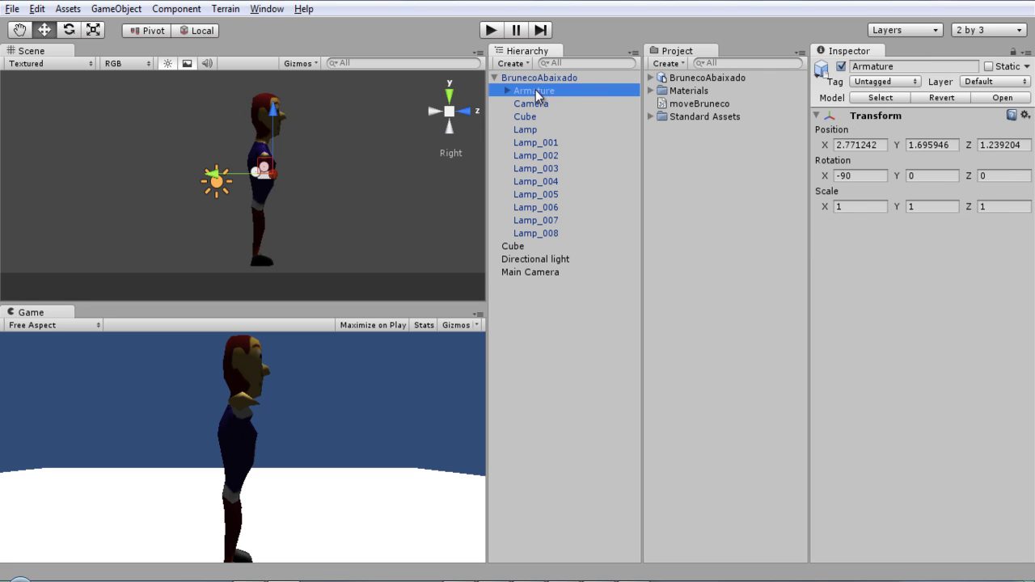
{"action": "left_click", "coordinate": [863, 145]}
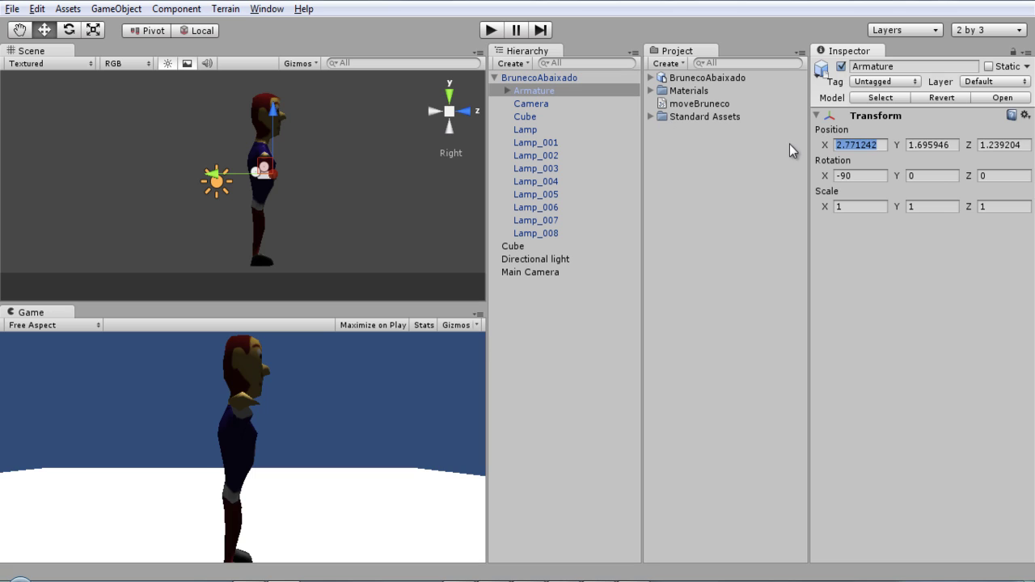
{"action": "type", "text": "0"}
{"action": "left_click", "coordinate": [938, 146]}
{"action": "type", "text": "0"}
{"action": "left_click", "coordinate": [1016, 151]}
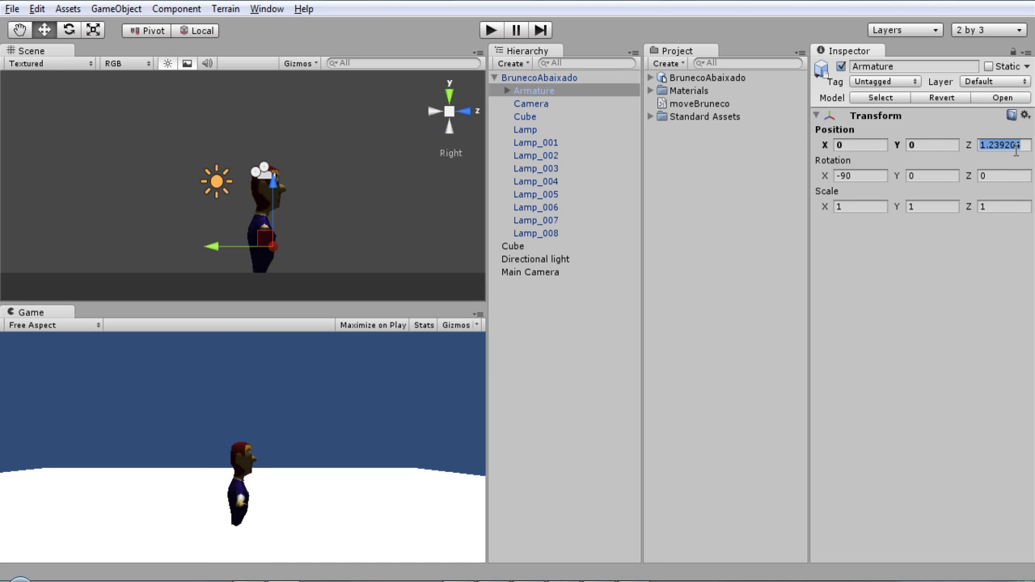
{"action": "type", "text": "0"}
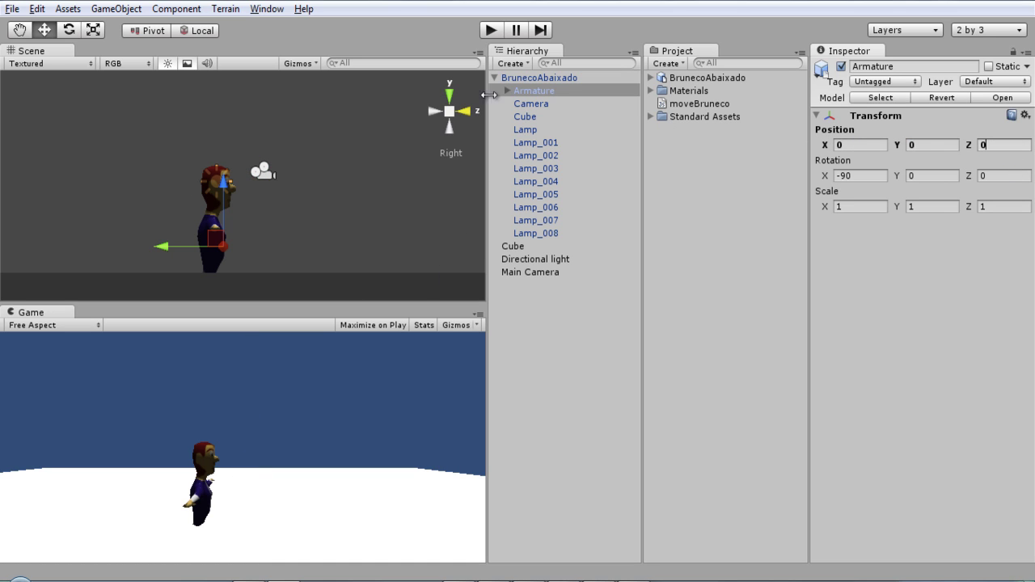
{"action": "left_click", "coordinate": [554, 78]}
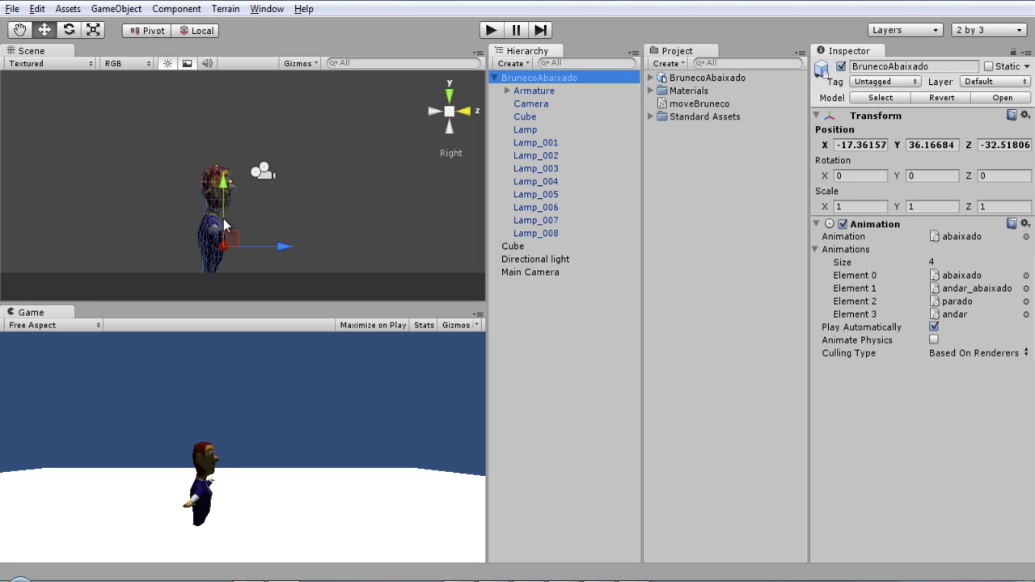
{"action": "left_click_drag", "start_coordinate": [223, 218], "coordinate": [215, 159]}
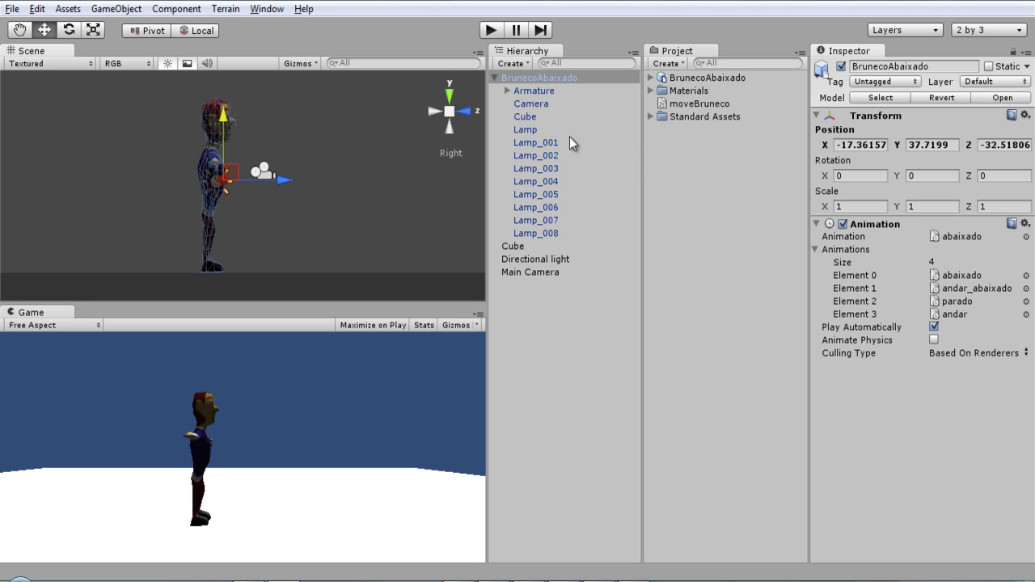
- Add a Capsule Collider to the Cube mesh inside BrunecoAbaixado
{"action": "left_click", "coordinate": [525, 118]}
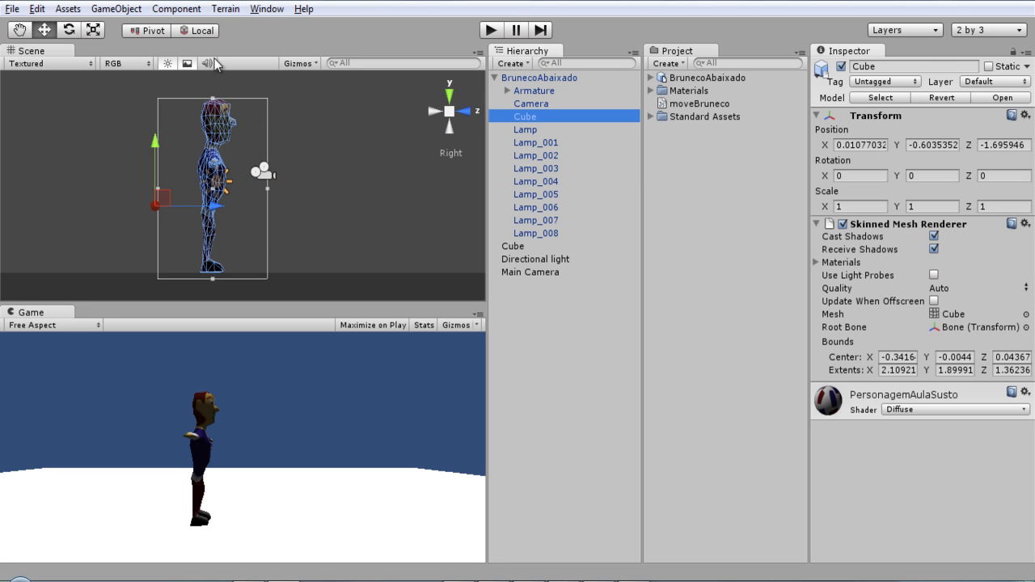
{"action": "left_click", "coordinate": [185, 9]}
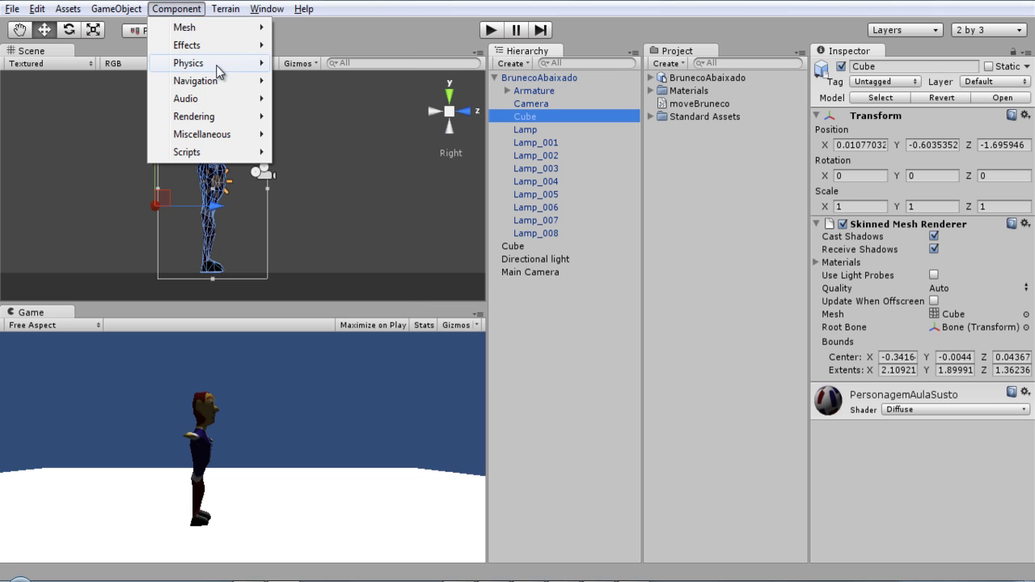
{"action": "mouse_move", "coordinate": [218, 64]}
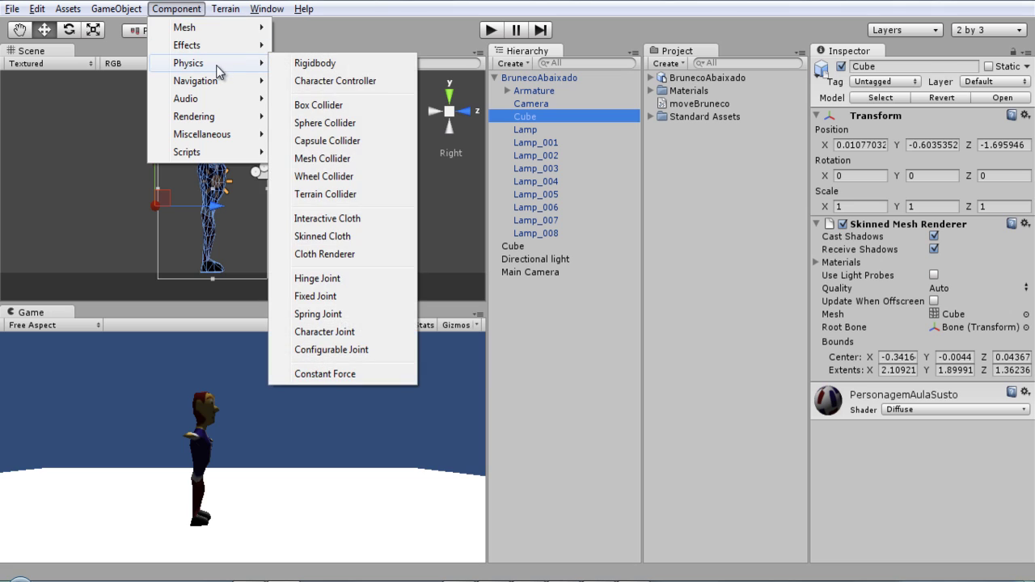
{"action": "left_click", "coordinate": [338, 143]}
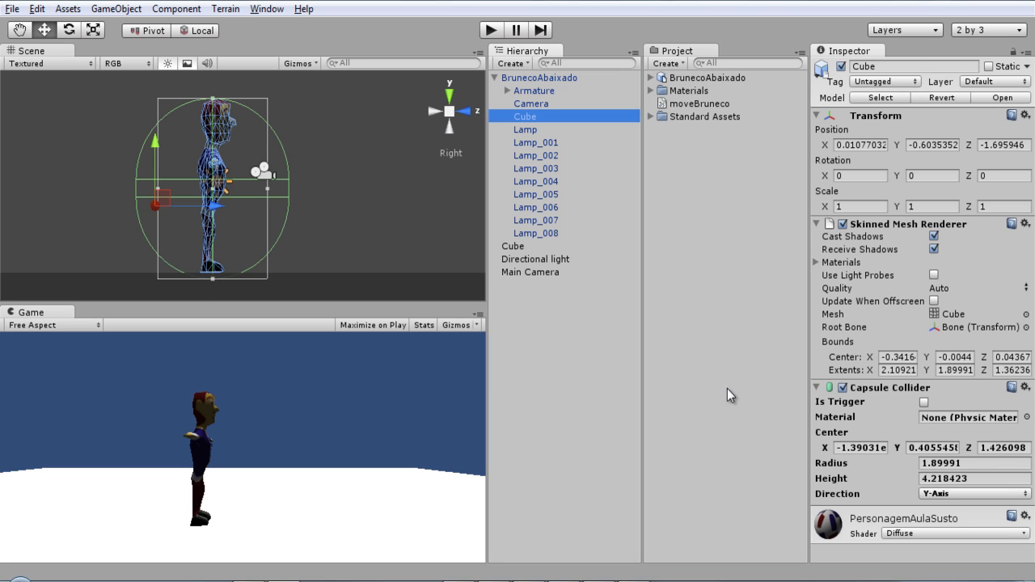
{"action": "left_click", "coordinate": [996, 482]}
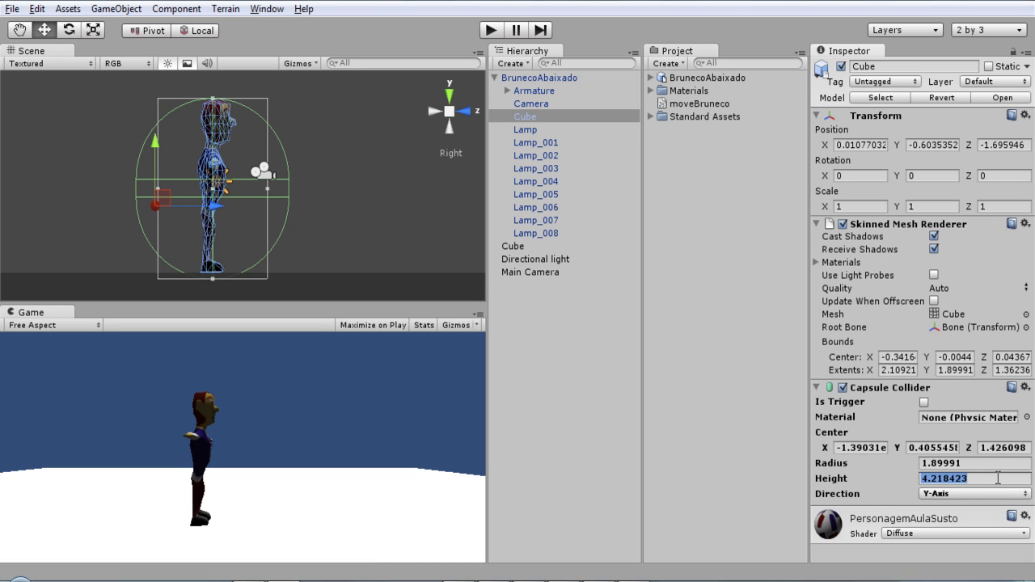
{"action": "type", "text": "1"}
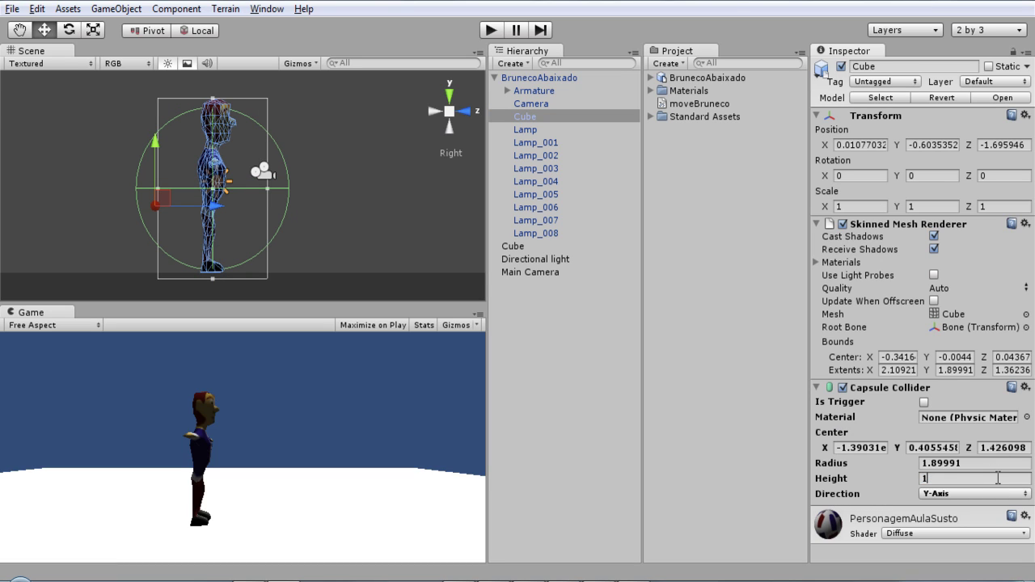
{"action": "key", "text": "Escape"}
- Set the Capsule Collider's radius to 0.5 and check its fit around the body in the front view
{"action": "key", "text": "shift+Tab"}
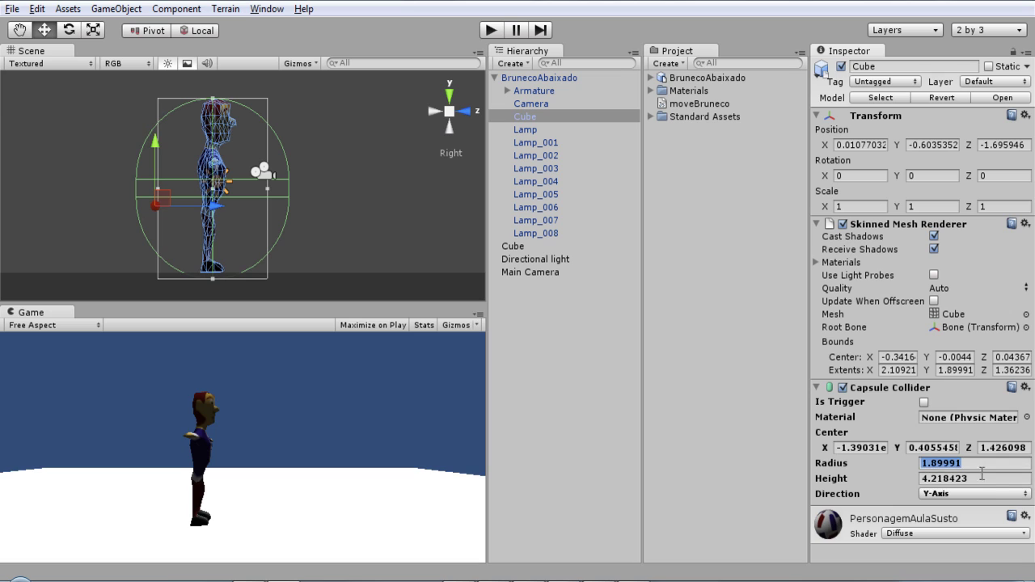
{"action": "type", "text": "1"}
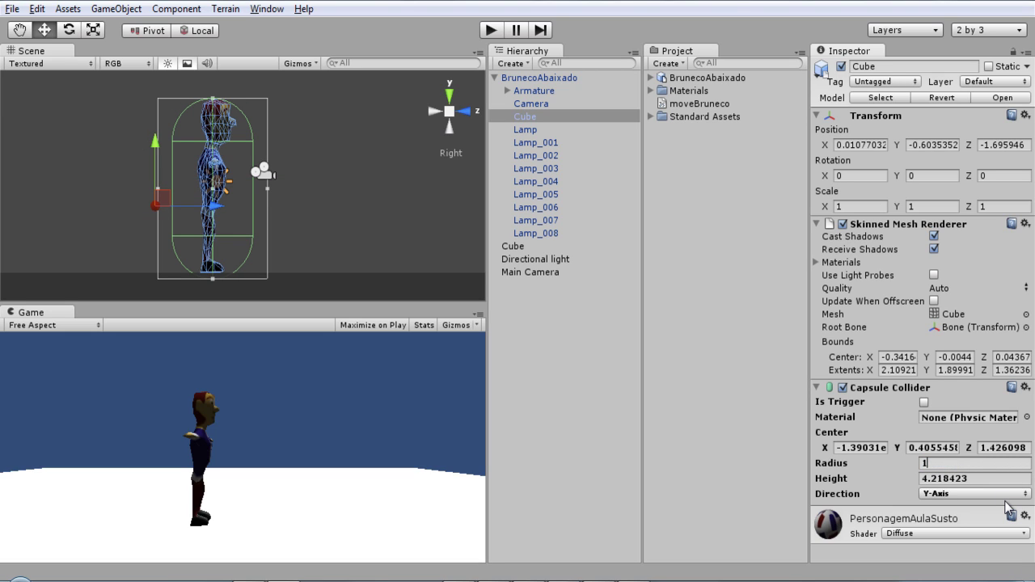
{"action": "key", "text": "BackSpace"}
{"action": "type", "text": "05"}
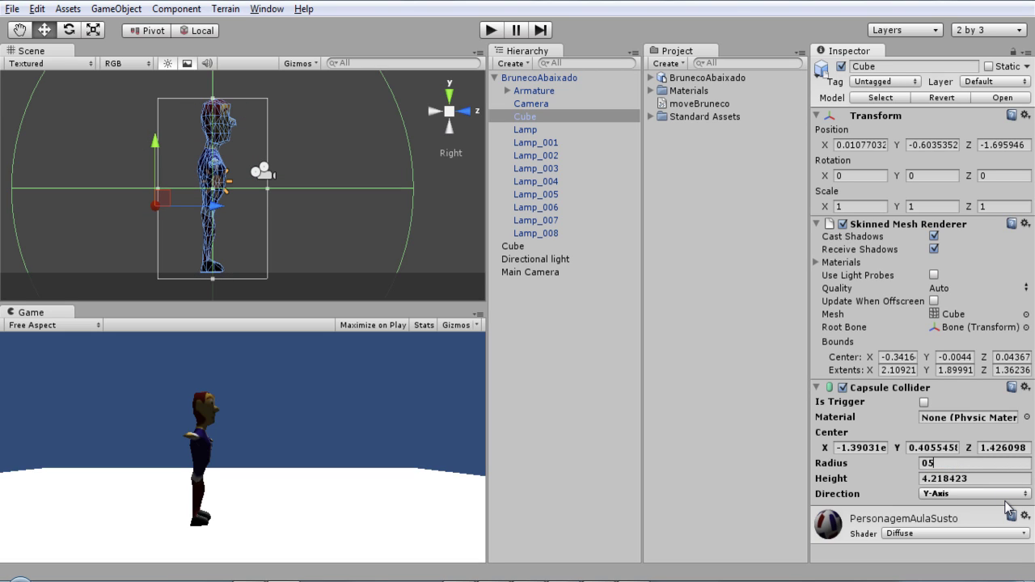
{"action": "key", "text": "BackSpace"}
{"action": "type", "text": ".5"}
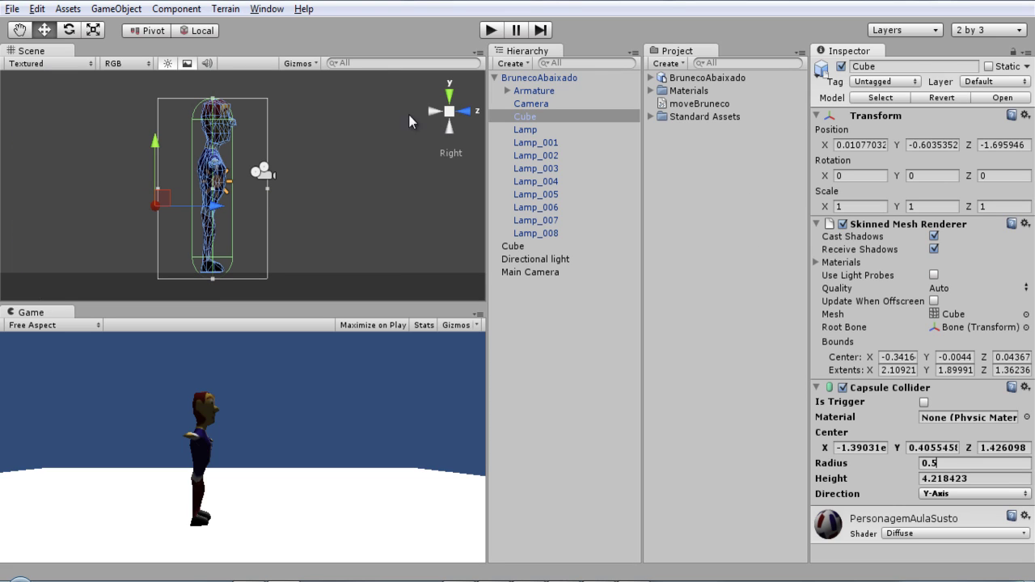
{"action": "left_click", "coordinate": [464, 111]}
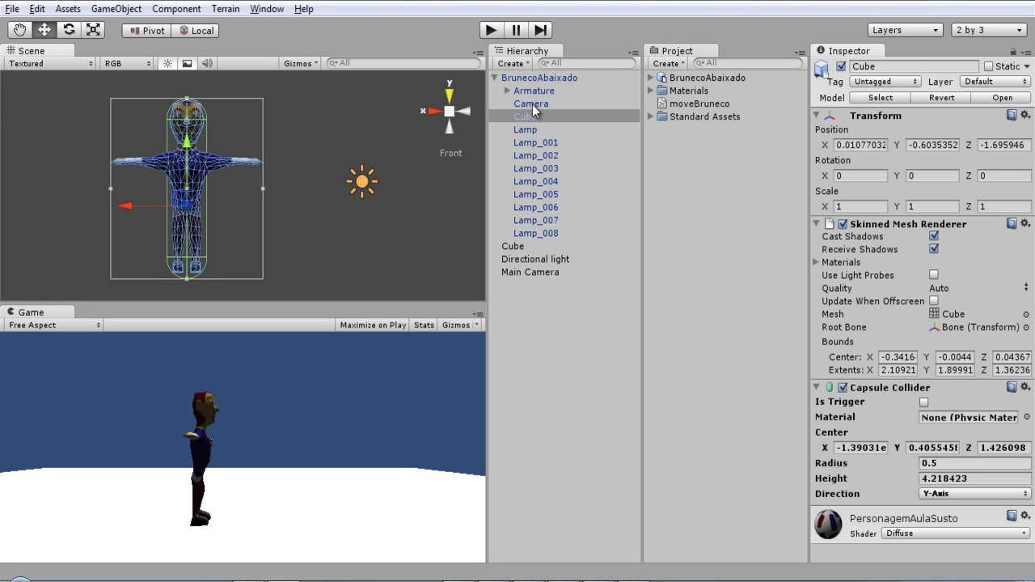
- Collapse the BrunecoAbaixado parent object in the hierarchy and add a Rigidbody to it
{"action": "left_click", "coordinate": [536, 78]}
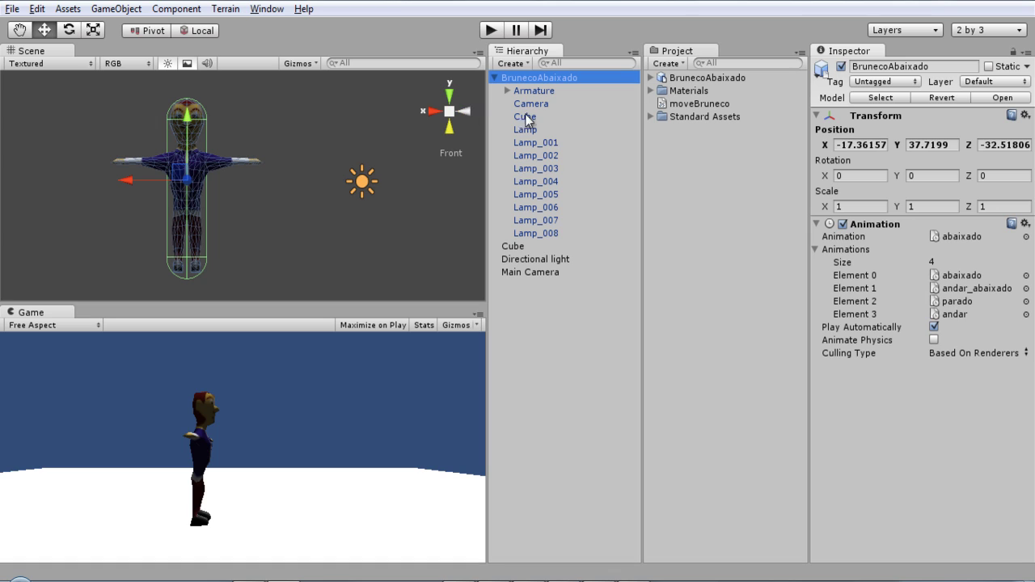
{"action": "left_click", "coordinate": [494, 79]}
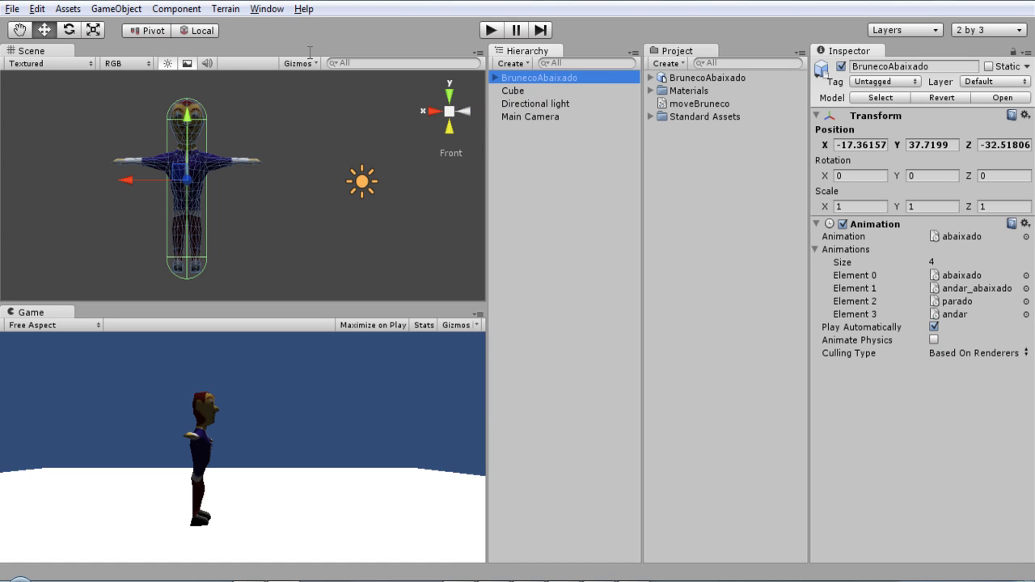
{"action": "left_click", "coordinate": [166, 9]}
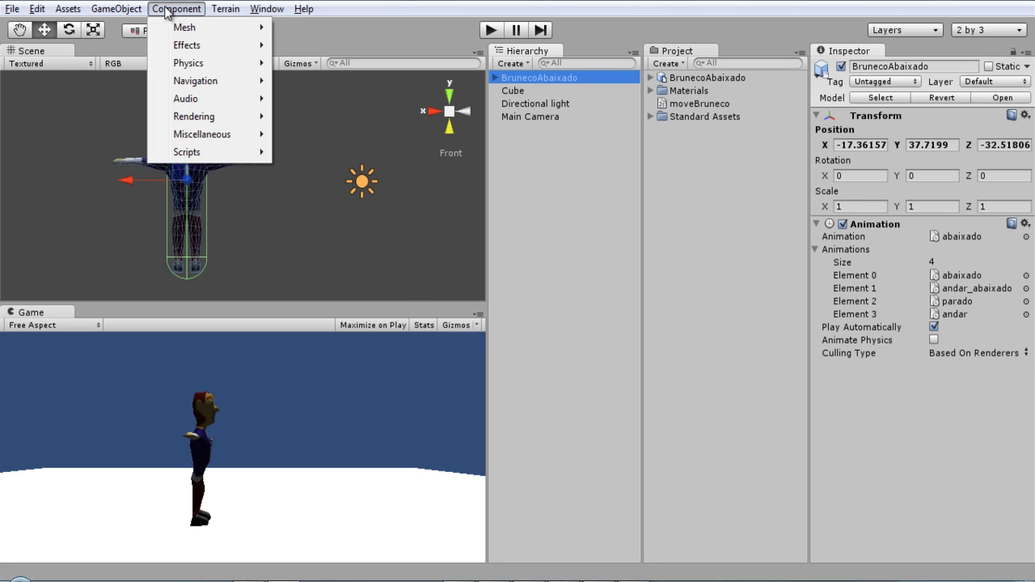
{"action": "mouse_move", "coordinate": [215, 63]}
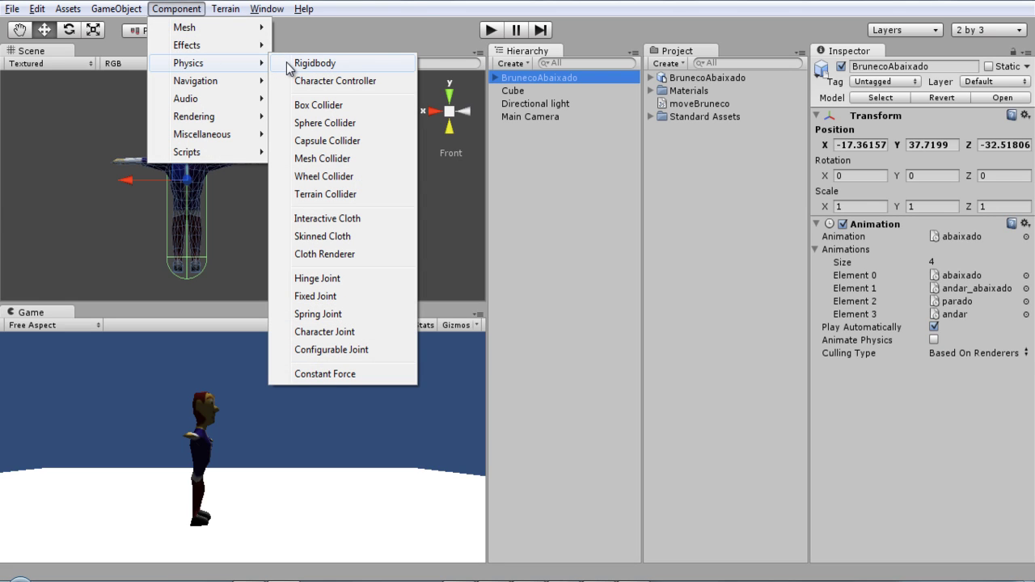
{"action": "left_click", "coordinate": [289, 66]}
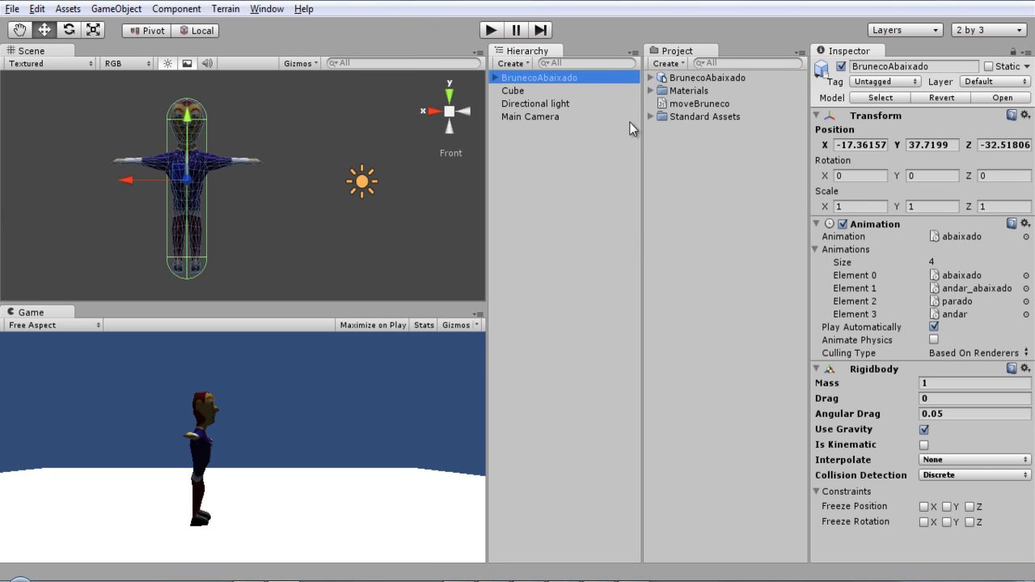
- Open the moveBruneco script and examine the Vertical axis condition and the andar clip it plays
{"action": "left_click", "coordinate": [680, 116]}
{"action": "left_click", "coordinate": [682, 104]}
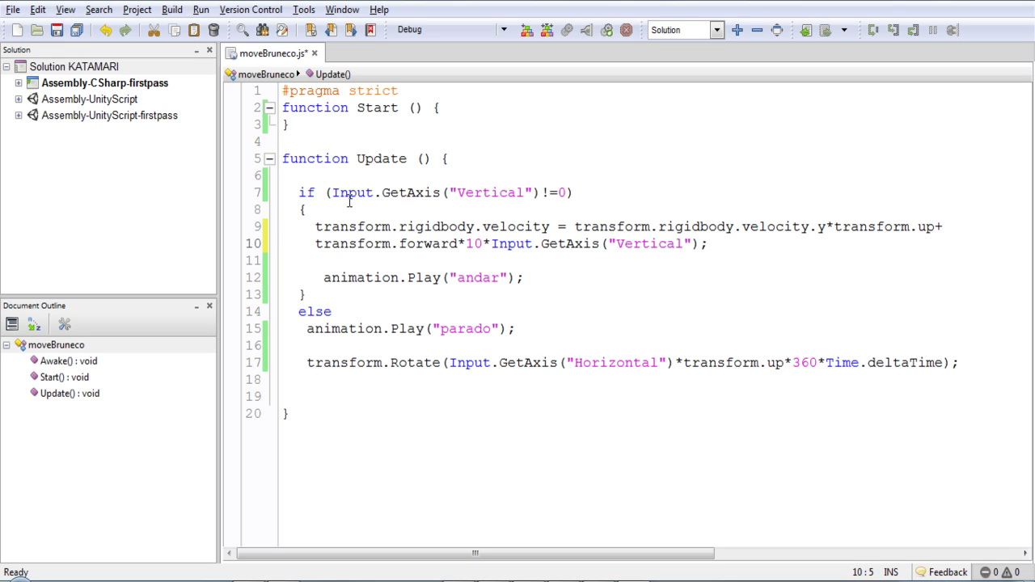
{"action": "left_click", "coordinate": [507, 195]}
{"action": "double_click", "coordinate": [507, 196]}
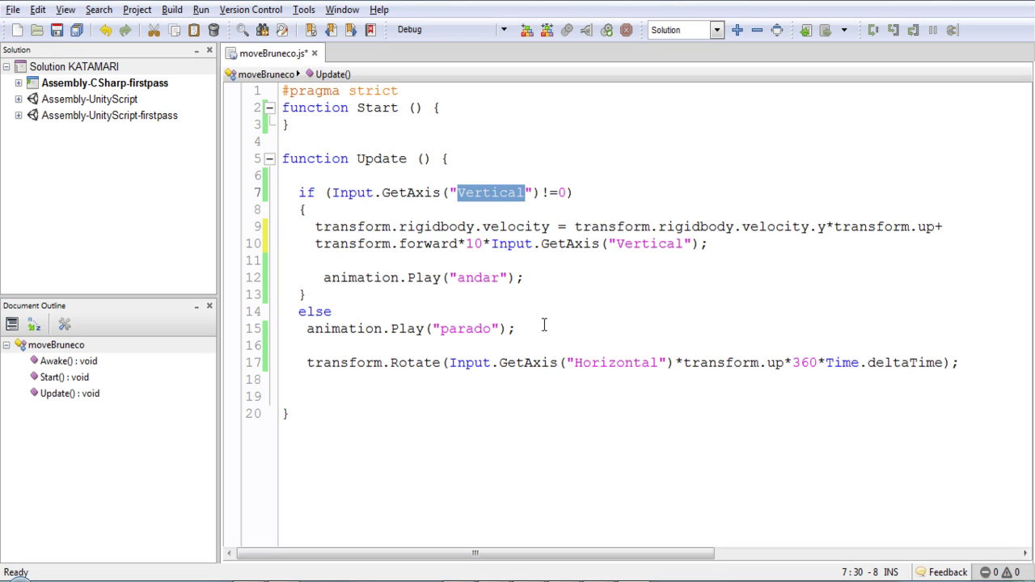
{"action": "left_click", "coordinate": [571, 192]}
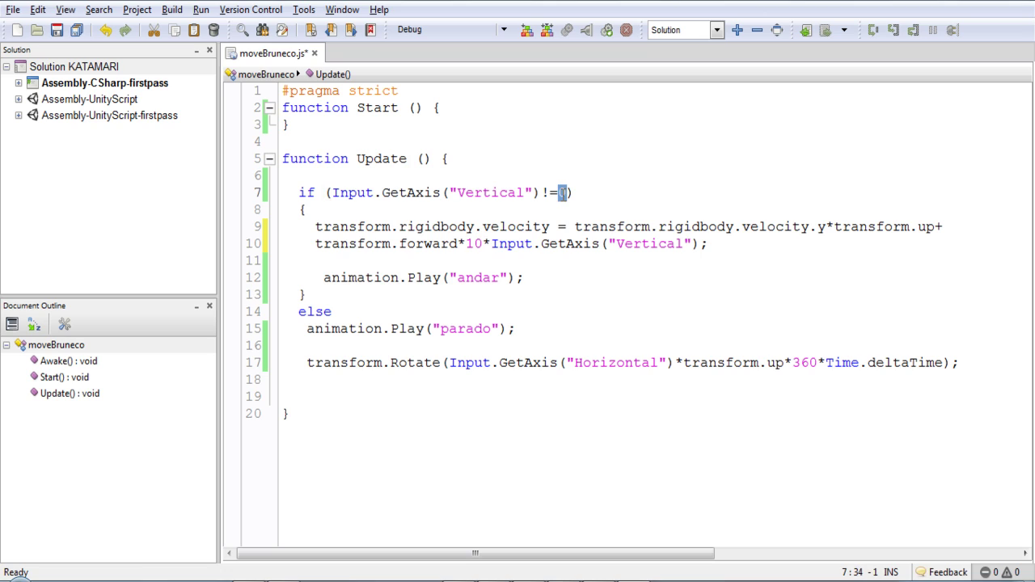
{"action": "double_click", "coordinate": [473, 277]}
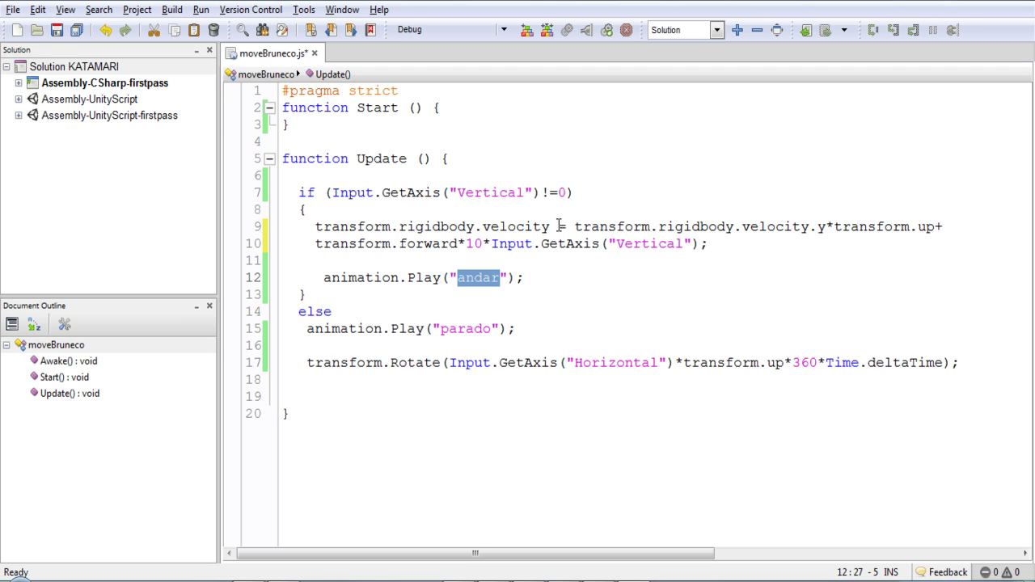
- Examine the rigidbody velocity assignment in Update term by term, covering the vertical velocity and the forward movement parts
{"action": "left_click_drag", "start_coordinate": [557, 227], "coordinate": [702, 244]}
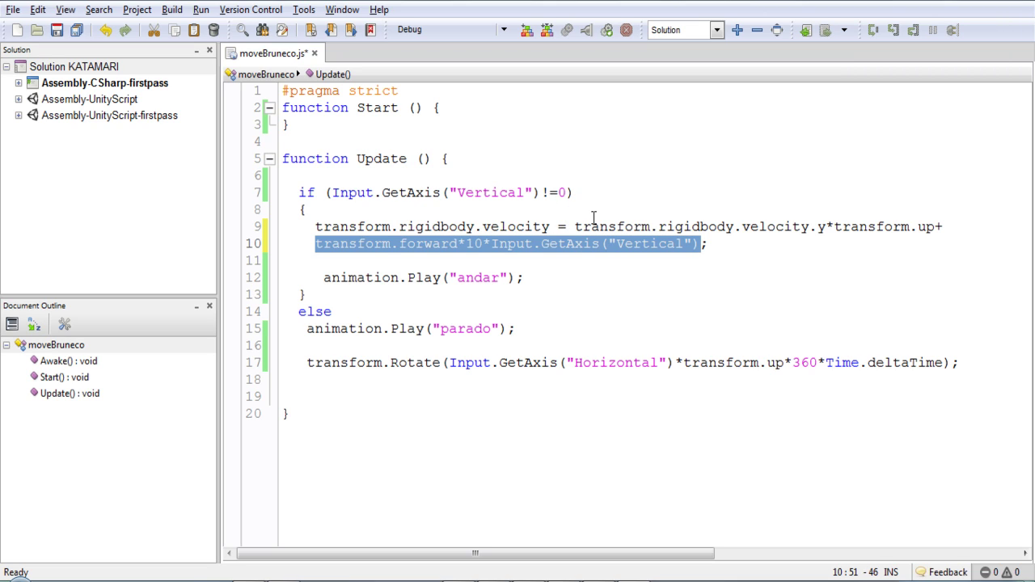
{"action": "double_click", "coordinate": [427, 242]}
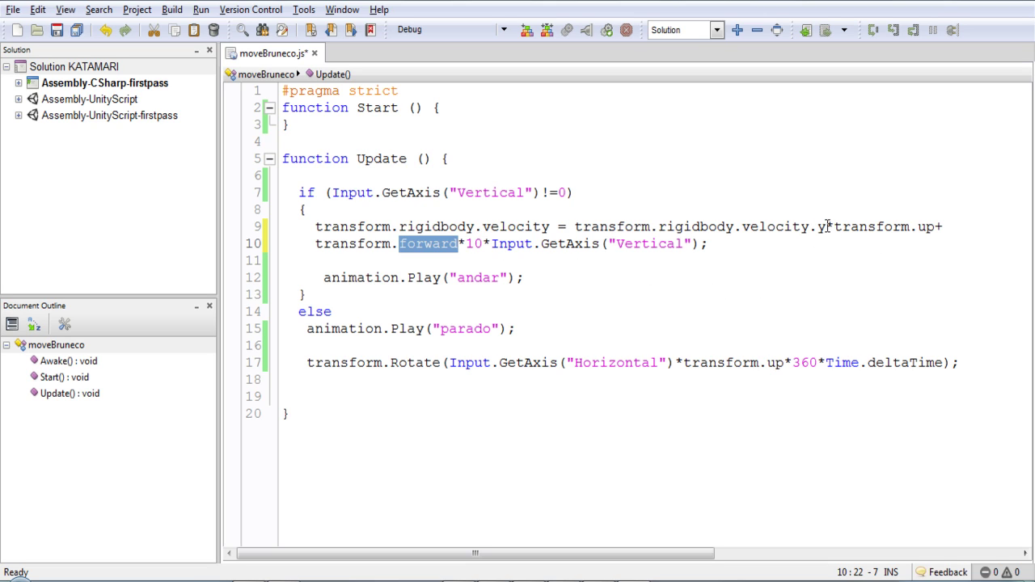
{"action": "left_click_drag", "start_coordinate": [826, 226], "coordinate": [574, 227]}
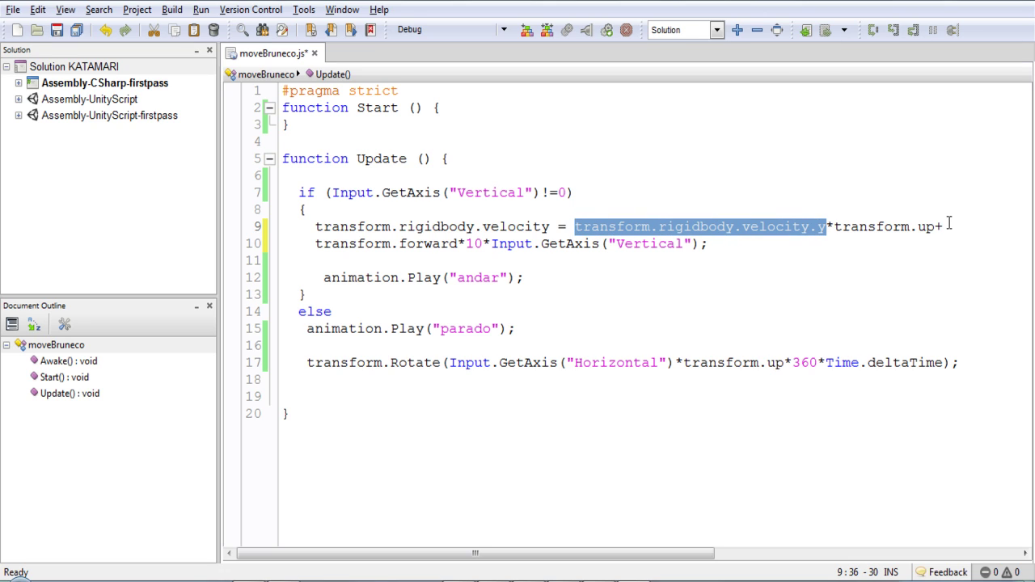
{"action": "left_click_drag", "start_coordinate": [936, 227], "coordinate": [827, 229]}
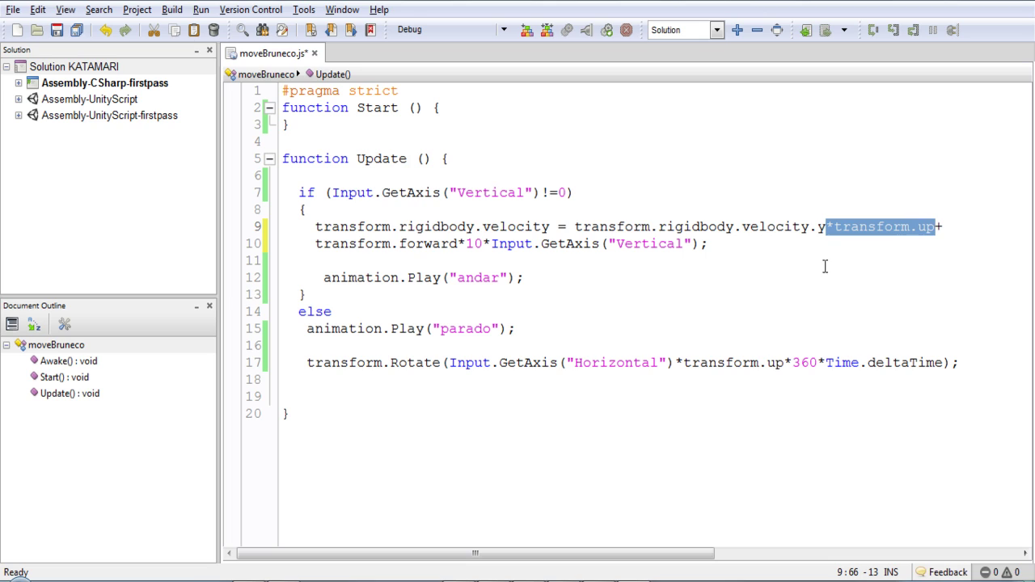
{"action": "double_click", "coordinate": [854, 227]}
{"action": "left_click_drag", "start_coordinate": [938, 228], "coordinate": [826, 230]}
{"action": "left_click_drag", "start_coordinate": [308, 243], "coordinate": [880, 245]}
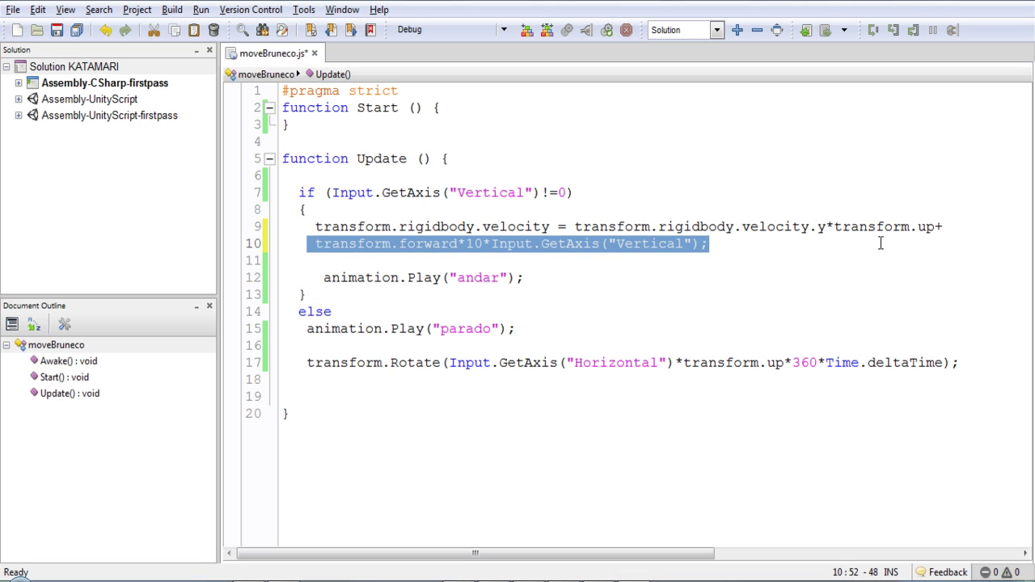
{"action": "left_click_drag", "start_coordinate": [944, 228], "coordinate": [740, 228]}
{"action": "left_click", "coordinate": [943, 227]}
{"action": "left_click", "coordinate": [573, 227], "text": "shift"}
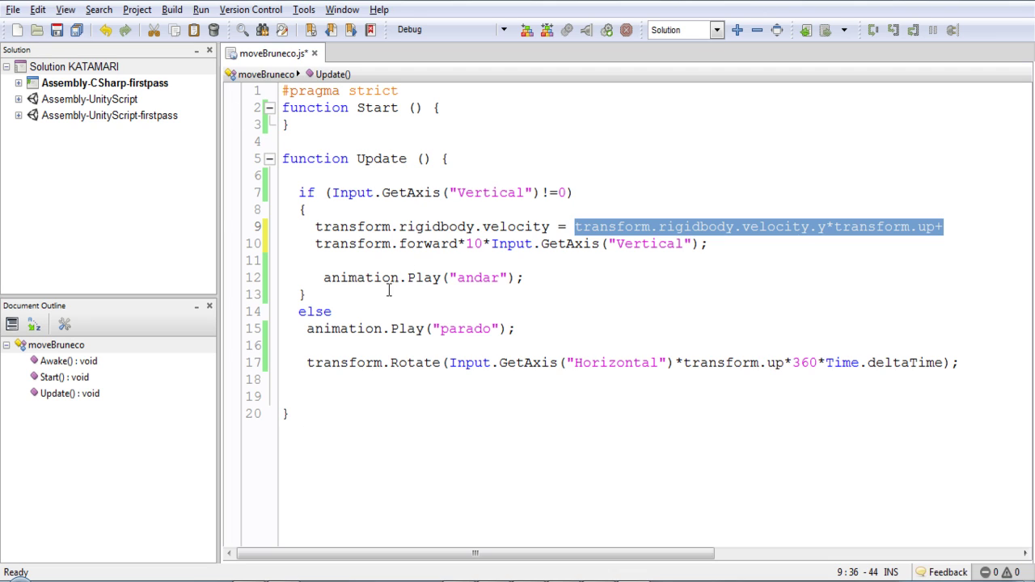
- Examine the Vertical axis condition, the andar and parado clip calls, and the Horizontal rotation line in moveBruneco's Update function
{"action": "double_click", "coordinate": [495, 192]}
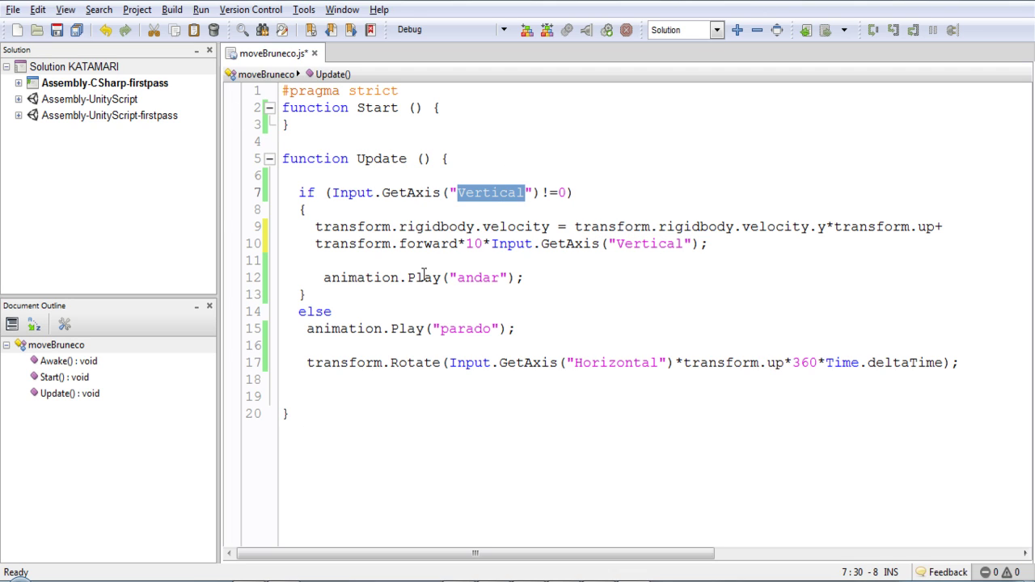
{"action": "double_click", "coordinate": [423, 277]}
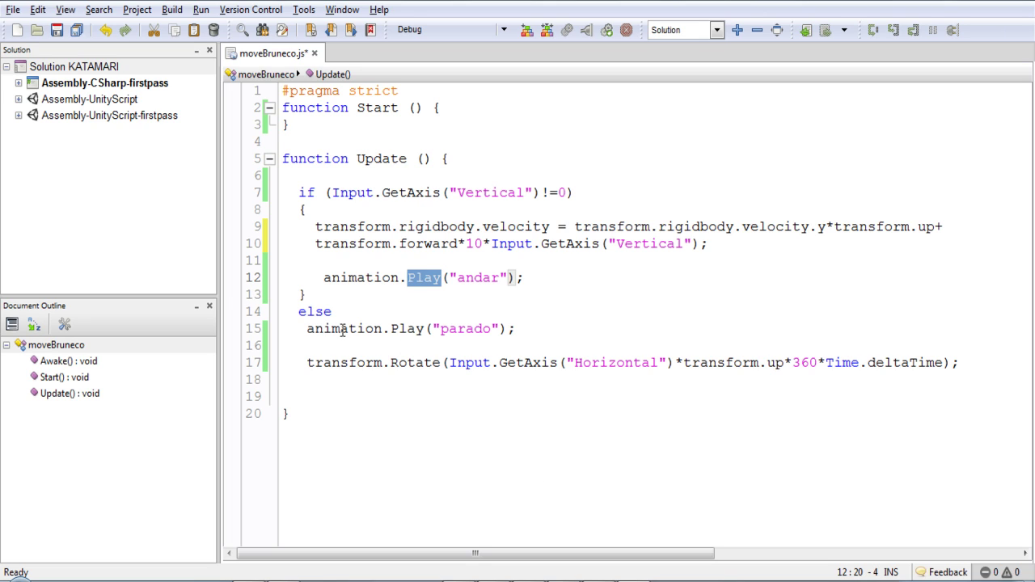
{"action": "left_click", "coordinate": [447, 313]}
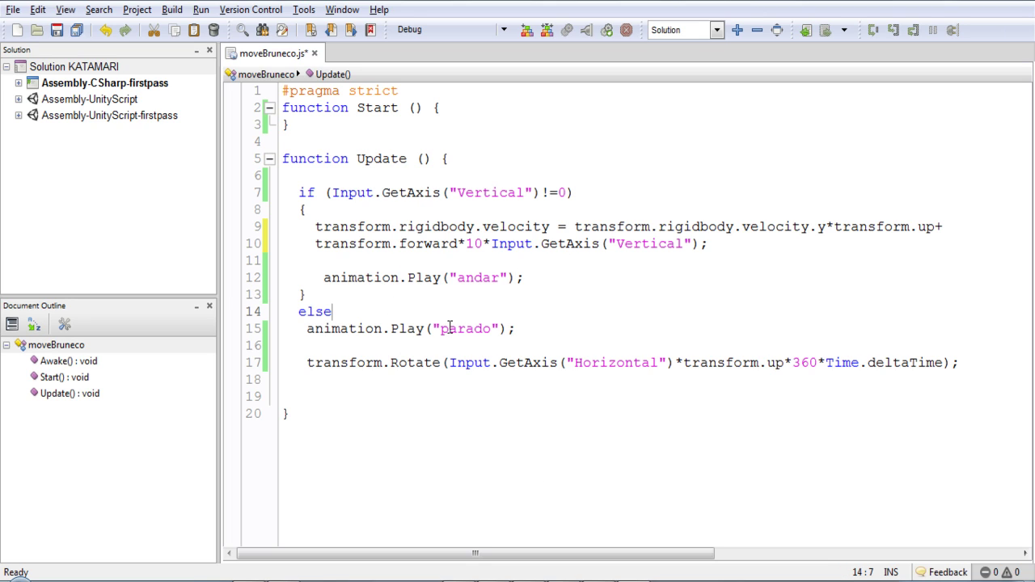
{"action": "double_click", "coordinate": [450, 329]}
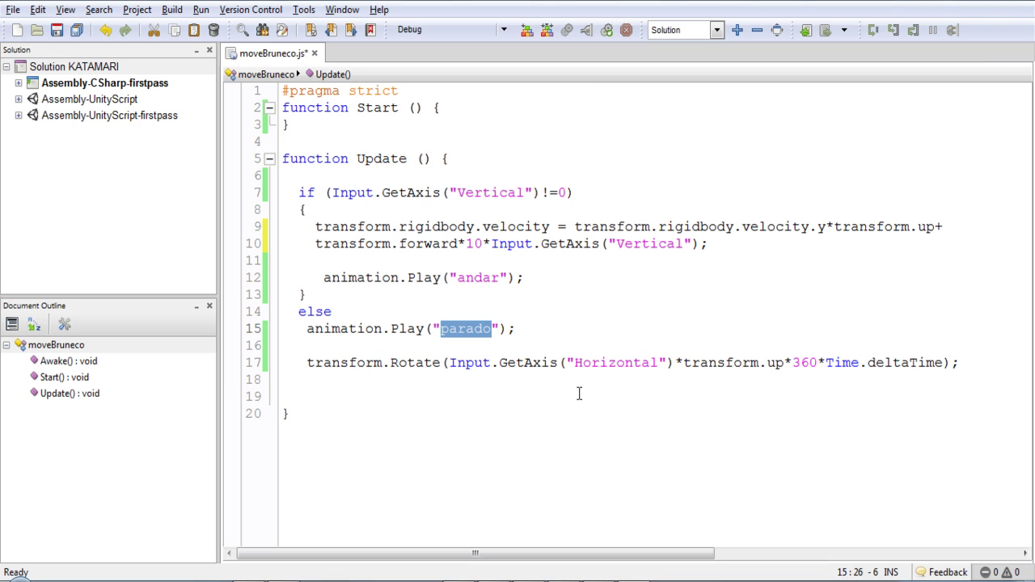
{"action": "left_click", "coordinate": [534, 396]}
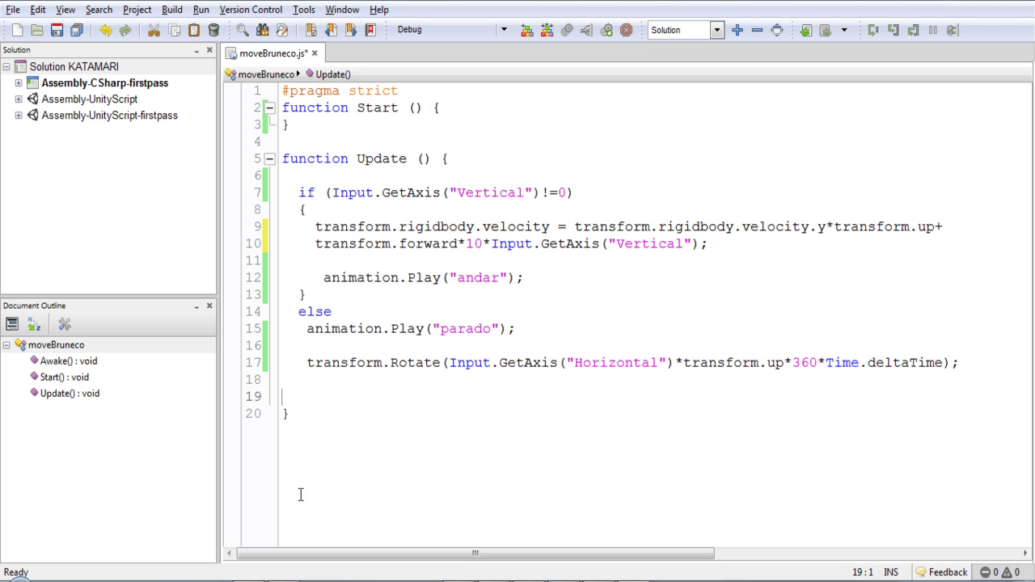
{"action": "double_click", "coordinate": [635, 363]}
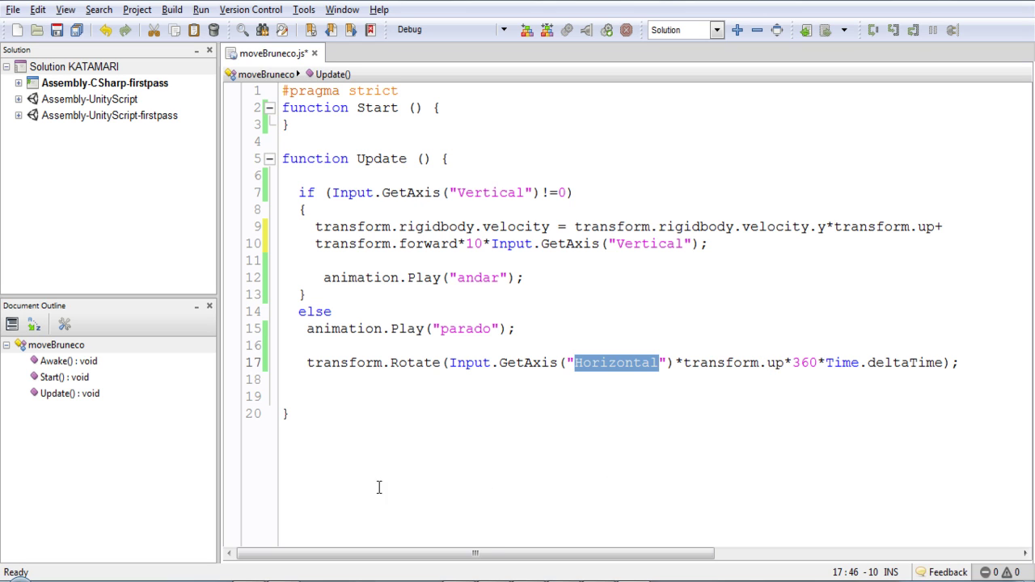
- Switch to Unity, attach the moveBruneco script to BrunecoAbaixado and run the game
{"action": "key", "text": "alt+Tab"}
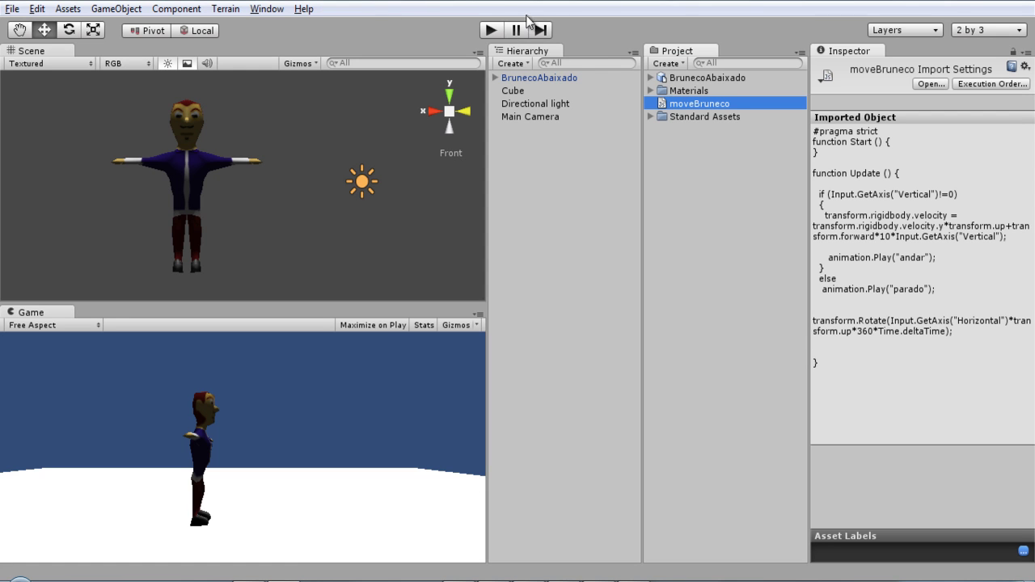
{"action": "left_click_drag", "start_coordinate": [679, 107], "coordinate": [574, 78]}
{"action": "left_click", "coordinate": [491, 31]}
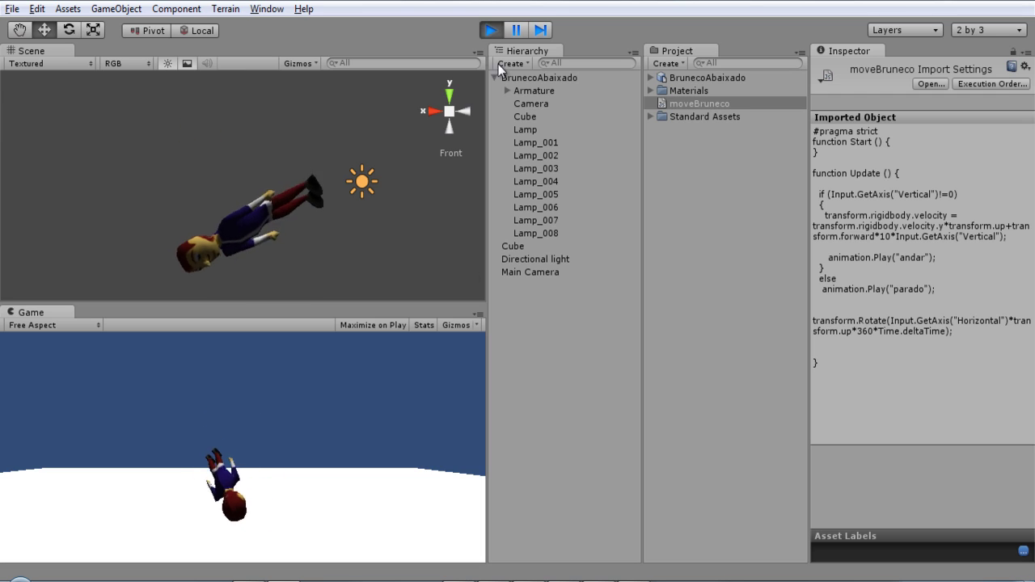
- Try freezing the rotation of BrunecoAbaixado's Rigidbody on the X, Y and Z axes while the game is running
{"action": "left_click", "coordinate": [527, 77]}
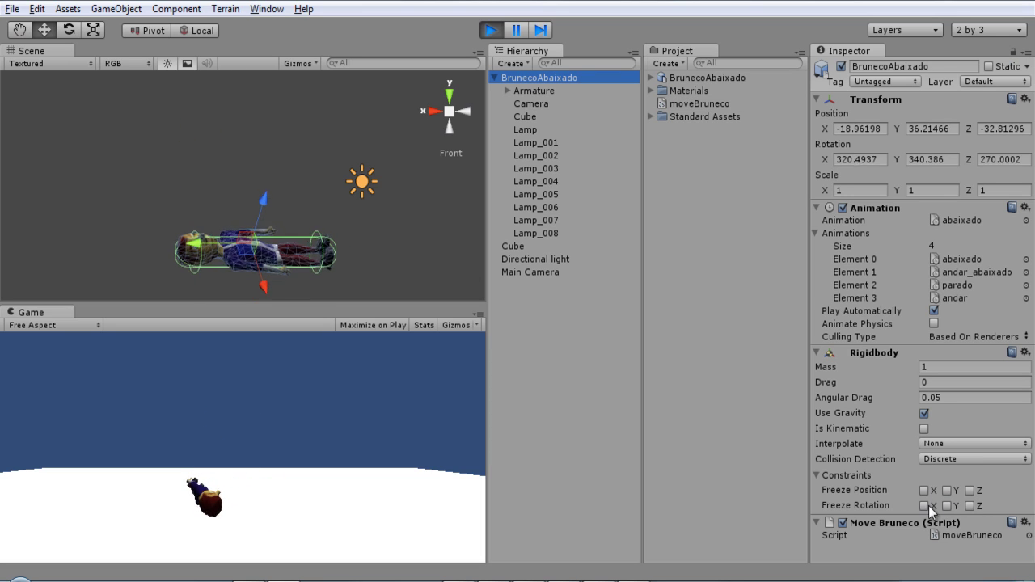
{"action": "left_click", "coordinate": [924, 505]}
{"action": "left_click", "coordinate": [946, 505]}
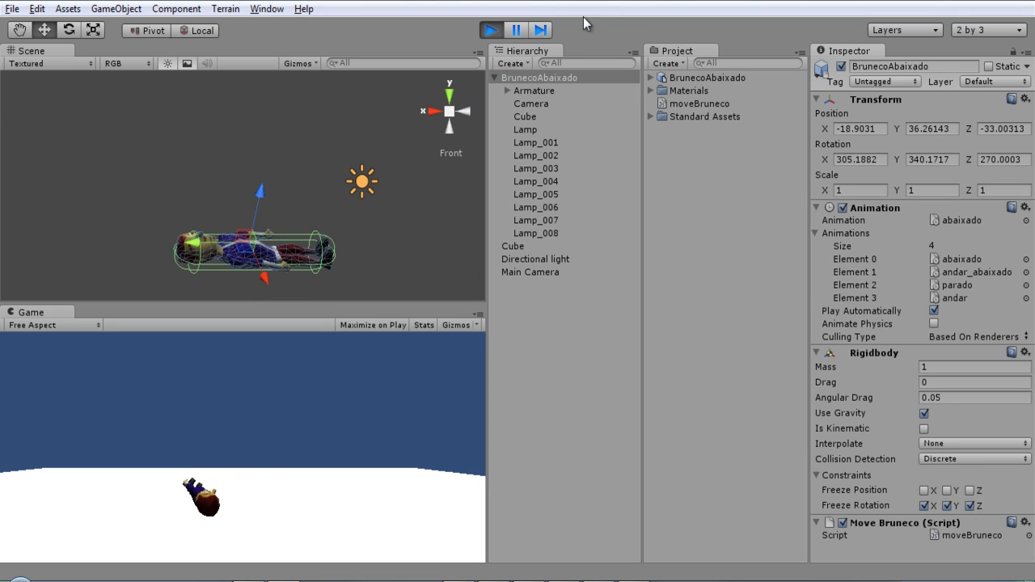
- Stop the game and freeze the rotation of BrunecoAbaixado's Rigidbody on the X, Y and Z axes
{"action": "left_click", "coordinate": [491, 29]}
{"action": "left_click", "coordinate": [923, 521]}
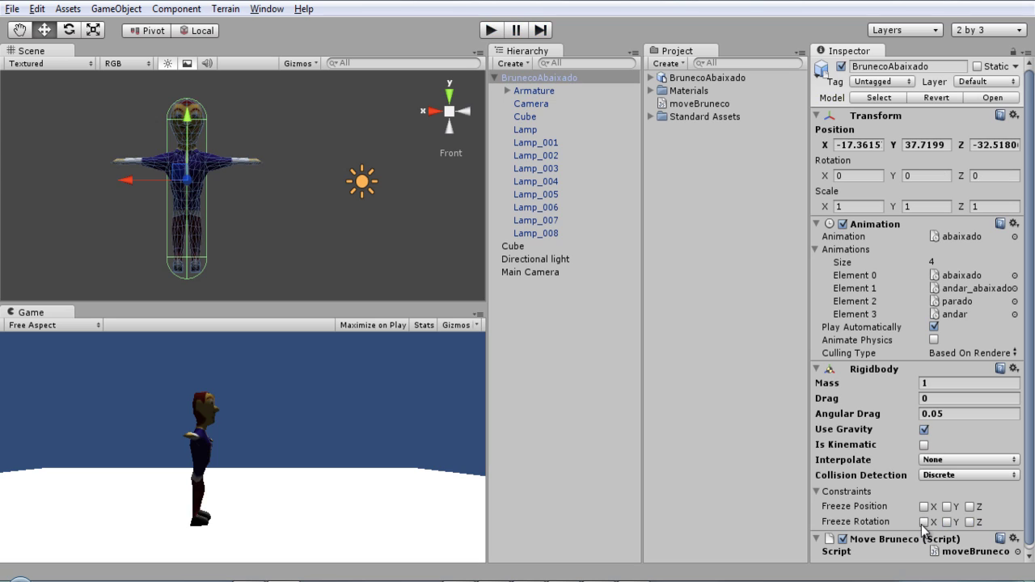
{"action": "left_click", "coordinate": [970, 521]}
- Run the game, test turning the character both ways and walking it forward, and stop the game
{"action": "left_click", "coordinate": [483, 31]}
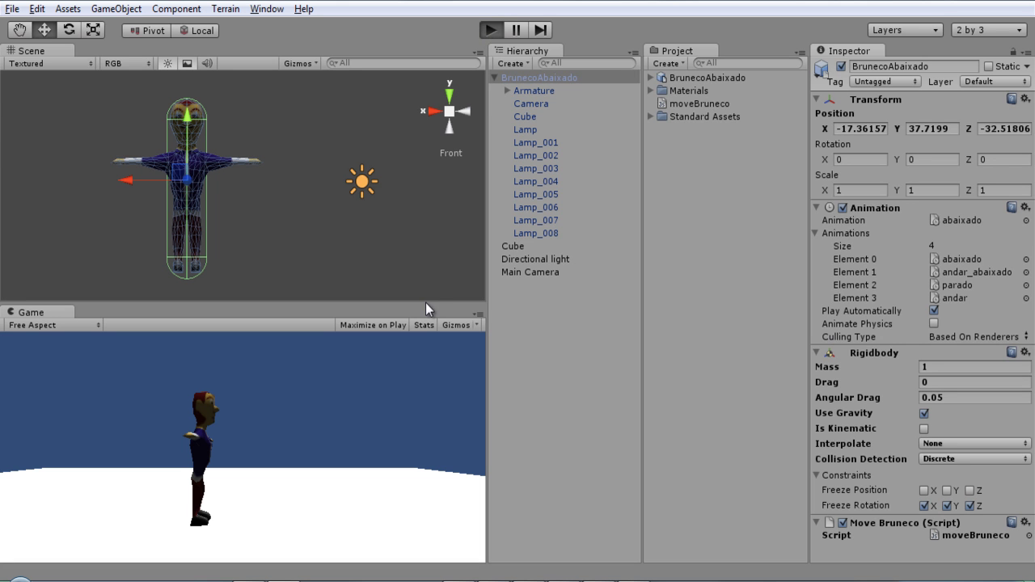
{"action": "key", "text": "Left"}
{"action": "key", "text": "Right"}
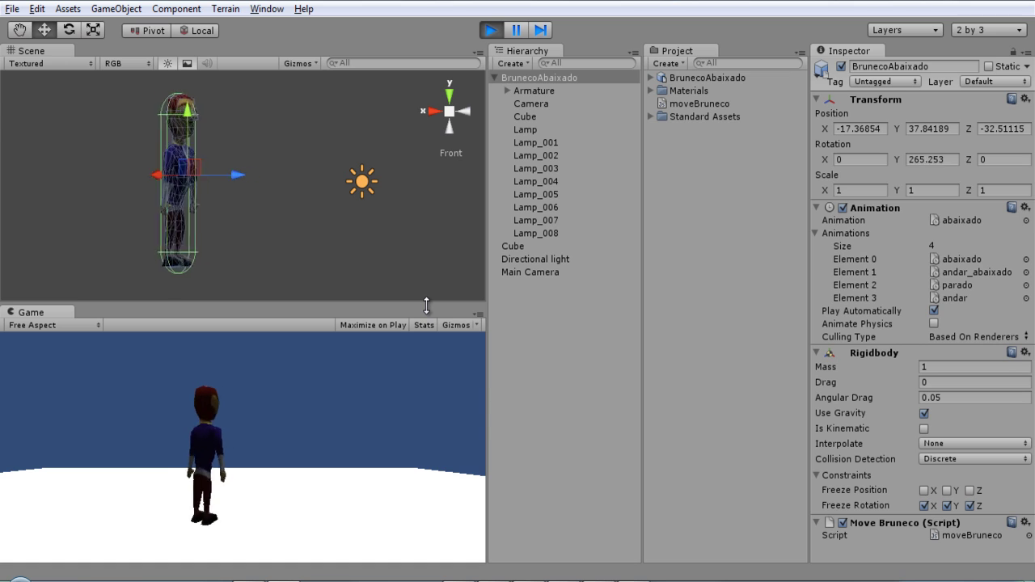
{"action": "key", "text": "Left"}
{"action": "key", "text": "Left"}
{"action": "key", "text": "Up"}
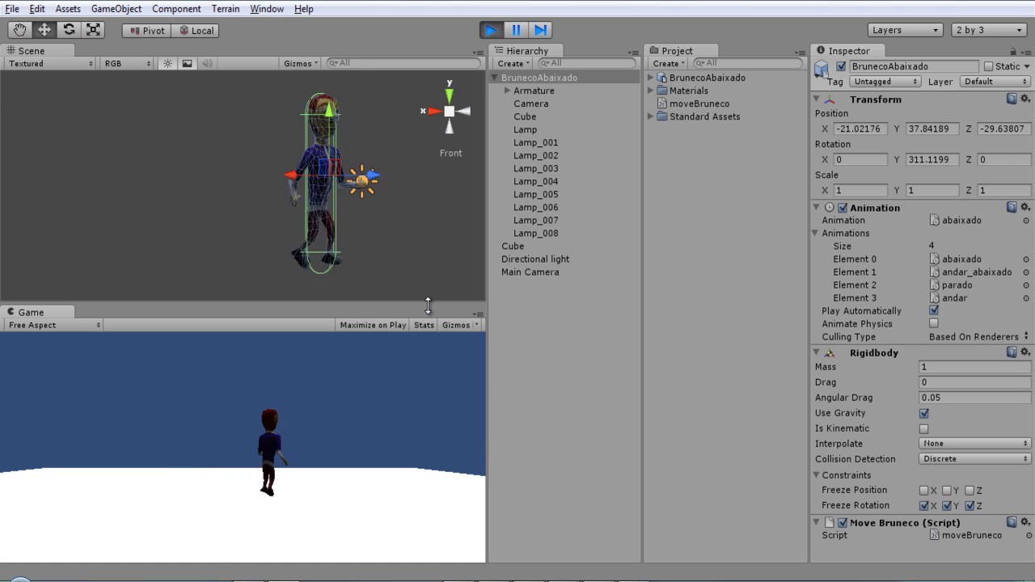
{"action": "key", "text": "Right"}
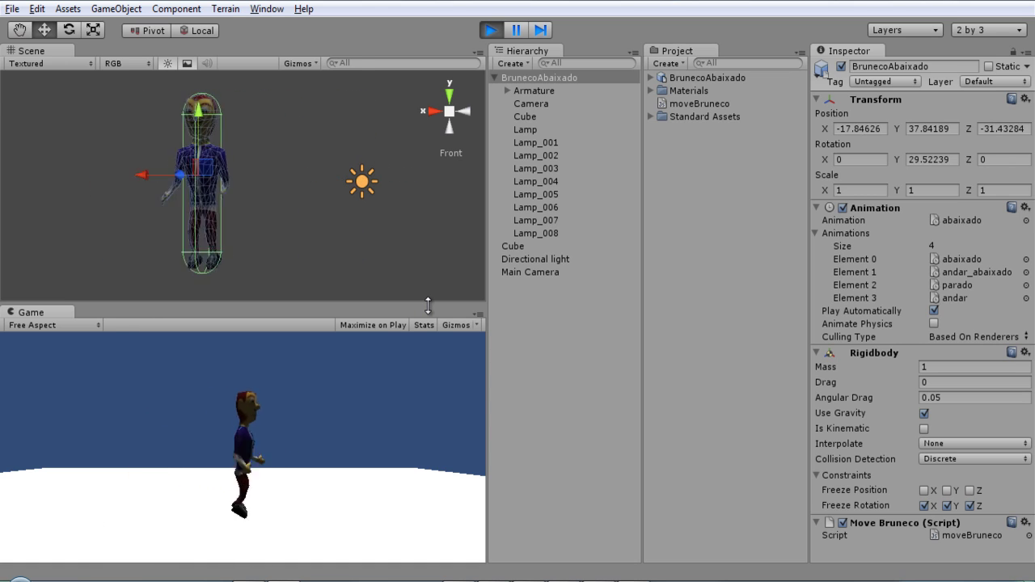
{"action": "key", "text": "Left"}
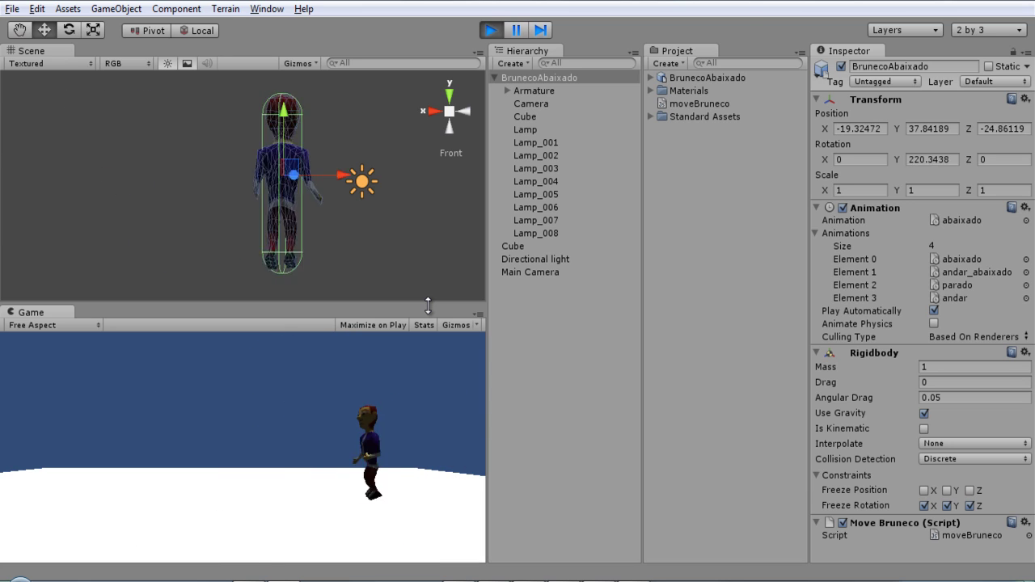
{"action": "key", "text": "Right"}
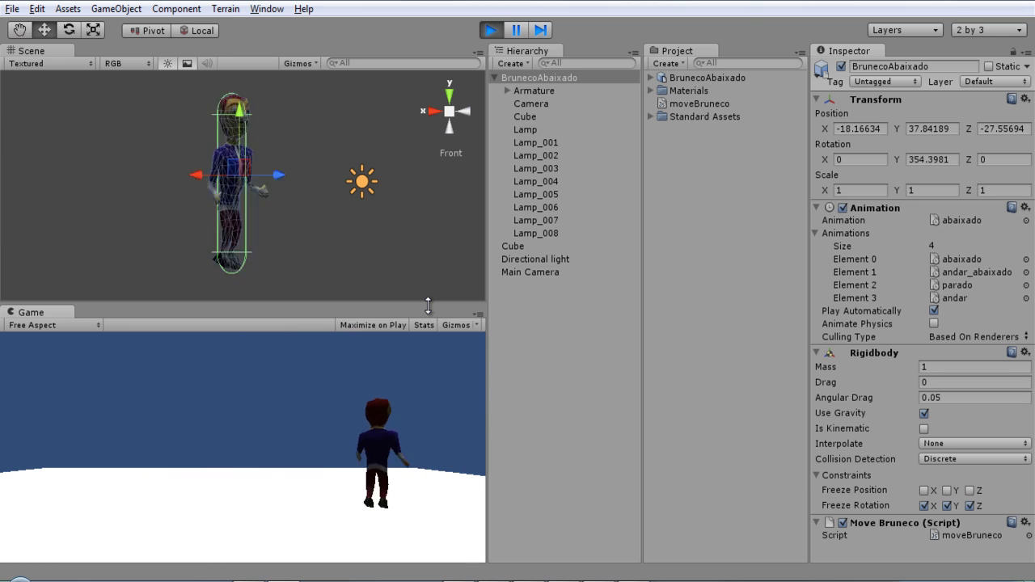
{"action": "left_click", "coordinate": [490, 30]}
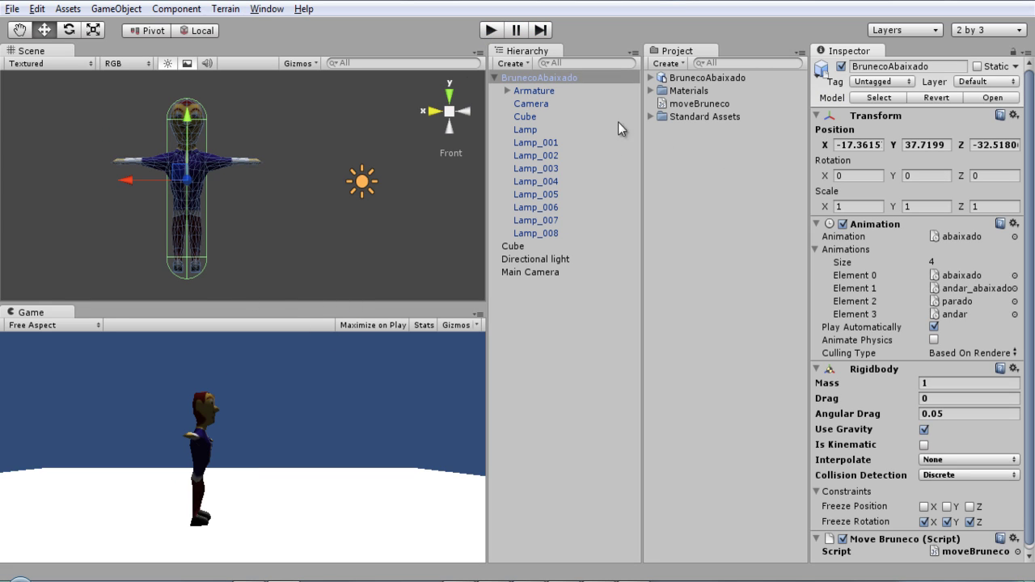
- Disable the Move Bruneco script component on BrunecoAbaixado
{"action": "scroll", "coordinate": [1032, 482], "scroll_direction": "down", "scroll_amount": 1}
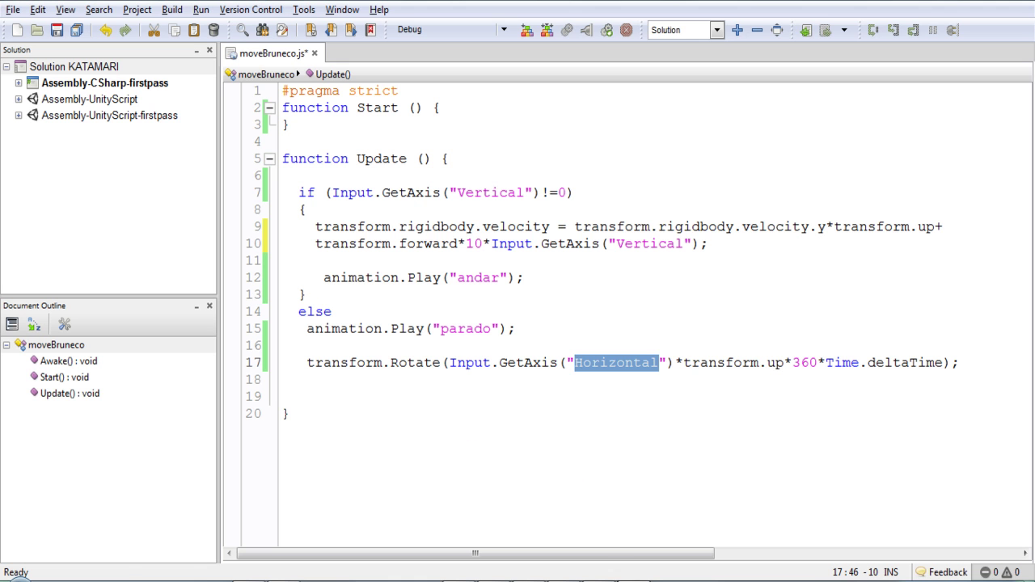
{"action": "left_click", "coordinate": [634, 510]}
{"action": "left_click", "coordinate": [847, 580]}
{"action": "left_click", "coordinate": [842, 545]}
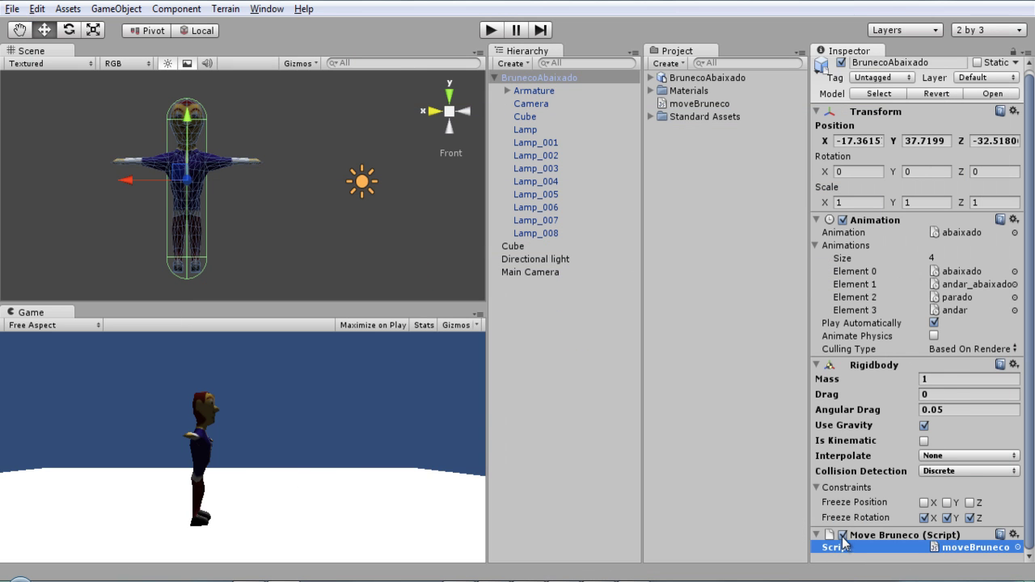
{"action": "left_click", "coordinate": [842, 535]}
- Examine the Capsule Collider's center, radius and height on the character's Cube object
{"action": "left_click", "coordinate": [526, 116]}
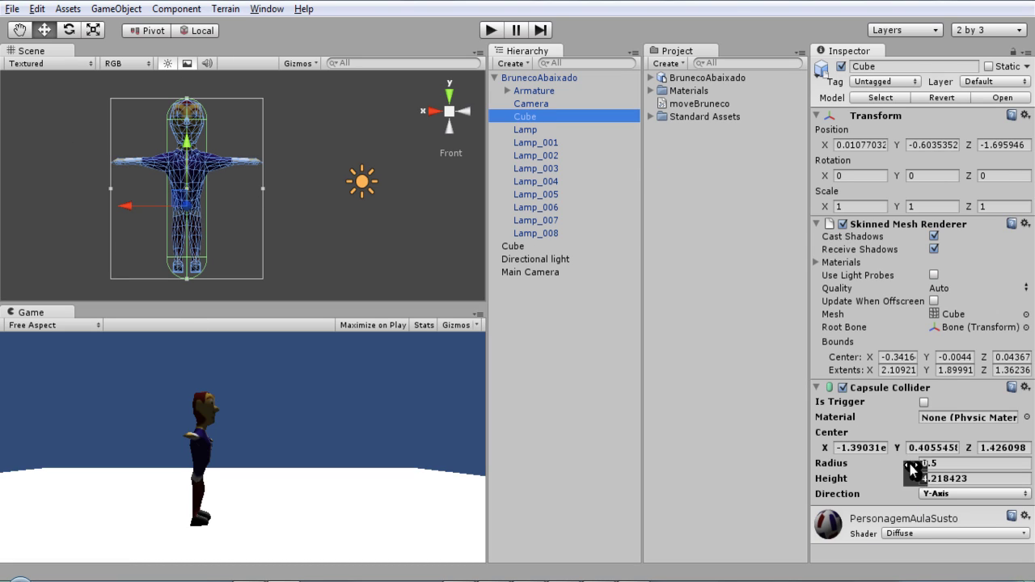
{"action": "left_click", "coordinate": [849, 449]}
{"action": "left_click", "coordinate": [938, 450]}
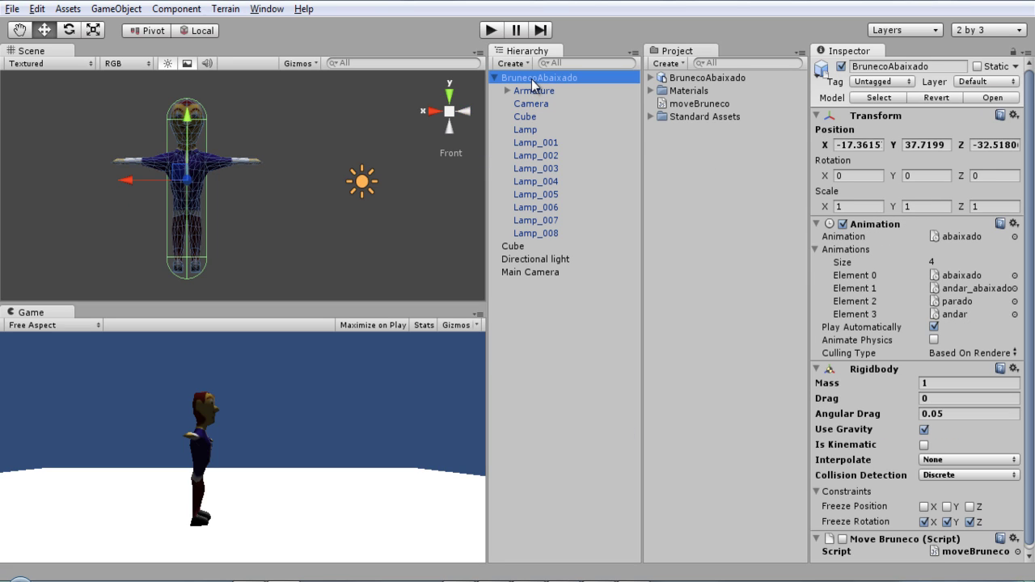
- Set BrunecoAbaixado's default animation clip to andar_abaixado from BrunecoAbaixado.fbx
{"action": "left_click", "coordinate": [527, 79]}
{"action": "left_click", "coordinate": [1015, 236]}
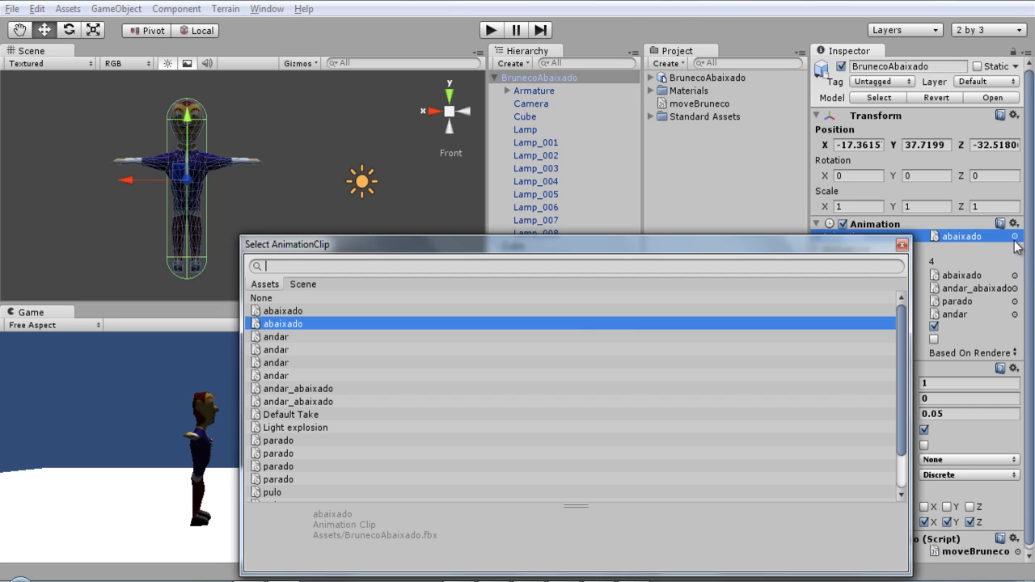
{"action": "left_click", "coordinate": [315, 389]}
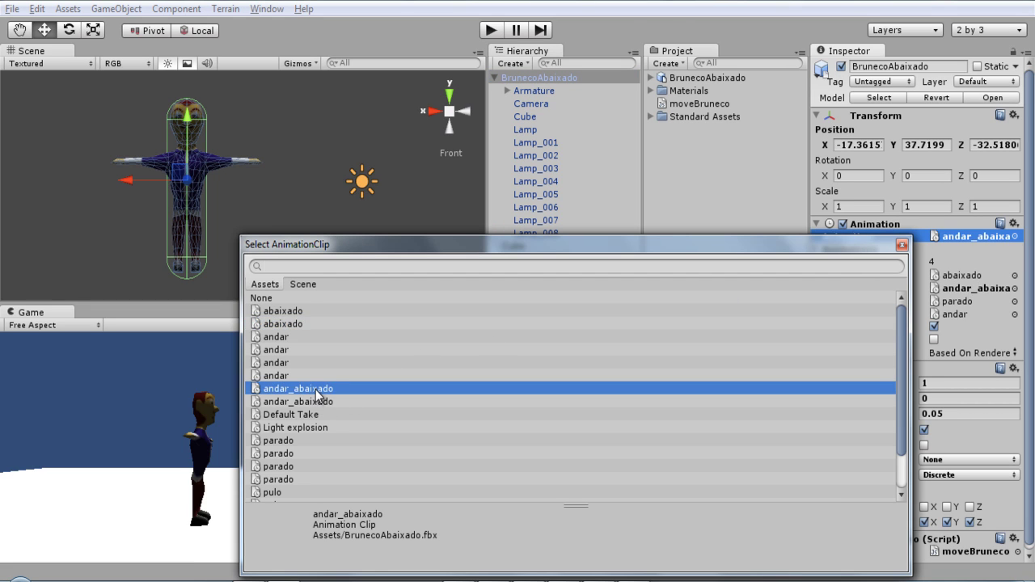
{"action": "left_click", "coordinate": [315, 399]}
{"action": "double_click", "coordinate": [320, 391]}
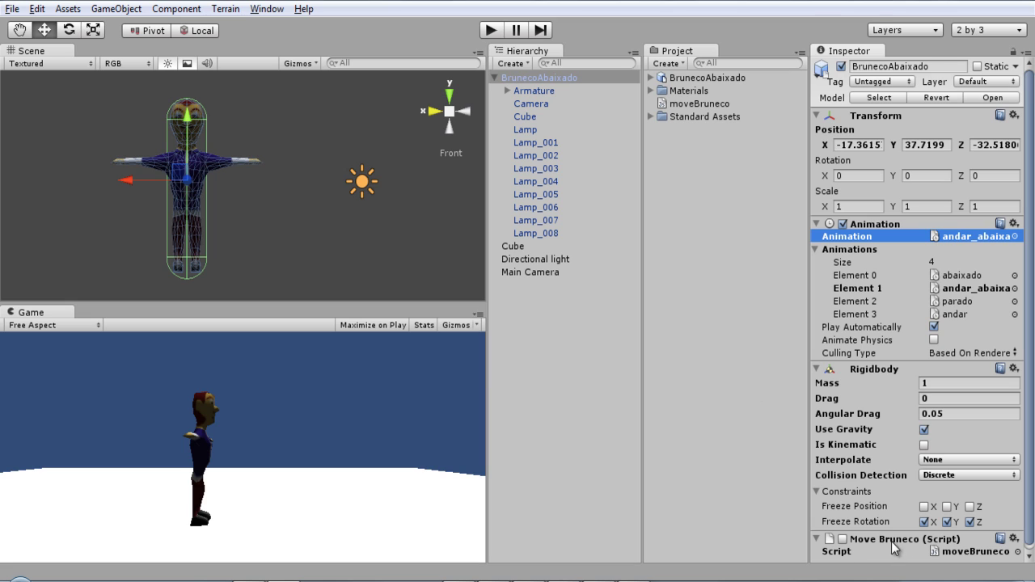
- Run and pause the game, and compare the crawling pose with the capsule collider in the left and right side views
{"action": "left_click", "coordinate": [491, 33]}
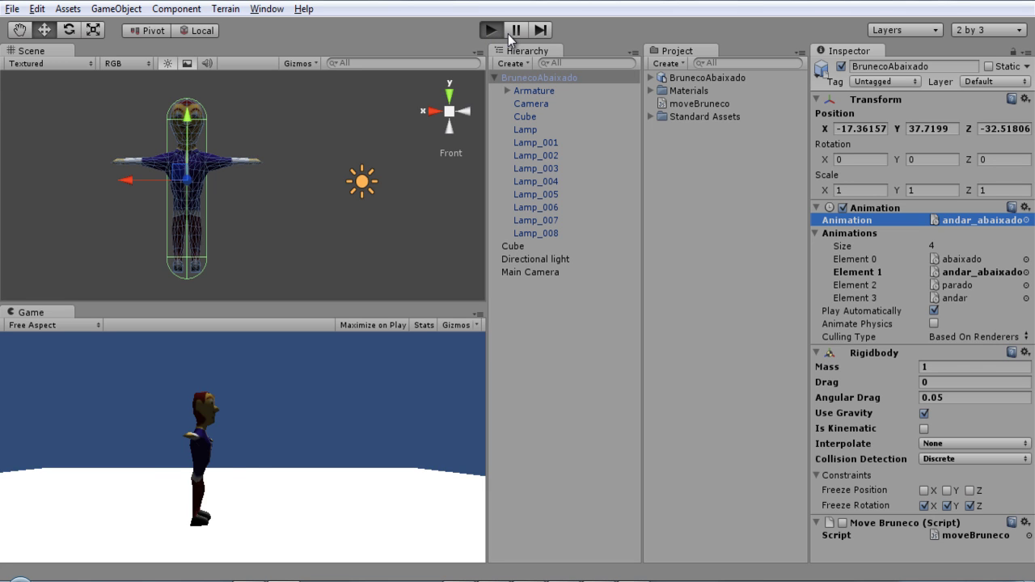
{"action": "left_click", "coordinate": [509, 36]}
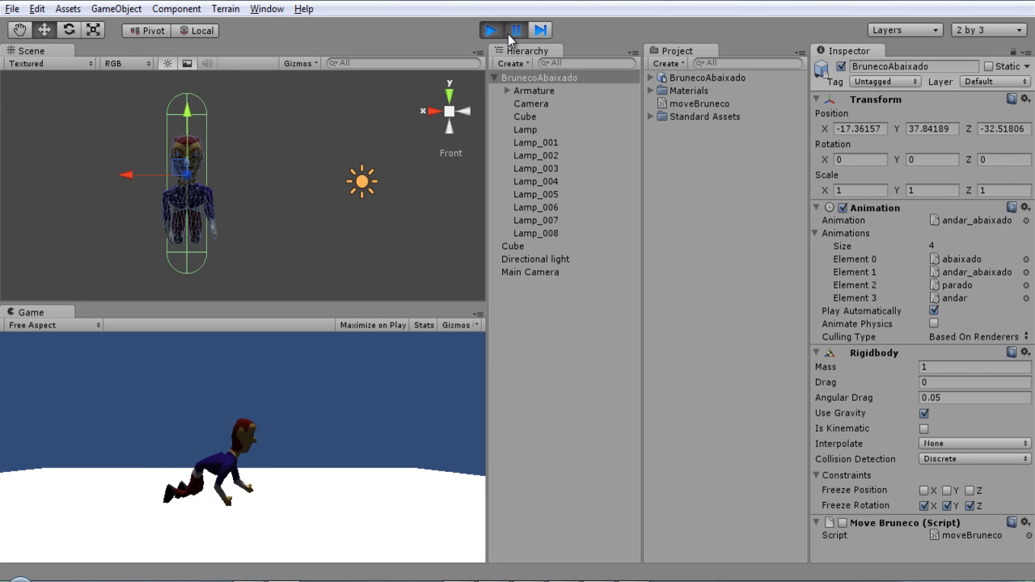
{"action": "left_click", "coordinate": [463, 114]}
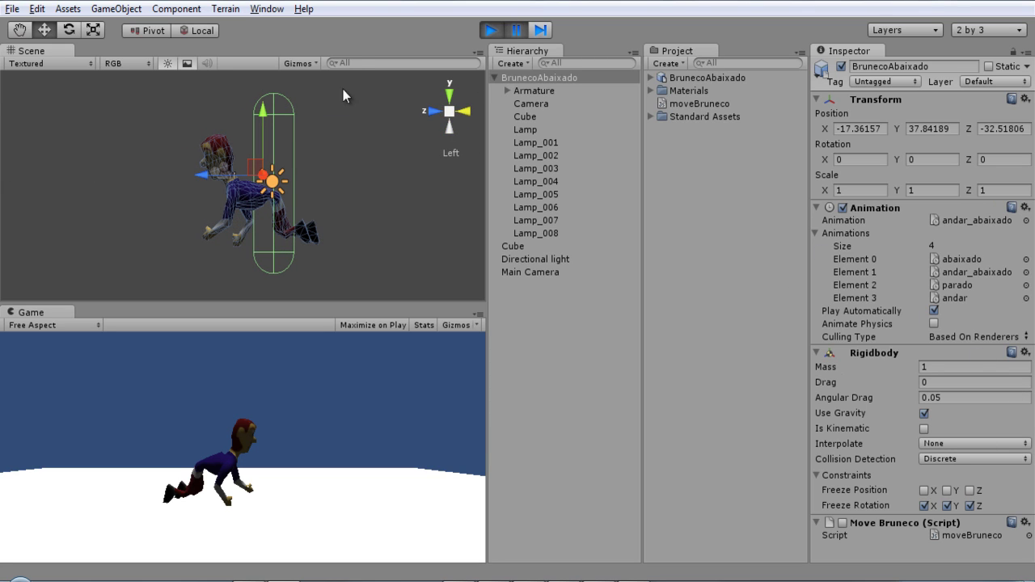
{"action": "left_click", "coordinate": [435, 114]}
{"action": "left_click", "coordinate": [433, 113]}
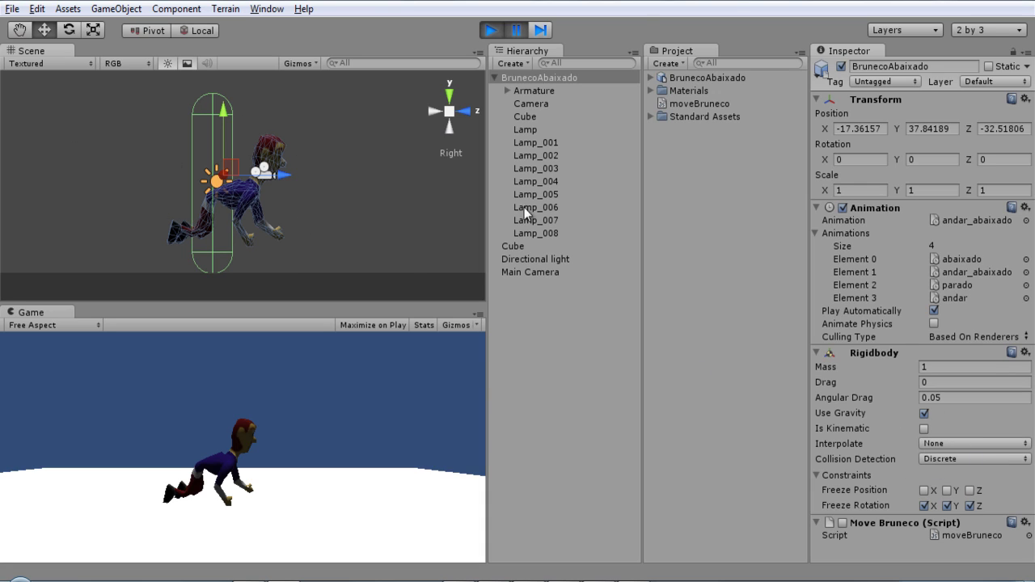
- Set the radius of the Capsule Collider on the character's Cube to 2 in the paused game
{"action": "left_click", "coordinate": [535, 118]}
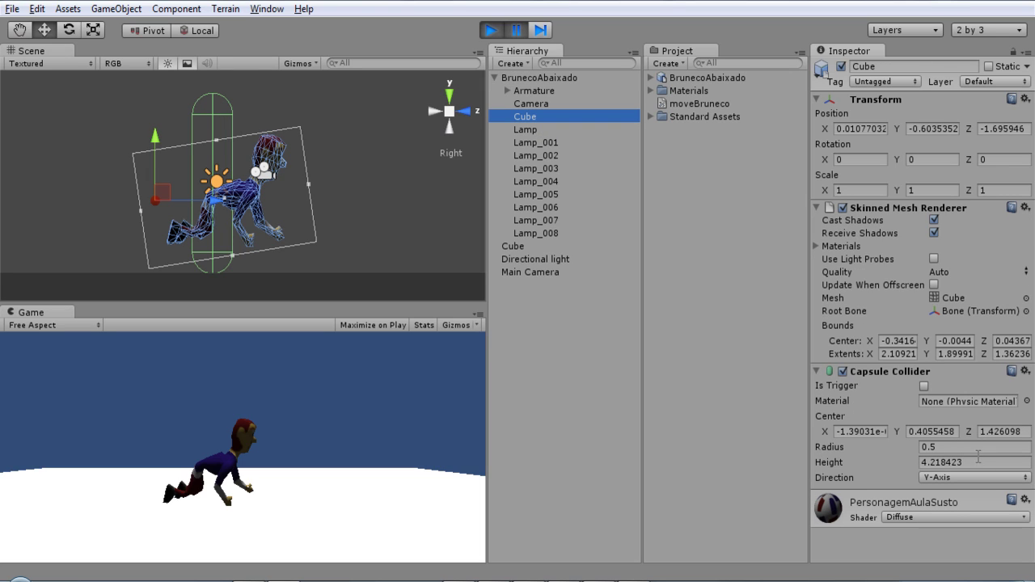
{"action": "left_click", "coordinate": [955, 446]}
{"action": "type", "text": "12"}
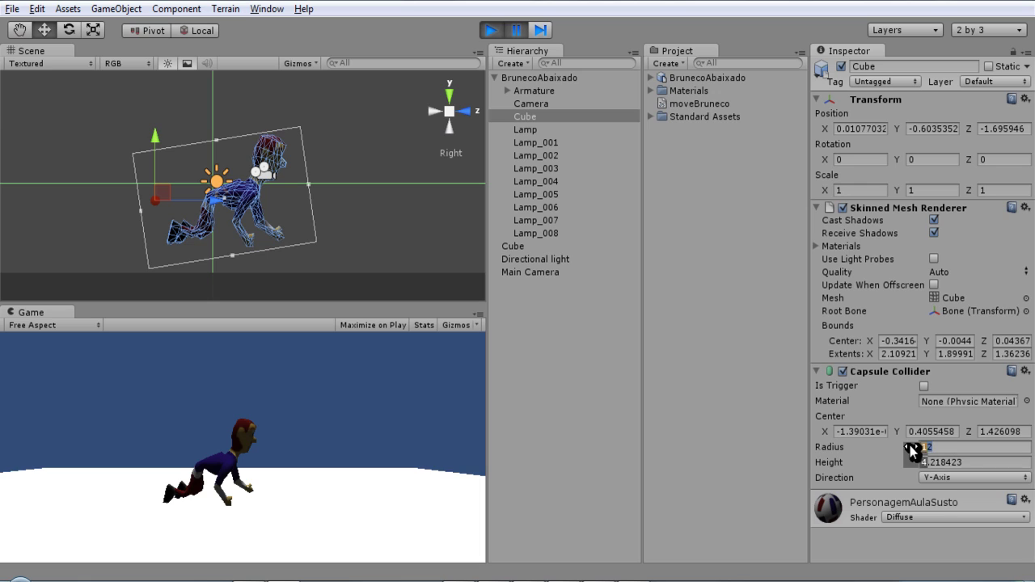
{"action": "key", "text": "Home"}
{"action": "key", "text": "Delete"}
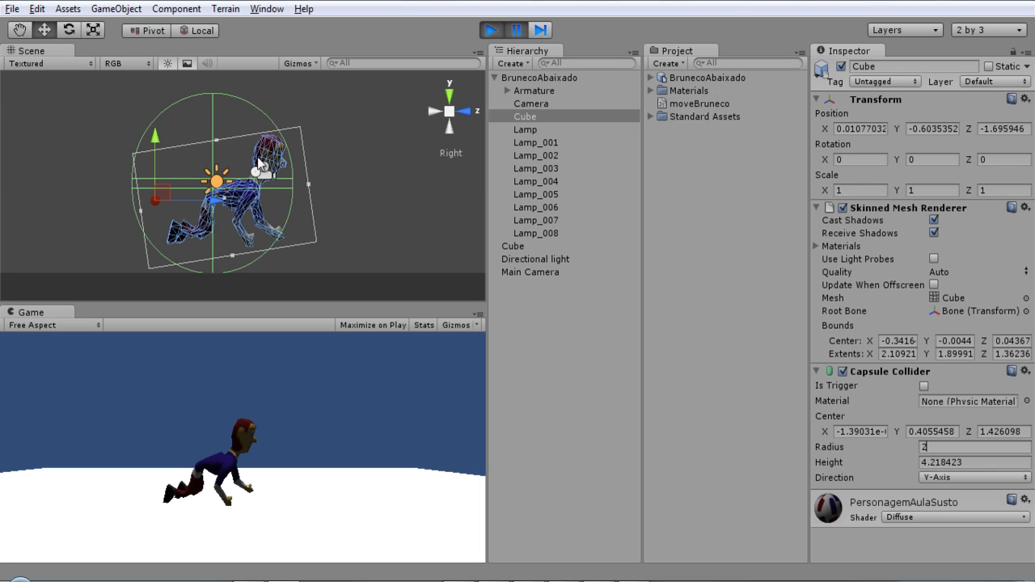
- Try Capsule Collider heights of 3 and 2, set the height to 1, and check the fit in the front view
{"action": "left_click", "coordinate": [990, 463]}
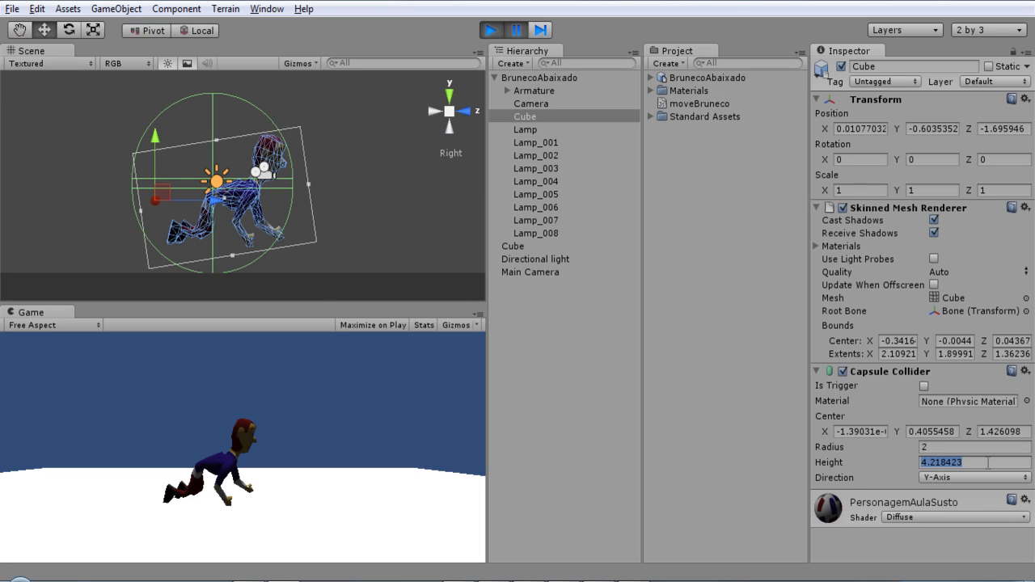
{"action": "type", "text": "3"}
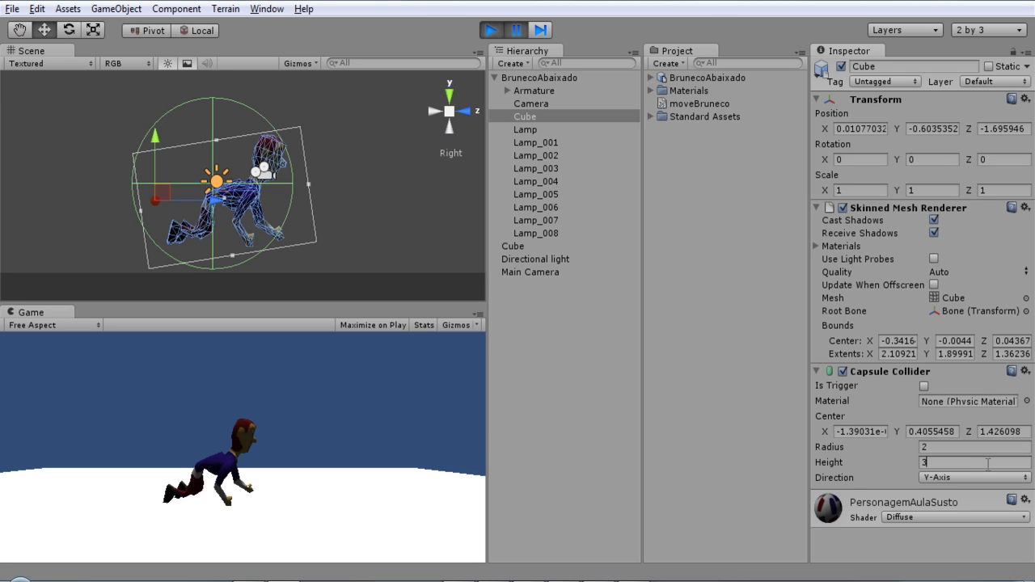
{"action": "key", "text": "BackSpace"}
{"action": "type", "text": "2"}
{"action": "key", "text": "BackSpace"}
{"action": "type", "text": "3"}
{"action": "key", "text": "BackSpace"}
{"action": "type", "text": "1"}
{"action": "key", "text": "shift+Tab"}
{"action": "left_click", "coordinate": [456, 110]}
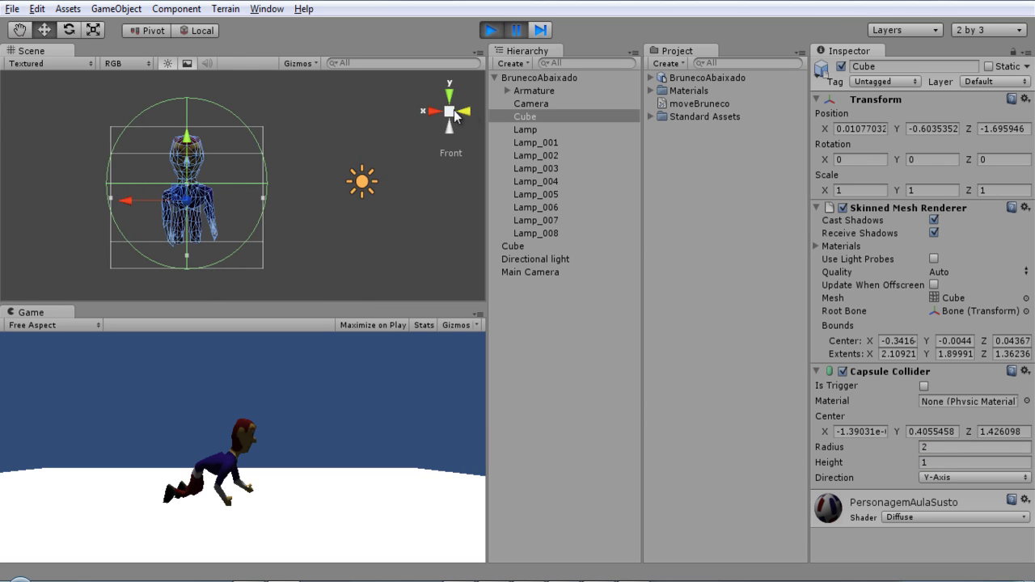
- Set the Capsule Collider's radius to 0.5 with the character shown in the right side view
{"action": "left_click", "coordinate": [435, 113]}
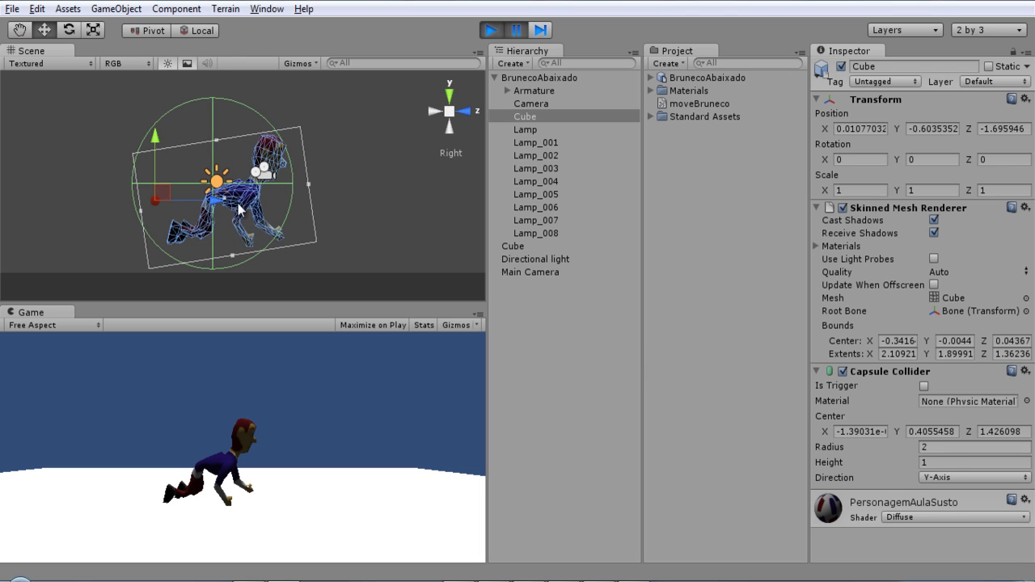
{"action": "left_click", "coordinate": [935, 447]}
{"action": "key", "text": "BackSpace"}
{"action": "type", "text": "0"}
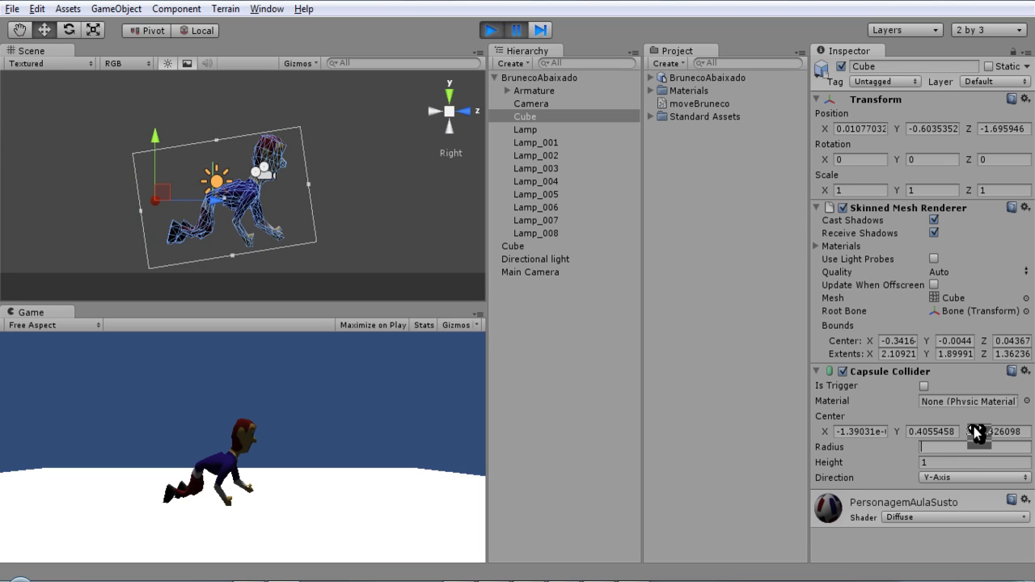
{"action": "type", "text": ".5"}
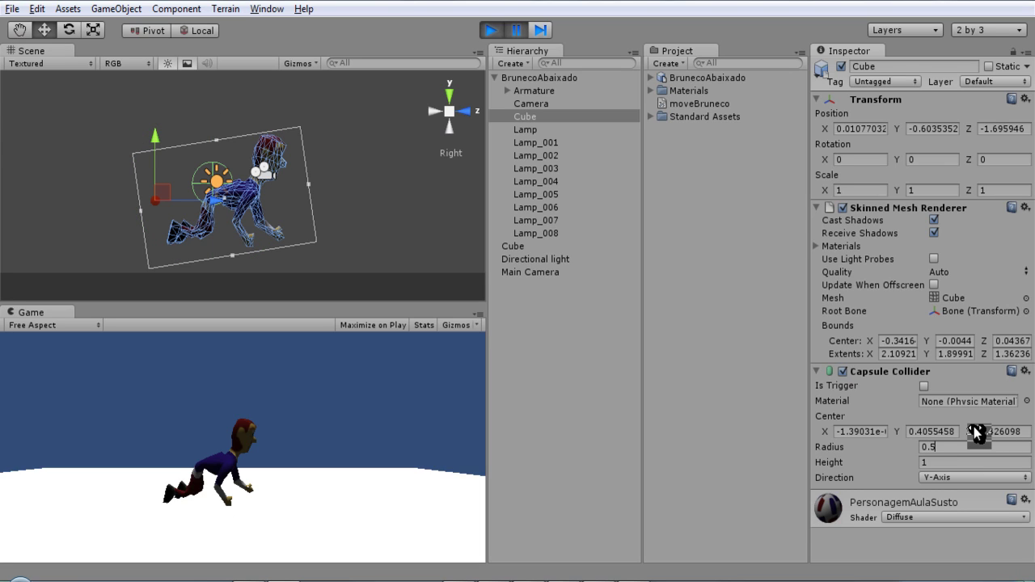
- Try Capsule Collider heights of 2 and 3, and settle on a height of 2.5
{"action": "left_click", "coordinate": [945, 462]}
{"action": "type", "text": "2"}
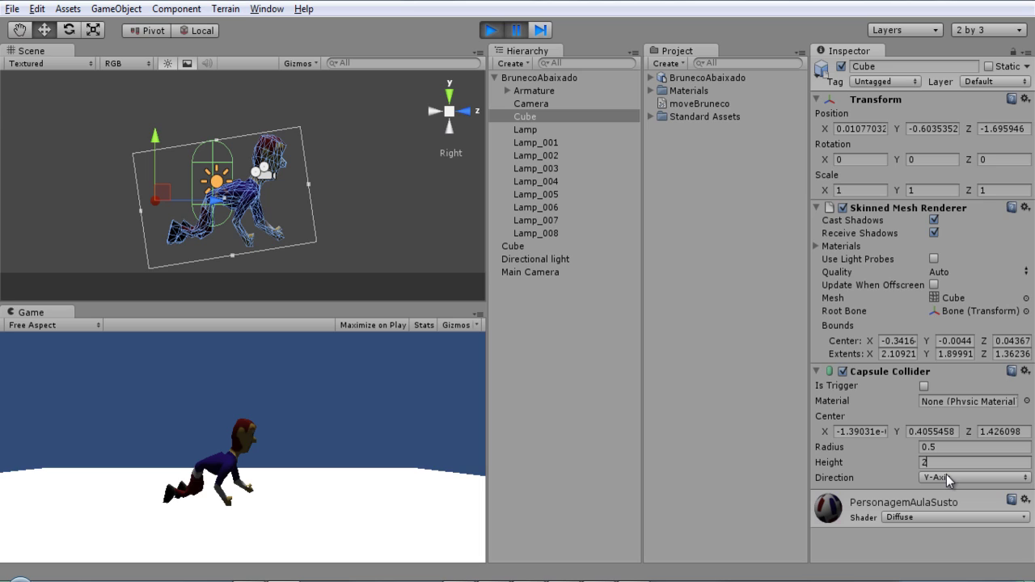
{"action": "key", "text": "BackSpace"}
{"action": "type", "text": "3"}
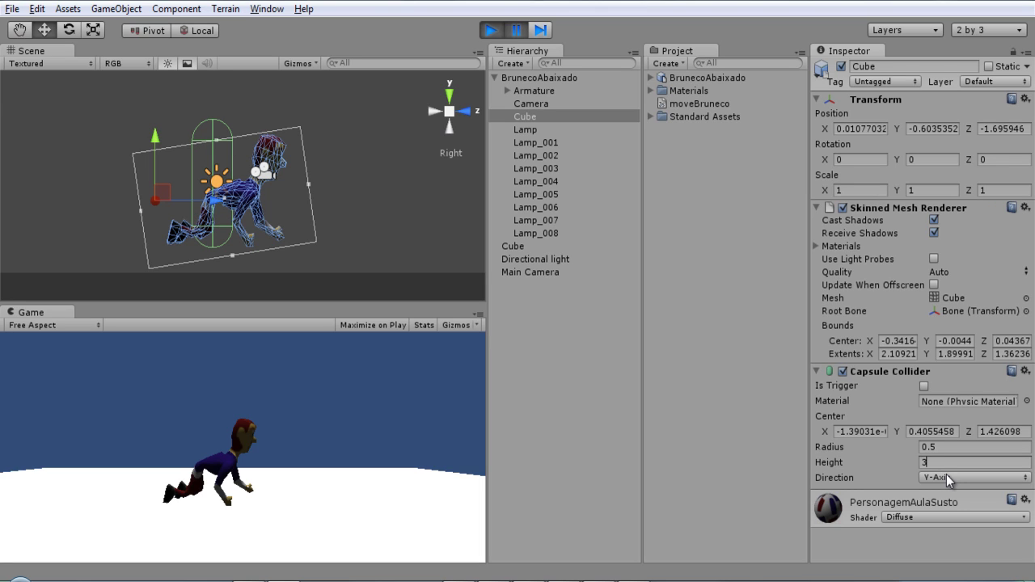
{"action": "key", "text": "BackSpace"}
{"action": "type", "text": "2.5"}
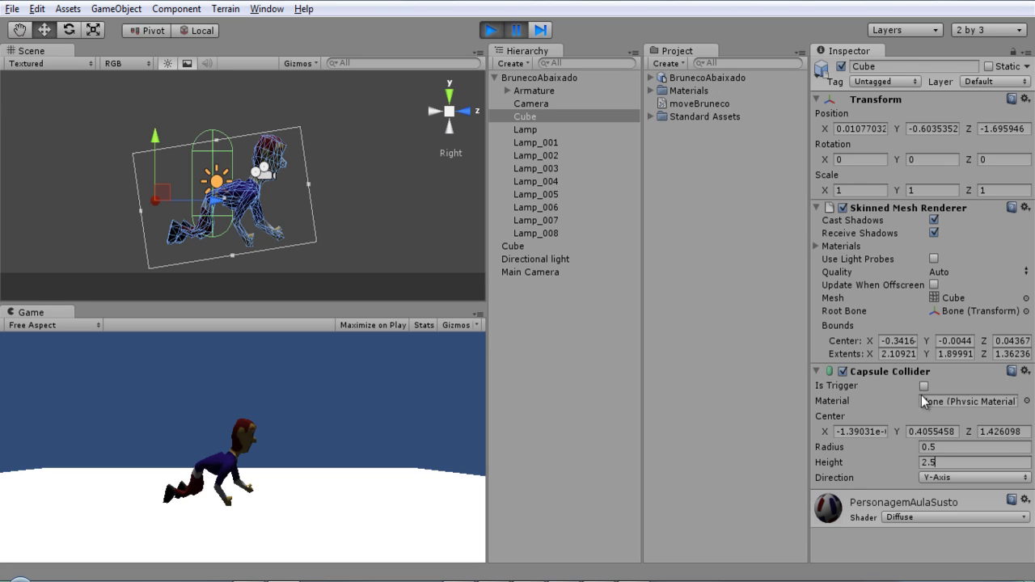
- Move the Capsule Collider forward over the head and arms by setting its Center Z to 2.7
{"action": "left_click", "coordinate": [1023, 431]}
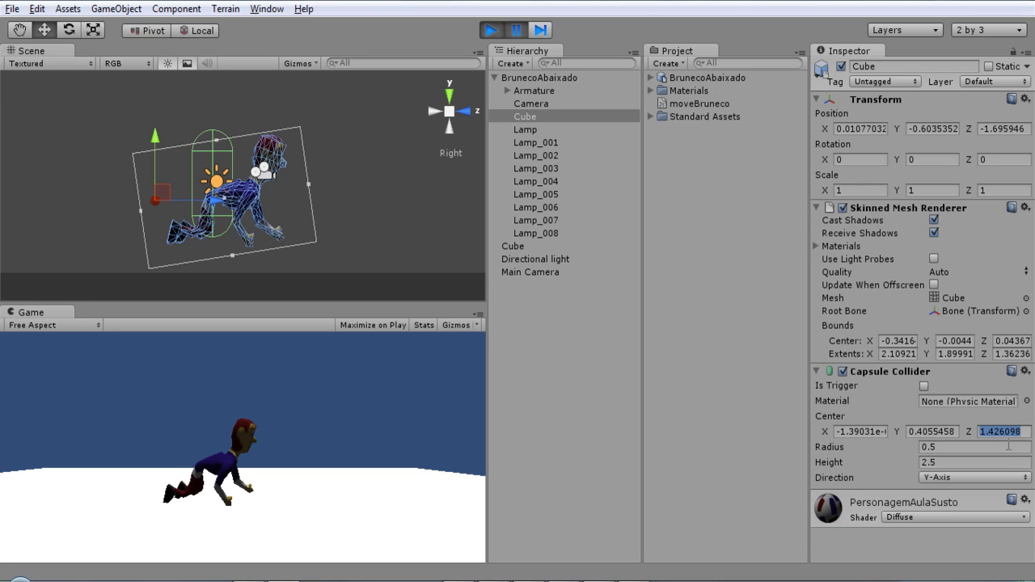
{"action": "type", "text": "2"}
{"action": "key", "text": "BackSpace"}
{"action": "type", "text": "3"}
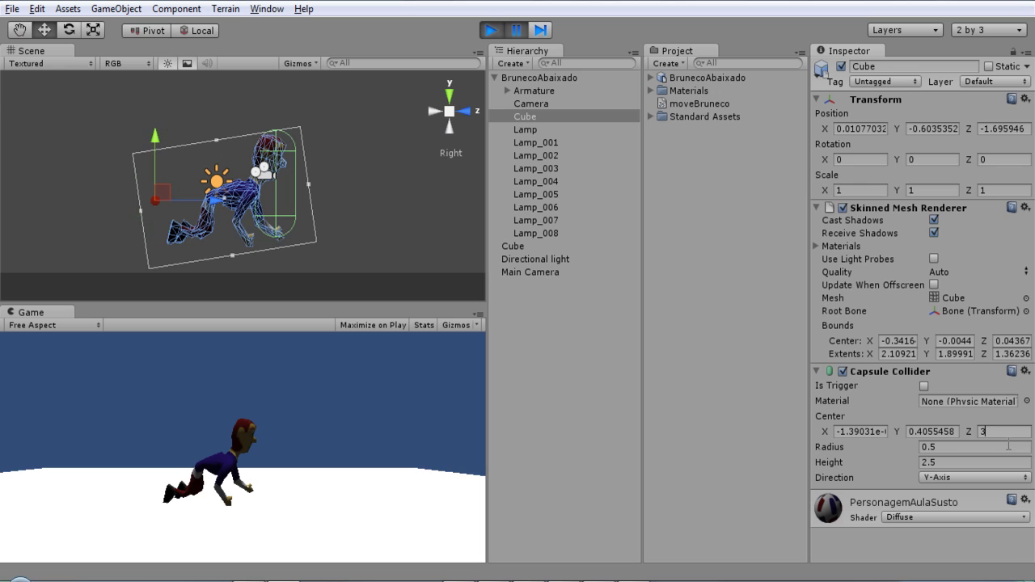
{"action": "key", "text": "BackSpace"}
{"action": "type", "text": "2.5"}
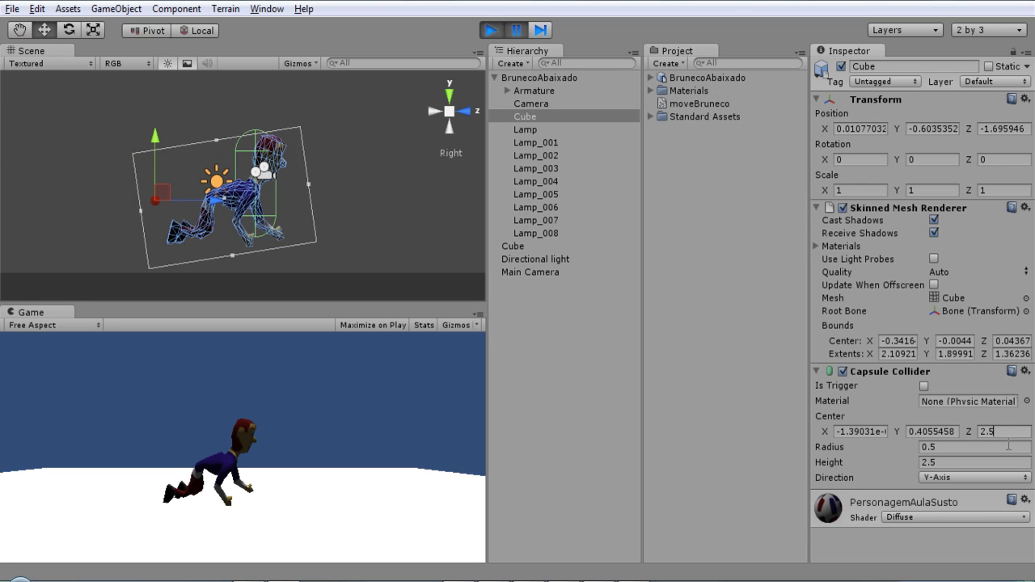
{"action": "key", "text": "BackSpace"}
{"action": "type", "text": "7"}
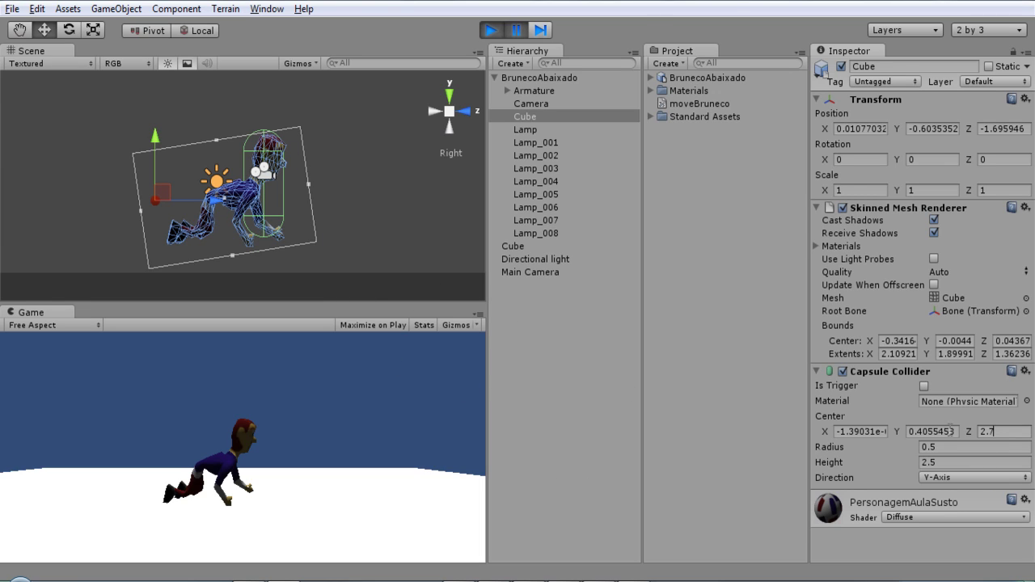
- Try lower Center Y values such as 0.3 and 0.2 for the Capsule Collider, and set Center Y to 0.35
{"action": "left_click", "coordinate": [944, 431]}
{"action": "type", "text": "0.3.4"}
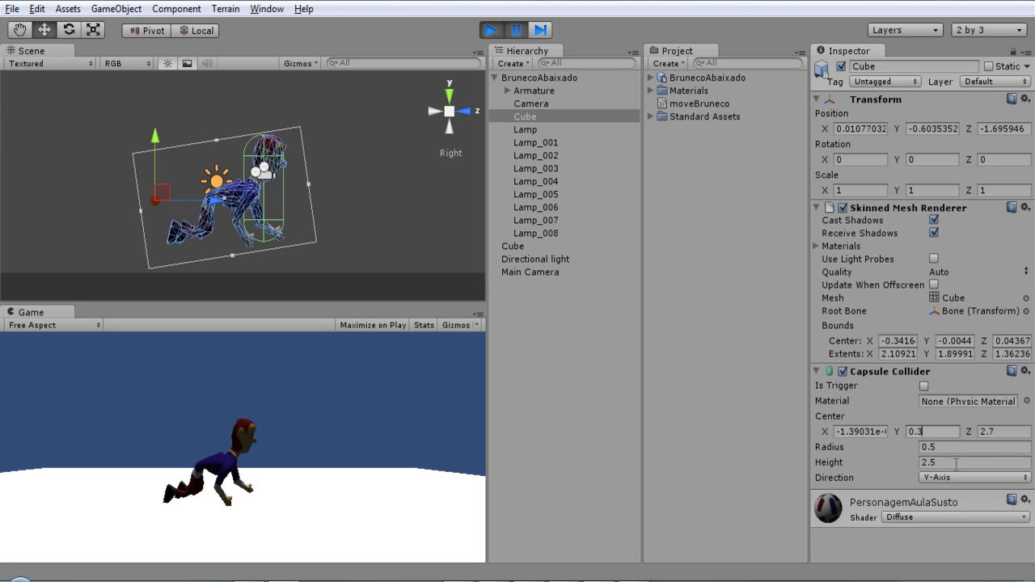
{"action": "key", "text": "BackSpace"}
{"action": "key", "text": "BackSpace"}
{"action": "key", "text": "BackSpace"}
{"action": "type", "text": "2"}
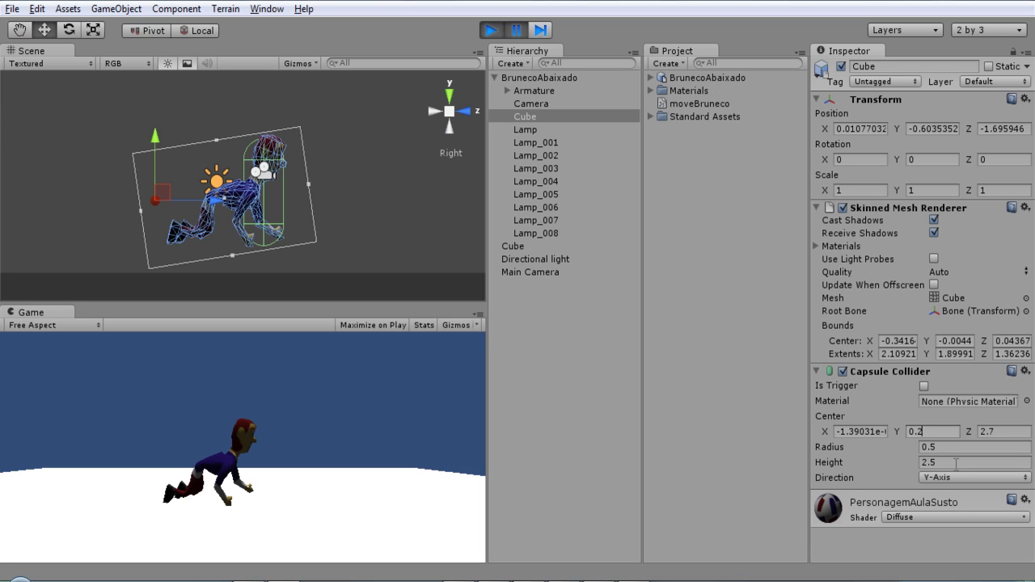
{"action": "key", "text": "BackSpace"}
{"action": "key", "text": "BackSpace"}
{"action": "type", "text": ".3.5"}
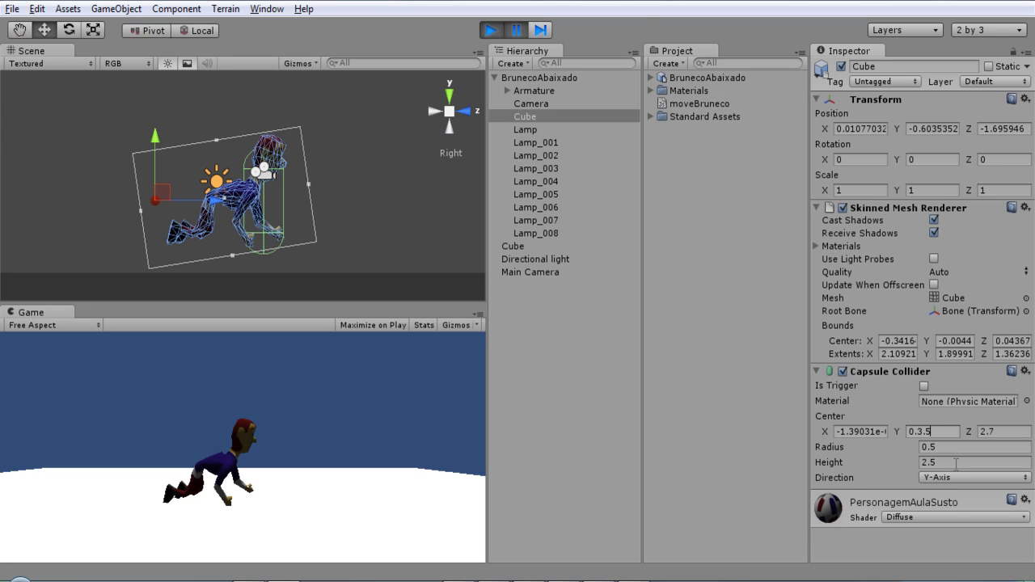
{"action": "key", "text": "BackSpace"}
{"action": "key", "text": "BackSpace"}
{"action": "type", "text": "5"}
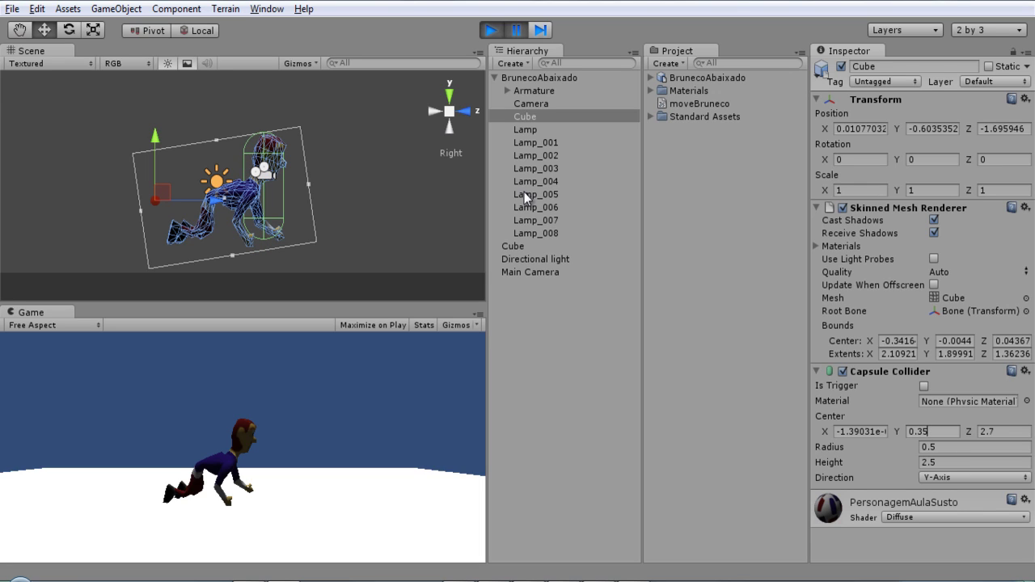
- Resume the game and check the capsule's fit around the crouched character in the right, front and back views
{"action": "left_click", "coordinate": [516, 31]}
{"action": "left_click", "coordinate": [933, 431]}
{"action": "left_click", "coordinate": [518, 30]}
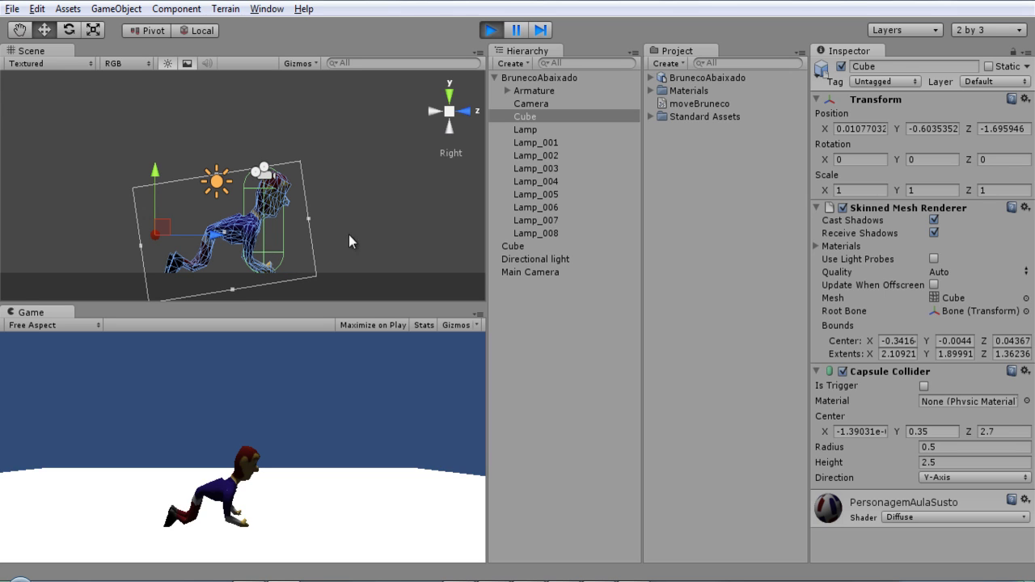
{"action": "left_click", "coordinate": [464, 113]}
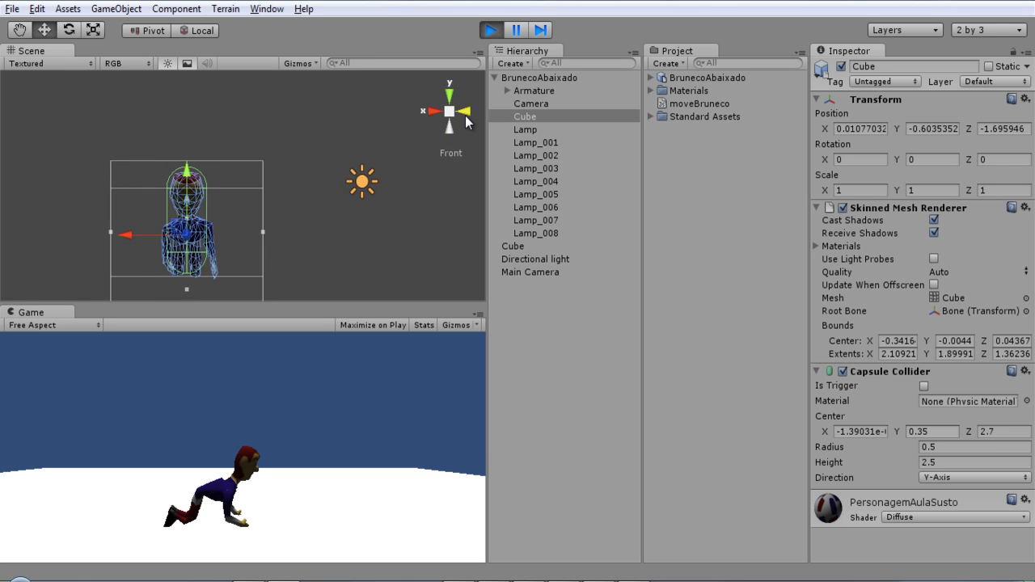
{"action": "left_click", "coordinate": [465, 114]}
{"action": "left_click", "coordinate": [466, 117]}
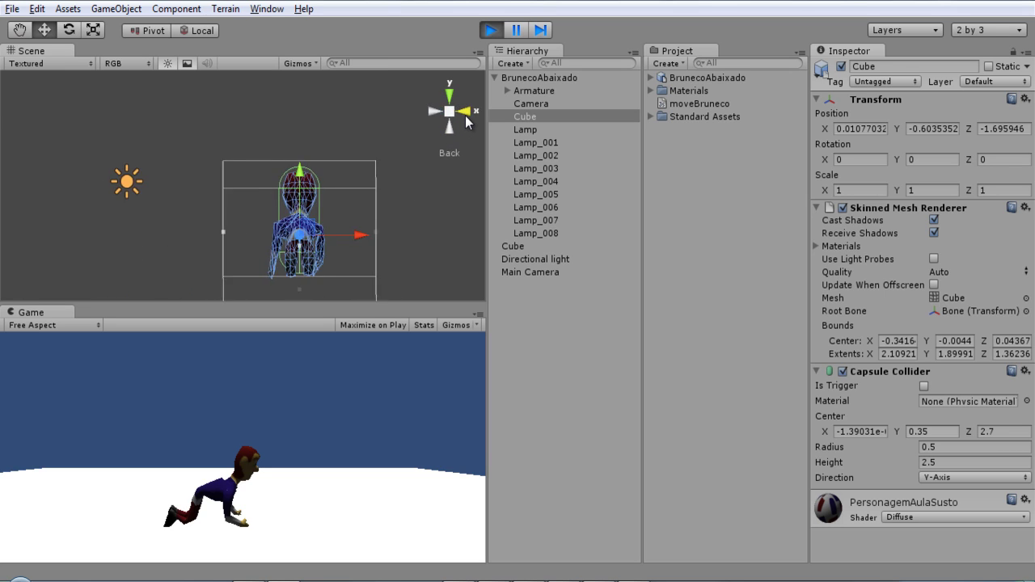
{"action": "left_click", "coordinate": [465, 118]}
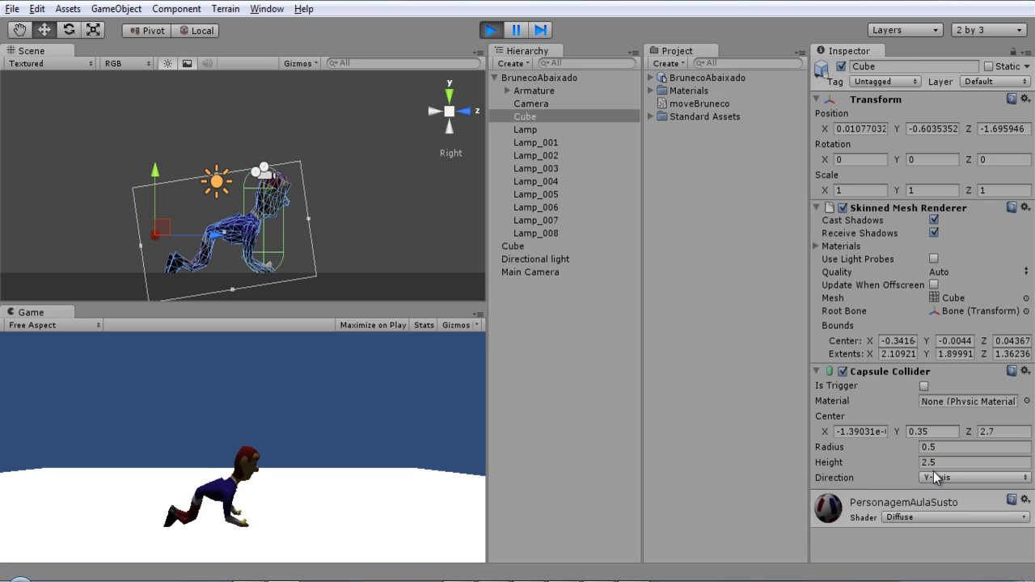
- Switch to the moveBruneco.js script and declare a Vector3 variable named NovoTCol above the Start function
{"action": "mouse_move", "coordinate": [722, 457]}
{"action": "left_click", "coordinate": [647, 493]}
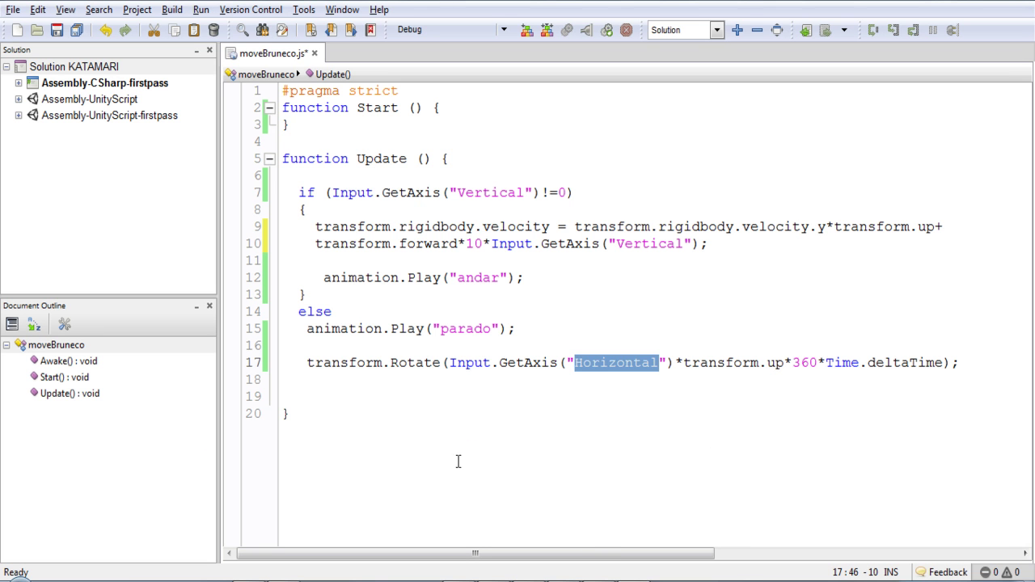
{"action": "left_click", "coordinate": [473, 111]}
{"action": "left_click", "coordinate": [417, 93]}
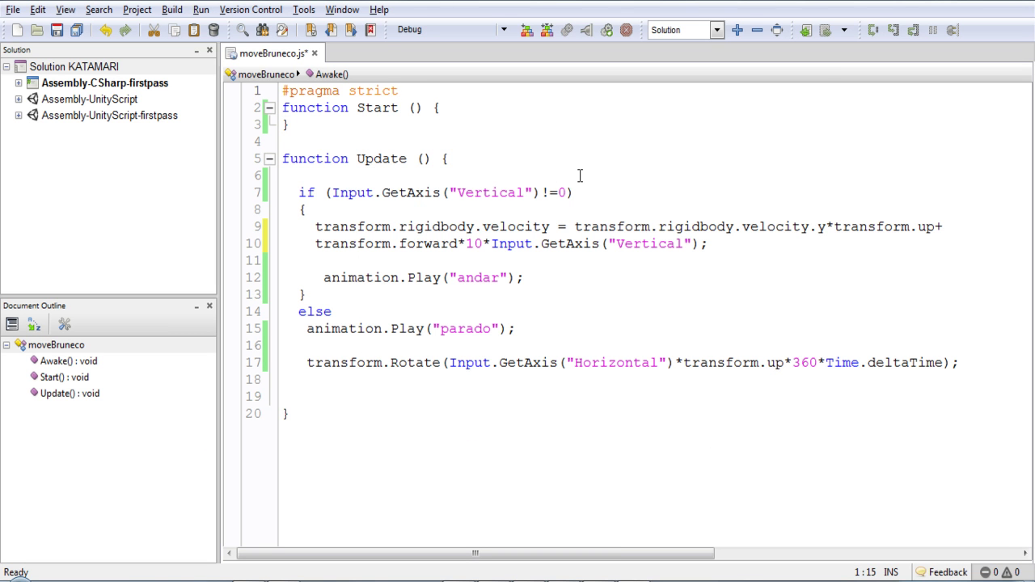
{"action": "key", "text": "Return"}
{"action": "key", "text": "Return"}
{"action": "key", "text": "Up"}
{"action": "key", "text": "Return"}
{"action": "type", "text": "var"}
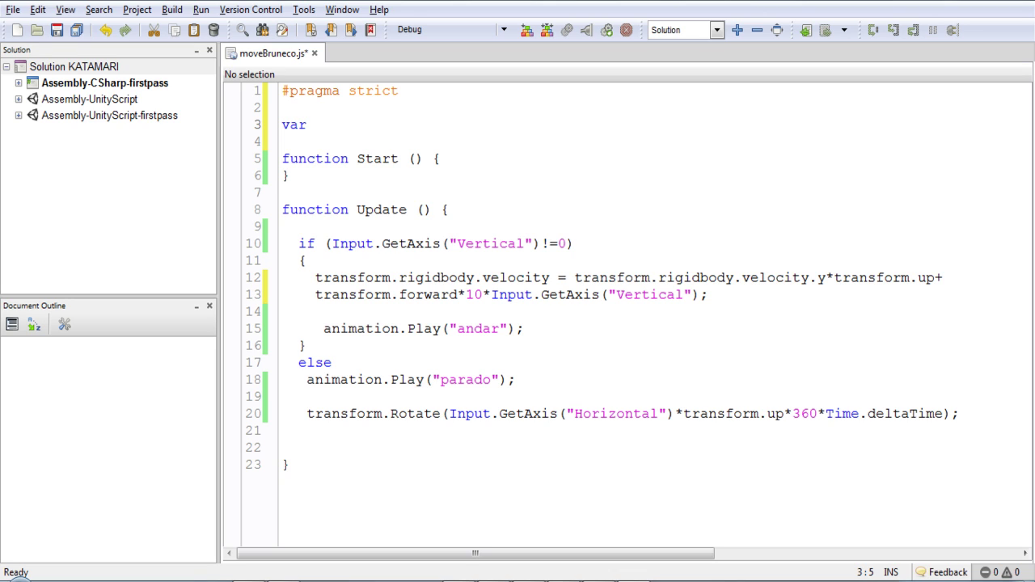
{"action": "type", "text": "NovoT"}
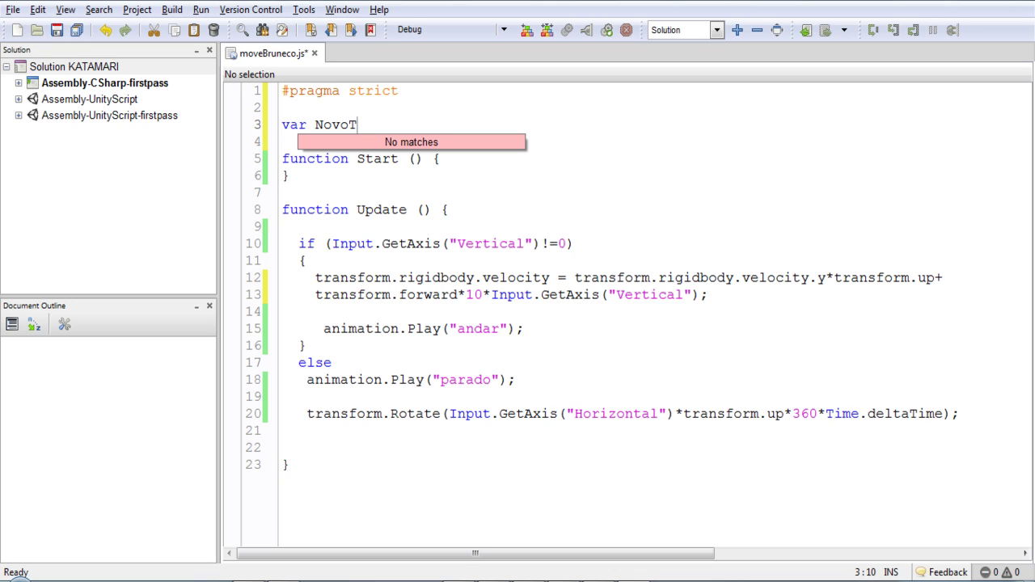
{"action": "type", "text": "Col: Vec"}
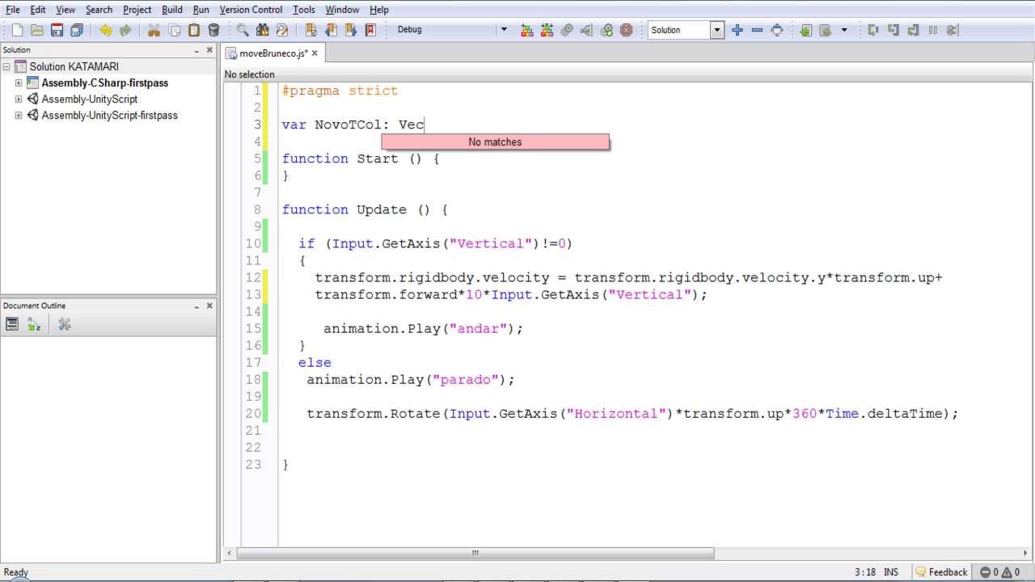
{"action": "type", "text": "tor3;"}
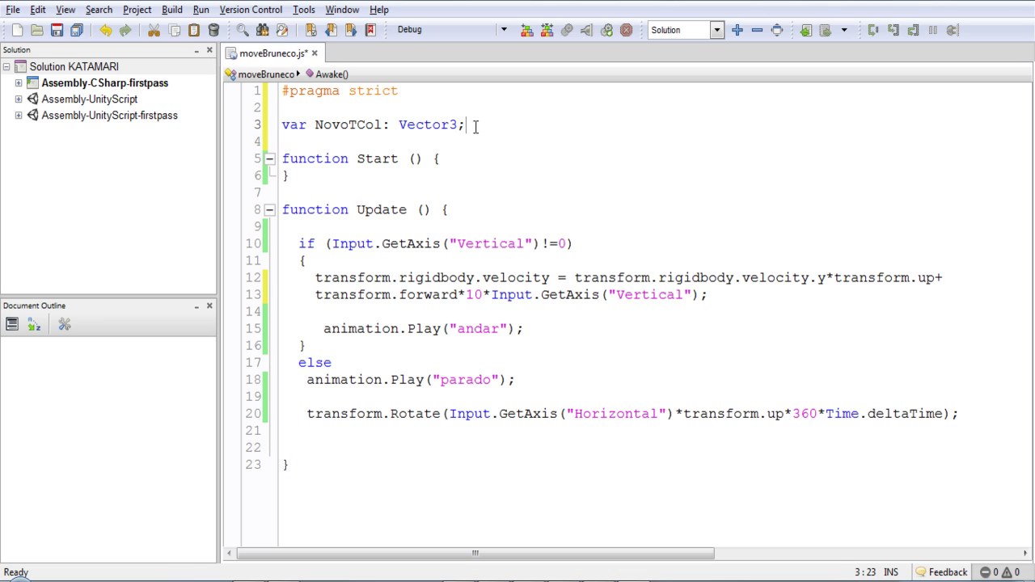
- Rename the NovoTCol variable to AbaiTCol
{"action": "left_click", "coordinate": [257, 129]}
{"action": "left_click", "coordinate": [325, 136]}
{"action": "left_click_drag", "start_coordinate": [357, 125], "coordinate": [317, 123]}
{"action": "left_click", "coordinate": [348, 126]}
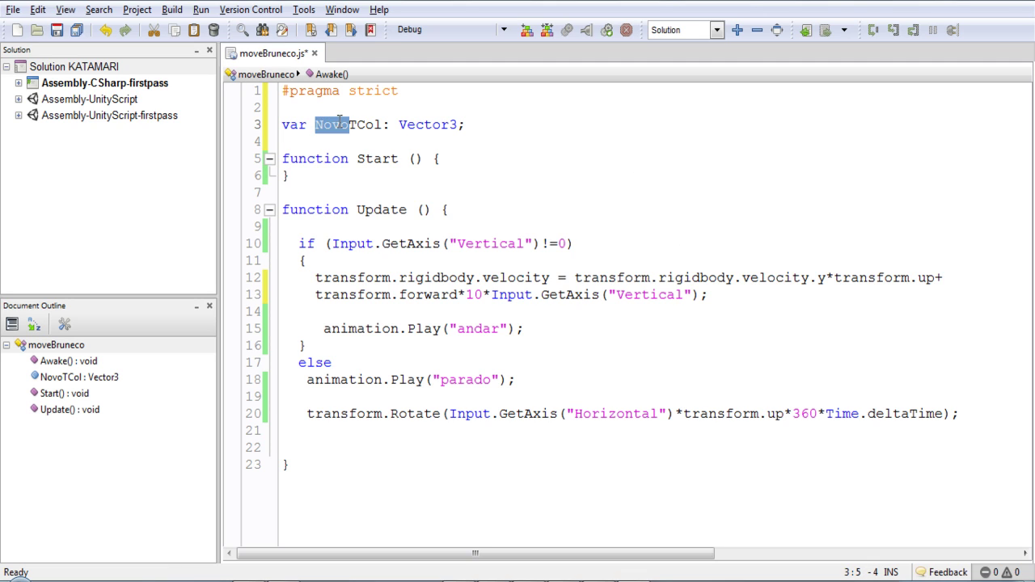
{"action": "type", "text": "Abai"}
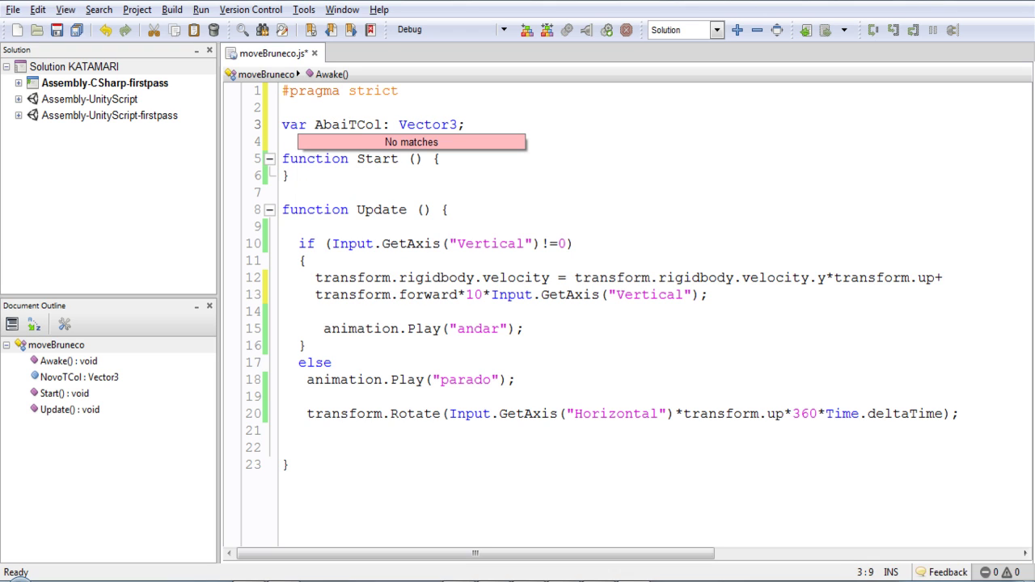
- Duplicate the AbaiTCol declaration on the following line and rename the copy to DefTCol
{"action": "left_click_drag", "start_coordinate": [469, 125], "coordinate": [273, 121]}
{"action": "key", "text": "ctrl+c"}
{"action": "key", "text": "End"}
{"action": "key", "text": "Return"}
{"action": "key", "text": "ctrl+v"}
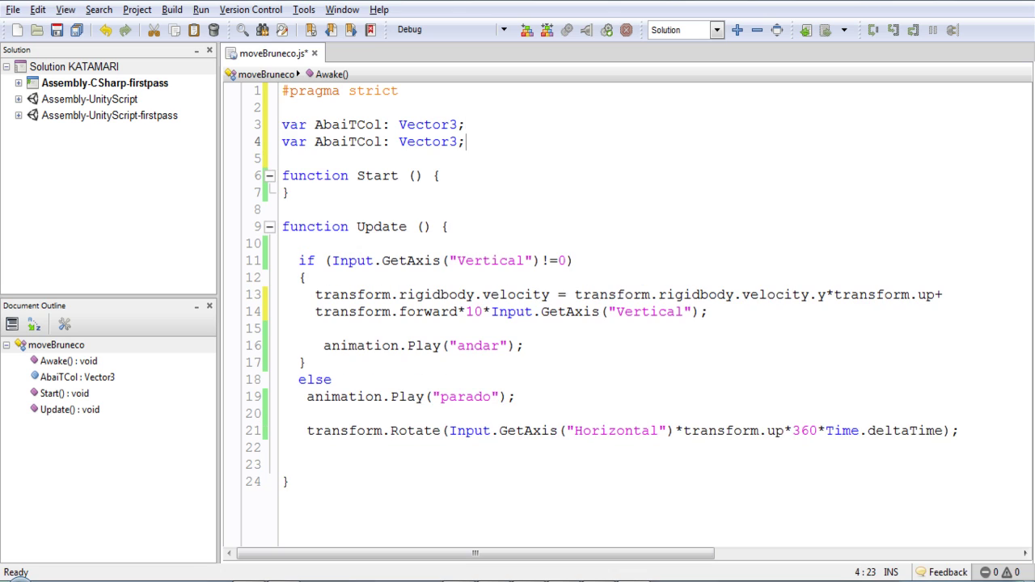
{"action": "left_click_drag", "start_coordinate": [348, 142], "coordinate": [315, 143]}
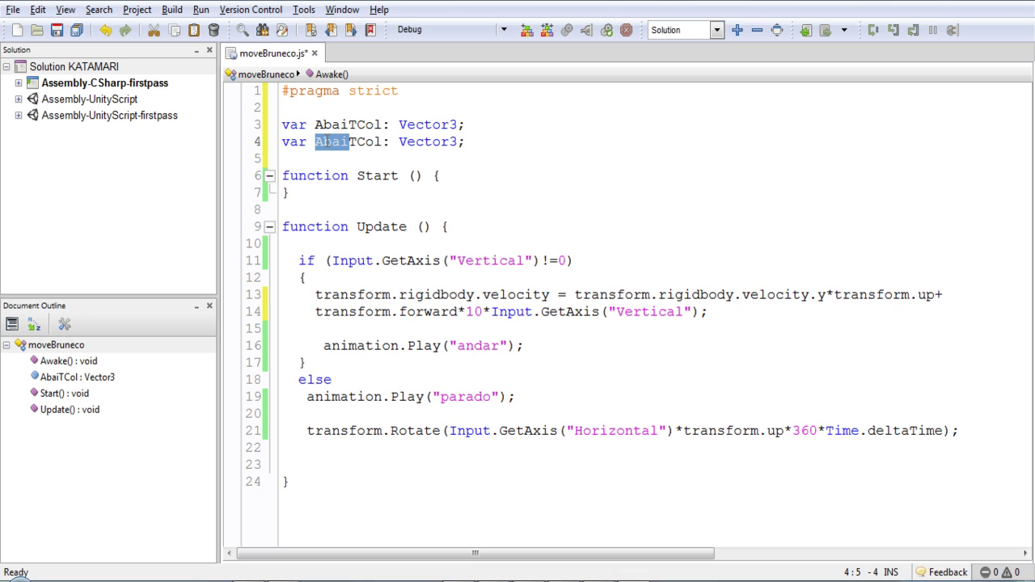
{"action": "type", "text": "Def"}
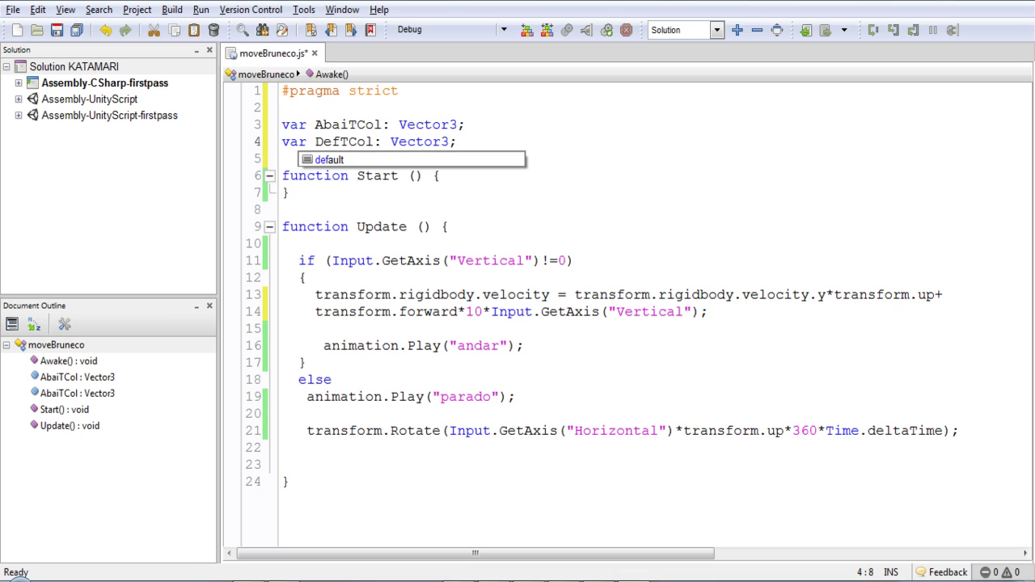
- Begin an assignment to AbaiTCol.y on a new line inside the Start function of moveBruneco.js
{"action": "double_click", "coordinate": [344, 121]}
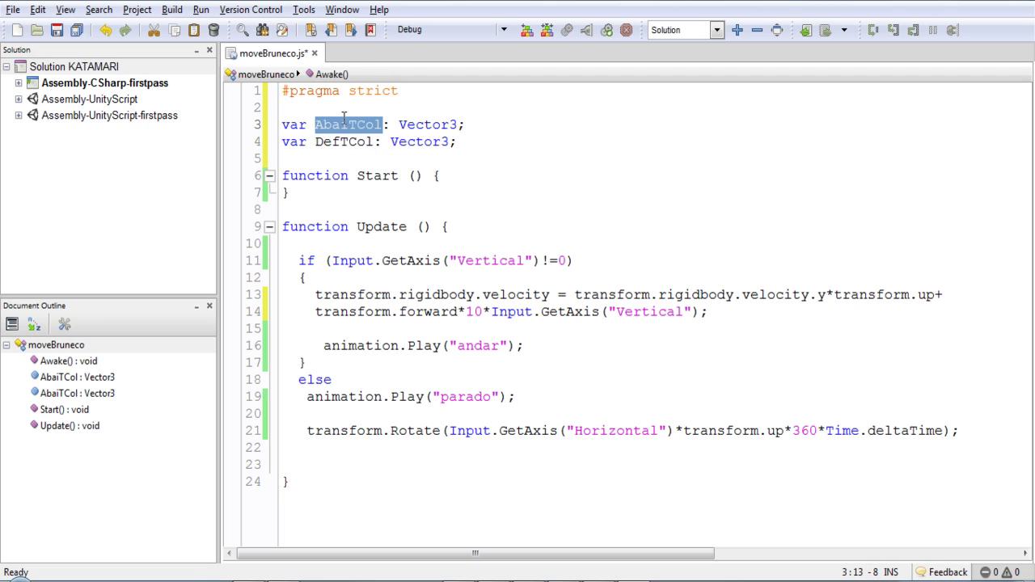
{"action": "double_click", "coordinate": [346, 143]}
{"action": "double_click", "coordinate": [352, 124]}
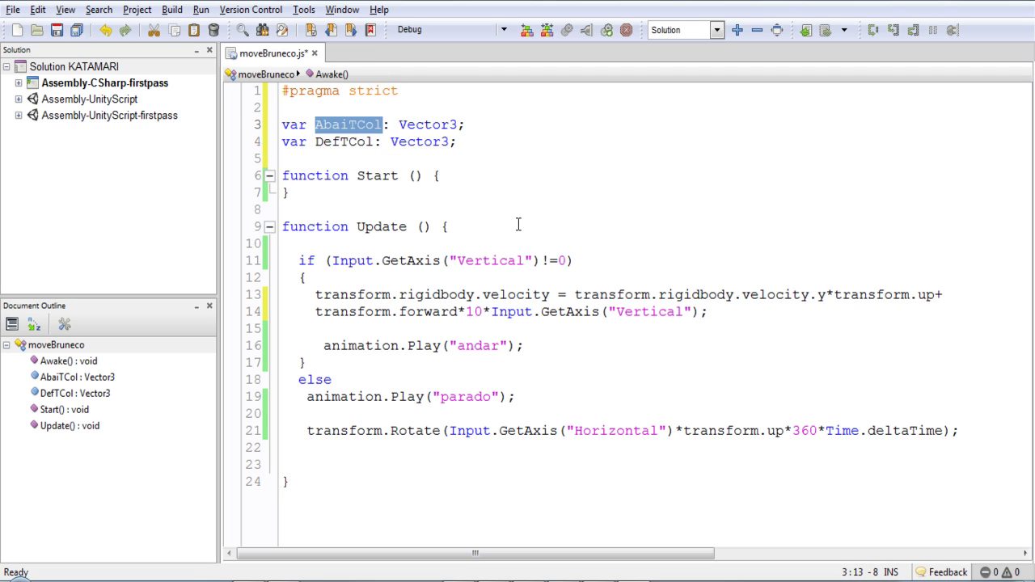
{"action": "left_click", "coordinate": [457, 175]}
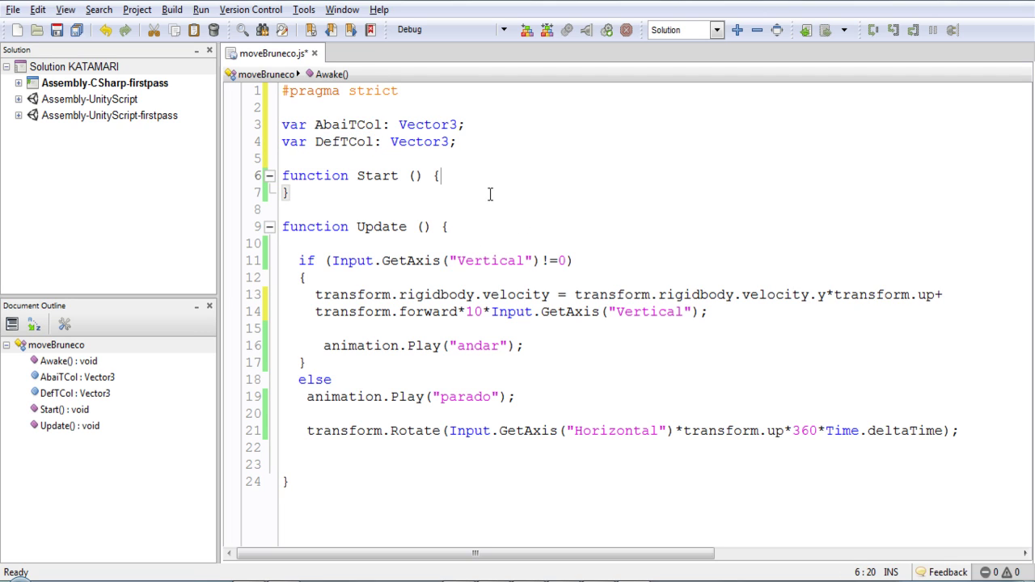
{"action": "key", "text": "Return"}
{"action": "key", "text": "ctrl+v"}
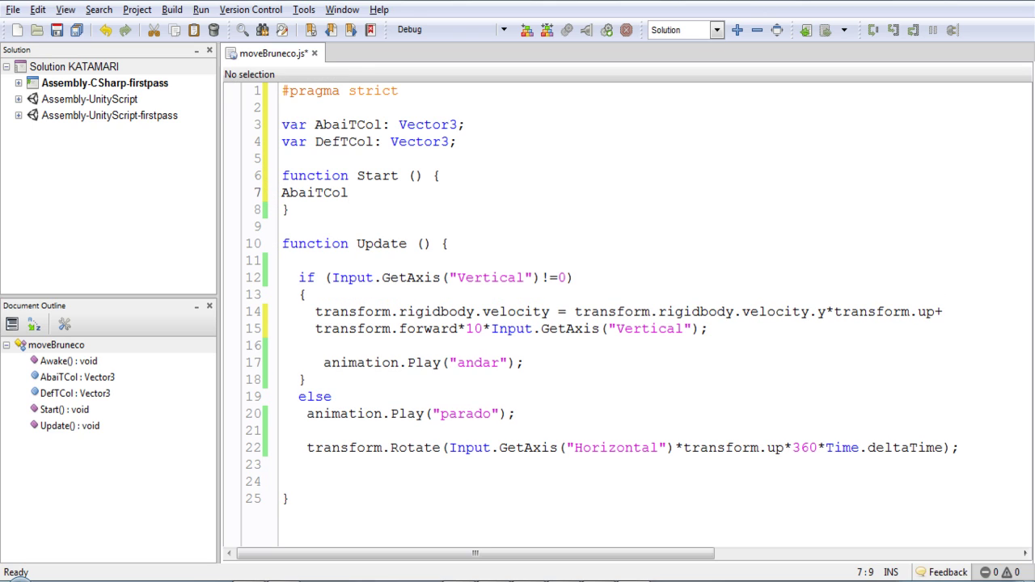
{"action": "type", "text": "="}
{"action": "key", "text": "Left"}
{"action": "key", "text": "Left"}
{"action": "key", "text": "Left"}
{"action": "type", "text": ".y"}
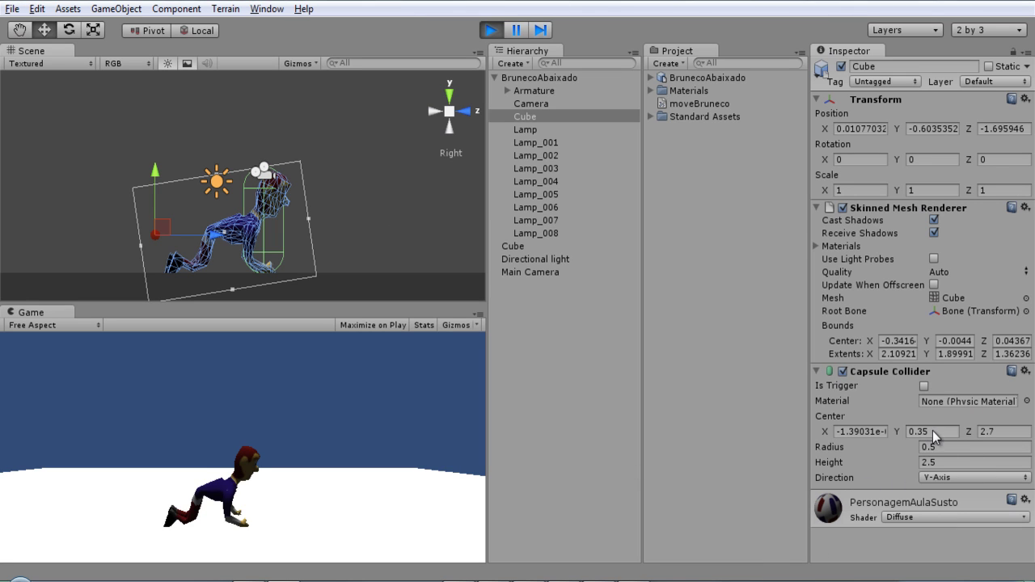
- Copy the capsule collider's center Y value from Unity and complete the script line as AbaiTCol.y = 0.35;
{"action": "left_click", "coordinate": [914, 432]}
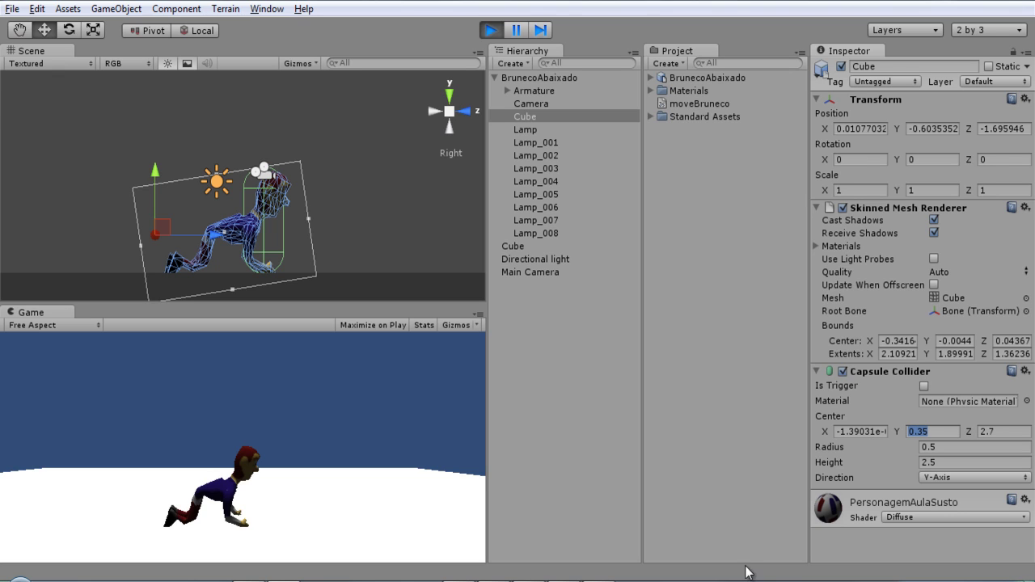
{"action": "left_click", "coordinate": [623, 578]}
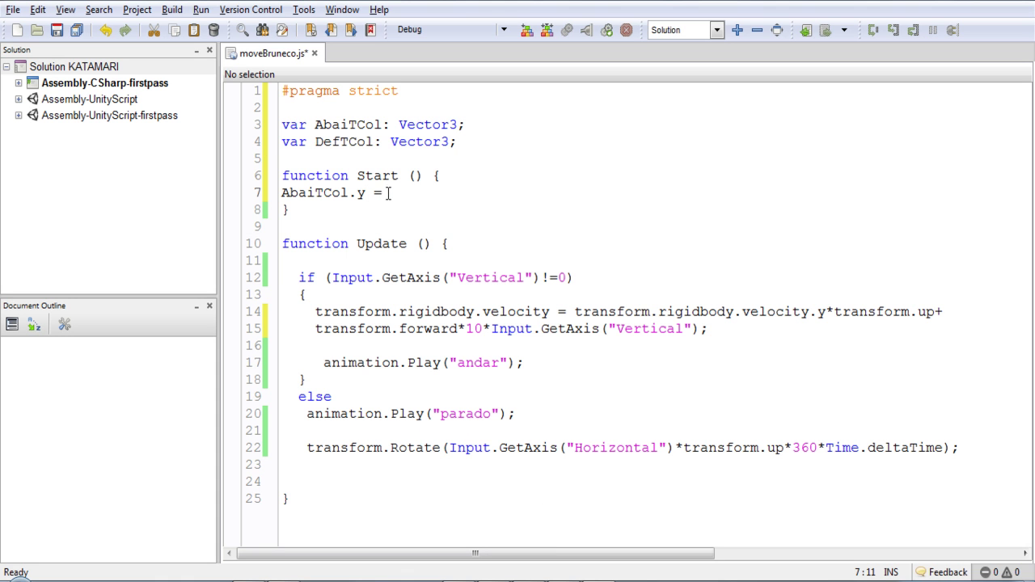
{"action": "key", "text": "ctrl+v"}
{"action": "type", "text": ";"}
- Duplicate the AbaiTCol.y assignment on the following line and change the copy's component to z
{"action": "left_click_drag", "start_coordinate": [460, 196], "coordinate": [213, 198]}
{"action": "key", "text": "ctrl+c"}
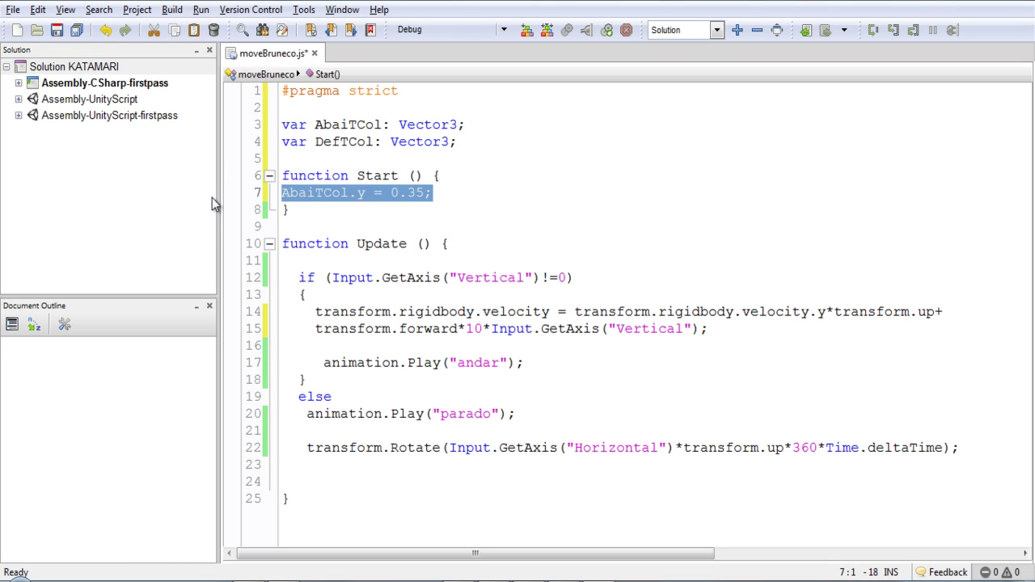
{"action": "key", "text": "End"}
{"action": "key", "text": "Return"}
{"action": "key", "text": "ctrl+v"}
{"action": "double_click", "coordinate": [362, 212]}
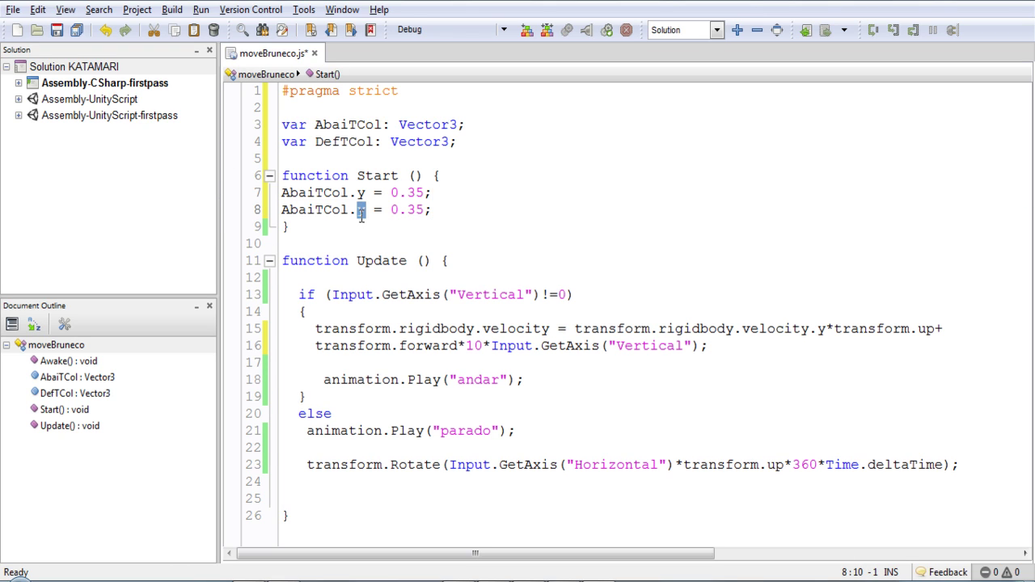
{"action": "type", "text": "z"}
{"action": "left_click", "coordinate": [453, 205]}
- Copy the capsule collider's center Z value from Unity and assign it to AbaiTCol.z in the script as 2.7
{"action": "left_click", "coordinate": [283, 577]}
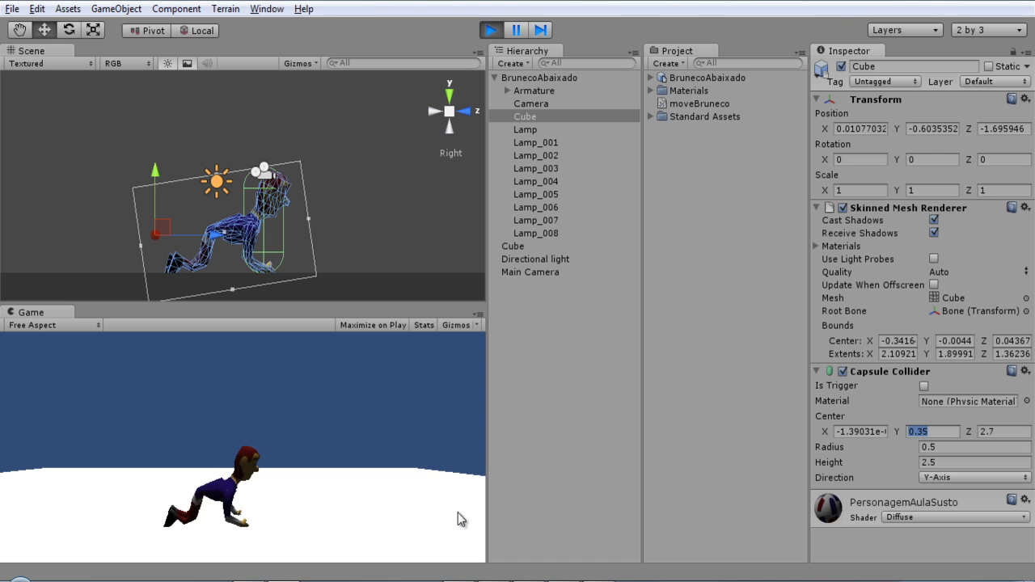
{"action": "left_click", "coordinate": [985, 431]}
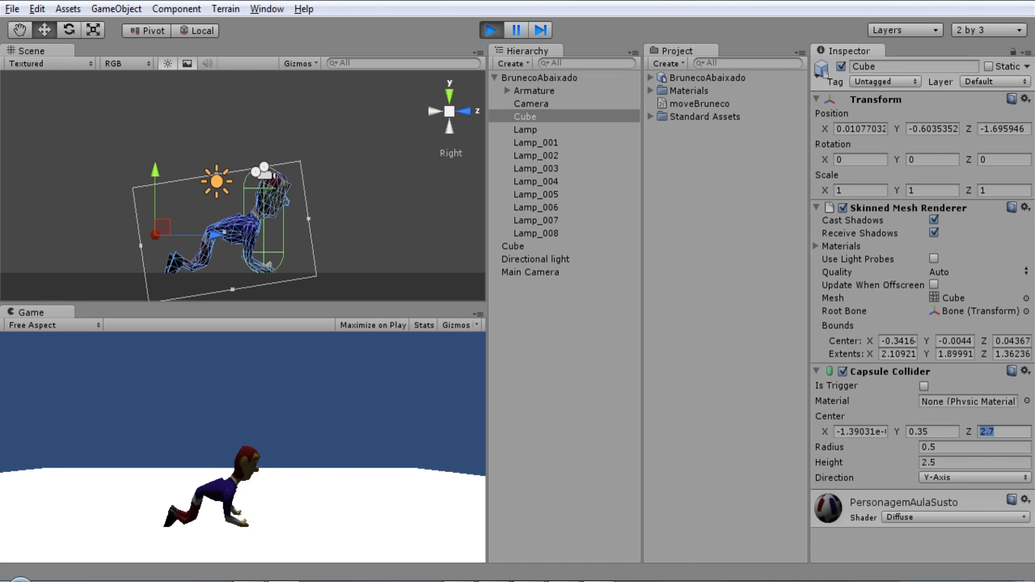
{"action": "key", "text": "alt+Tab"}
{"action": "left_click_drag", "start_coordinate": [424, 210], "coordinate": [259, 216]}
{"action": "key", "text": "ctrl+v"}
- Duplicate the AbaiTCol.z assignment on the following line and change the copy's component to x
{"action": "key", "text": "ctrl+c"}
{"action": "key", "text": "End"}
{"action": "key", "text": "Return"}
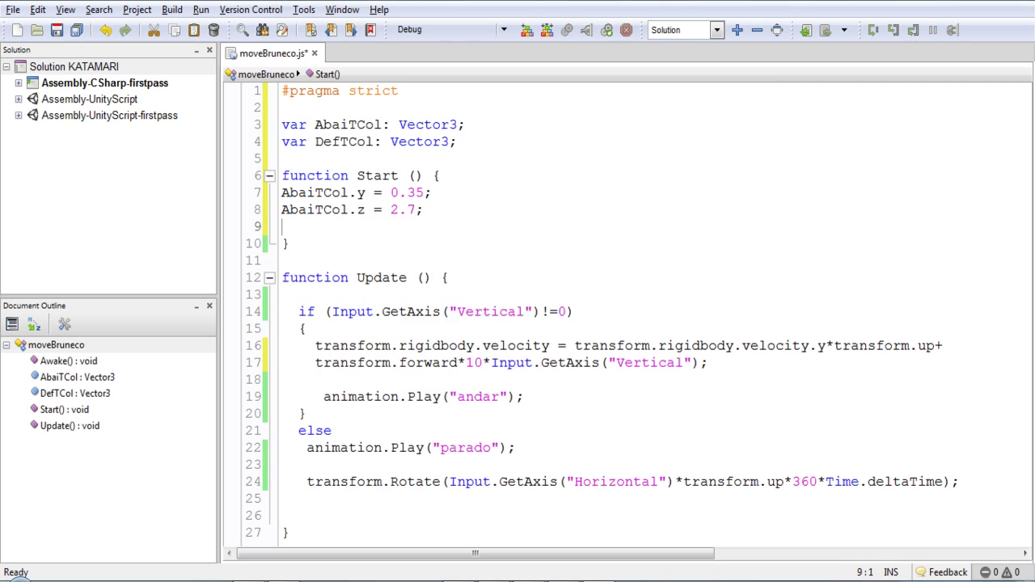
{"action": "key", "text": "ctrl+v"}
{"action": "double_click", "coordinate": [360, 227]}
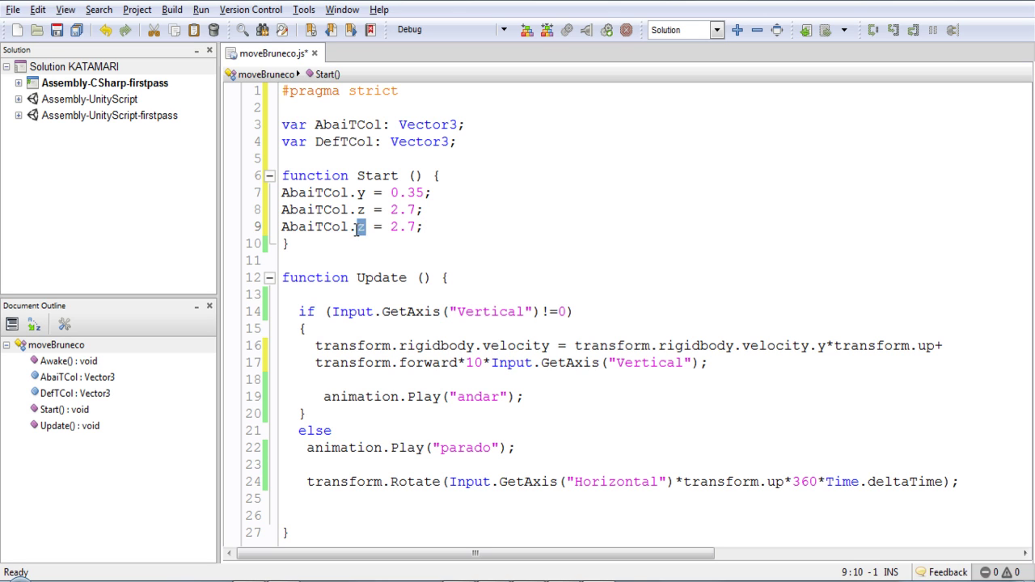
{"action": "type", "text": "x"}
- Look up the capsule collider's height in Unity, set AbaiTCol.x to 2.5 in the script and save the file
{"action": "key", "text": "alt+Tab"}
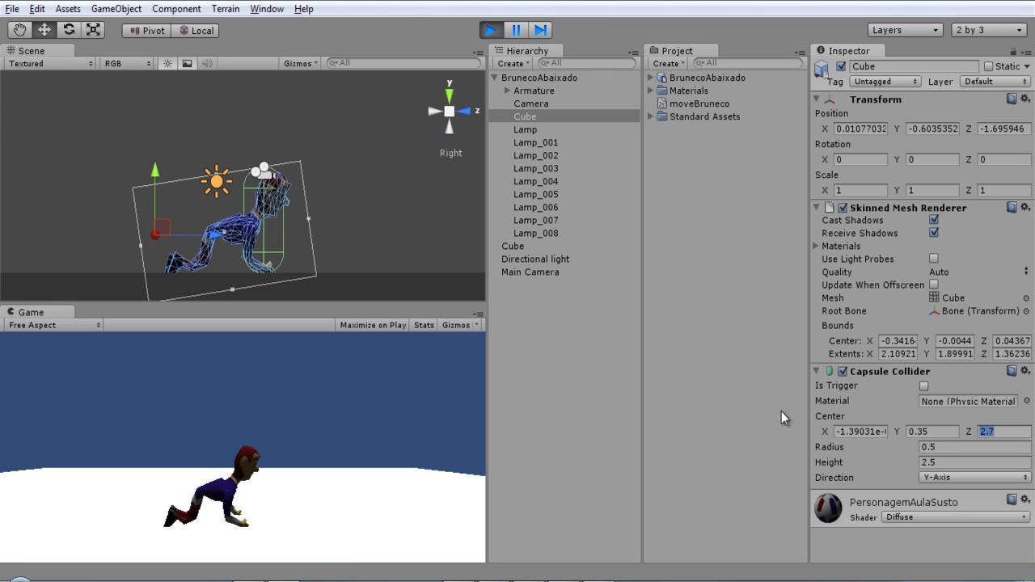
{"action": "left_click", "coordinate": [955, 464]}
{"action": "key", "text": "alt+Tab"}
{"action": "left_click_drag", "start_coordinate": [418, 228], "coordinate": [390, 228]}
{"action": "type", "text": "2.5"}
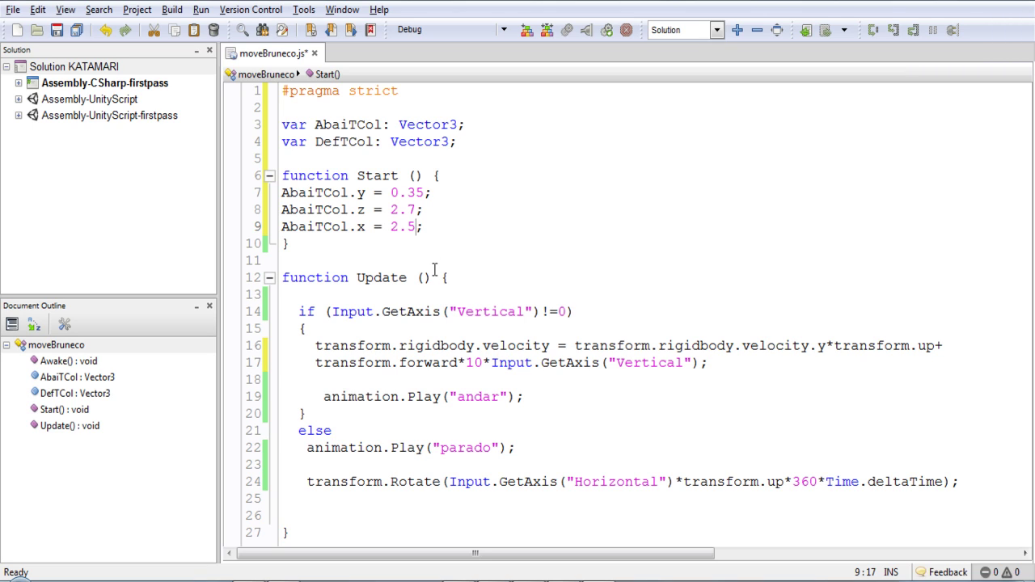
{"action": "left_click", "coordinate": [57, 37]}
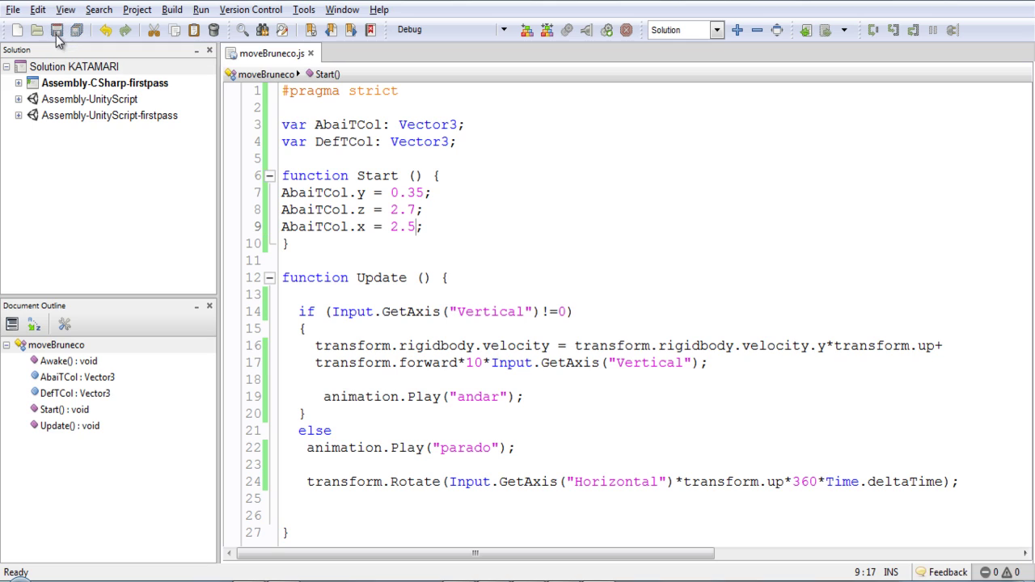
- Switch to Unity and stop the running game
{"action": "double_click", "coordinate": [343, 141]}
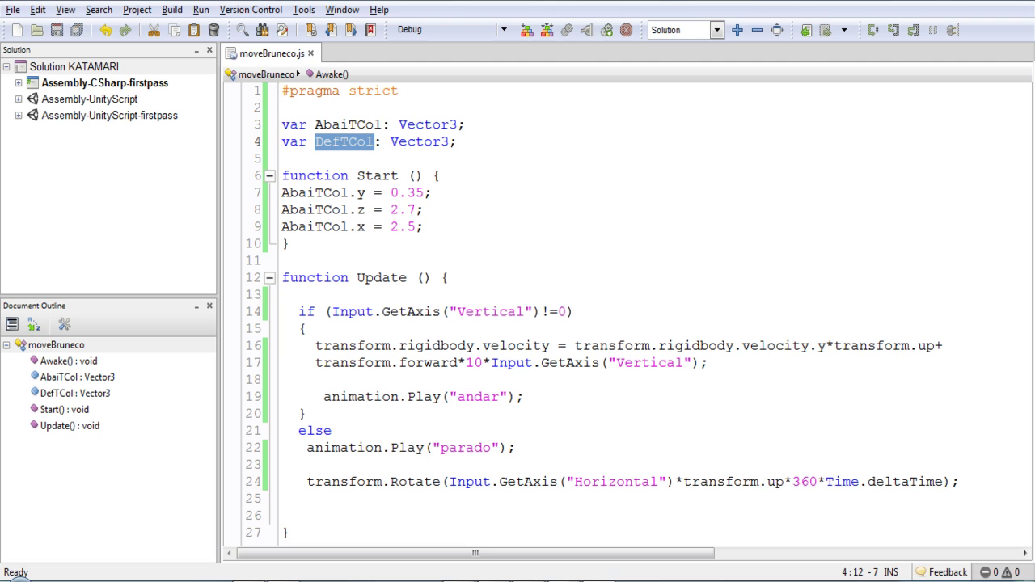
{"action": "key", "text": "alt+Tab"}
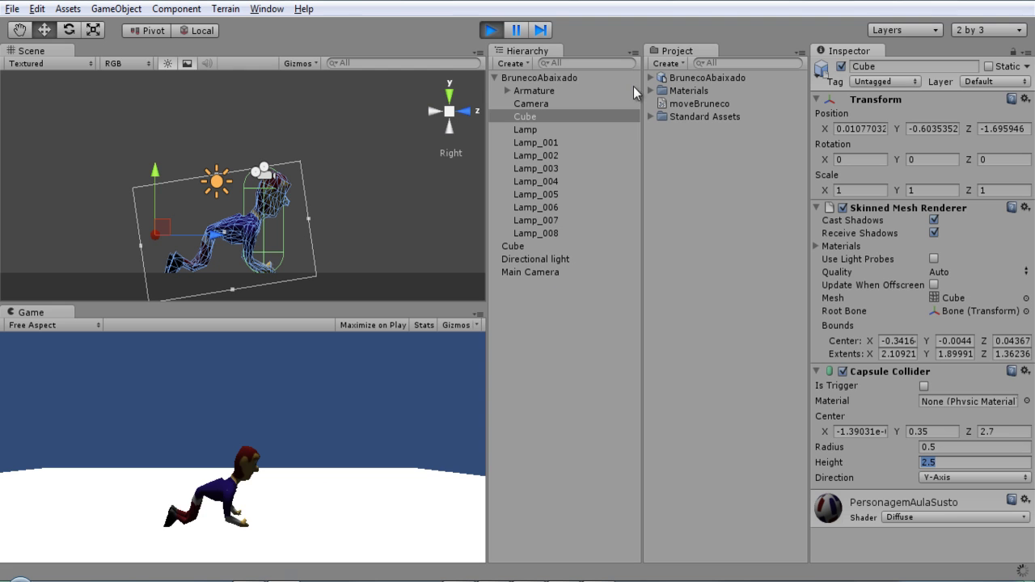
{"action": "left_click", "coordinate": [491, 30]}
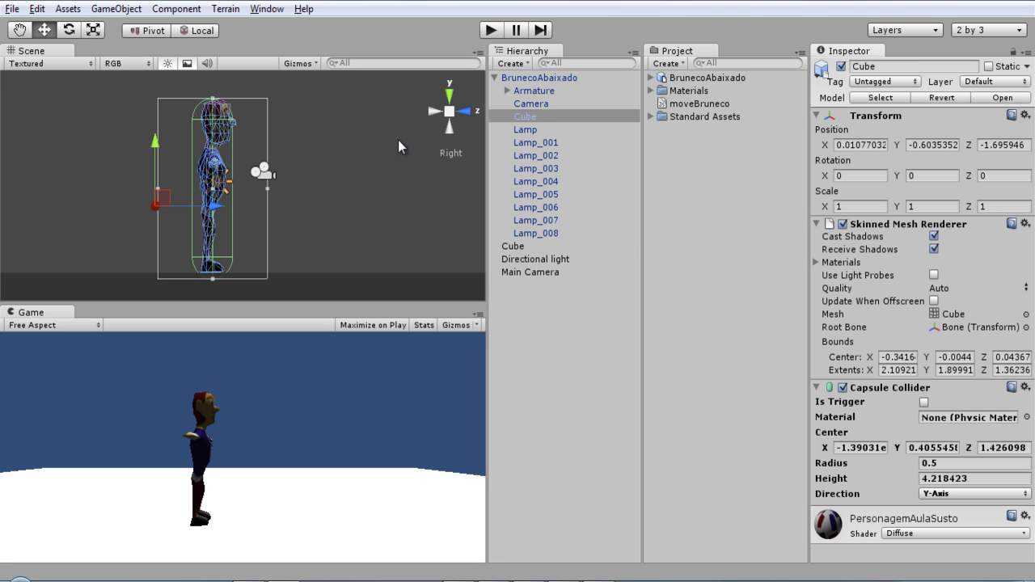
- Return to the moveBruneco.js script and declare a Transform variable named ComCol below the DefTCol declaration
{"action": "left_click", "coordinate": [589, 581]}
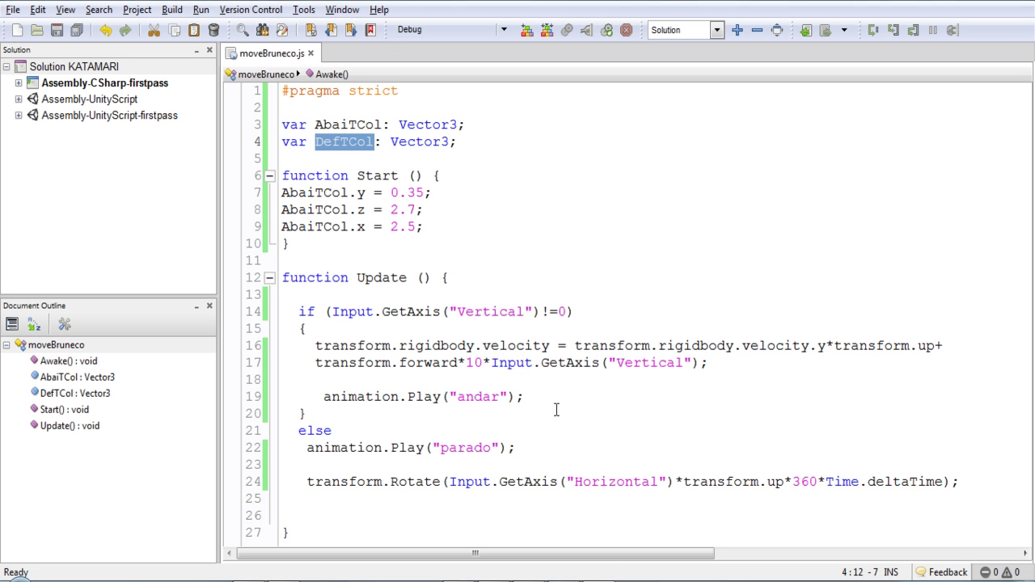
{"action": "left_click", "coordinate": [476, 141]}
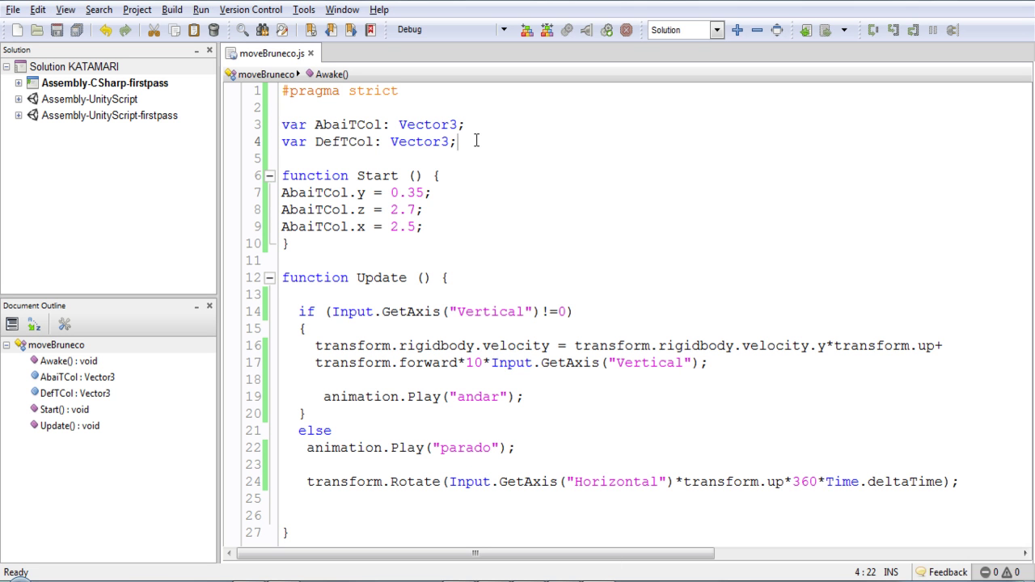
{"action": "key", "text": "Return"}
{"action": "type", "text": "var "}
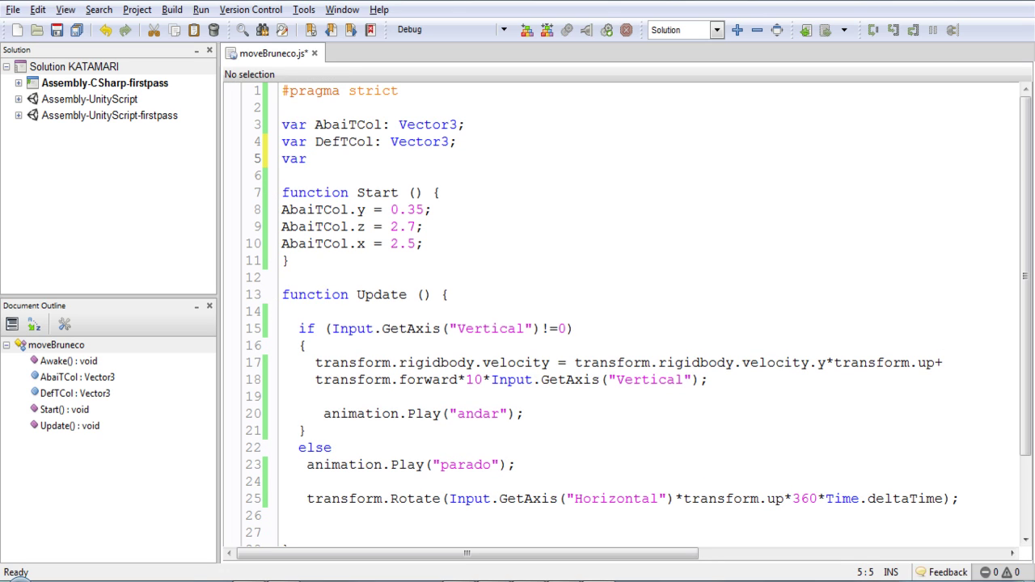
{"action": "type", "text": "ComCol"}
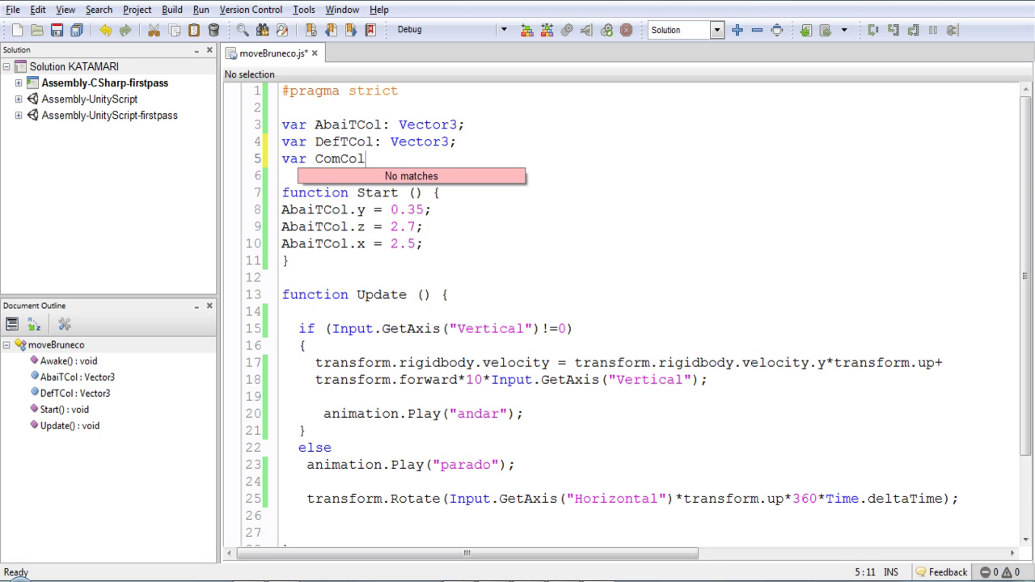
{"action": "type", "text": ": "}
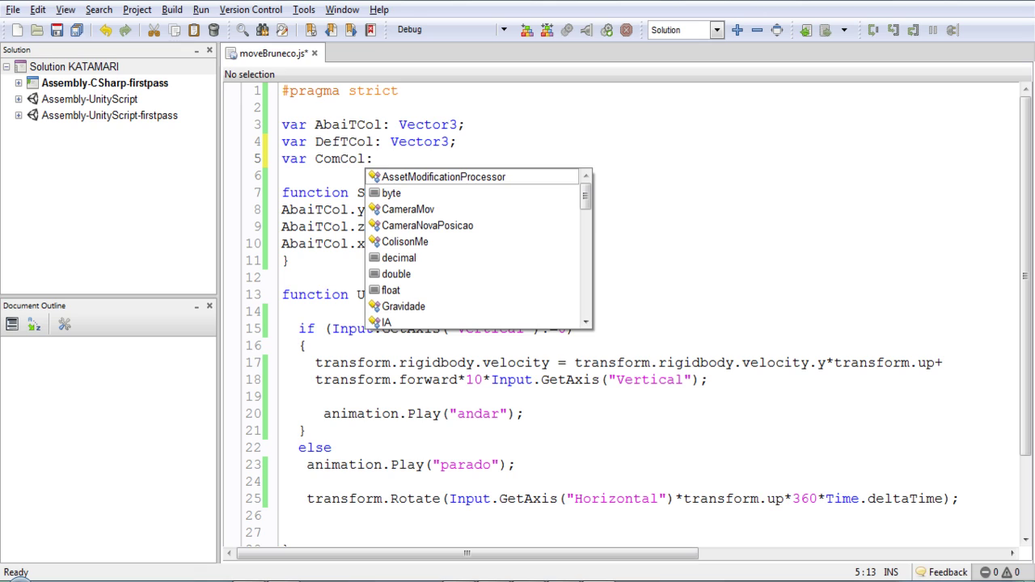
{"action": "type", "text": "Transfo"}
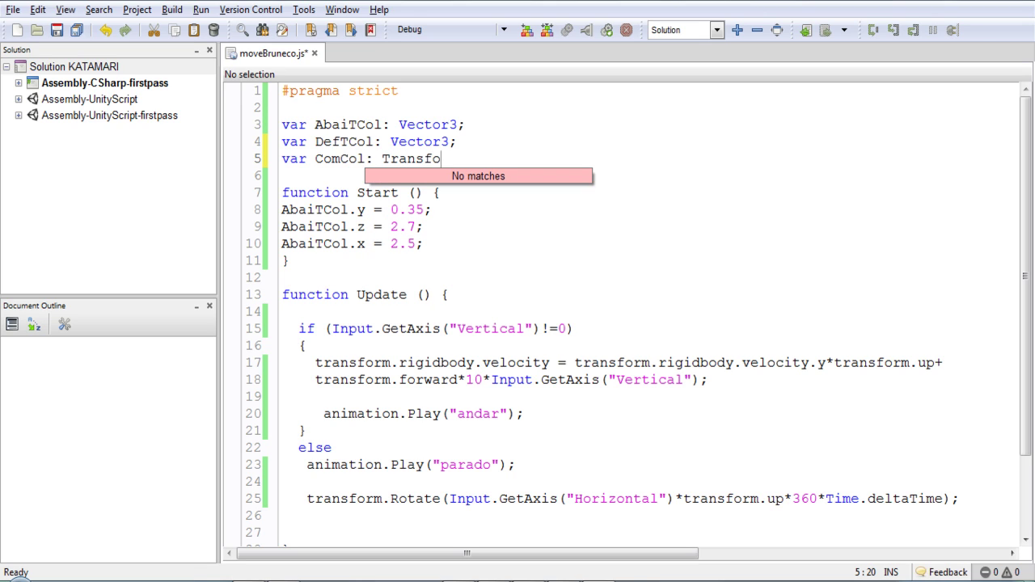
{"action": "type", "text": "rm;"}
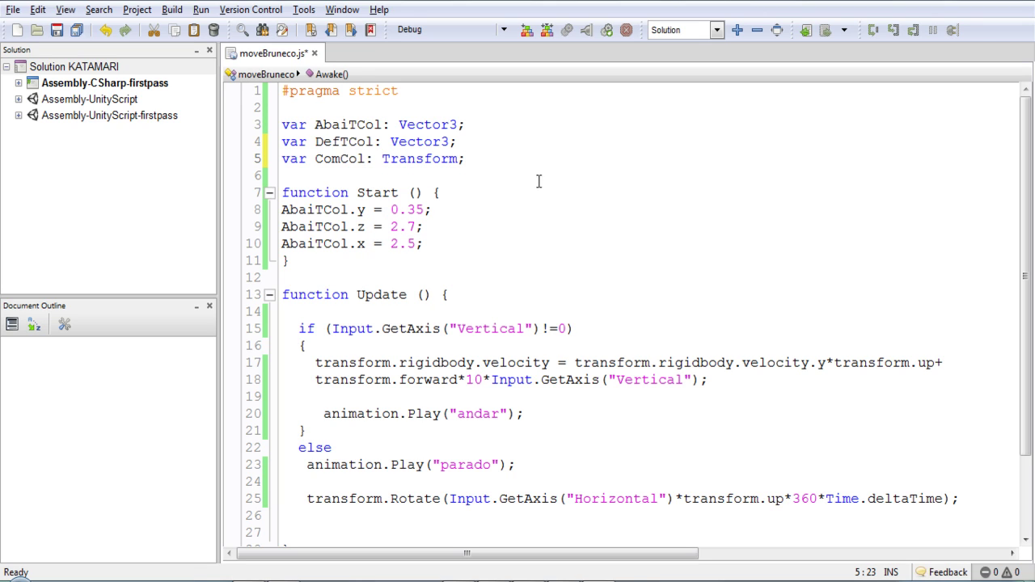
- Declare a CapsuleCollider variable named Colisor on the line below ComCol
{"action": "key", "text": "Return"}
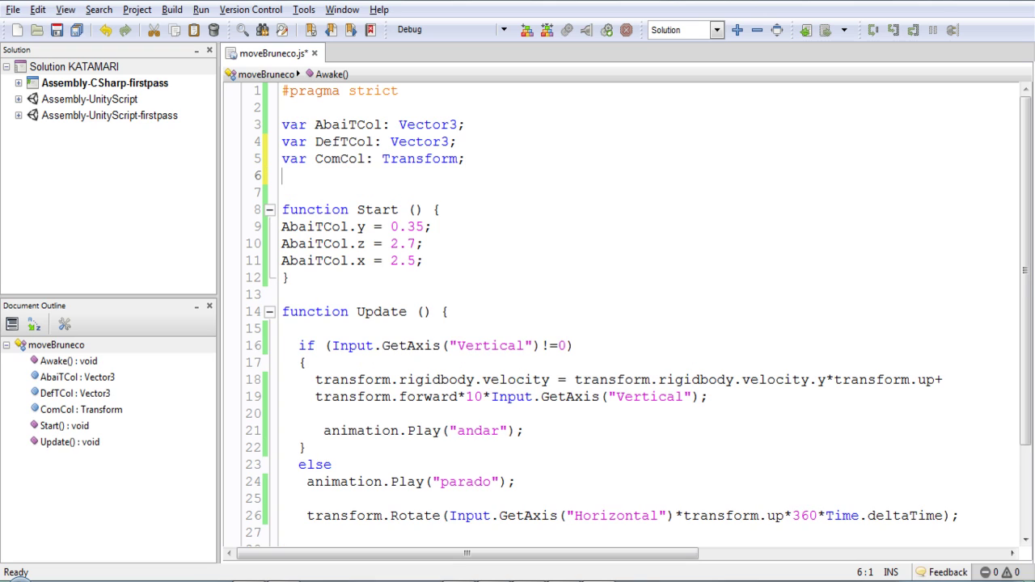
{"action": "type", "text": "var Coli"}
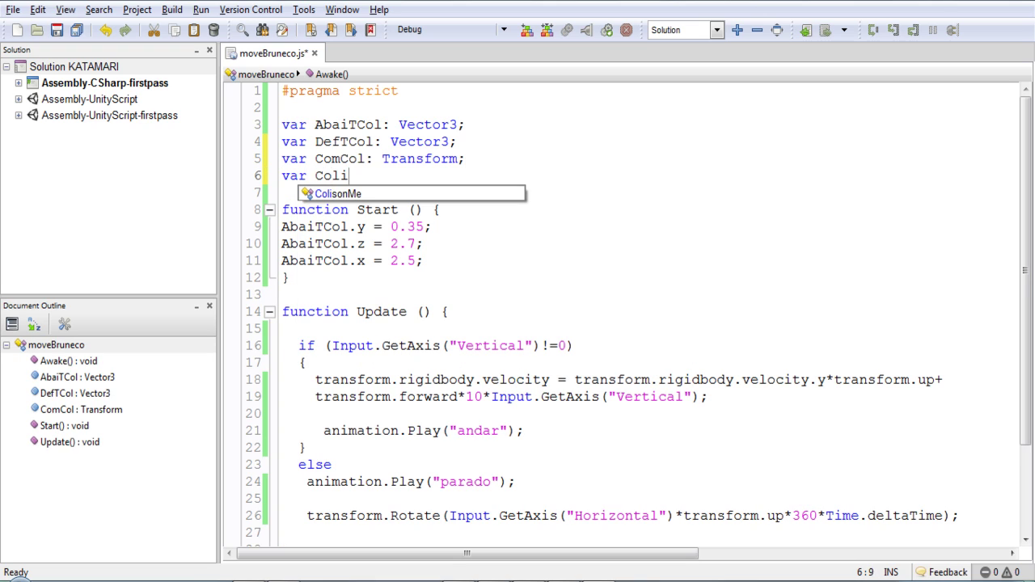
{"action": "type", "text": "sor"}
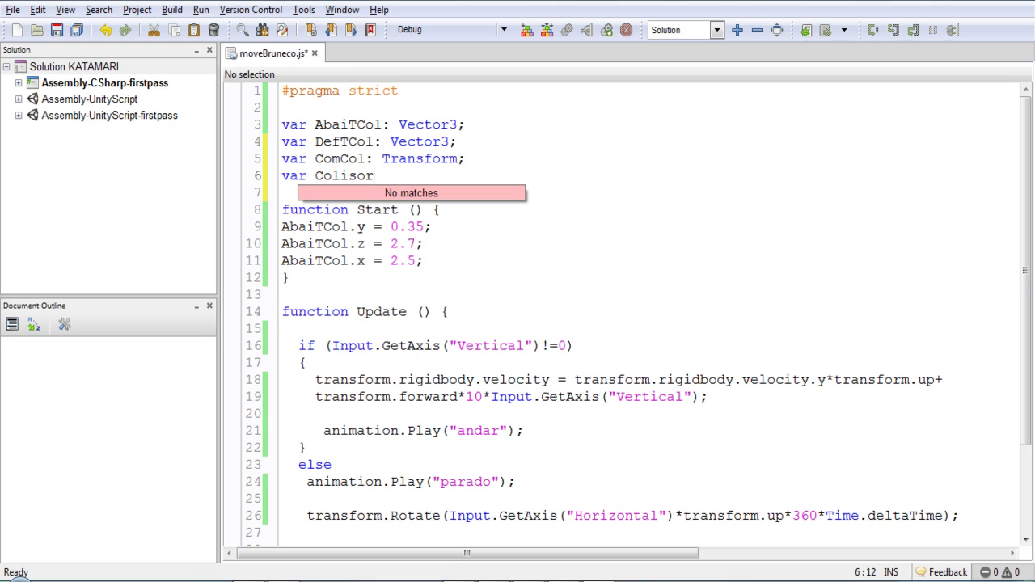
{"action": "type", "text": ": Ca"}
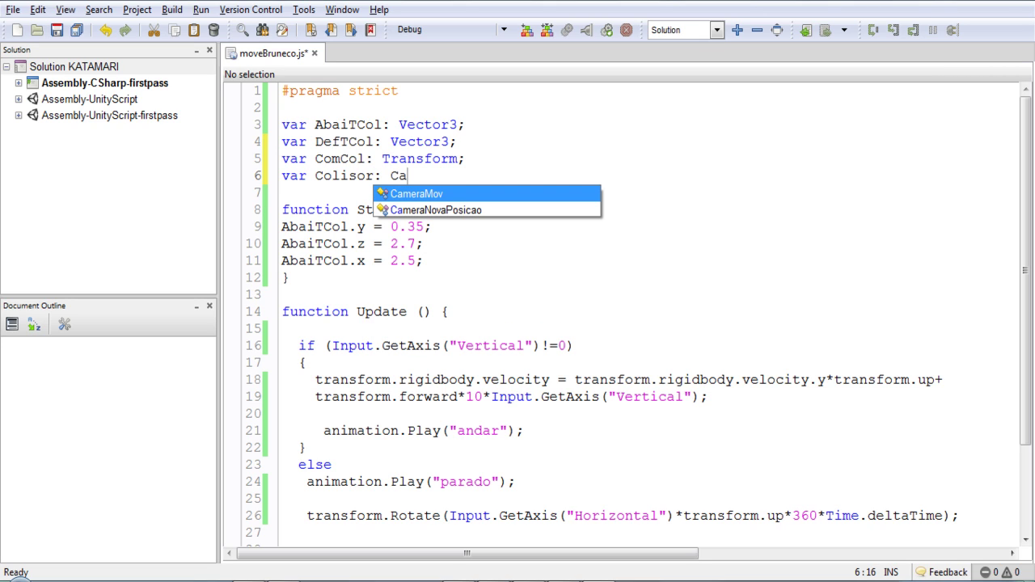
{"action": "type", "text": "psu"}
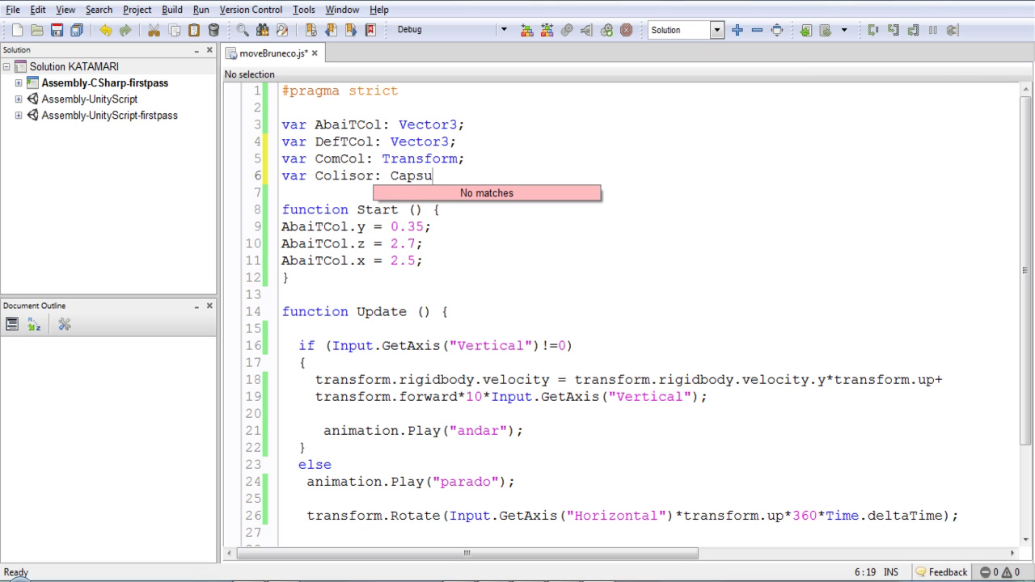
{"action": "type", "text": "leCollider"}
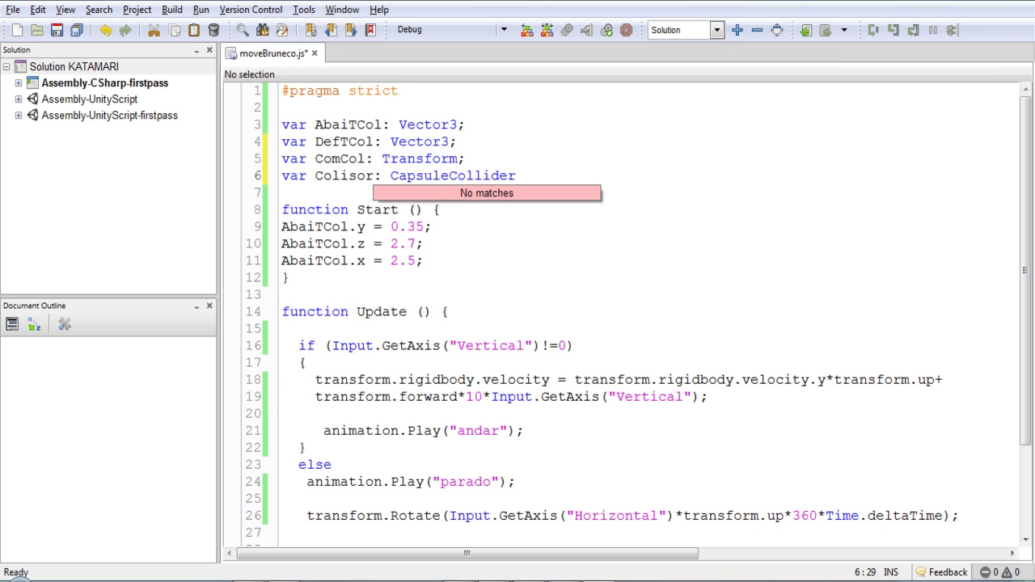
{"action": "type", "text": ";"}
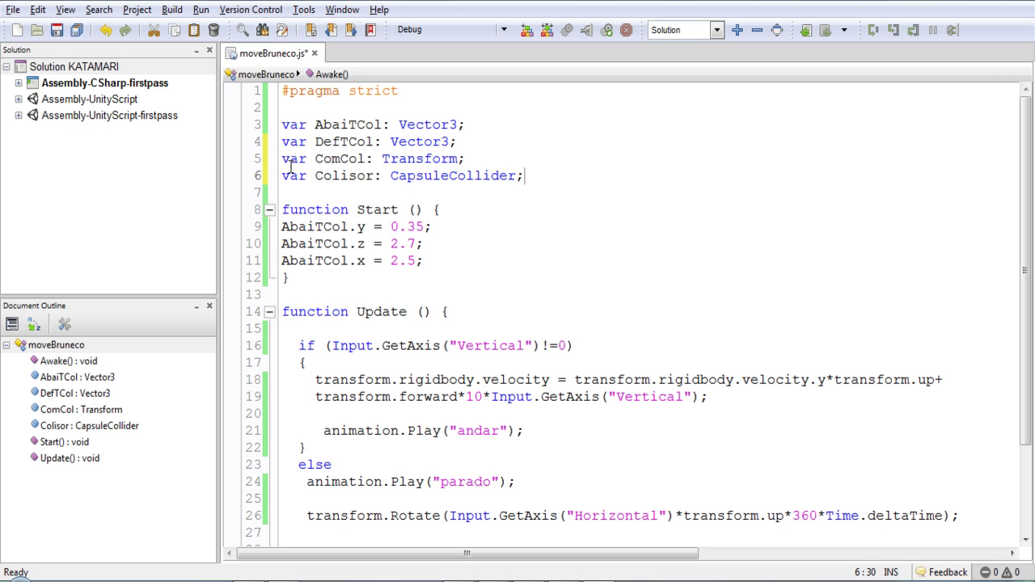
- Add the line DefTCol.y = Colisor.center.y; below the AbaiTCol assignments in the Start function, separated by a blank line
{"action": "double_click", "coordinate": [346, 176]}
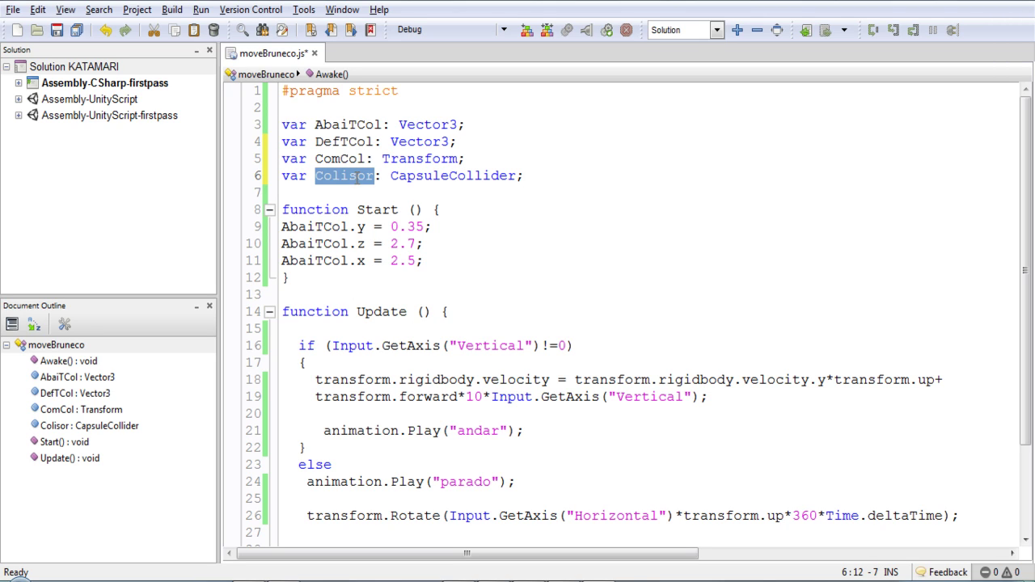
{"action": "left_click", "coordinate": [448, 261]}
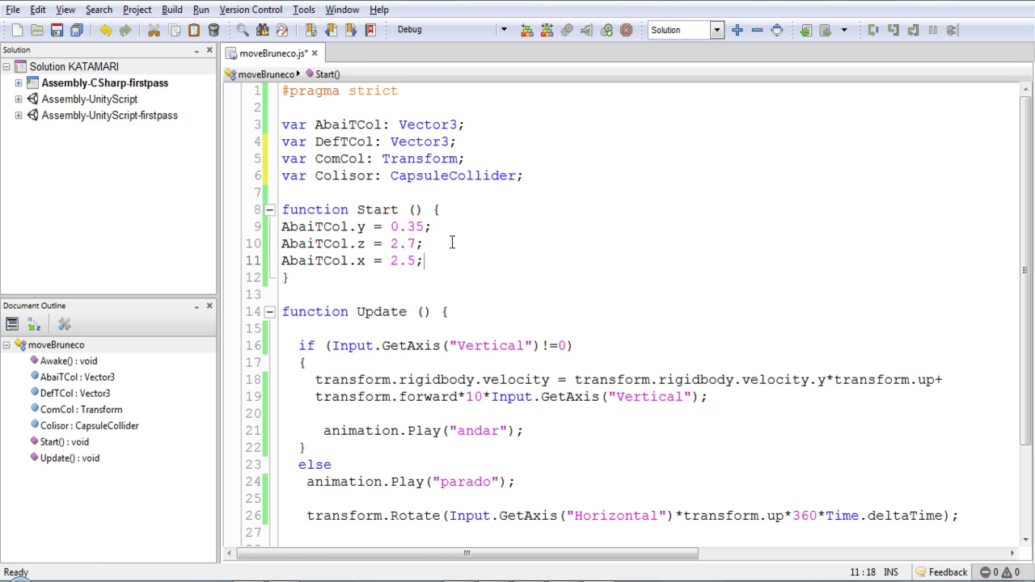
{"action": "key", "text": "Return"}
{"action": "key", "text": "Return"}
{"action": "type", "text": "Colisor."}
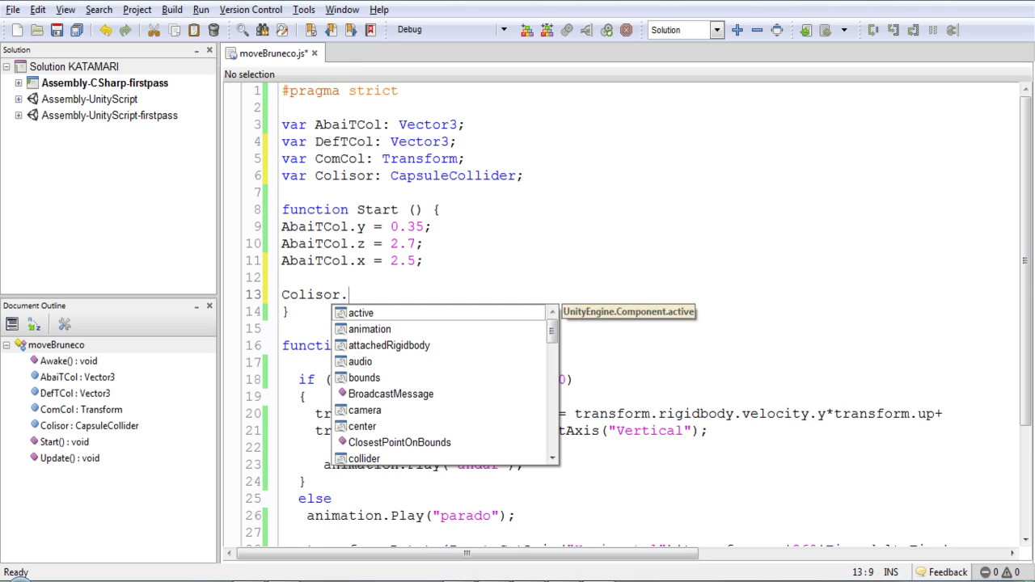
{"action": "type", "text": "center.y"}
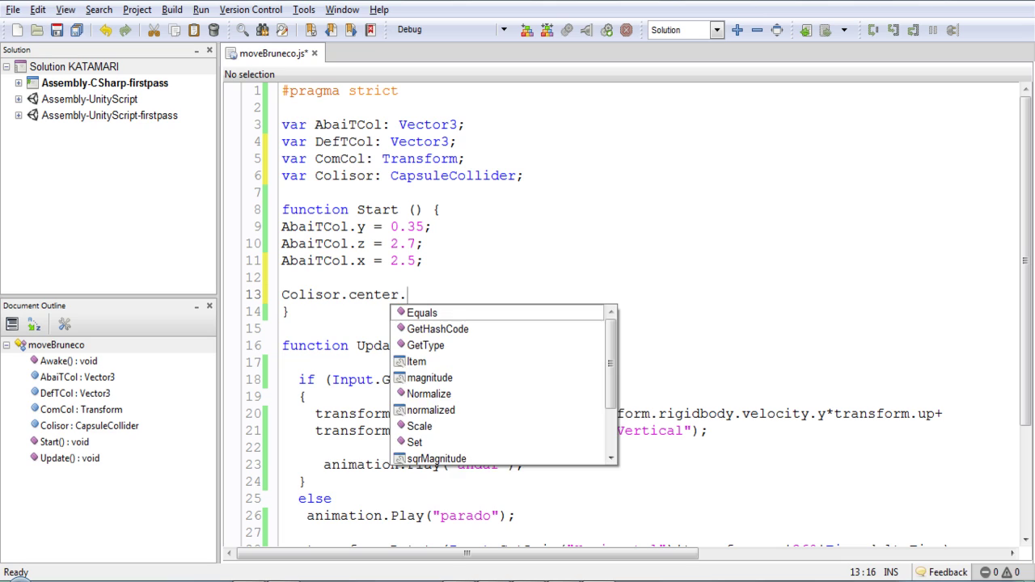
{"action": "type", "text": ";"}
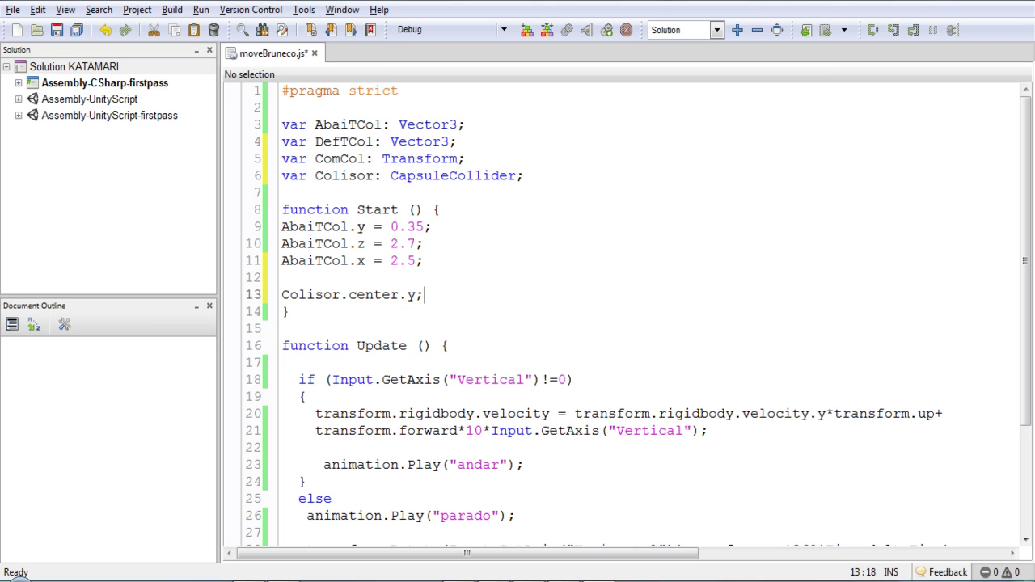
{"action": "double_click", "coordinate": [318, 141]}
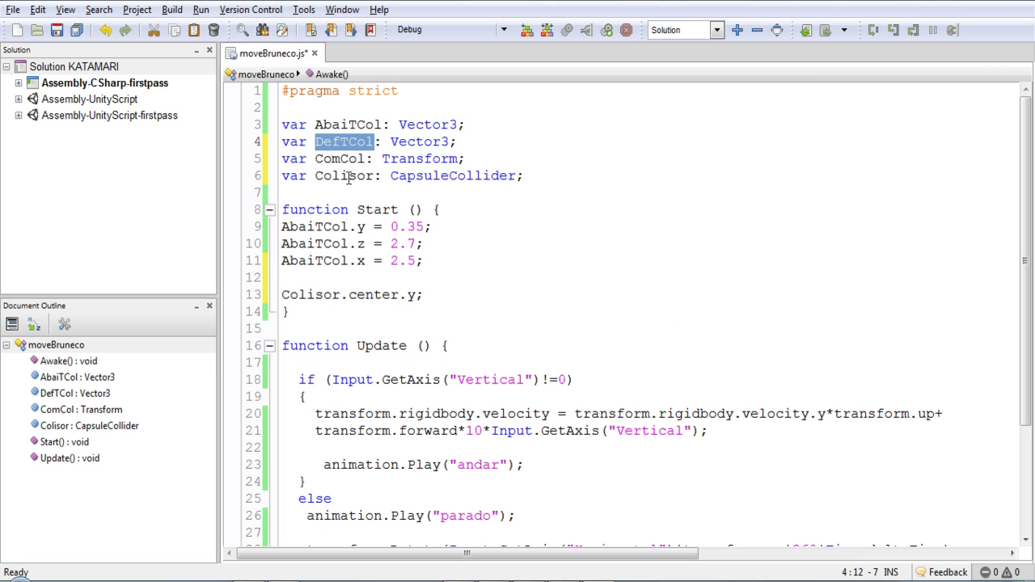
{"action": "left_click", "coordinate": [282, 294]}
{"action": "type", "text": "DefTCol"}
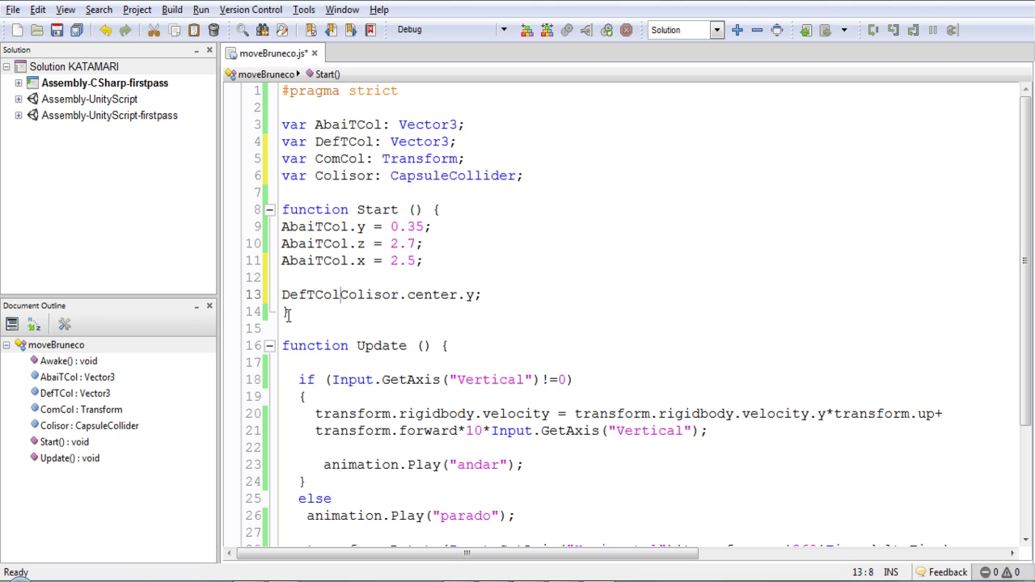
{"action": "type", "text": ".y ="}
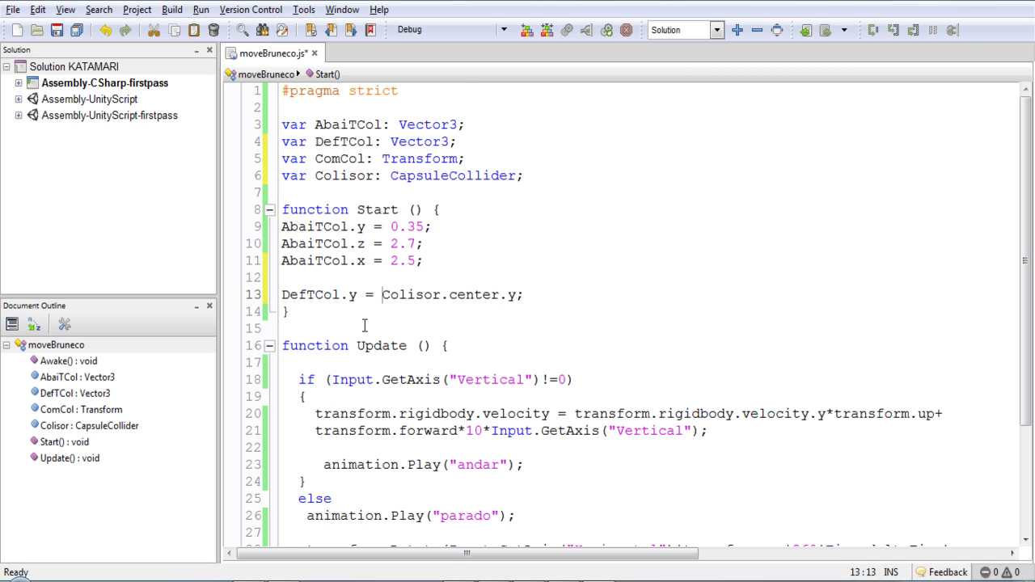
- Duplicate the DefTCol.y assignment on the line below and change the copy to DefTCol.z = Colisor.center.z;
{"action": "left_click_drag", "start_coordinate": [525, 296], "coordinate": [254, 296]}
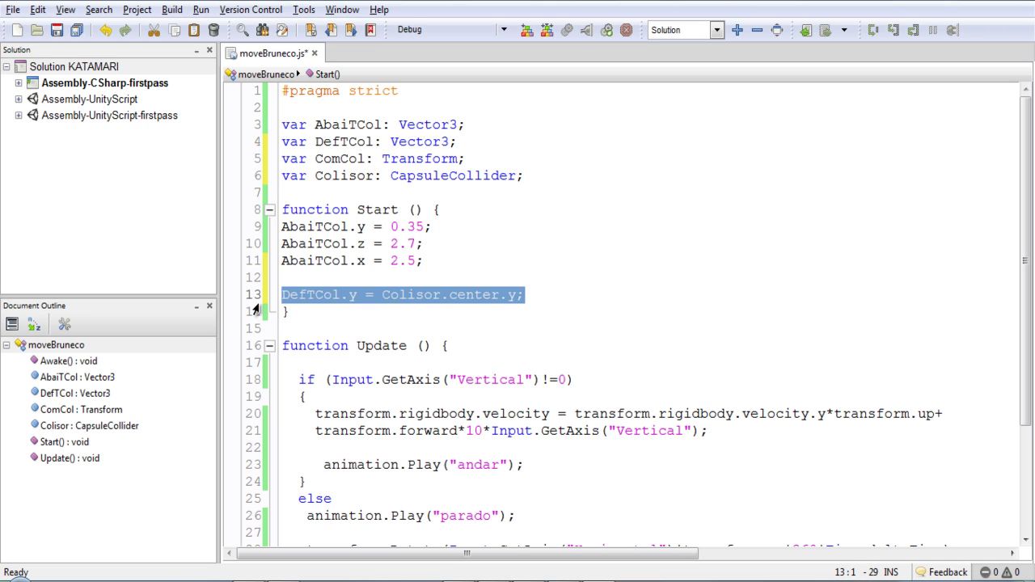
{"action": "key", "text": "ctrl+c"}
{"action": "key", "text": "End"}
{"action": "key", "text": "Return"}
{"action": "key", "text": "ctrl+v"}
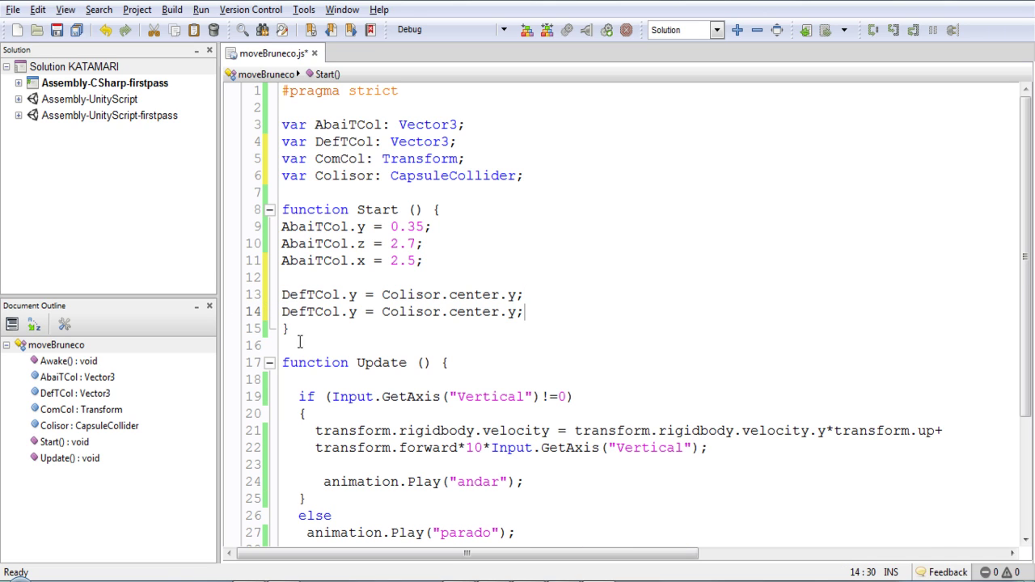
{"action": "double_click", "coordinate": [353, 311]}
{"action": "type", "text": "z"}
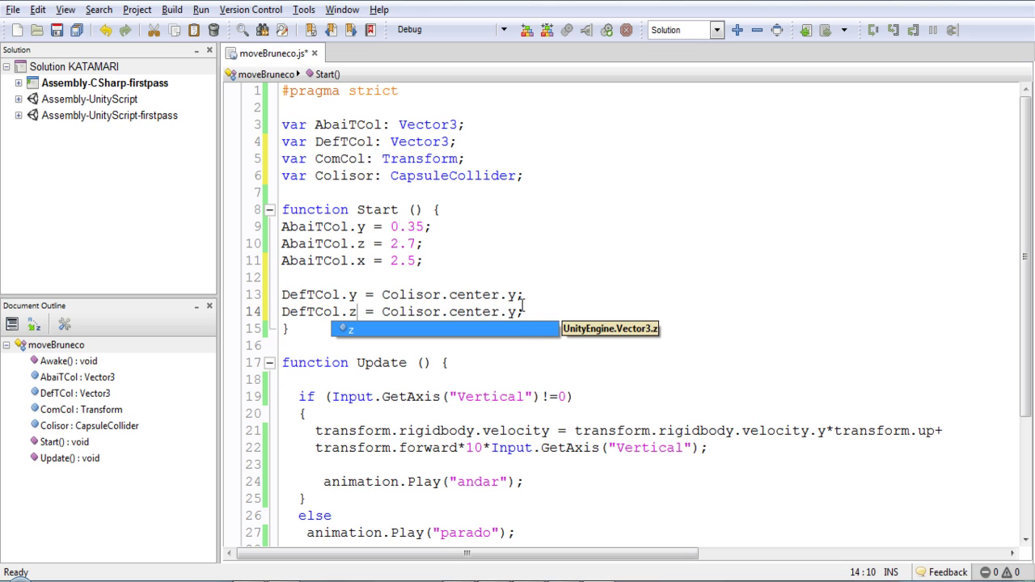
{"action": "double_click", "coordinate": [511, 312]}
{"action": "type", "text": "z"}
- Duplicate the DefTCol.z assignment on the line below and change the copy to DefTCol.x = Colisor.height;
{"action": "left_click_drag", "start_coordinate": [526, 312], "coordinate": [288, 311]}
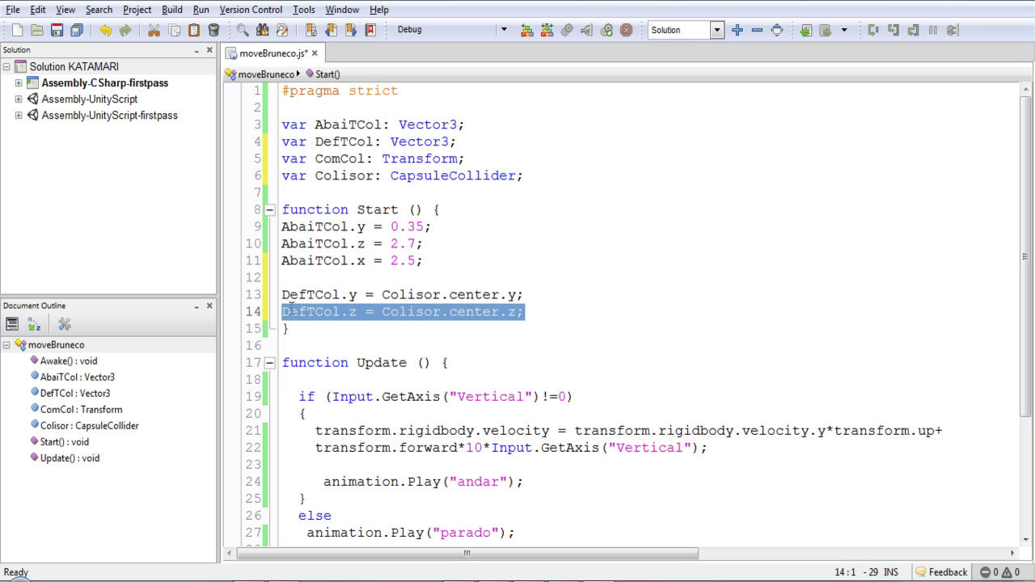
{"action": "key", "text": "ctrl+c"}
{"action": "key", "text": "End"}
{"action": "key", "text": "Return"}
{"action": "key", "text": "ctrl+v"}
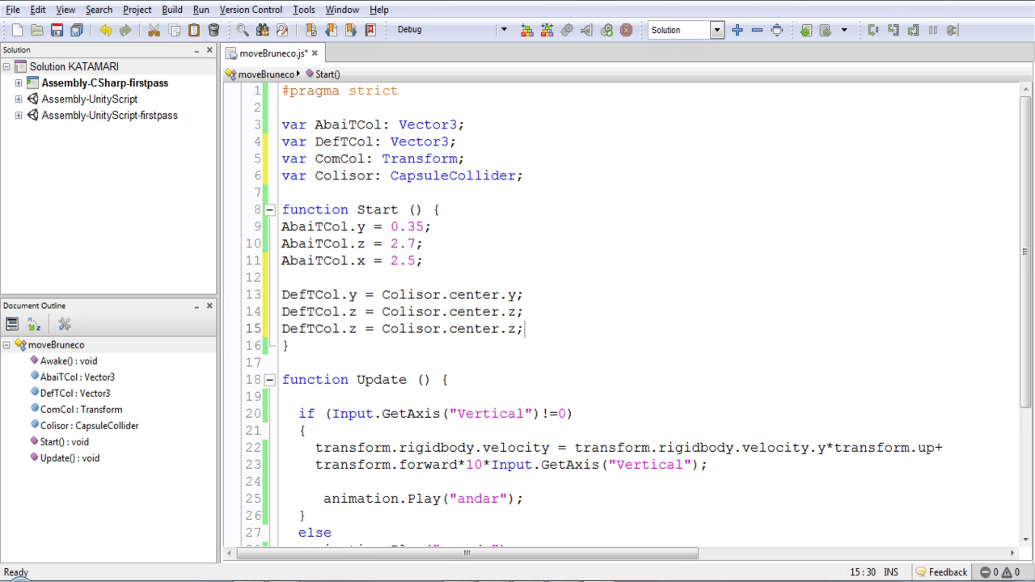
{"action": "double_click", "coordinate": [353, 329]}
{"action": "type", "text": "x"}
{"action": "left_click", "coordinate": [517, 329]}
{"action": "left_click_drag", "start_coordinate": [517, 329], "coordinate": [450, 330]}
{"action": "key", "text": "BackSpace"}
{"action": "key", "text": "ctrl+space"}
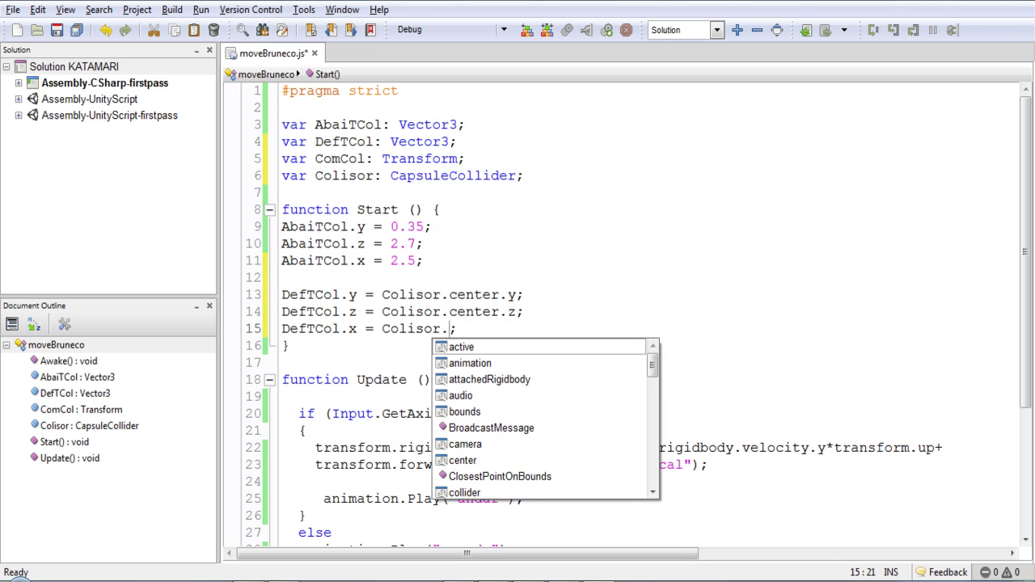
{"action": "type", "text": "he"}
{"action": "key", "text": "Return"}
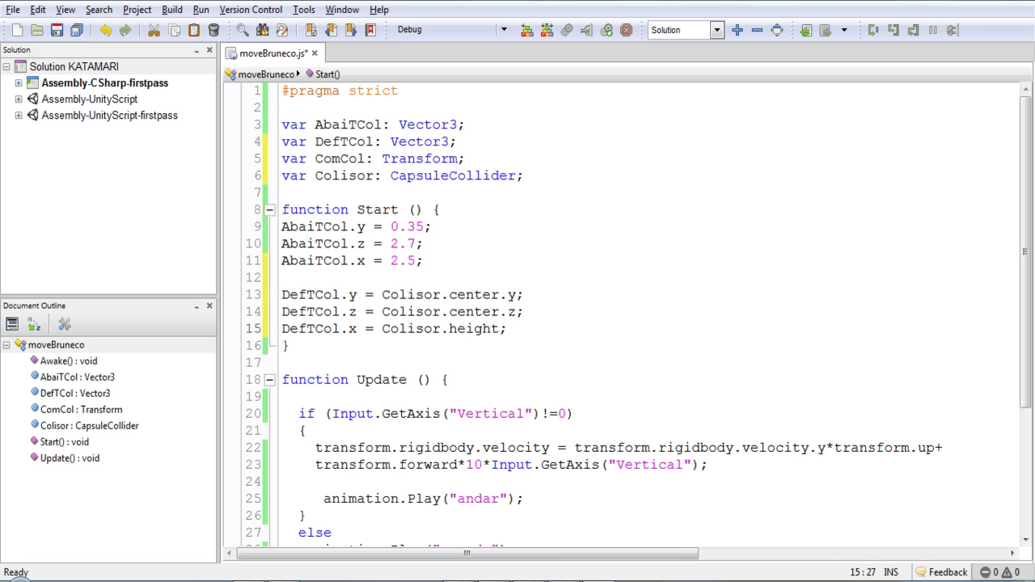
- Insert two blank lines above the Vertical axis check at the start of the Update function
{"action": "scroll", "coordinate": [276, 352], "scroll_direction": "down", "scroll_amount": 2}
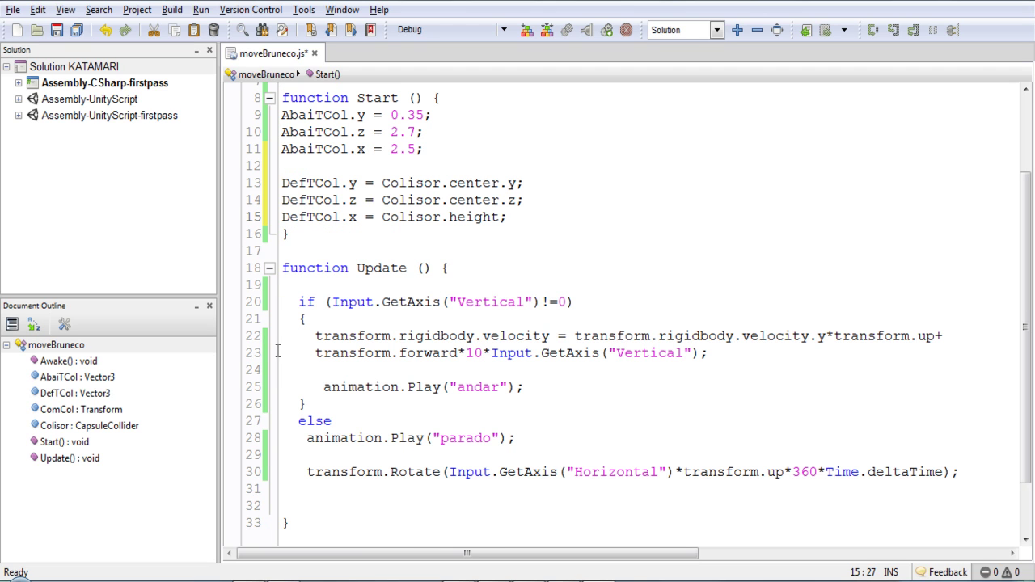
{"action": "scroll", "coordinate": [425, 391], "scroll_direction": "up", "scroll_amount": 1}
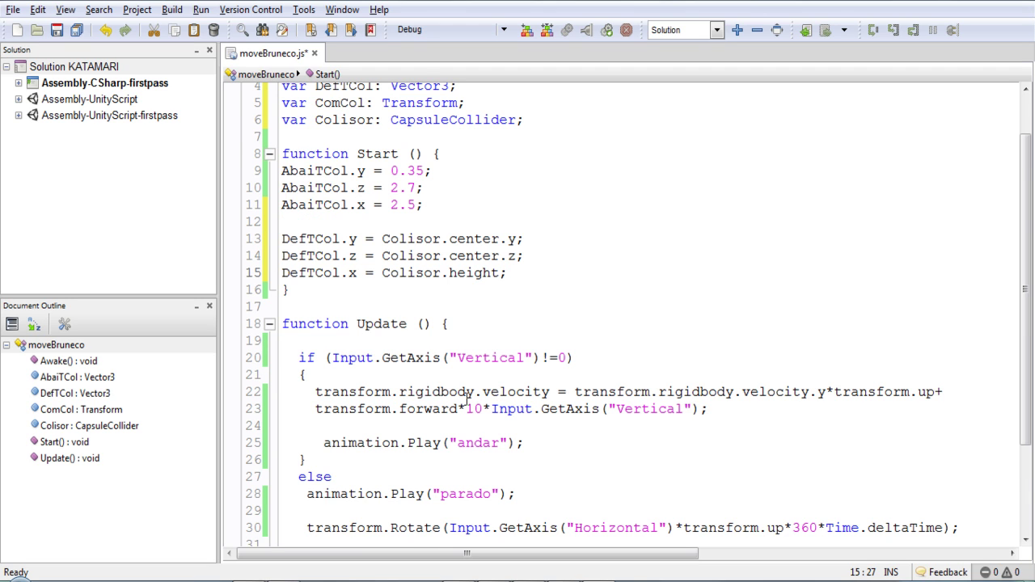
{"action": "scroll", "coordinate": [467, 396], "scroll_direction": "down", "scroll_amount": 1}
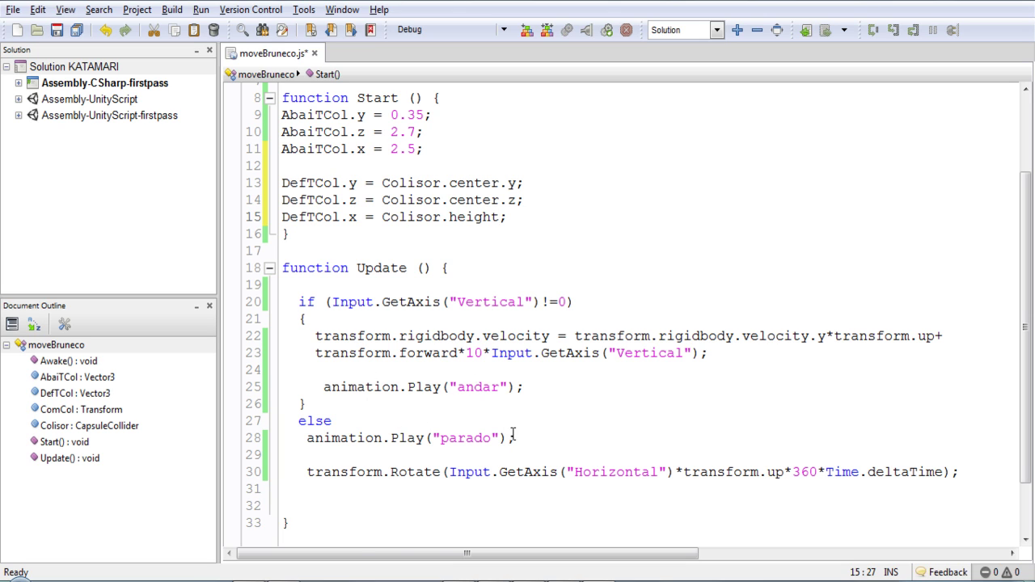
{"action": "scroll", "coordinate": [517, 391], "scroll_direction": "up", "scroll_amount": 3}
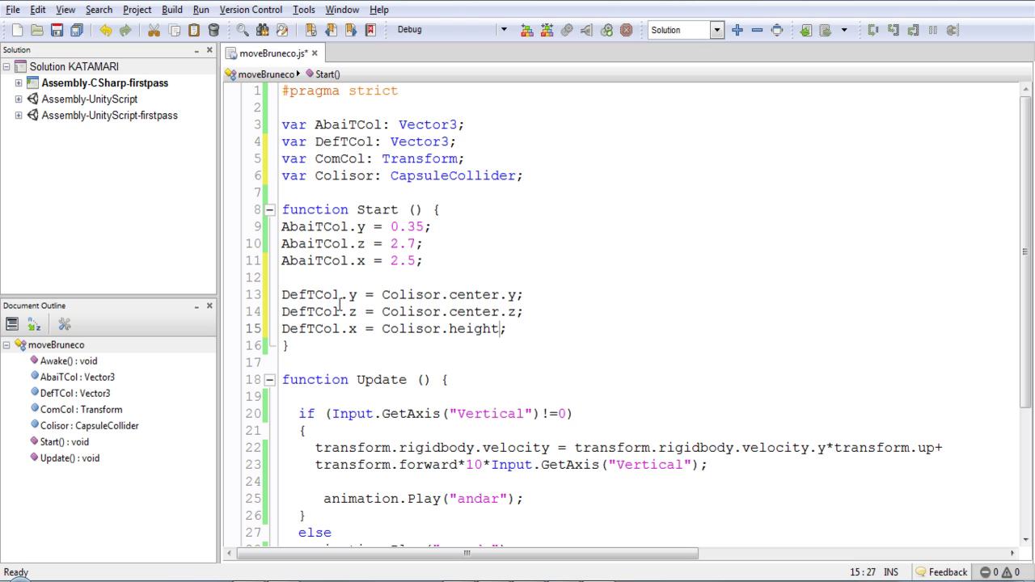
{"action": "scroll", "coordinate": [428, 275], "scroll_direction": "down", "scroll_amount": 2}
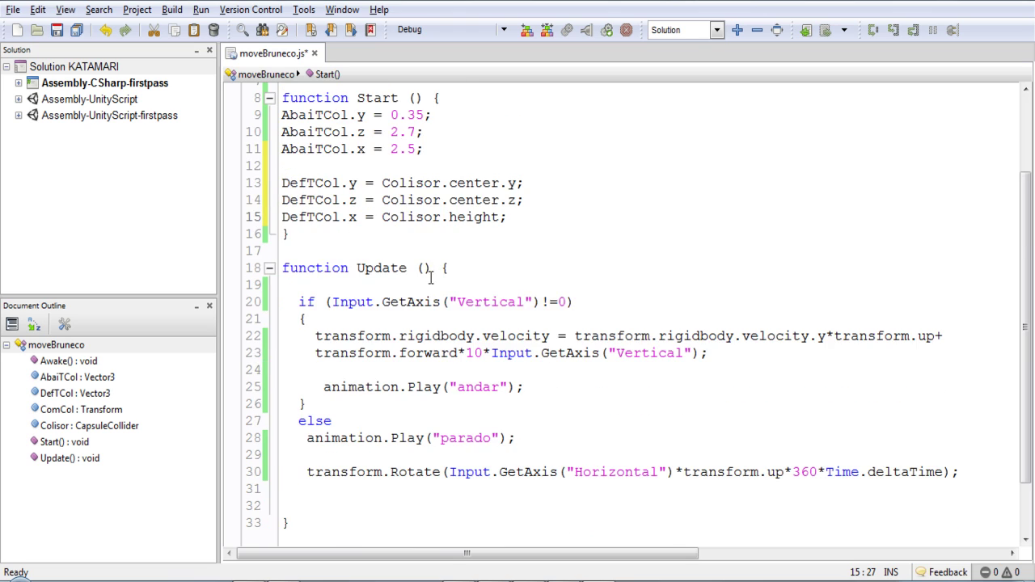
{"action": "scroll", "coordinate": [372, 327], "scroll_direction": "up", "scroll_amount": 1}
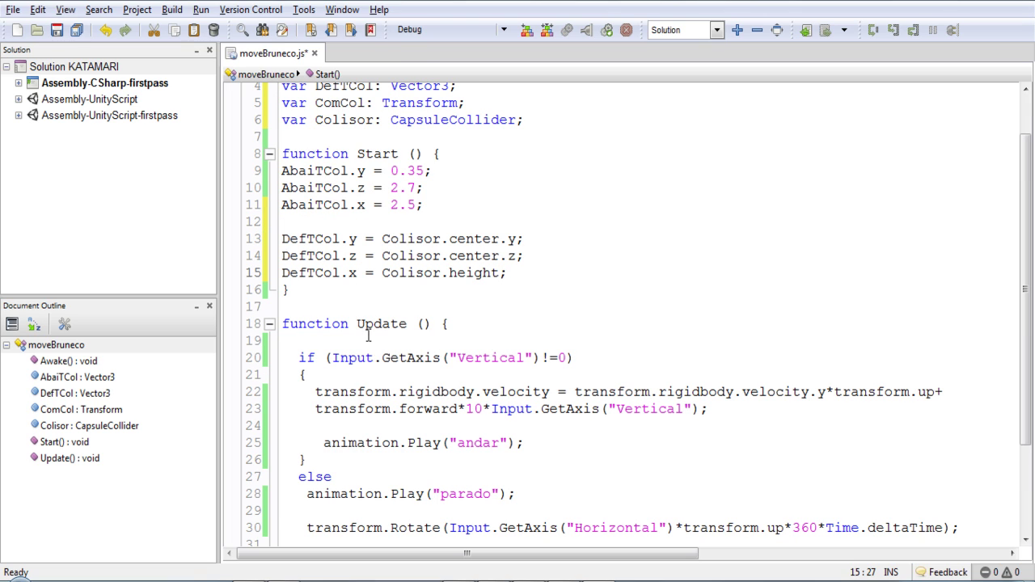
{"action": "left_click", "coordinate": [315, 357]}
{"action": "key", "text": "Home"}
{"action": "key", "text": "Return"}
{"action": "key", "text": "Return"}
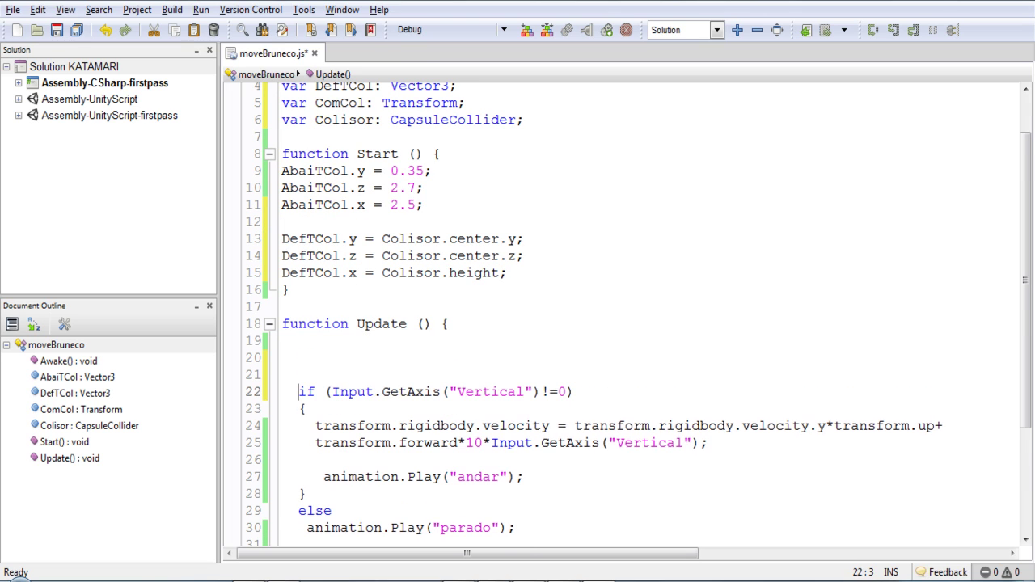
{"action": "key", "text": "Up"}
{"action": "key", "text": "Up"}
- Write the condition if (Input.GetKeyDown(KeyCode.LeftShift)) above the Vertical axis check in Update
{"action": "type", "text": "if (in"}
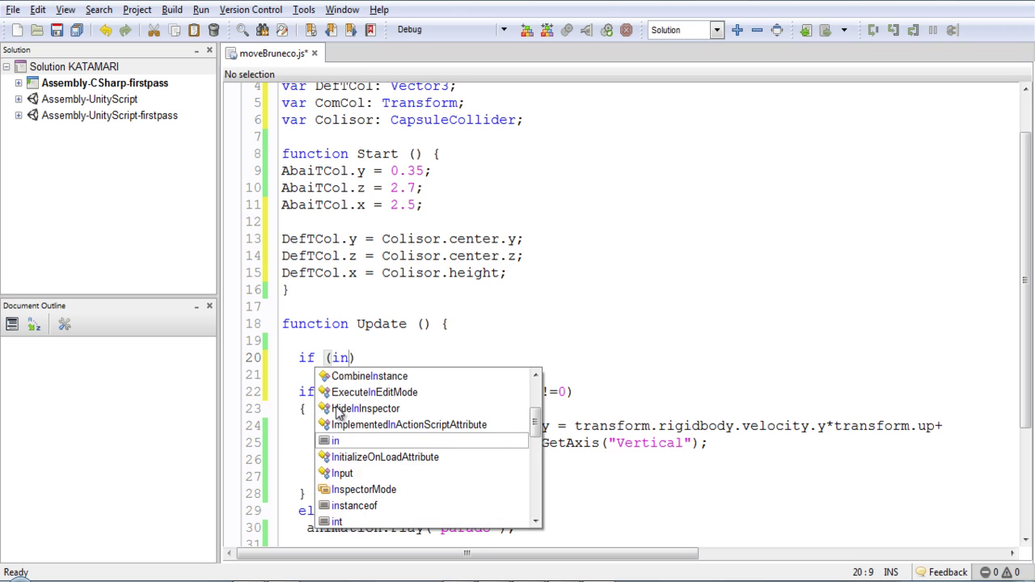
{"action": "type", "text": "p"}
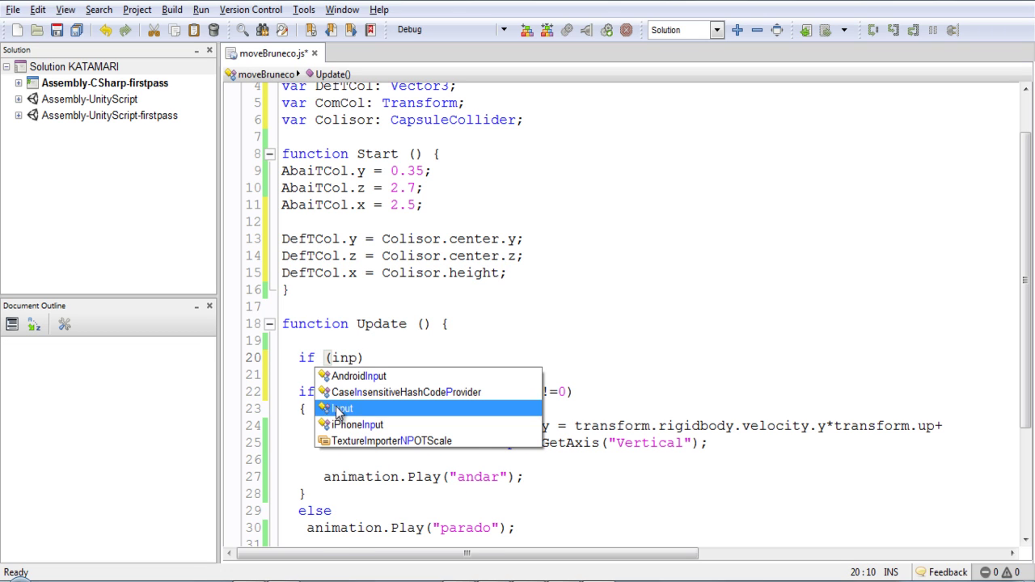
{"action": "key", "text": "Return"}
{"action": "type", "text": ".ge"}
{"action": "key", "text": "Down"}
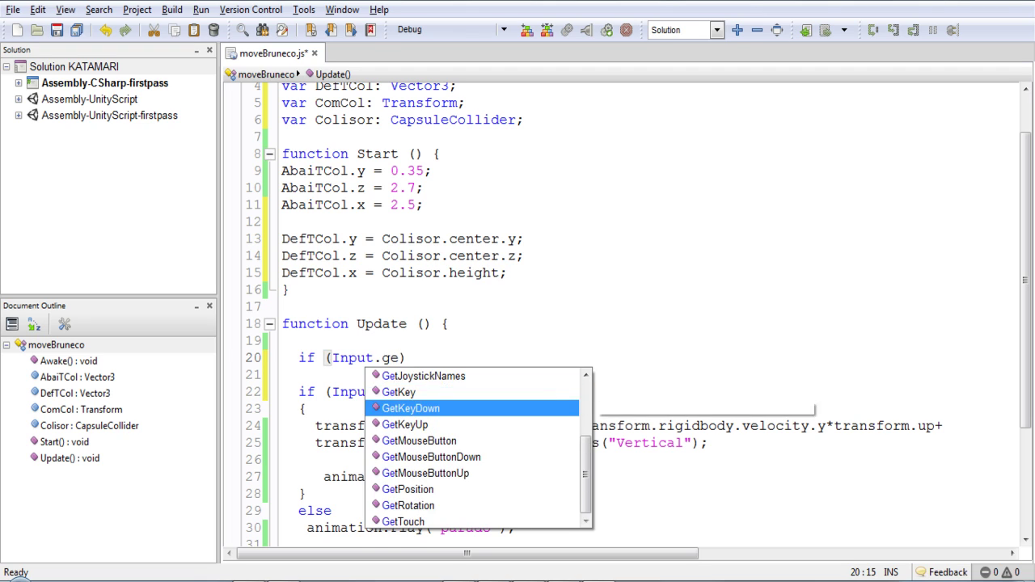
{"action": "key", "text": "Return"}
{"action": "type", "text": "("}
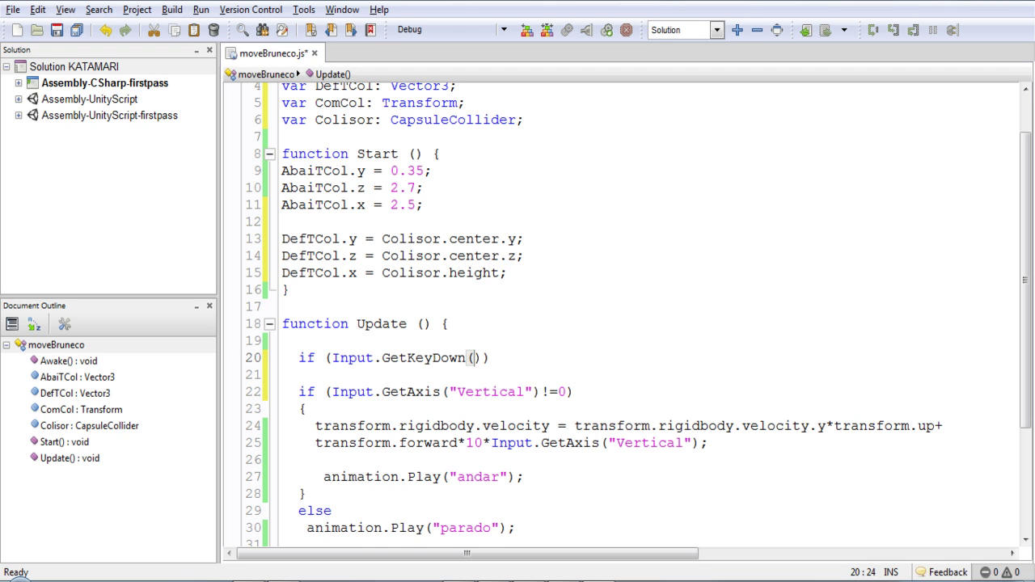
{"action": "type", "text": "Ke"}
{"action": "key", "text": "Return"}
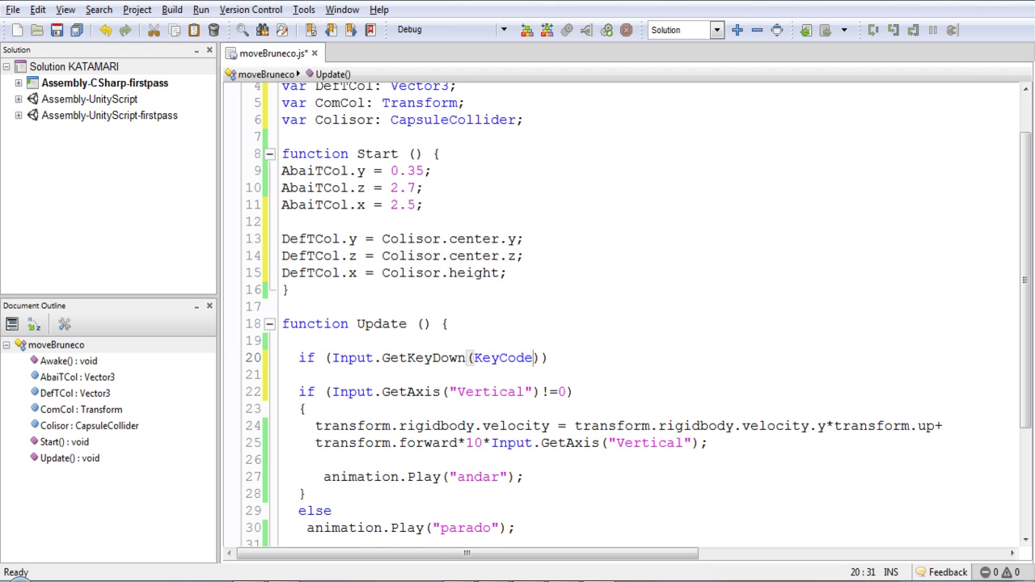
{"action": "type", "text": ".le"}
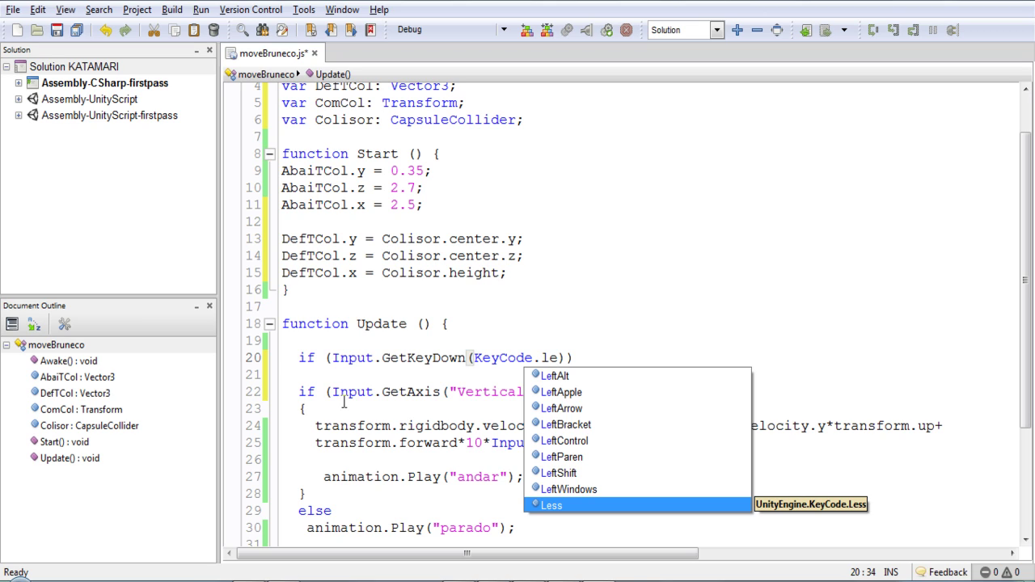
{"action": "double_click", "coordinate": [571, 474]}
{"action": "type", "text": ")"}
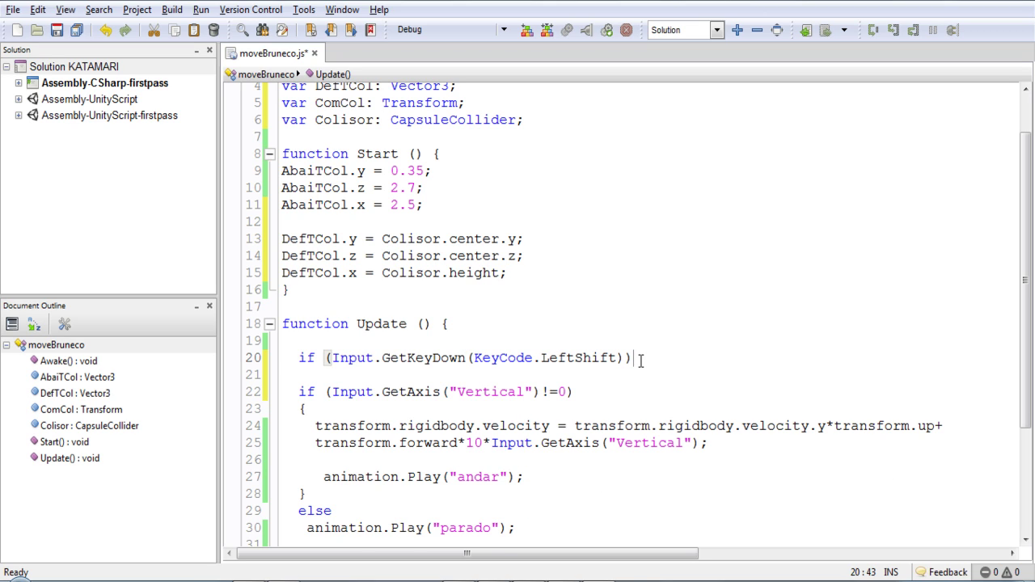
- Add an empty pair of curly braces on separate lines below the LeftShift condition
{"action": "key", "text": "Return"}
{"action": "type", "text": "{"}
{"action": "key", "text": "Return"}
{"action": "key", "text": "Return"}
{"action": "type", "text": "}"}
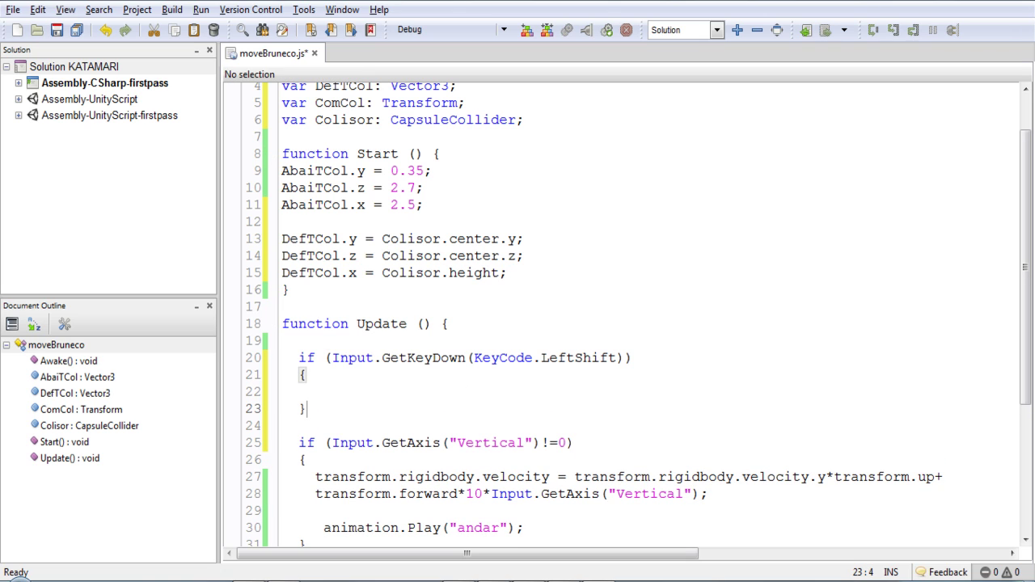
- Copy the three DefTCol assignments from Start into the LeftShift block and remove the indentation before the pasted DefTCol.z line
{"action": "scroll", "coordinate": [346, 227], "scroll_direction": "up", "scroll_amount": 1}
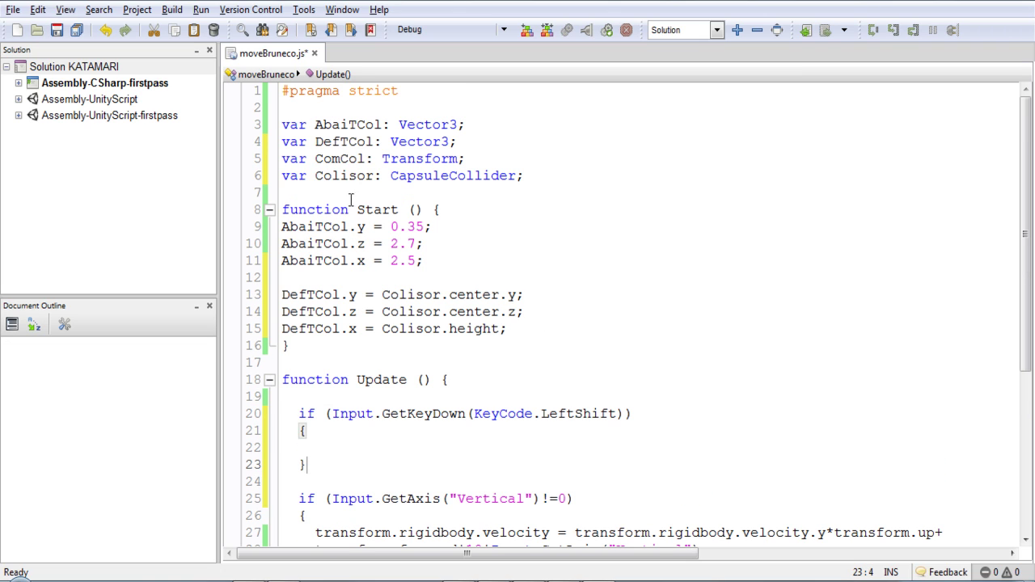
{"action": "double_click", "coordinate": [346, 175]}
{"action": "left_click", "coordinate": [534, 300]}
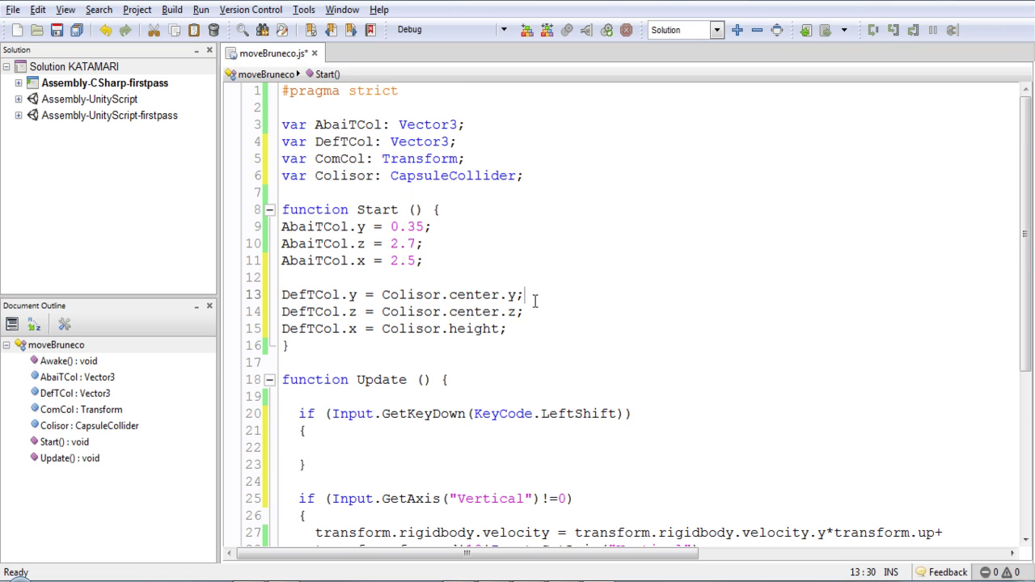
{"action": "left_click_drag", "start_coordinate": [511, 332], "coordinate": [178, 296]}
{"action": "key", "text": "ctrl+c"}
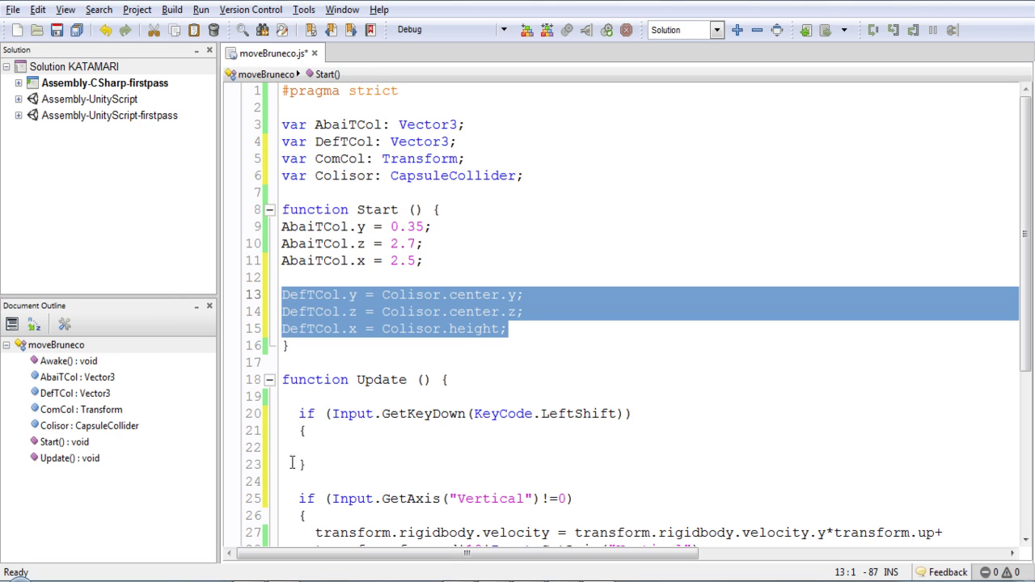
{"action": "left_click", "coordinate": [307, 447]}
{"action": "key", "text": "ctrl+v"}
{"action": "left_click", "coordinate": [282, 465]}
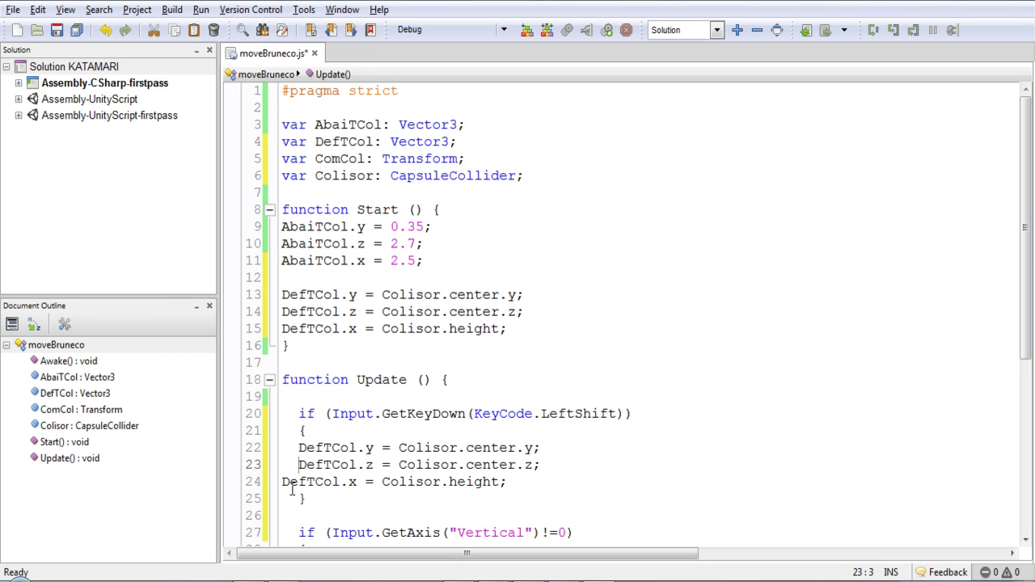
{"action": "key", "text": "BackSpace"}
{"action": "key", "text": "BackSpace"}
{"action": "key", "text": "BackSpace"}
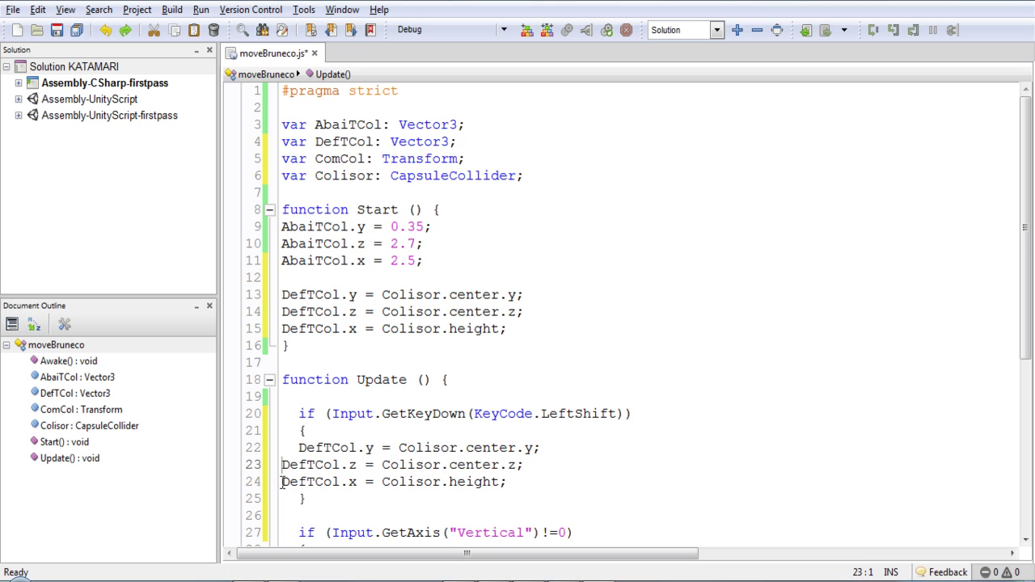
- Indent the three pasted DefTCol assignments evenly, four spaces deep, inside the LeftShift block
{"action": "key", "text": "Down"}
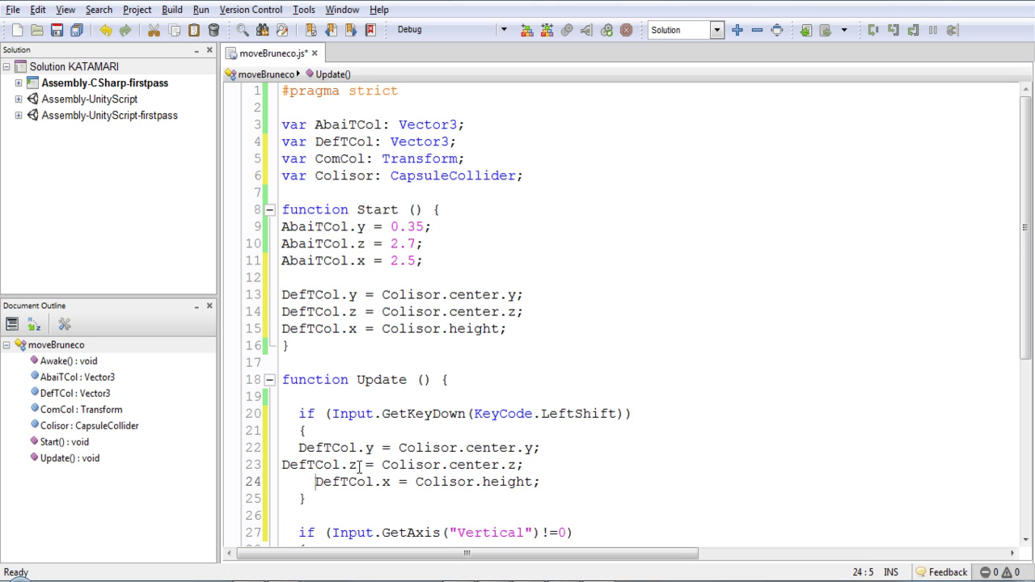
{"action": "left_click", "coordinate": [290, 471]}
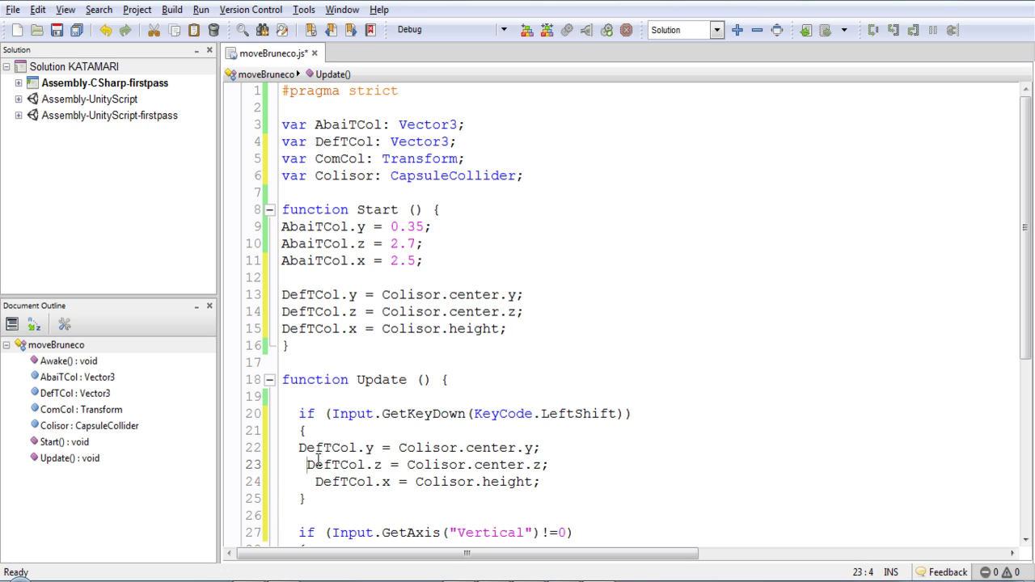
{"action": "left_click", "coordinate": [293, 447]}
{"action": "left_click", "coordinate": [307, 465]}
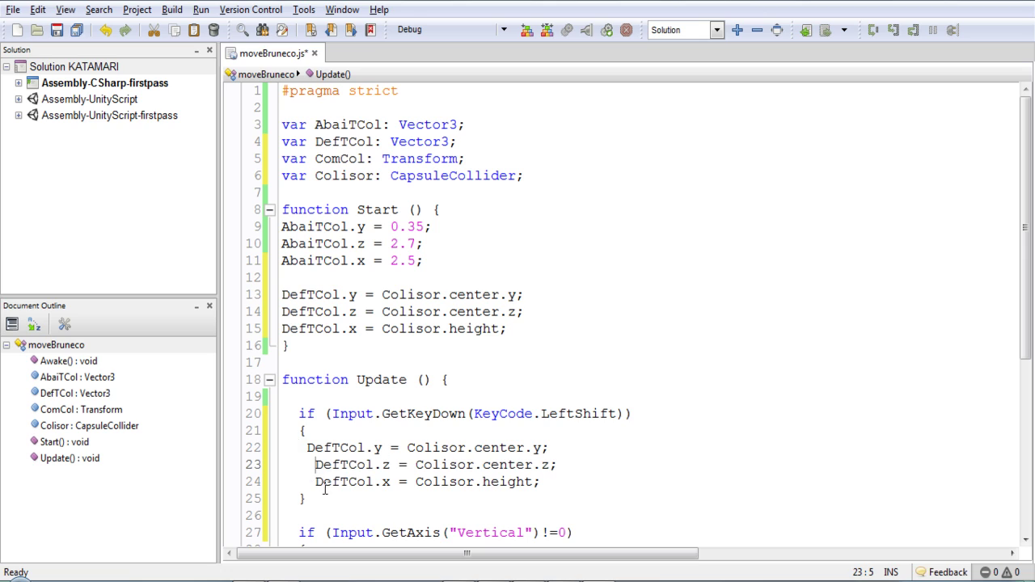
{"action": "left_click", "coordinate": [308, 448]}
- Remove the DefTCol.y, DefTCol.z and DefTCol.x assignment parts in the LeftShift block, leaving only the Colisor expressions
{"action": "left_click_drag", "start_coordinate": [419, 453], "coordinate": [315, 449]}
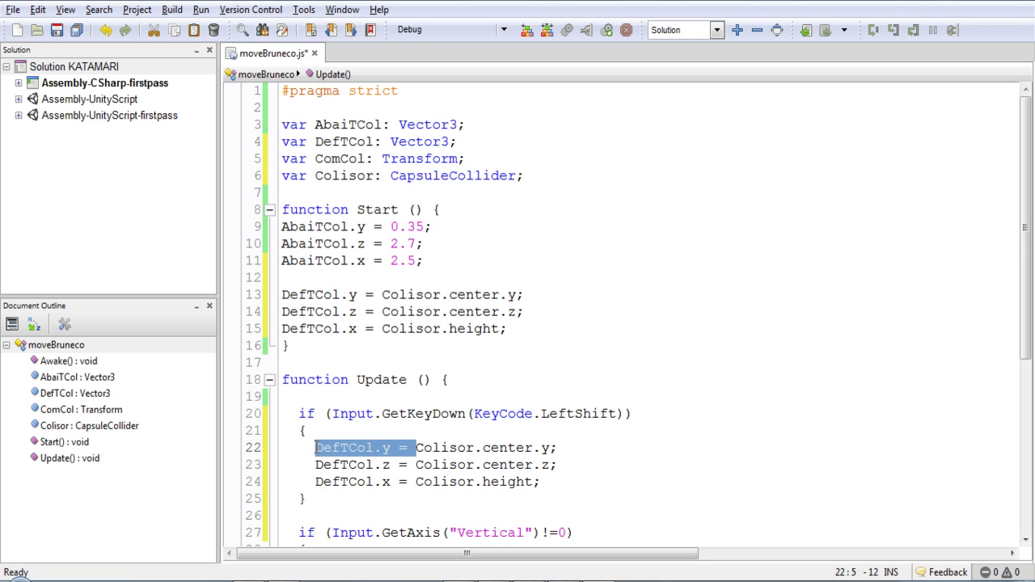
{"action": "key", "text": "BackSpace"}
{"action": "left_click_drag", "start_coordinate": [417, 467], "coordinate": [306, 466]}
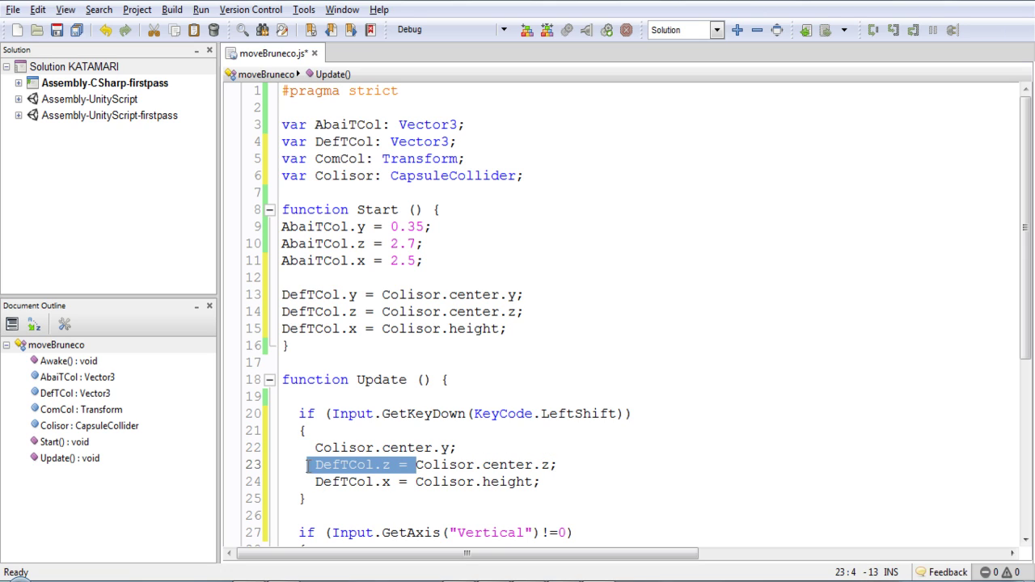
{"action": "key", "text": "BackSpace"}
{"action": "left_click_drag", "start_coordinate": [418, 482], "coordinate": [310, 477]}
{"action": "key", "text": "BackSpace"}
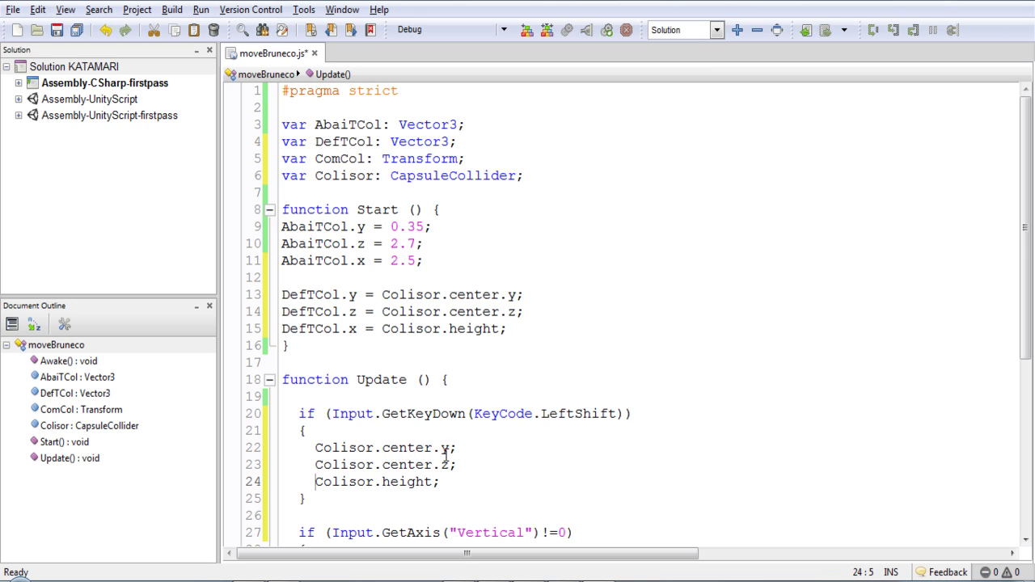
- Assign AbaiTCol.y to Colisor.center.y in the LeftShift block, copying the variable name from Start
{"action": "left_click", "coordinate": [449, 447]}
{"action": "type", "text": "="}
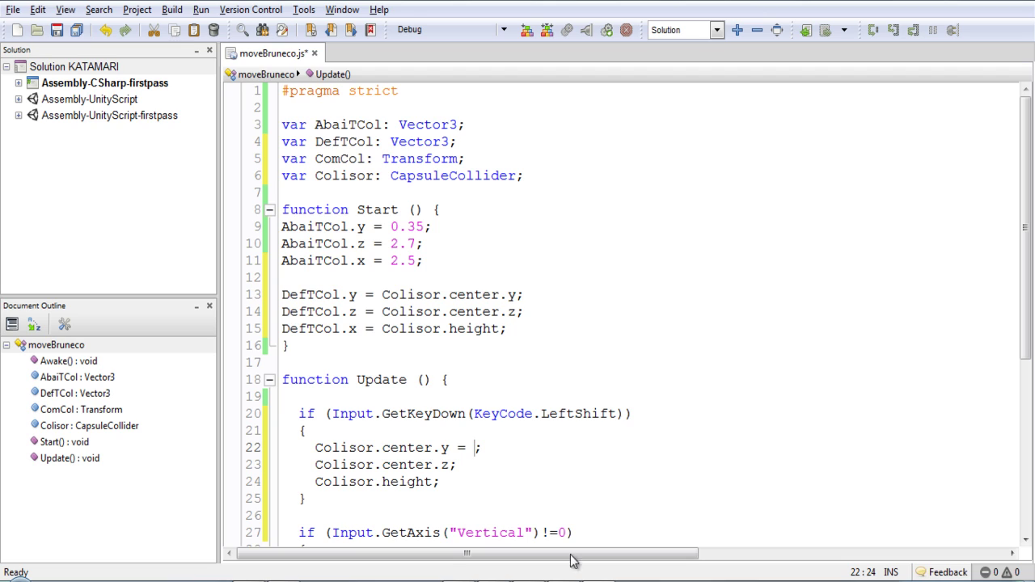
{"action": "left_click_drag", "start_coordinate": [367, 231], "coordinate": [252, 232]}
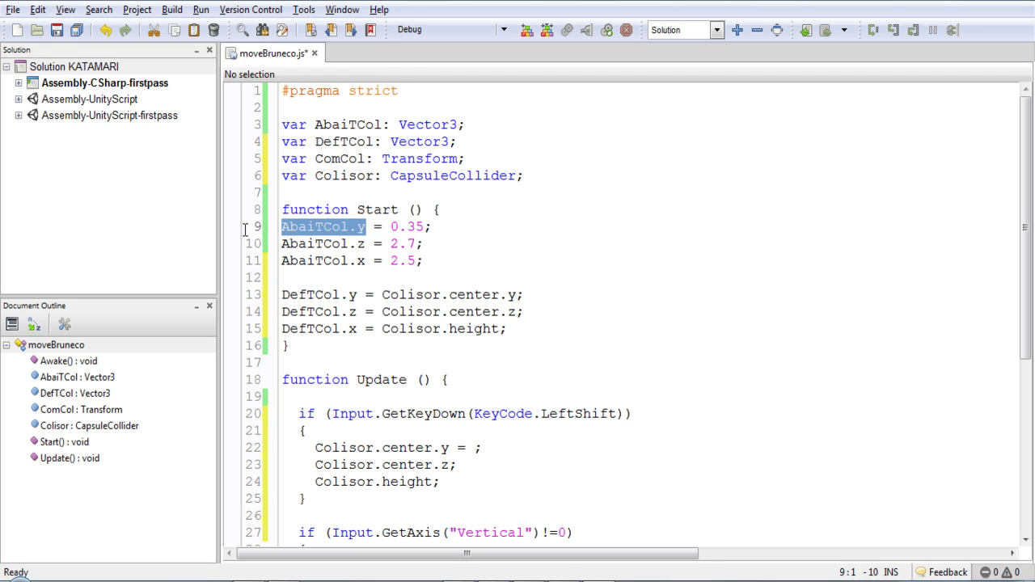
{"action": "key", "text": "ctrl+c"}
{"action": "left_click", "coordinate": [474, 447]}
{"action": "key", "text": "ctrl+v"}
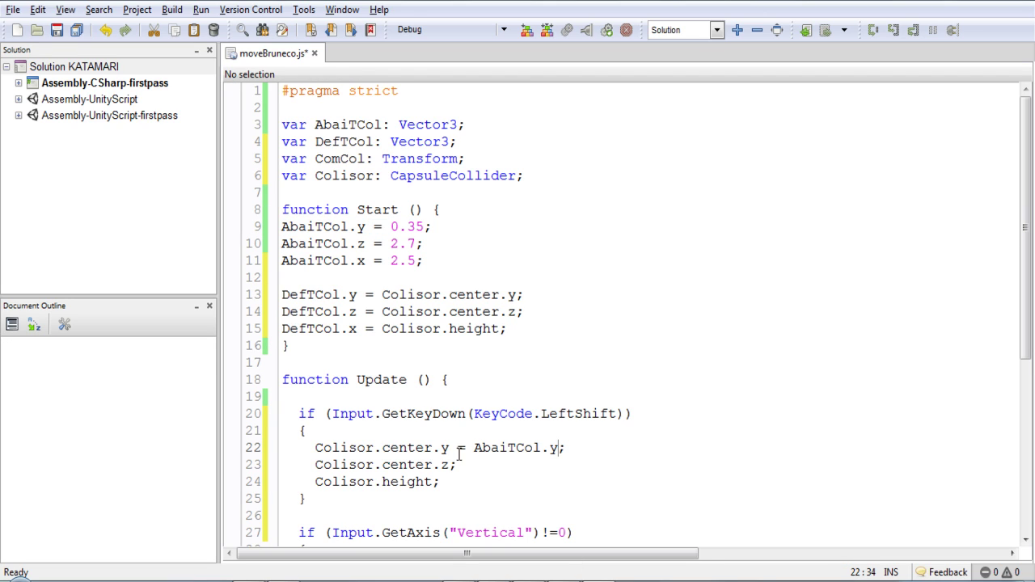
- Copy "= AbaiTCol.y" onto the Colisor.center.z and Colisor.height lines of the LeftShift block
{"action": "left_click_drag", "start_coordinate": [560, 447], "coordinate": [456, 447]}
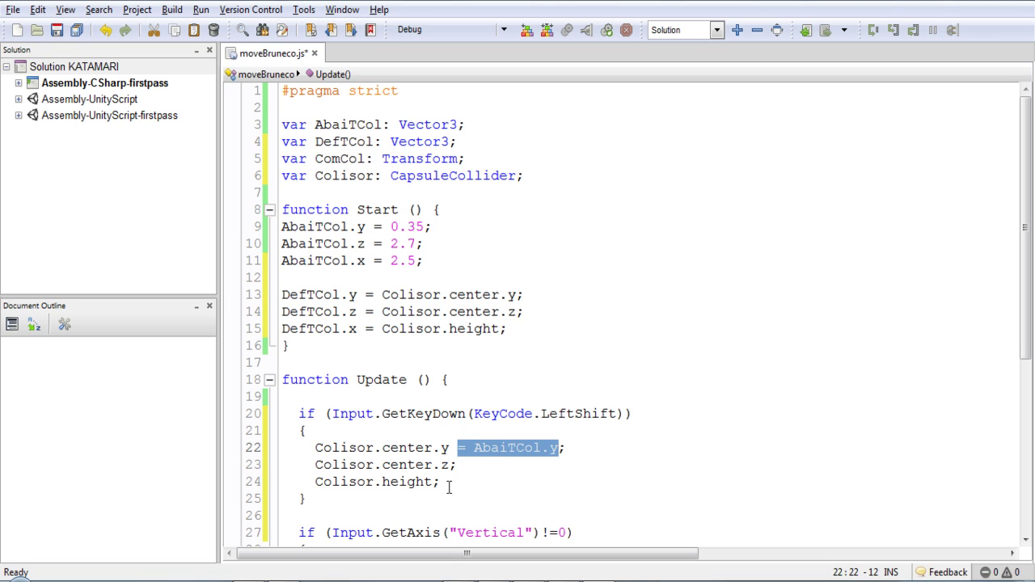
{"action": "key", "text": "ctrl+c"}
{"action": "left_click", "coordinate": [453, 472]}
{"action": "key", "text": "ctrl+v"}
{"action": "left_click", "coordinate": [438, 482]}
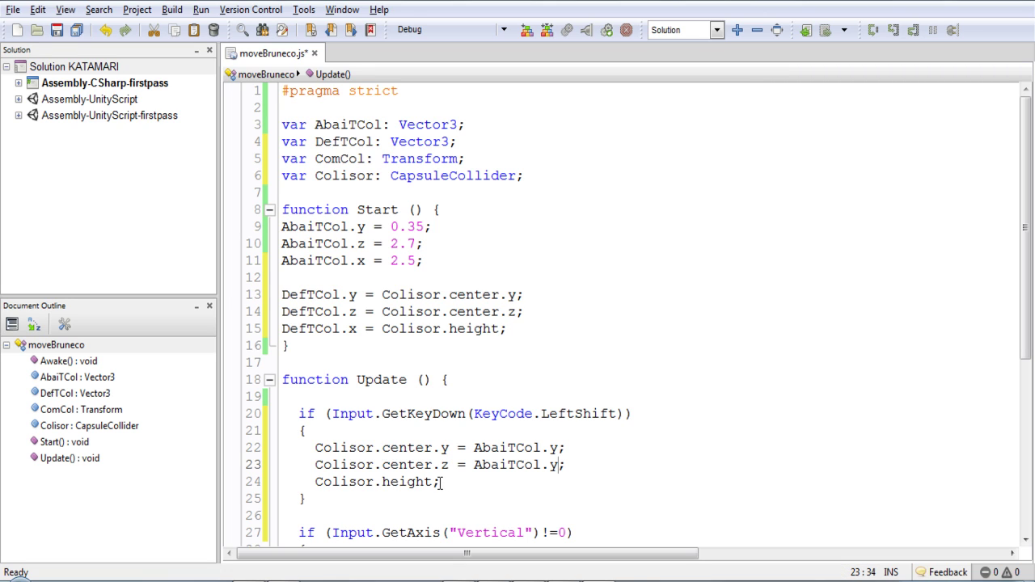
{"action": "key", "text": "ctrl+v"}
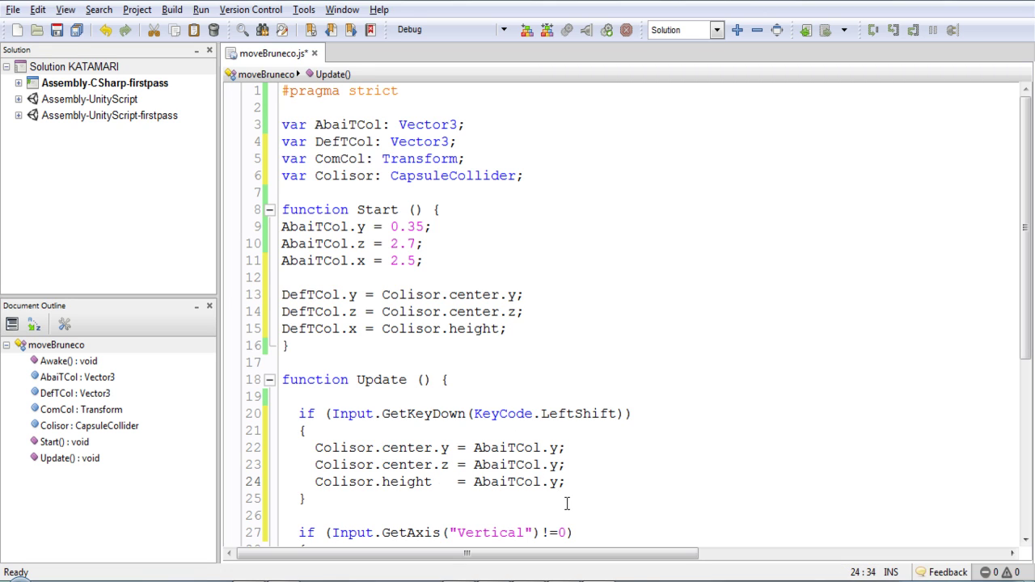
- Change the assigned value to AbaiTCol.z for Colisor.center.z and to AbaiTCol.x for Colisor.height
{"action": "left_click", "coordinate": [553, 466]}
{"action": "double_click", "coordinate": [553, 465]}
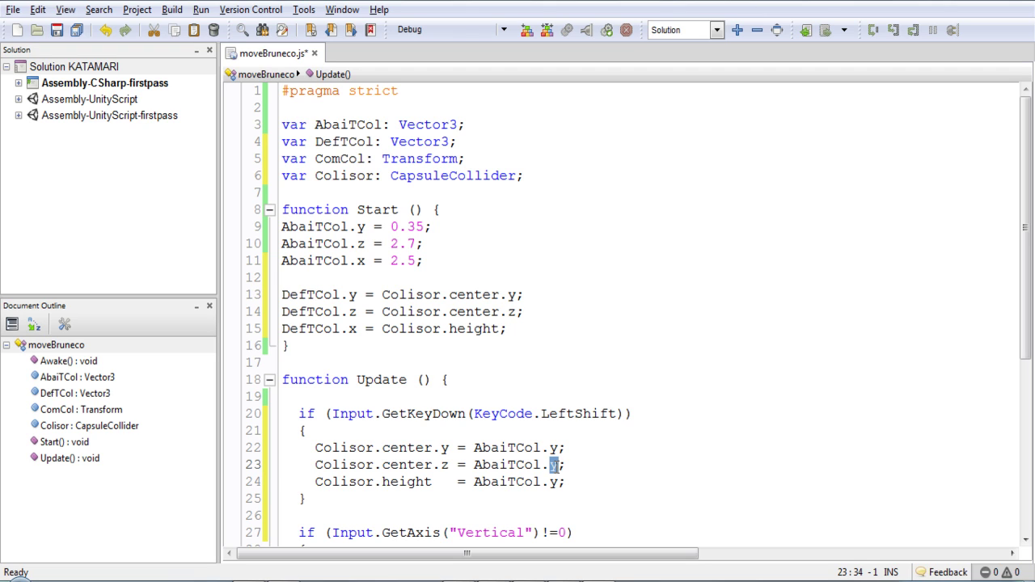
{"action": "type", "text": "z"}
{"action": "double_click", "coordinate": [553, 481]}
{"action": "type", "text": "x"}
- Duplicate the whole LeftShift if block directly below itself and change the copy's condition to Input.GetKeyUp
{"action": "scroll", "coordinate": [550, 508], "scroll_direction": "down", "scroll_amount": 3}
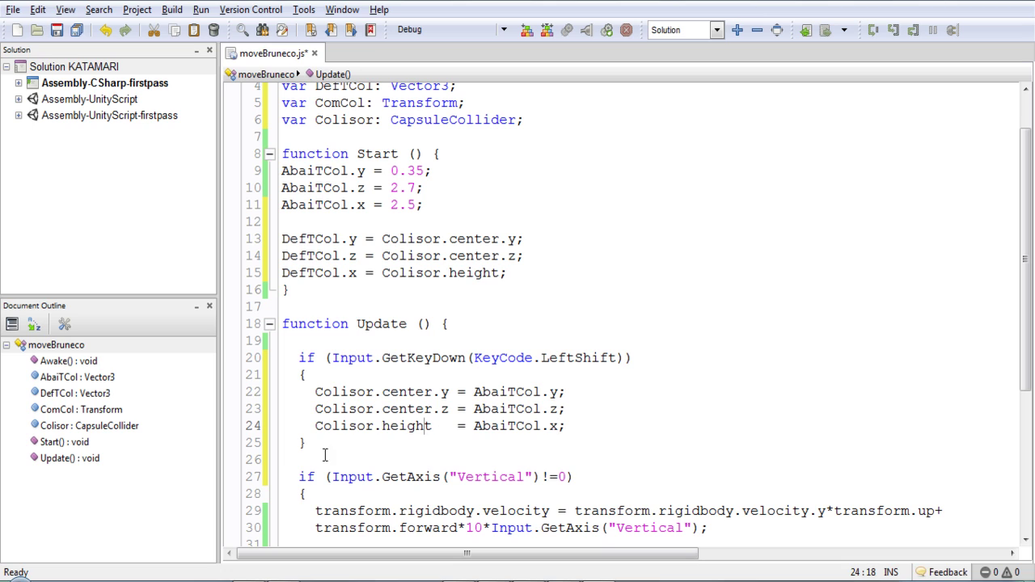
{"action": "left_click_drag", "start_coordinate": [301, 459], "coordinate": [261, 360]}
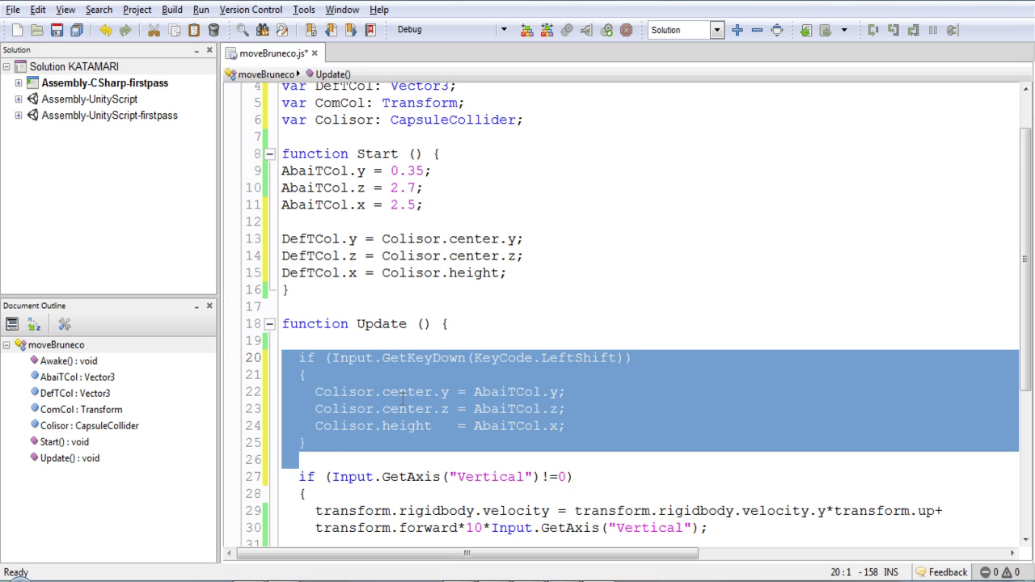
{"action": "key", "text": "ctrl+c"}
{"action": "left_click", "coordinate": [323, 455]}
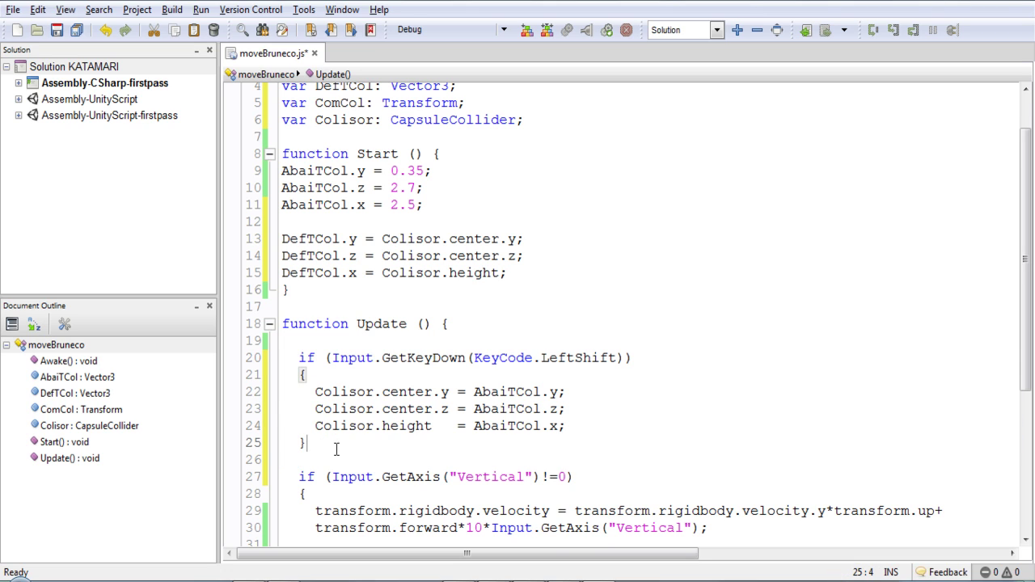
{"action": "key", "text": "ctrl+v"}
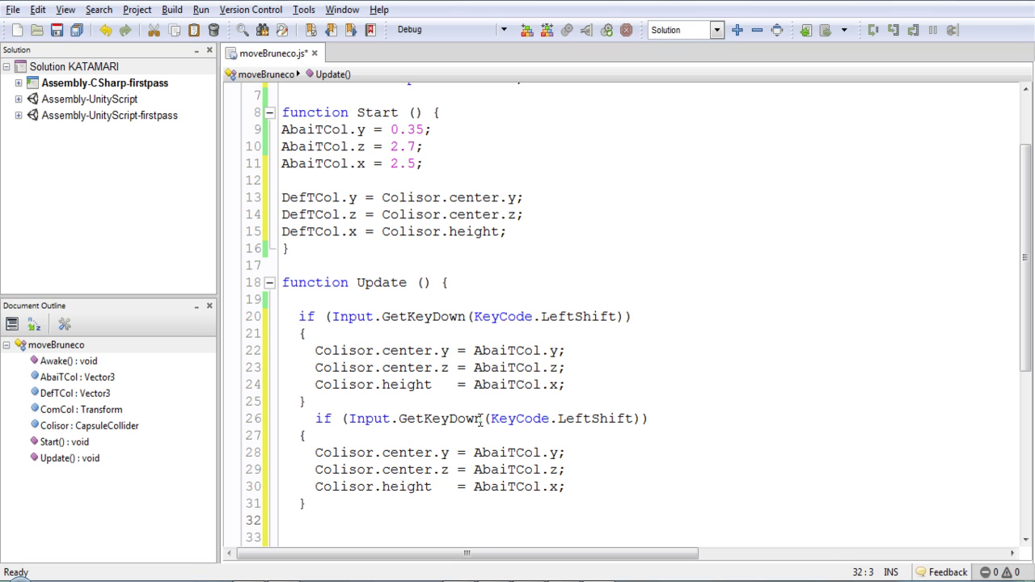
{"action": "left_click_drag", "start_coordinate": [482, 419], "coordinate": [450, 419]}
{"action": "type", "text": "Up"}
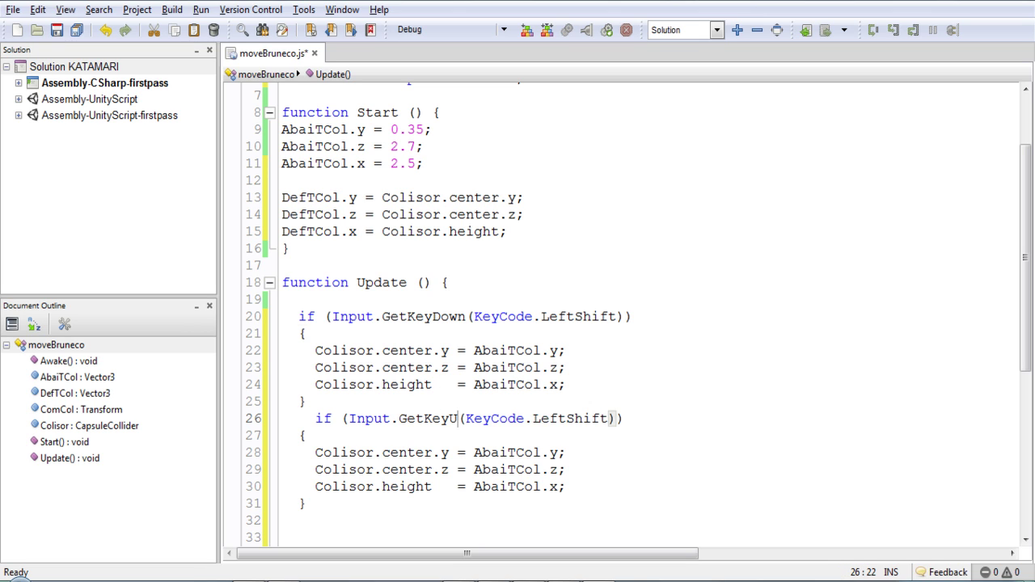
- Replace AbaiTCol with DefTCol in the three Colisor assignments of the GetKeyUp block
{"action": "scroll", "coordinate": [443, 388], "scroll_direction": "down", "scroll_amount": 2}
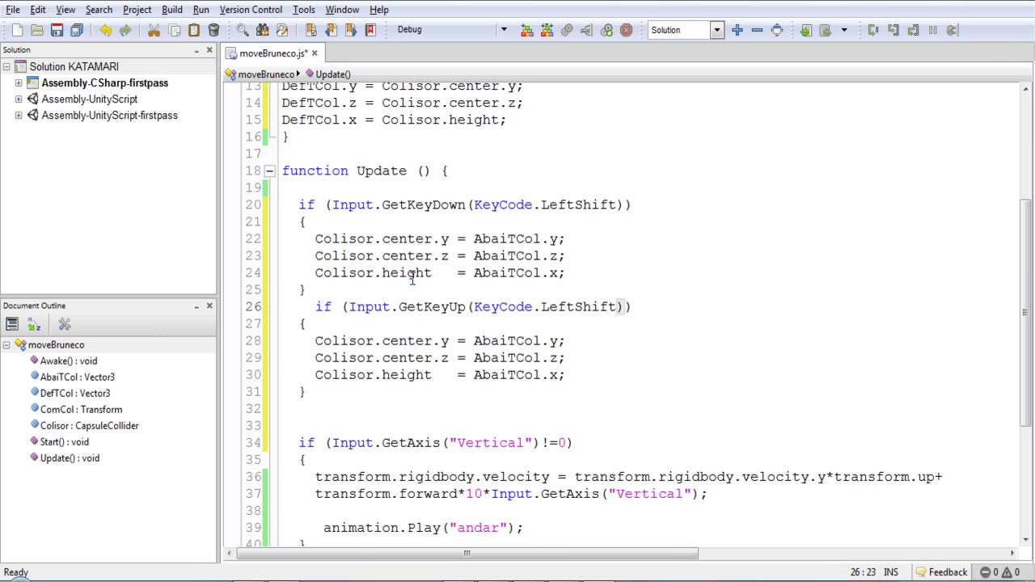
{"action": "scroll", "coordinate": [498, 346], "scroll_direction": "up", "scroll_amount": 1}
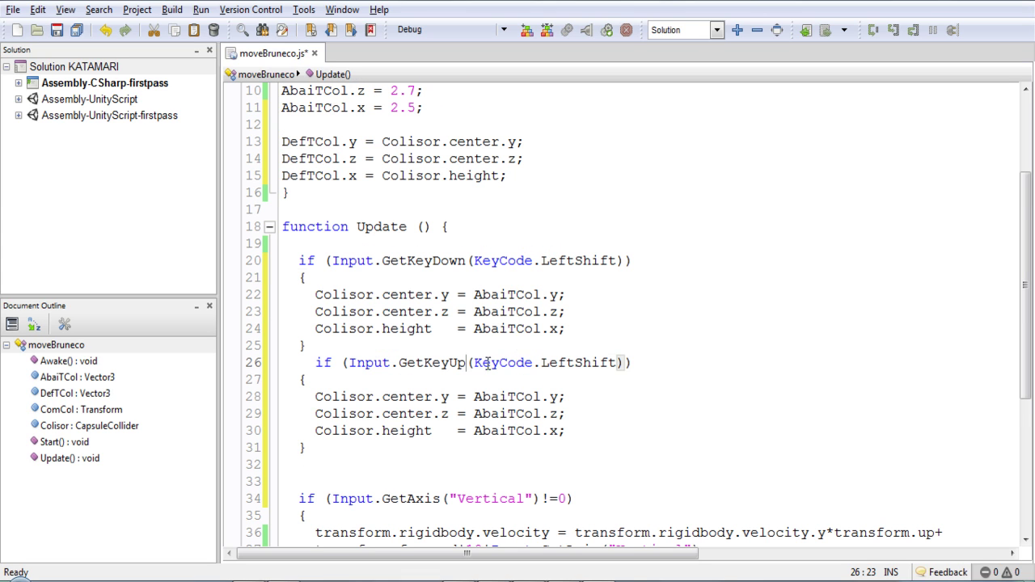
{"action": "scroll", "coordinate": [484, 306], "scroll_direction": "up", "scroll_amount": 1}
{"action": "double_click", "coordinate": [314, 199]}
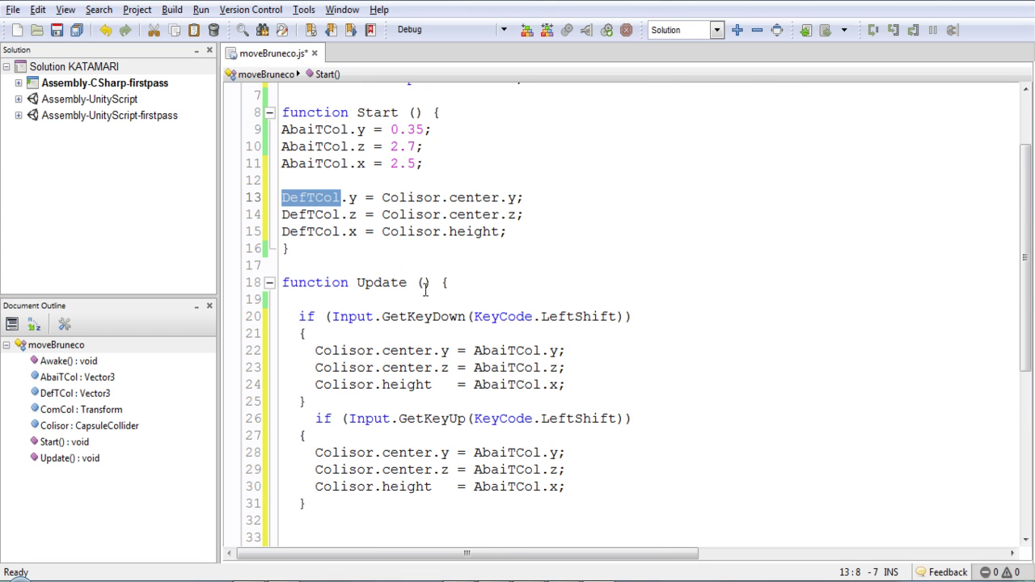
{"action": "scroll", "coordinate": [597, 441], "scroll_direction": "down", "scroll_amount": 1}
{"action": "double_click", "coordinate": [514, 396]}
{"action": "key", "text": "ctrl+v"}
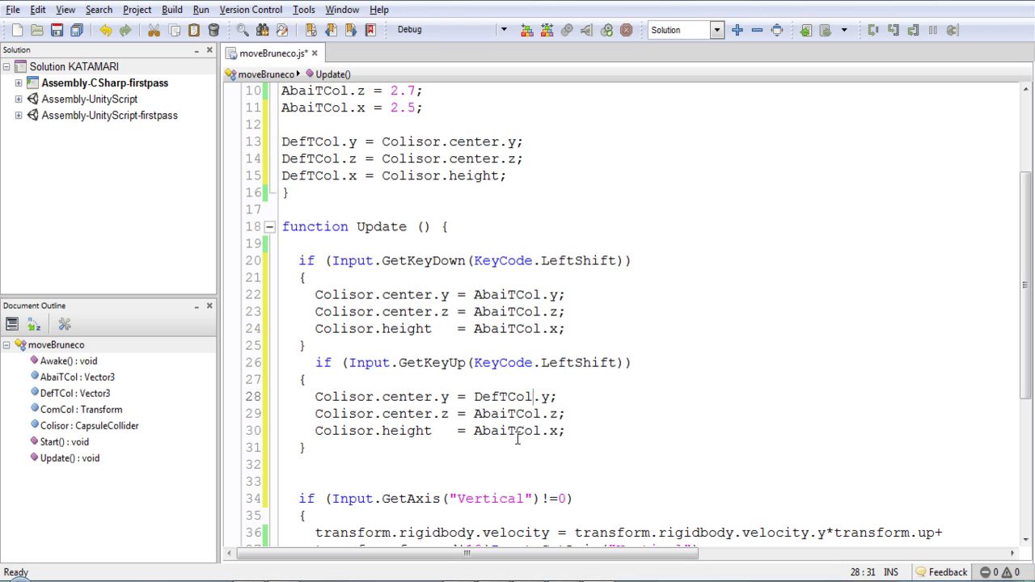
{"action": "double_click", "coordinate": [519, 413]}
{"action": "key", "text": "ctrl+v"}
{"action": "double_click", "coordinate": [512, 431]}
{"action": "key", "text": "ctrl+v"}
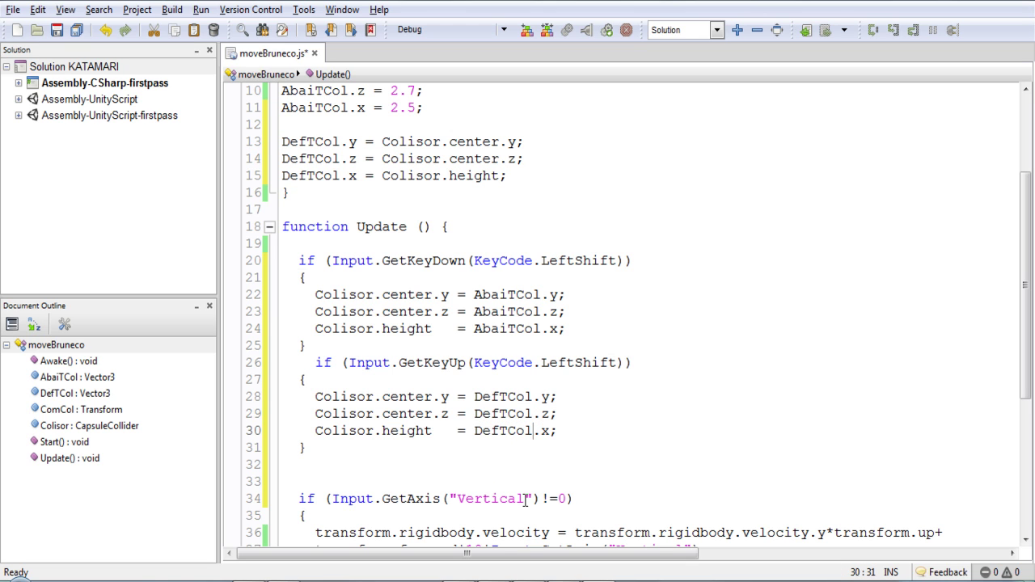
- Save the moveBruneco script and switch to Unity
{"action": "scroll", "coordinate": [522, 469], "scroll_direction": "down", "scroll_amount": 2}
{"action": "scroll", "coordinate": [524, 485], "scroll_direction": "up", "scroll_amount": 1}
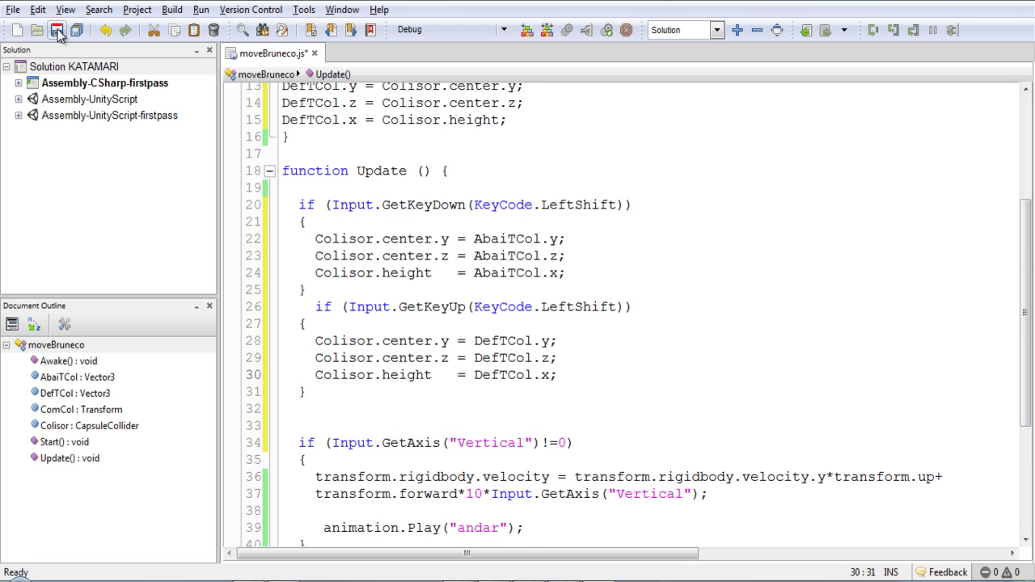
{"action": "left_click", "coordinate": [57, 30]}
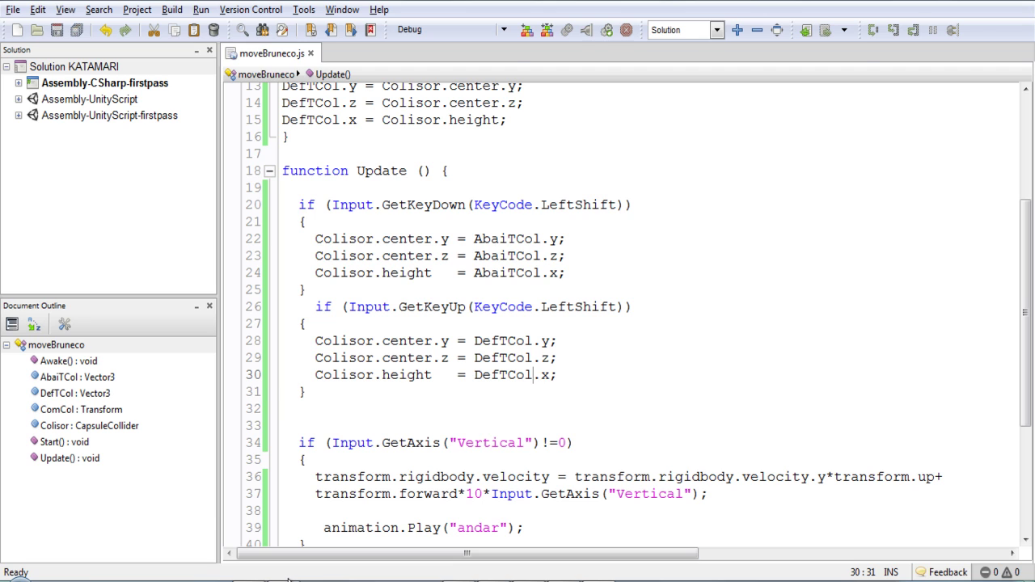
{"action": "key", "text": "alt+Tab"}
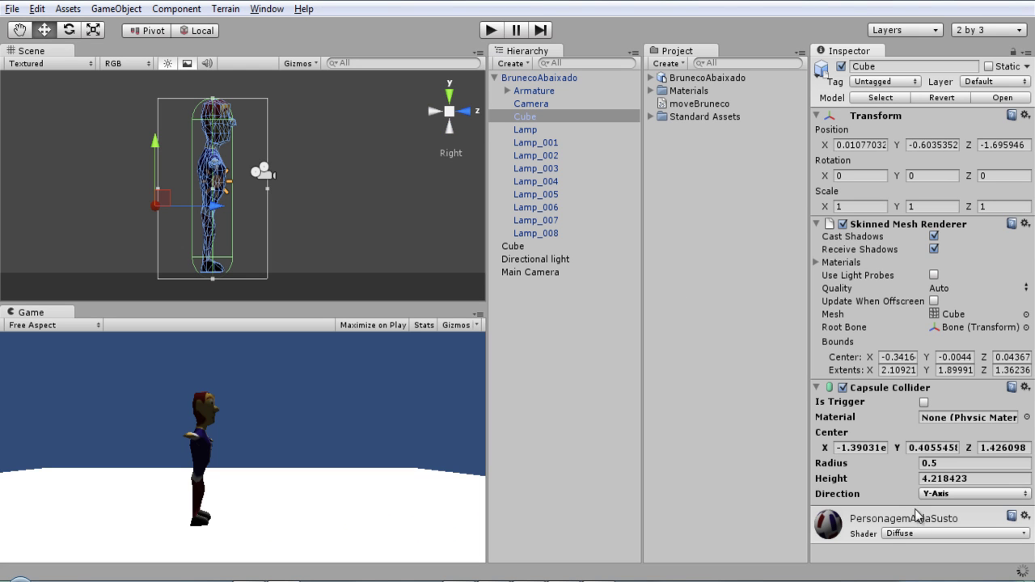
- Enable the Move Bruneco script on BrunecoAbaixado and assign its child Cube to the Com Col field
{"action": "left_click", "coordinate": [539, 78]}
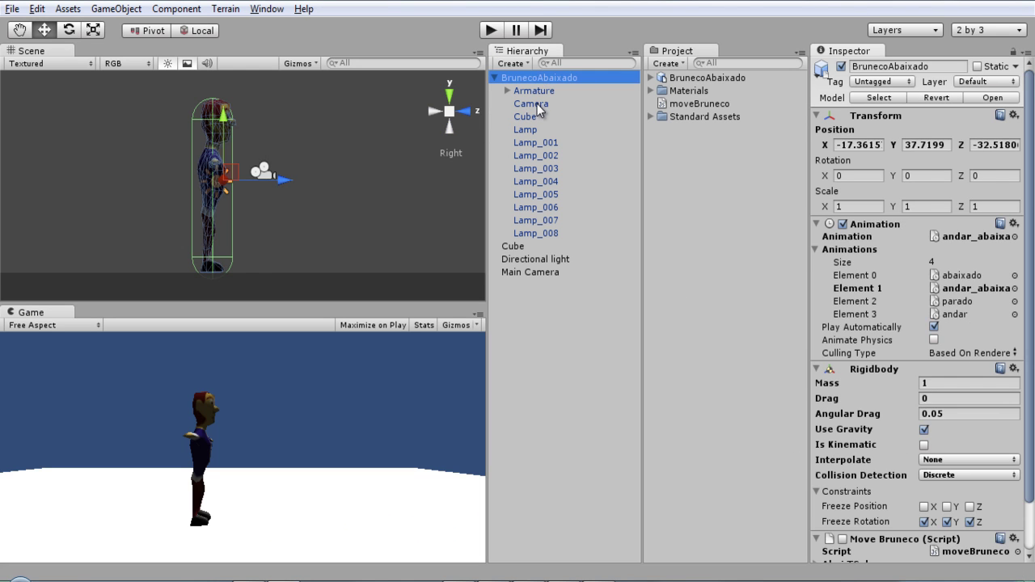
{"action": "scroll", "coordinate": [962, 542], "scroll_direction": "down", "scroll_amount": 3}
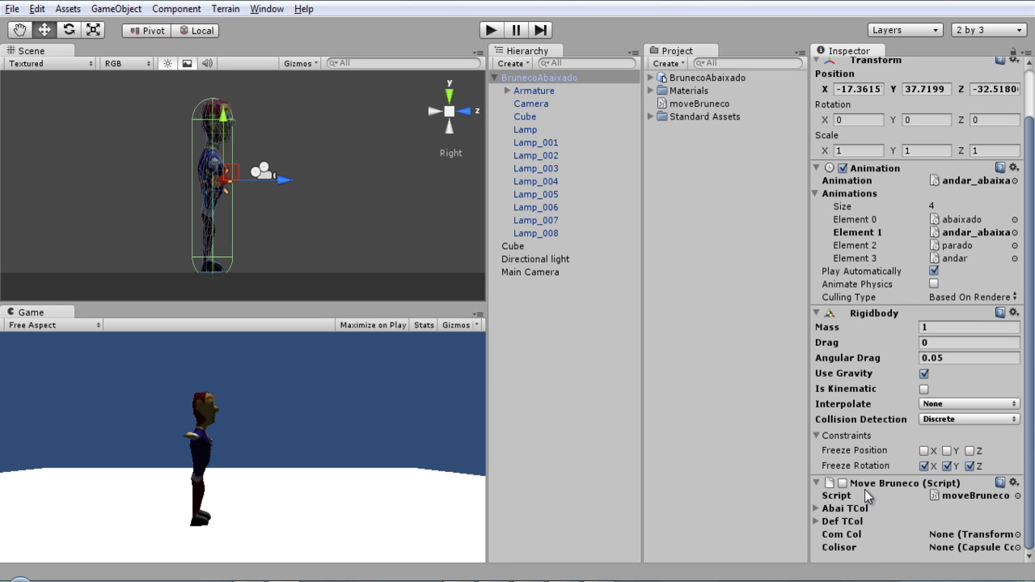
{"action": "left_click", "coordinate": [842, 482]}
{"action": "left_click_drag", "start_coordinate": [528, 116], "coordinate": [971, 536]}
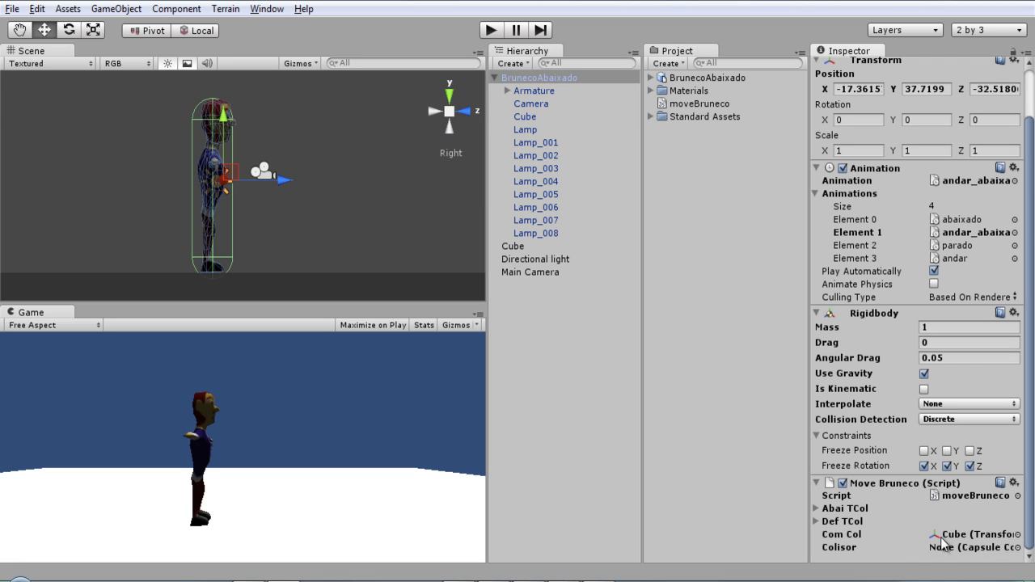
- Switch back to the moveBruneco script in MonoDevelop and write "Colisor =" on the blank line above the DefTCol assignments in Start
{"action": "key", "text": "alt+Tab"}
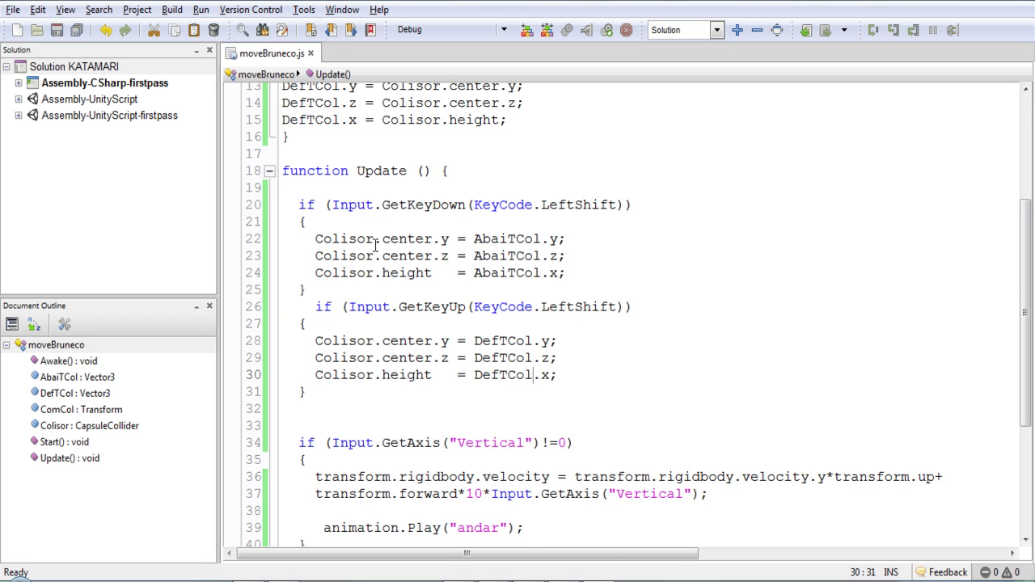
{"action": "scroll", "coordinate": [375, 245], "scroll_direction": "up", "scroll_amount": 4}
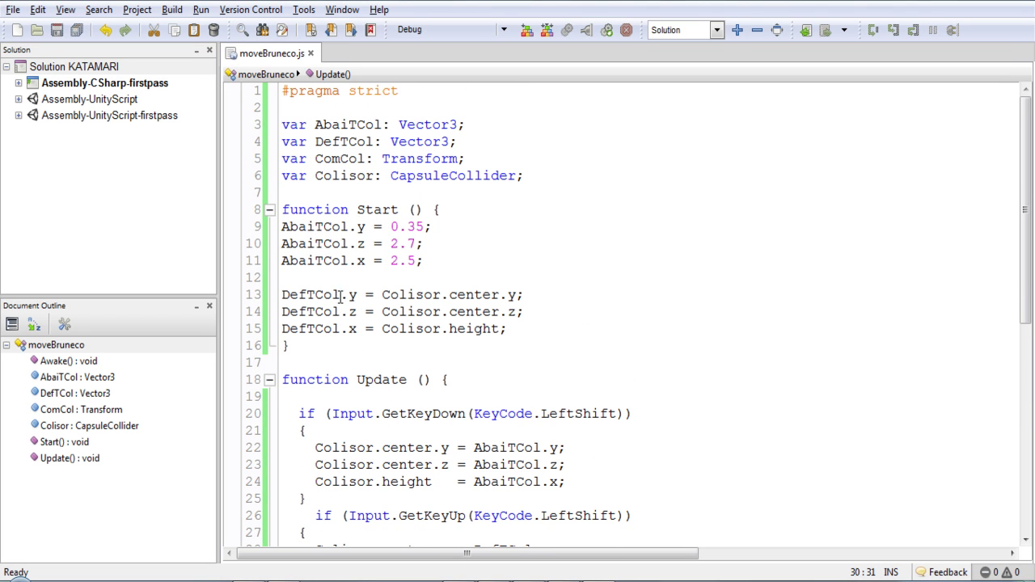
{"action": "double_click", "coordinate": [351, 177]}
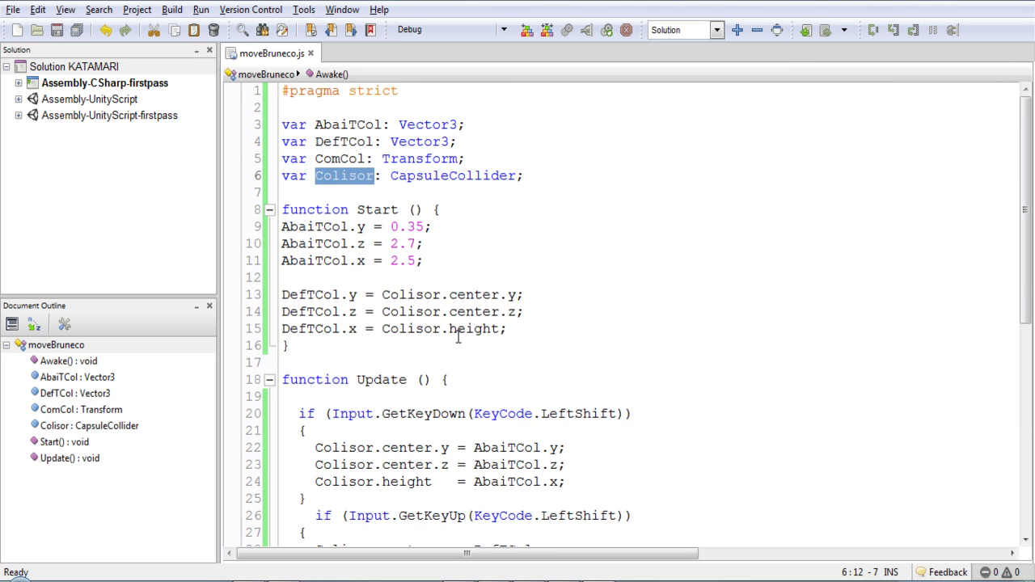
{"action": "left_click", "coordinate": [296, 279]}
{"action": "type", "text": "Colisor ="}
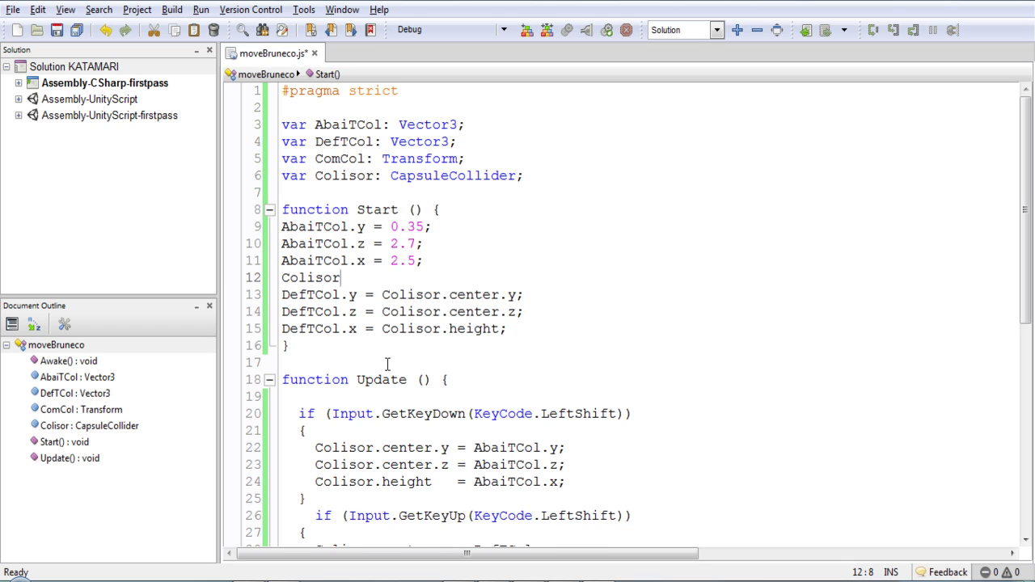
- Continue the Colisor assignment in Start with ComCol.GetComponent
{"action": "double_click", "coordinate": [339, 159]}
{"action": "left_click", "coordinate": [371, 279]}
{"action": "type", "text": "ComCol"}
{"action": "type", "text": ".ge"}
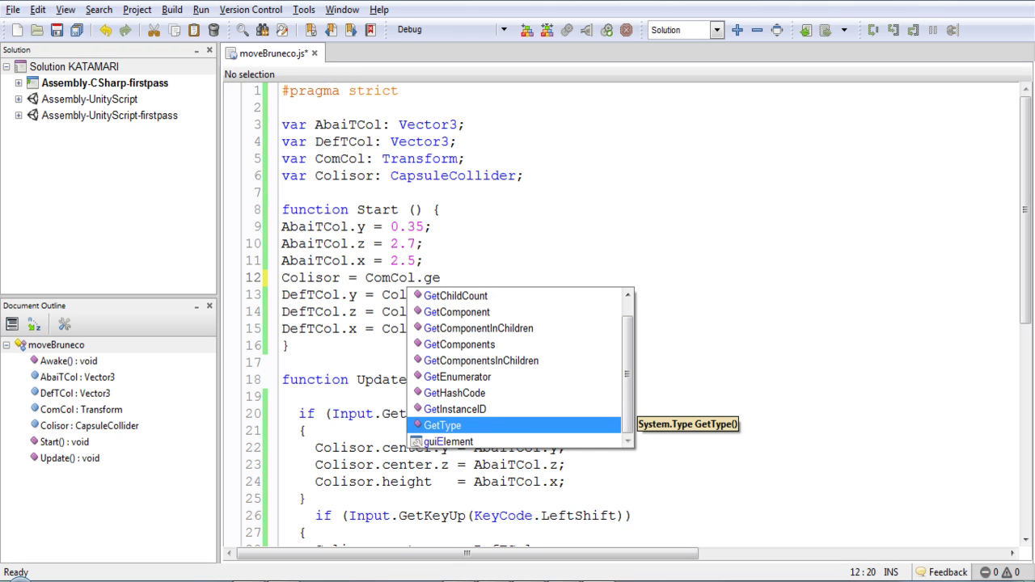
{"action": "key", "text": "Up"}
{"action": "key", "text": "Up"}
{"action": "key", "text": "Up"}
{"action": "key", "text": "Up"}
{"action": "key", "text": "Up"}
{"action": "key", "text": "Up"}
{"action": "key", "text": "Return"}
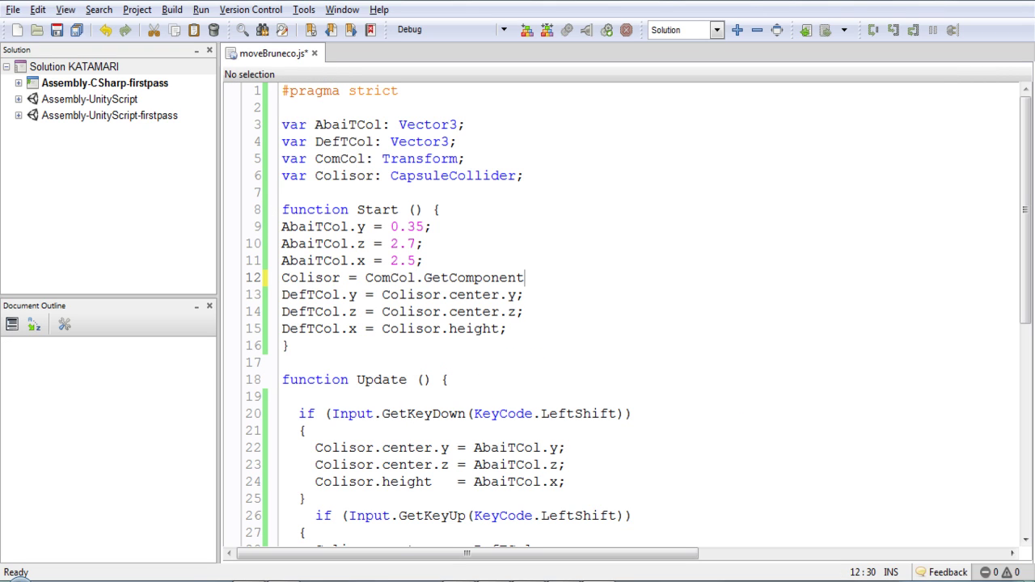
- Complete the GetComponent call with ("CapsuleCollider"); and save the moveBruneco script
{"action": "type", "text": "()"}
{"action": "left_click", "coordinate": [489, 181]}
{"action": "double_click", "coordinate": [491, 181]}
{"action": "left_click", "coordinate": [535, 277]}
{"action": "type", "text": "\"CapsuleCollider\")"}
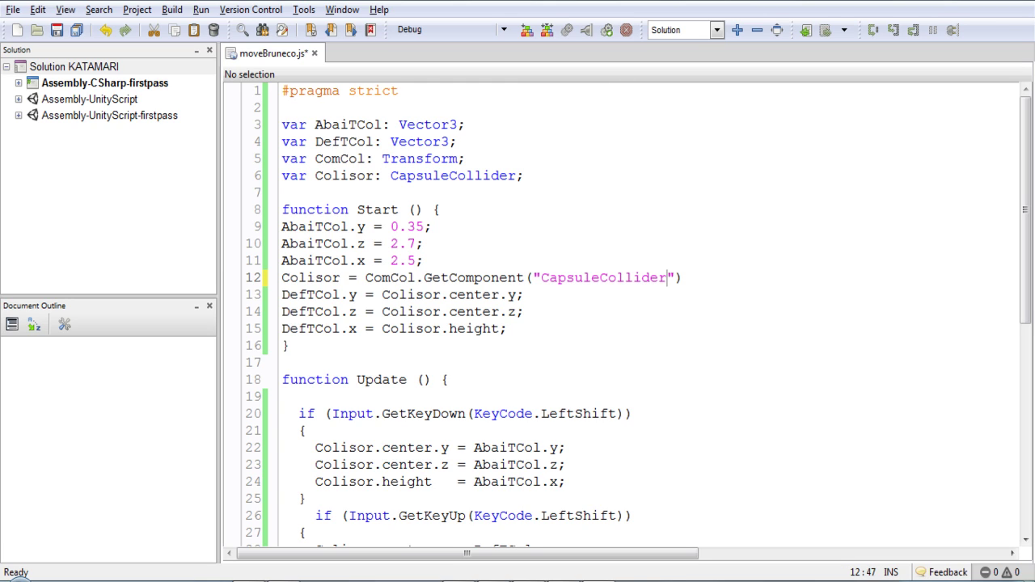
{"action": "type", "text": ";"}
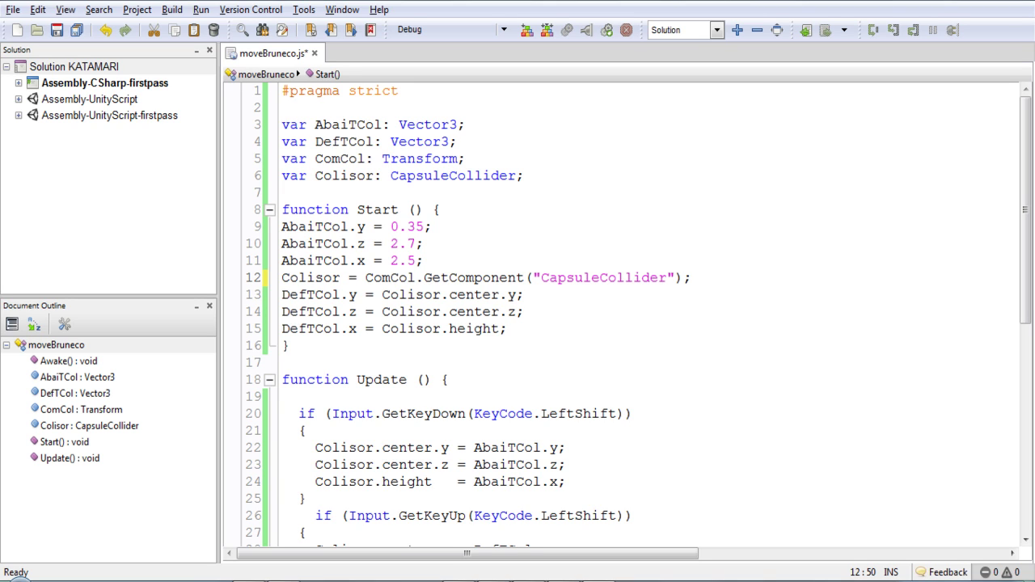
{"action": "left_click", "coordinate": [57, 30]}
- Switch to Unity, run the game and expand Abai TCol and Def TCol in the Move Bruneco script to check their values
{"action": "key", "text": "alt+Tab"}
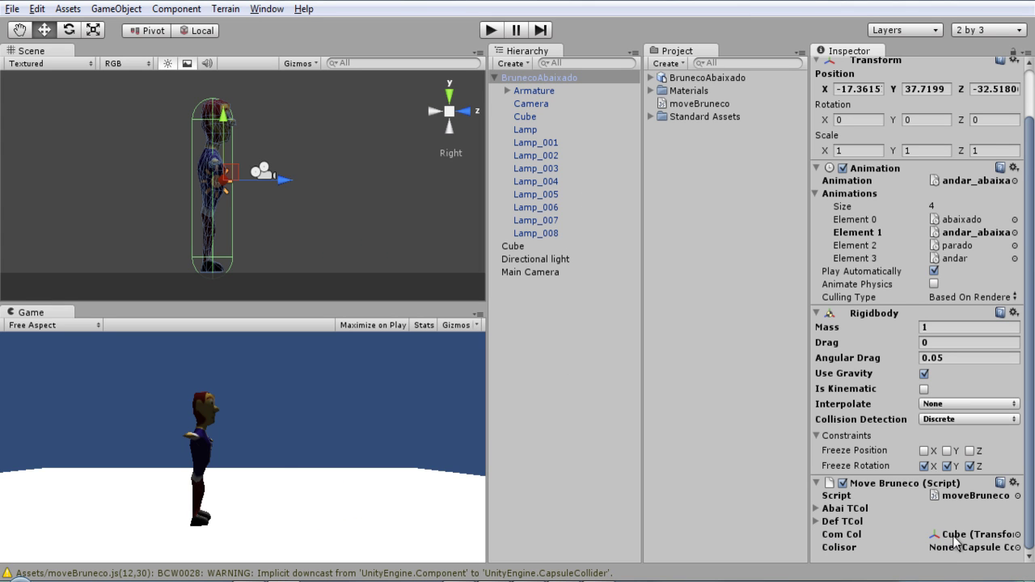
{"action": "left_click", "coordinate": [490, 29]}
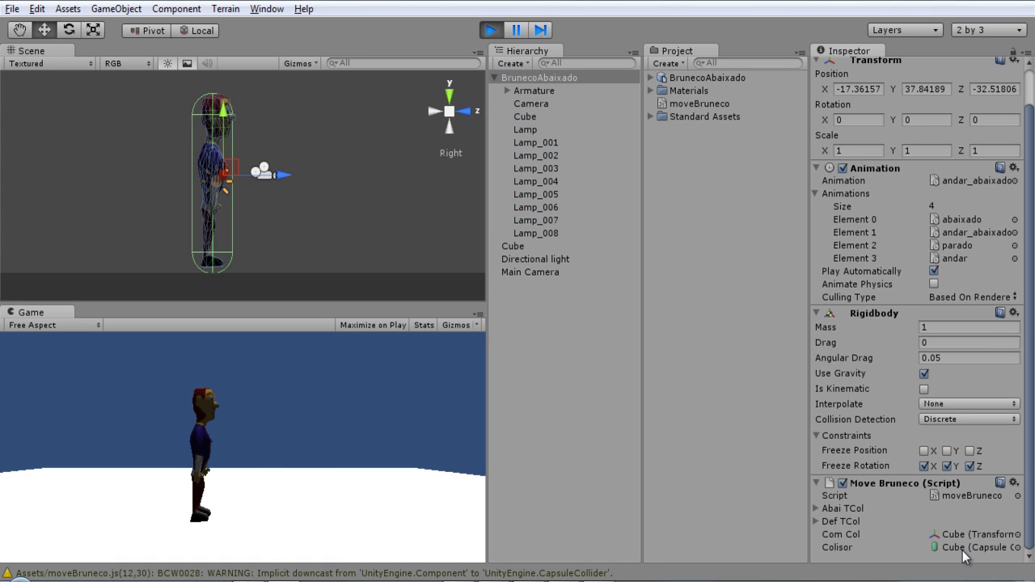
{"action": "left_click", "coordinate": [816, 509]}
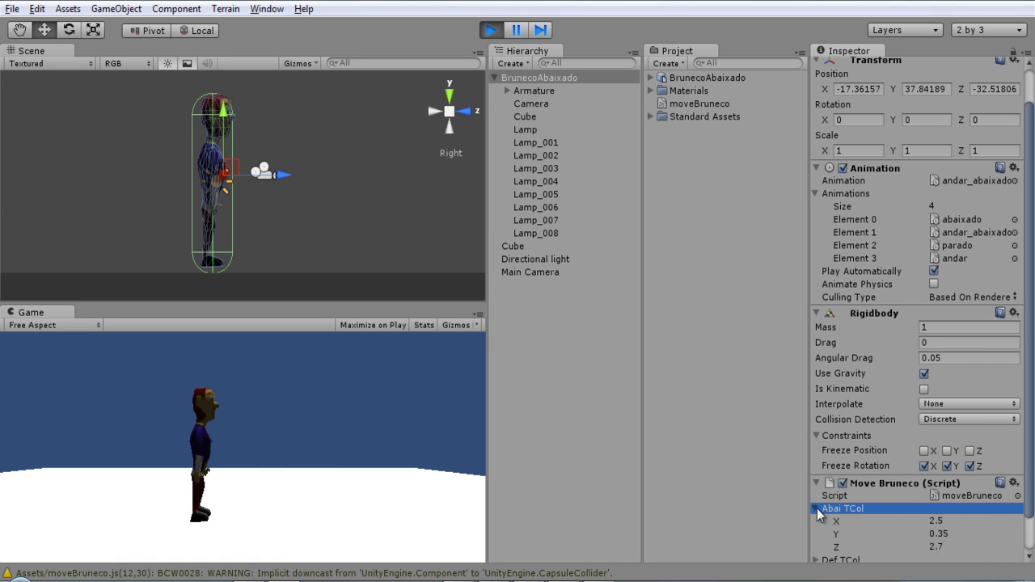
{"action": "scroll", "coordinate": [818, 521], "scroll_direction": "down", "scroll_amount": 2}
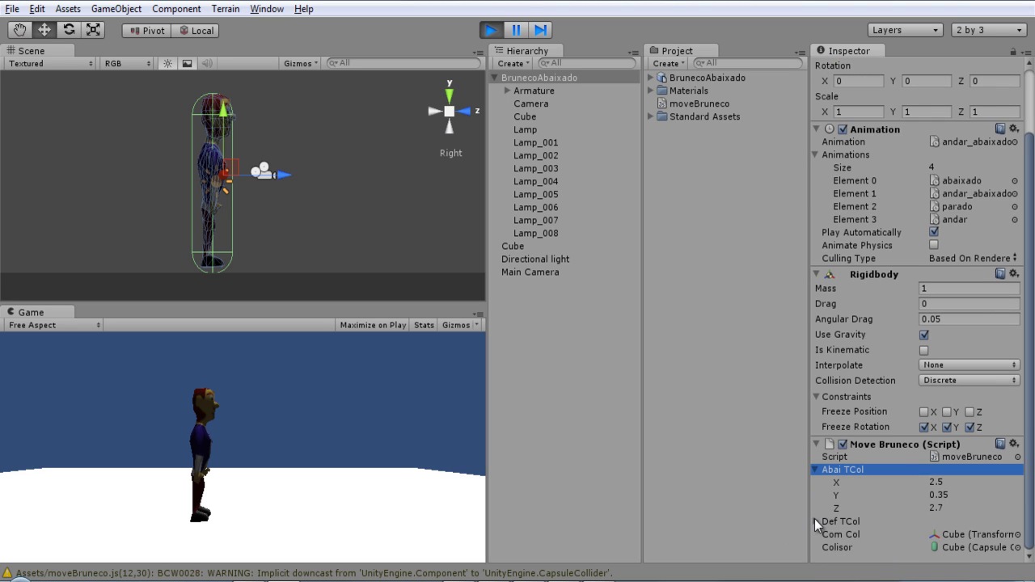
{"action": "left_click", "coordinate": [816, 522]}
{"action": "scroll", "coordinate": [817, 521], "scroll_direction": "down", "scroll_amount": 2}
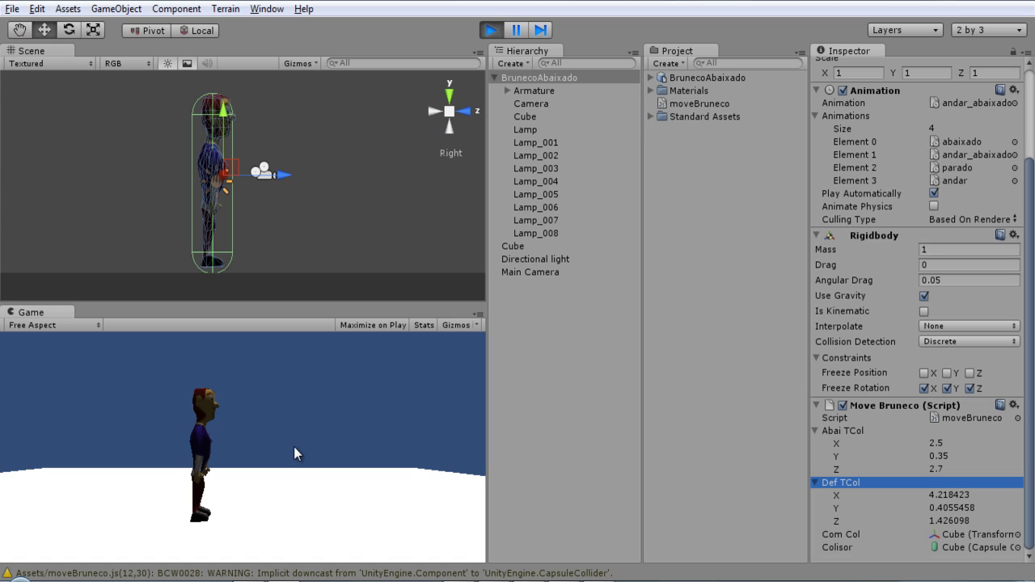
- Test the crouch collider with repeated Left Shift presses, decline enabling Sticky Keys, and stop the game
{"action": "key", "text": "Down"}
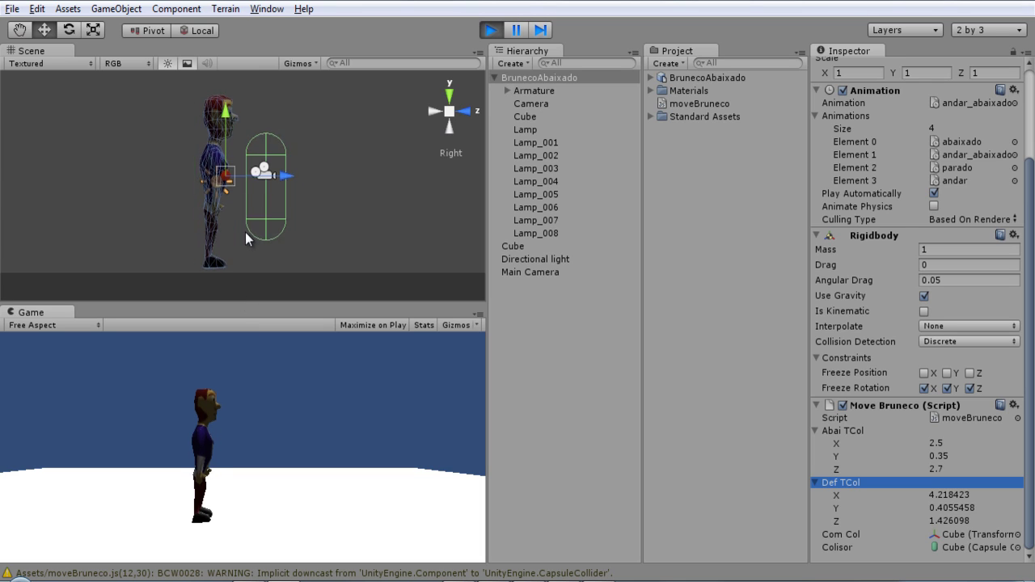
{"action": "key", "text": "shift"}
{"action": "key", "text": "shift"}
{"action": "key", "text": "shift"}
{"action": "key", "text": "shift"}
{"action": "key", "text": "shift"}
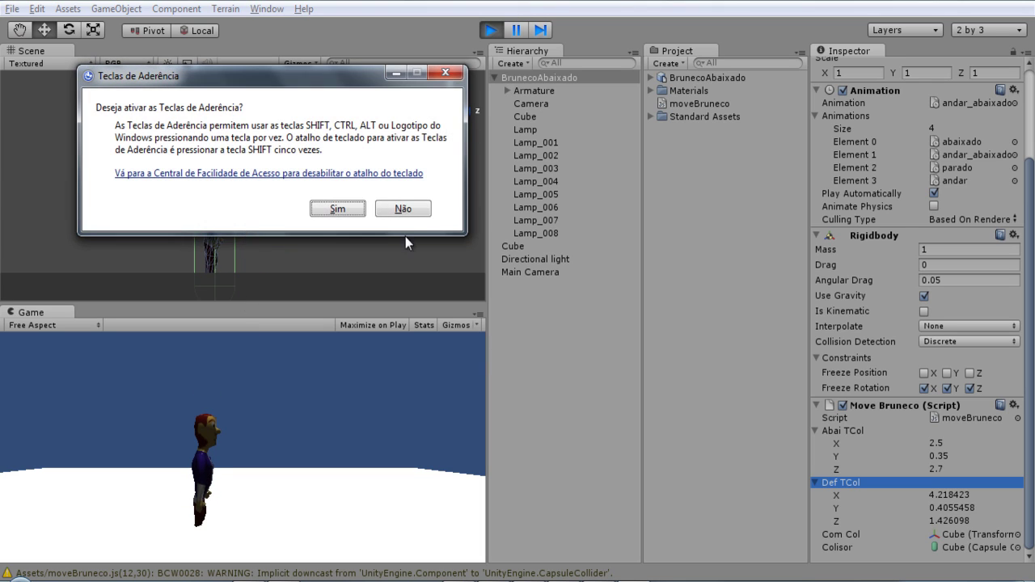
{"action": "left_click", "coordinate": [405, 213]}
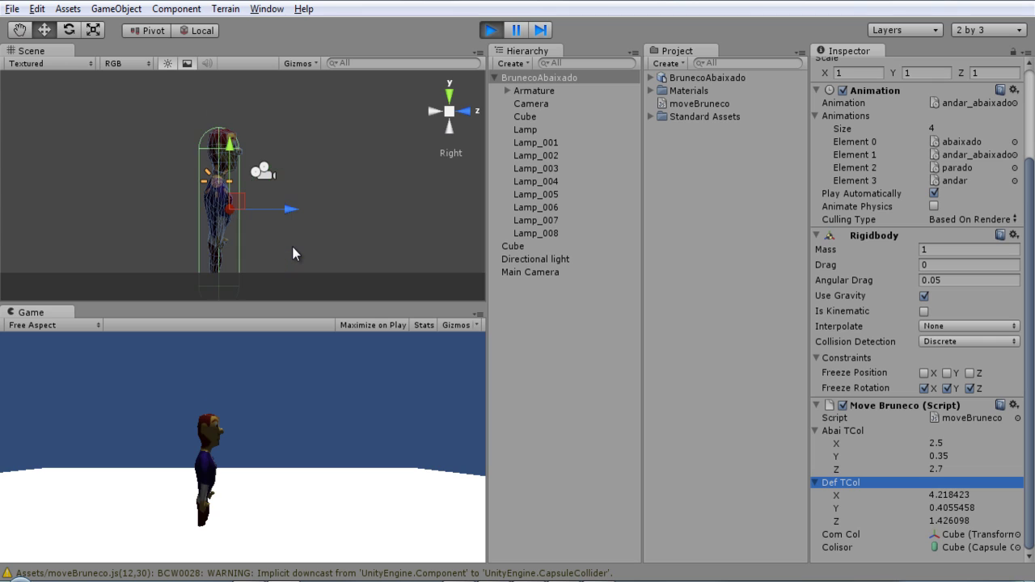
{"action": "key", "text": "ctrl+p"}
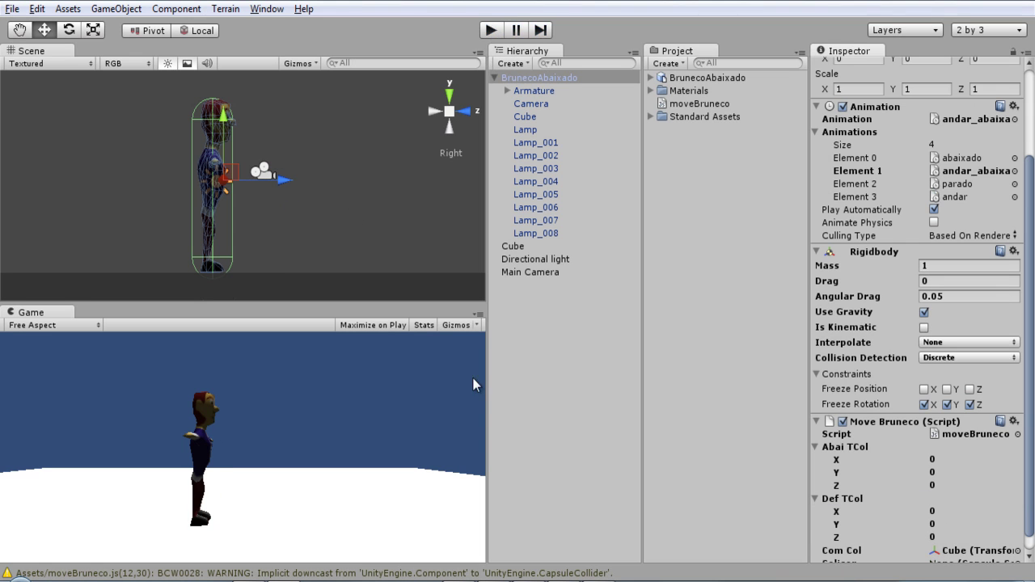
- Switch to MonoDevelop and copy the two-line transform.rigidbody.velocity statement from the Vertical axis block to below Colisor.height in the GetKeyDown block
{"action": "key", "text": "alt+Tab"}
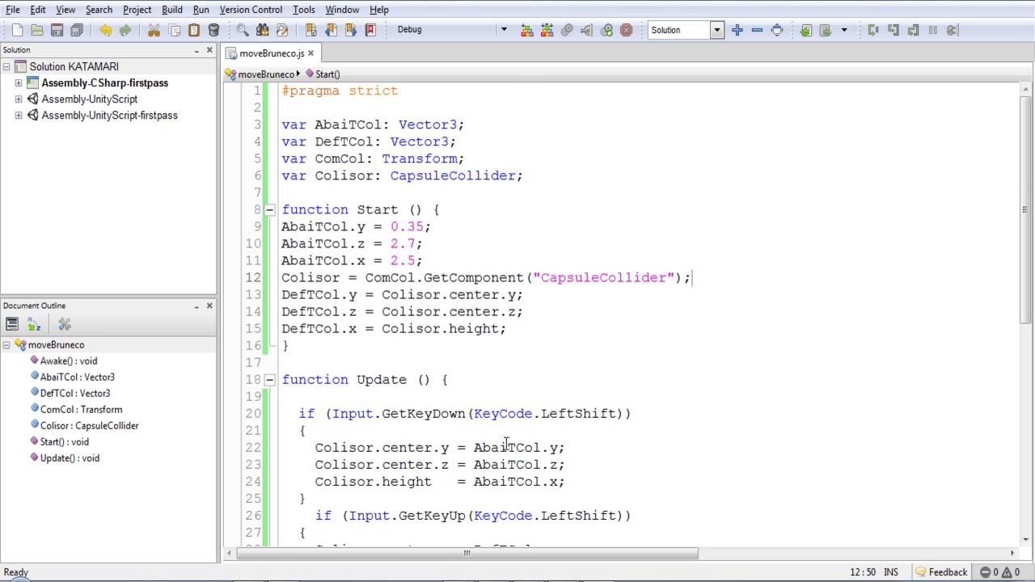
{"action": "scroll", "coordinate": [506, 443], "scroll_direction": "down", "scroll_amount": 4}
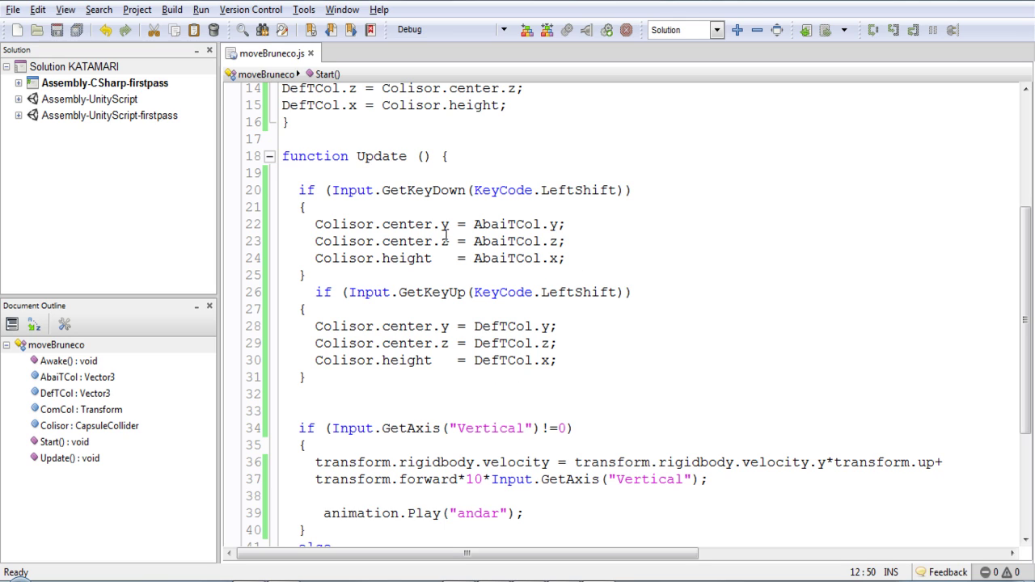
{"action": "scroll", "coordinate": [701, 451], "scroll_direction": "down", "scroll_amount": 1}
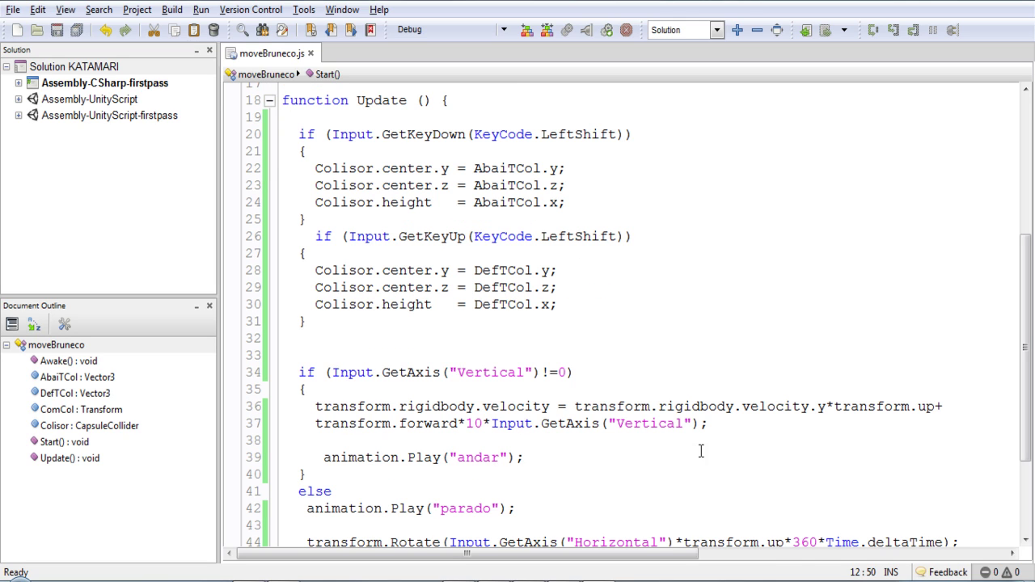
{"action": "left_click_drag", "start_coordinate": [727, 426], "coordinate": [319, 410]}
{"action": "key", "text": "ctrl+c"}
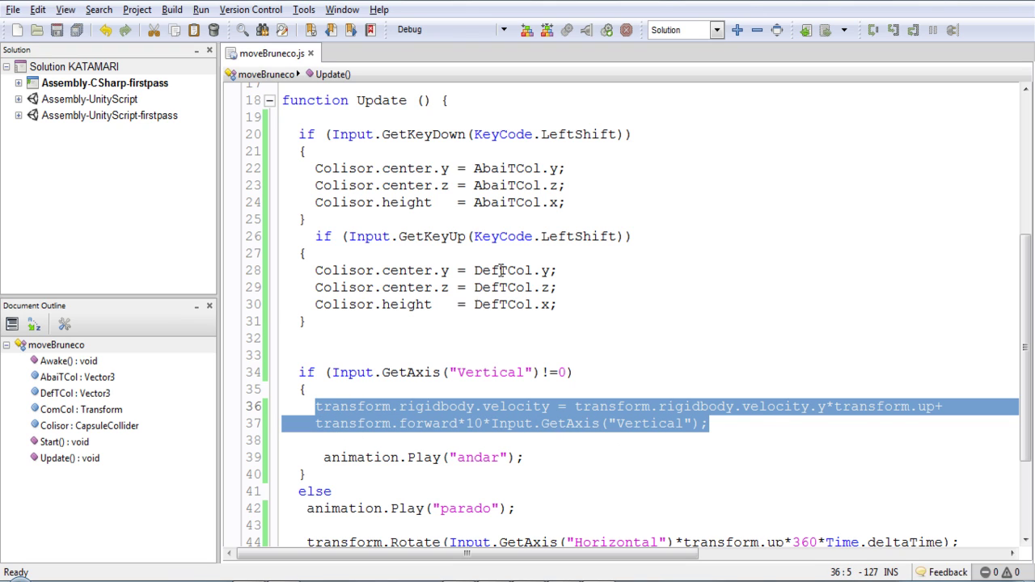
{"action": "left_click", "coordinate": [589, 203]}
{"action": "key", "text": "Return"}
{"action": "key", "text": "ctrl+v"}
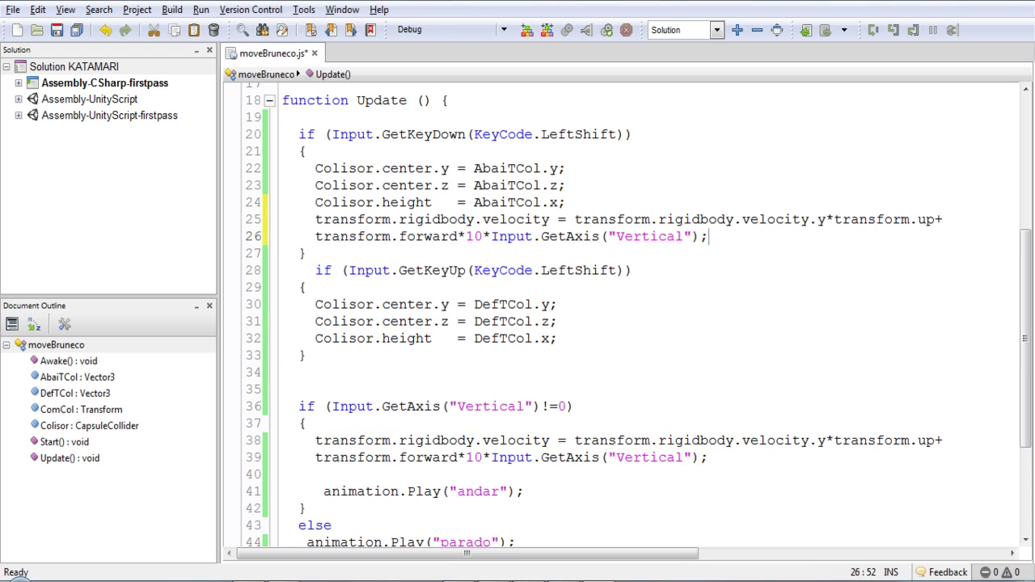
- Remove transform.rigidbody.velocity.y*transform.up+ from the GetKeyDown velocity statement and join it into one line
{"action": "left_click_drag", "start_coordinate": [964, 218], "coordinate": [574, 219]}
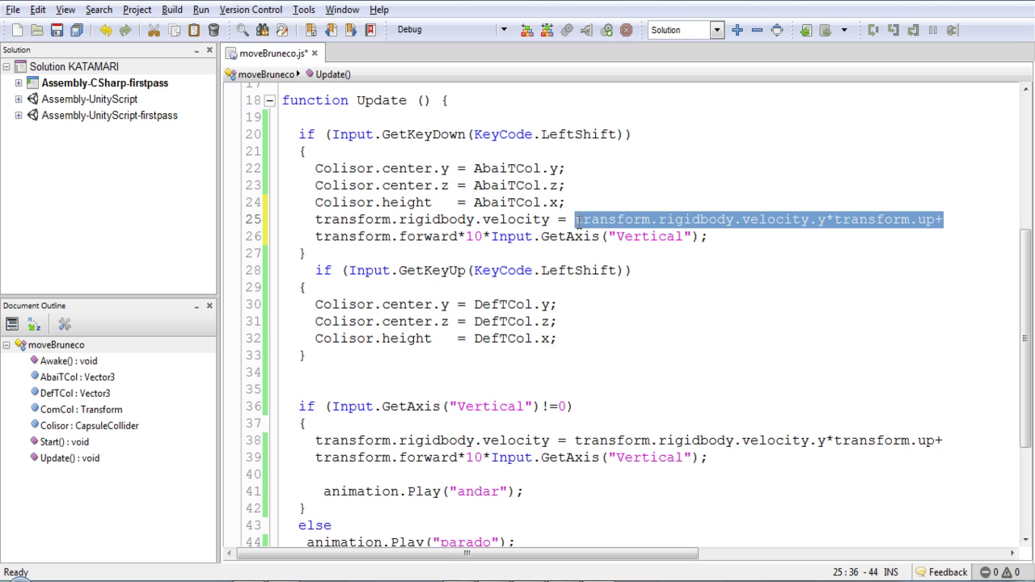
{"action": "key", "text": "Delete"}
{"action": "key", "text": "Delete"}
{"action": "key", "text": "Delete"}
{"action": "key", "text": "Delete"}
{"action": "key", "text": "Delete"}
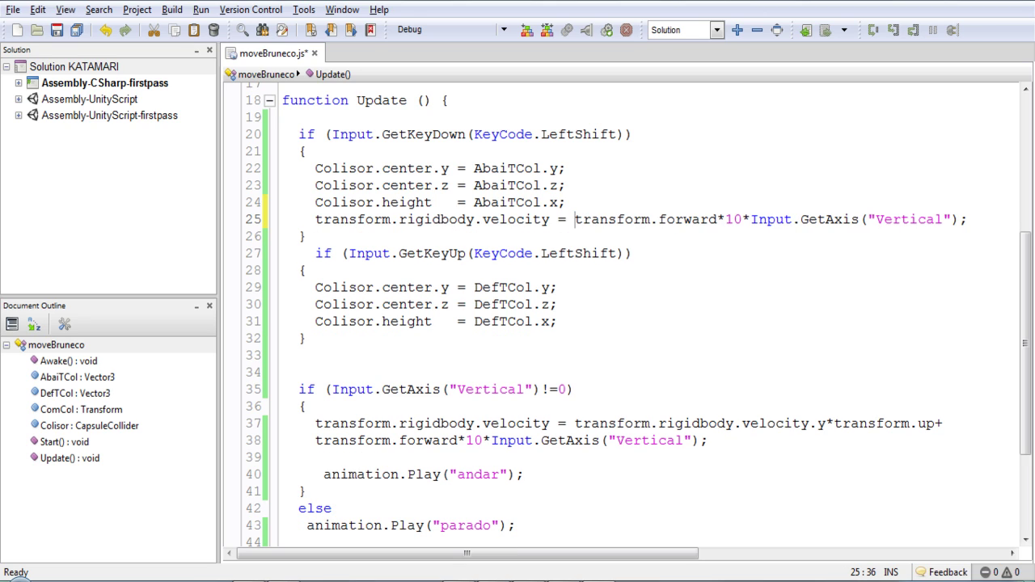
- Shorten the GetKeyDown velocity assignment to transform.forward*0.5; without the Input.GetAxis factor, and save the script
{"action": "double_click", "coordinate": [734, 219]}
{"action": "type", "text": "1"}
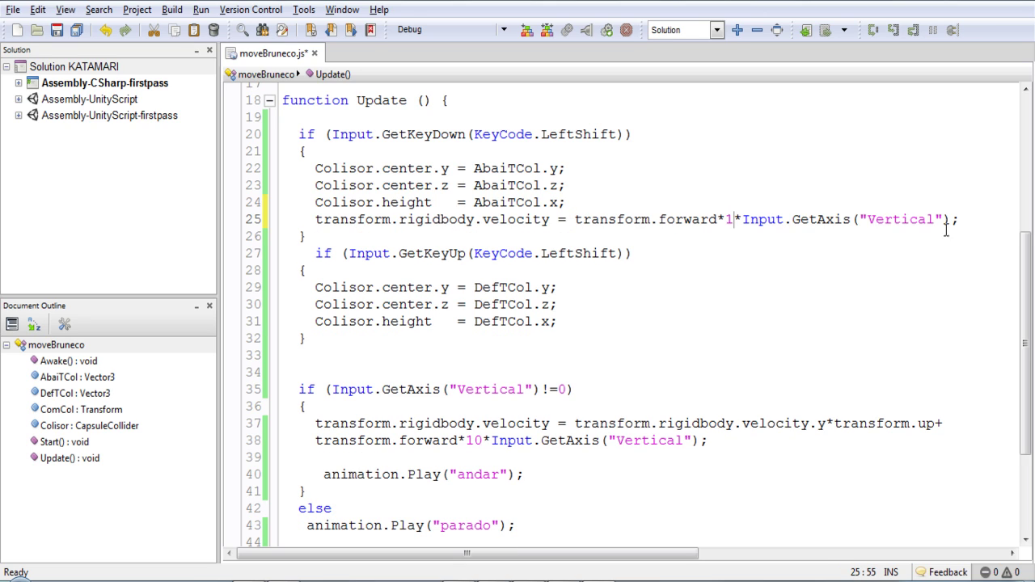
{"action": "left_click_drag", "start_coordinate": [1009, 223], "coordinate": [731, 219]}
{"action": "type", "text": ";"}
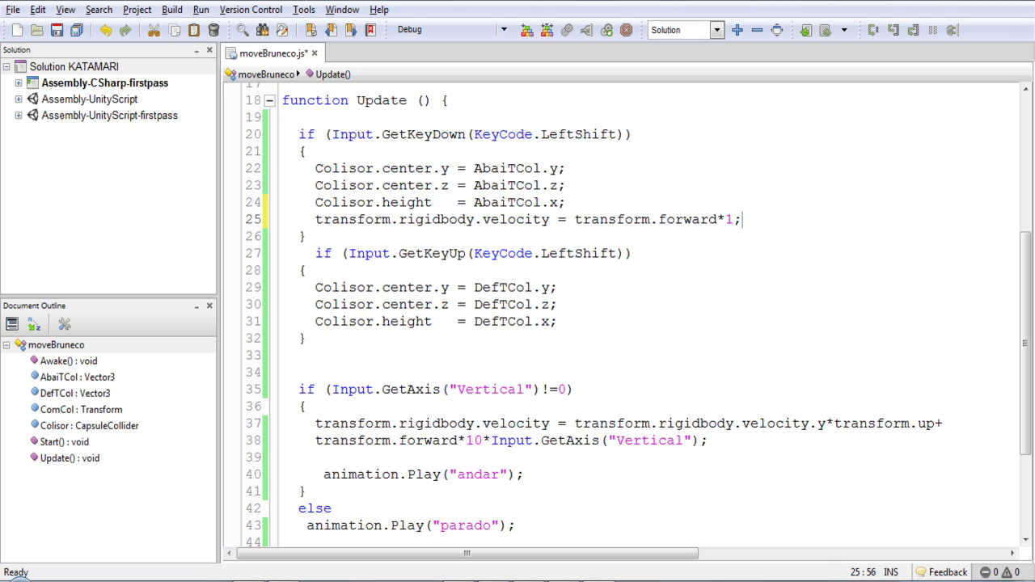
{"action": "left_click", "coordinate": [733, 219], "text": "shift"}
{"action": "double_click", "coordinate": [728, 219]}
{"action": "type", "text": "0.5"}
{"action": "left_click", "coordinate": [58, 38]}
- Copy the transform.forward*0.5 velocity line to below Colisor.height in the GetKeyUp block
{"action": "left_click_drag", "start_coordinate": [758, 219], "coordinate": [314, 224]}
{"action": "key", "text": "ctrl+c"}
{"action": "left_click", "coordinate": [566, 322]}
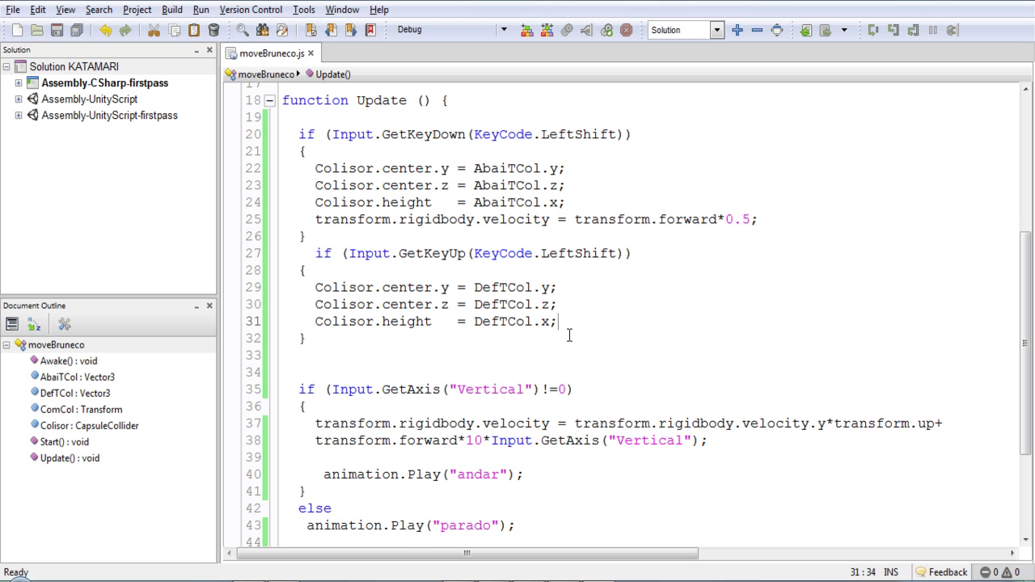
{"action": "key", "text": "Return"}
{"action": "key", "text": "ctrl+v"}
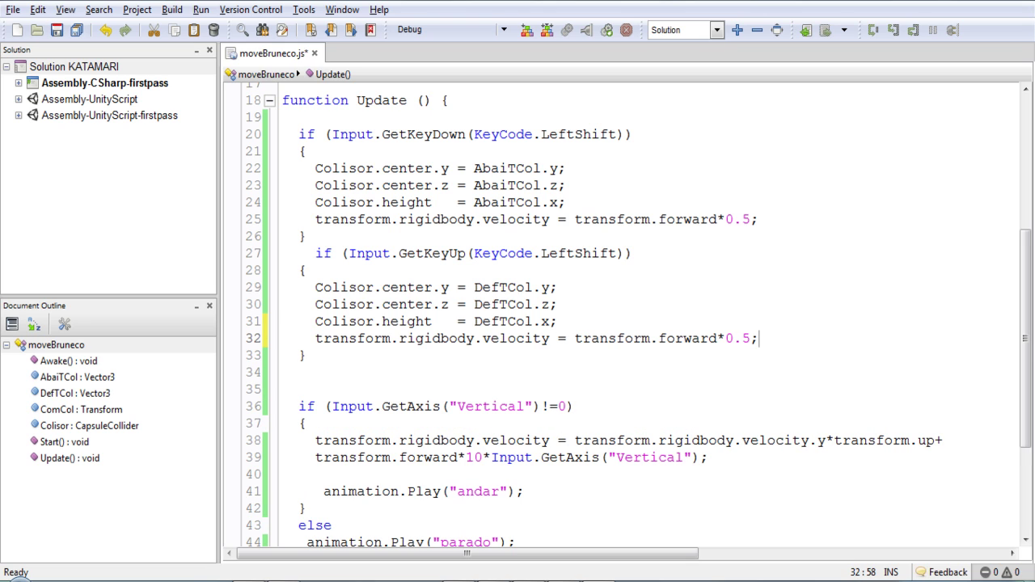
- Save the moveBruneco script, switch to Unity and run the game to test the velocity lines
{"action": "key", "text": "ctrl+s"}
{"action": "key", "text": "alt+Tab"}
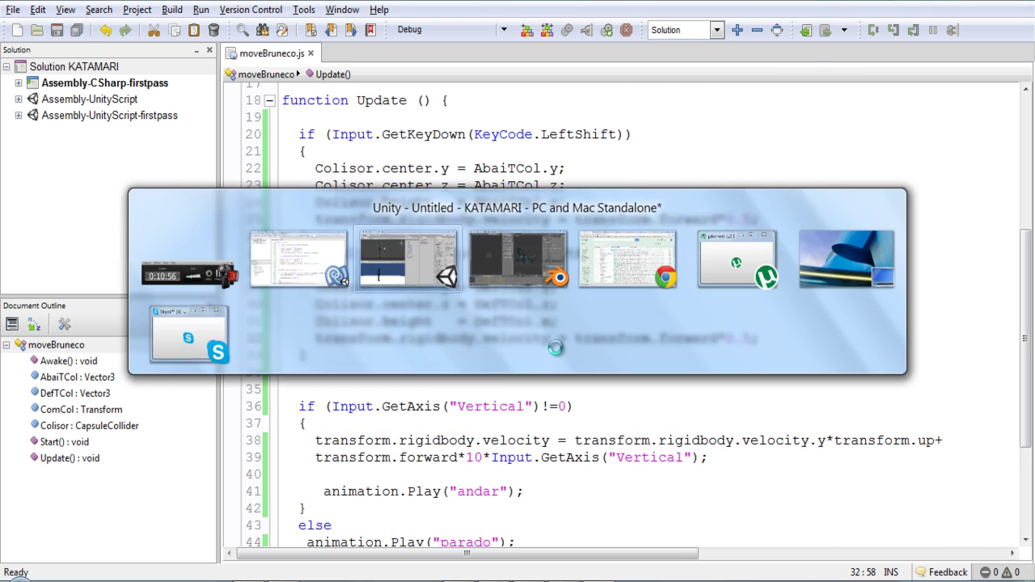
{"action": "left_click", "coordinate": [490, 30]}
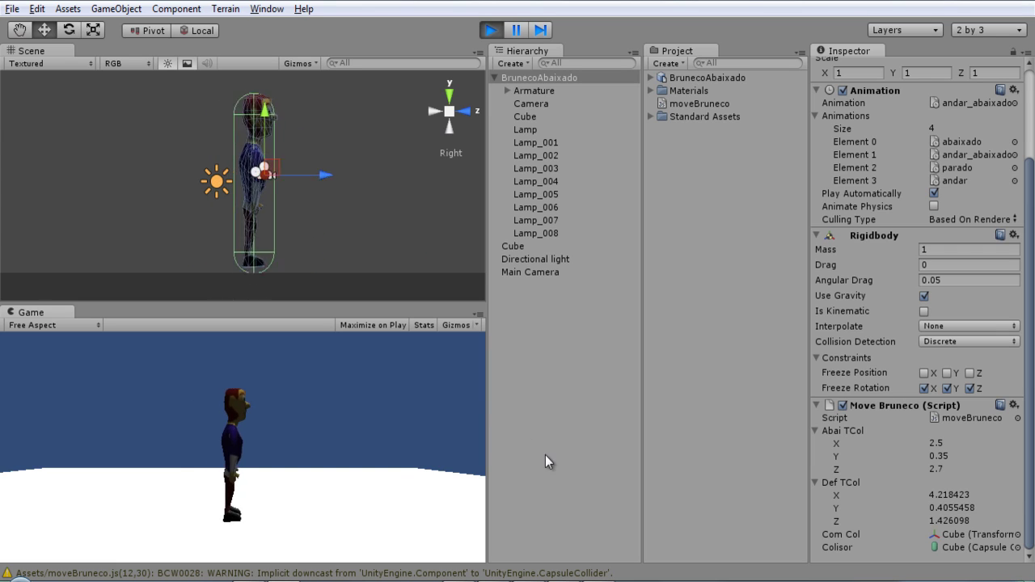
- Switch to MonoDevelop, comment out the velocity line in the GetKeyDown block with // and save the script
{"action": "key", "text": "alt+Tab"}
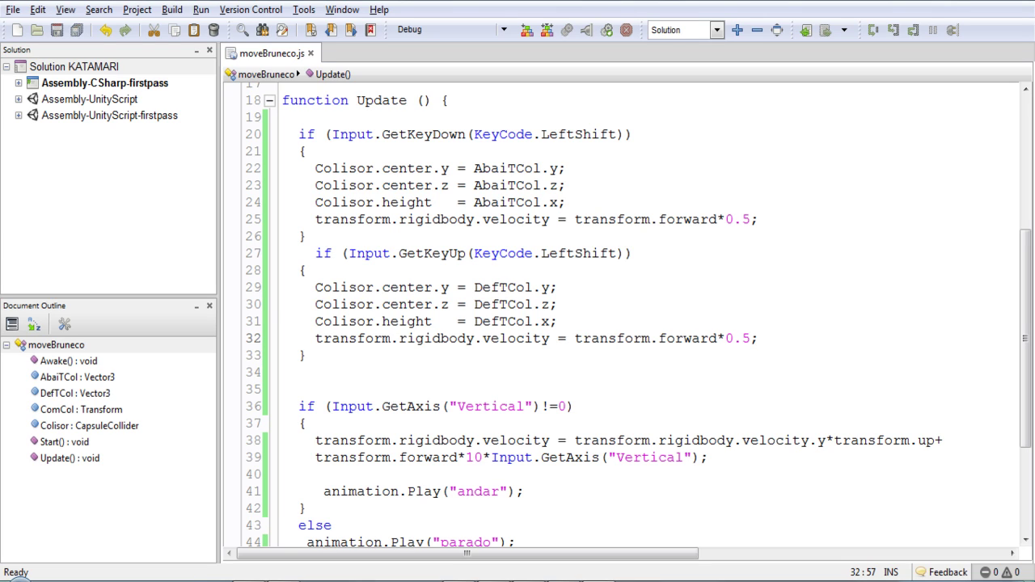
{"action": "left_click", "coordinate": [308, 221]}
{"action": "type", "text": "//"}
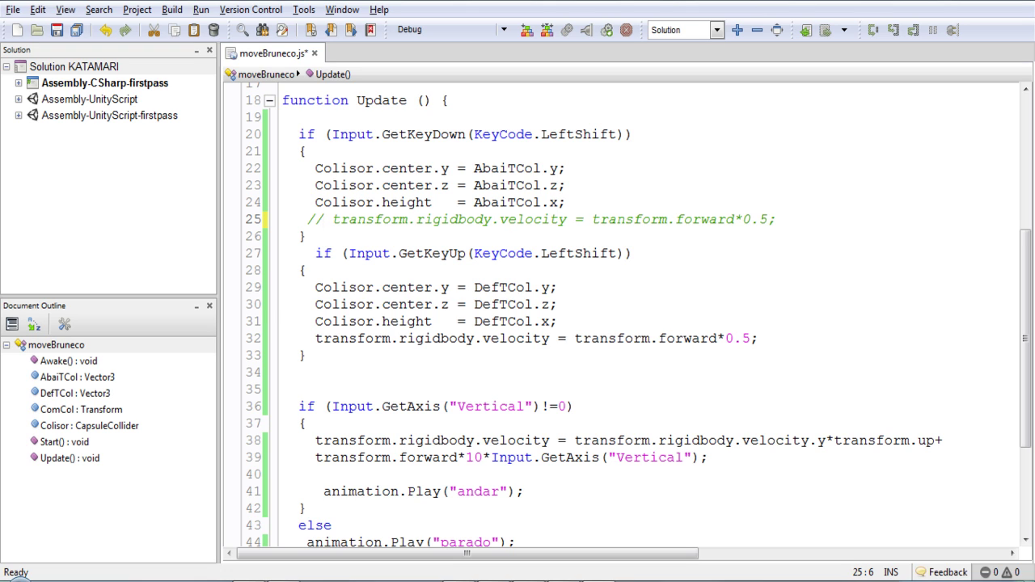
{"action": "key", "text": "ctrl+s"}
- Switch to Unity, restart the game and test how the capsule collider behaves during crouching
{"action": "key", "text": "alt+Tab"}
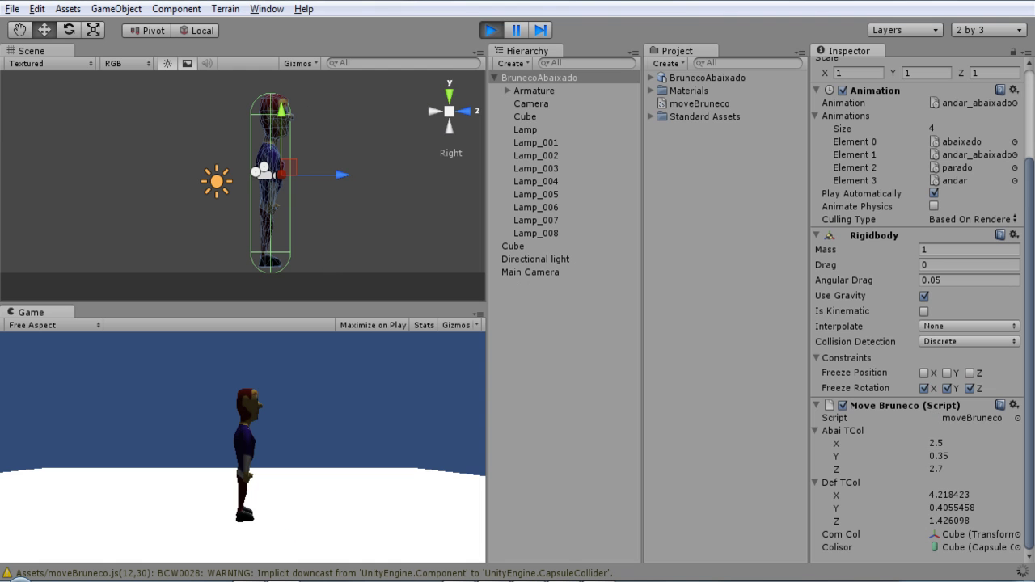
{"action": "left_click", "coordinate": [489, 33]}
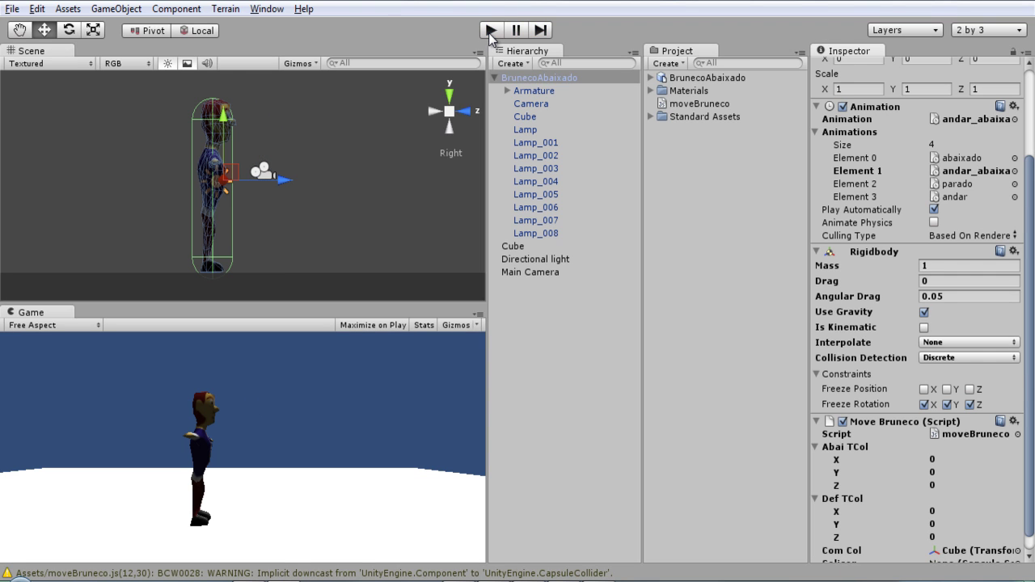
{"action": "key", "text": "ctrl+p"}
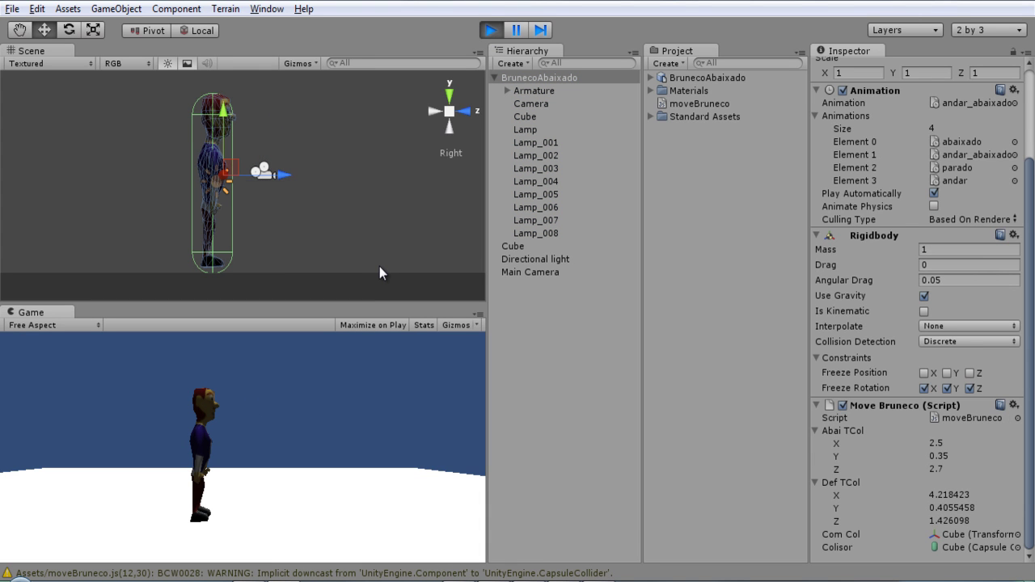
{"action": "key", "text": "Down"}
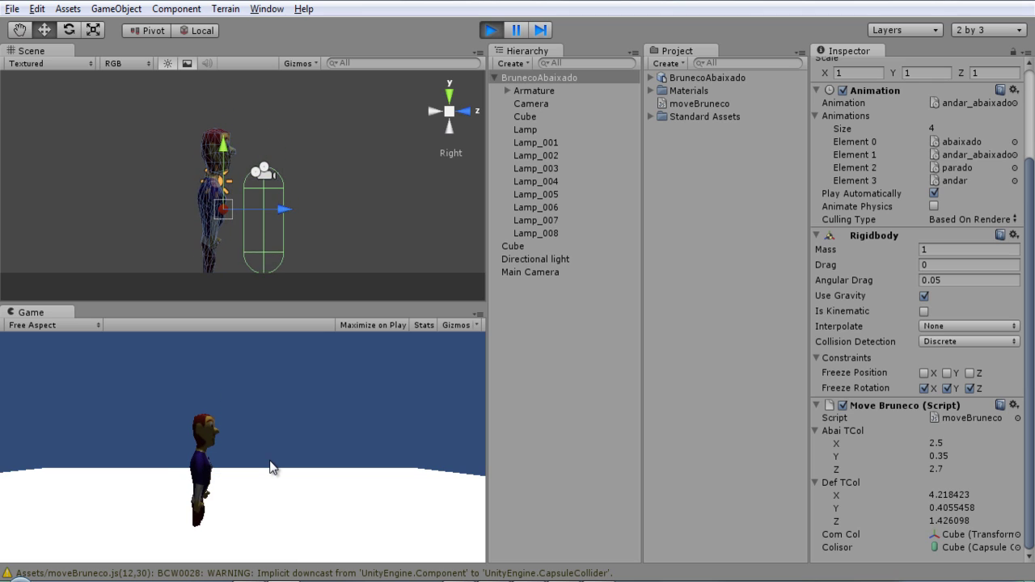
{"action": "key", "text": "Down"}
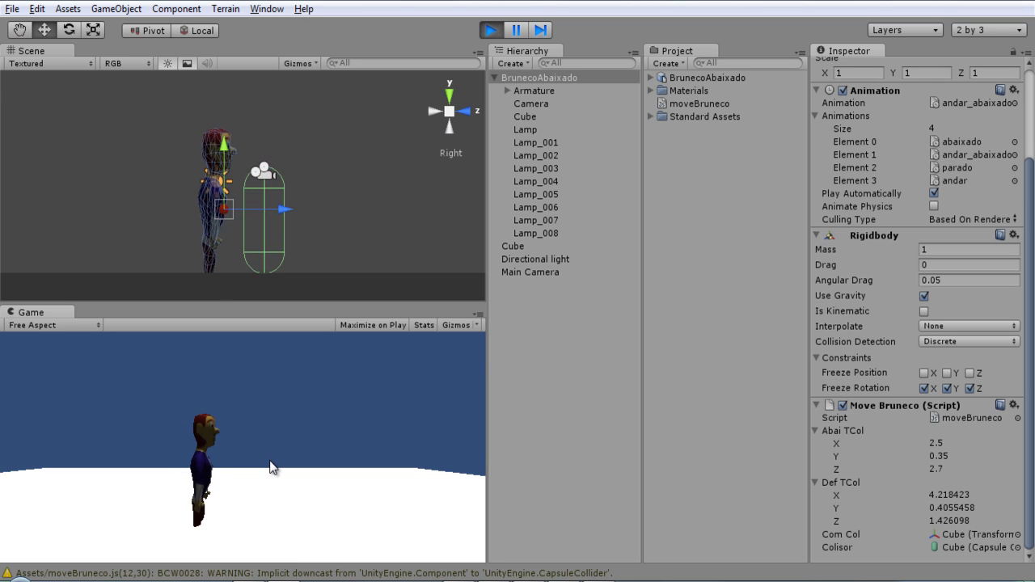
{"action": "key", "text": "Down"}
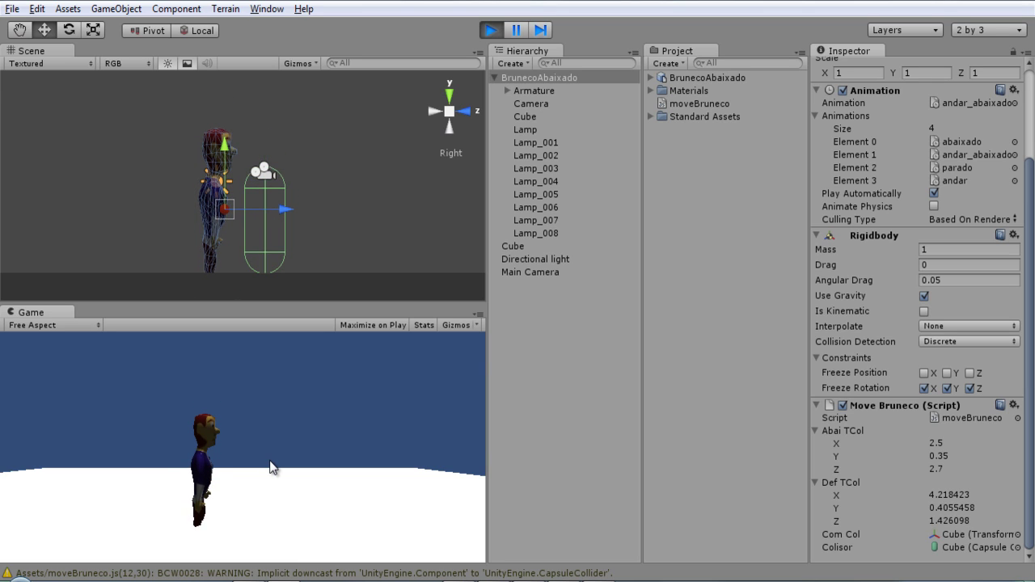
{"action": "key", "text": "Down"}
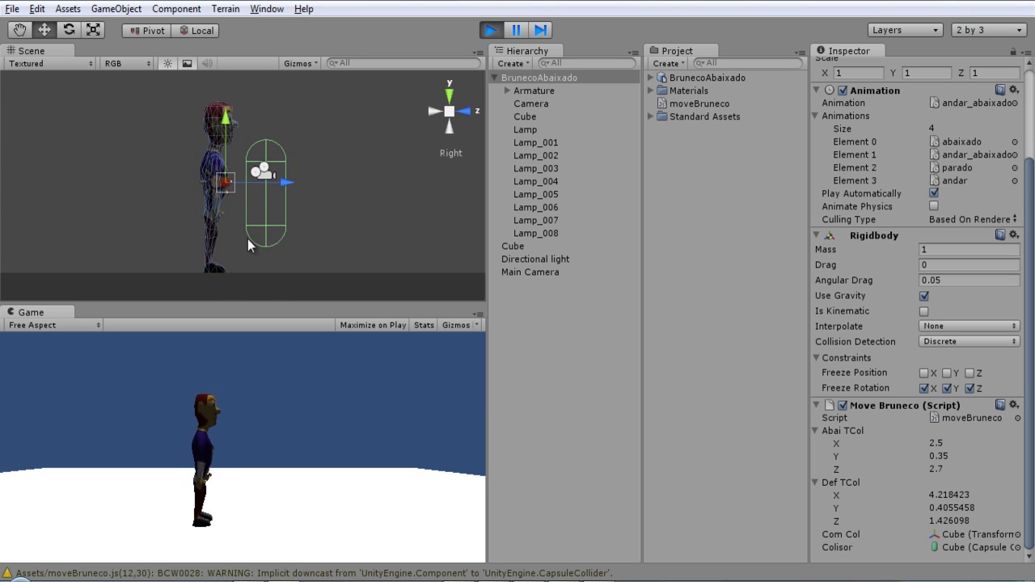
- Restart the game with the character's Transform values in view, check its Y position while crouching, and stop the game
{"action": "key", "text": "Down"}
{"action": "left_click", "coordinate": [491, 29]}
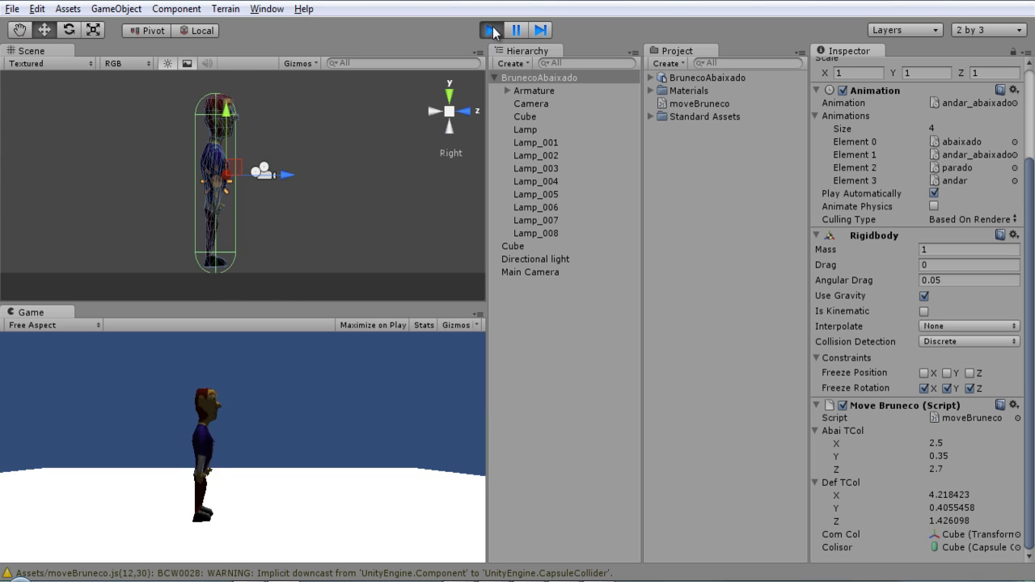
{"action": "key", "text": "alt+Tab"}
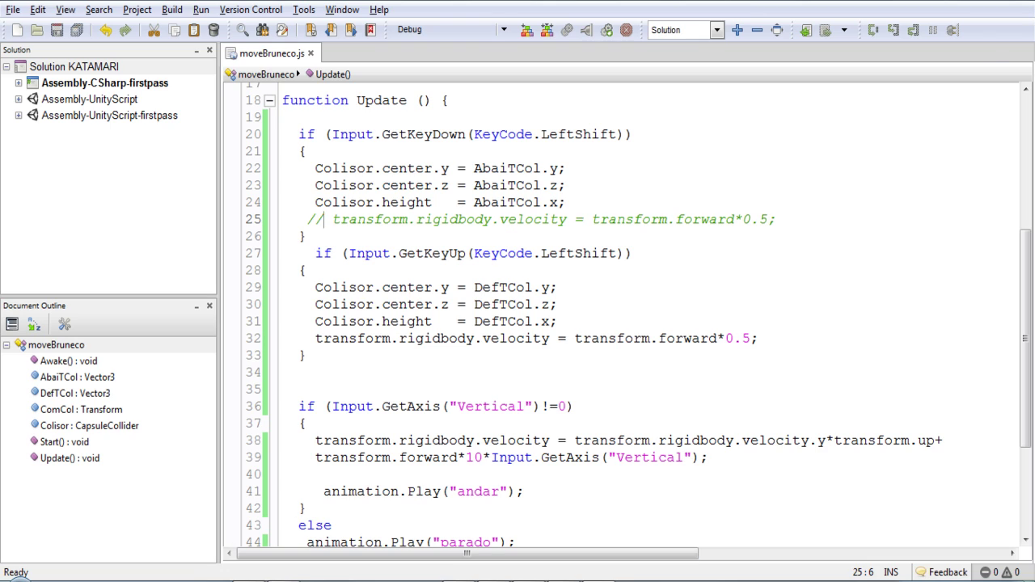
{"action": "key", "text": "alt+Tab"}
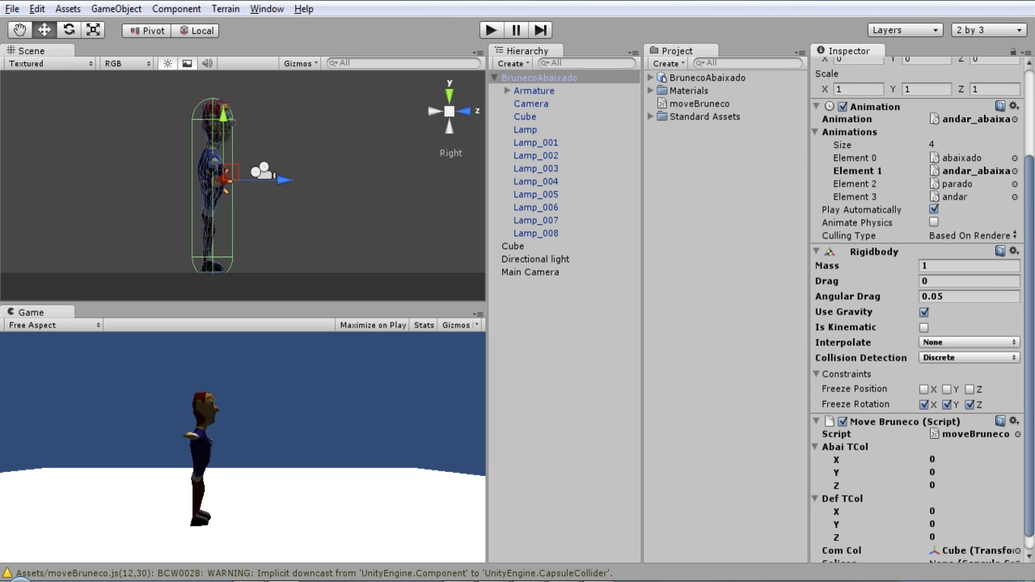
{"action": "scroll", "coordinate": [982, 129], "scroll_direction": "up", "scroll_amount": 5}
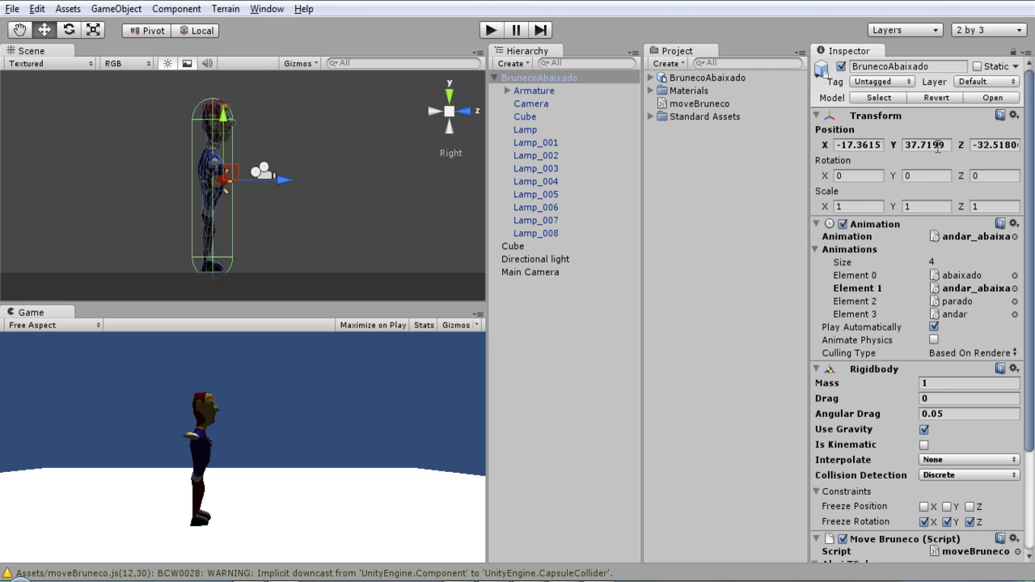
{"action": "left_click", "coordinate": [491, 30]}
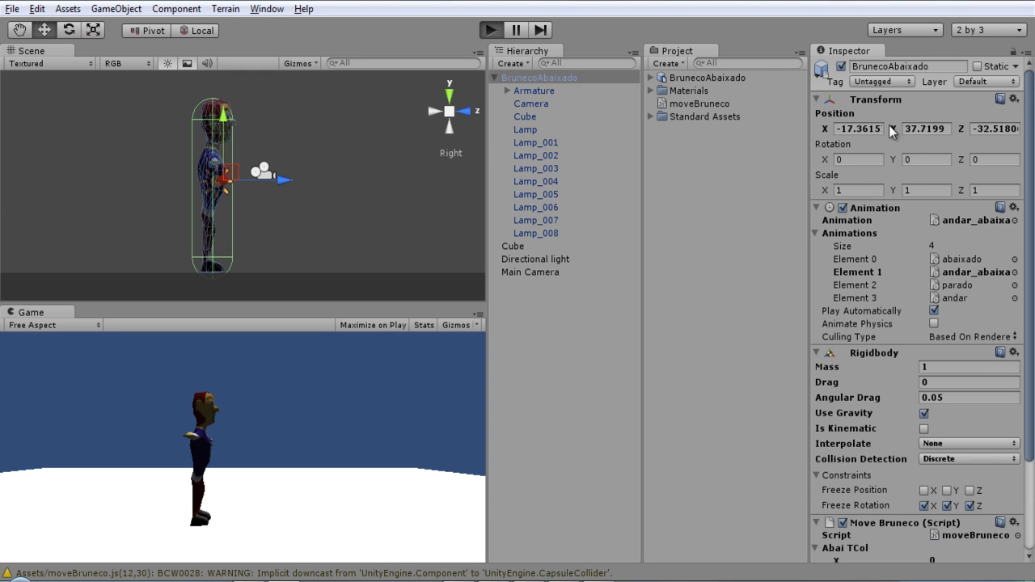
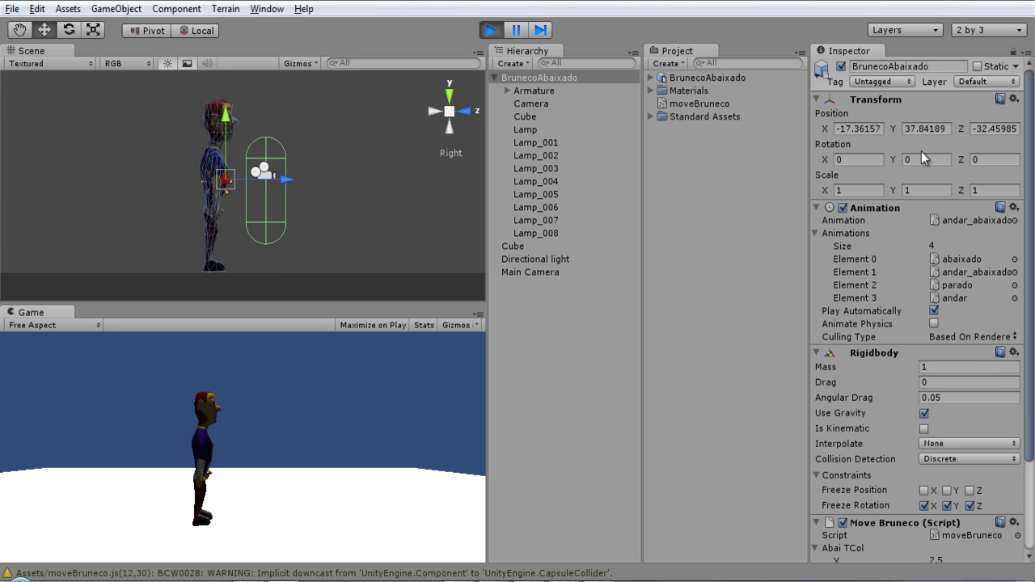
{"action": "left_click", "coordinate": [491, 31]}
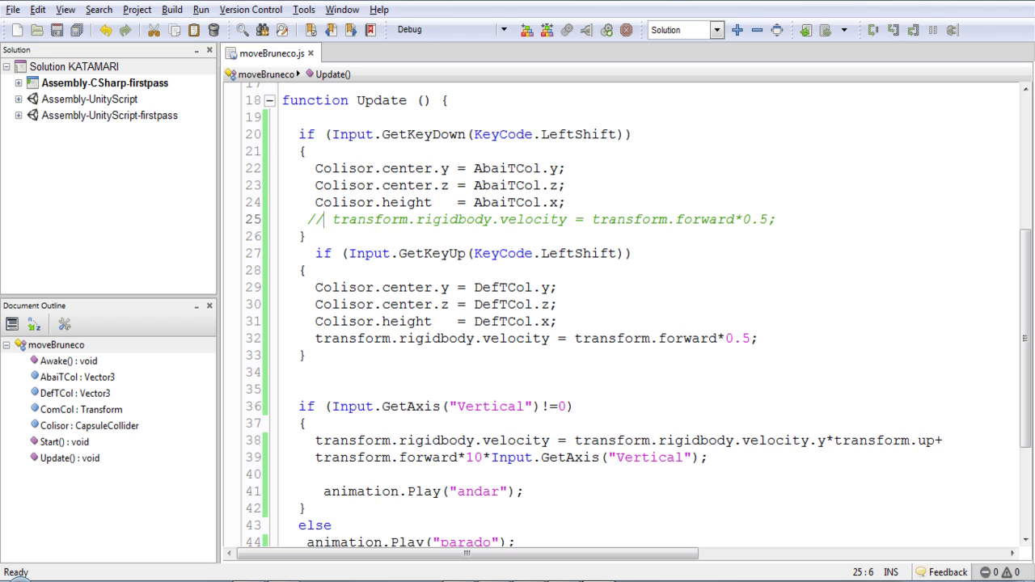
- In MonoDevelop, start a transform.position statement on a new line below Colisor.height in the GetKeyDown block
{"action": "scroll", "coordinate": [482, 345], "scroll_direction": "up", "scroll_amount": 6}
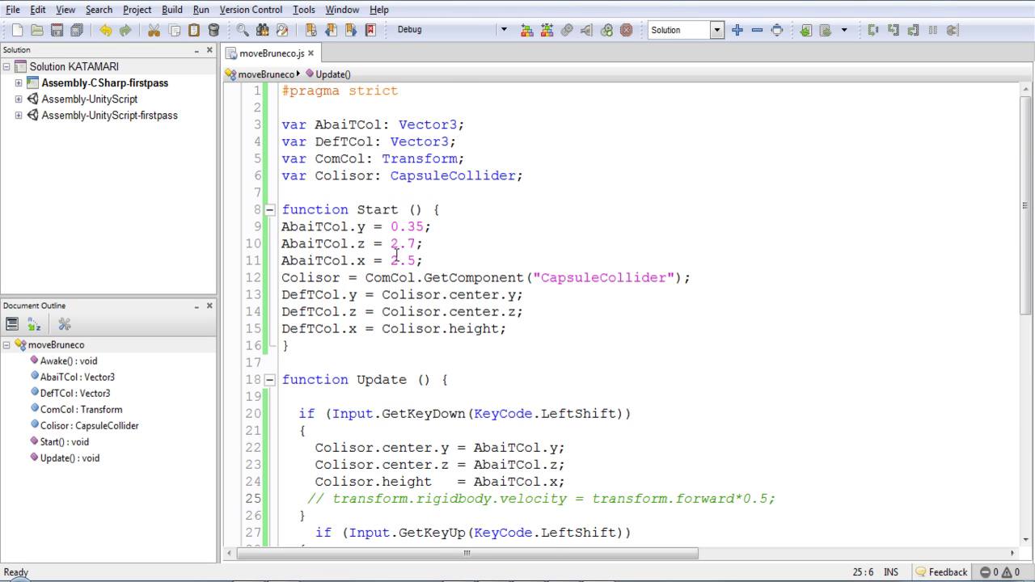
{"action": "double_click", "coordinate": [413, 227]}
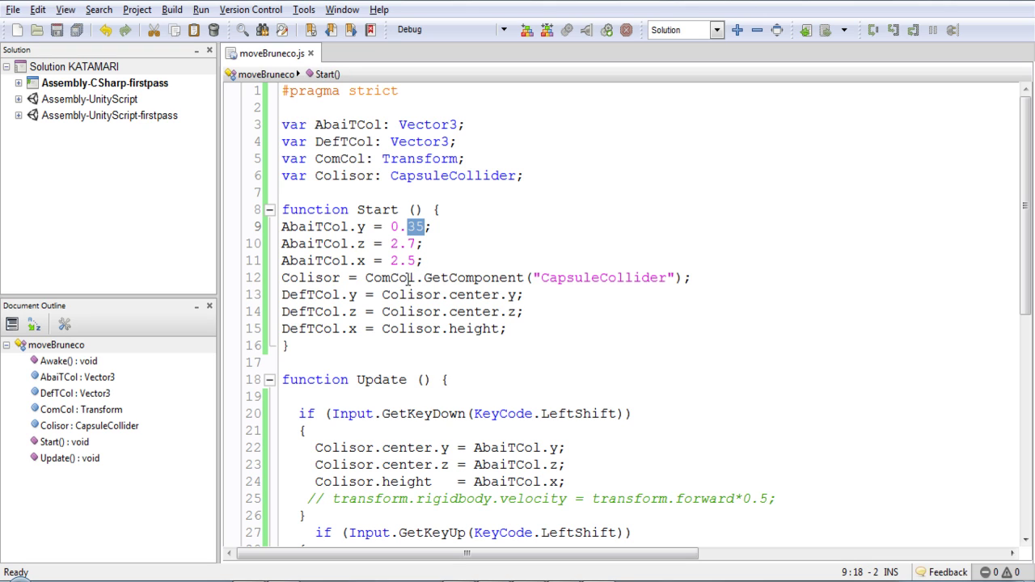
{"action": "scroll", "coordinate": [492, 388], "scroll_direction": "down", "scroll_amount": 1}
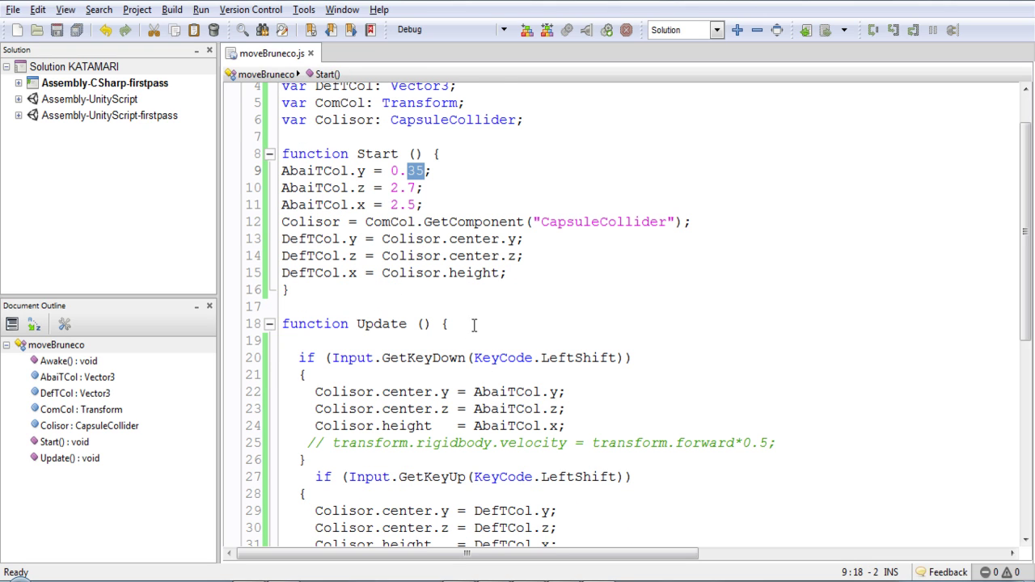
{"action": "scroll", "coordinate": [420, 393], "scroll_direction": "down", "scroll_amount": 2}
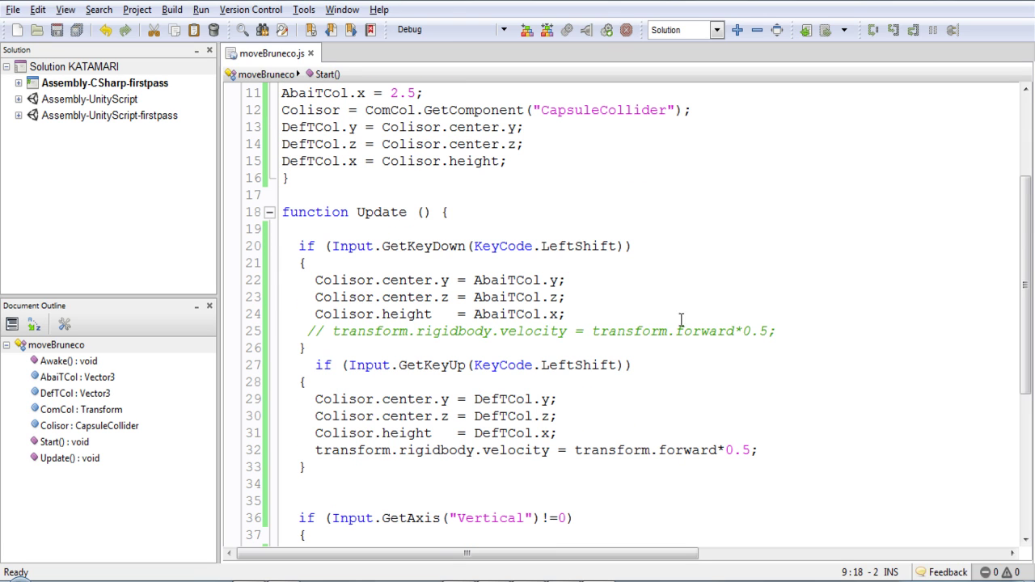
{"action": "left_click", "coordinate": [630, 319]}
{"action": "key", "text": "Return"}
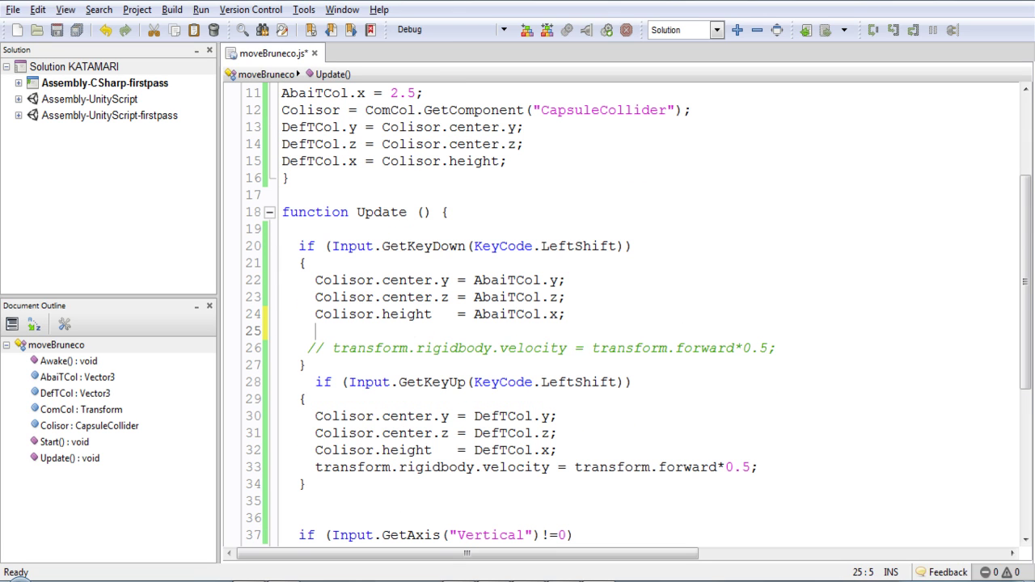
{"action": "type", "text": "tr"}
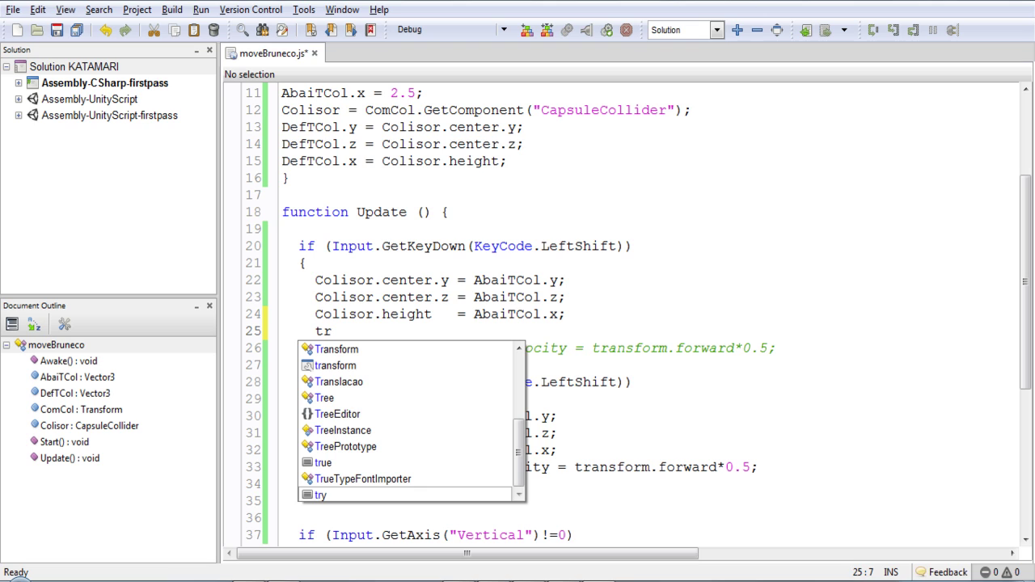
{"action": "key", "text": "Up"}
{"action": "key", "text": "Up"}
{"action": "key", "text": "Up"}
{"action": "key", "text": "Up"}
{"action": "key", "text": "Up"}
{"action": "key", "text": "Up"}
{"action": "key", "text": "Up"}
{"action": "key", "text": "Up"}
{"action": "key", "text": "Return"}
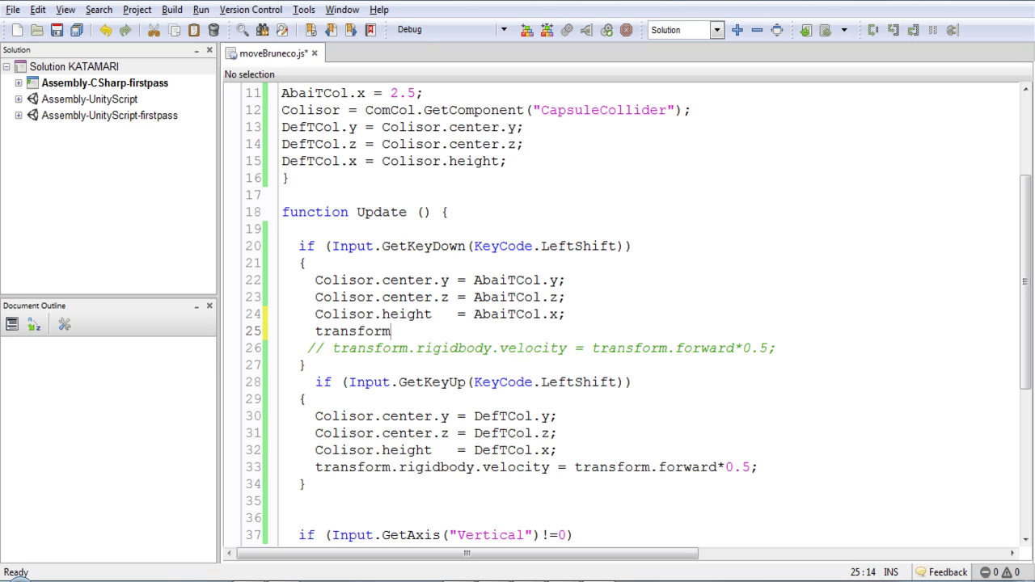
{"action": "type", "text": ".p"}
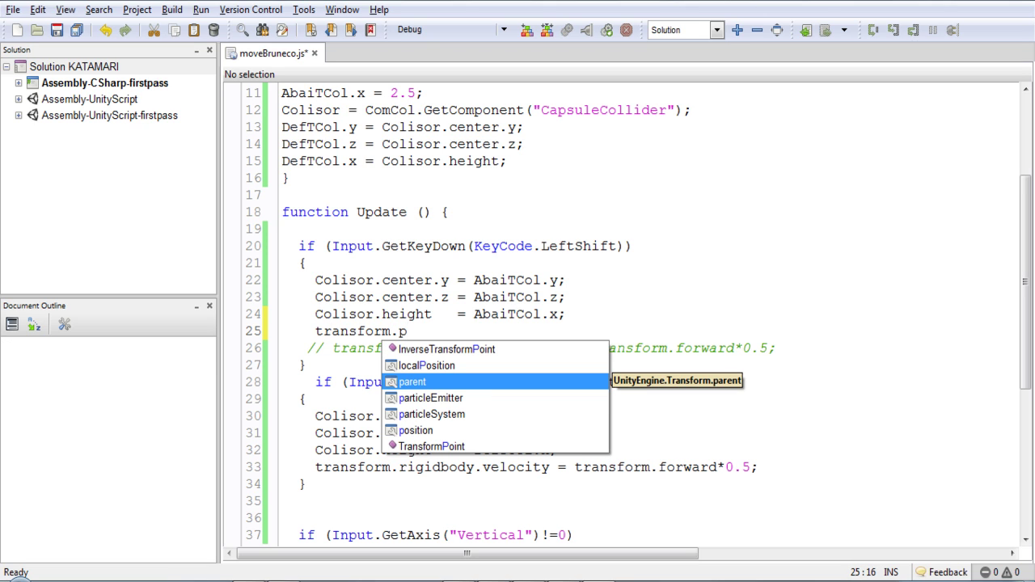
{"action": "type", "text": "o"}
{"action": "key", "text": "Return"}
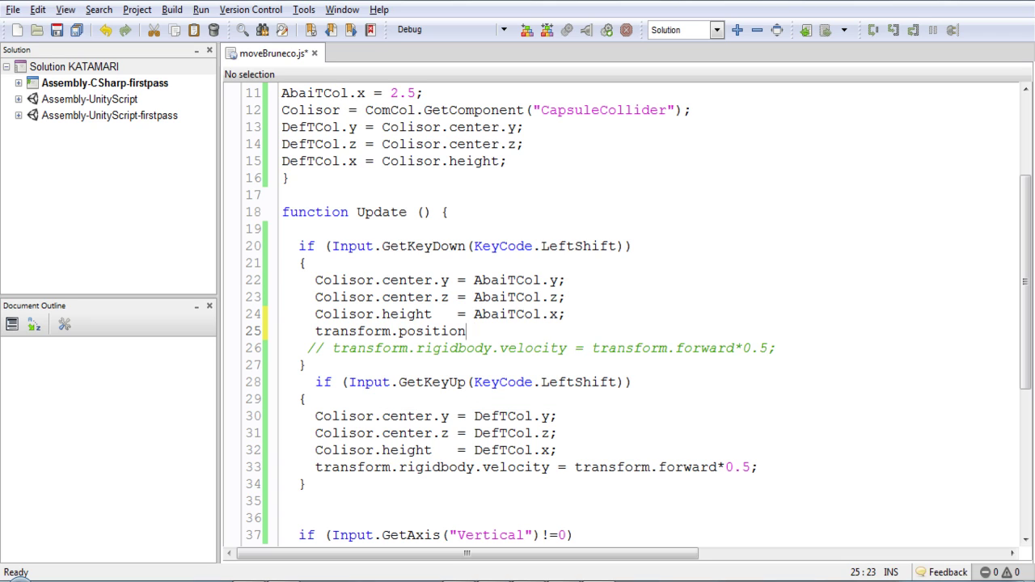
- Assign transform.up* to transform.position on the new line, reusing a copy of the transform. prefix
{"action": "type", "text": "="}
{"action": "left_click_drag", "start_coordinate": [400, 331], "coordinate": [315, 332]}
{"action": "key", "text": "ctrl+c"}
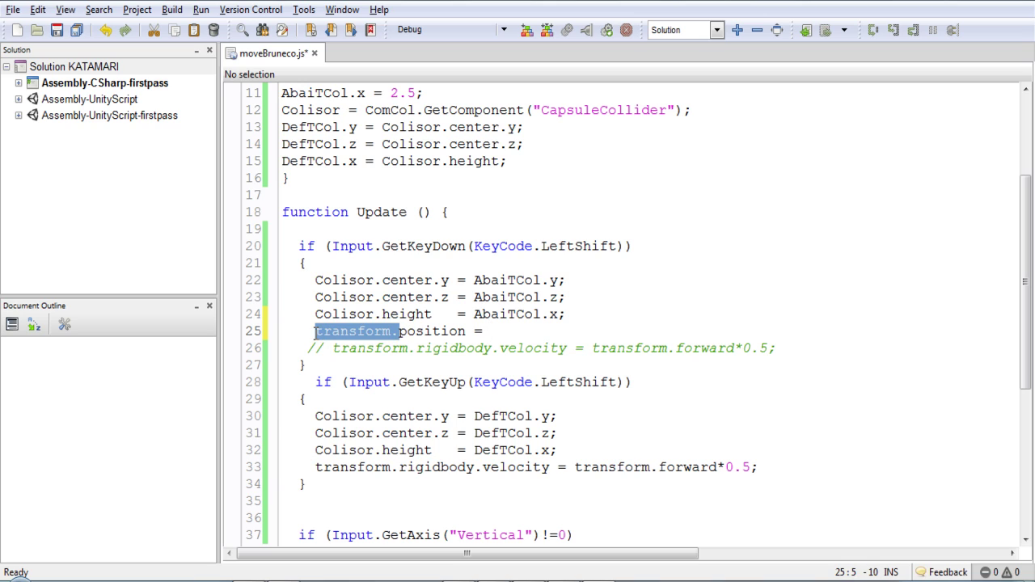
{"action": "left_click", "coordinate": [484, 331]}
{"action": "key", "text": "ctrl+v"}
{"action": "type", "text": "up"}
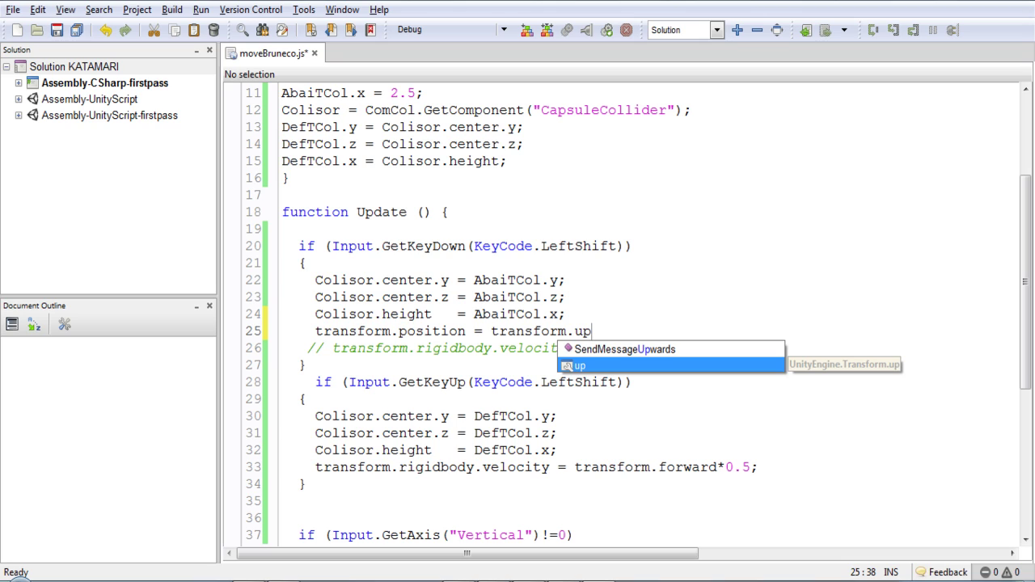
{"action": "type", "text": "*"}
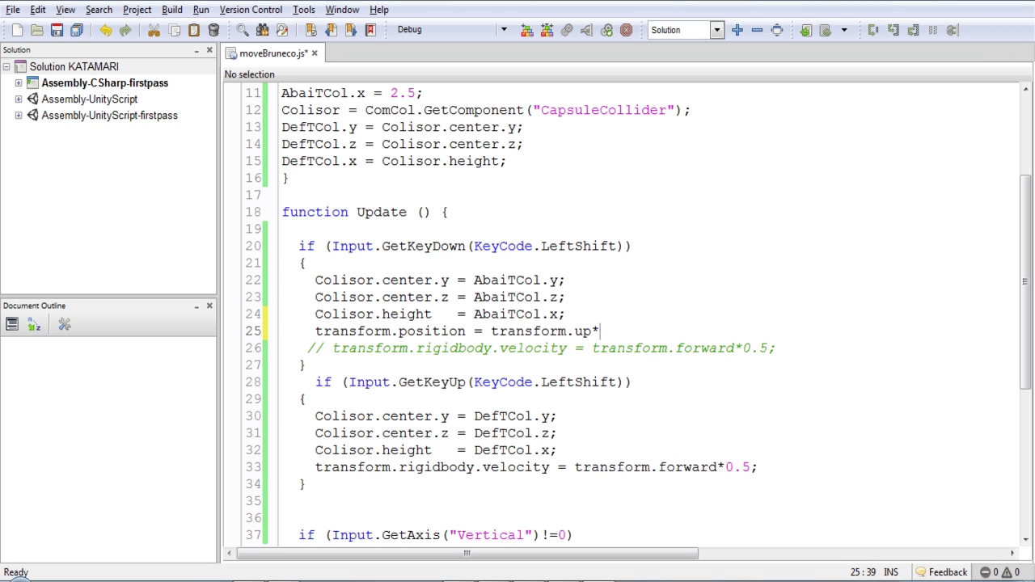
- Insert a copy of transform.position followed by + before transform.up in the assignment
{"action": "left_click", "coordinate": [550, 330]}
{"action": "key", "text": "shift+Left"}
{"action": "key", "text": "shift+Left"}
{"action": "key", "text": "shift+Left"}
{"action": "key", "text": "shift+Left"}
{"action": "key", "text": "shift+Left"}
{"action": "key", "text": "shift+Left"}
{"action": "key", "text": "shift+Left"}
{"action": "key", "text": "shift+Left"}
{"action": "key", "text": "shift+Left"}
{"action": "key", "text": "shift+Left"}
{"action": "key", "text": "shift+Left"}
{"action": "key", "text": "shift+Left"}
{"action": "key", "text": "shift+Left"}
{"action": "key", "text": "shift+Left"}
{"action": "key", "text": "shift+Left"}
{"action": "key", "text": "shift+Left"}
{"action": "key", "text": "shift+Left"}
{"action": "key", "text": "shift+Left"}
{"action": "key", "text": "ctrl+c"}
{"action": "key", "text": "Right"}
{"action": "key", "text": "Right"}
{"action": "key", "text": "Right"}
{"action": "key", "text": "Right"}
{"action": "key", "text": "Right"}
{"action": "key", "text": "Right"}
{"action": "key", "text": "Right"}
{"action": "key", "text": "Right"}
{"action": "key", "text": "Right"}
{"action": "key", "text": "Right"}
{"action": "key", "text": "Right"}
{"action": "key", "text": "Right"}
{"action": "key", "text": "Right"}
{"action": "key", "text": "Right"}
{"action": "key", "text": "Right"}
{"action": "key", "text": "Right"}
{"action": "key", "text": "Right"}
{"action": "key", "text": "Right"}
{"action": "key", "text": "Right"}
{"action": "key", "text": "Right"}
{"action": "key", "text": "ctrl+v"}
{"action": "type", "text": "+"}
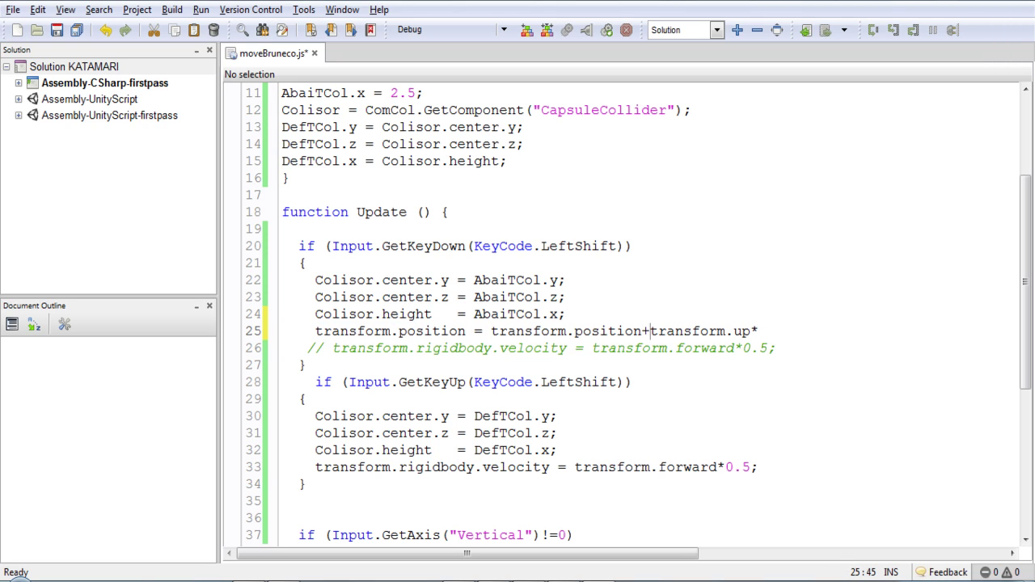
- Complete the position line with the multiplier -0.7 and a semicolon, and save the script
{"action": "key", "text": "Right"}
{"action": "key", "text": "Right"}
{"action": "type", "text": "0.7"}
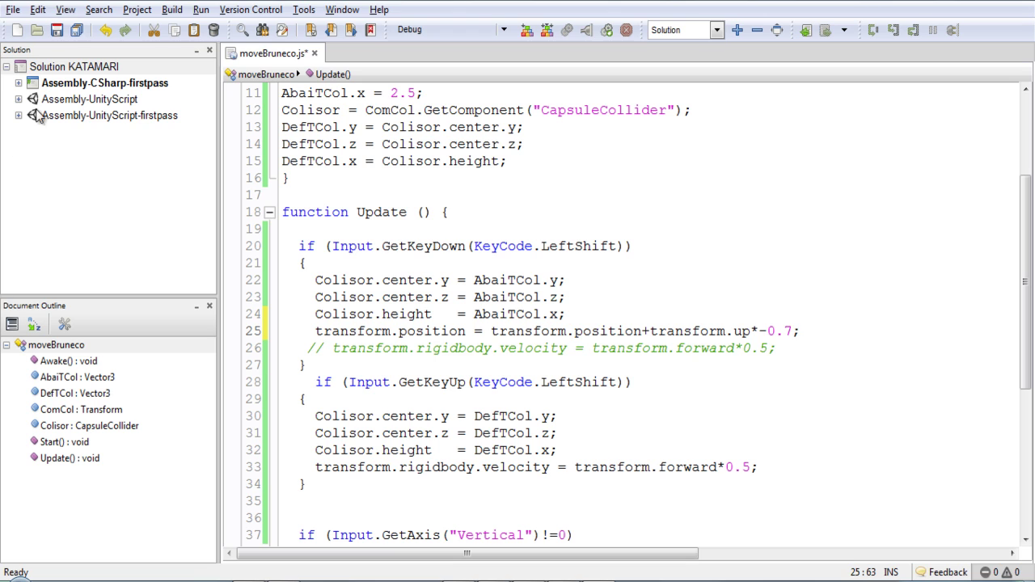
{"action": "left_click", "coordinate": [64, 29]}
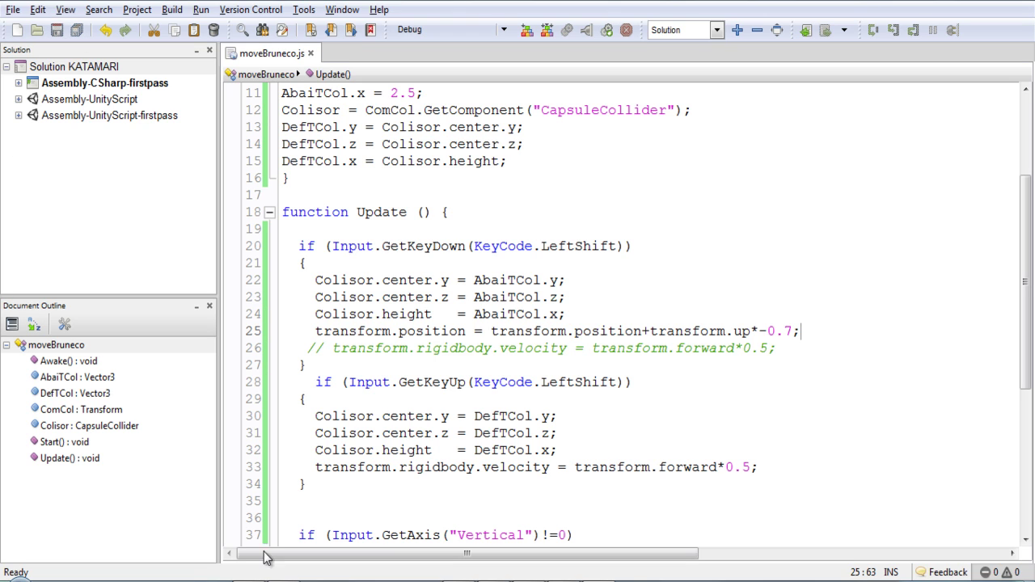
- Switch to Unity, run the game and crouch the character repeatedly to test the position offset
{"action": "key", "text": "alt+Tab"}
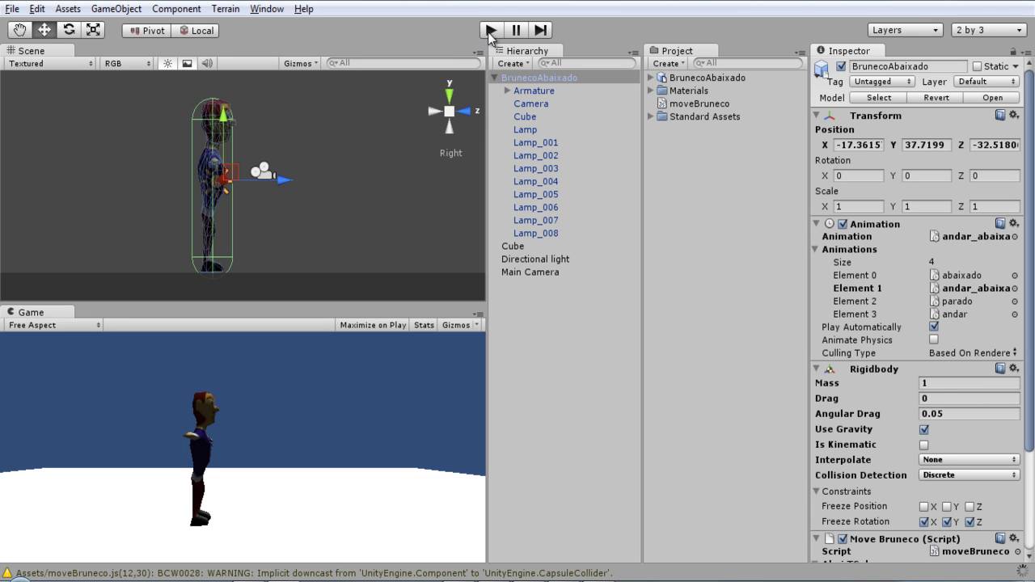
{"action": "left_click", "coordinate": [489, 31]}
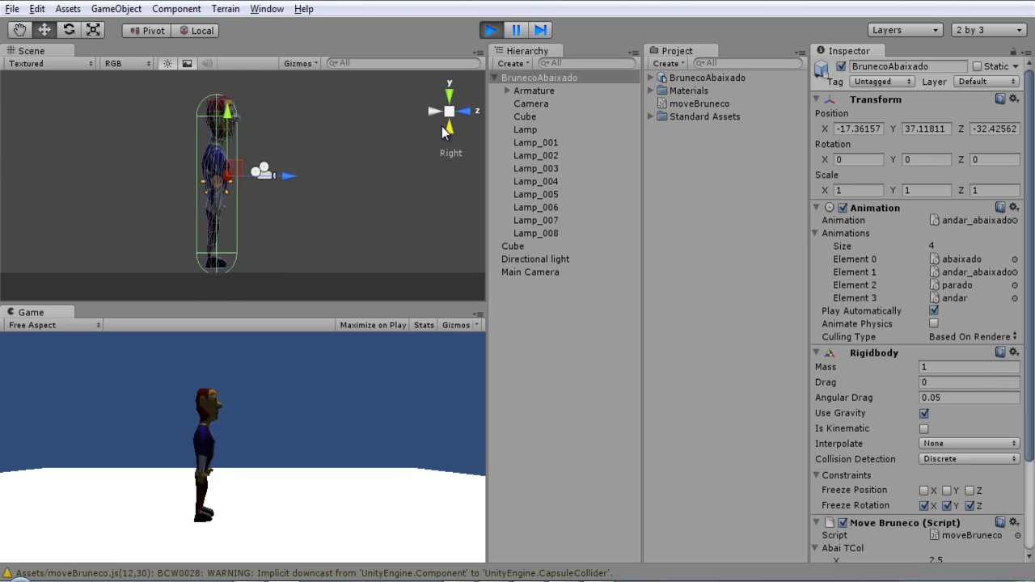
{"action": "key", "text": "shift"}
{"action": "key", "text": "shift"}
{"action": "key", "text": "shift"}
{"action": "key", "text": "shift"}
{"action": "key", "text": "shift"}
{"action": "left_click", "coordinate": [399, 208]}
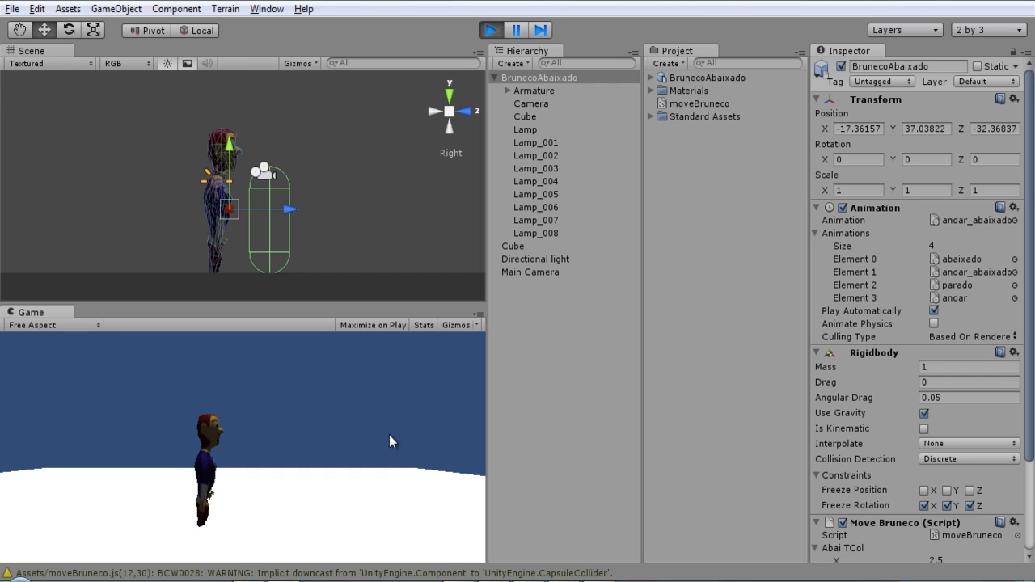
- Walk and turn the character in the running game to test its movement, and stop the game
{"action": "key", "text": "Up"}
{"action": "key", "text": "Right"}
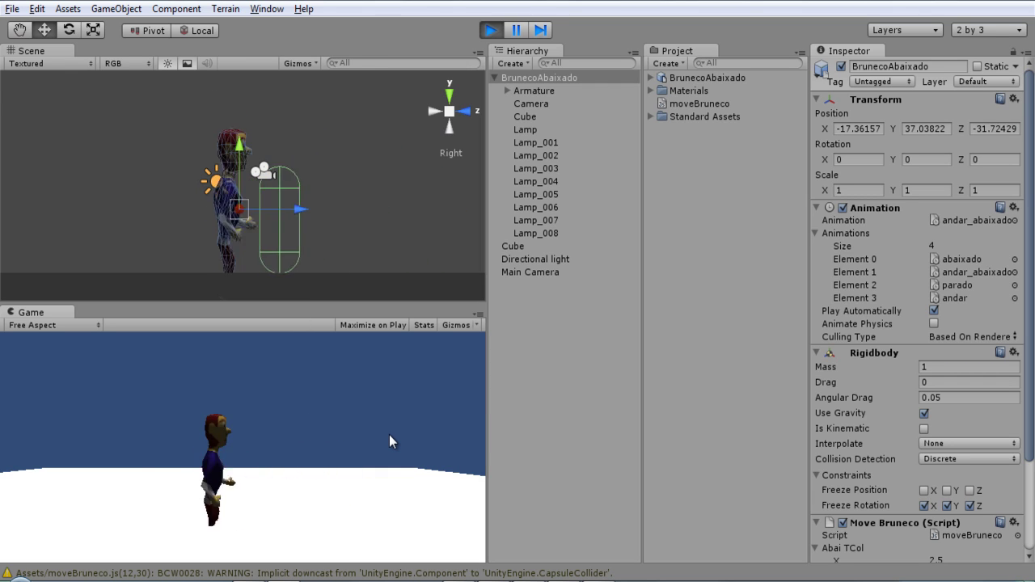
{"action": "key", "text": "Right"}
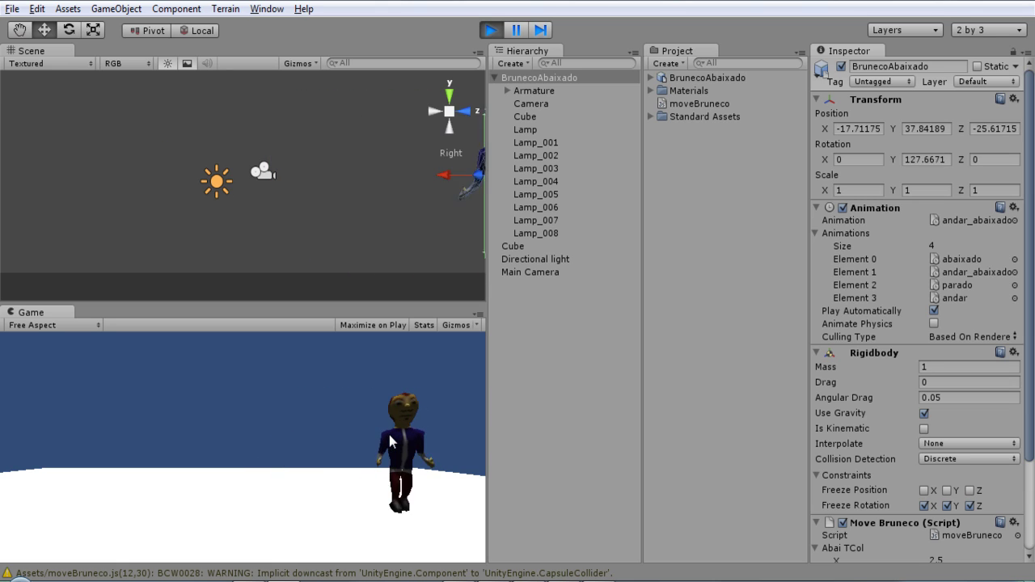
{"action": "left_click", "coordinate": [490, 37]}
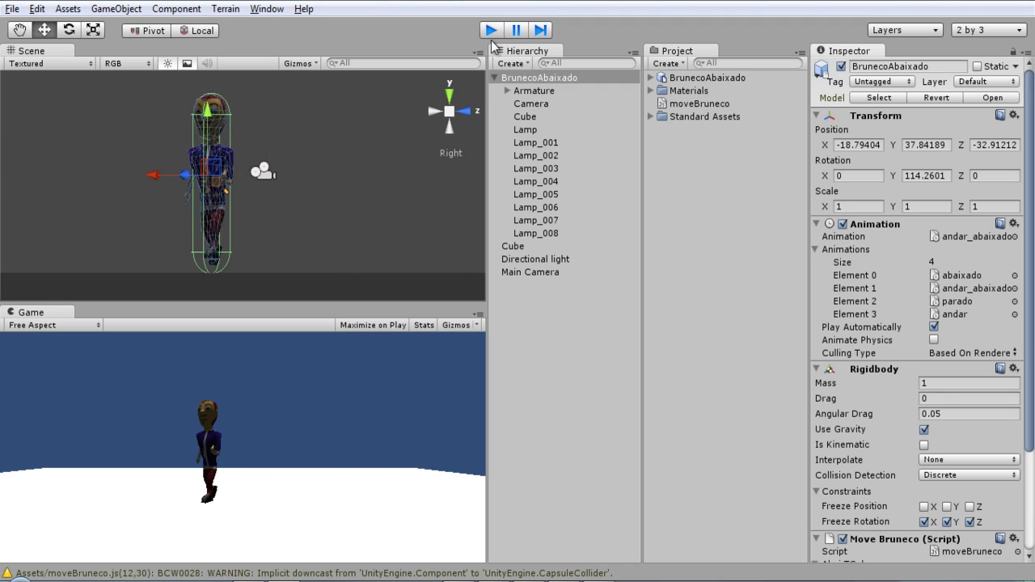
- In MonoDevelop, copy the GetKeyDown LeftShift condition with its opening brace to above animation.Play("andar") in the Vertical block
{"action": "key", "text": "alt+Tab"}
{"action": "scroll", "coordinate": [404, 509], "scroll_direction": "down", "scroll_amount": 5}
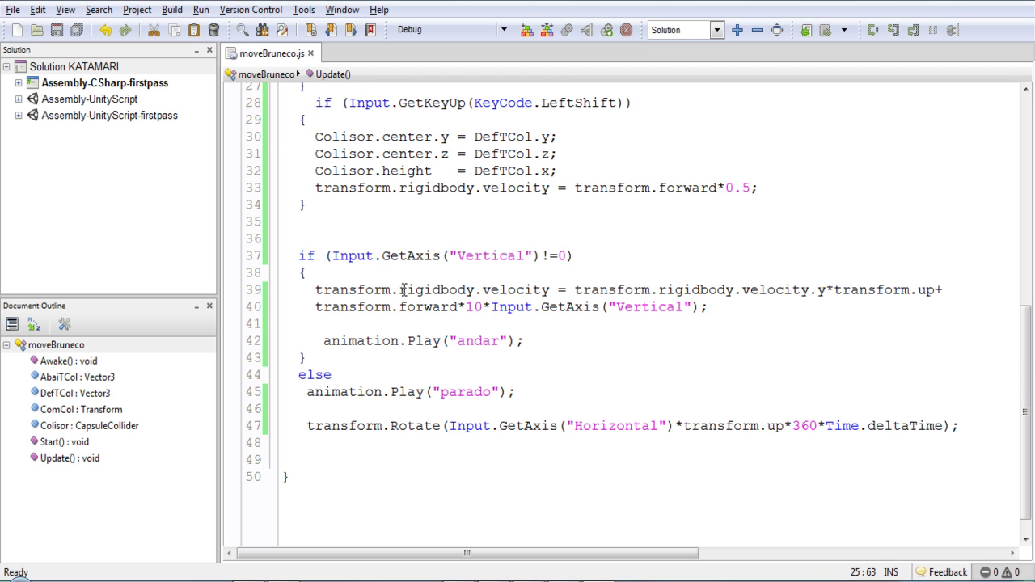
{"action": "scroll", "coordinate": [402, 289], "scroll_direction": "up", "scroll_amount": 3}
{"action": "scroll", "coordinate": [428, 300], "scroll_direction": "up", "scroll_amount": 1}
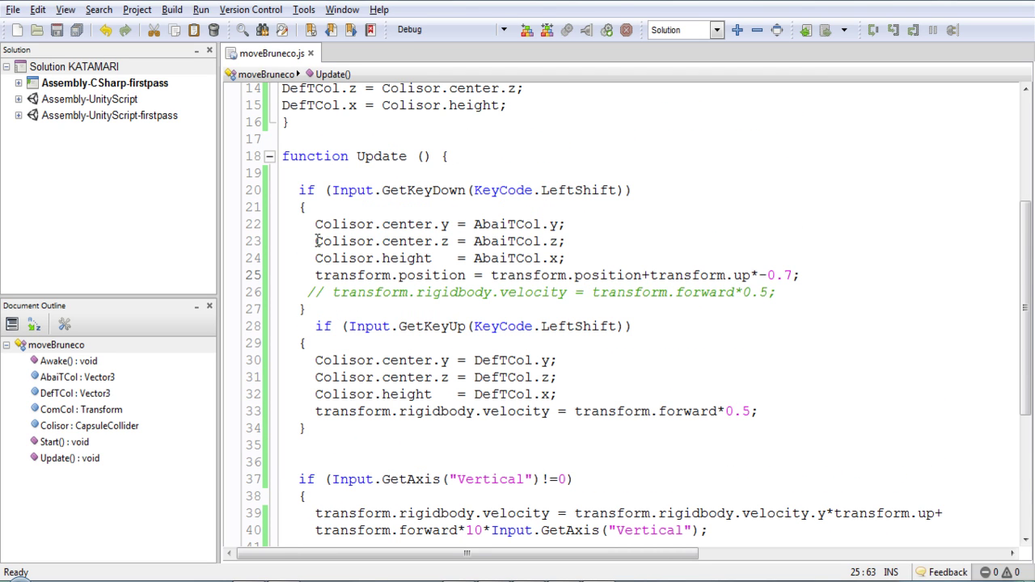
{"action": "left_click_drag", "start_coordinate": [308, 207], "coordinate": [290, 192]}
{"action": "scroll", "coordinate": [360, 410], "scroll_direction": "down", "scroll_amount": 5}
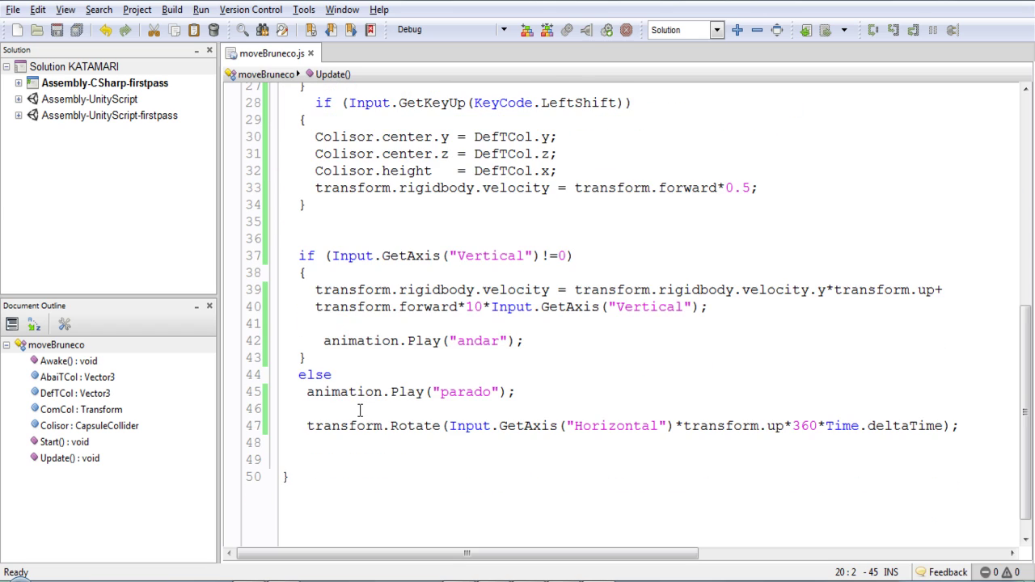
{"action": "left_click", "coordinate": [320, 323]}
{"action": "key", "text": "ctrl+v"}
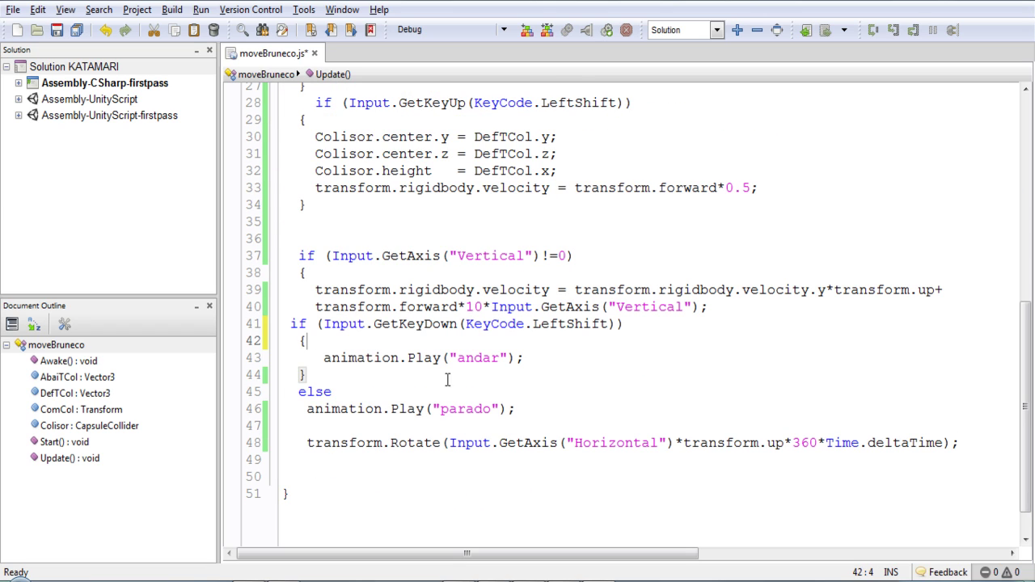
- Change GetKeyDown to GetKey in the pasted LeftShift condition and indent the condition to line up with its opening brace
{"action": "left_click", "coordinate": [466, 325]}
{"action": "key", "text": "shift+Left"}
{"action": "key", "text": "shift+Left"}
{"action": "key", "text": "shift+Left"}
{"action": "key", "text": "Right"}
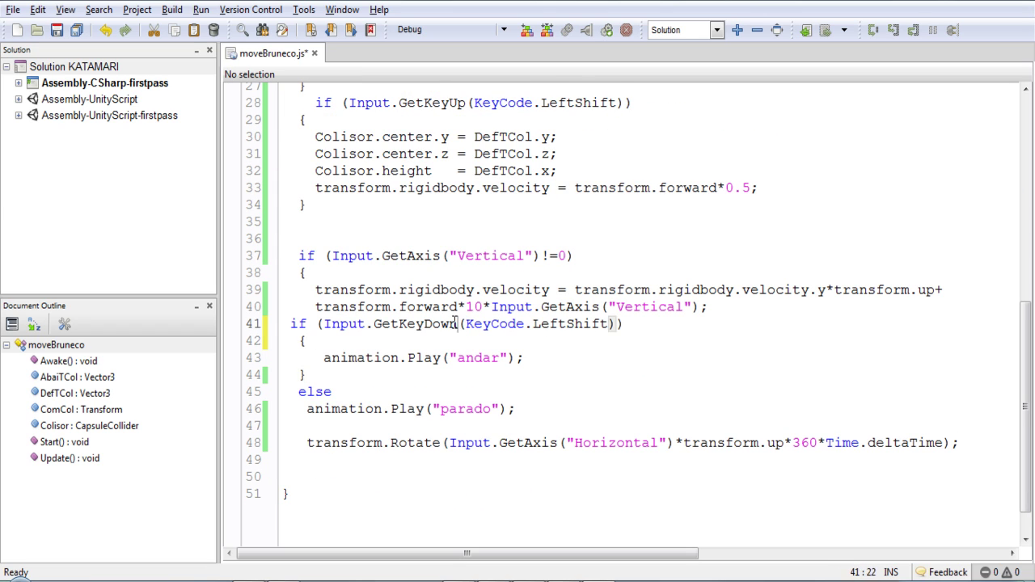
{"action": "key", "text": "shift+Left"}
{"action": "key", "text": "shift+Left"}
{"action": "key", "text": "shift+Left"}
{"action": "key", "text": "shift+Left"}
{"action": "key", "text": "BackSpace"}
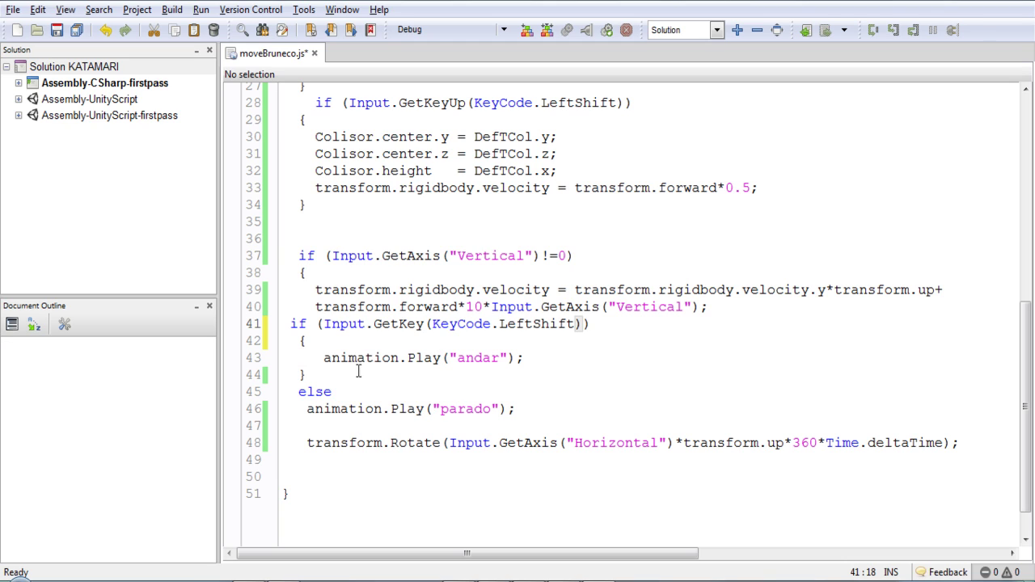
{"action": "left_click", "coordinate": [290, 325]}
{"action": "left_click", "coordinate": [293, 343]}
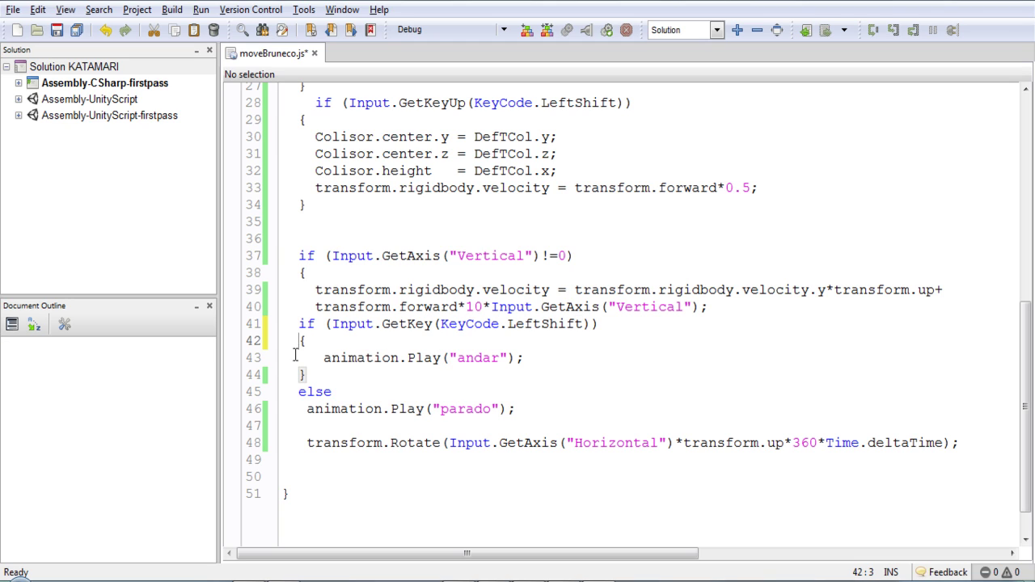
- Add an else branch playing "andar" after the LeftShift block, and close the Vertical block with a brace
{"action": "left_click", "coordinate": [295, 375]}
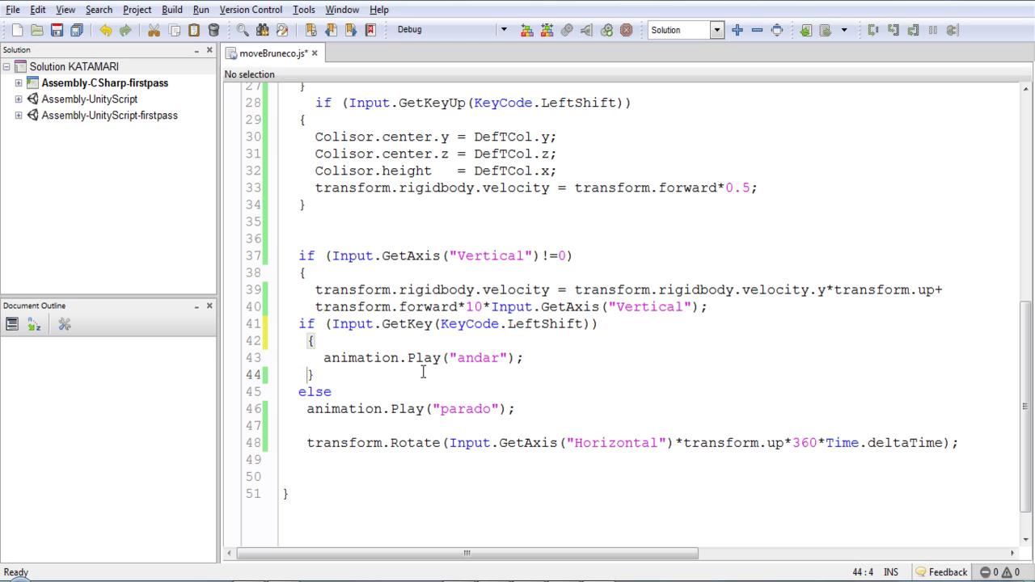
{"action": "left_click_drag", "start_coordinate": [526, 359], "coordinate": [323, 374]}
{"action": "key", "text": "ctrl+c"}
{"action": "left_click", "coordinate": [317, 375]}
{"action": "key", "text": "Return"}
{"action": "type", "text": "else"}
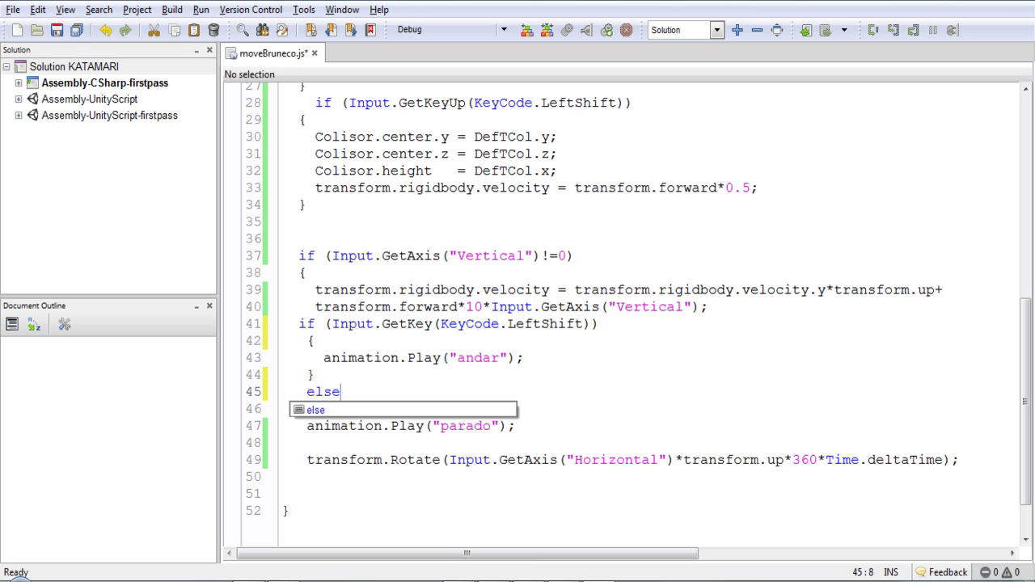
{"action": "key", "text": "Return"}
{"action": "key", "text": "ctrl+v"}
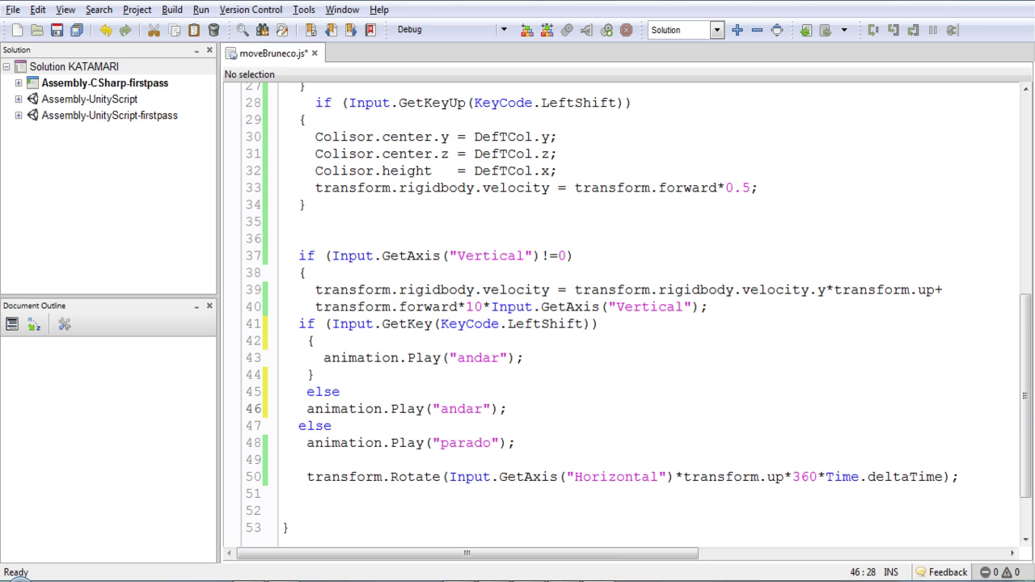
{"action": "key", "text": "Return"}
{"action": "type", "text": "}"}
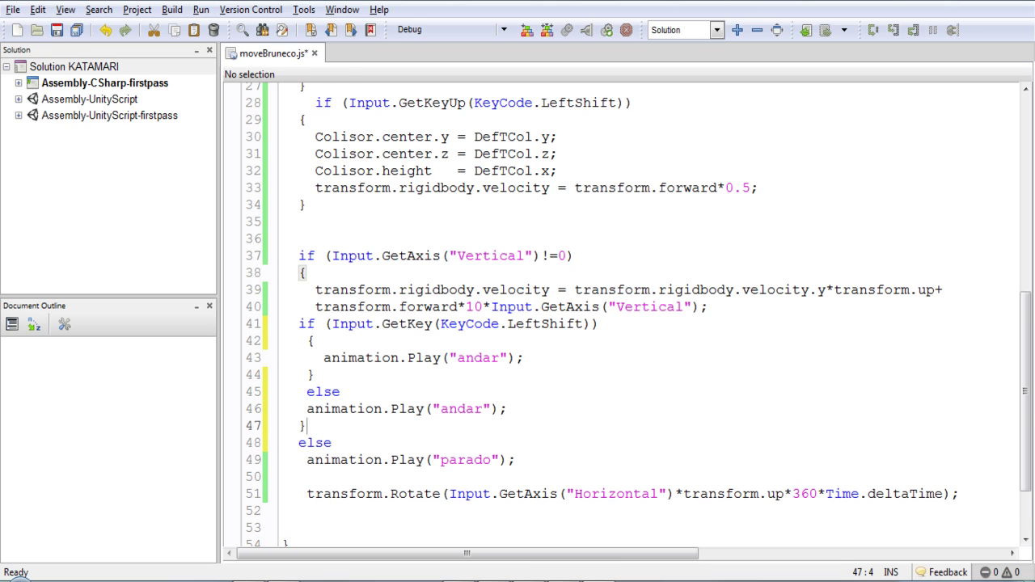
- Indent the nested LeftShift if/else block, its braces and the else animation.Play("andar") line within the Vertical block
{"action": "key", "text": "Up"}
{"action": "key", "text": "Up"}
{"action": "key", "text": "Up"}
{"action": "key", "text": "Up"}
{"action": "key", "text": "Up"}
{"action": "key", "text": "Up"}
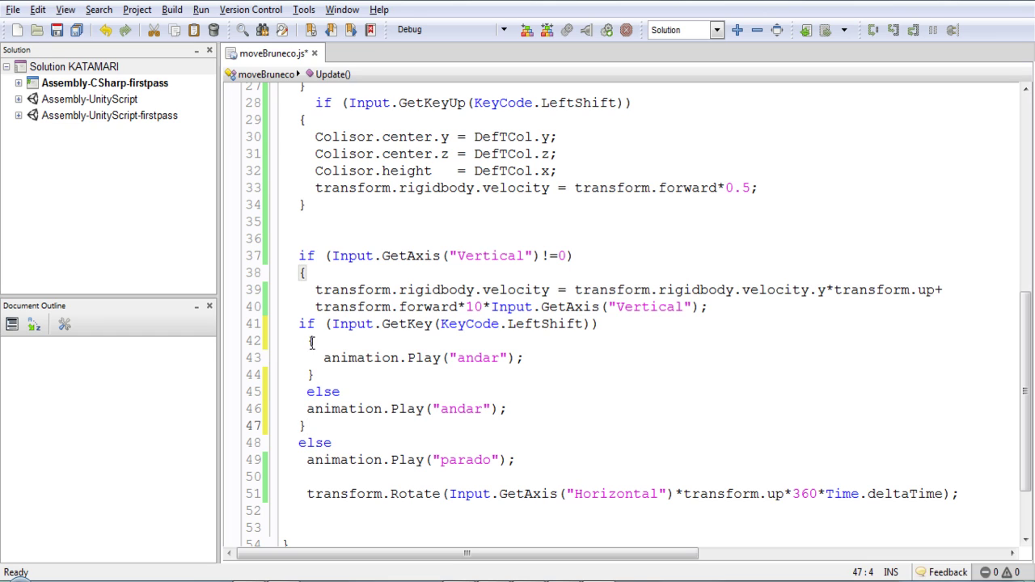
{"action": "key", "text": "Home"}
{"action": "key", "text": "Down"}
{"action": "key", "text": "Home"}
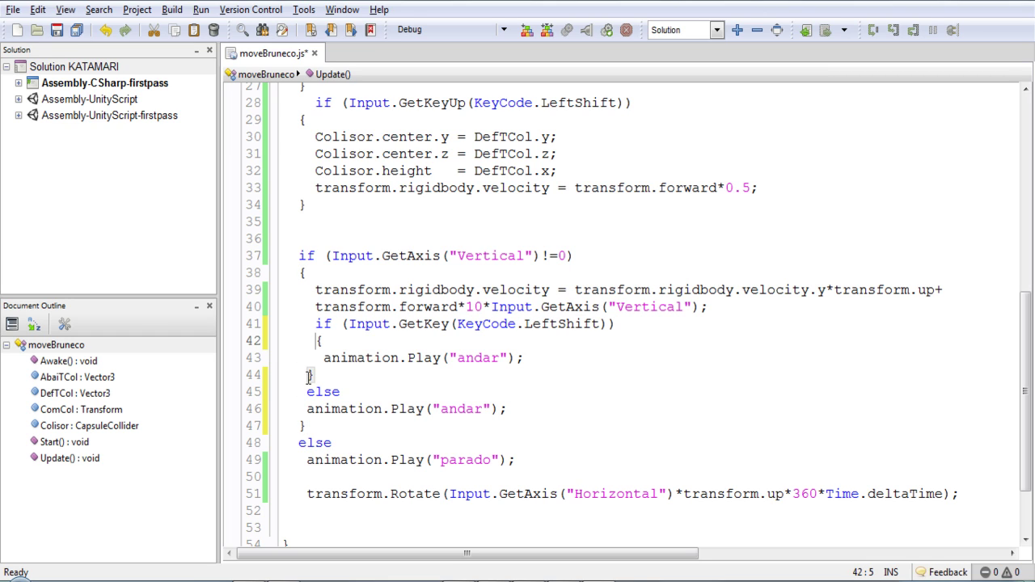
{"action": "key", "text": "Down"}
{"action": "key", "text": "Down"}
{"action": "key", "text": "Home"}
{"action": "key", "text": "Down"}
{"action": "key", "text": "Home"}
{"action": "left_click", "coordinate": [304, 408]}
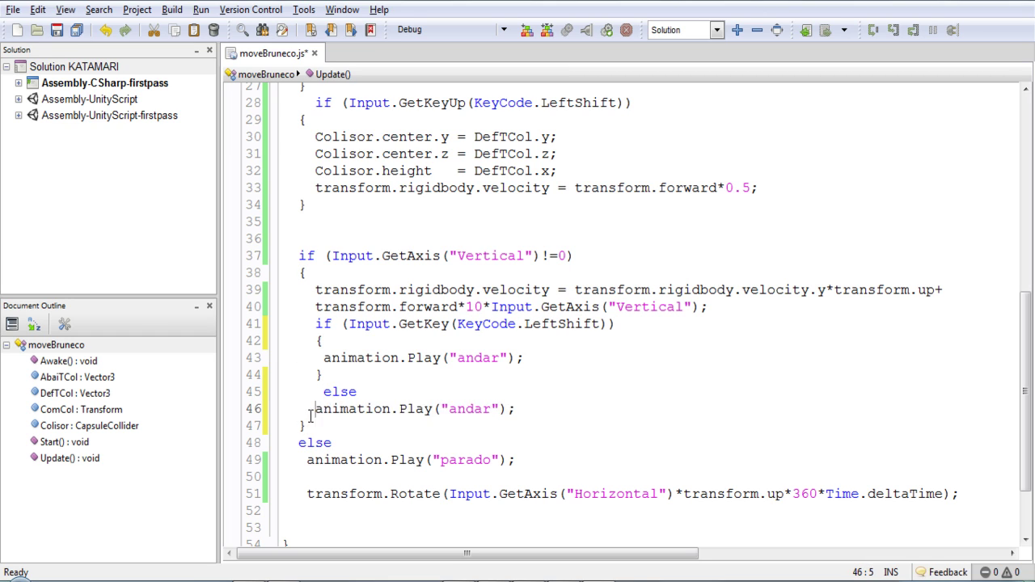
{"action": "key", "text": "BackSpace"}
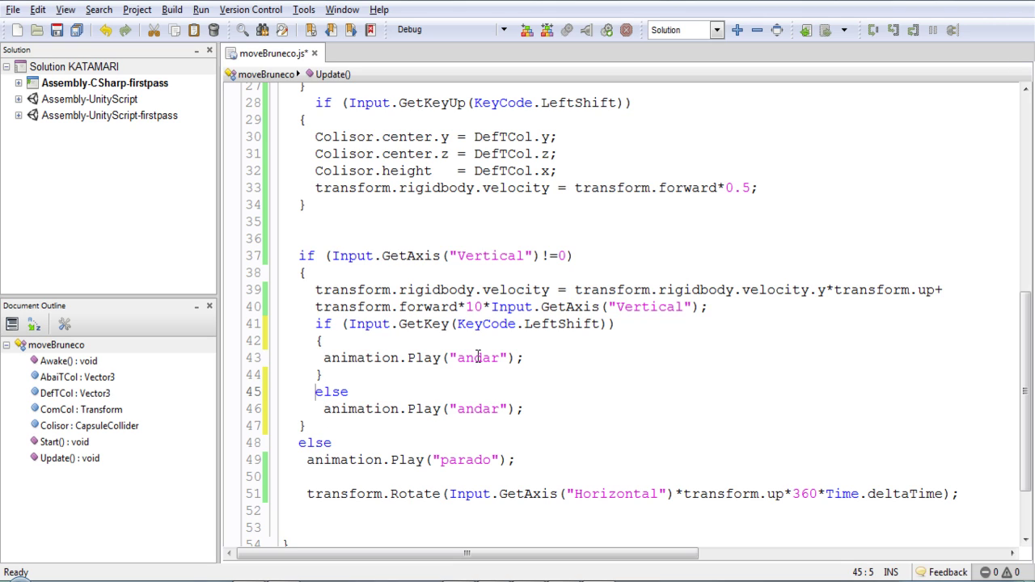
- Change the LeftShift branch's animation to "andar_abaixado" and check the clip name against Unity's Animations list
{"action": "double_click", "coordinate": [477, 357]}
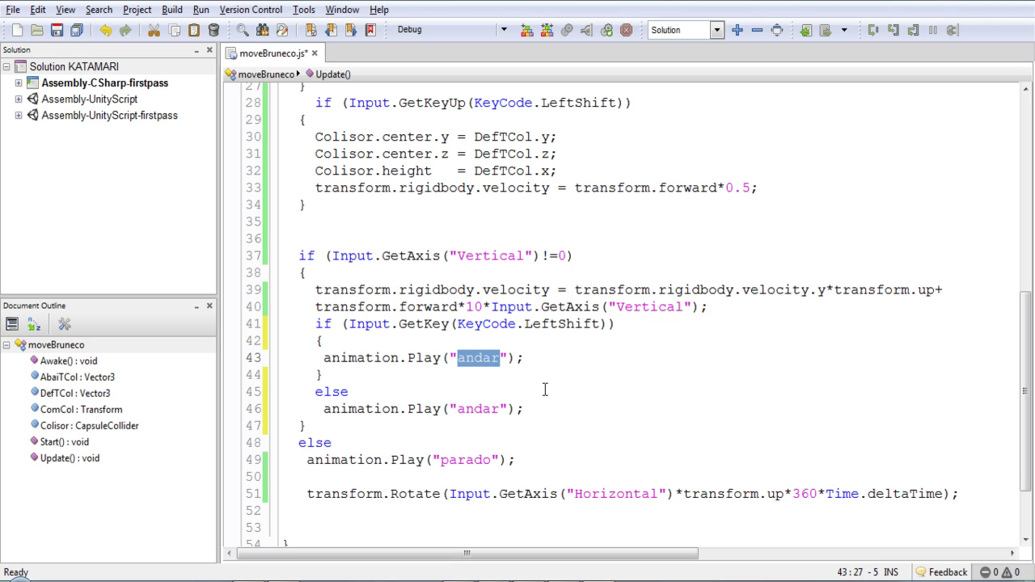
{"action": "key", "text": "Right"}
{"action": "key", "text": "Right"}
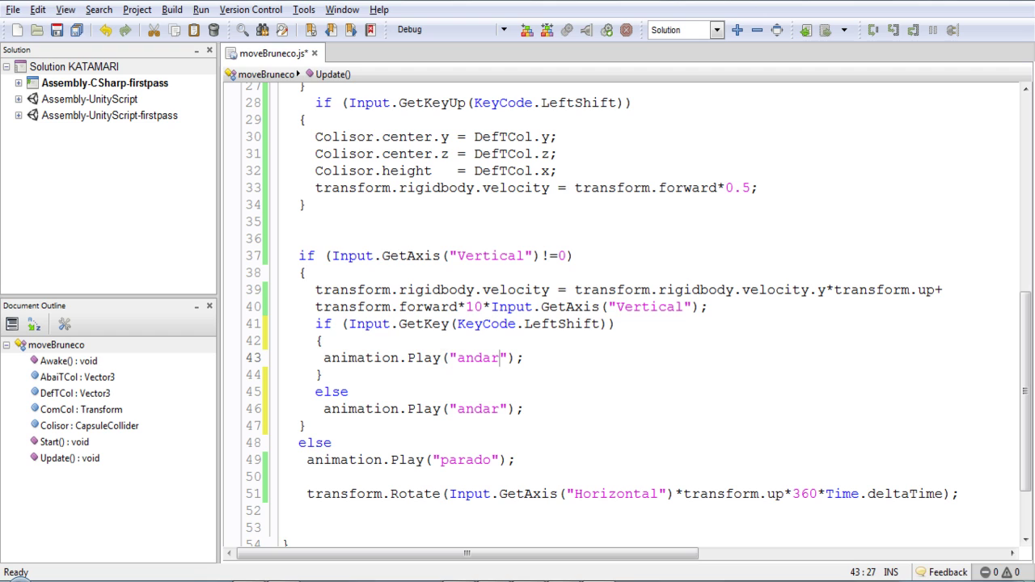
{"action": "key", "text": "BackSpace"}
{"action": "type", "text": "_abaixado"}
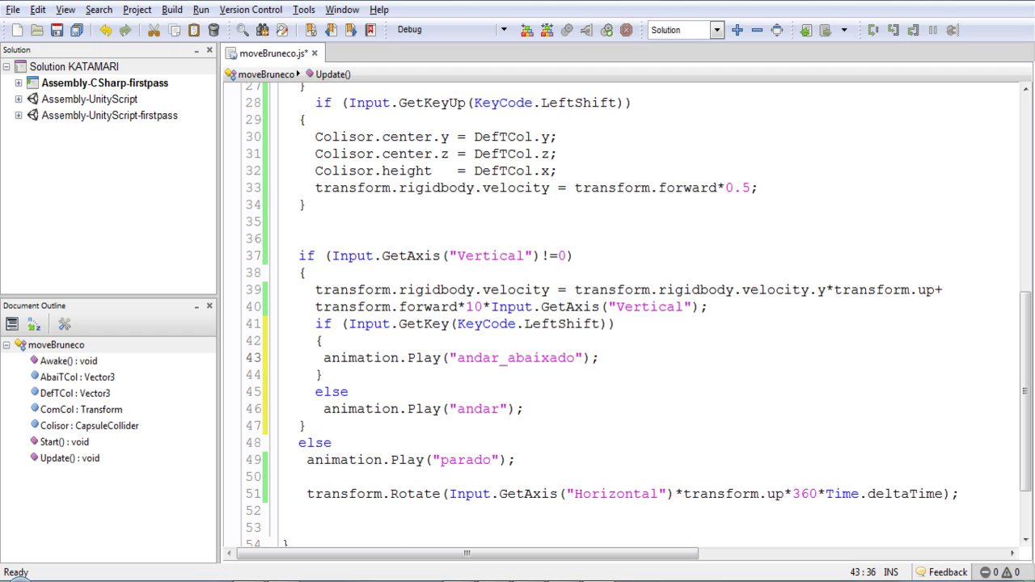
{"action": "key", "text": "alt+Tab"}
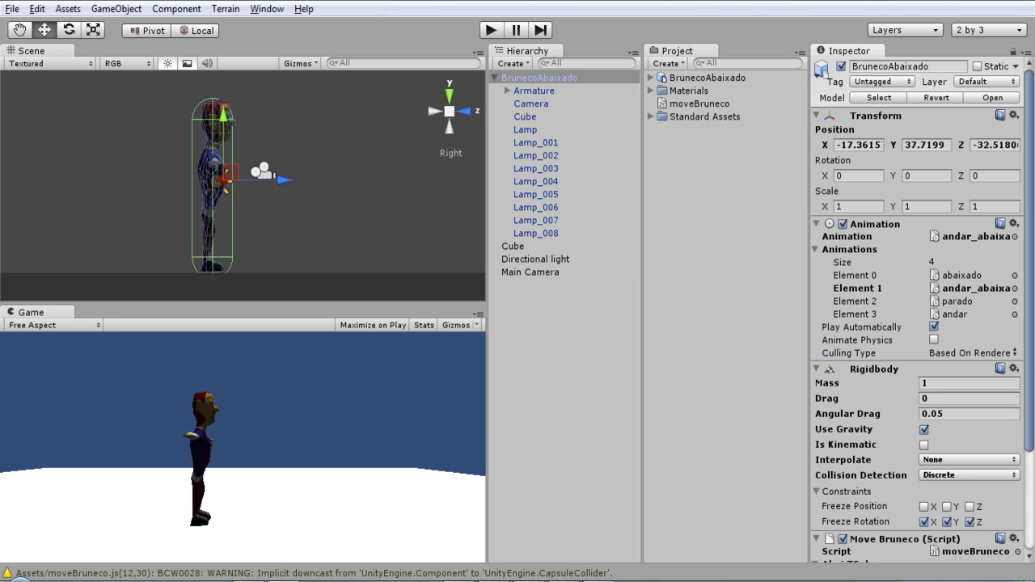
{"action": "key", "text": "alt+Tab"}
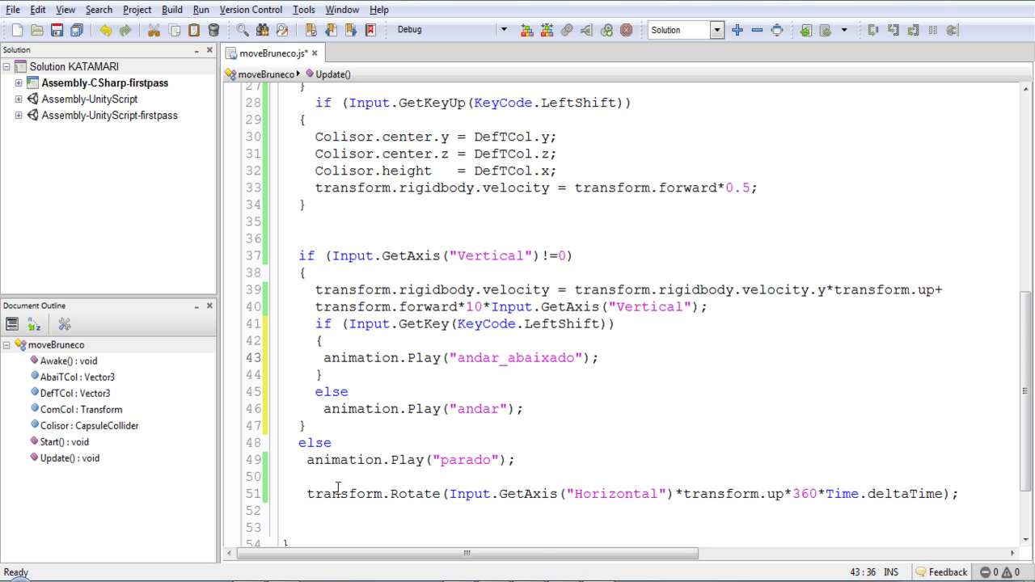
- Enclose animation.Play("parado") in braces under the Vertical block's else
{"action": "left_click", "coordinate": [350, 449]}
{"action": "key", "text": "Return"}
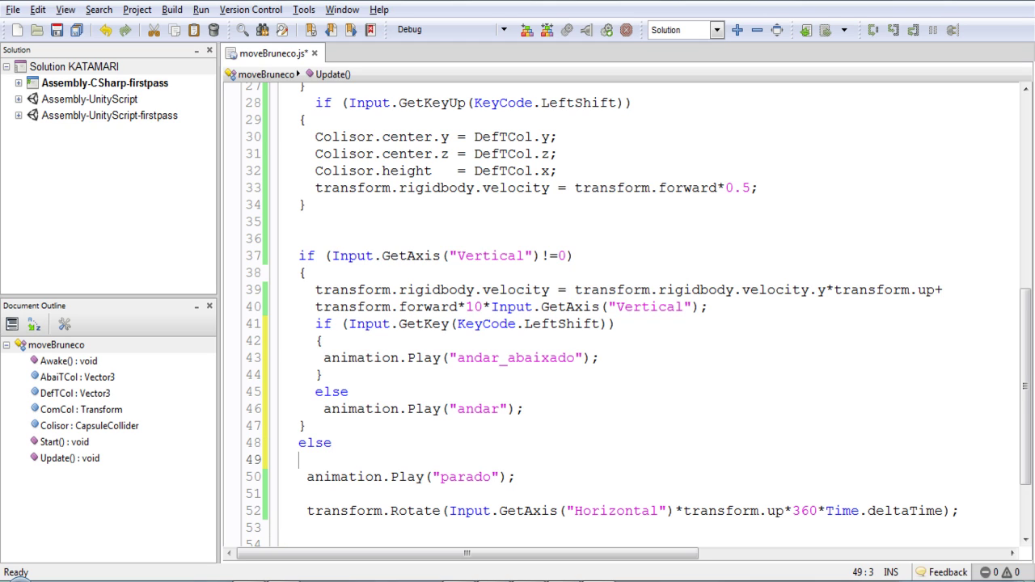
{"action": "type", "text": "{"}
{"action": "left_click", "coordinate": [306, 477]}
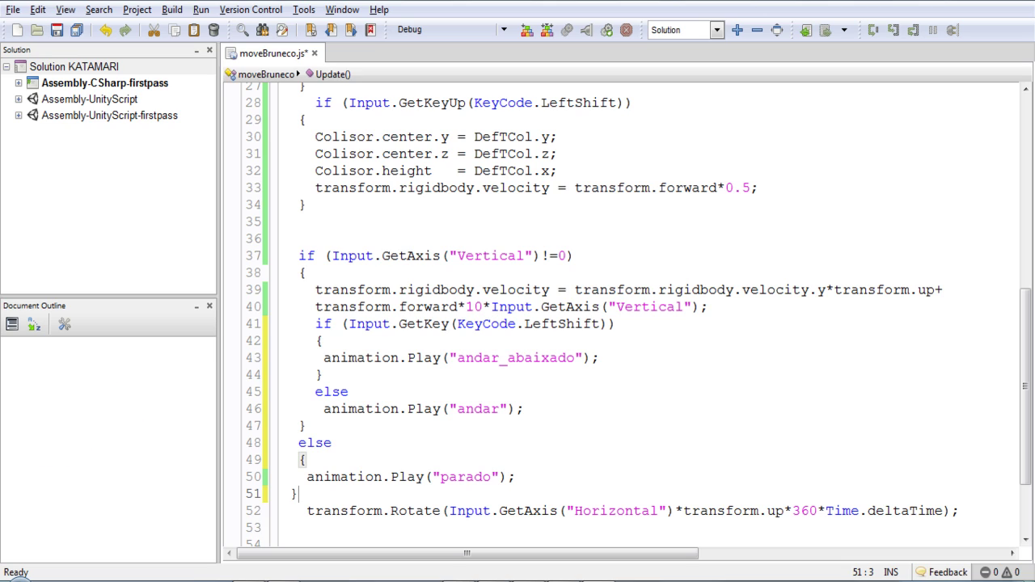
- Copy the LeftShift if block with its else to above animation.Play("parado") and indent its condition
{"action": "left_click_drag", "start_coordinate": [348, 376], "coordinate": [316, 323]}
{"action": "left_click_drag", "start_coordinate": [348, 392], "coordinate": [314, 327]}
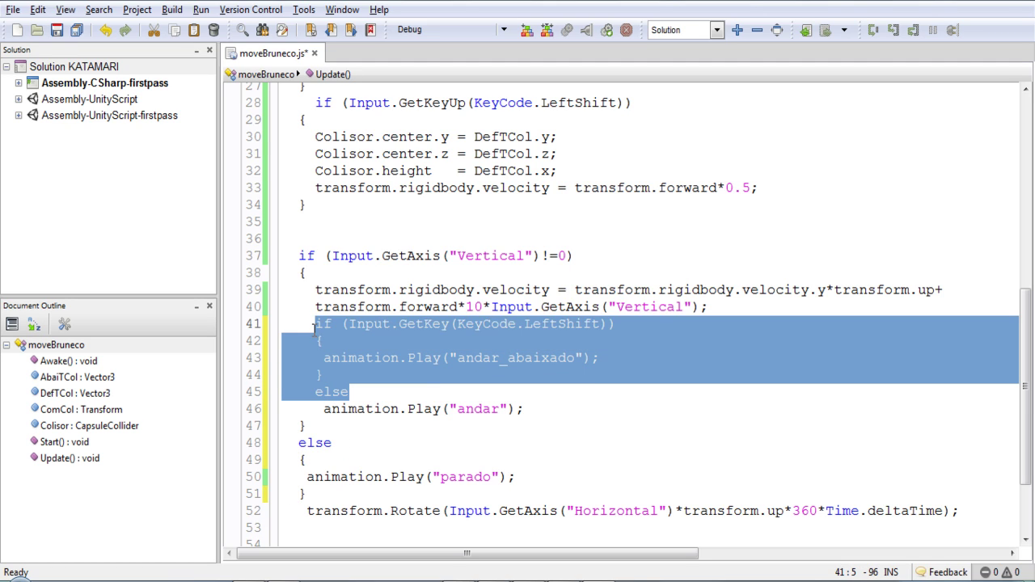
{"action": "left_click", "coordinate": [314, 471]}
{"action": "key", "text": "Return"}
{"action": "type", "text": "if (Input.GetKey(KeyCode.LeftShift))     {      animation.Play(\"andar_abaixado\");     }     else"}
{"action": "scroll", "coordinate": [386, 493], "scroll_direction": "down", "scroll_amount": 2}
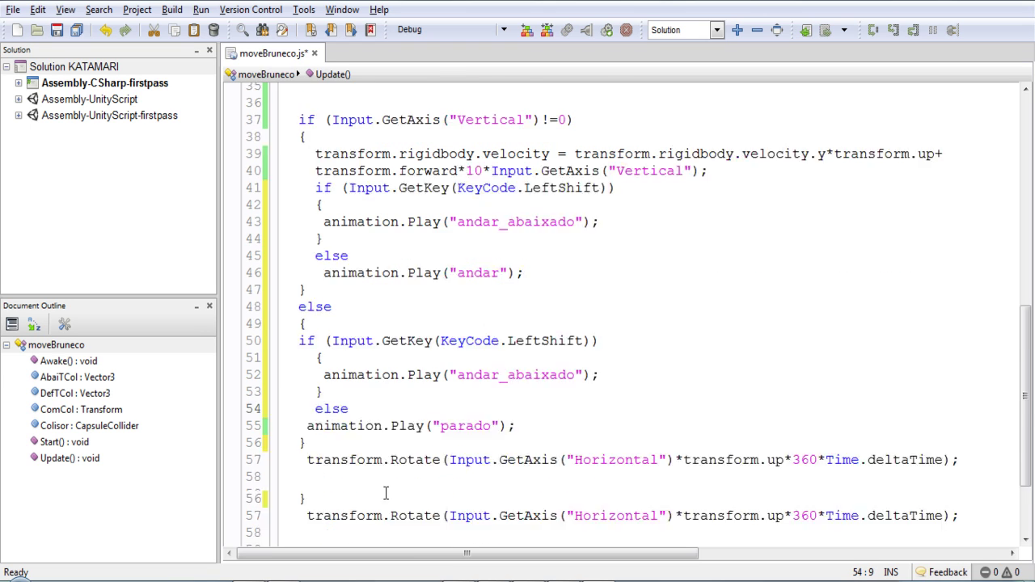
{"action": "scroll", "coordinate": [329, 369], "scroll_direction": "down", "scroll_amount": 1}
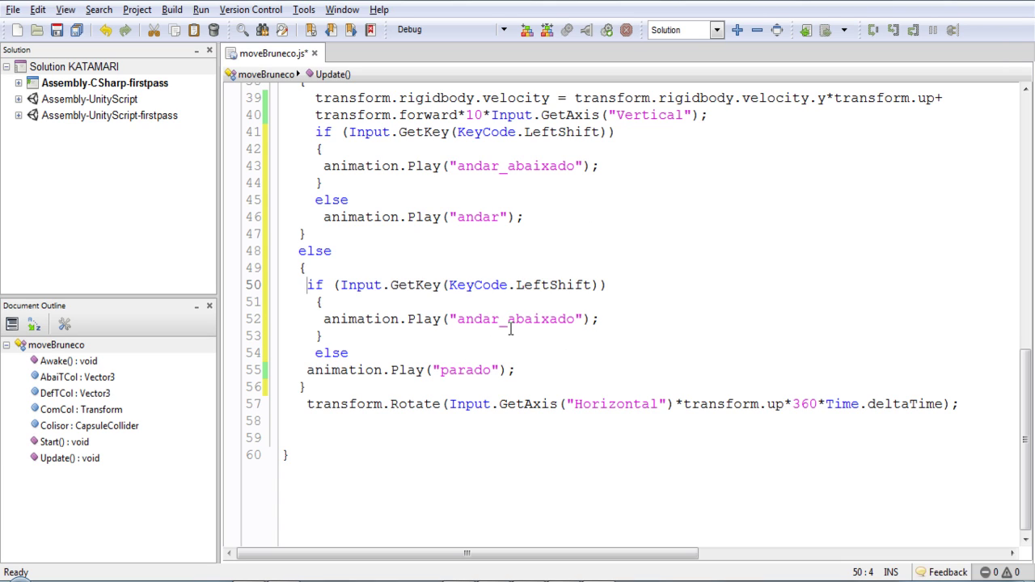
- Change the copied block's animation to "abaixado" and save the script
{"action": "left_click_drag", "start_coordinate": [507, 325], "coordinate": [466, 326]}
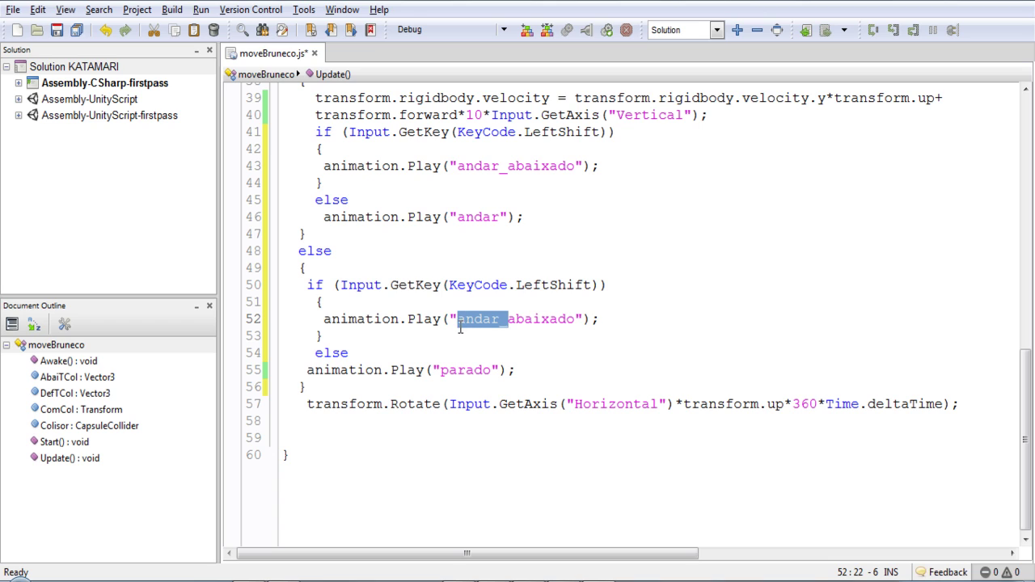
{"action": "key", "text": "BackSpace"}
{"action": "key", "text": "ctrl+s"}
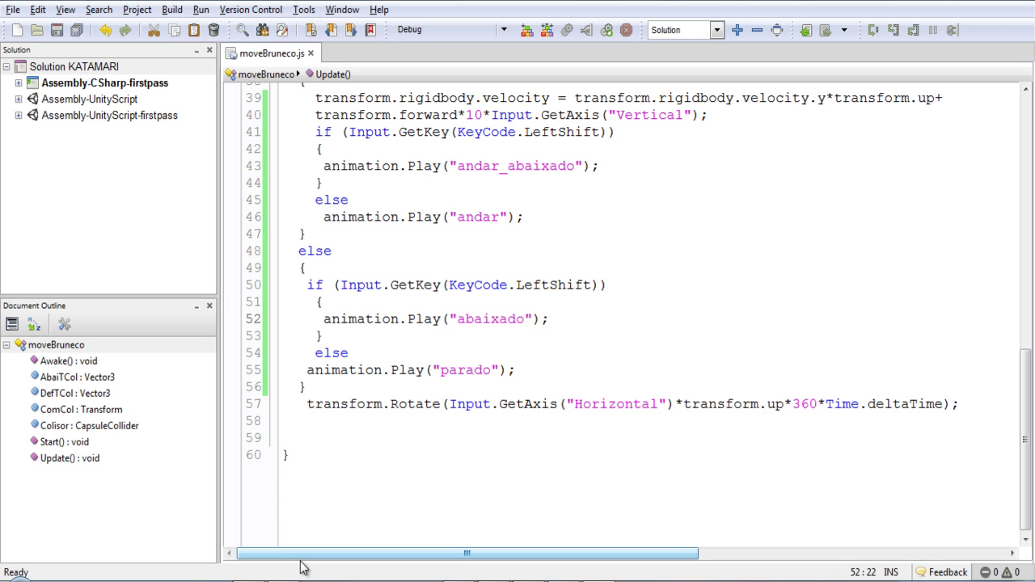
- Switch to Unity, run the game and test the crouching character by moving and turning it
{"action": "mouse_move", "coordinate": [283, 579]}
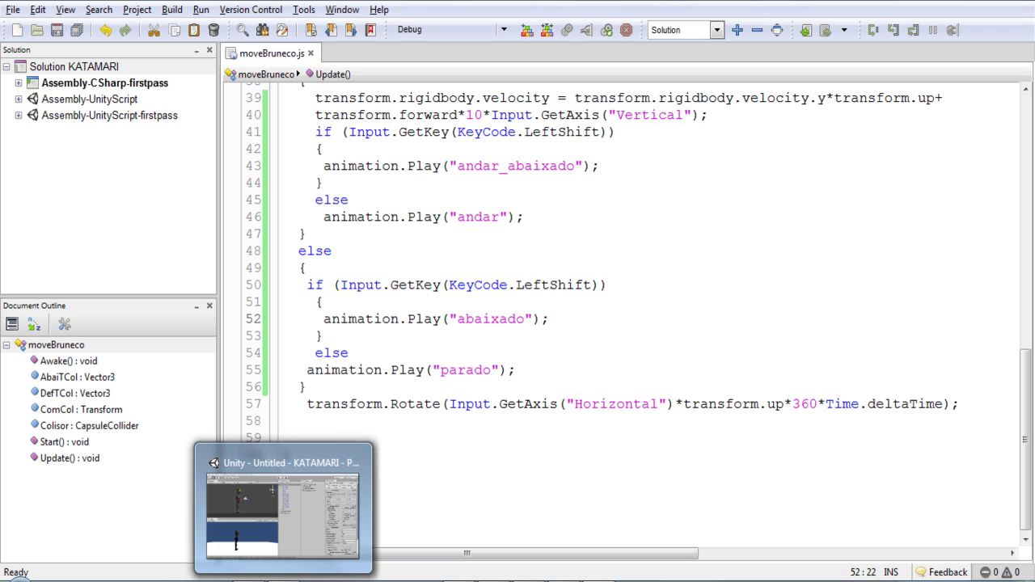
{"action": "left_click", "coordinate": [545, 245]}
{"action": "key", "text": "alt+Tab"}
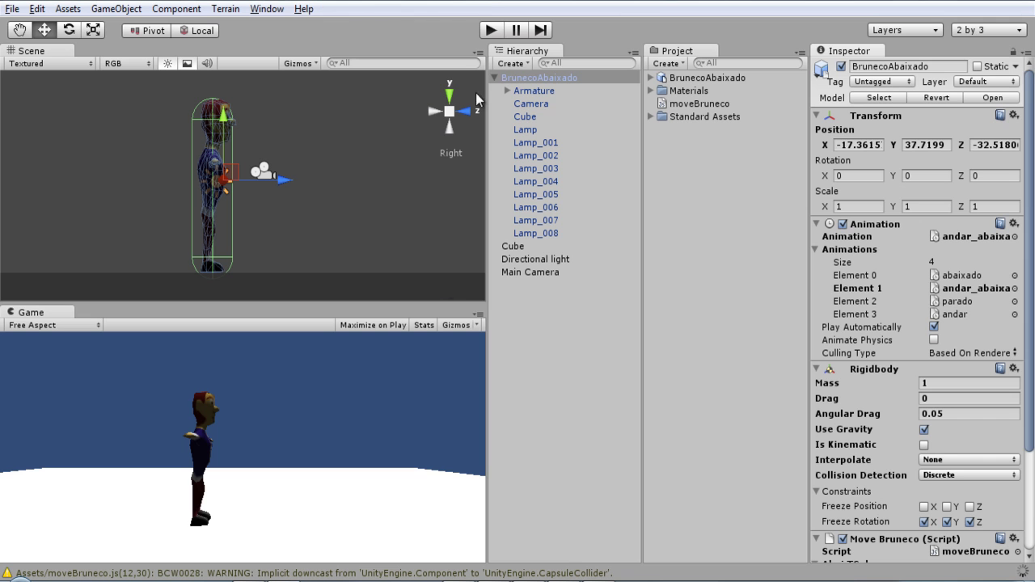
{"action": "key", "text": "ctrl+p"}
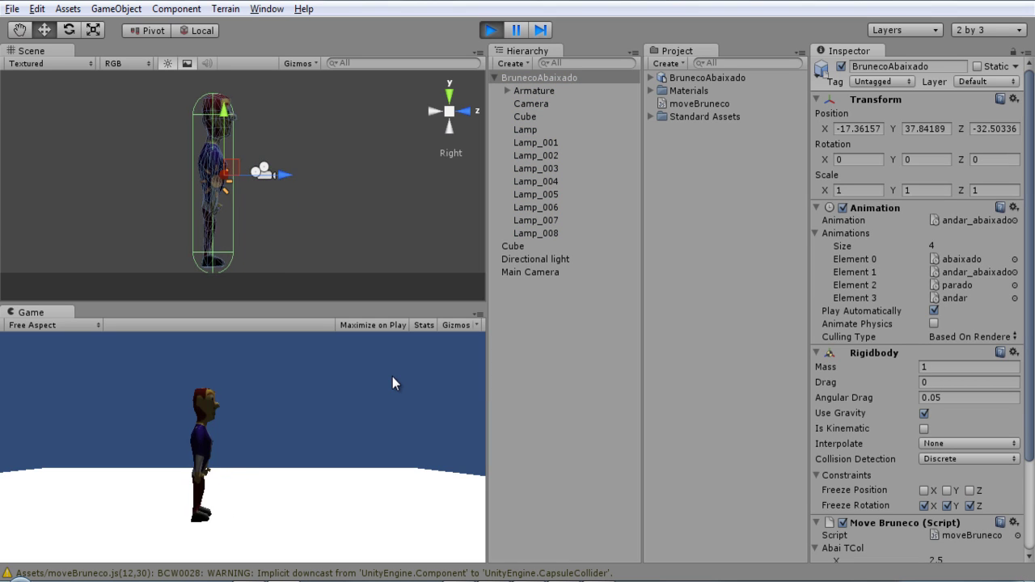
{"action": "key", "text": "Right"}
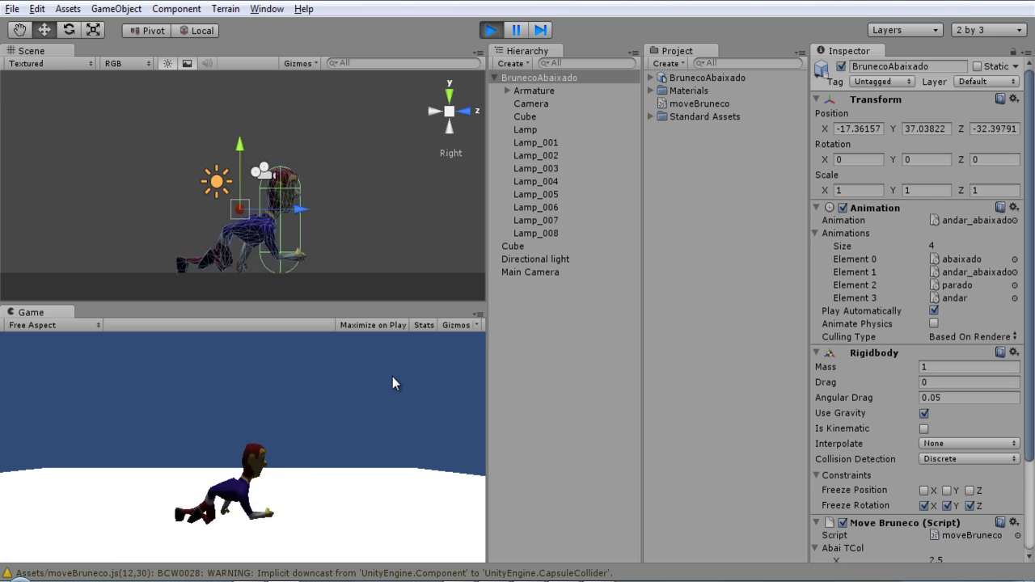
{"action": "key", "text": "Left"}
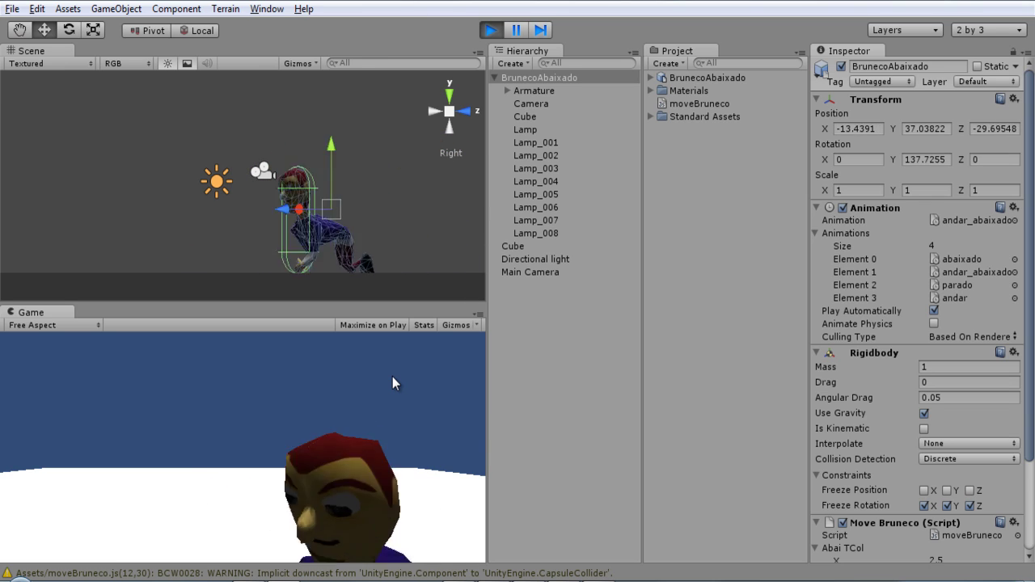
- Play-test the character's crawling and turning in all directions, and stop the game
{"action": "key", "text": "Down"}
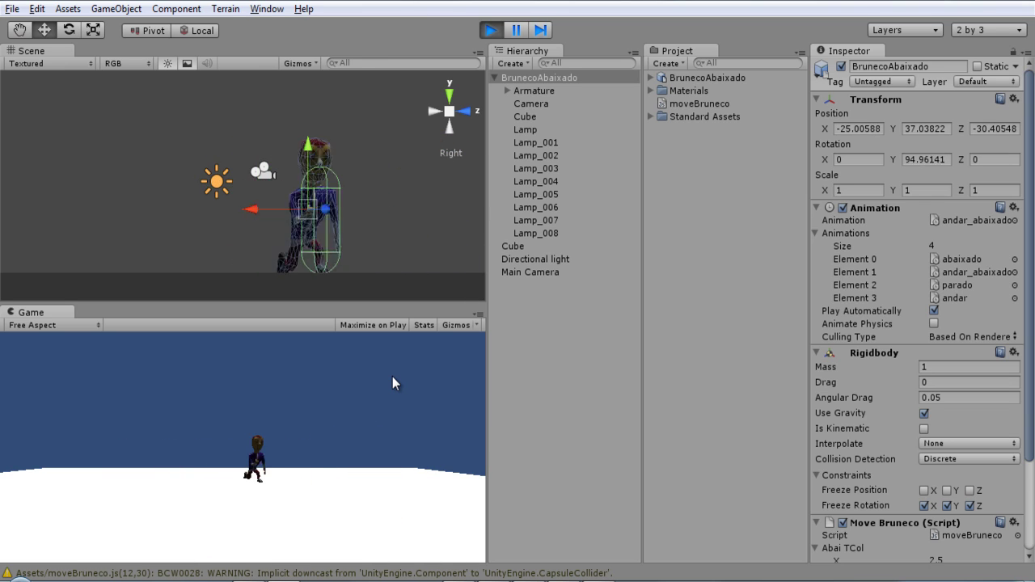
{"action": "key", "text": "Left"}
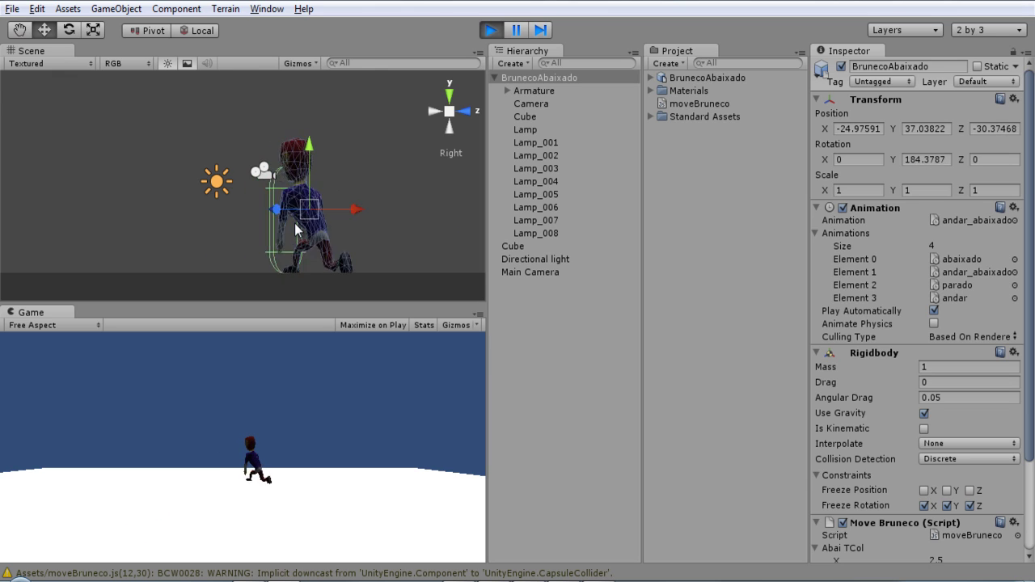
{"action": "key", "text": "Right"}
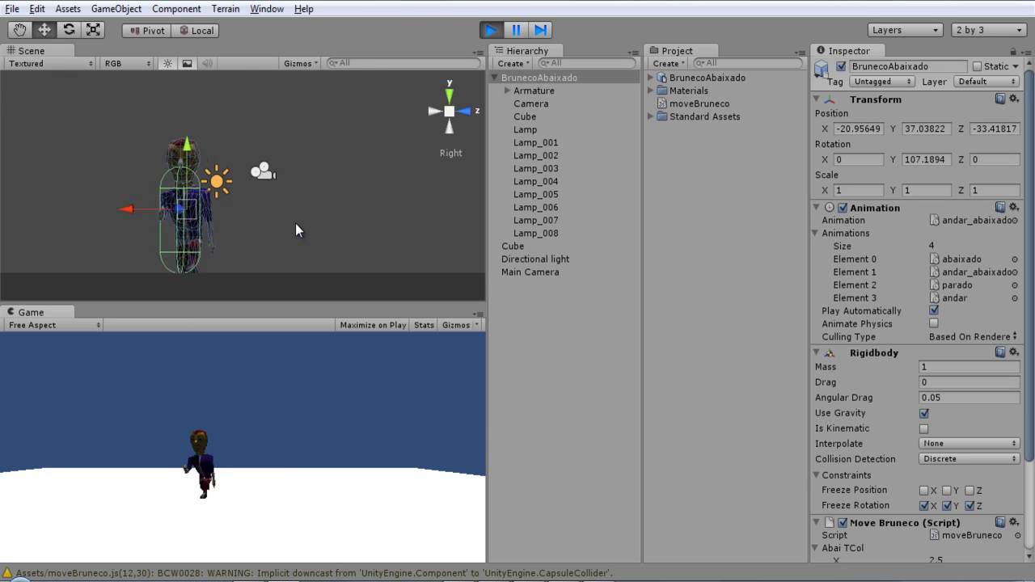
{"action": "key", "text": "Up"}
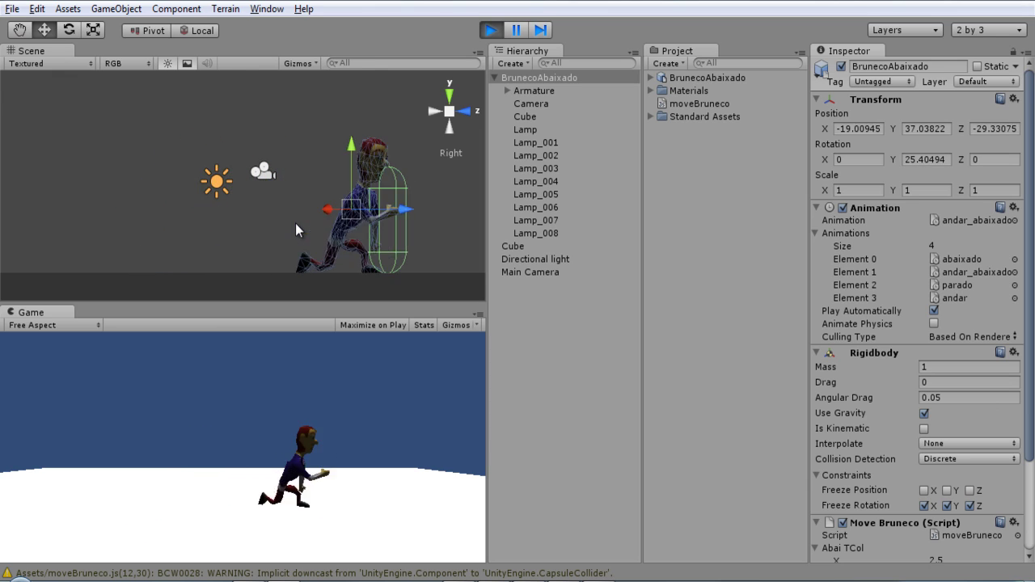
{"action": "key", "text": "Left"}
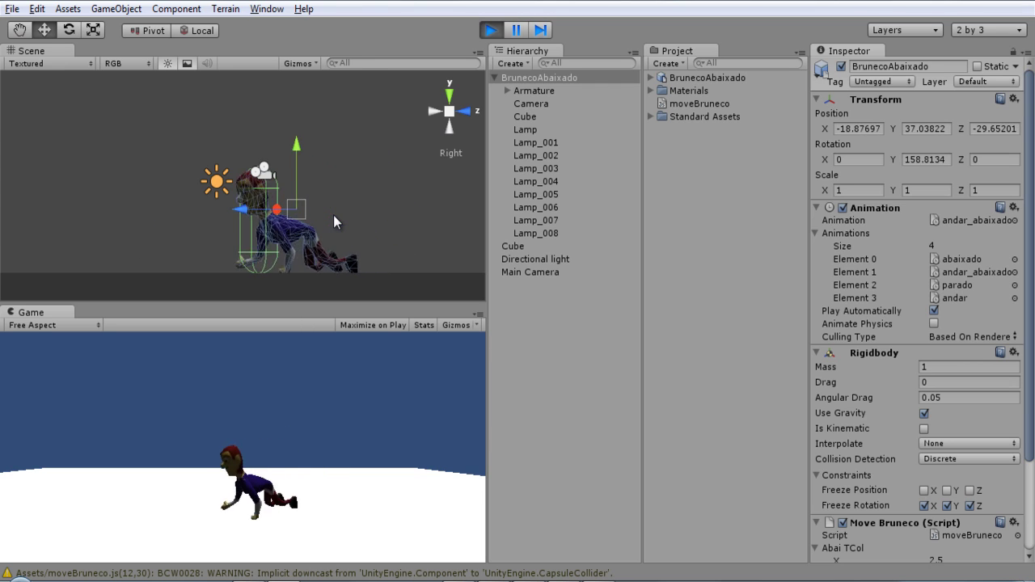
{"action": "key", "text": "Up"}
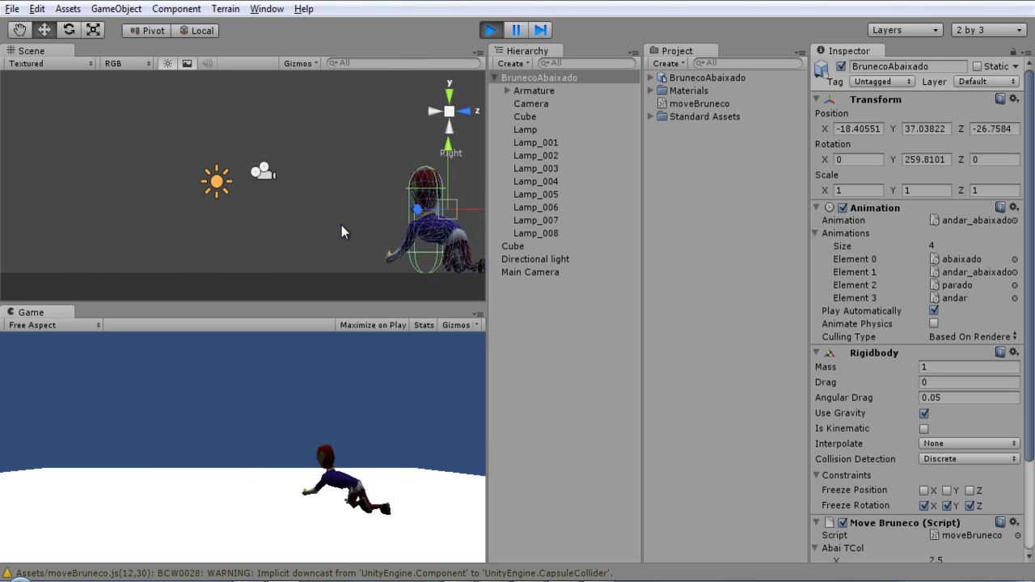
{"action": "key", "text": "Right"}
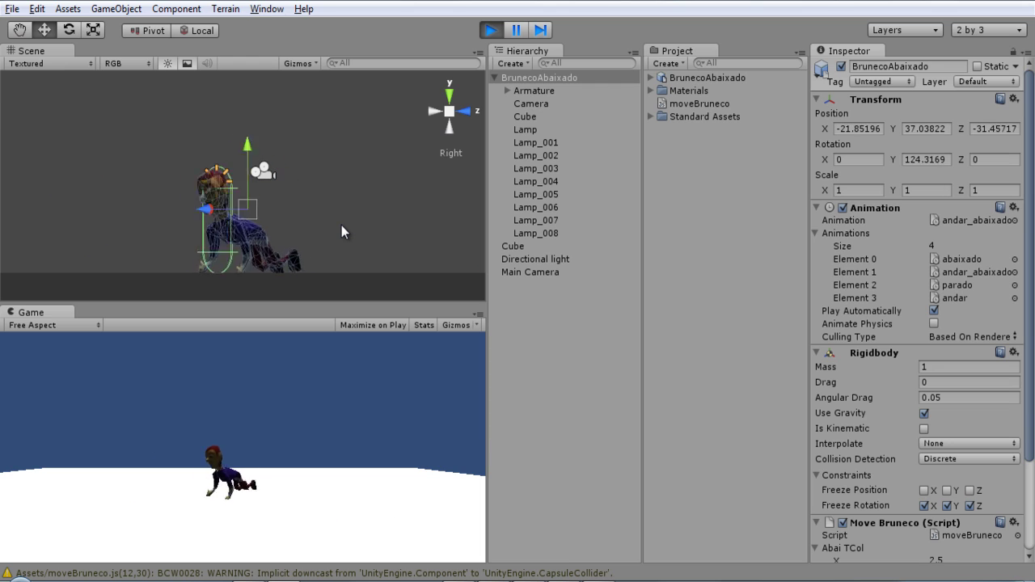
{"action": "key", "text": "Left"}
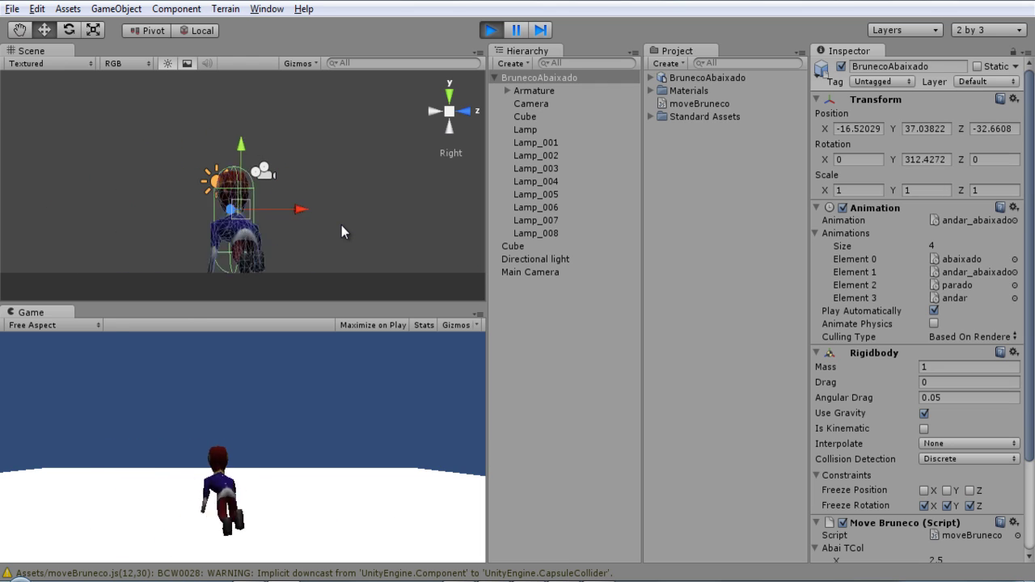
{"action": "key", "text": "Left"}
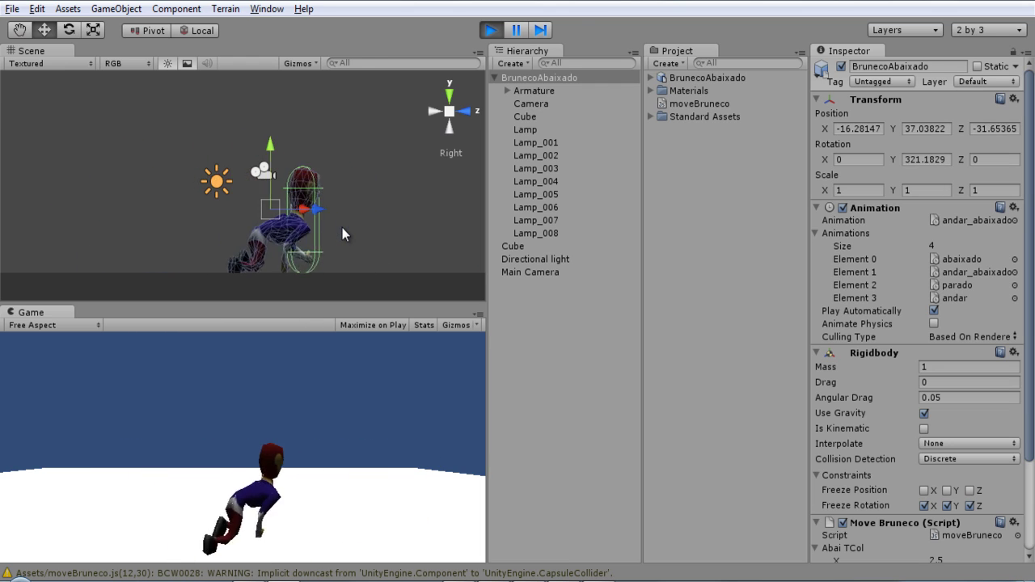
{"action": "key", "text": "Right"}
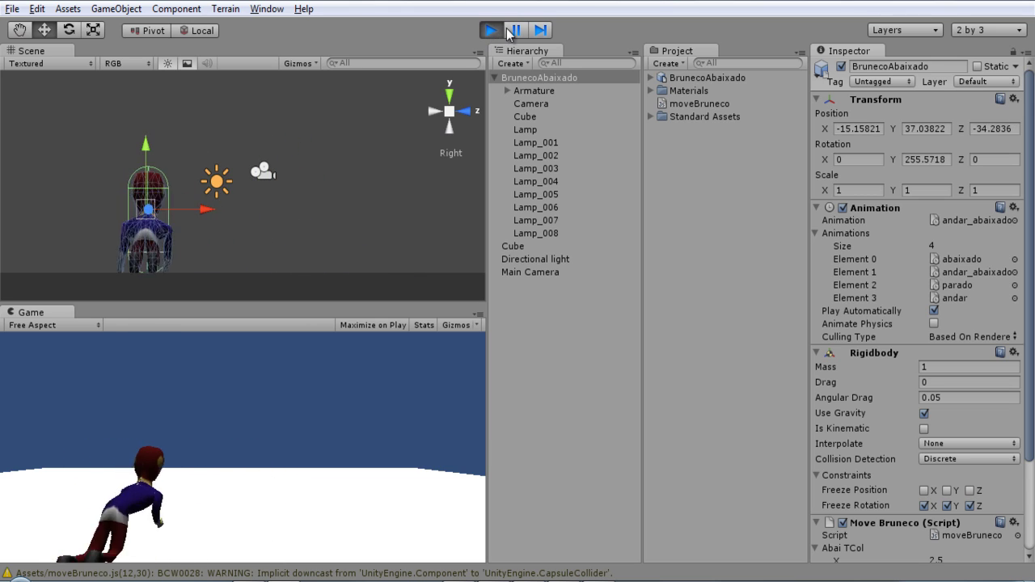
{"action": "left_click", "coordinate": [493, 31]}
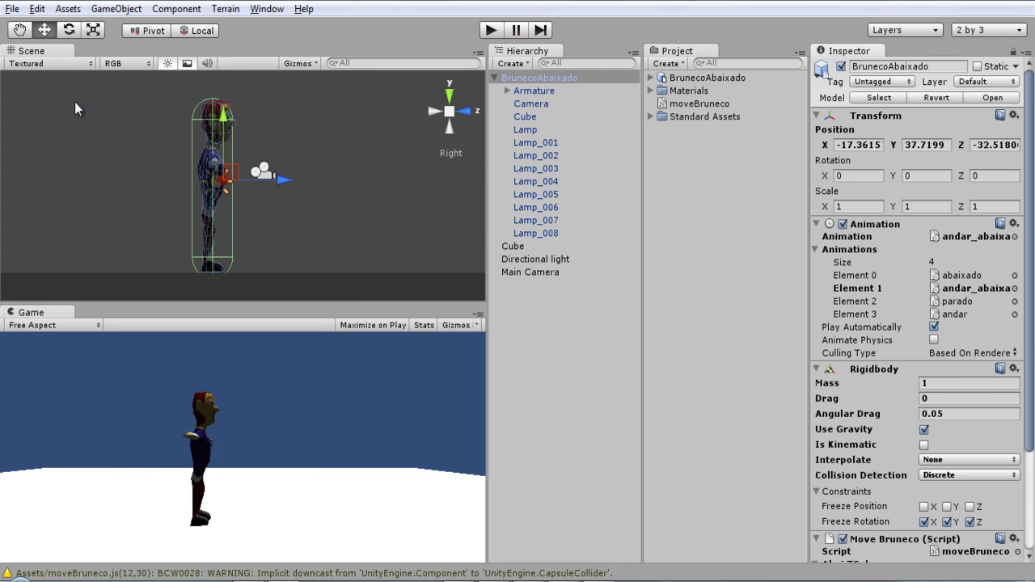
- Create a cube and move it along Z to about -29.92, in front of the character
{"action": "left_click", "coordinate": [116, 9]}
{"action": "mouse_move", "coordinate": [242, 45]}
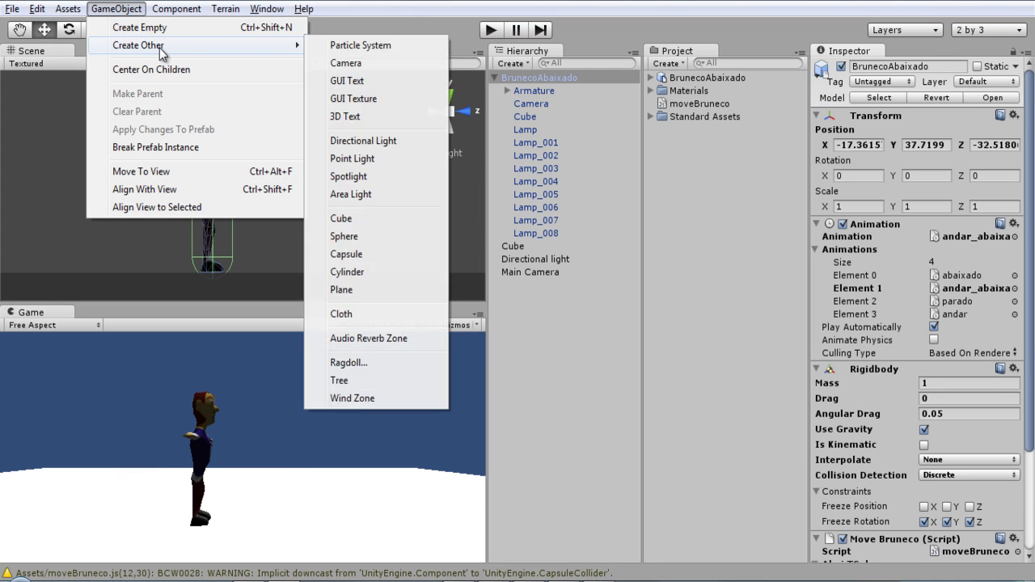
{"action": "left_click", "coordinate": [379, 217]}
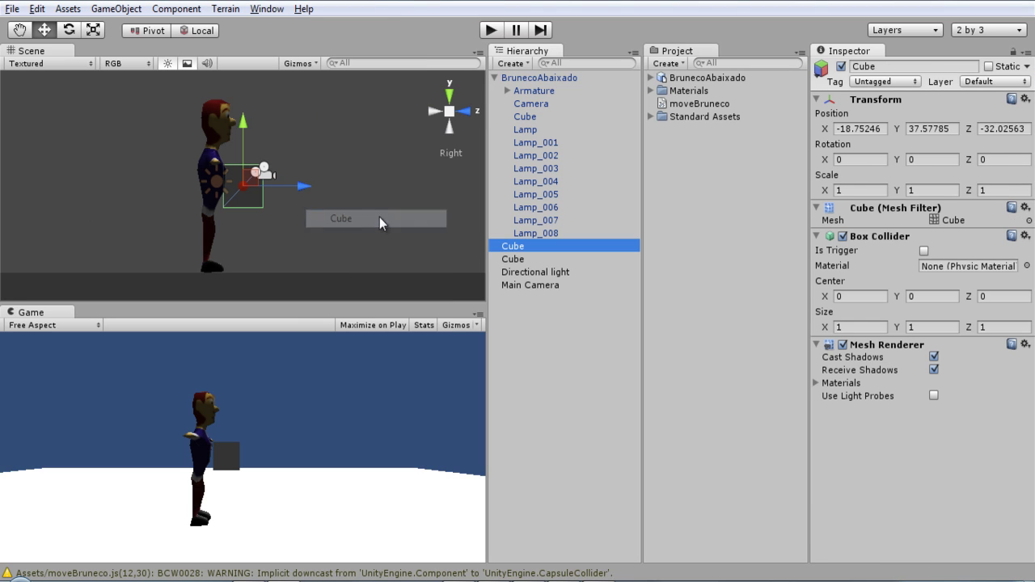
{"action": "left_click_drag", "start_coordinate": [318, 194], "coordinate": [368, 195]}
- Stretch the new cube to about 5.92 in Y and 2.16 in Z, and raise it to about 40.97 in Y
{"action": "left_click_drag", "start_coordinate": [333, 150], "coordinate": [314, 414]}
{"action": "left_click", "coordinate": [90, 29]}
{"action": "left_click_drag", "start_coordinate": [390, 153], "coordinate": [457, 169]}
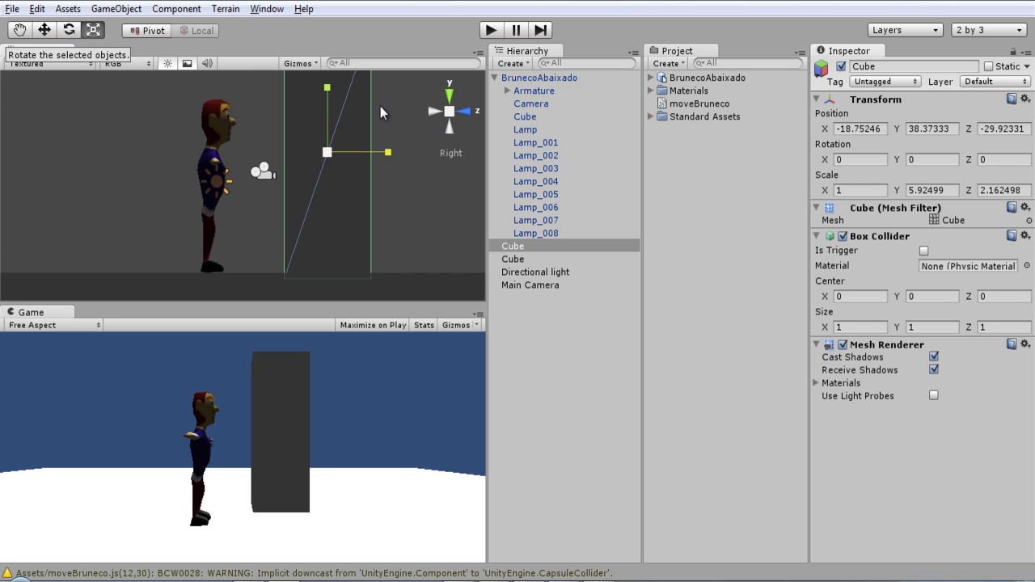
{"action": "left_click", "coordinate": [45, 30]}
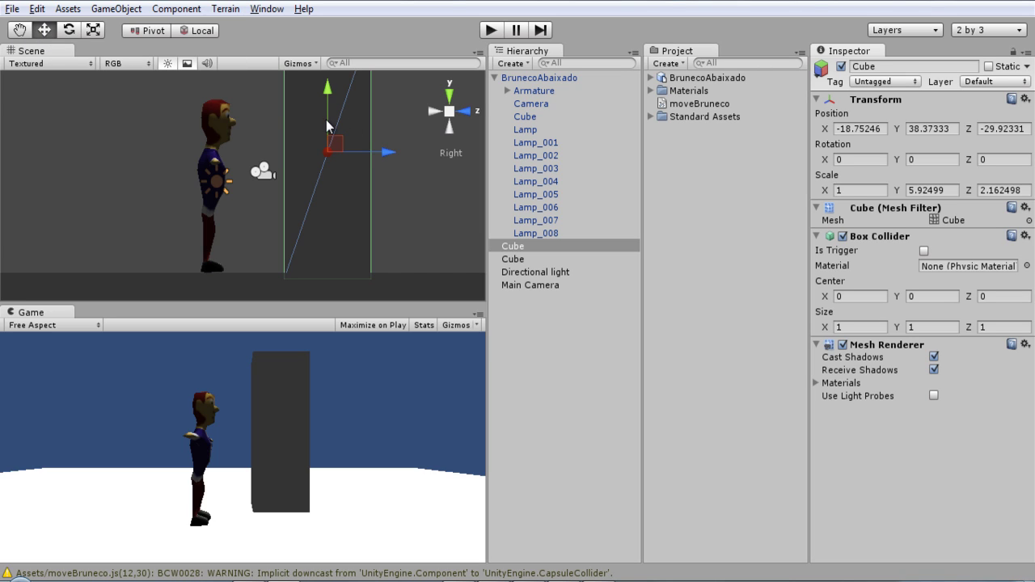
{"action": "left_click_drag", "start_coordinate": [326, 119], "coordinate": [329, 20]}
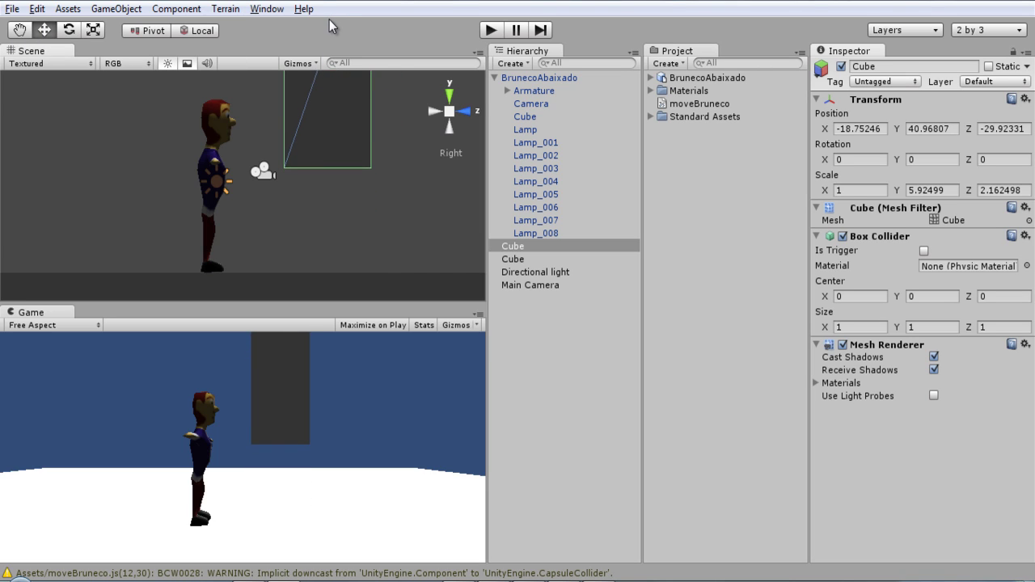
- Play-test the character walking near the raised block, and widen the block to 16.75 along X
{"action": "left_click", "coordinate": [491, 32]}
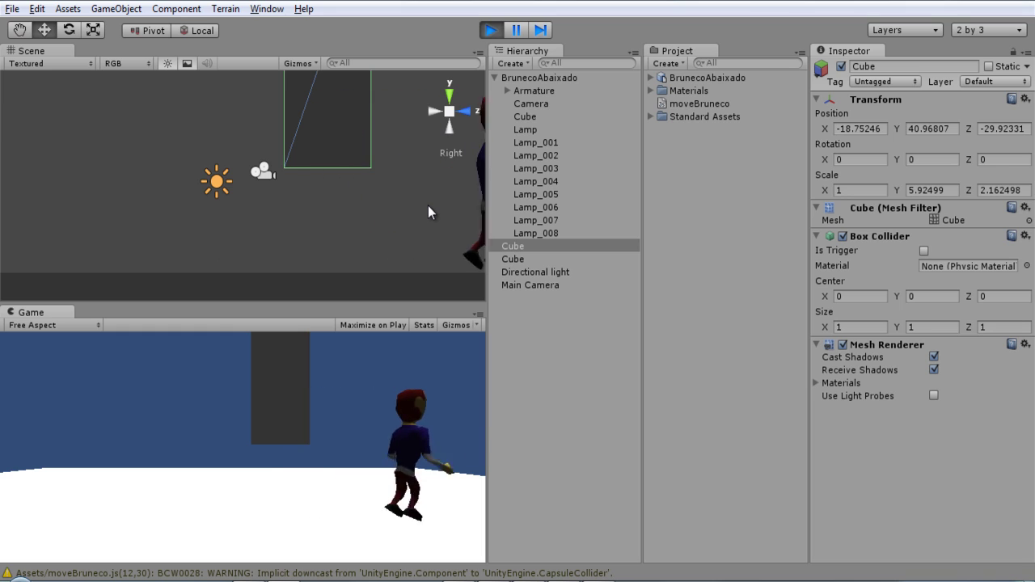
{"action": "left_click", "coordinate": [488, 31]}
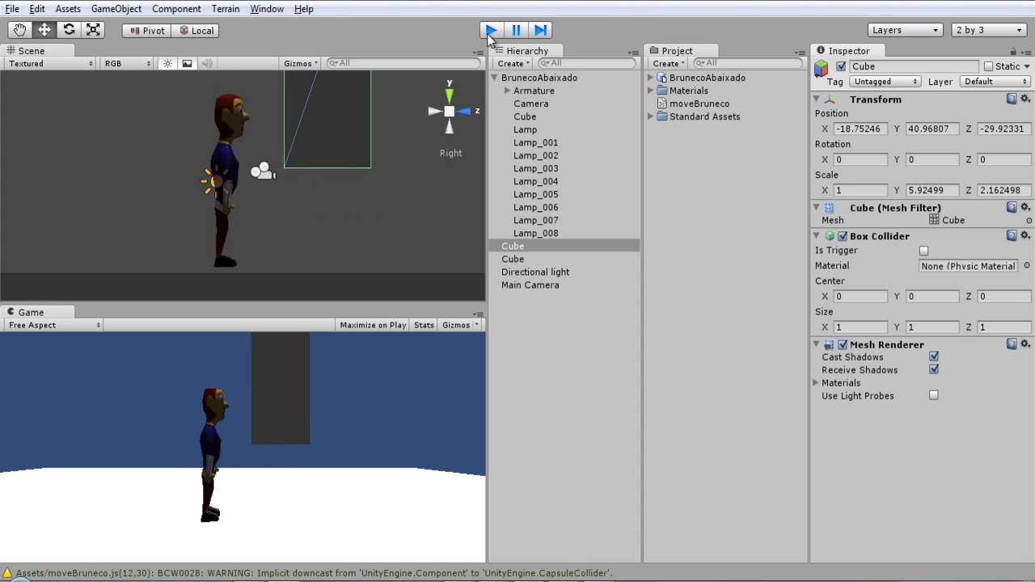
{"action": "left_click", "coordinate": [450, 97]}
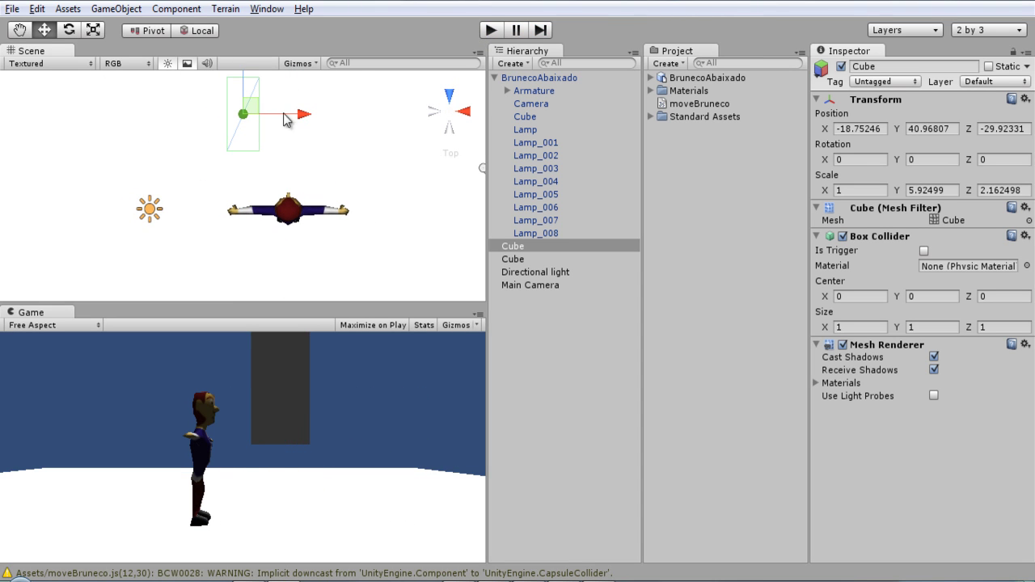
{"action": "left_click", "coordinate": [93, 32]}
{"action": "left_click_drag", "start_coordinate": [306, 115], "coordinate": [246, 138]}
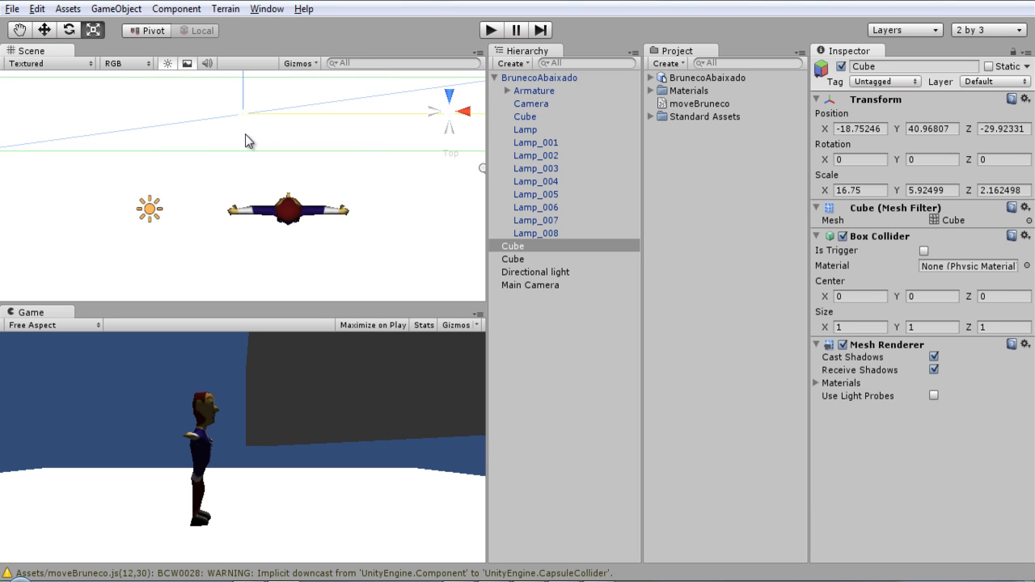
- Play-test walking and crouching at the block from the side, with the character's Cube mesh selected to examine its capsule collider
{"action": "left_click", "coordinate": [493, 30]}
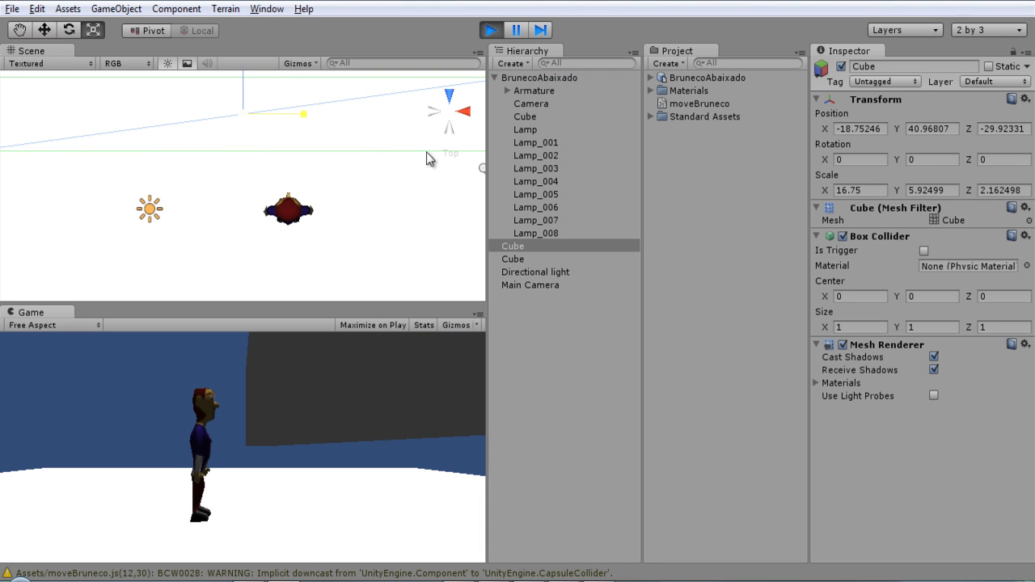
{"action": "left_click", "coordinate": [449, 112]}
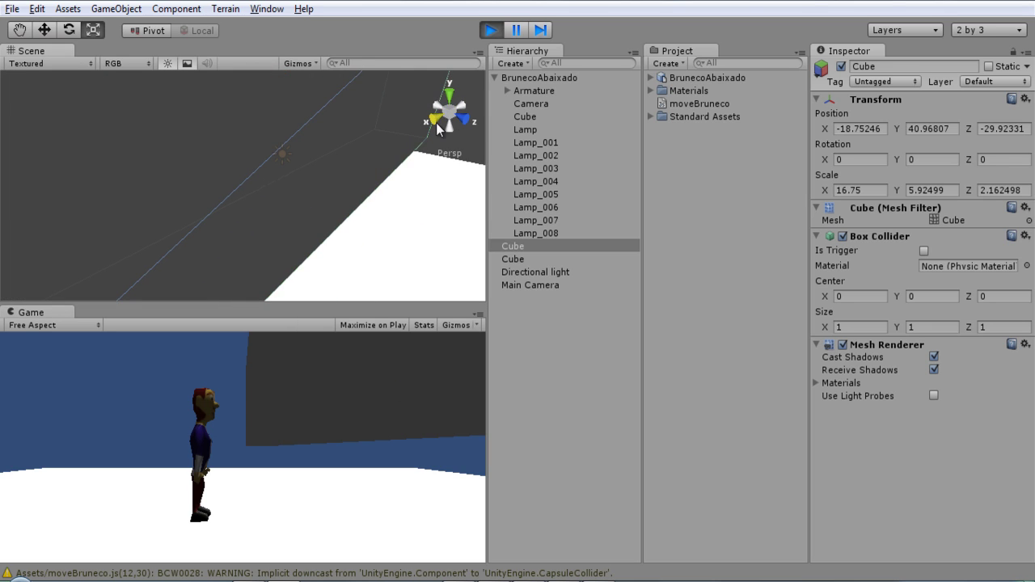
{"action": "left_click", "coordinate": [436, 122]}
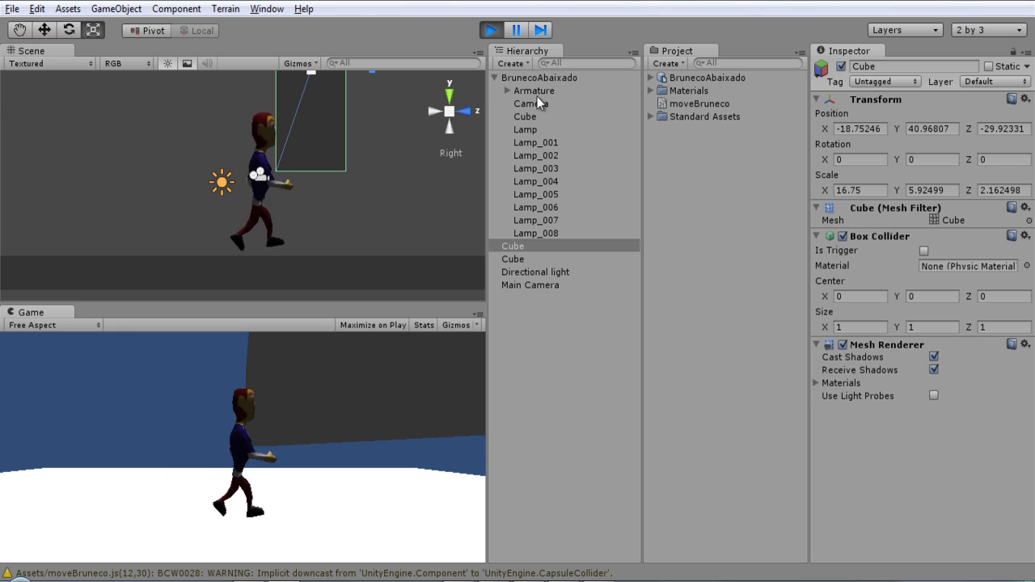
{"action": "left_click", "coordinate": [530, 115]}
{"action": "left_click", "coordinate": [352, 428]}
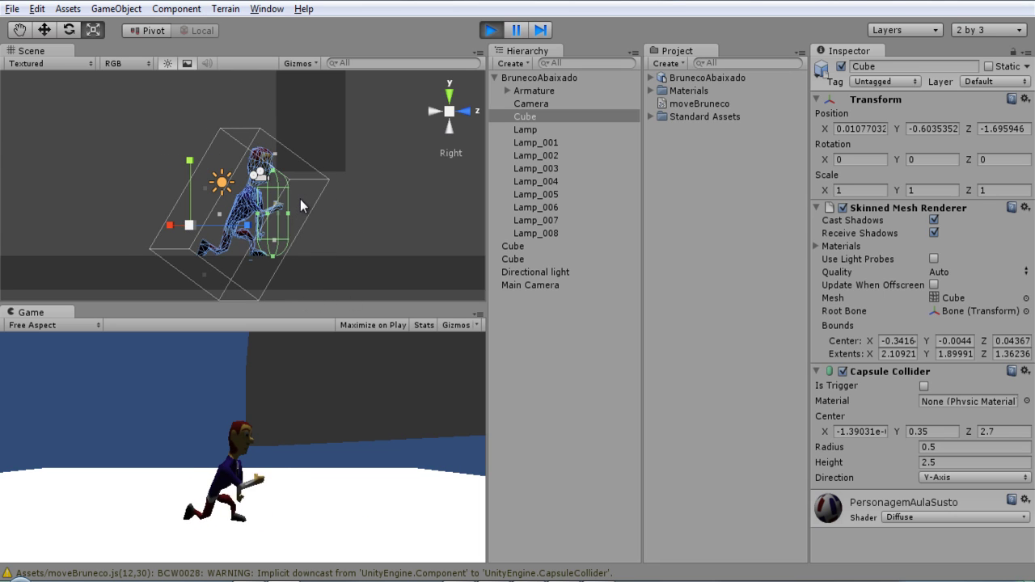
{"action": "left_click", "coordinate": [490, 31]}
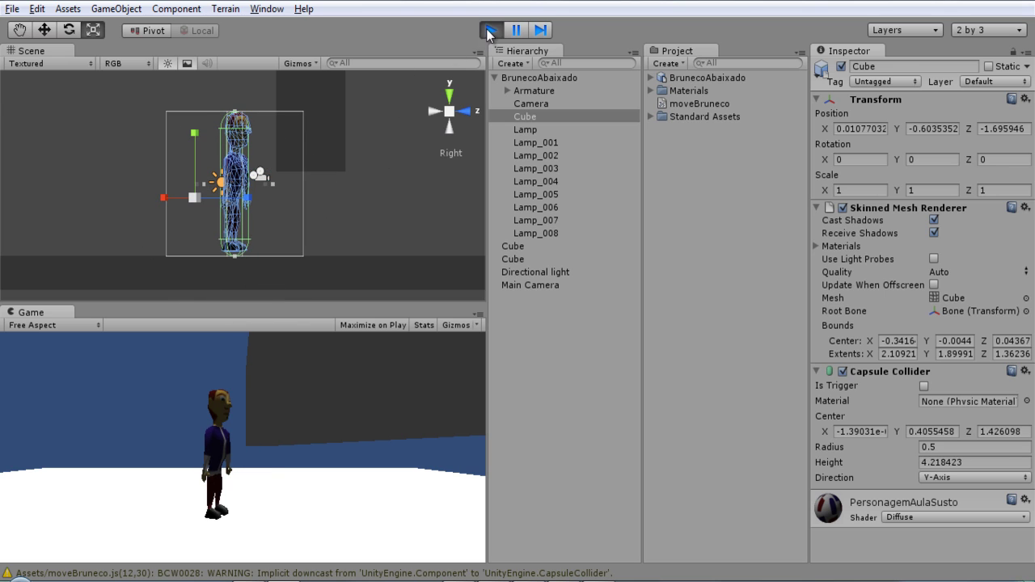
- Raise the overhead block to about 41.84 in Y and play-test the crouching character beneath it
{"action": "left_click", "coordinate": [312, 135]}
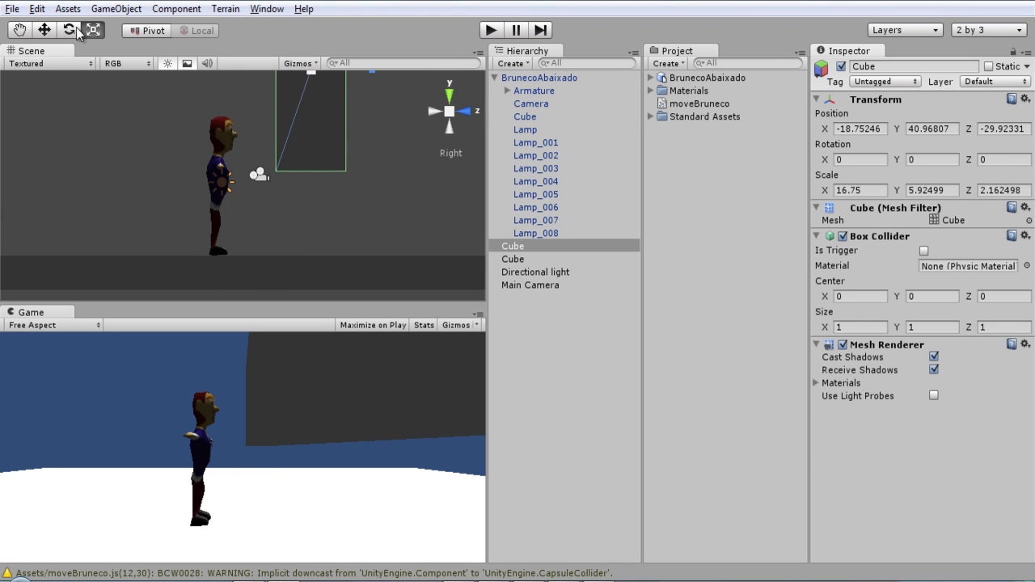
{"action": "left_click", "coordinate": [44, 30]}
{"action": "scroll", "coordinate": [330, 158], "scroll_direction": "down", "scroll_amount": 3}
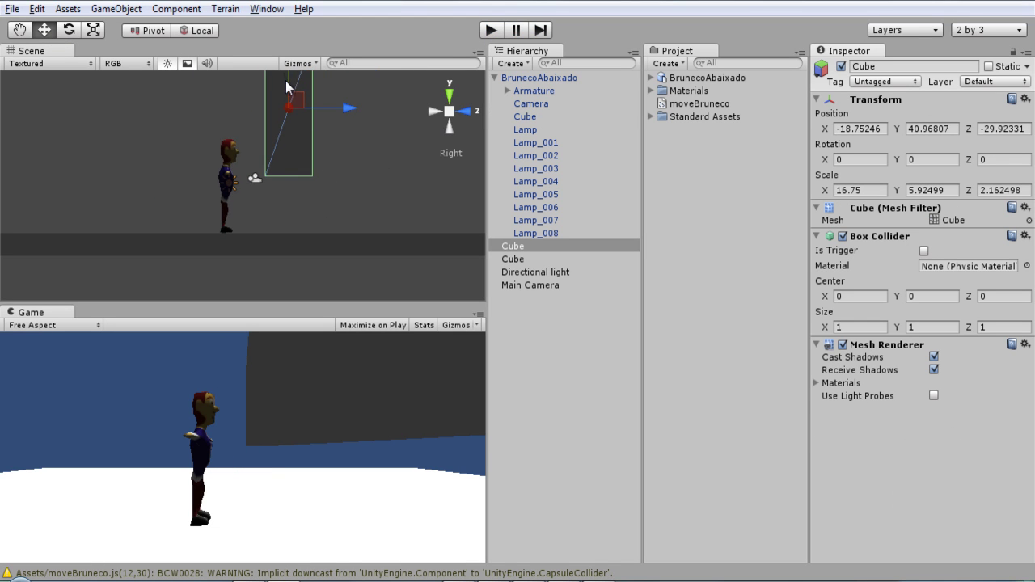
{"action": "left_click_drag", "start_coordinate": [285, 81], "coordinate": [292, 69]}
{"action": "left_click", "coordinate": [490, 30]}
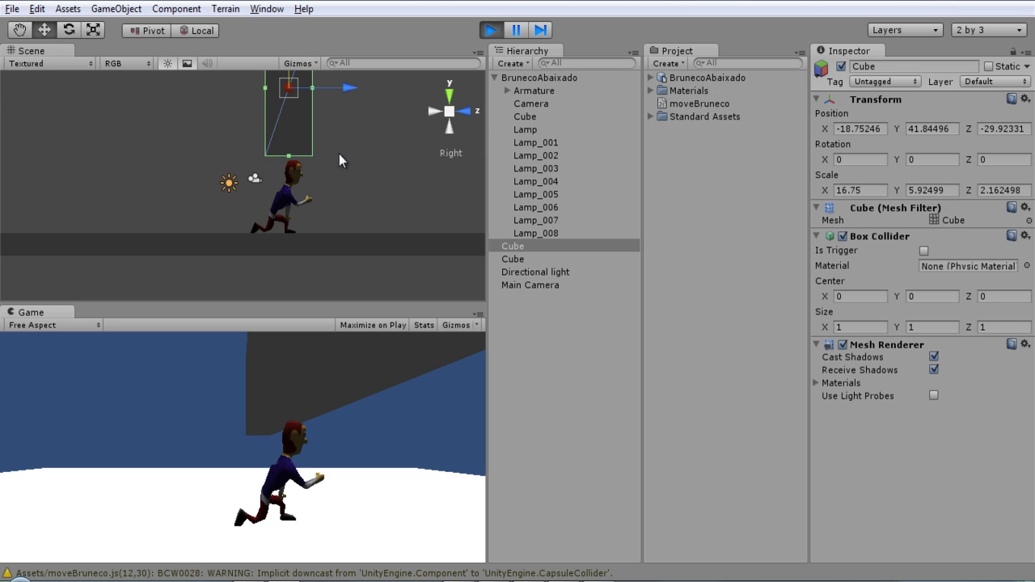
{"action": "left_click", "coordinate": [491, 31]}
- Switch to moveBruneco.js in MonoDevelop and add an if (Physics.Raycast) condition between the last else and animation.Play("parado")
{"action": "key", "text": "alt+Tab"}
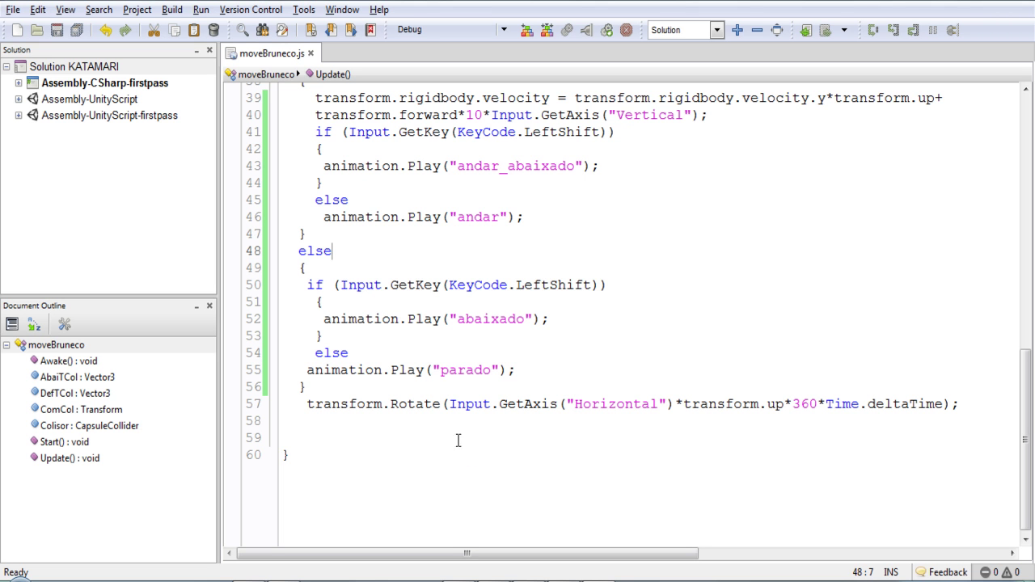
{"action": "left_click", "coordinate": [411, 352]}
{"action": "scroll", "coordinate": [445, 410], "scroll_direction": "up", "scroll_amount": 1}
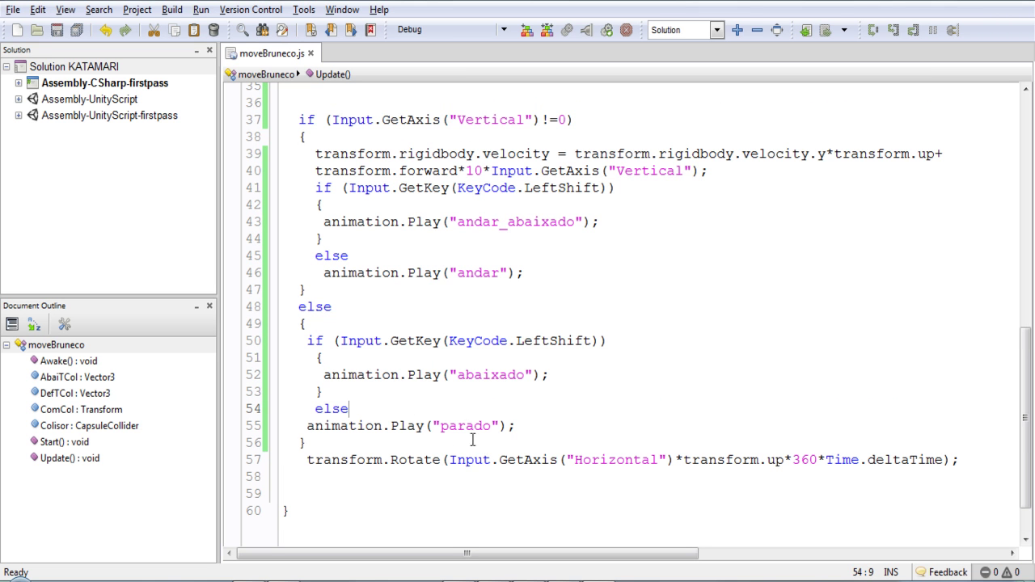
{"action": "key", "text": "Return"}
{"action": "type", "text": "if ()"}
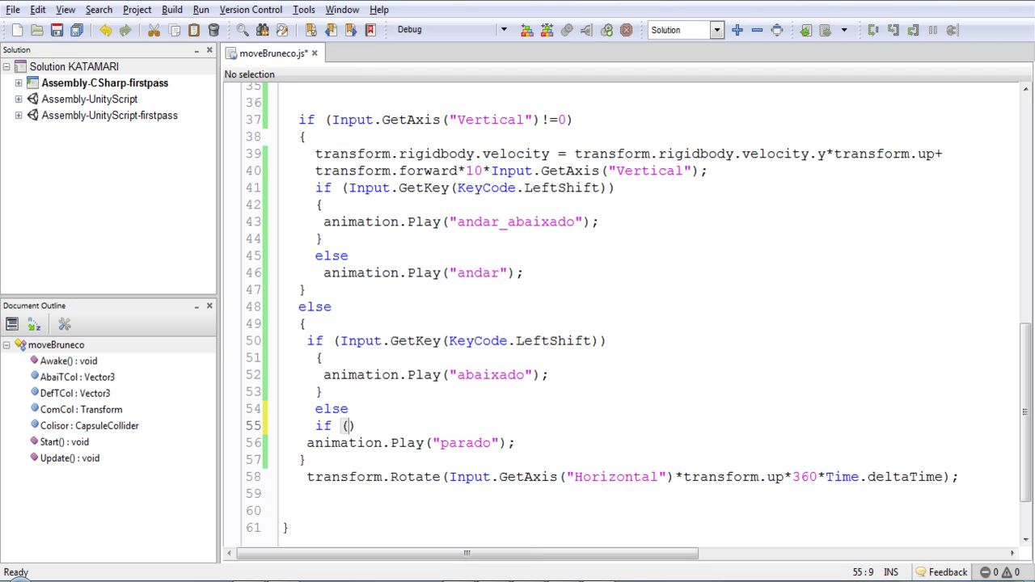
{"action": "type", "text": "ph"}
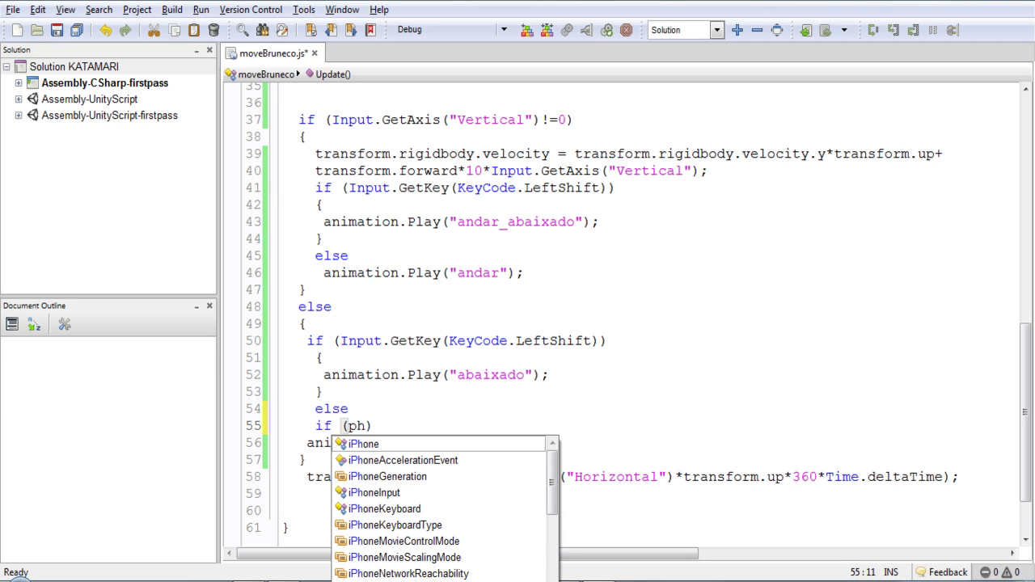
{"action": "type", "text": "u"}
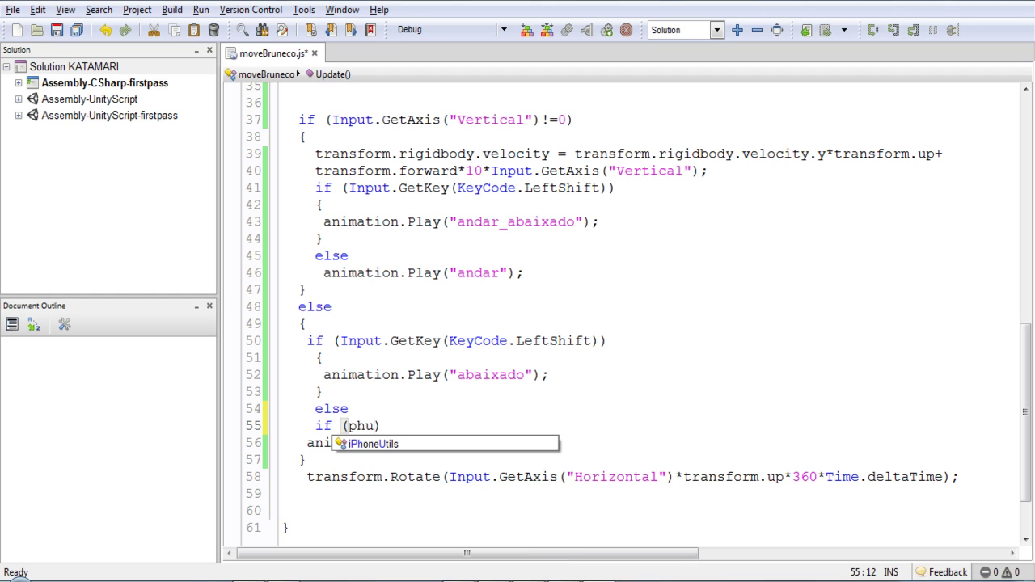
{"action": "key", "text": "BackSpace"}
{"action": "type", "text": "y"}
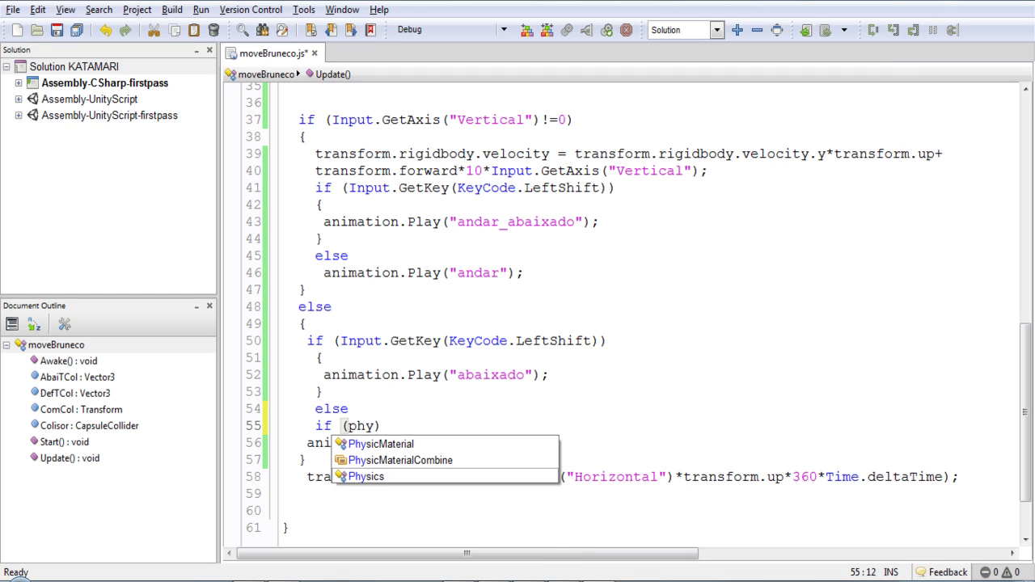
{"action": "key", "text": "Down"}
{"action": "key", "text": "Return"}
{"action": "type", "text": ".ra"}
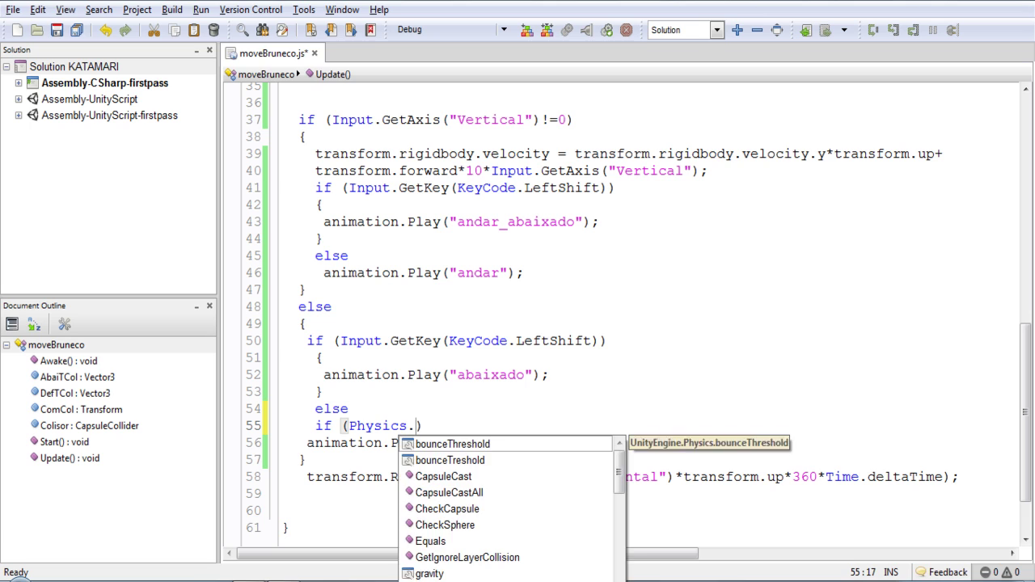
{"action": "key", "text": "Return"}
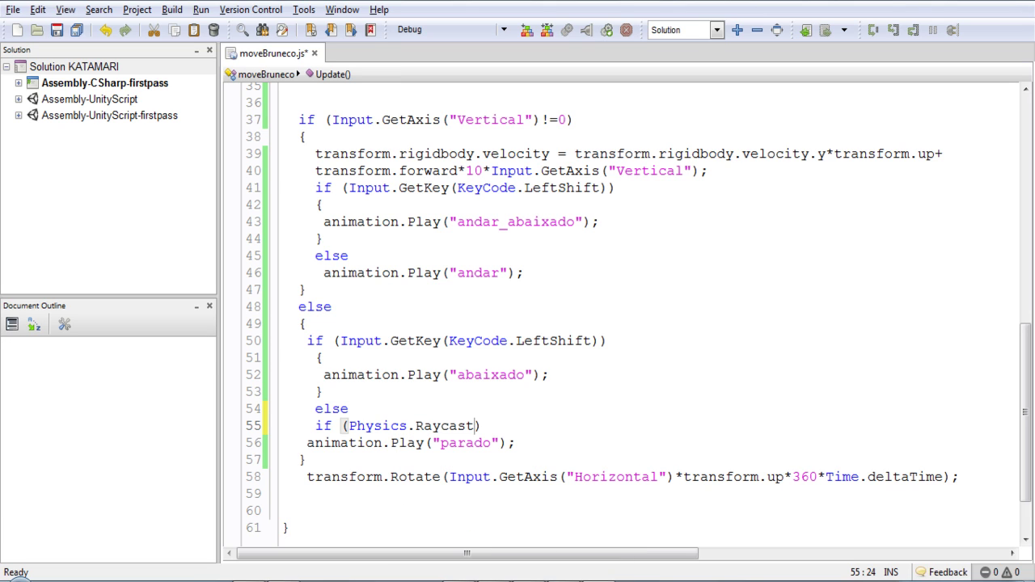
- Give the Physics.Raycast call transform.up in lowercase as its direction argument
{"action": "type", "text": "(tra"}
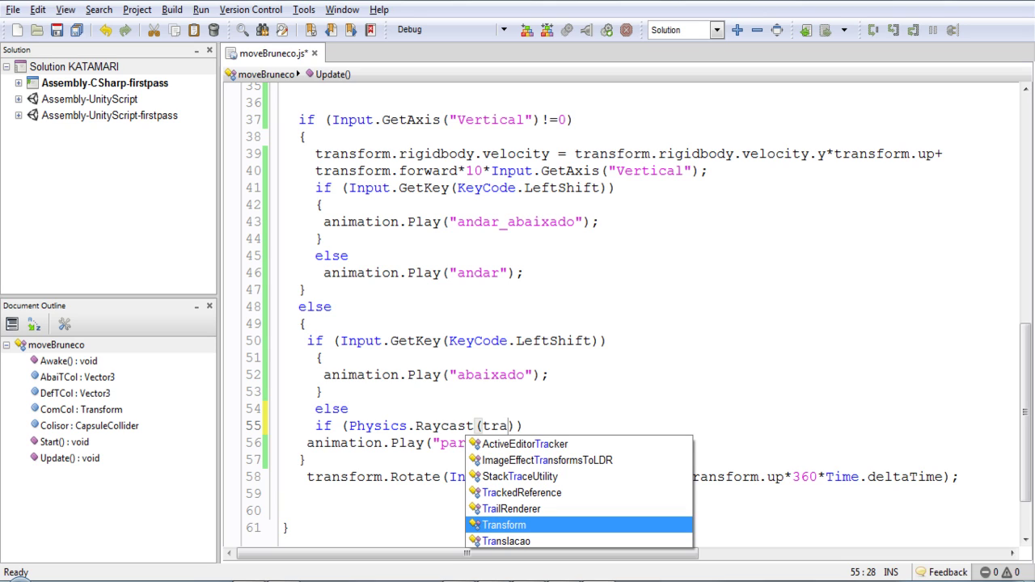
{"action": "type", "text": "ns"}
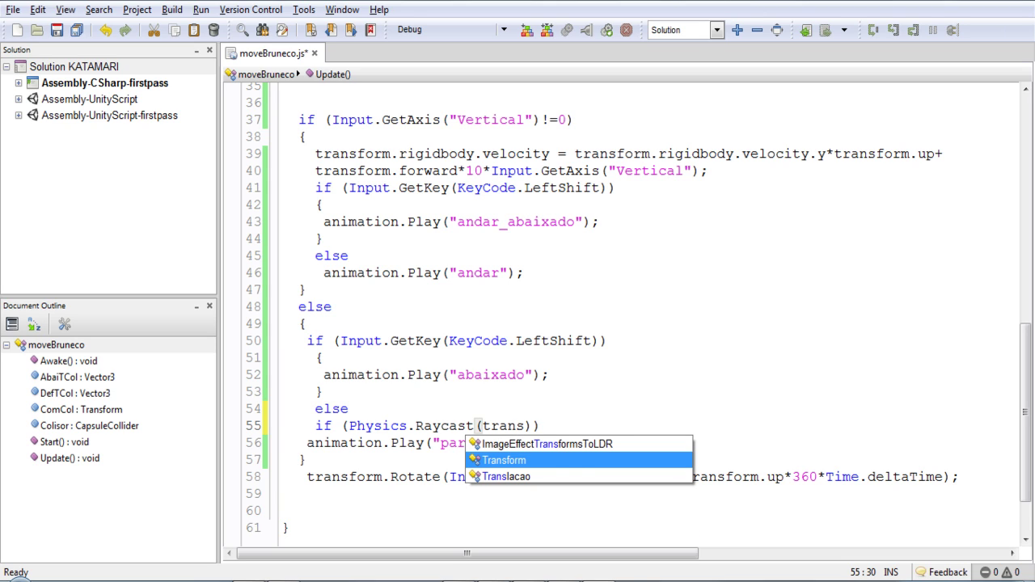
{"action": "type", "text": "form."}
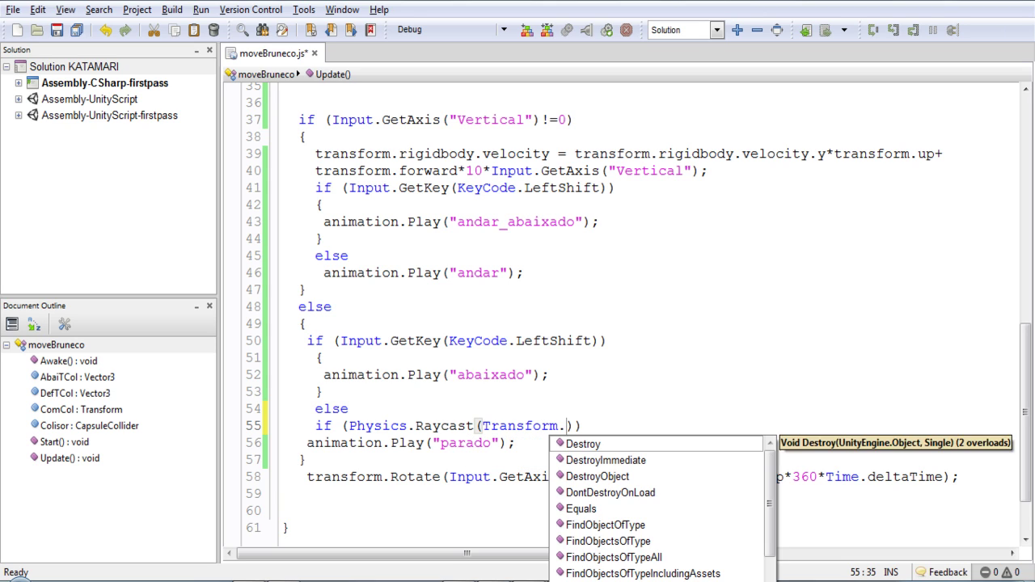
{"action": "key", "text": "Escape"}
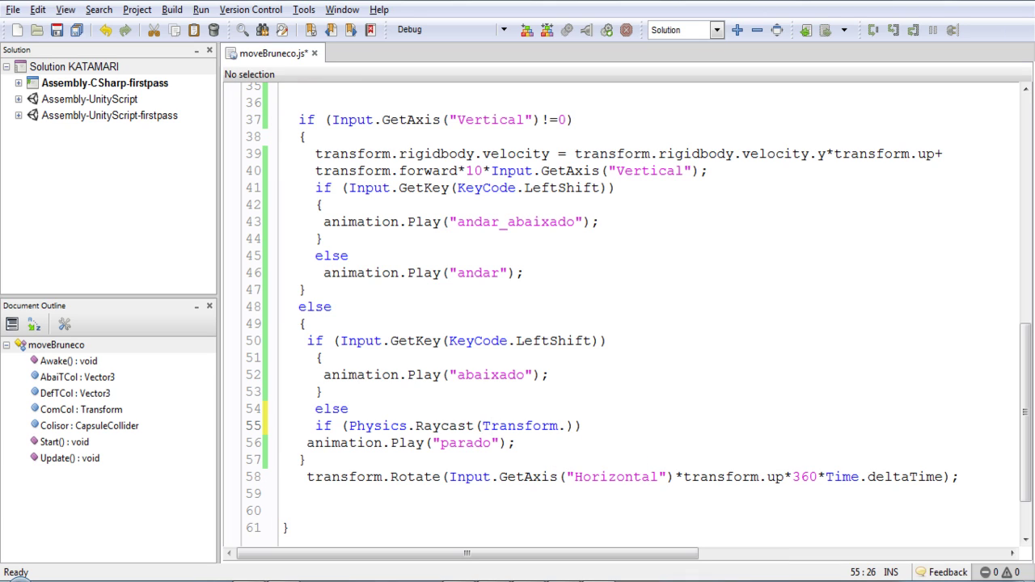
{"action": "key", "text": "BackSpace"}
{"action": "type", "text": "t"}
{"action": "key", "text": "Right"}
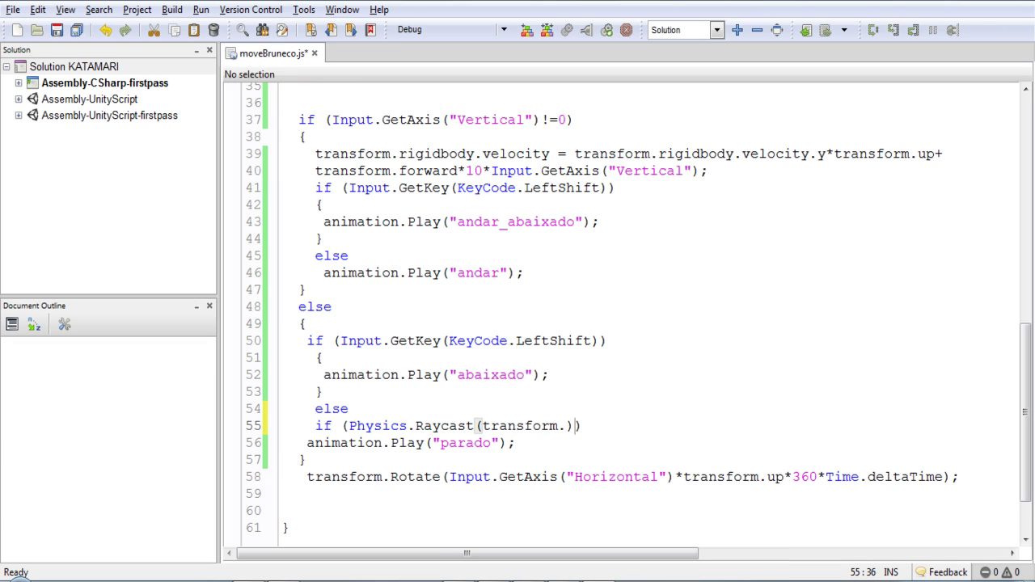
{"action": "type", "text": ".up"}
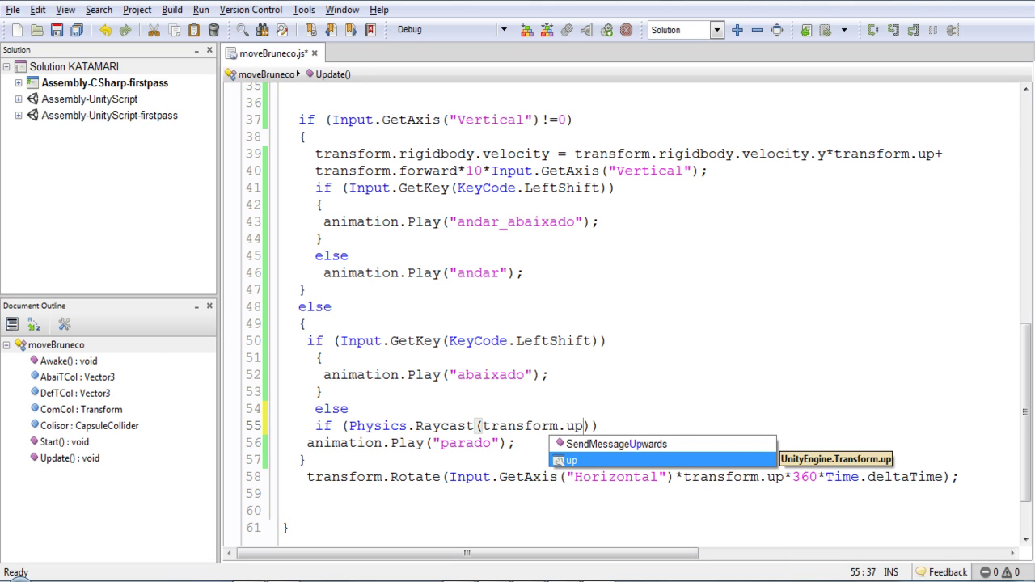
- Copy "transform." from the Raycast argument and insert the copy in front of transform.up
{"action": "key", "text": "Left"}
{"action": "key", "text": "shift+Left"}
{"action": "key", "text": "shift+Left"}
{"action": "key", "text": "shift+Left"}
{"action": "key", "text": "shift+Left"}
{"action": "key", "text": "shift+Left"}
{"action": "key", "text": "shift+Left"}
{"action": "key", "text": "shift+Left"}
{"action": "key", "text": "shift+Left"}
{"action": "key", "text": "shift+Left"}
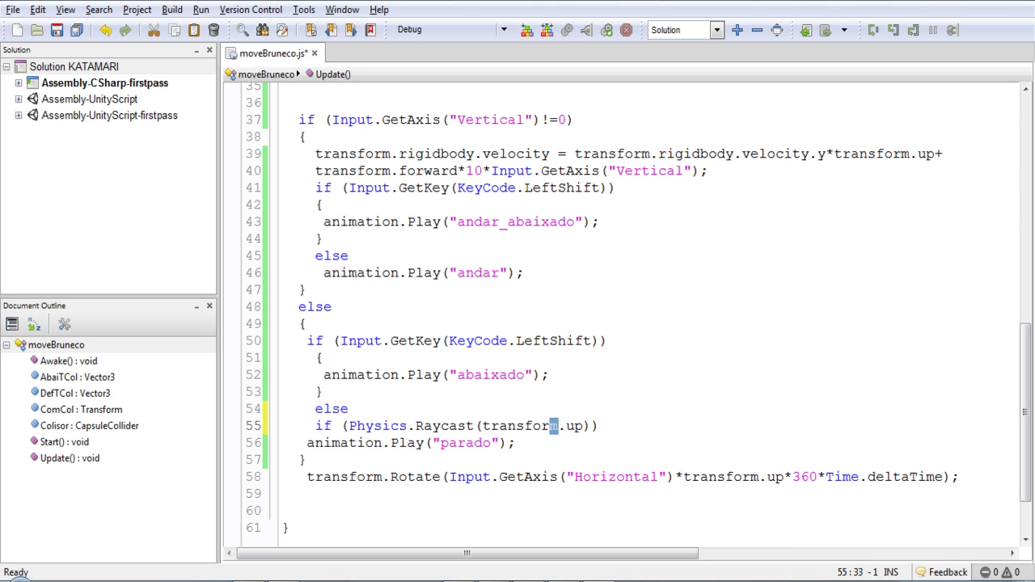
{"action": "key", "text": "ctrl+c"}
{"action": "key", "text": "Left"}
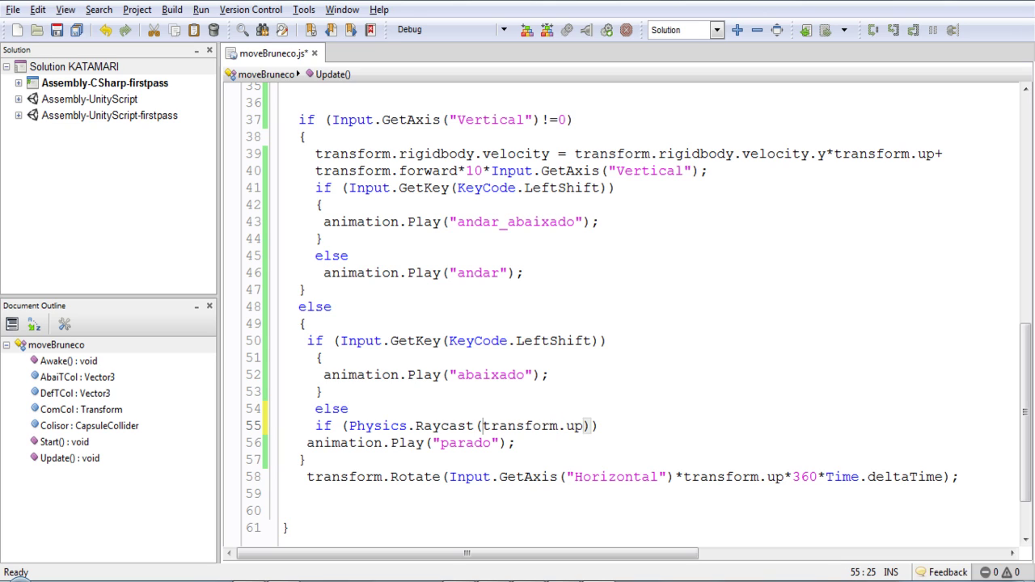
{"action": "key", "text": "ctrl+v"}
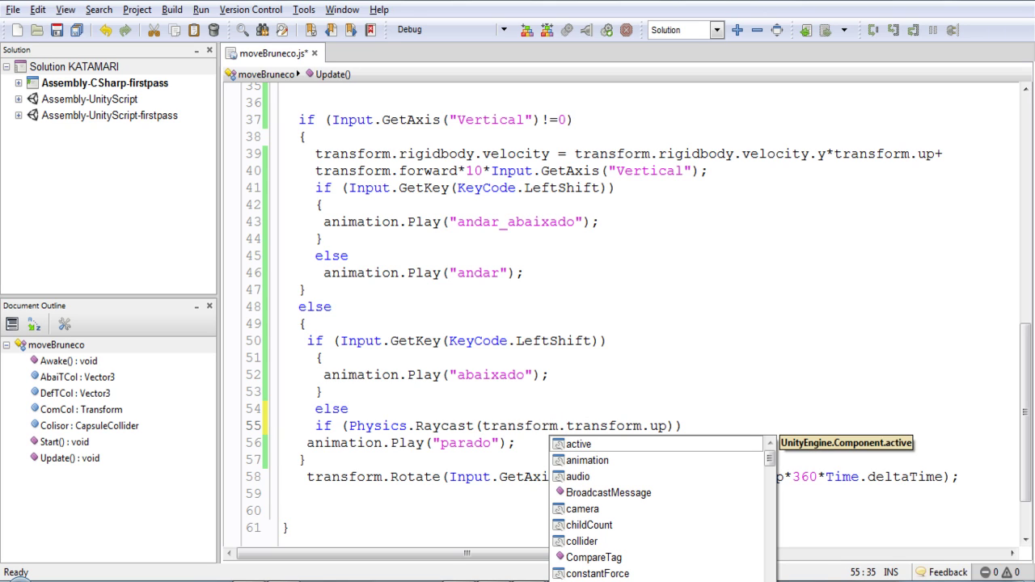
- Complete the first Raycast argument as transform.position, separate it from transform.up with a comma, and add a comma after transform.up
{"action": "type", "text": "p"}
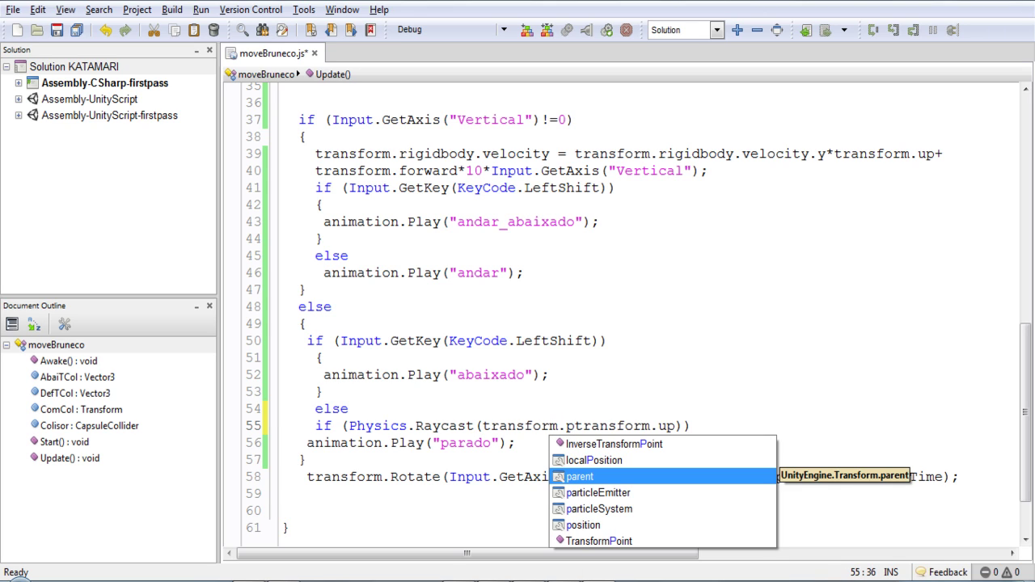
{"action": "key", "text": "Down"}
{"action": "key", "text": "Down"}
{"action": "key", "text": "Down"}
{"action": "key", "text": "Return"}
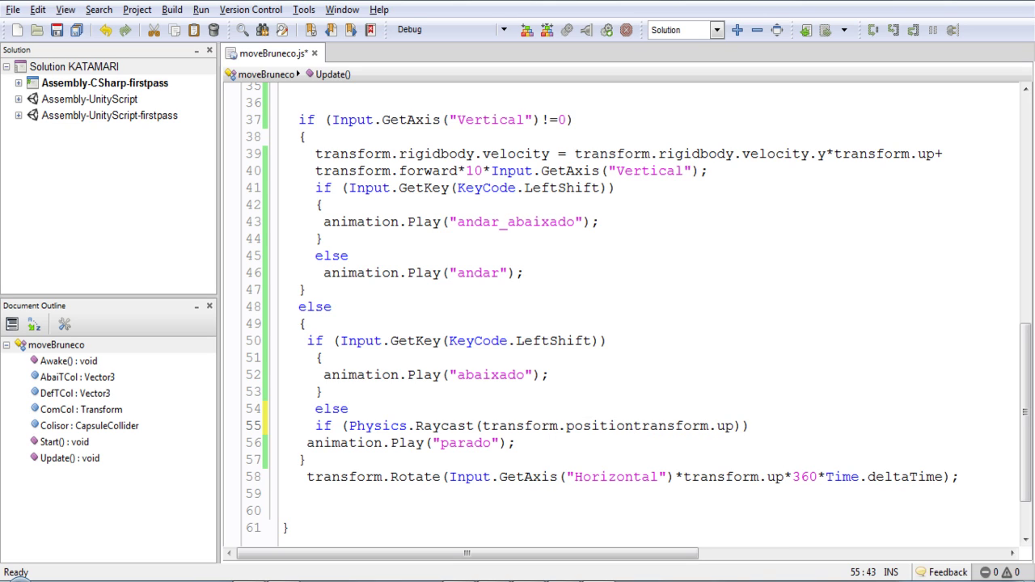
{"action": "type", "text": ","}
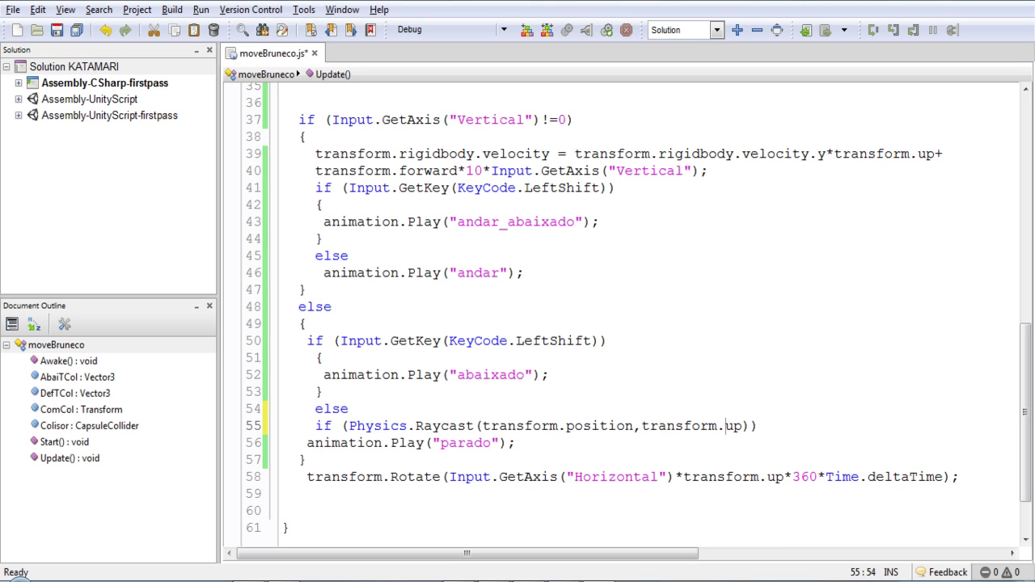
{"action": "key", "text": "Right"}
{"action": "key", "text": "Right"}
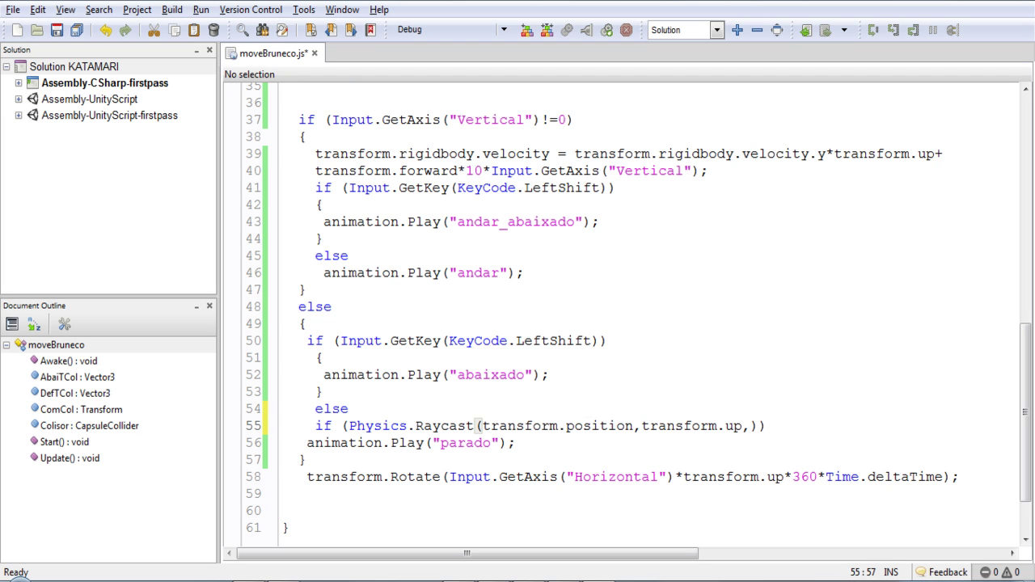
- Examine the crouched collider's AbaiTCol values in the Start function to find a suitable ray distance
{"action": "scroll", "coordinate": [323, 362], "scroll_direction": "up", "scroll_amount": 11}
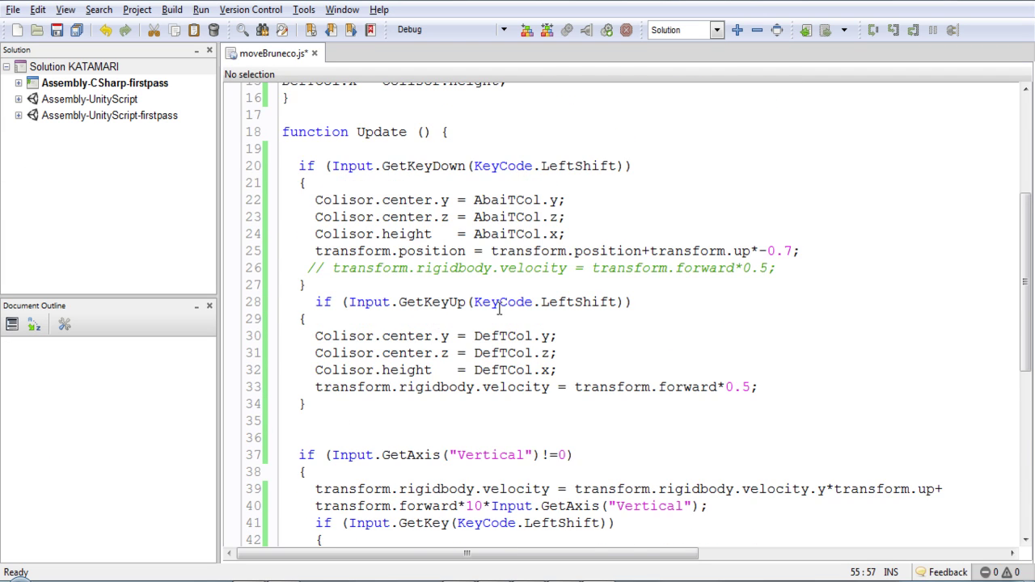
{"action": "scroll", "coordinate": [493, 320], "scroll_direction": "up", "scroll_amount": 1}
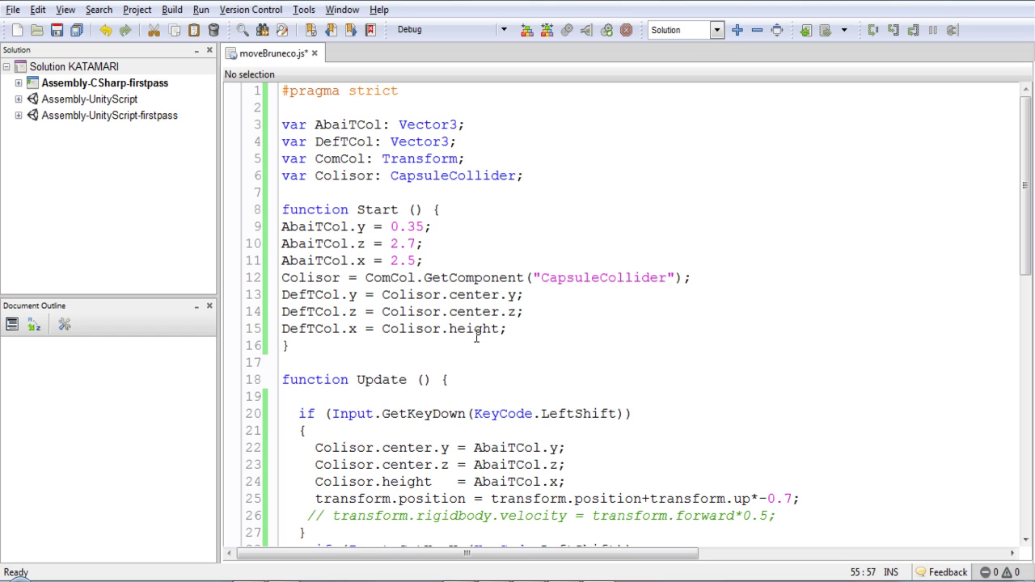
{"action": "left_click_drag", "start_coordinate": [417, 260], "coordinate": [391, 243]}
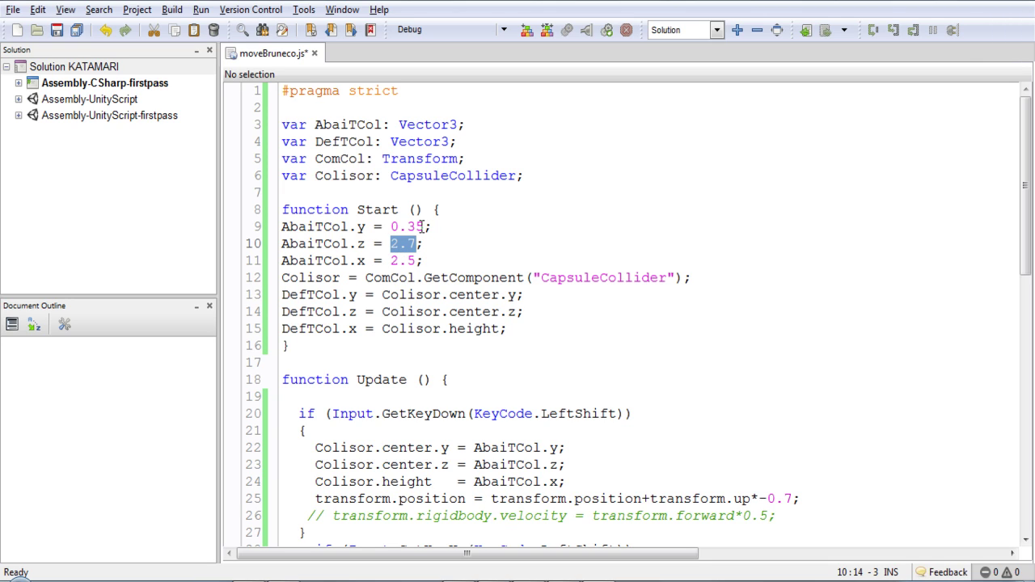
{"action": "left_click_drag", "start_coordinate": [418, 260], "coordinate": [392, 260]}
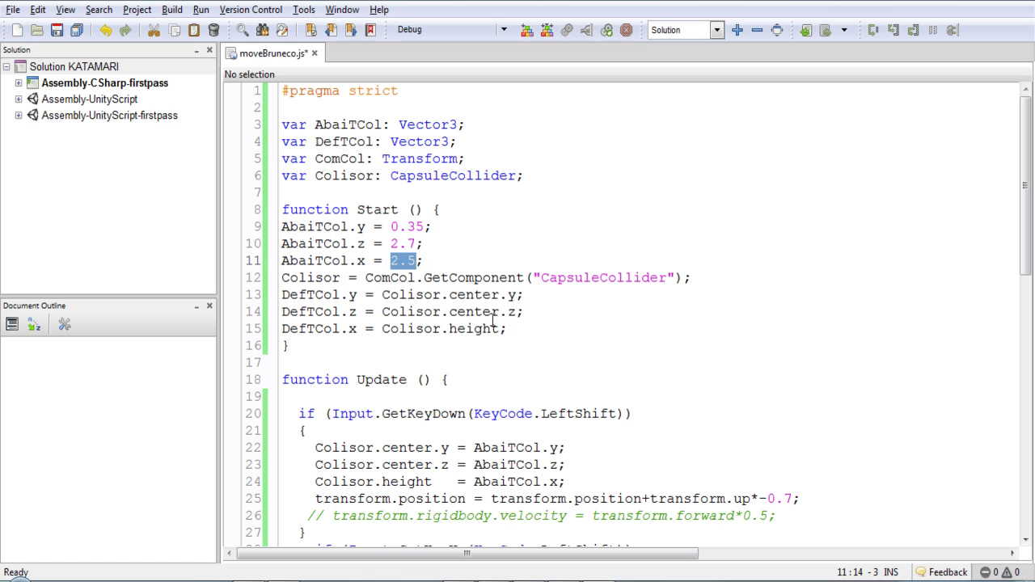
{"action": "scroll", "coordinate": [504, 328], "scroll_direction": "down", "scroll_amount": 13}
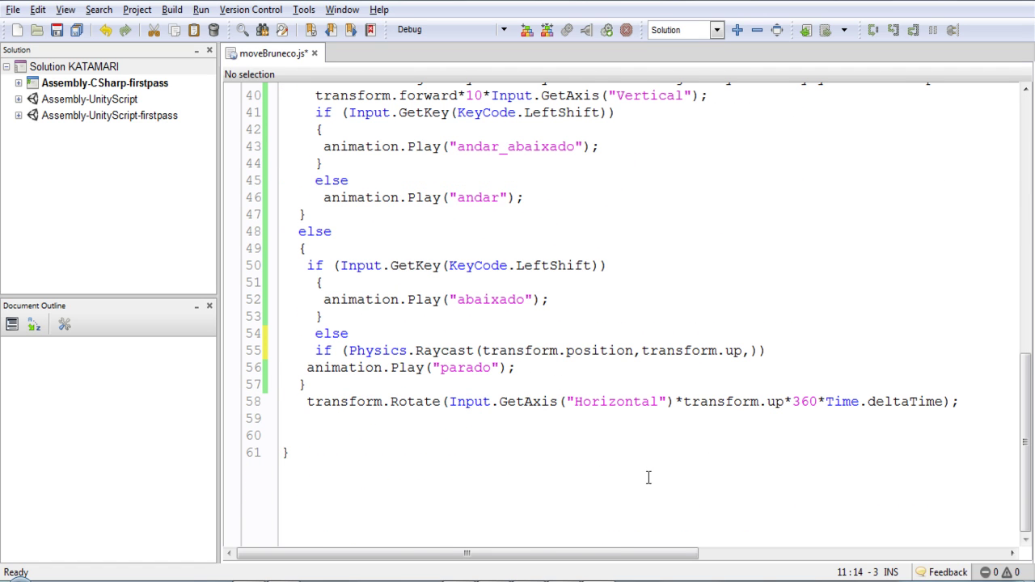
{"action": "scroll", "coordinate": [647, 444], "scroll_direction": "up", "scroll_amount": 3}
{"action": "scroll", "coordinate": [627, 372], "scroll_direction": "down", "scroll_amount": 2}
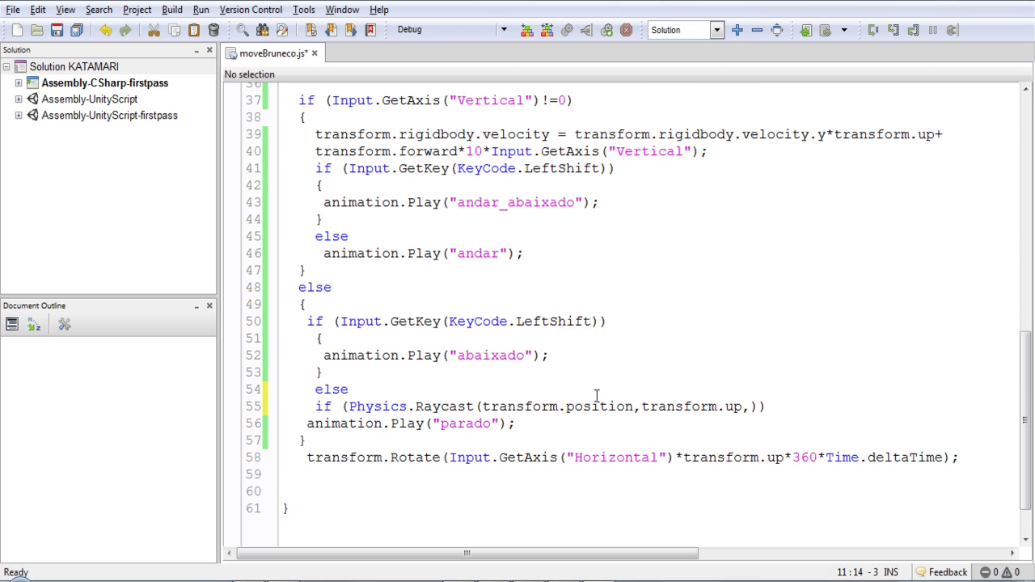
- Set the Raycast's third argument, the ray distance, to 3
{"action": "left_click", "coordinate": [762, 407]}
{"action": "type", "text": "2.5)"}
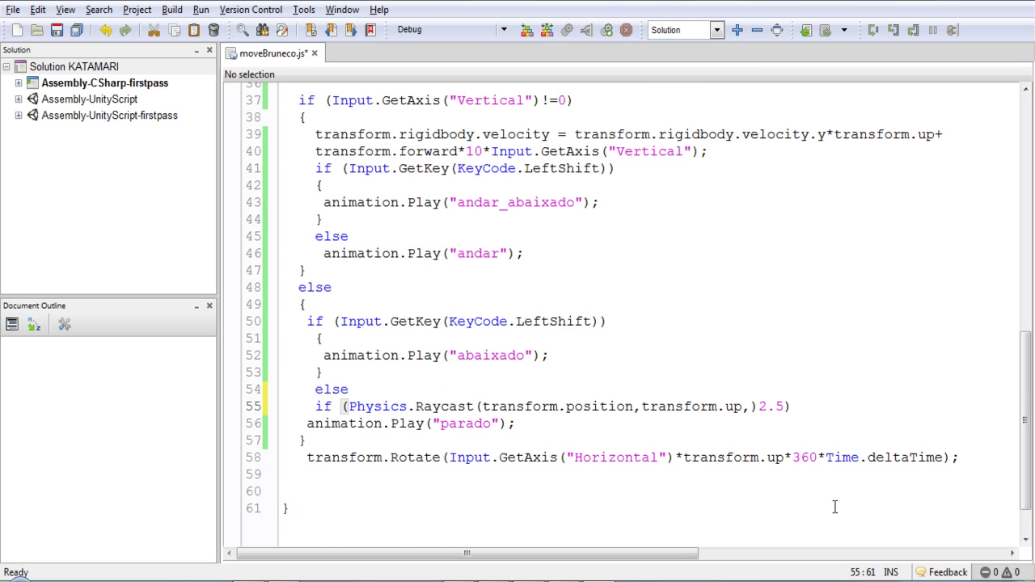
{"action": "key", "text": "BackSpace"}
{"action": "key", "text": "BackSpace"}
{"action": "key", "text": "BackSpace"}
{"action": "type", "text": "2.5"}
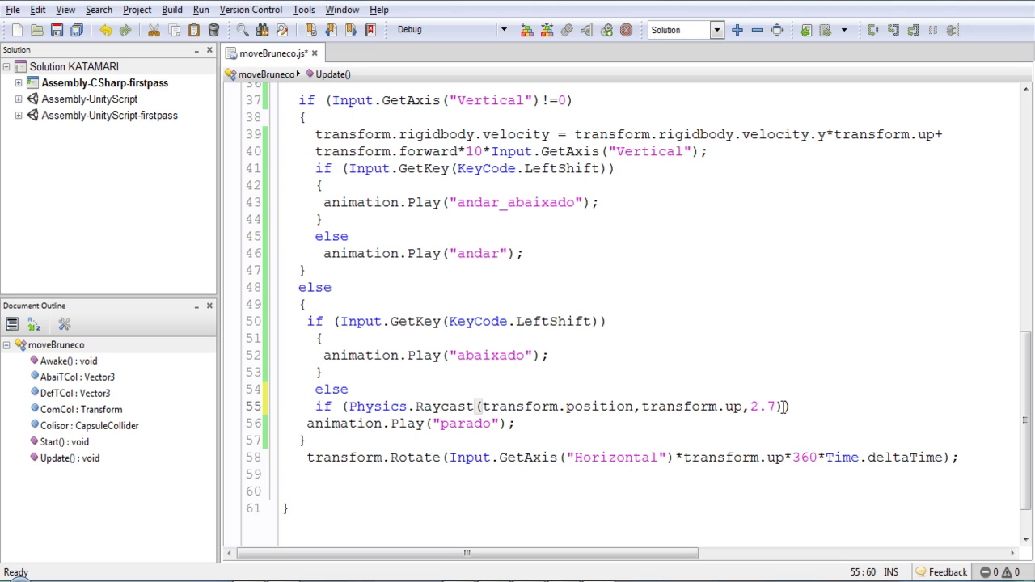
{"action": "key", "text": "BackSpace"}
{"action": "key", "text": "BackSpace"}
{"action": "key", "text": "BackSpace"}
{"action": "type", "text": "3"}
- Negate the Physics.Raycast condition with ! and add an else branch after the animation.Play("parado") line
{"action": "left_click", "coordinate": [342, 406]}
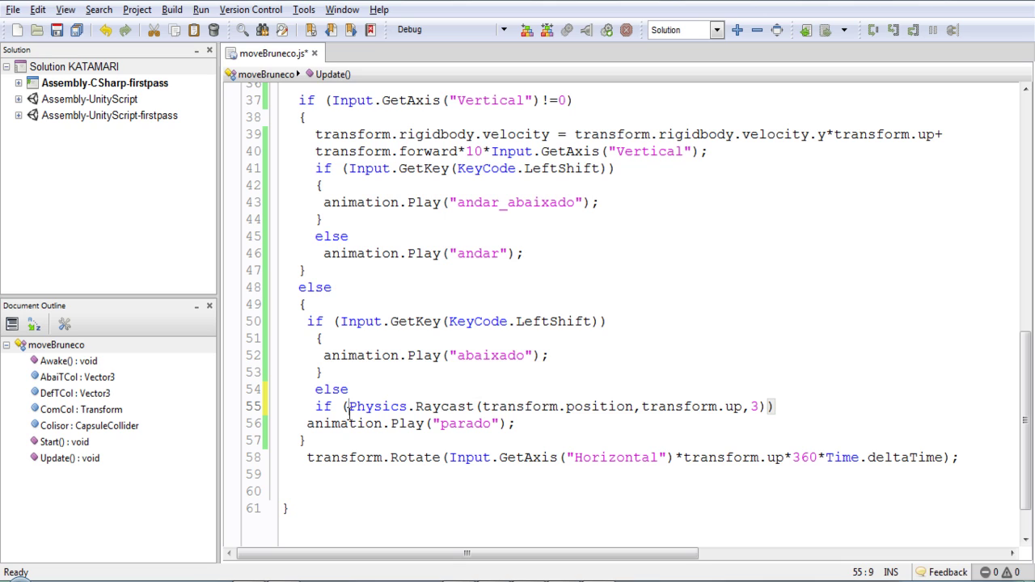
{"action": "type", "text": "!"}
{"action": "left_click", "coordinate": [357, 424]}
{"action": "key", "text": "End"}
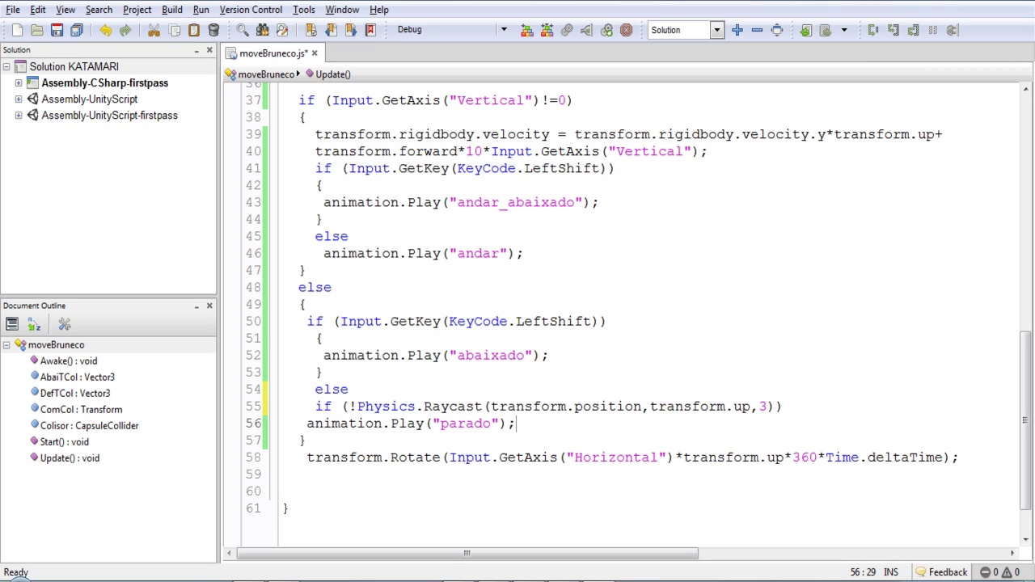
{"action": "key", "text": "Return"}
{"action": "type", "text": "e"}
{"action": "key", "text": "Return"}
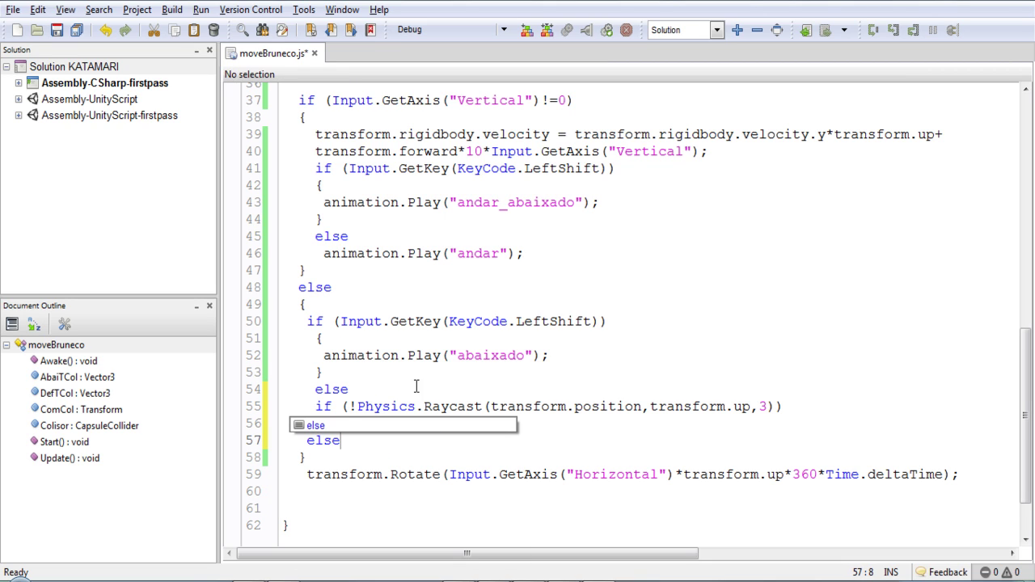
- Copy the animation.Play("abaixado"); line from the LeftShift block into the new else branch
{"action": "left_click", "coordinate": [549, 357]}
{"action": "key", "text": "shift+Home"}
{"action": "key", "text": "shift+Home"}
{"action": "key", "text": "shift+Home"}
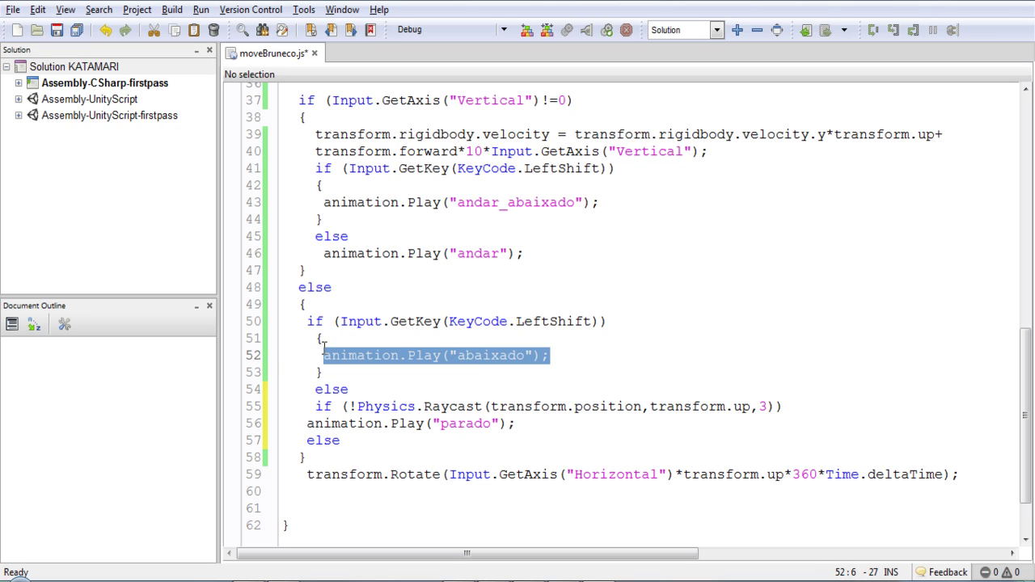
{"action": "key", "text": "shift+Up"}
{"action": "key", "text": "ctrl+c"}
{"action": "left_click", "coordinate": [353, 440]}
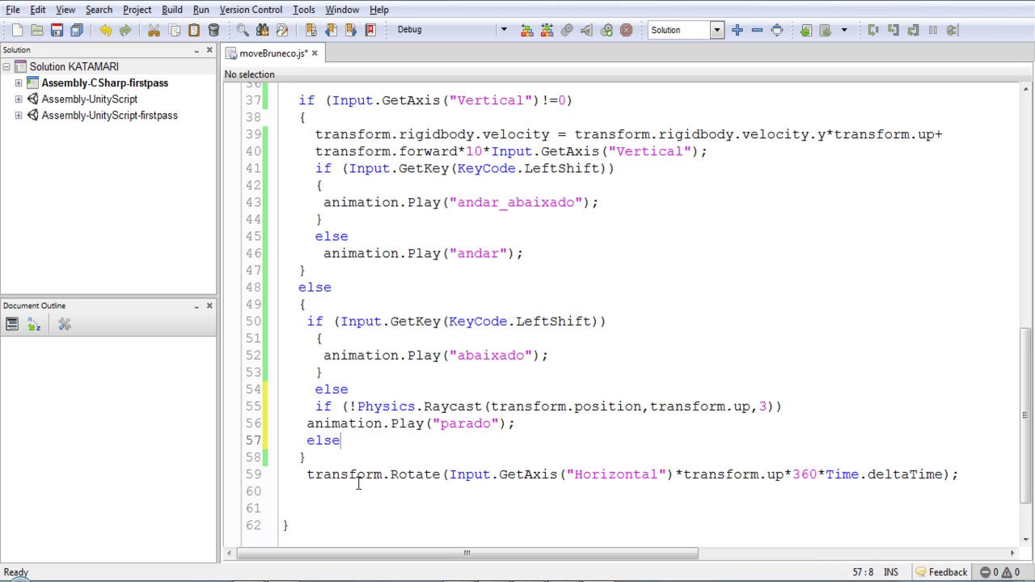
{"action": "key", "text": "Return"}
{"action": "key", "text": "ctrl+v"}
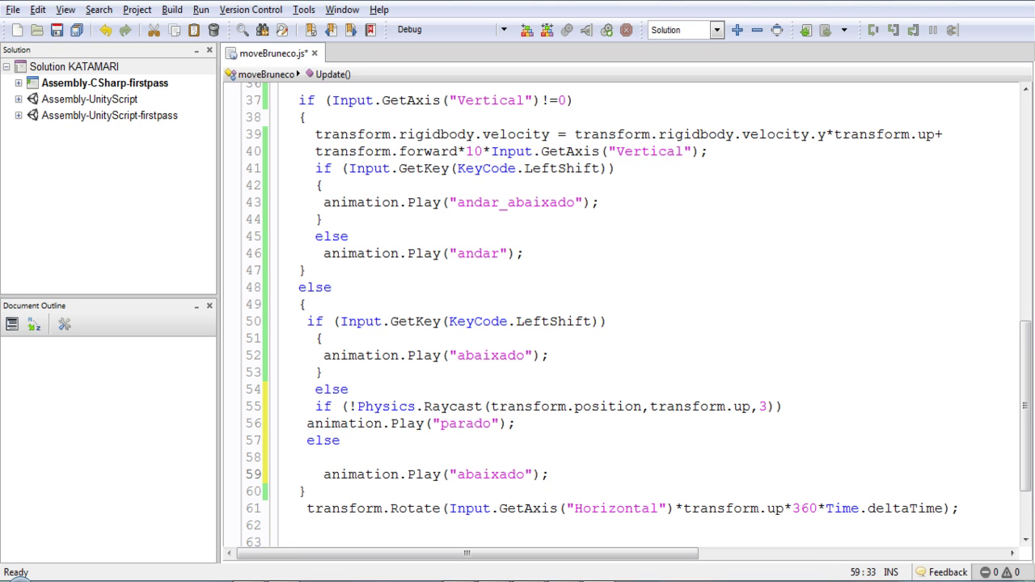
- Save moveBruneco.js, switch to Unity and run the scene, moving the character crouched beneath the overhead block
{"action": "key", "text": "ctrl+s"}
{"action": "key", "text": "alt+Tab"}
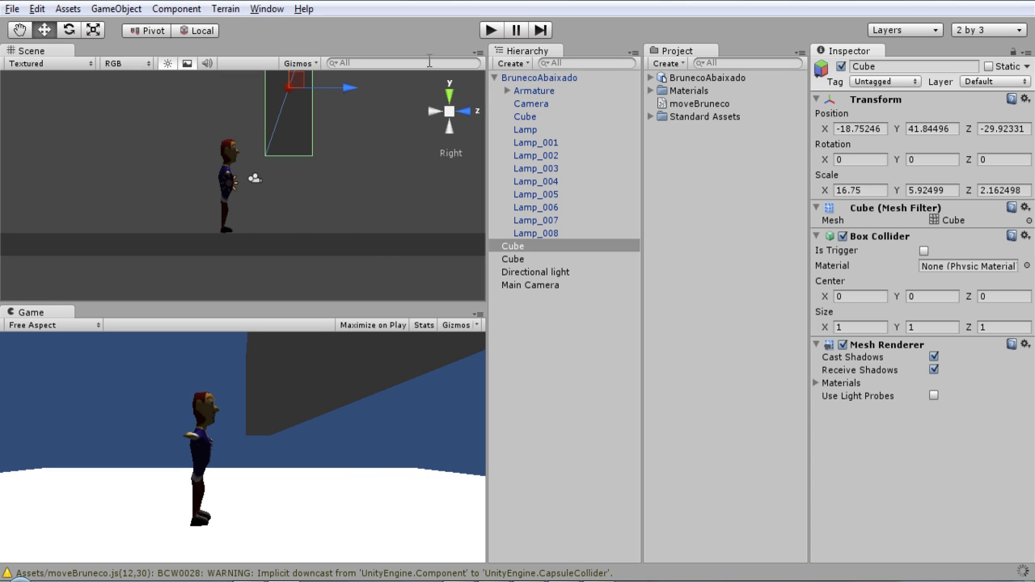
{"action": "left_click", "coordinate": [493, 30]}
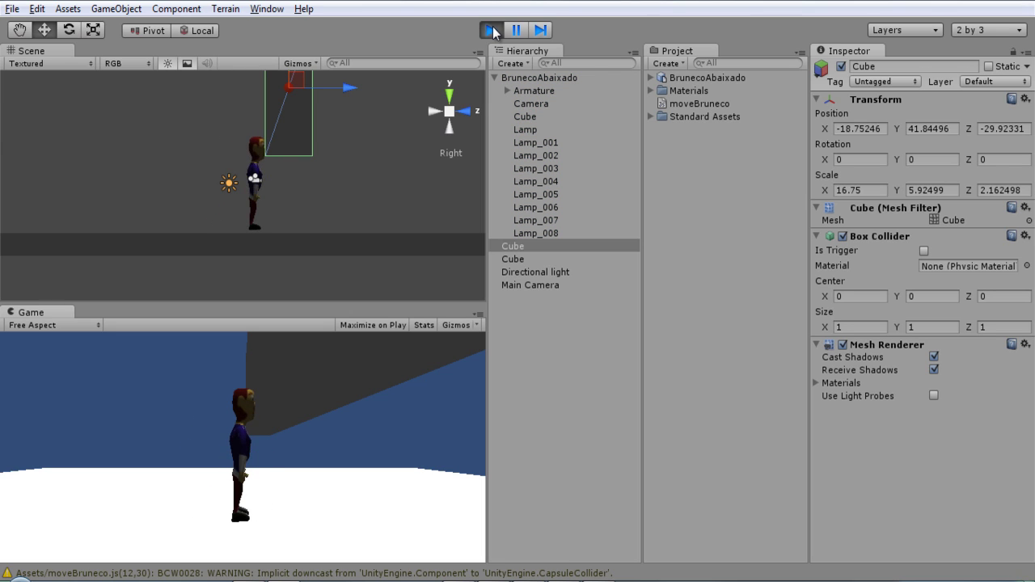
{"action": "key", "text": "Right"}
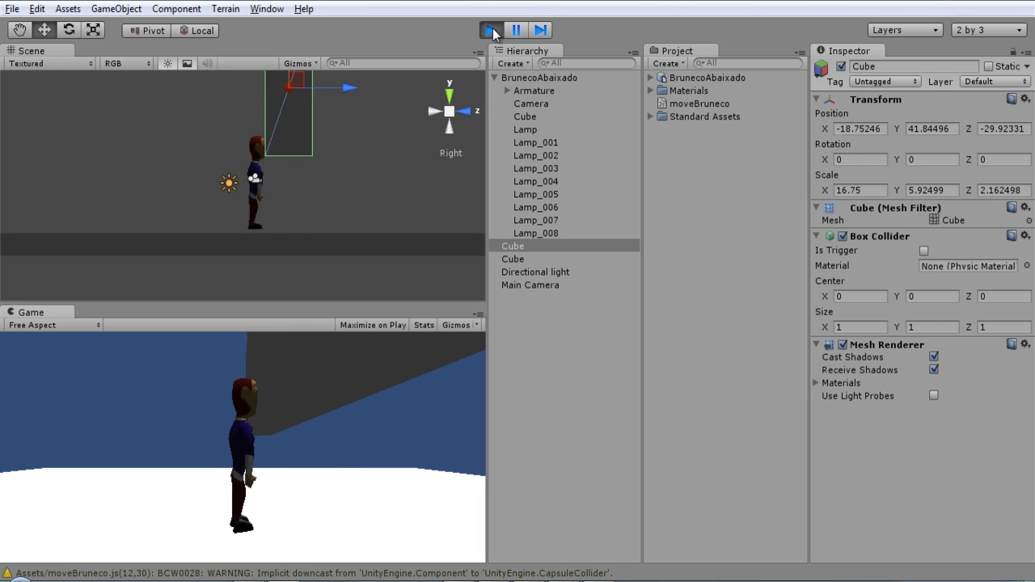
{"action": "key", "text": "Right"}
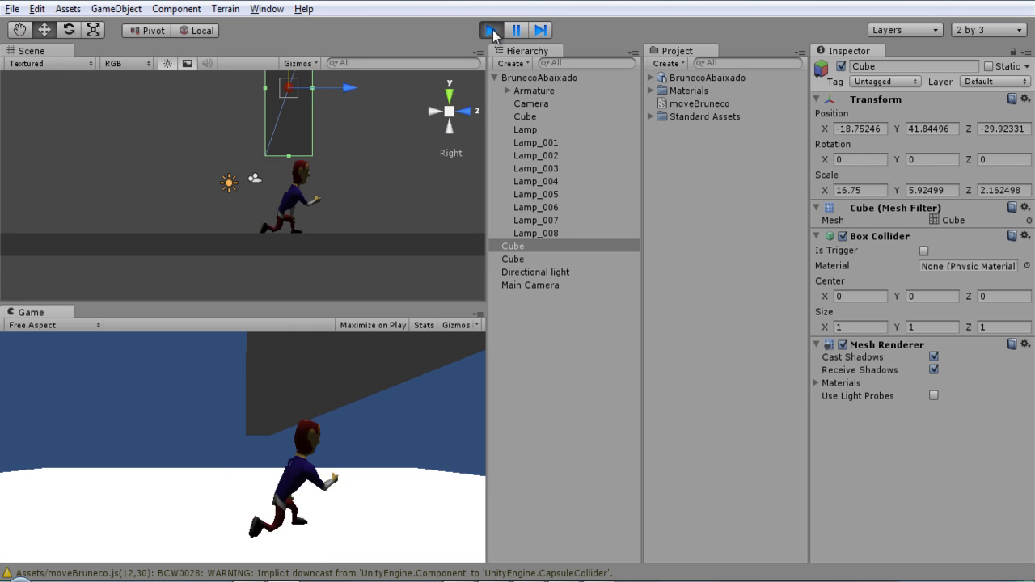
- Test repeated crouching and standing beneath the block, dismiss the Sticky Keys dialog and stop play mode
{"action": "key", "text": "space"}
{"action": "key", "text": "shift"}
{"action": "key", "text": "shift"}
{"action": "key", "text": "shift"}
{"action": "key", "text": "shift"}
{"action": "key", "text": "shift"}
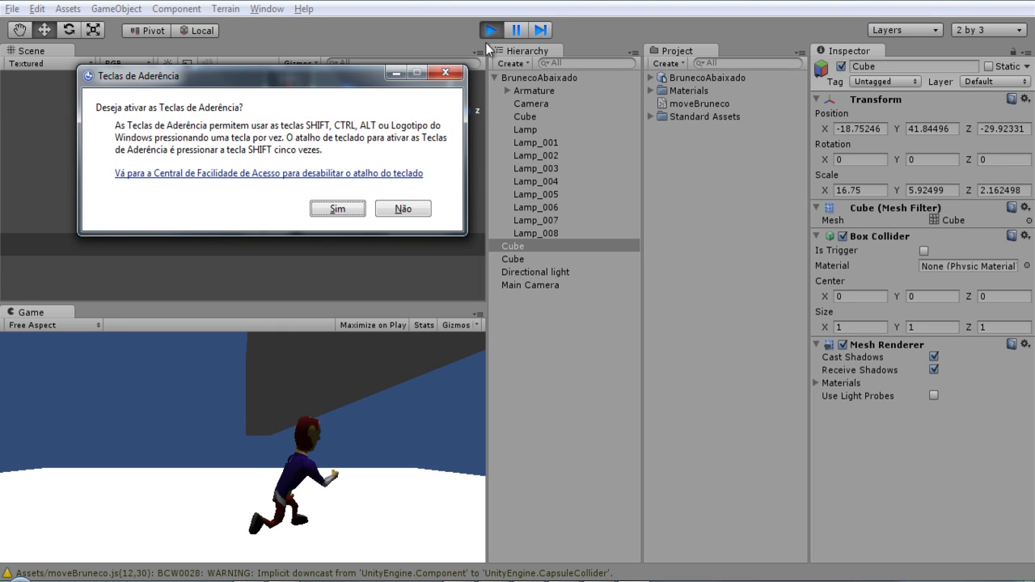
{"action": "left_click", "coordinate": [454, 67]}
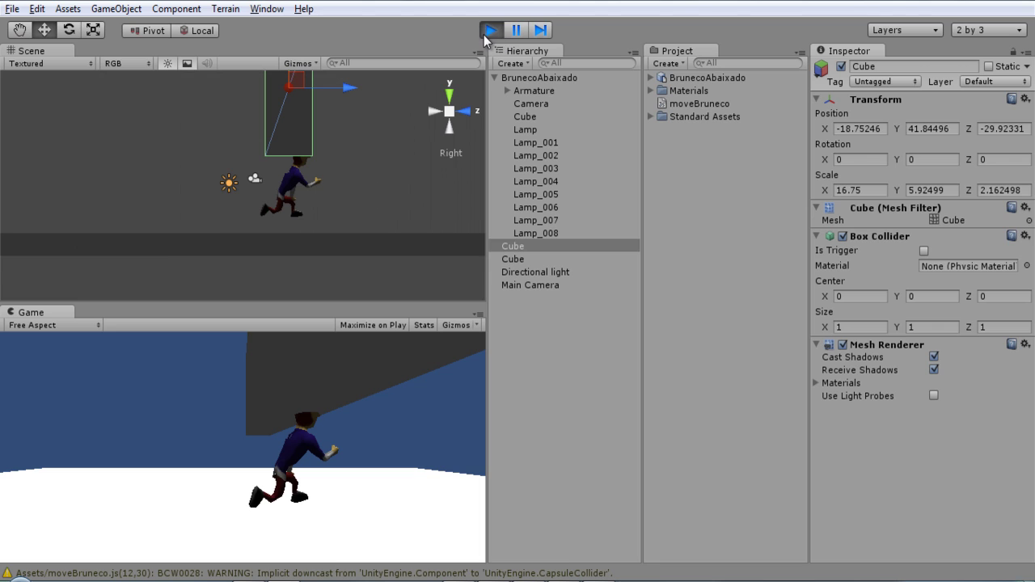
{"action": "left_click", "coordinate": [490, 30]}
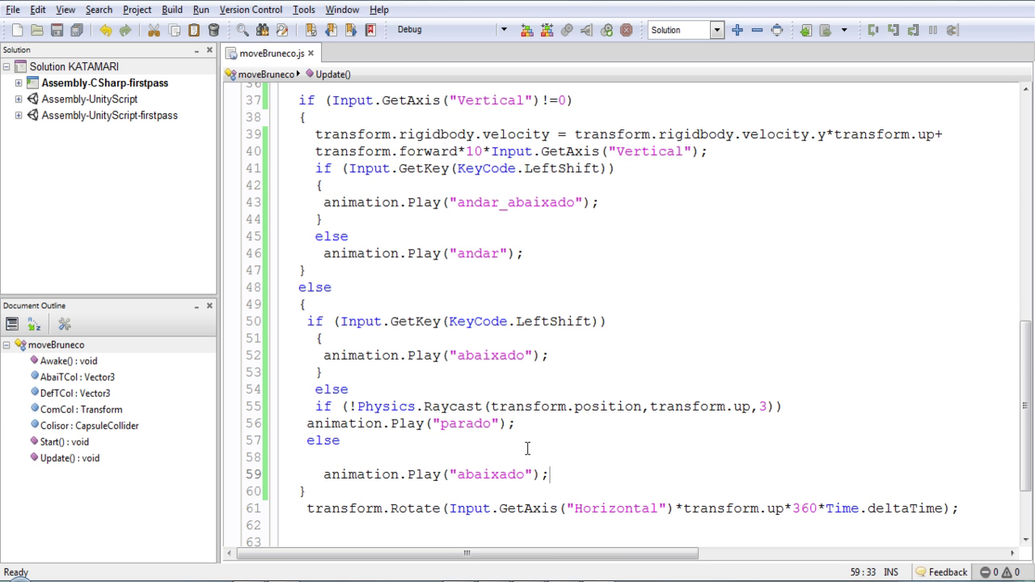
- Copy the if (!Physics.Raycast(transform.position,transform.up,3)) line from the idle else branch in moveBruneco.js
{"action": "scroll", "coordinate": [521, 449], "scroll_direction": "down", "scroll_amount": 2}
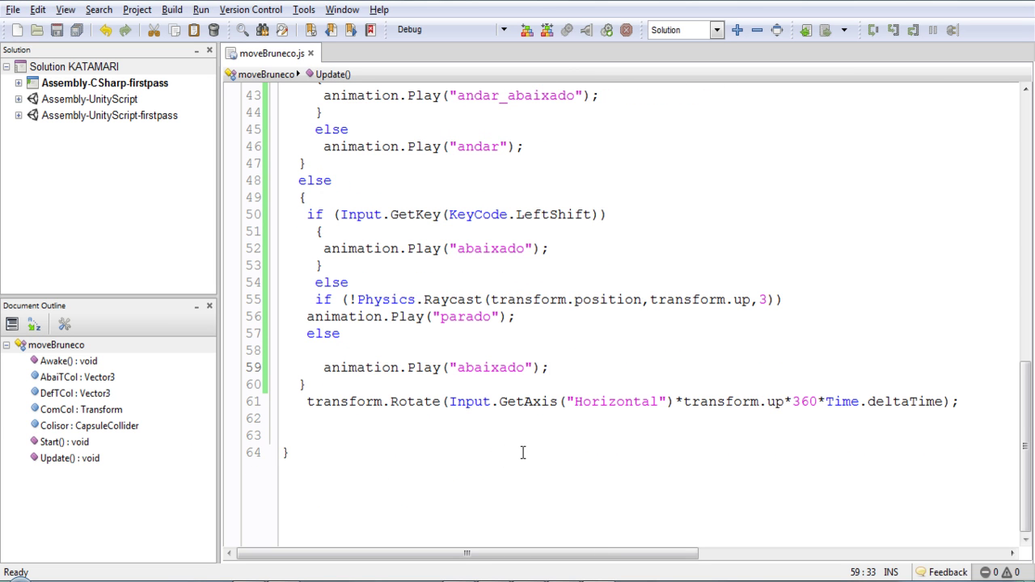
{"action": "left_click_drag", "start_coordinate": [796, 300], "coordinate": [316, 299]}
{"action": "key", "text": "ctrl+c"}
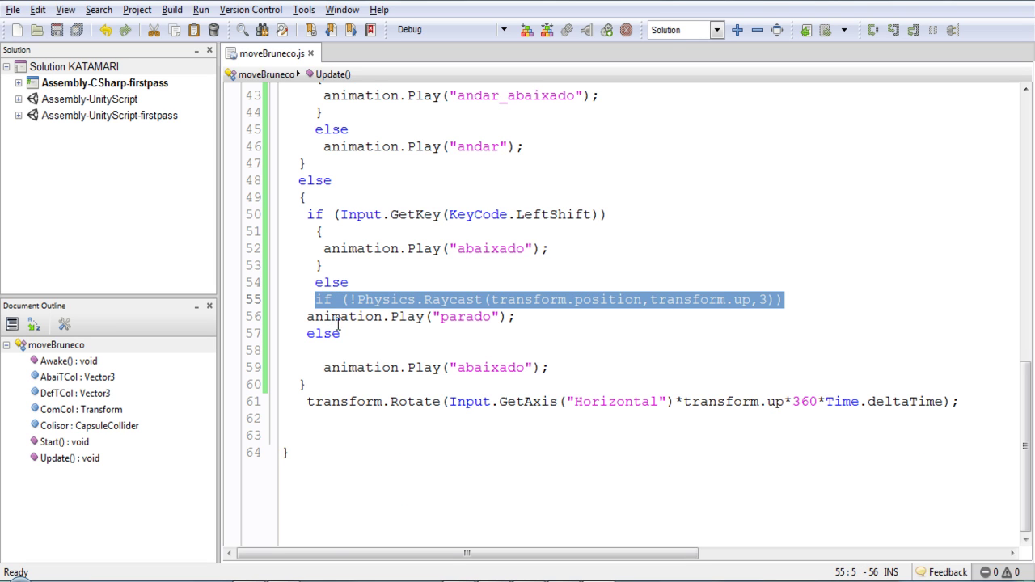
- Extend the GetKeyUp(KeyCode.LeftShift) condition with || followed by the copied Raycast if statement
{"action": "scroll", "coordinate": [414, 373], "scroll_direction": "up", "scroll_amount": 7}
{"action": "scroll", "coordinate": [442, 358], "scroll_direction": "up", "scroll_amount": 2}
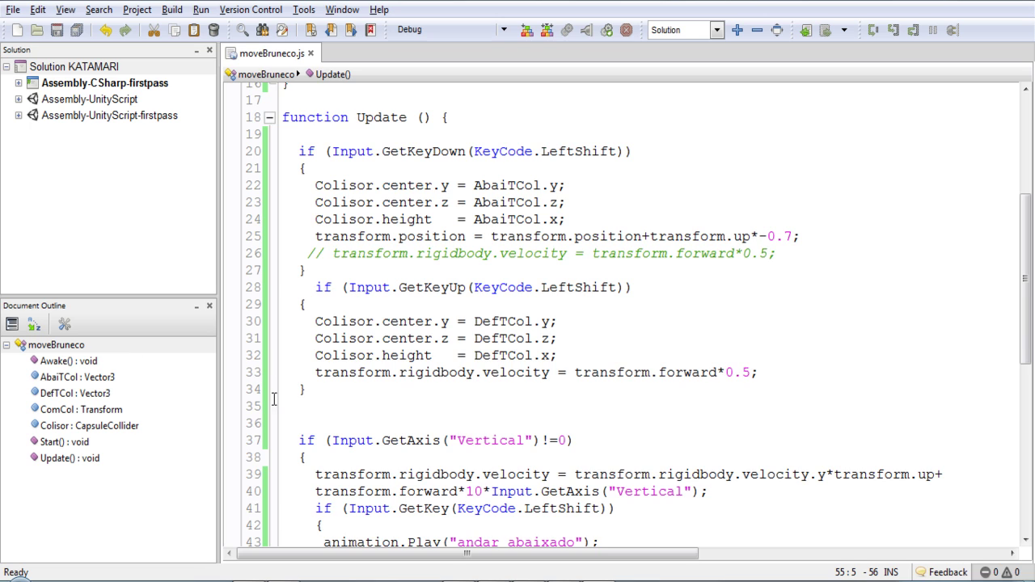
{"action": "scroll", "coordinate": [273, 398], "scroll_direction": "down", "scroll_amount": 9}
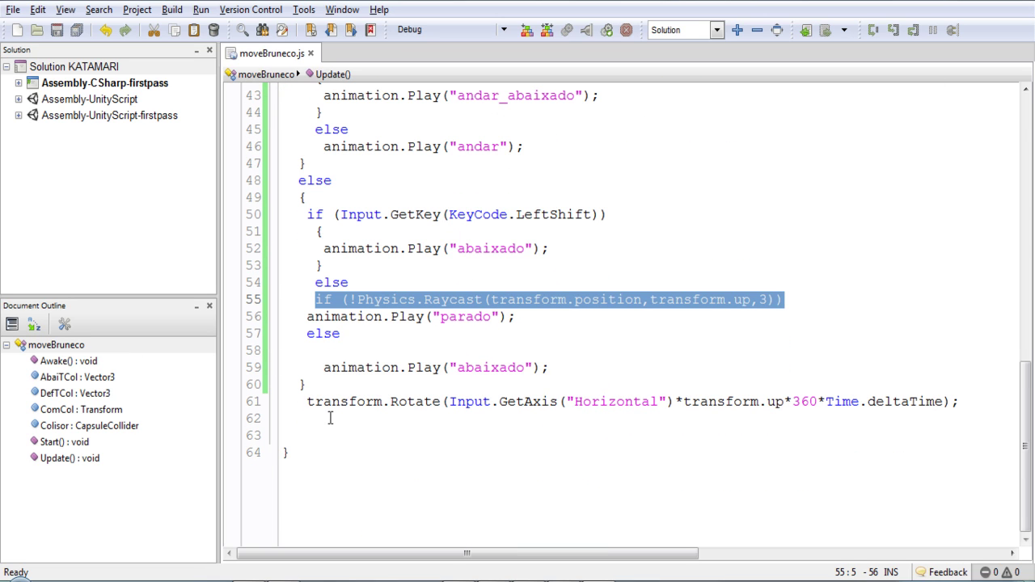
{"action": "scroll", "coordinate": [330, 418], "scroll_direction": "up", "scroll_amount": 7}
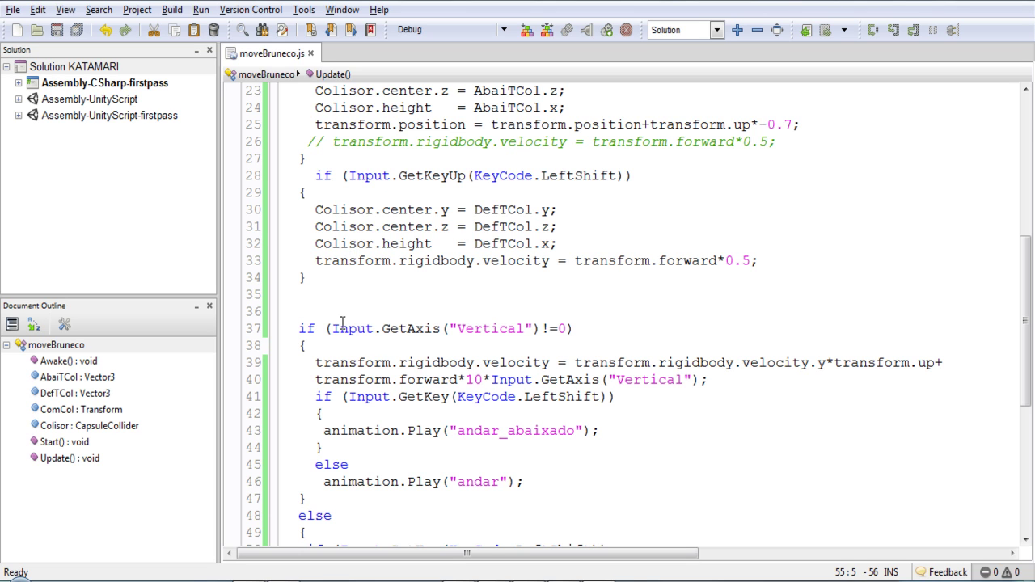
{"action": "scroll", "coordinate": [342, 323], "scroll_direction": "up", "scroll_amount": 2}
{"action": "scroll", "coordinate": [351, 323], "scroll_direction": "down", "scroll_amount": 2}
{"action": "scroll", "coordinate": [351, 324], "scroll_direction": "up", "scroll_amount": 1}
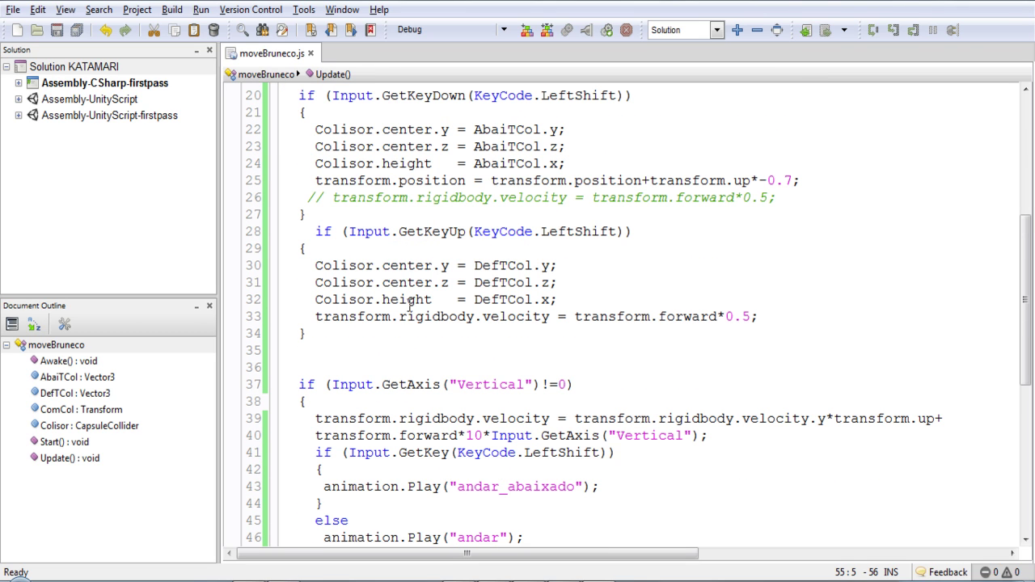
{"action": "scroll", "coordinate": [409, 311], "scroll_direction": "up", "scroll_amount": 1}
{"action": "left_click", "coordinate": [631, 287]}
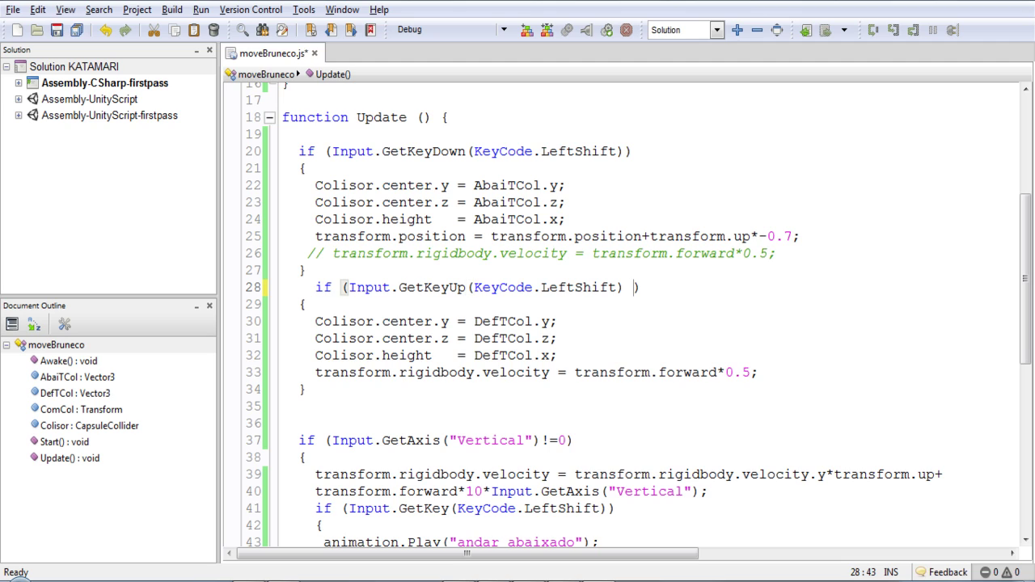
{"action": "key", "text": "Right"}
{"action": "type", "text": ")"}
{"action": "key", "text": "BackSpace"}
{"action": "key", "text": "Left"}
{"action": "type", "text": "|"}
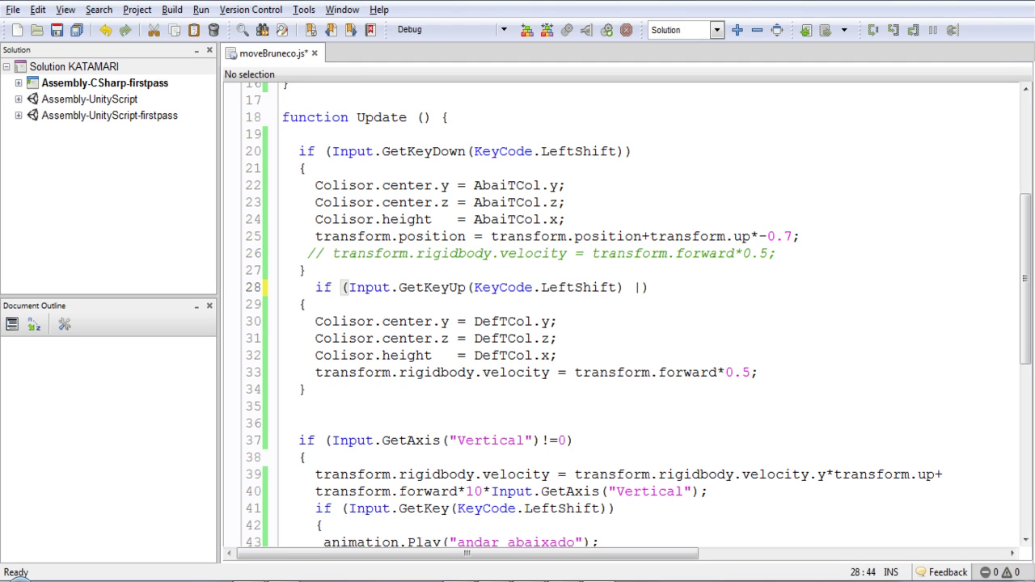
{"action": "type", "text": "|"}
{"action": "key", "text": "ctrl+v"}
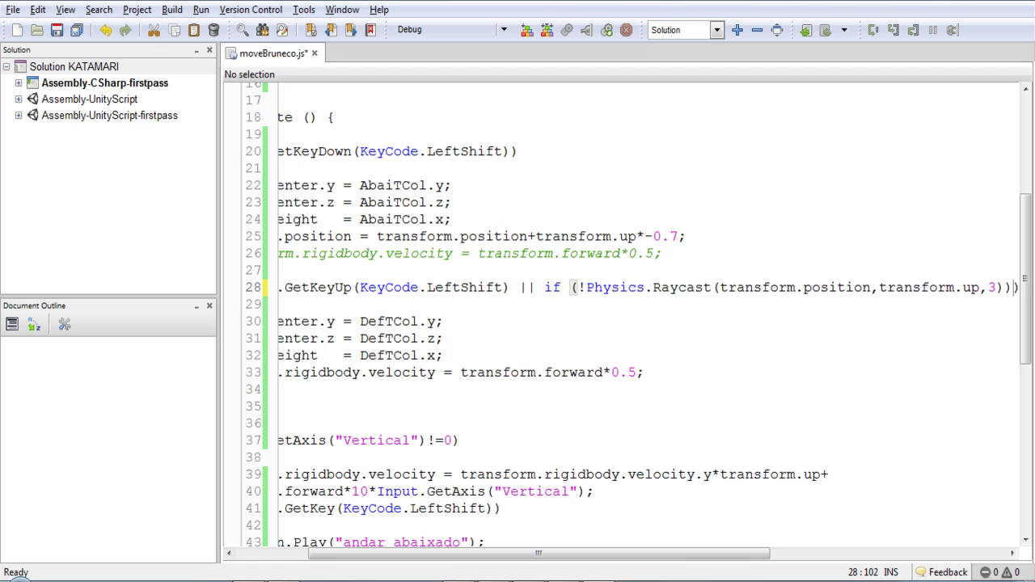
- Remove the redundant if, its opening parenthesis and the surplus closing parenthesis from the pasted Raycast condition
{"action": "double_click", "coordinate": [552, 287]}
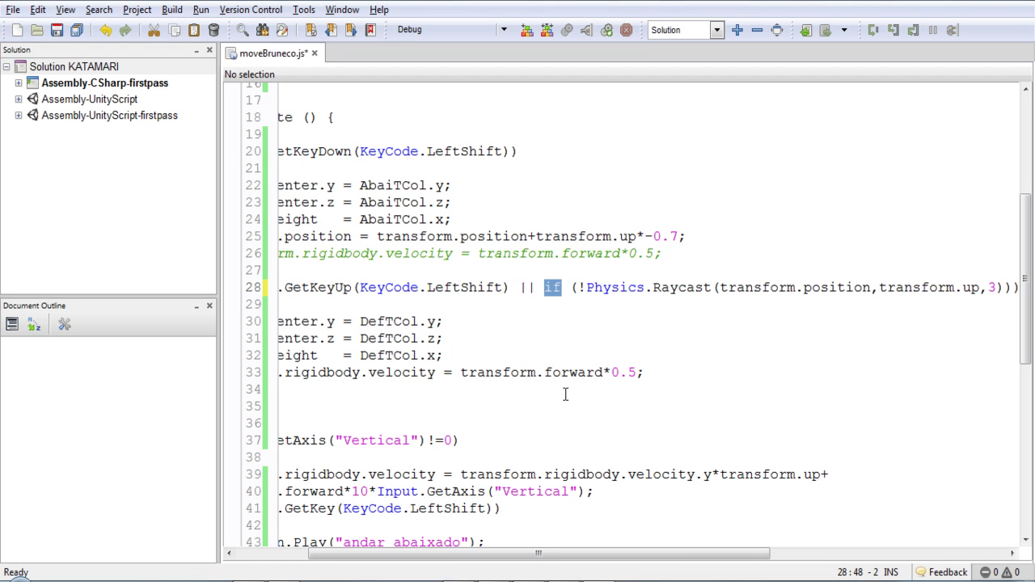
{"action": "key", "text": "Delete"}
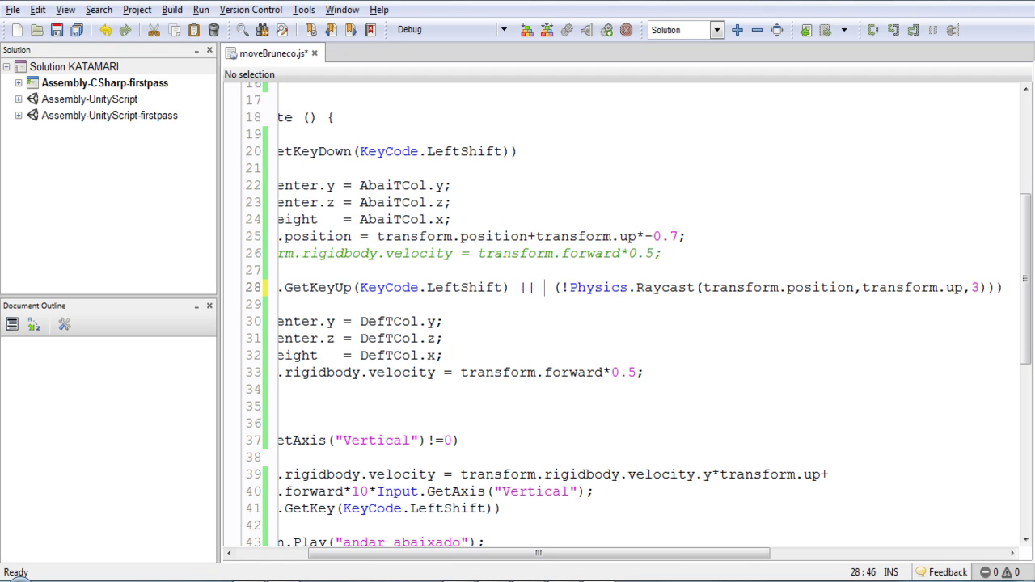
{"action": "key", "text": "Delete"}
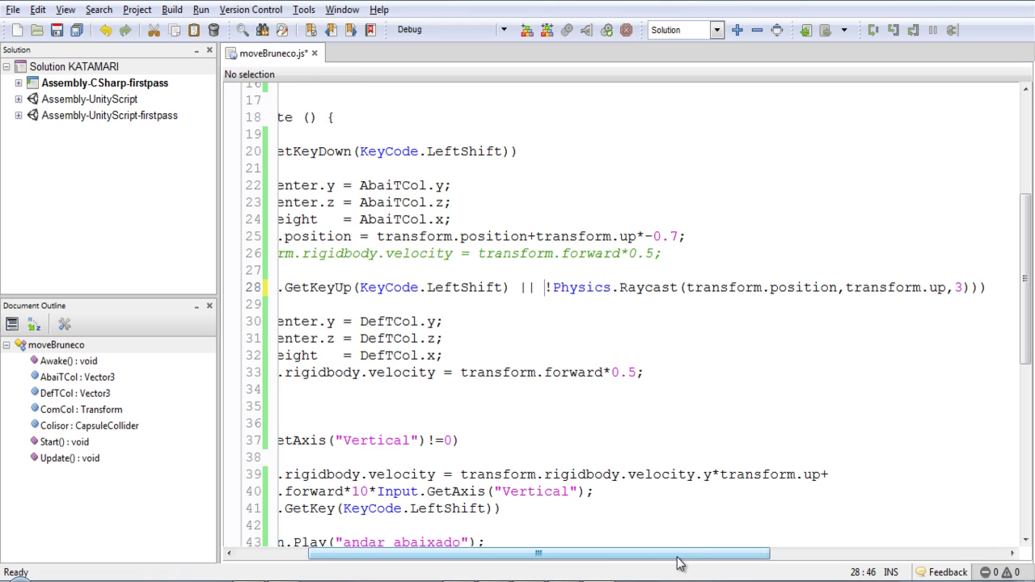
{"action": "left_click_drag", "start_coordinate": [679, 557], "coordinate": [524, 553]}
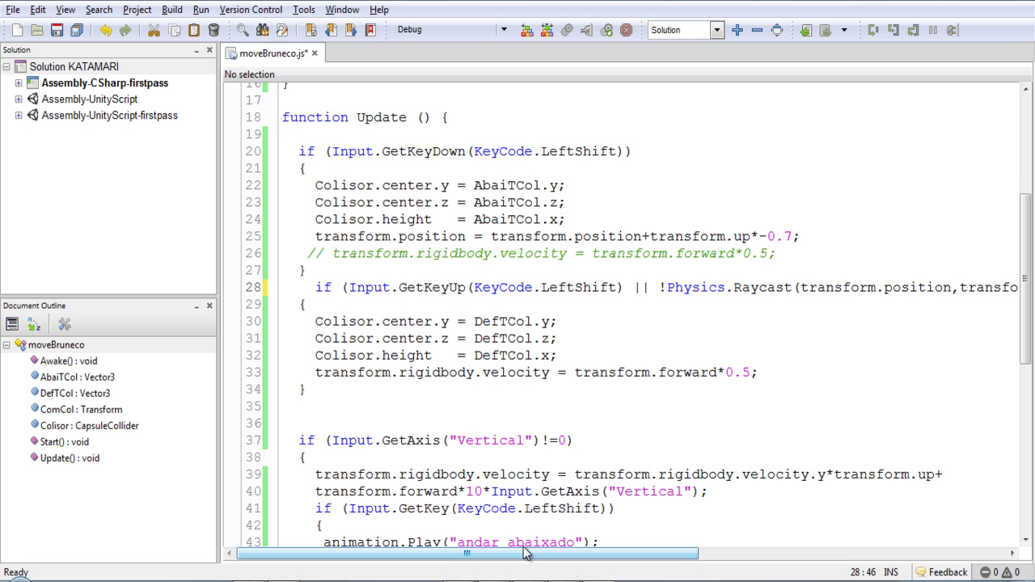
{"action": "left_click_drag", "start_coordinate": [604, 556], "coordinate": [711, 554]}
{"action": "left_click", "coordinate": [938, 288]}
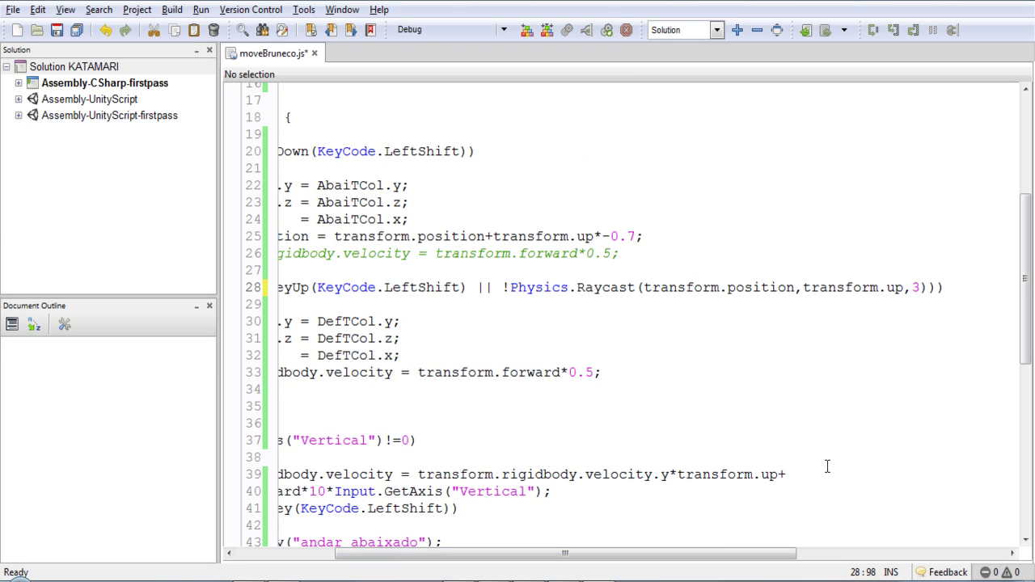
{"action": "key", "text": "BackSpace"}
{"action": "left_click_drag", "start_coordinate": [663, 555], "coordinate": [432, 547]}
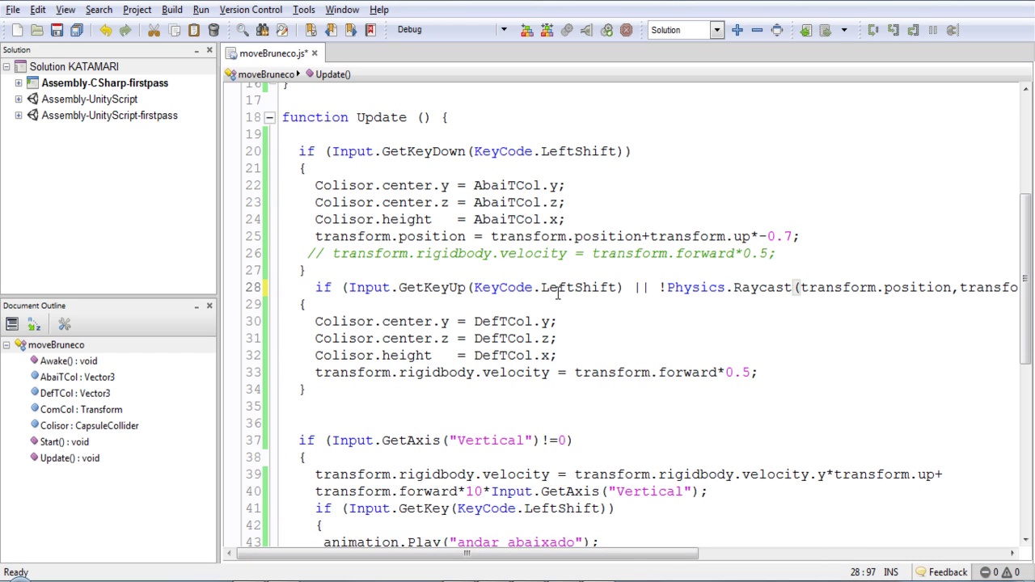
{"action": "left_click_drag", "start_coordinate": [652, 288], "coordinate": [637, 295]}
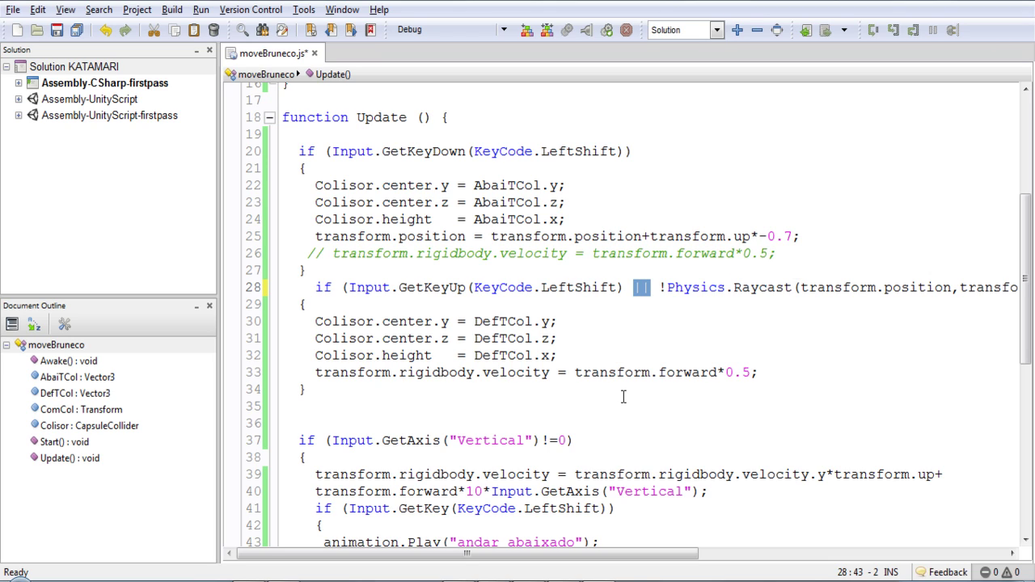
{"action": "type", "text": "&&"}
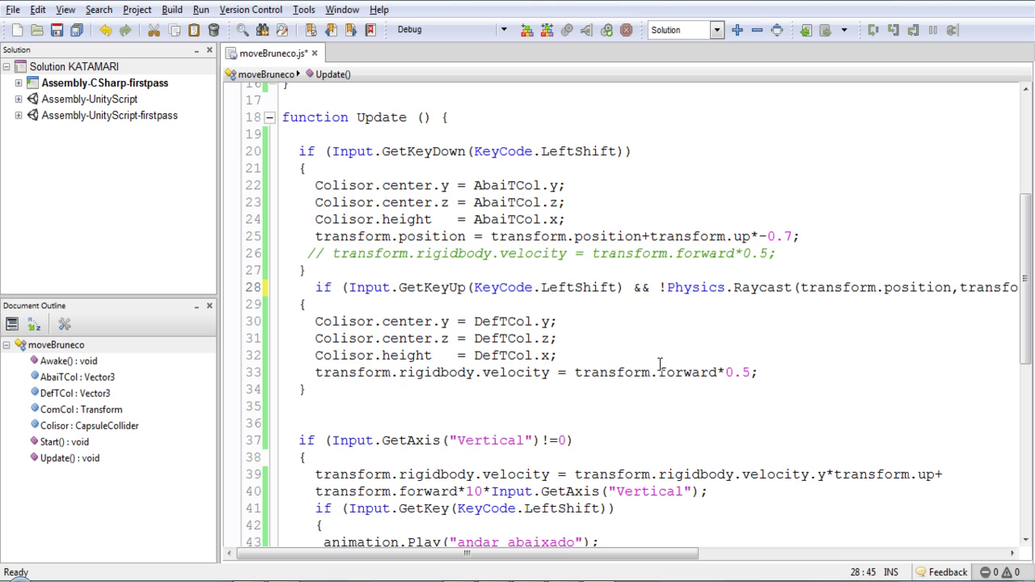
{"action": "key", "text": "BackSpace"}
{"action": "key", "text": "BackSpace"}
{"action": "type", "text": "||"}
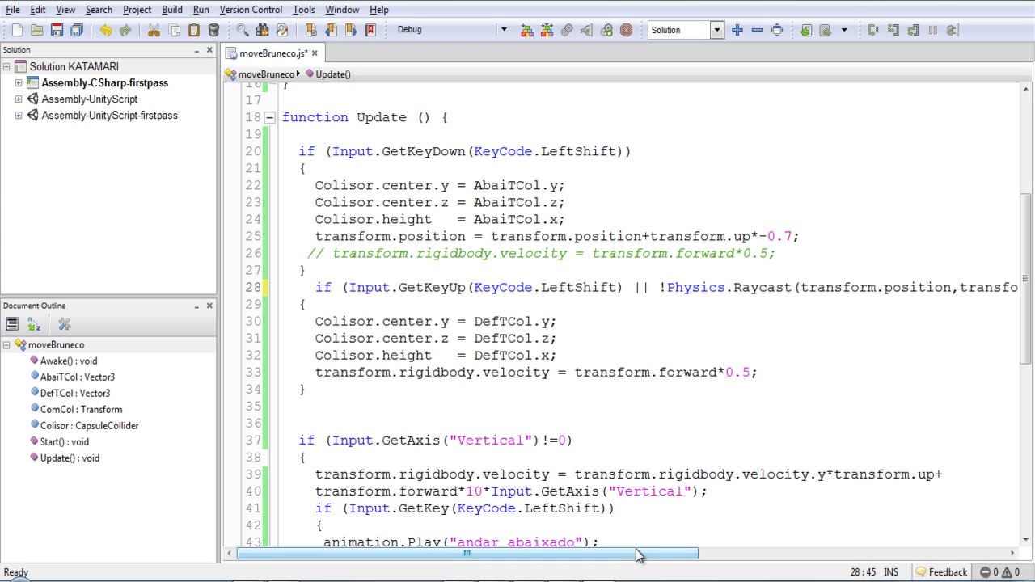
{"action": "left_click_drag", "start_coordinate": [639, 556], "coordinate": [770, 564]}
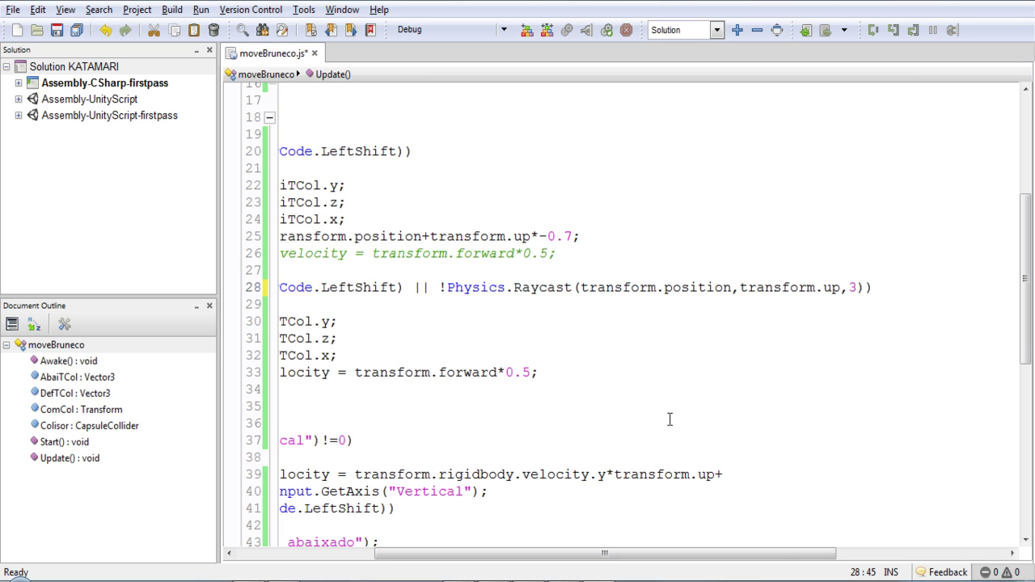
{"action": "left_click_drag", "start_coordinate": [791, 557], "coordinate": [647, 546]}
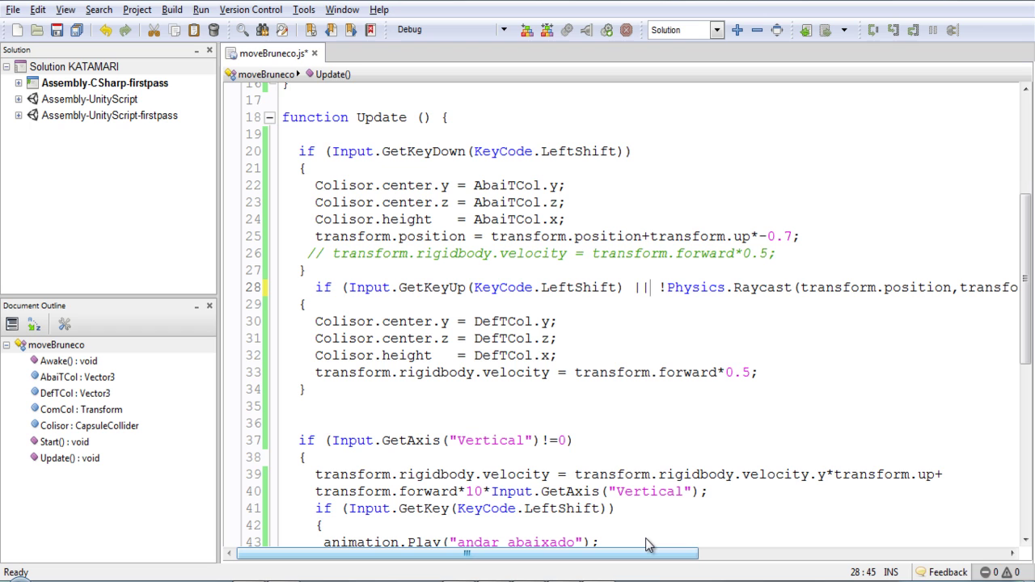
{"action": "left_click_drag", "start_coordinate": [647, 546], "coordinate": [841, 543]}
{"action": "left_click_drag", "start_coordinate": [693, 555], "coordinate": [543, 554]}
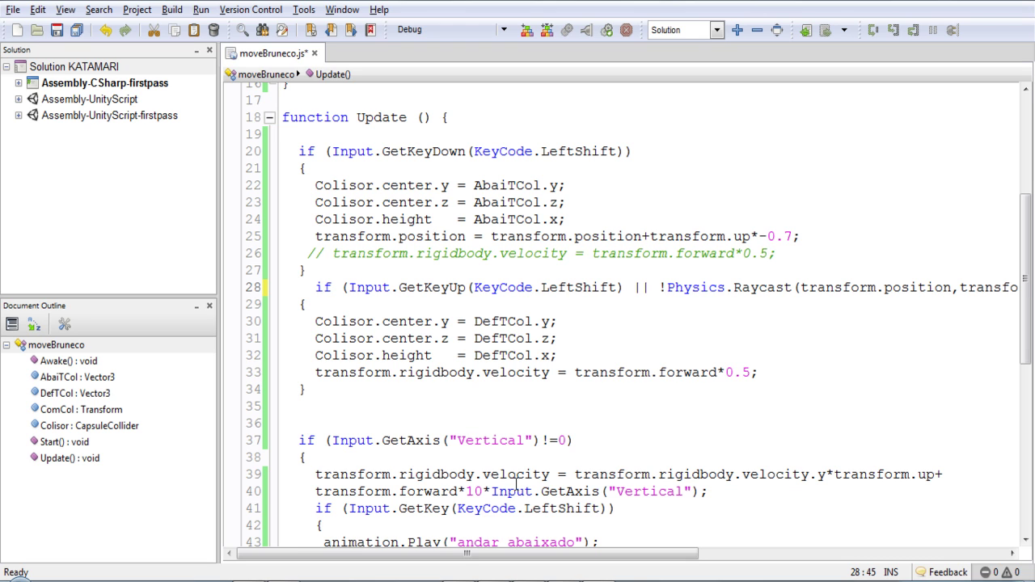
- Copy animation.Play("abaixado") without its semicolon from the final else branch
{"action": "scroll", "coordinate": [515, 485], "scroll_direction": "down", "scroll_amount": 8}
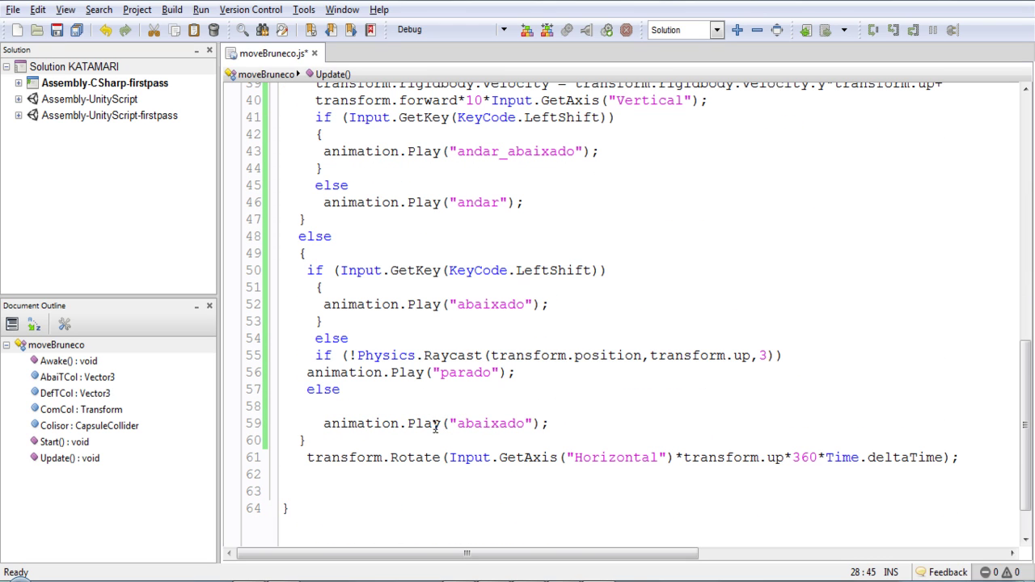
{"action": "left_click_drag", "start_coordinate": [541, 423], "coordinate": [323, 423]}
{"action": "key", "text": "ctrl+c"}
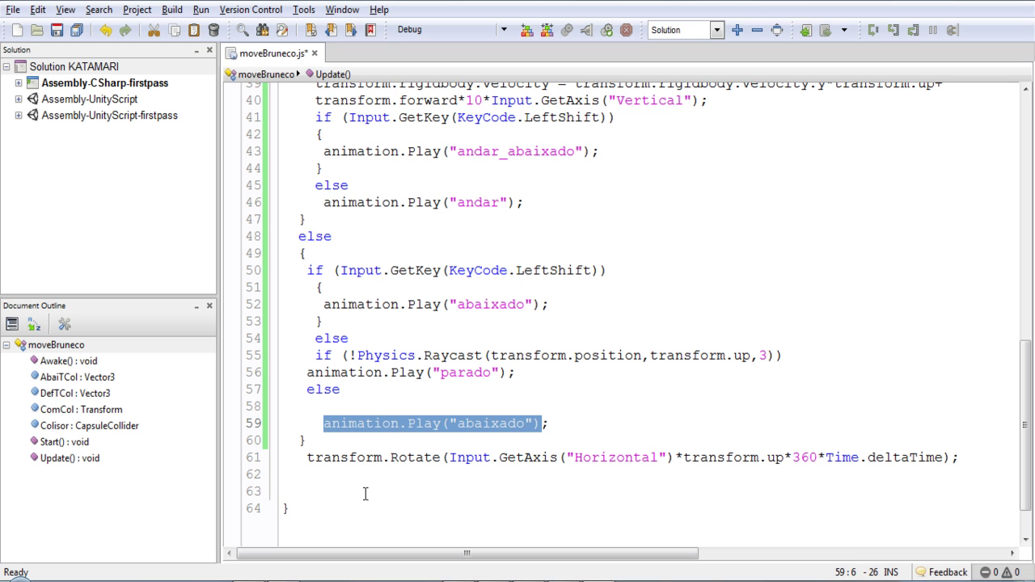
- Wrap the !Physics.Raycast check in the GetKeyUp condition in its own pair of parentheses
{"action": "scroll", "coordinate": [408, 537], "scroll_direction": "up", "scroll_amount": 9}
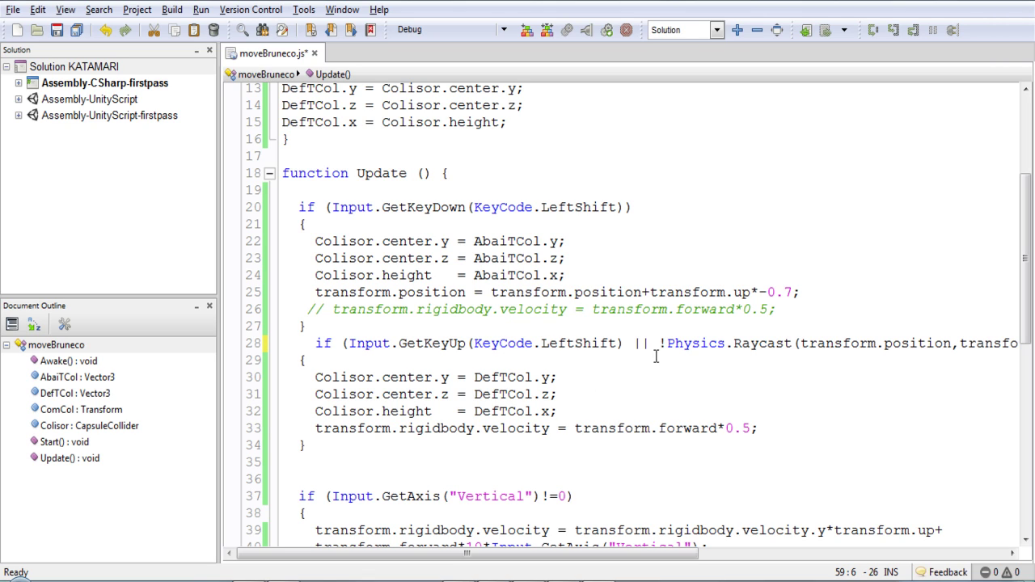
{"action": "left_click_drag", "start_coordinate": [589, 556], "coordinate": [698, 537]}
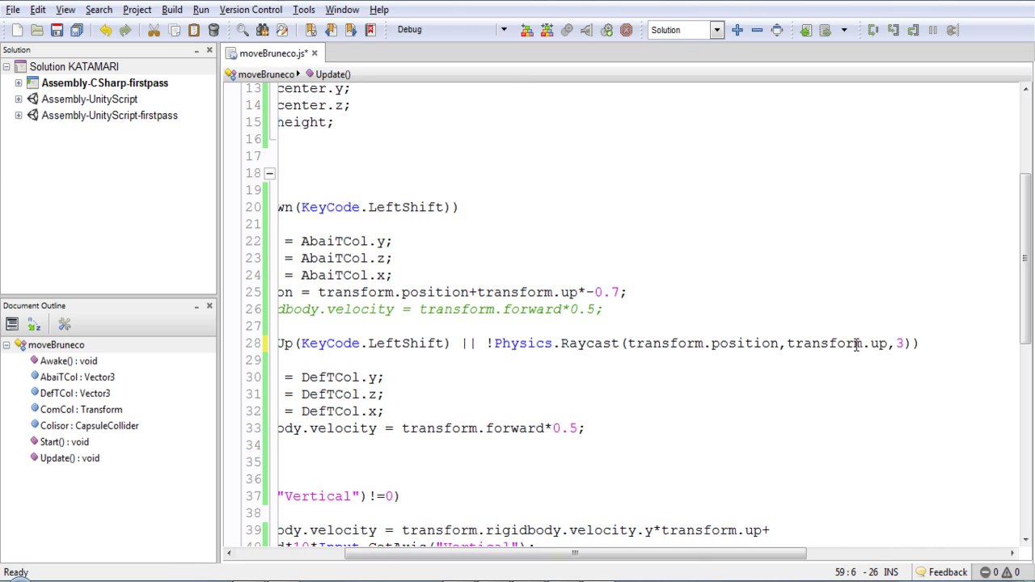
{"action": "left_click", "coordinate": [489, 343]}
{"action": "type", "text": "("}
{"action": "key", "text": "End"}
{"action": "key", "text": "Left"}
{"action": "key", "text": "Left"}
{"action": "type", "text": ")"}
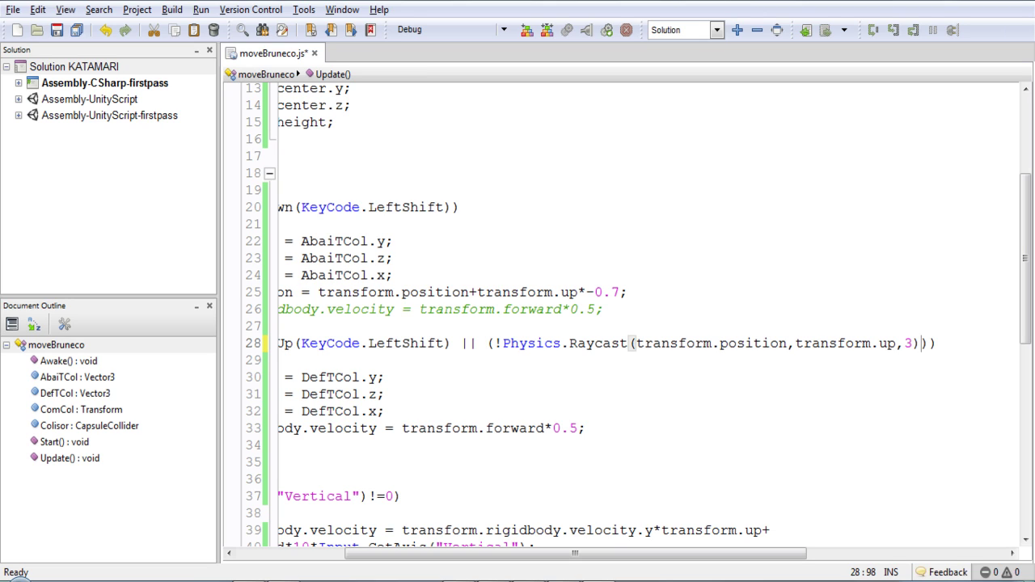
- Add && and the copied animation.Play("abaixado") in parentheses after the Raycast check inside its group
{"action": "type", "text": "&&"}
{"action": "type", "text": "("}
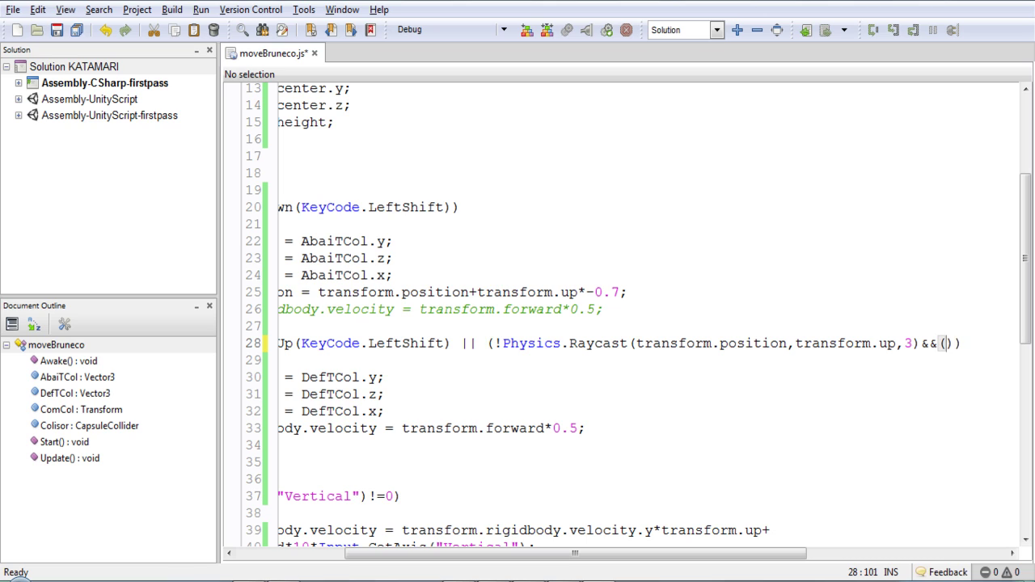
{"action": "key", "text": "ctrl+v"}
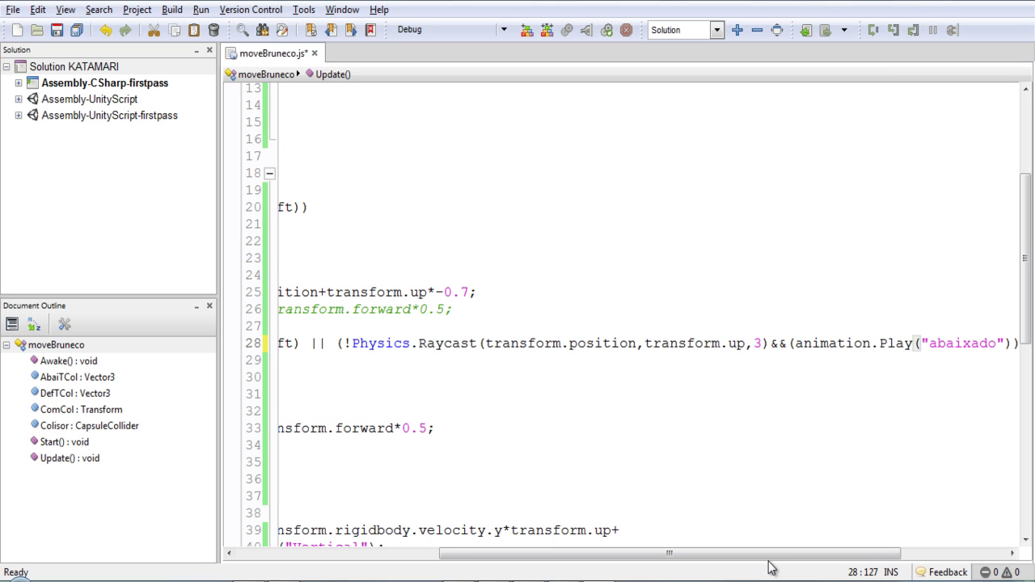
- Copy Input.GetKey(KeyCode.LeftShift) from the if condition at the start of the outer else block
{"action": "left_click_drag", "start_coordinate": [612, 558], "coordinate": [410, 558]}
{"action": "scroll", "coordinate": [497, 440], "scroll_direction": "down", "scroll_amount": 9}
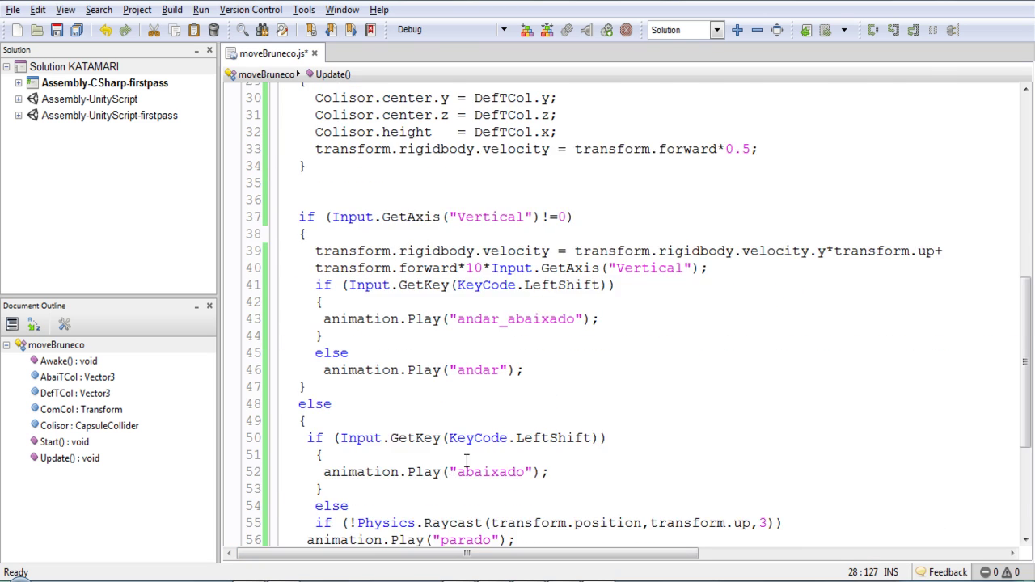
{"action": "left_click_drag", "start_coordinate": [601, 270], "coordinate": [338, 271]}
{"action": "key", "text": "ctrl+c"}
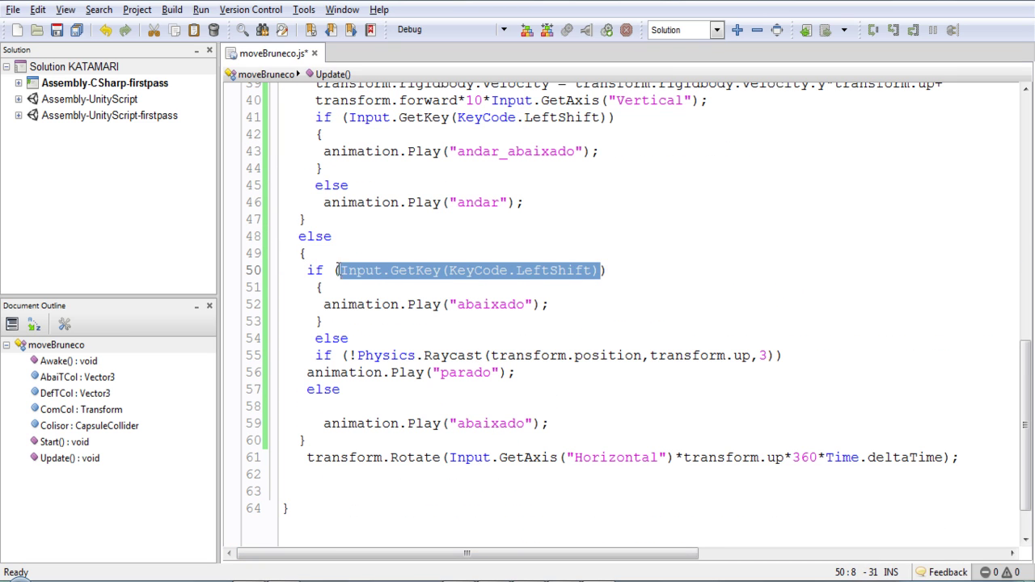
- Replace animation.Play("abaixado") in the GetKeyUp condition with the copied Input.GetKey(KeyCode.LeftShift)
{"action": "scroll", "coordinate": [827, 404], "scroll_direction": "up", "scroll_amount": 10}
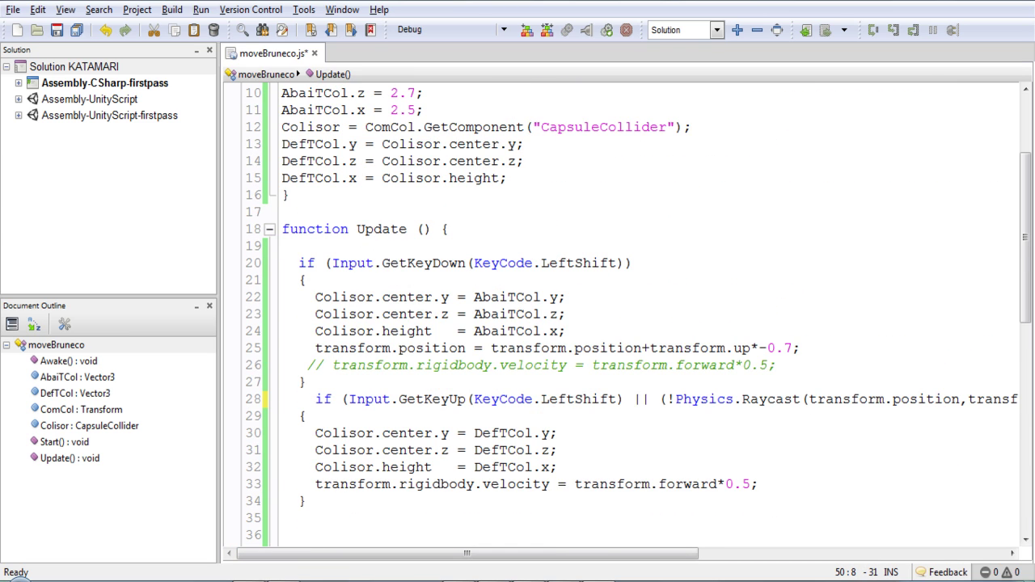
{"action": "left_click_drag", "start_coordinate": [547, 553], "coordinate": [820, 553]}
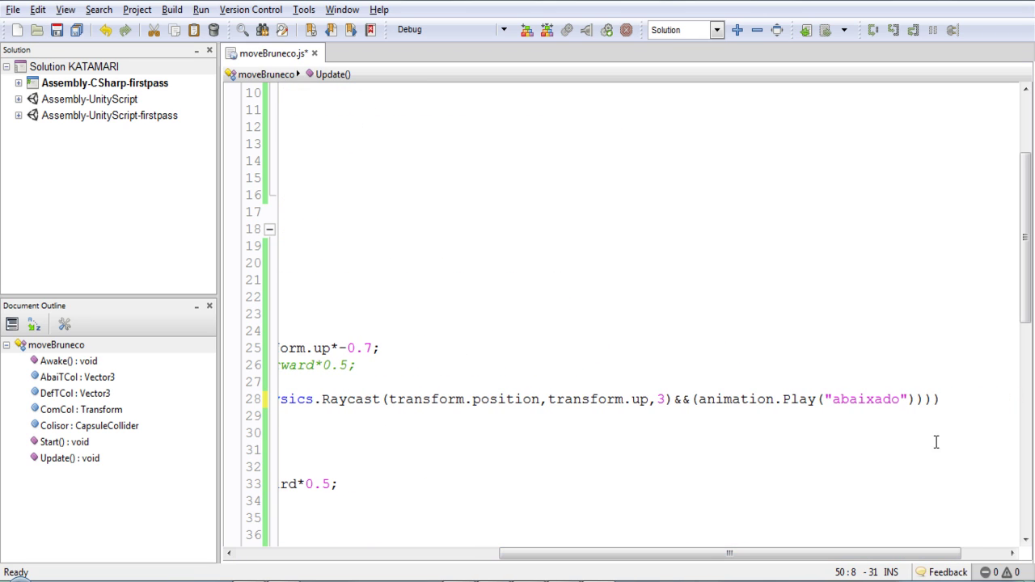
{"action": "left_click", "coordinate": [936, 399]}
{"action": "key", "text": "Left"}
{"action": "key", "text": "Left"}
{"action": "key", "text": "ctrl+shift+Left"}
{"action": "key", "text": "ctrl+shift+Left"}
{"action": "key", "text": "ctrl+shift+Left"}
{"action": "key", "text": "ctrl+shift+Left"}
{"action": "key", "text": "ctrl+shift+Left"}
{"action": "key", "text": "ctrl+shift+Left"}
{"action": "key", "text": "Delete"}
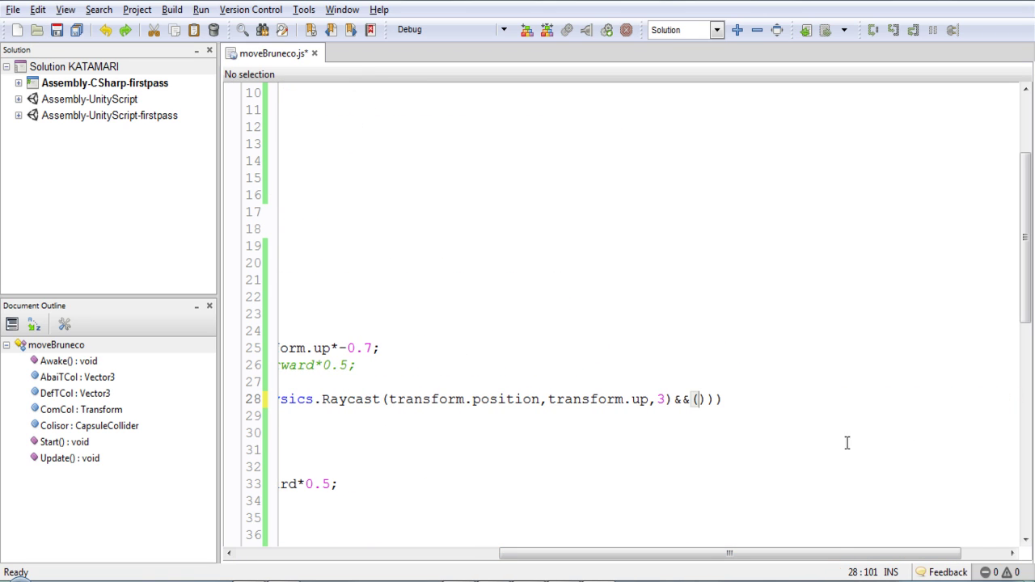
{"action": "key", "text": "ctrl+v"}
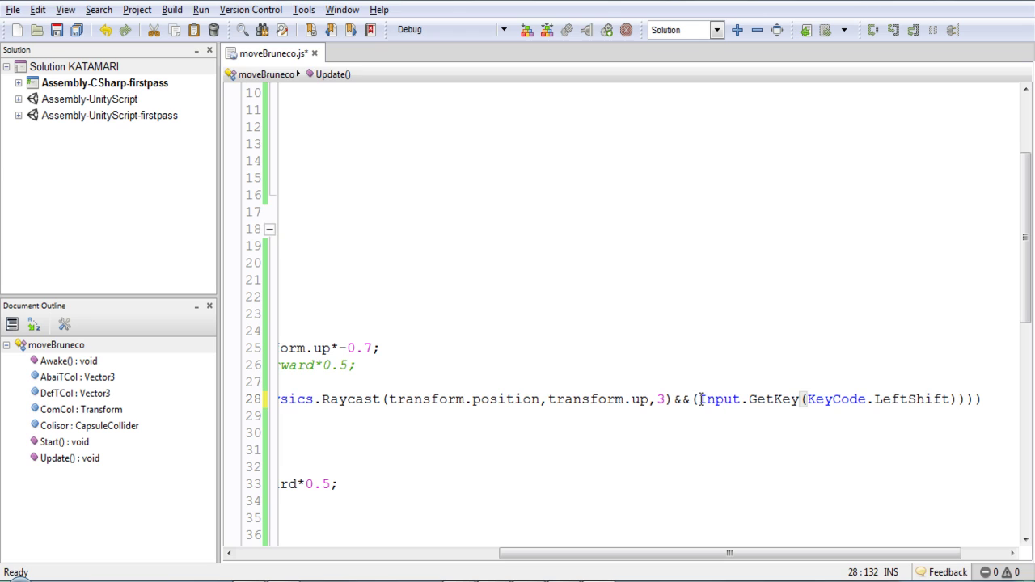
- Negate the Input.GetKey(KeyCode.LeftShift) check in the GetKeyUp condition with ! and save the script
{"action": "type", "text": "!"}
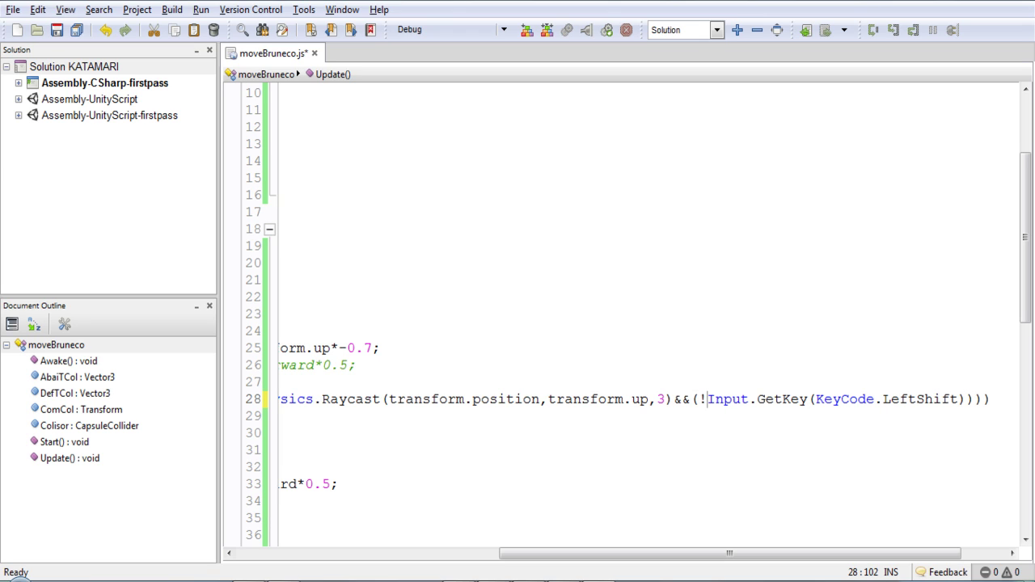
{"action": "left_click_drag", "start_coordinate": [693, 553], "coordinate": [637, 553]}
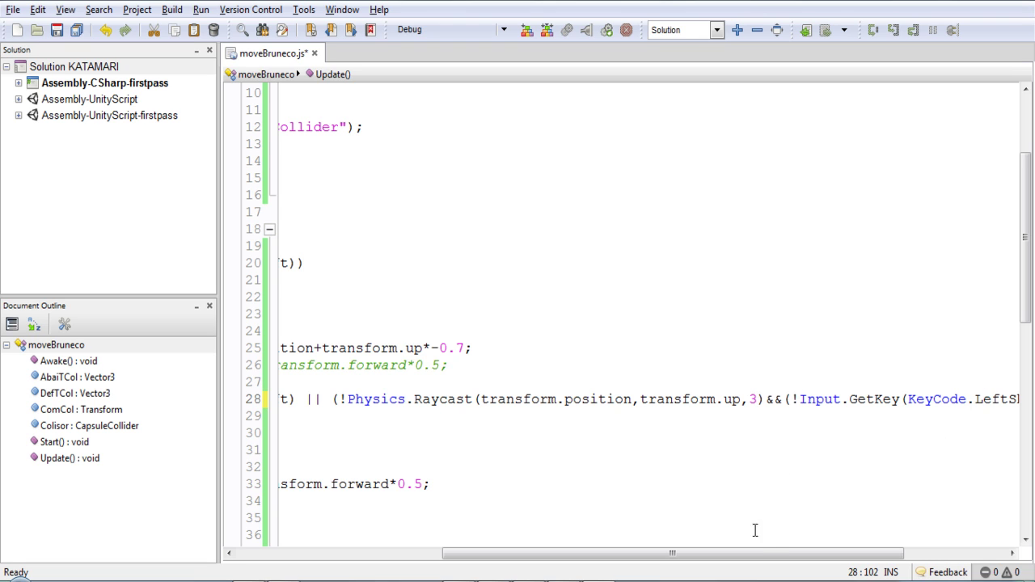
{"action": "left_click_drag", "start_coordinate": [755, 554], "coordinate": [626, 554]}
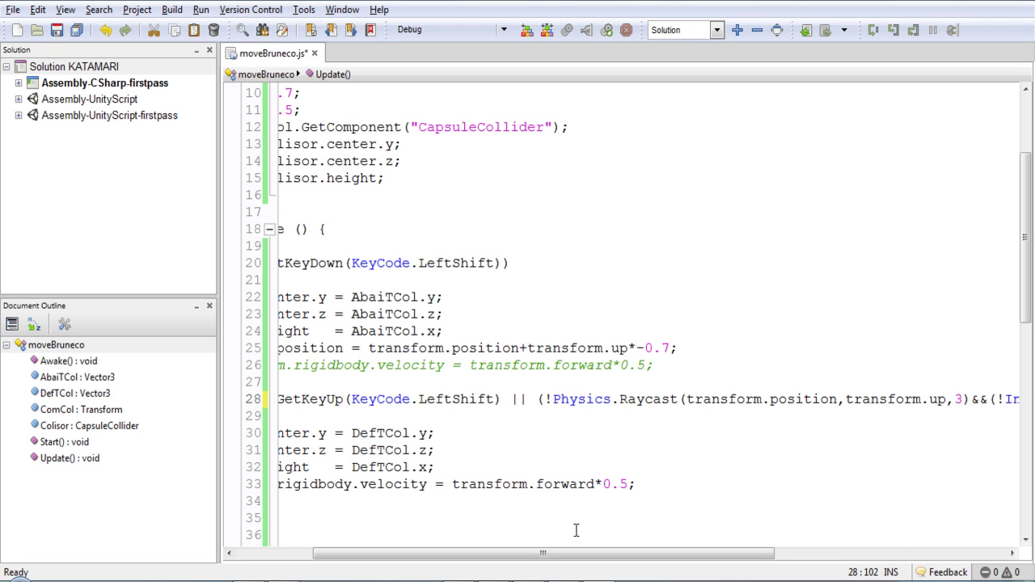
{"action": "left_click_drag", "start_coordinate": [580, 554], "coordinate": [495, 554]}
{"action": "left_click", "coordinate": [73, 34]}
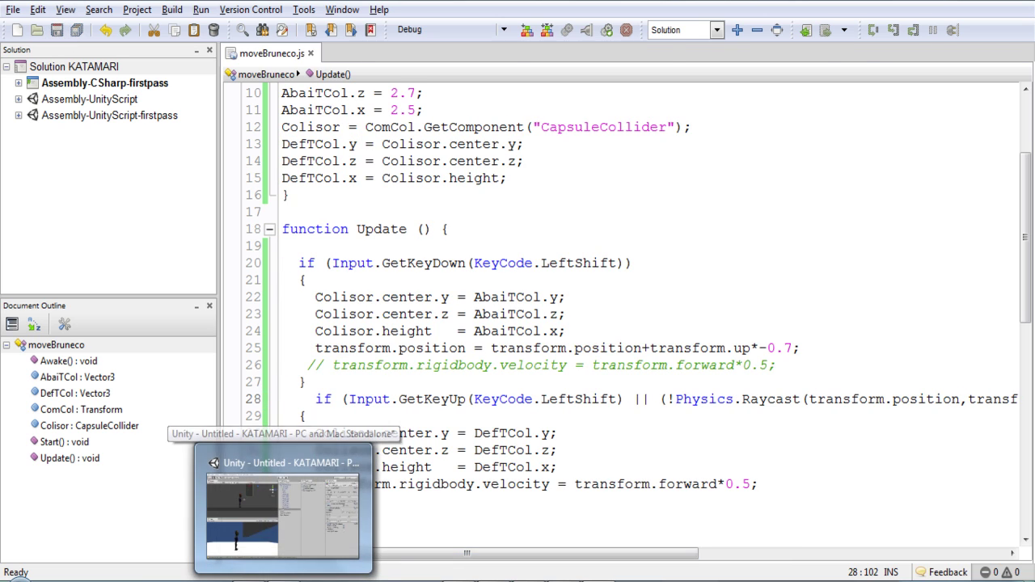
- Switch to Unity, play-test the scene with the updated script, and stop play mode
{"action": "left_click", "coordinate": [275, 493]}
{"action": "left_click", "coordinate": [490, 30]}
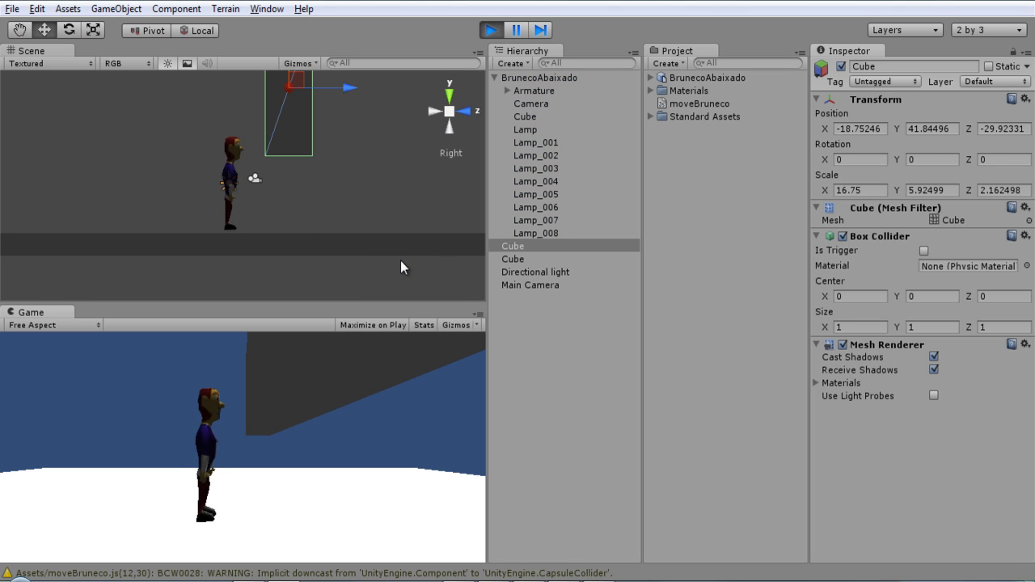
{"action": "left_click", "coordinate": [319, 206]}
{"action": "key", "text": "ctrl+p"}
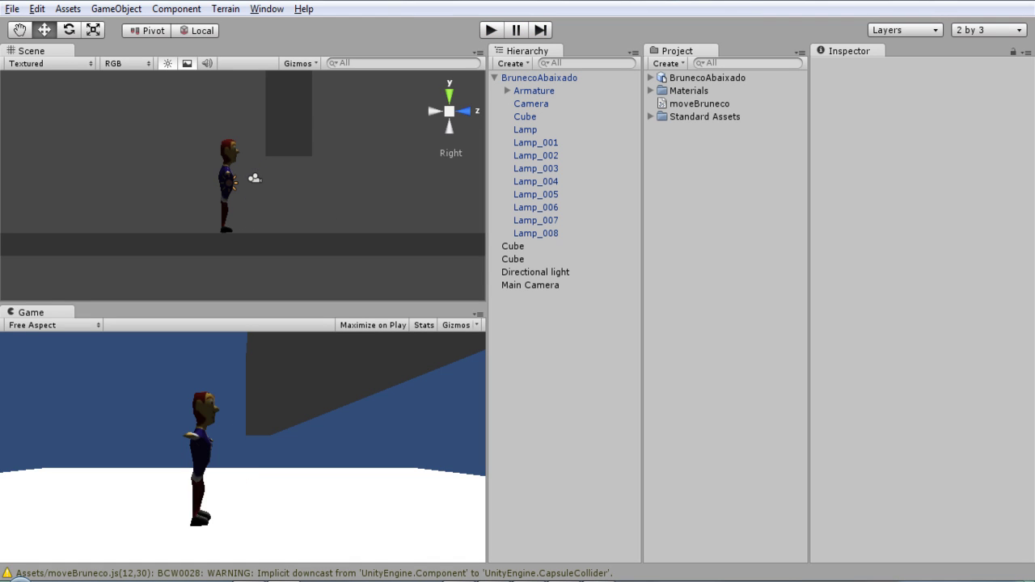
- Switch back to the script editor and add an empty if() above the collider assignments in the GetKeyUp block
{"action": "key", "text": "alt+Tab"}
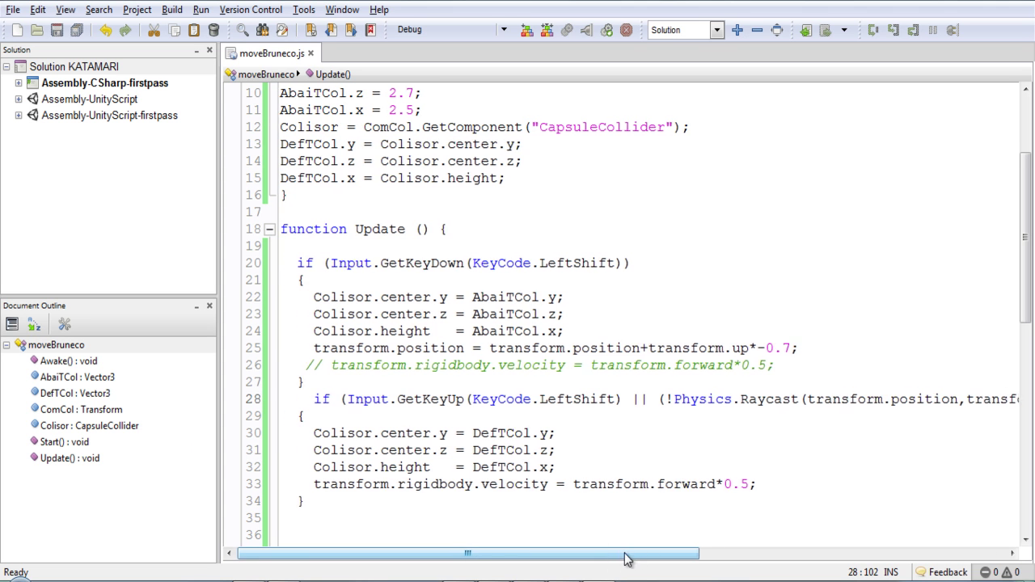
{"action": "left_click_drag", "start_coordinate": [623, 556], "coordinate": [768, 554]}
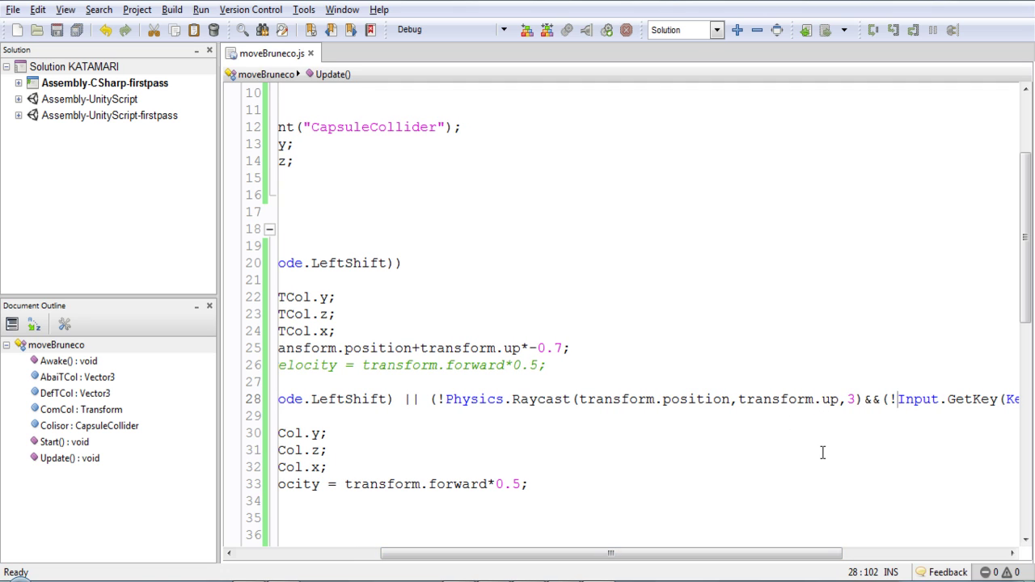
{"action": "left_click_drag", "start_coordinate": [782, 555], "coordinate": [572, 553]}
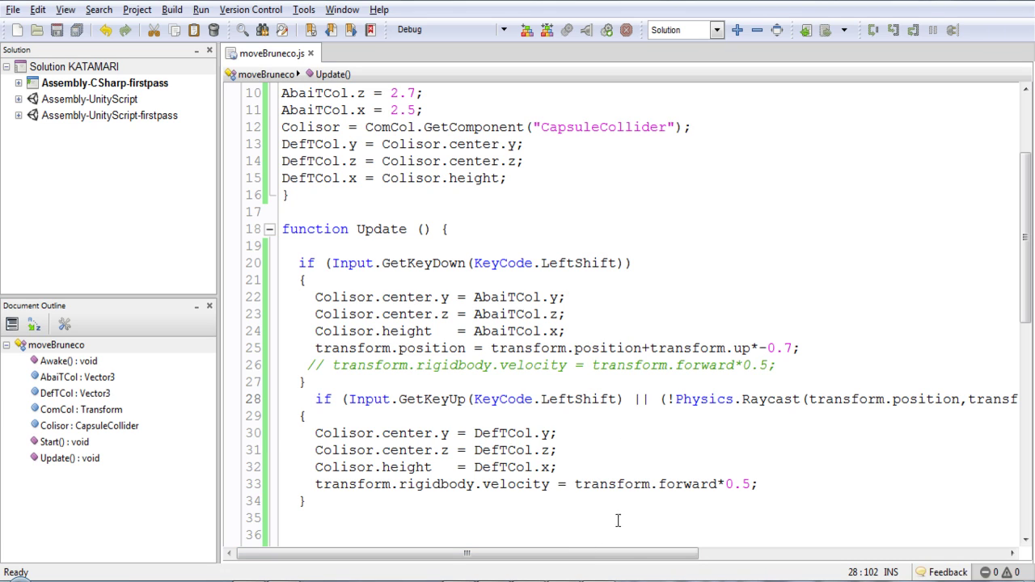
{"action": "mouse_move", "coordinate": [628, 555]}
{"action": "left_mouse_down"}
{"action": "mouse_move", "coordinate": [712, 555]}
{"action": "mouse_move", "coordinate": [620, 555]}
{"action": "left_mouse_up"}
{"action": "scroll", "coordinate": [516, 483], "scroll_direction": "down", "scroll_amount": 3}
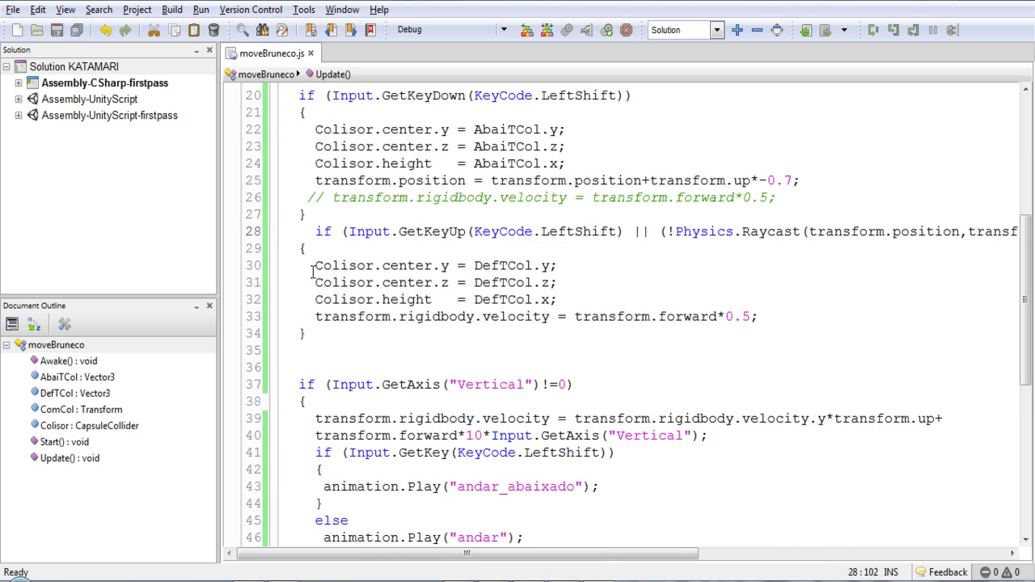
{"action": "left_click", "coordinate": [550, 266]}
{"action": "left_click", "coordinate": [314, 267]}
{"action": "key", "text": "Return"}
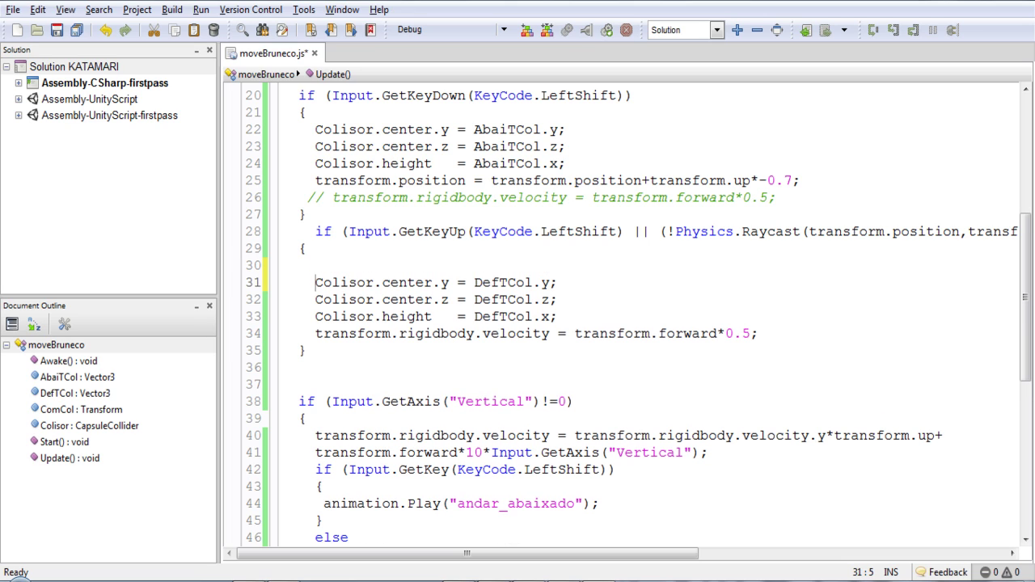
{"action": "left_click", "coordinate": [306, 265]}
{"action": "type", "text": "i"}
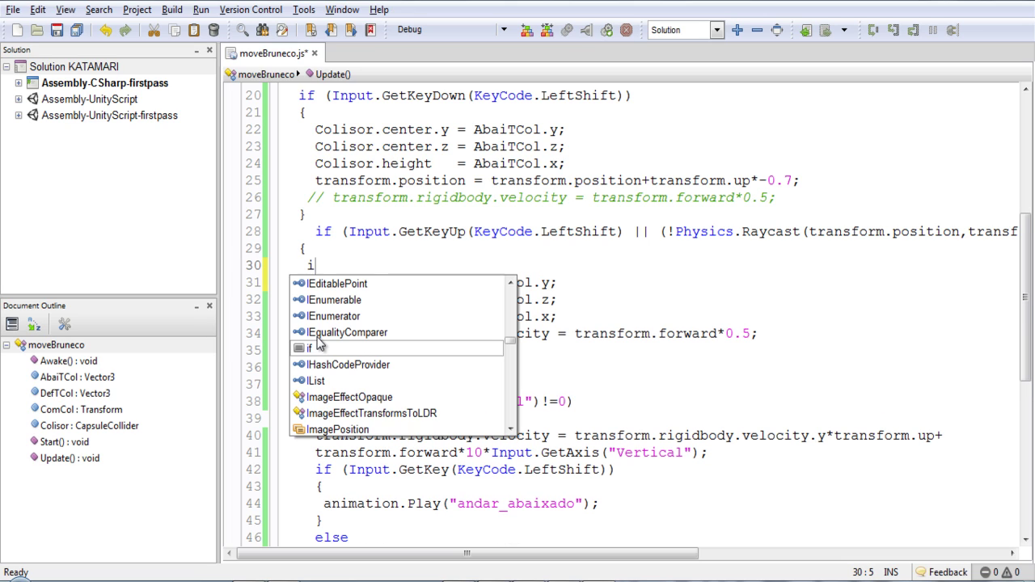
{"action": "type", "text": "f()"}
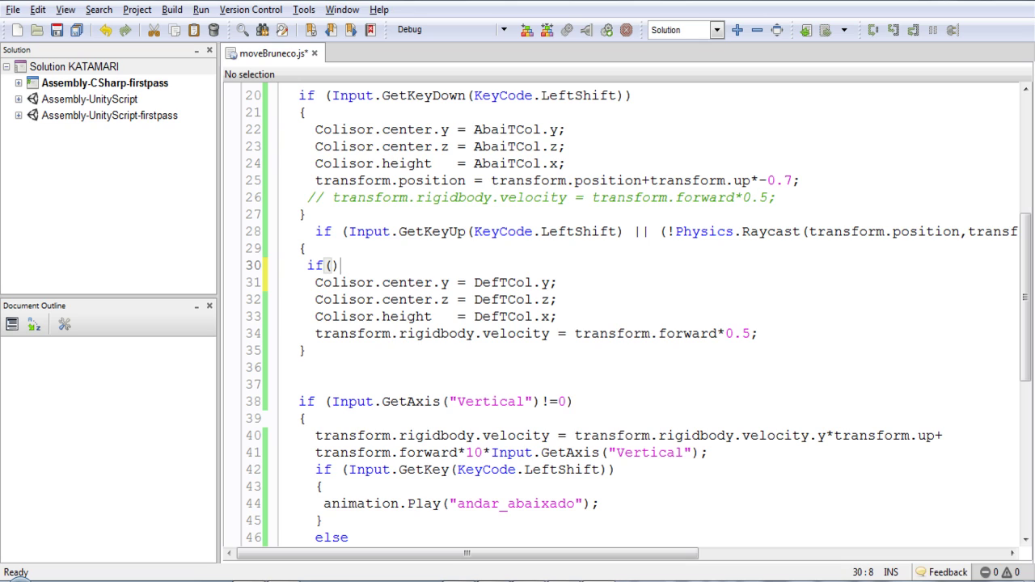
- Fill the new if condition with Colisor.height != DefTCol.x, based on the copied height assignment without its semicolon
{"action": "left_click_drag", "start_coordinate": [575, 322], "coordinate": [311, 317]}
{"action": "key", "text": "ctrl+c"}
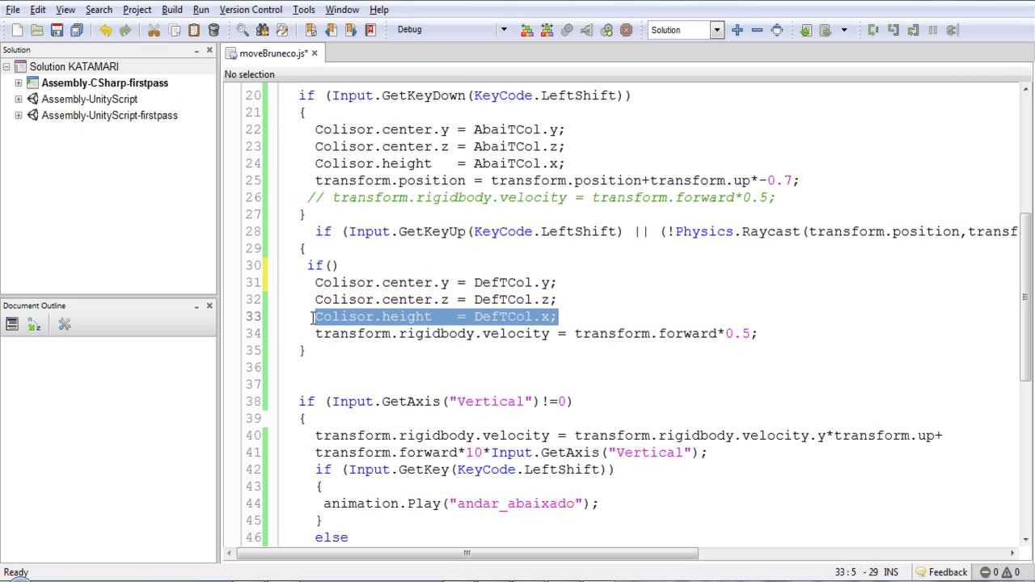
{"action": "left_click", "coordinate": [331, 266]}
{"action": "key", "text": "ctrl+v"}
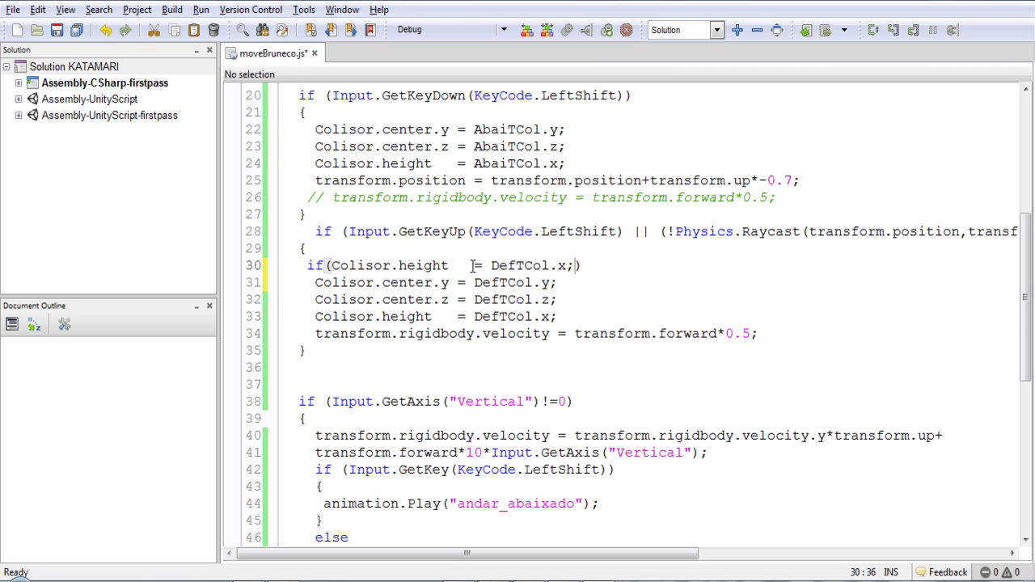
{"action": "left_click", "coordinate": [474, 265]}
{"action": "type", "text": "!"}
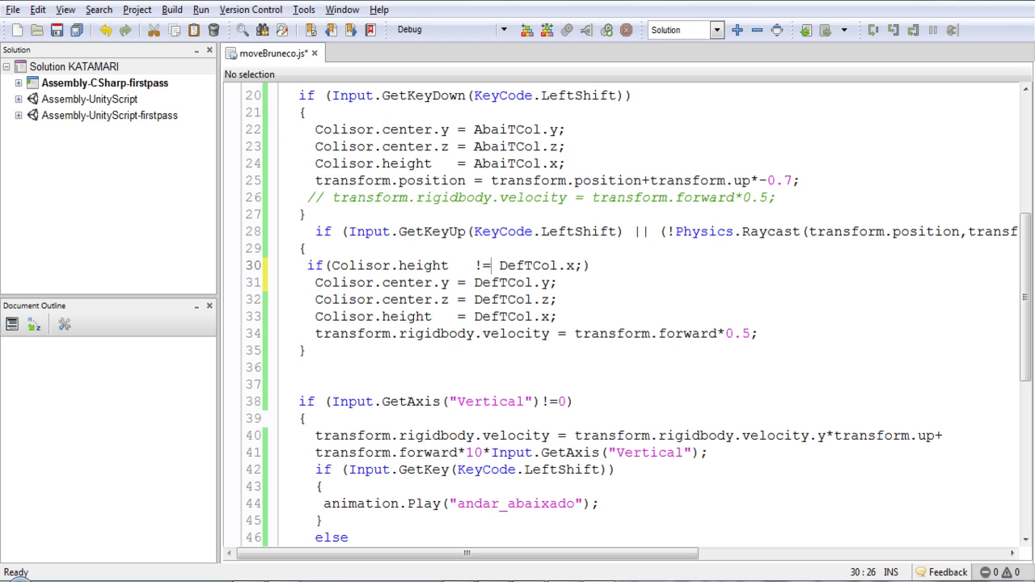
{"action": "key", "text": "Right"}
{"action": "key", "text": "Right"}
{"action": "key", "text": "BackSpace"}
{"action": "key", "text": "End"}
- Enclose the DefTCol collider assignments and the velocity line in curly braces under the new if
{"action": "key", "text": "Return"}
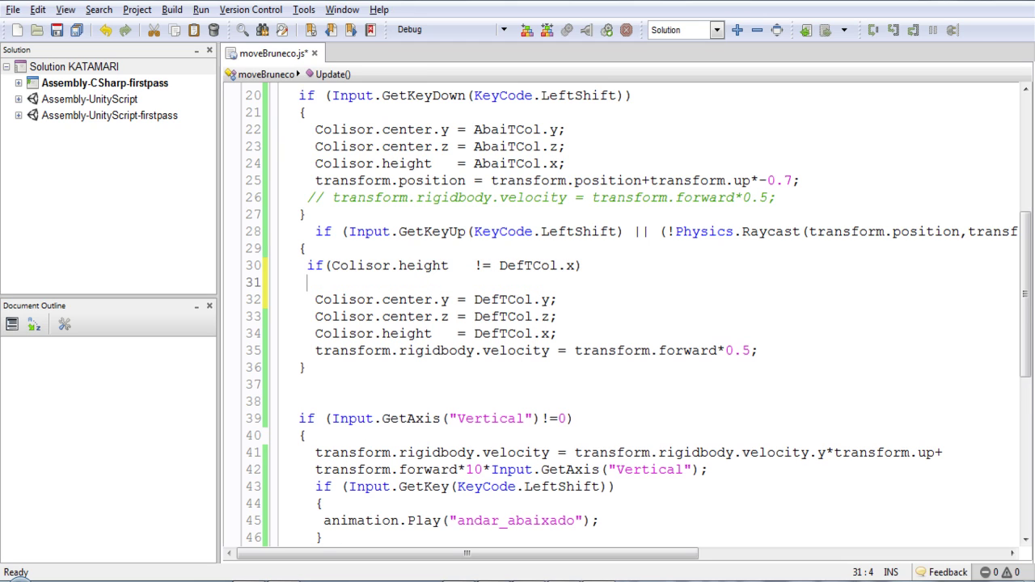
{"action": "type", "text": "{"}
{"action": "left_click", "coordinate": [760, 351]}
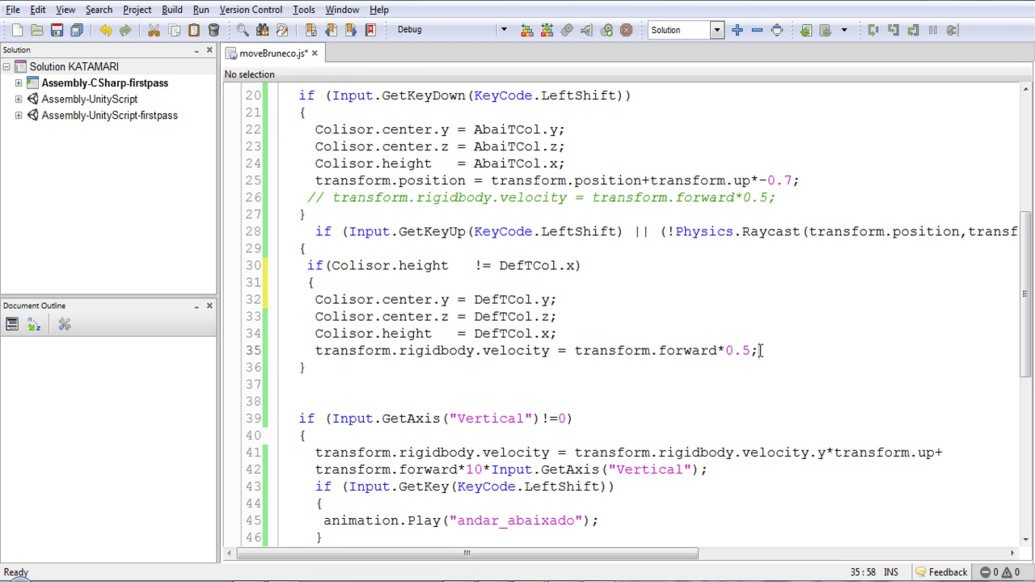
{"action": "key", "text": "Return"}
{"action": "type", "text": "}"}
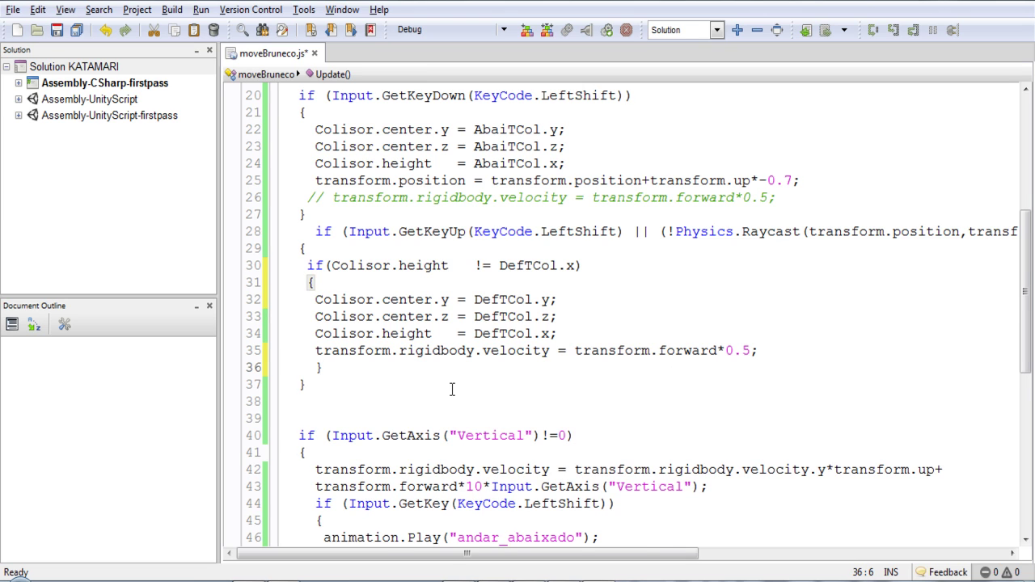
- Try adding a copy of the Colisor.height != DefTCol.x check and its opening brace at the start of the GetKeyDown block
{"action": "scroll", "coordinate": [449, 388], "scroll_direction": "up", "scroll_amount": 1}
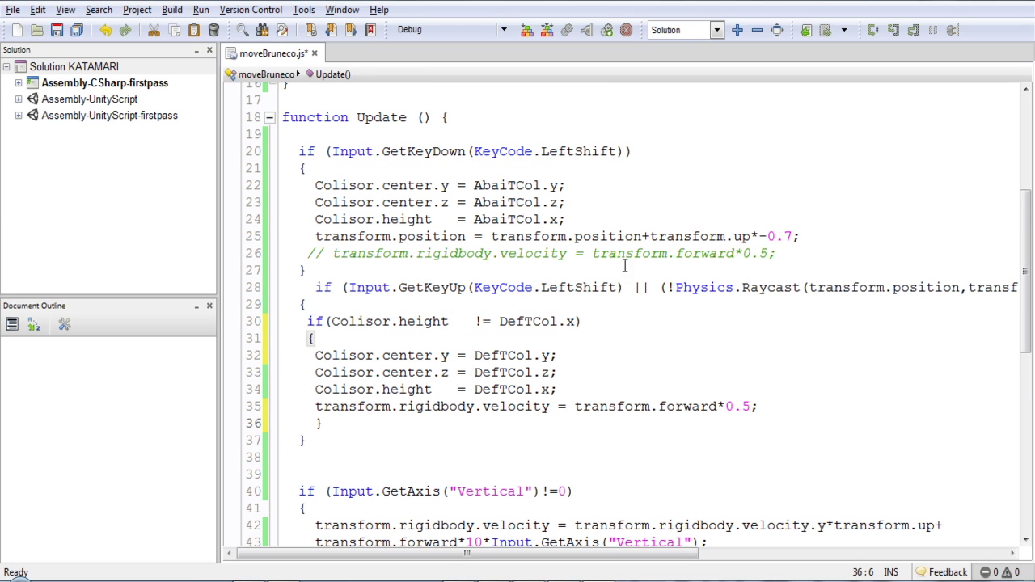
{"action": "left_click_drag", "start_coordinate": [332, 340], "coordinate": [299, 323]}
{"action": "key", "text": "ctrl+c"}
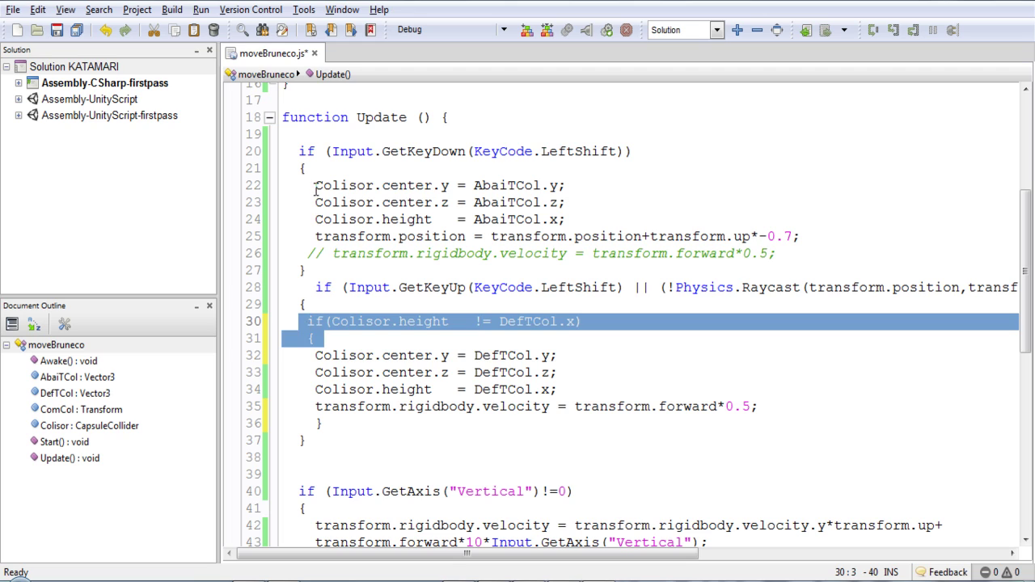
{"action": "left_click", "coordinate": [317, 188]}
{"action": "key", "text": "Return"}
{"action": "key", "text": "ctrl+v"}
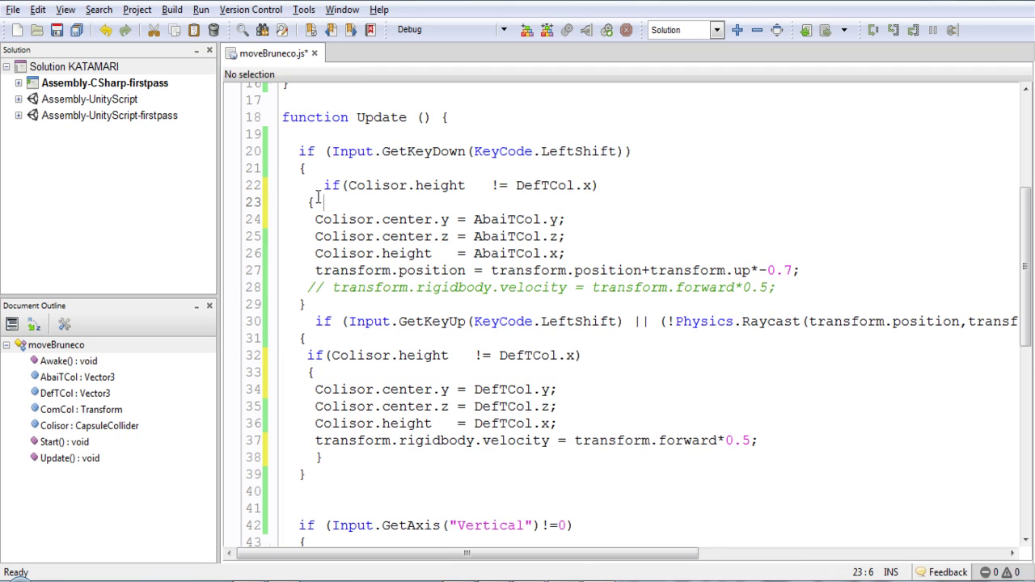
{"action": "key", "text": "Up"}
{"action": "key", "text": "BackSpace"}
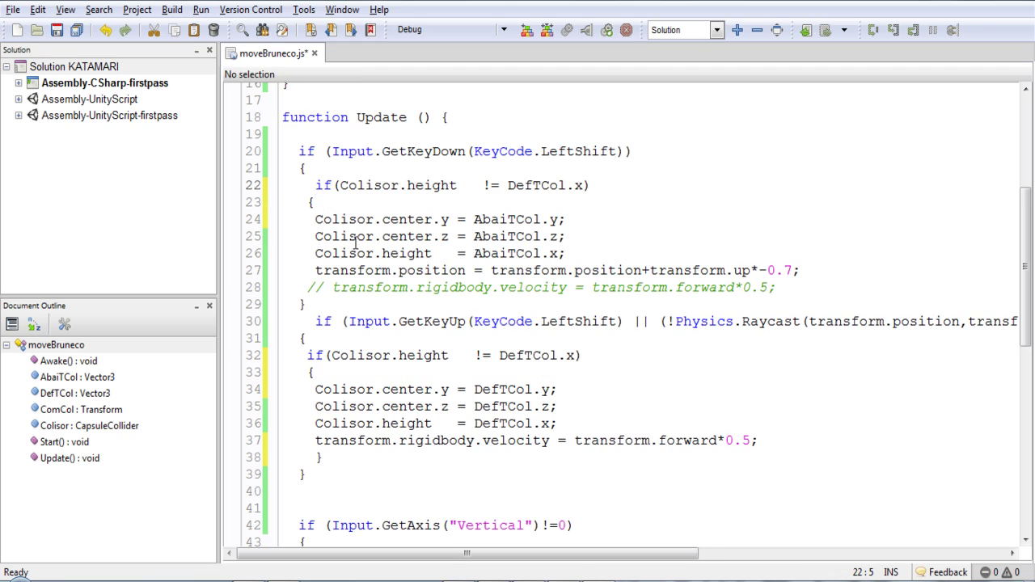
- Undo the height check pasted into the GetKeyDown block
{"action": "key", "text": "ctrl+z"}
{"action": "key", "text": "ctrl+z"}
{"action": "key", "text": "ctrl+z"}
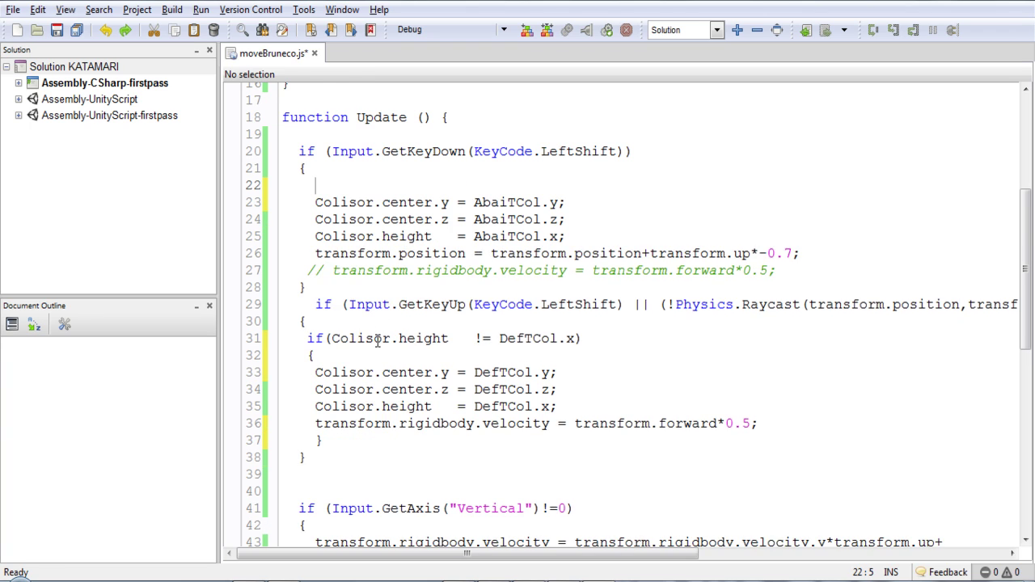
- Save the script, switch to Unity and play-test repeated crouching beneath the overhead block
{"action": "left_click", "coordinate": [57, 30]}
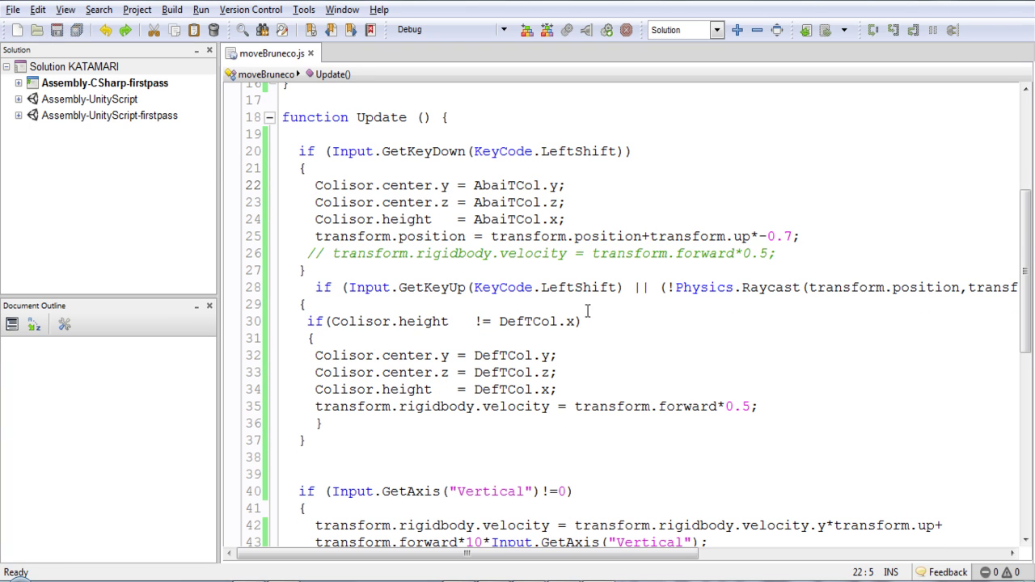
{"action": "key", "text": "alt+Tab"}
{"action": "left_click", "coordinate": [487, 30]}
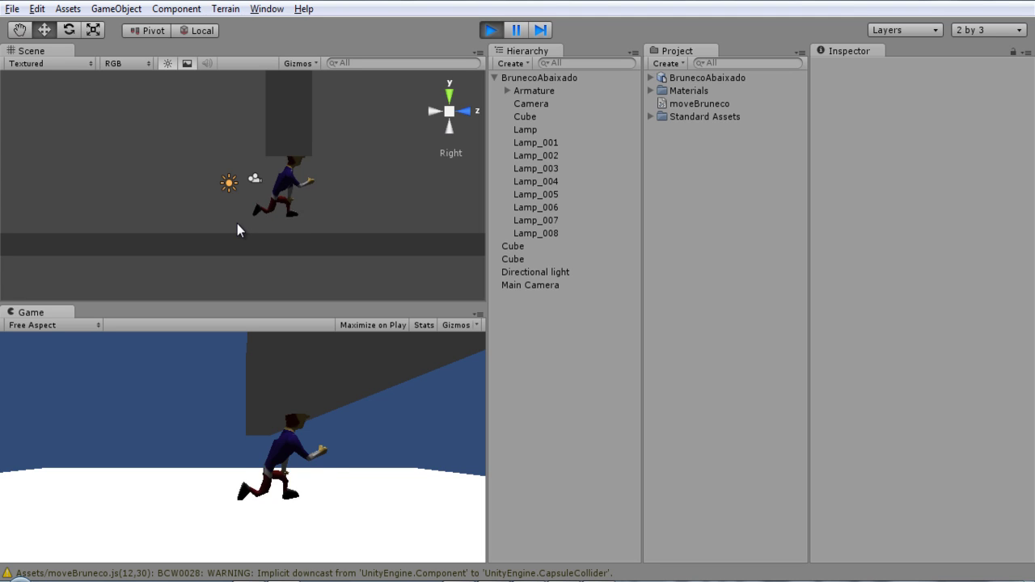
{"action": "key", "text": "shift"}
{"action": "key", "text": "shift"}
{"action": "key", "text": "shift"}
{"action": "key", "text": "shift"}
{"action": "key", "text": "shift"}
{"action": "left_click", "coordinate": [401, 210]}
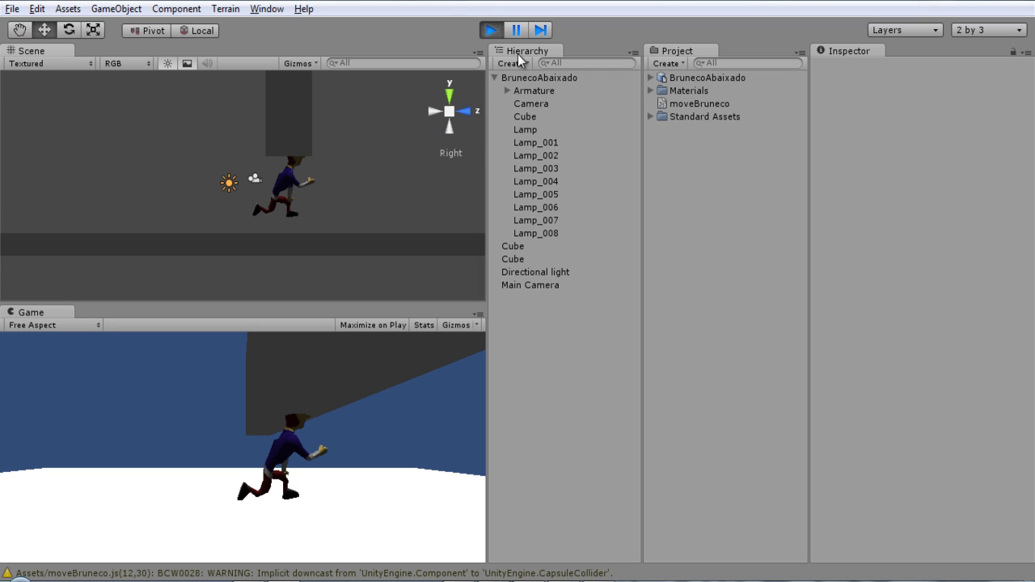
- Try setting the upward Raycast distance in the GetKeyUp condition of moveBruneco.js to 5 and save the script
{"action": "key", "text": "alt+Tab"}
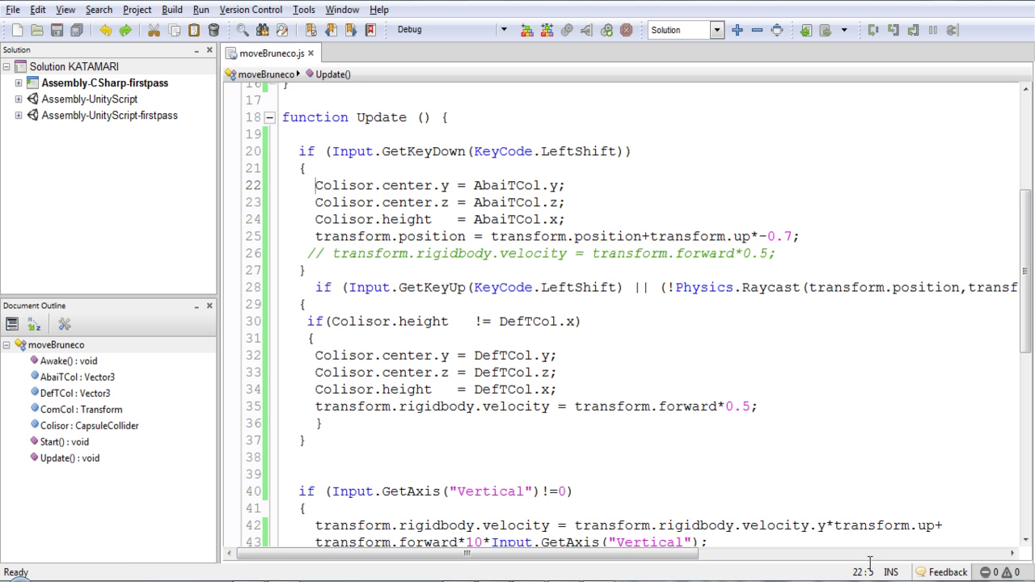
{"action": "scroll", "coordinate": [905, 466], "scroll_direction": "down", "scroll_amount": 9}
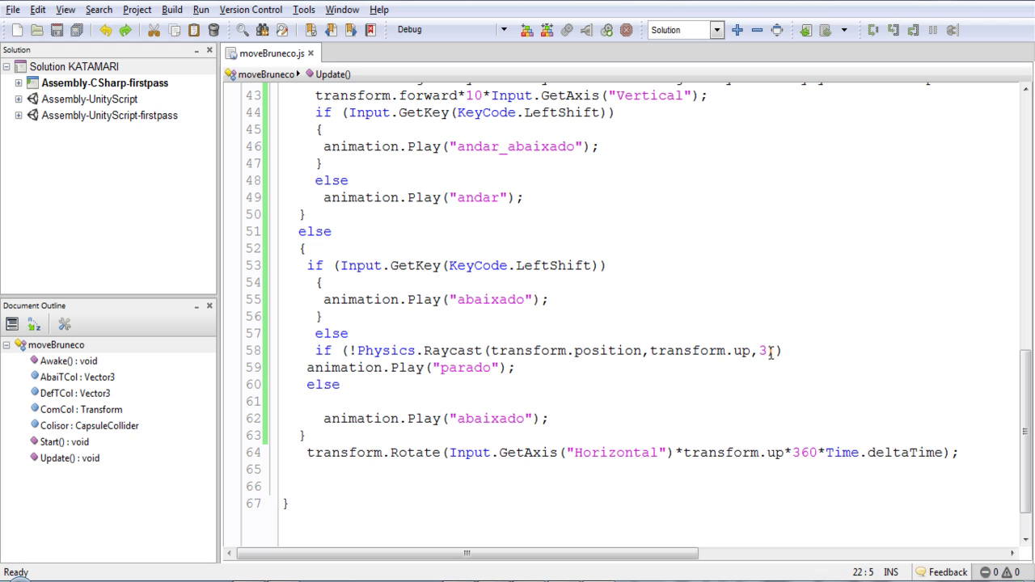
{"action": "left_click_drag", "start_coordinate": [770, 353], "coordinate": [762, 354]}
{"action": "scroll", "coordinate": [781, 492], "scroll_direction": "up", "scroll_amount": 9}
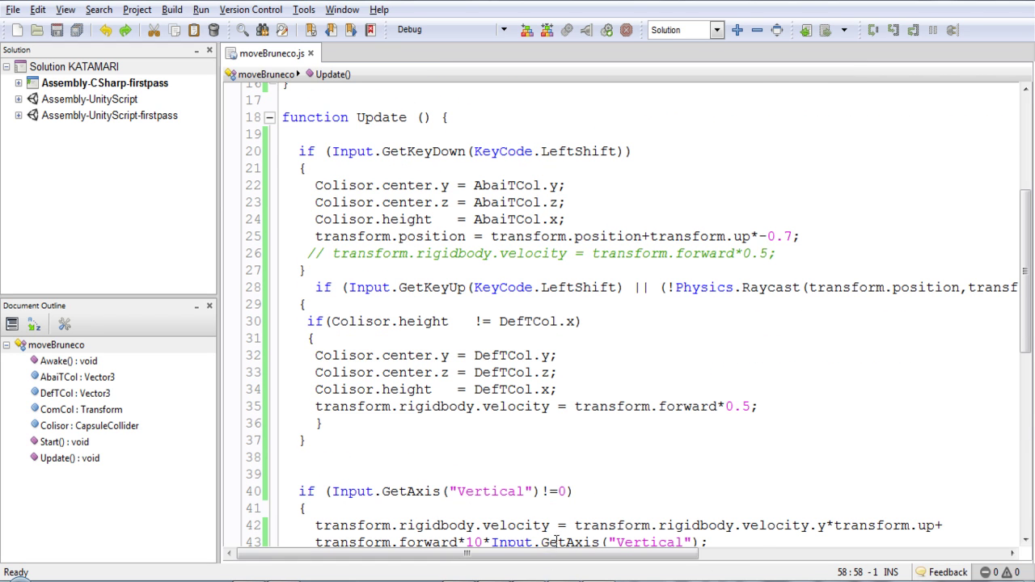
{"action": "left_click_drag", "start_coordinate": [576, 554], "coordinate": [730, 566]}
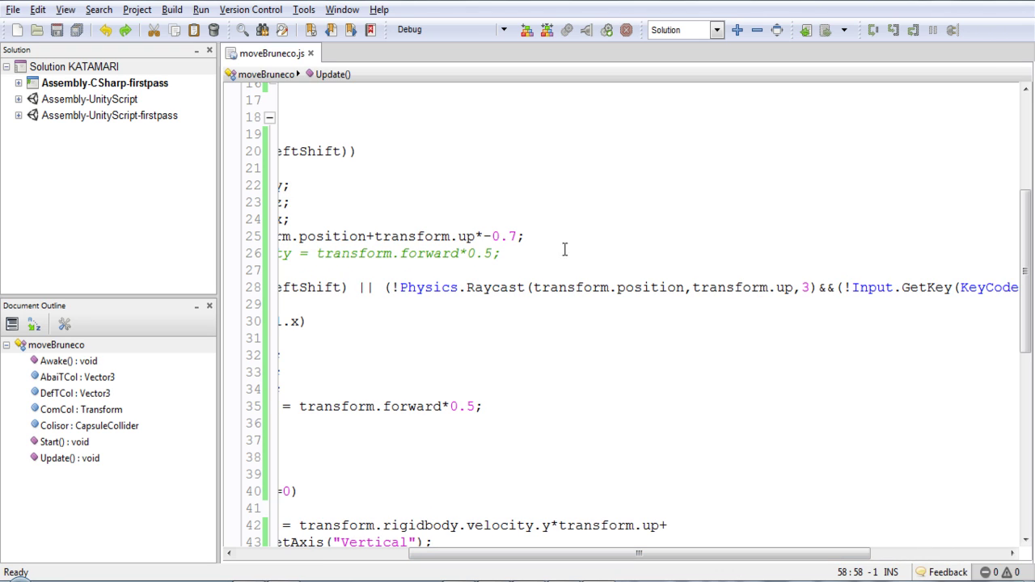
{"action": "double_click", "coordinate": [806, 287]}
{"action": "type", "text": "5"}
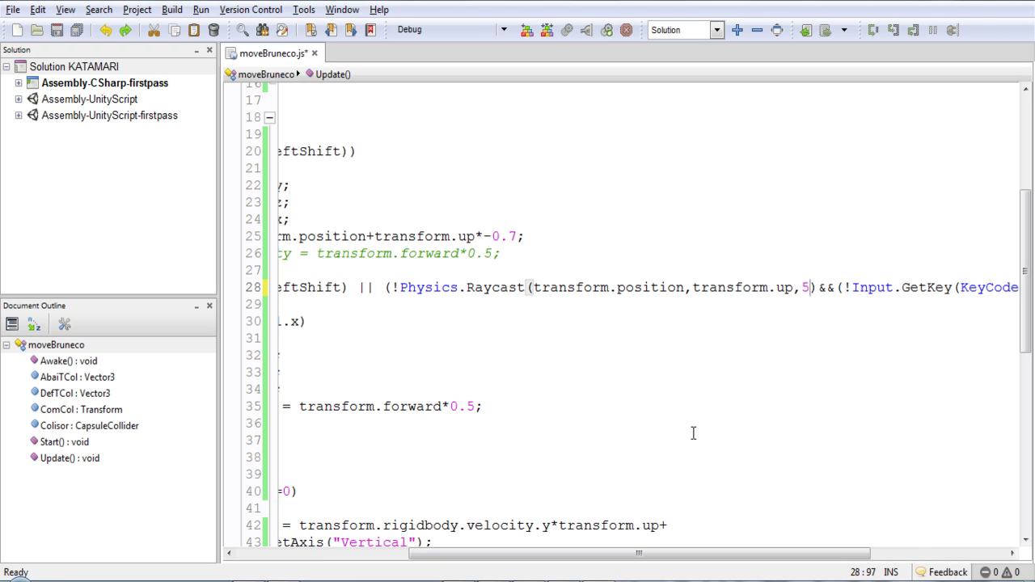
{"action": "left_click", "coordinate": [58, 34]}
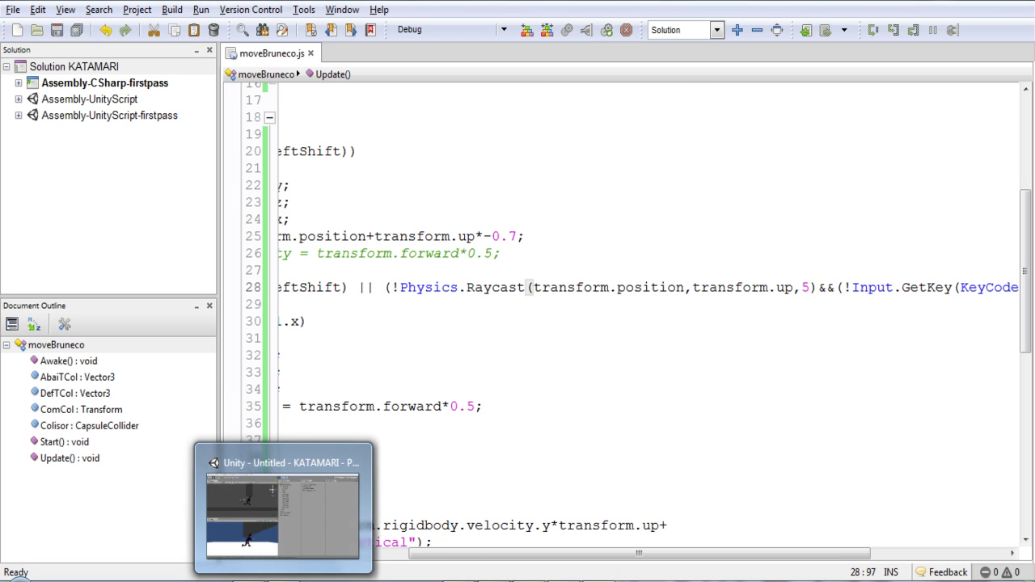
- Switch to Unity and play-test crouching beneath the overhead block with the Raycast distance of 5, ending play mode
{"action": "left_click", "coordinate": [289, 509]}
{"action": "left_click", "coordinate": [490, 30]}
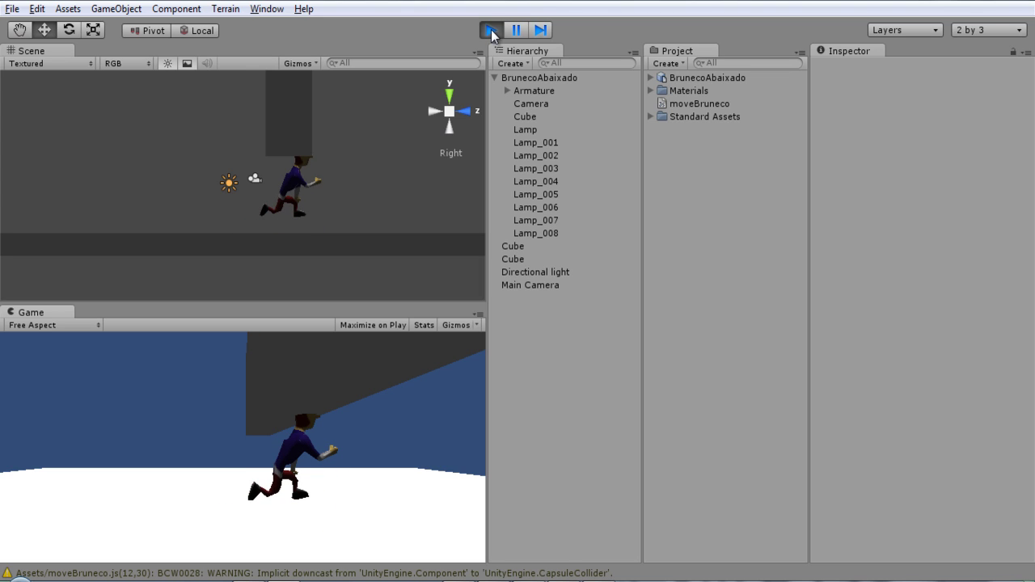
{"action": "left_click", "coordinate": [491, 30]}
- Return to the script and examine the full GetKeyUp condition, including its Raycast and !Input.GetKey parts and their parentheses
{"action": "key", "text": "alt+Tab"}
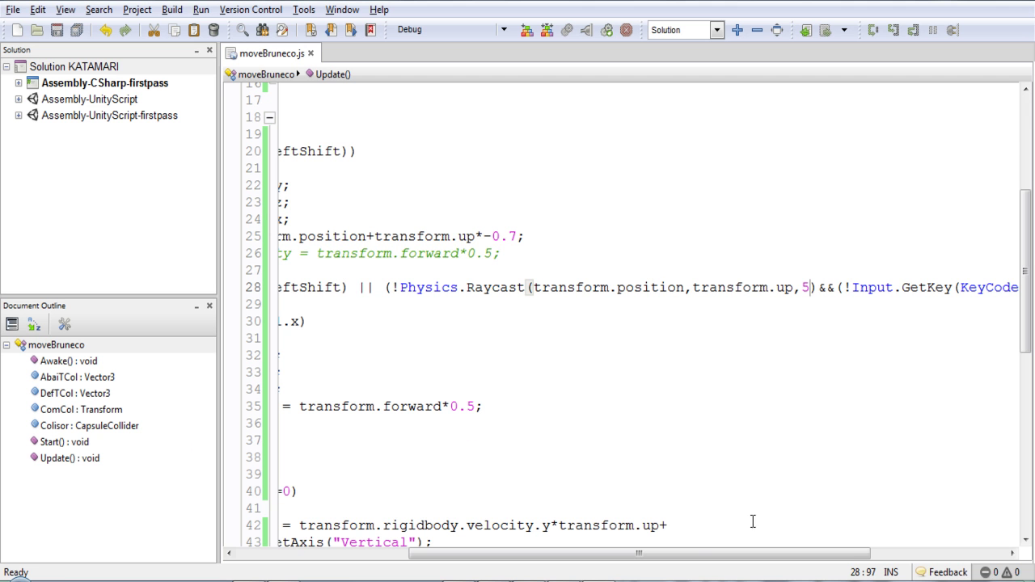
{"action": "left_click_drag", "start_coordinate": [701, 552], "coordinate": [862, 540]}
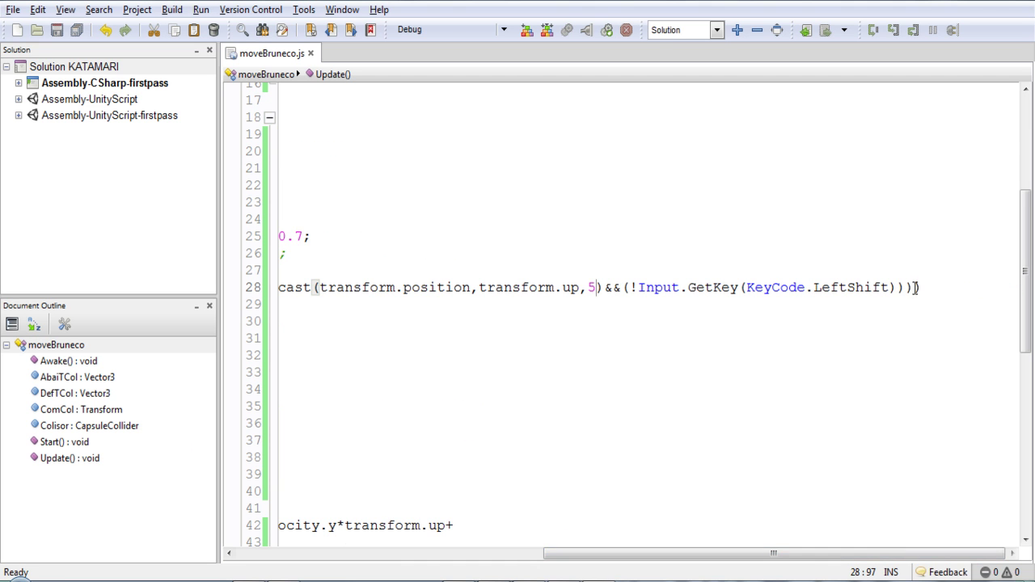
{"action": "left_click_drag", "start_coordinate": [915, 288], "coordinate": [695, 294]}
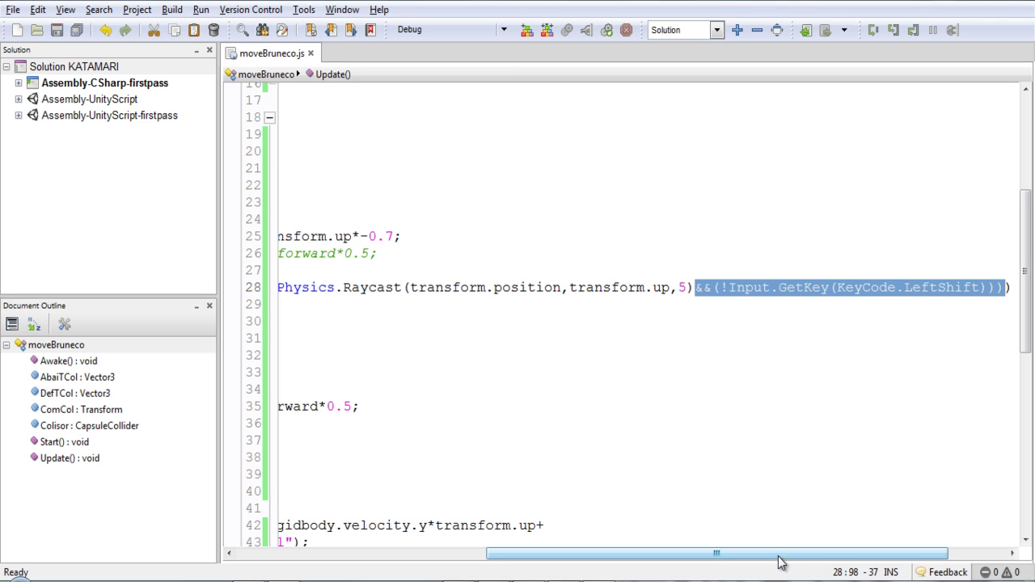
{"action": "left_click_drag", "start_coordinate": [779, 555], "coordinate": [708, 533]}
{"action": "left_click", "coordinate": [374, 289]}
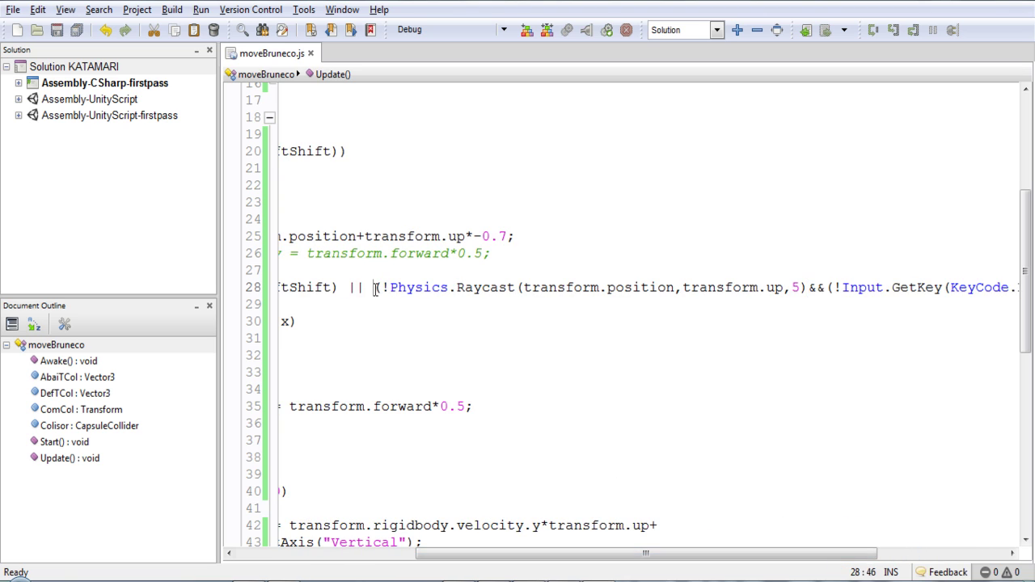
{"action": "left_click_drag", "start_coordinate": [580, 547], "coordinate": [778, 471]}
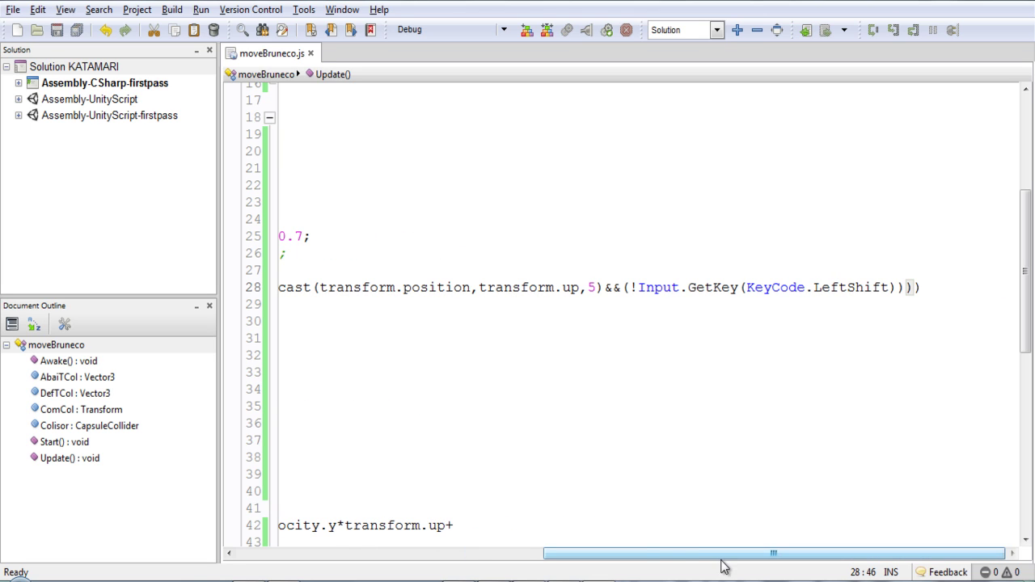
{"action": "left_click_drag", "start_coordinate": [716, 554], "coordinate": [641, 556]}
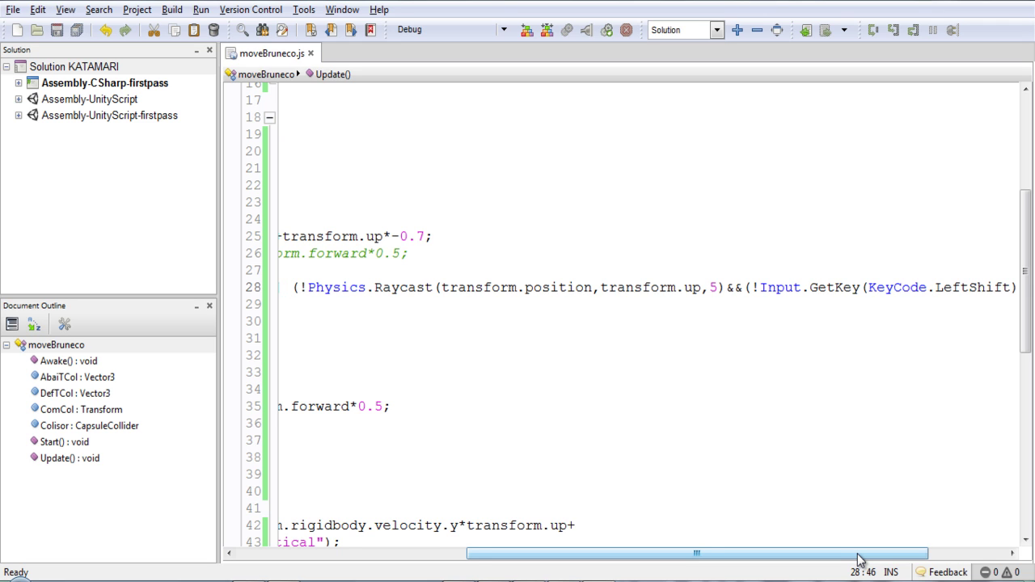
{"action": "mouse_move", "coordinate": [860, 559]}
{"action": "left_mouse_down"}
{"action": "mouse_move", "coordinate": [873, 559]}
{"action": "mouse_move", "coordinate": [760, 556]}
{"action": "mouse_move", "coordinate": [718, 538]}
{"action": "mouse_move", "coordinate": [670, 557]}
{"action": "mouse_move", "coordinate": [842, 556]}
{"action": "left_mouse_up"}
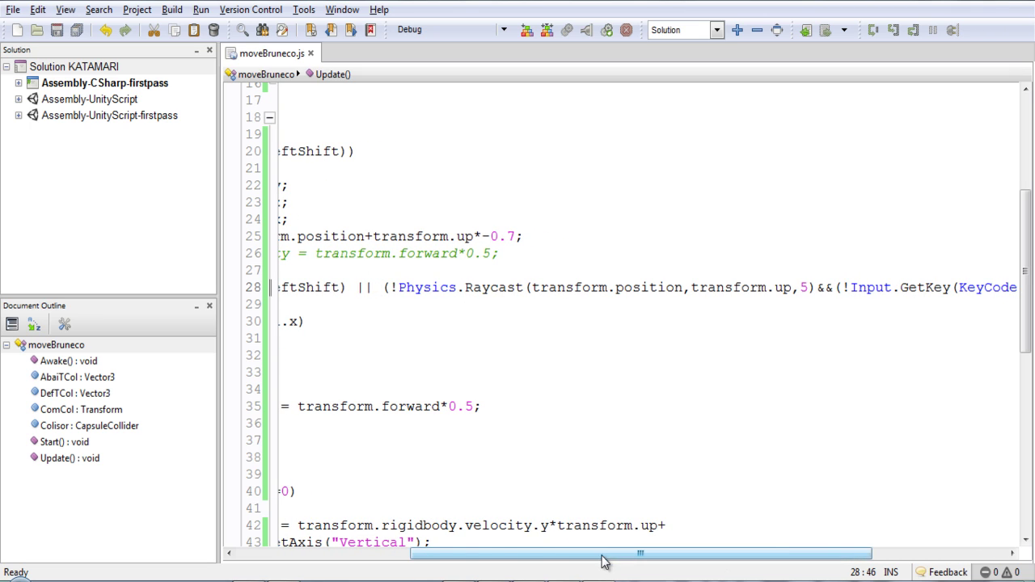
{"action": "left_click_drag", "start_coordinate": [606, 557], "coordinate": [433, 557]}
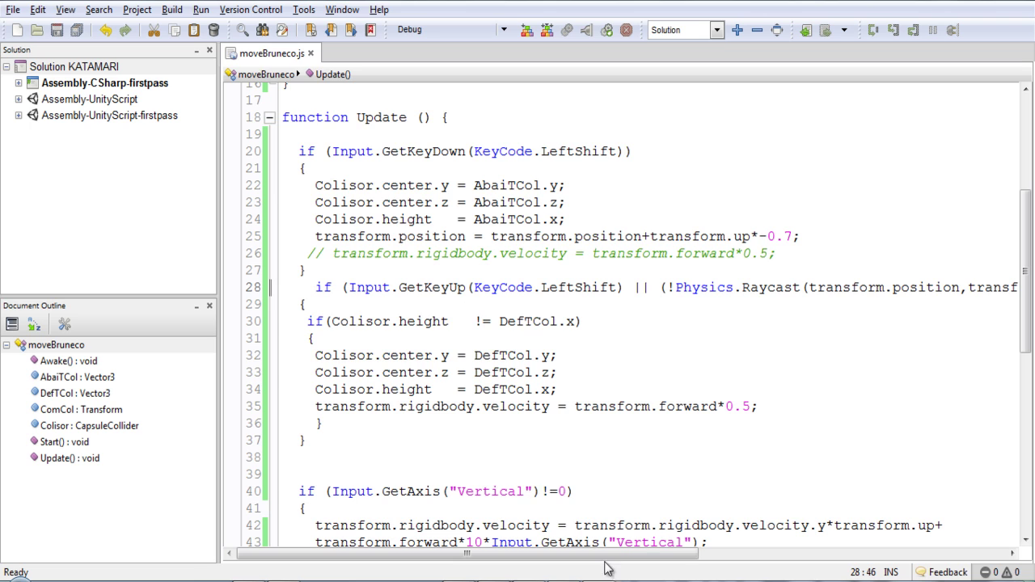
{"action": "left_click_drag", "start_coordinate": [612, 557], "coordinate": [747, 562]}
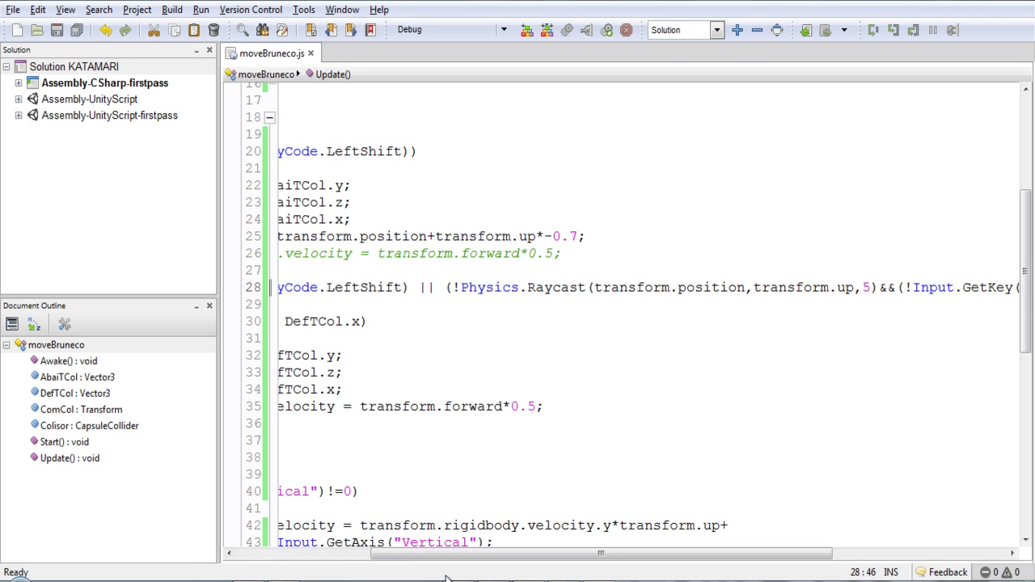
- Play-test crouching beneath the overhead block again in Unity and select the overhead Cube to inspect it
{"action": "key", "text": "alt+Tab"}
{"action": "left_click", "coordinate": [484, 31]}
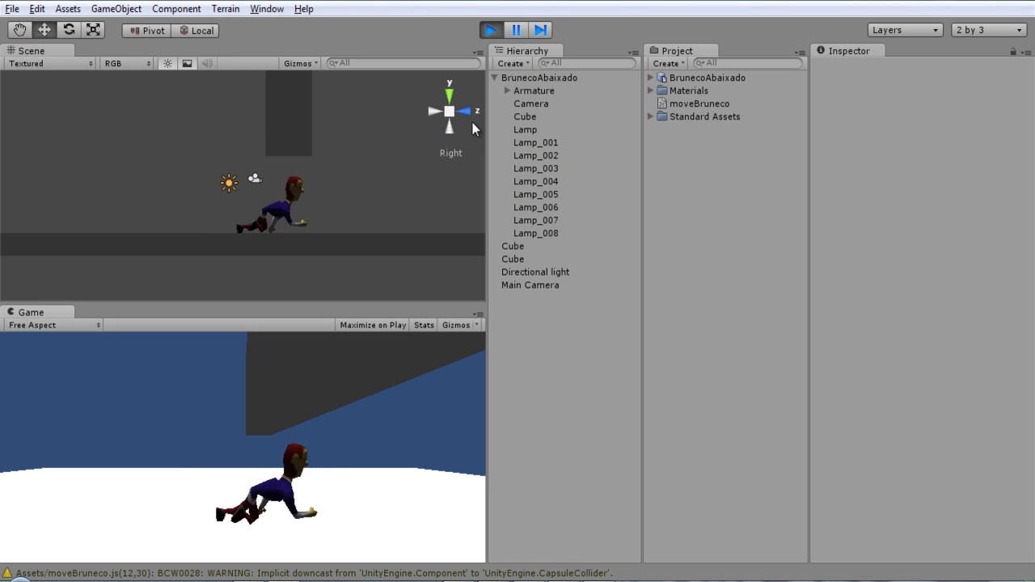
{"action": "key", "text": "alt+Tab"}
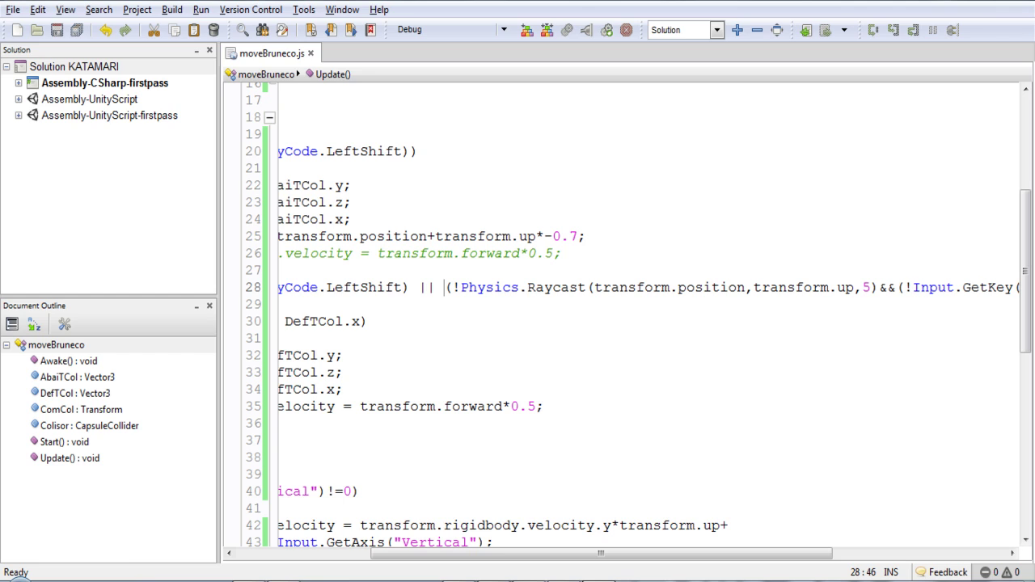
{"action": "key", "text": "alt+Tab"}
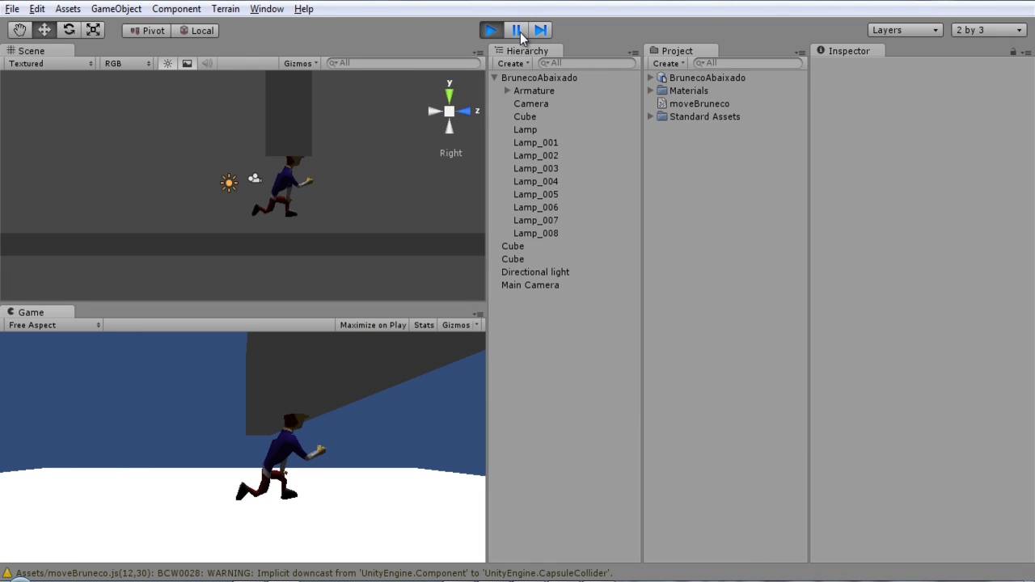
{"action": "left_click", "coordinate": [308, 110]}
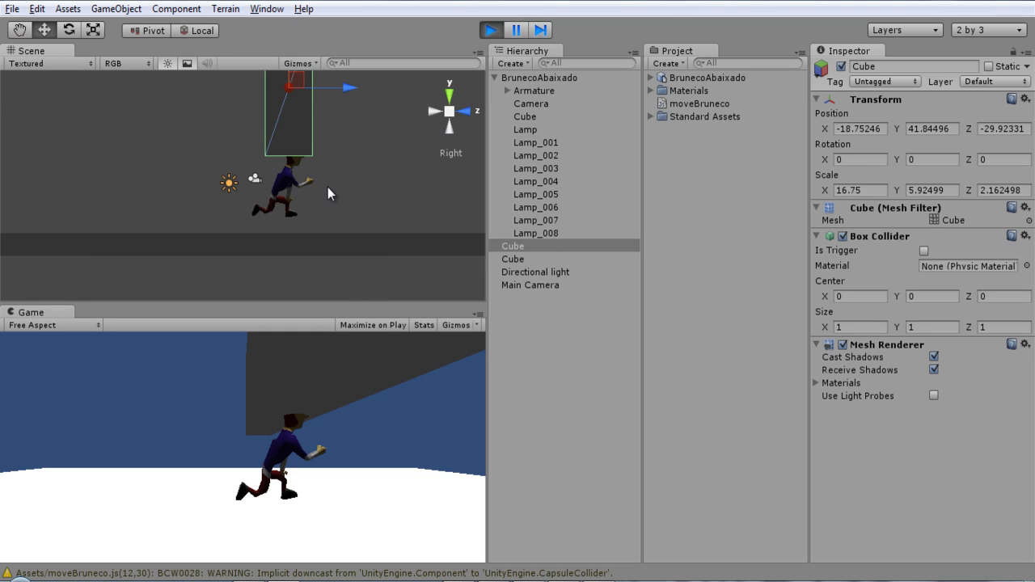
{"action": "mouse_move", "coordinate": [599, 579]}
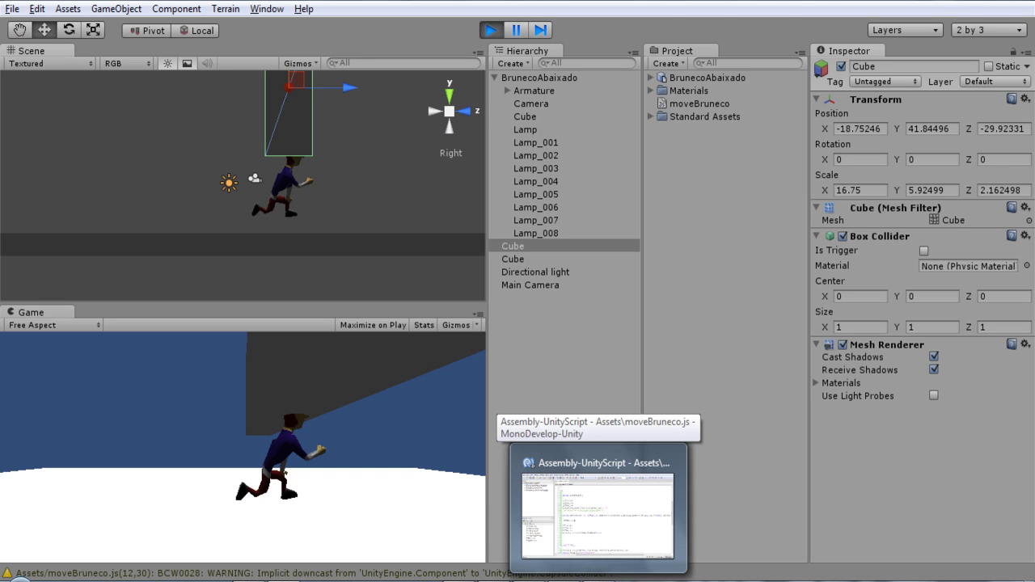
{"action": "left_click", "coordinate": [515, 30]}
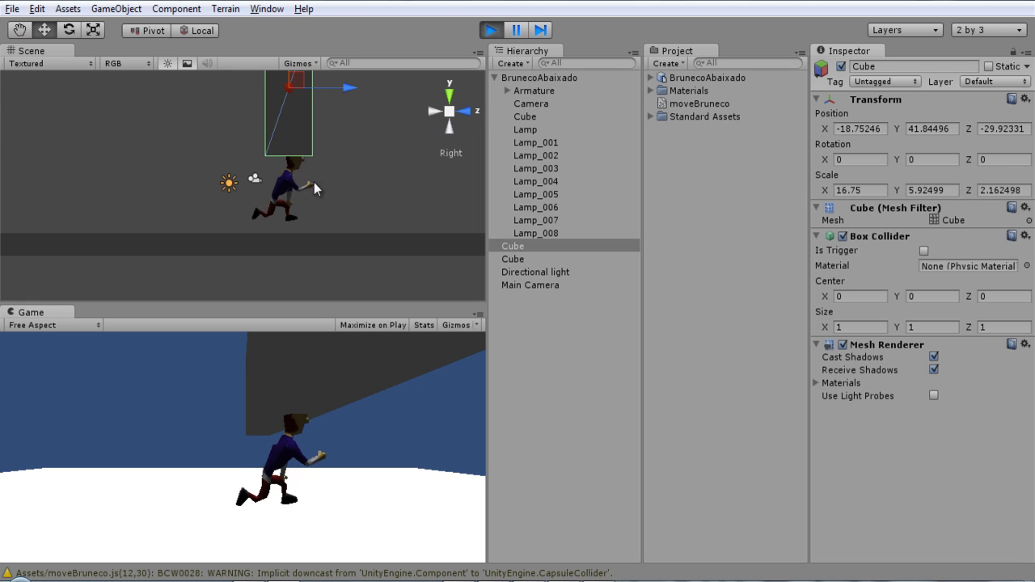
- Examine the Raycast check choosing between the parado and abaixado animations, and play-test the character under the block once more
{"action": "left_click", "coordinate": [606, 525]}
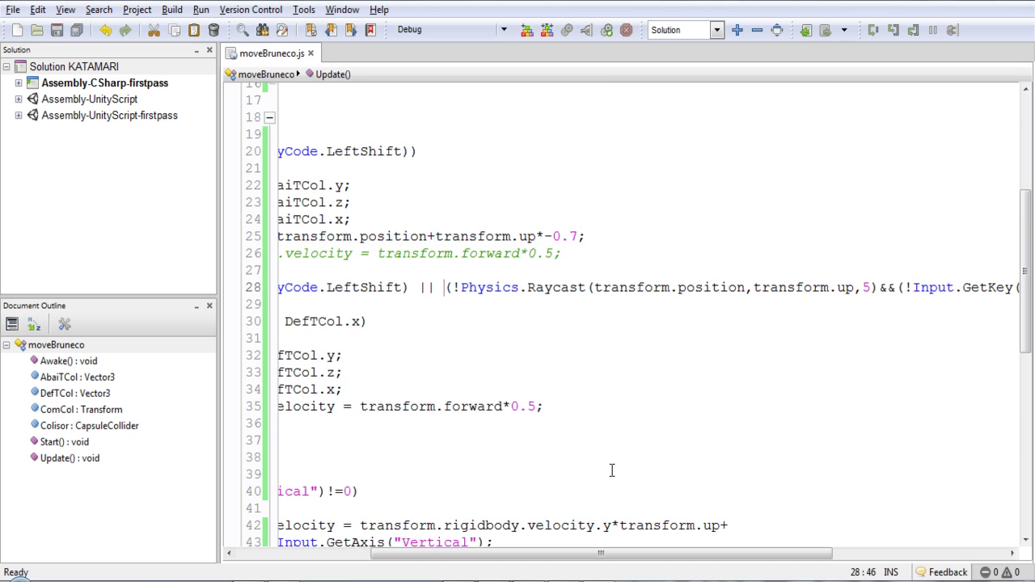
{"action": "scroll", "coordinate": [612, 471], "scroll_direction": "down", "scroll_amount": 8}
{"action": "left_click_drag", "start_coordinate": [663, 557], "coordinate": [528, 557]}
{"action": "scroll", "coordinate": [696, 441], "scroll_direction": "down", "scroll_amount": 2}
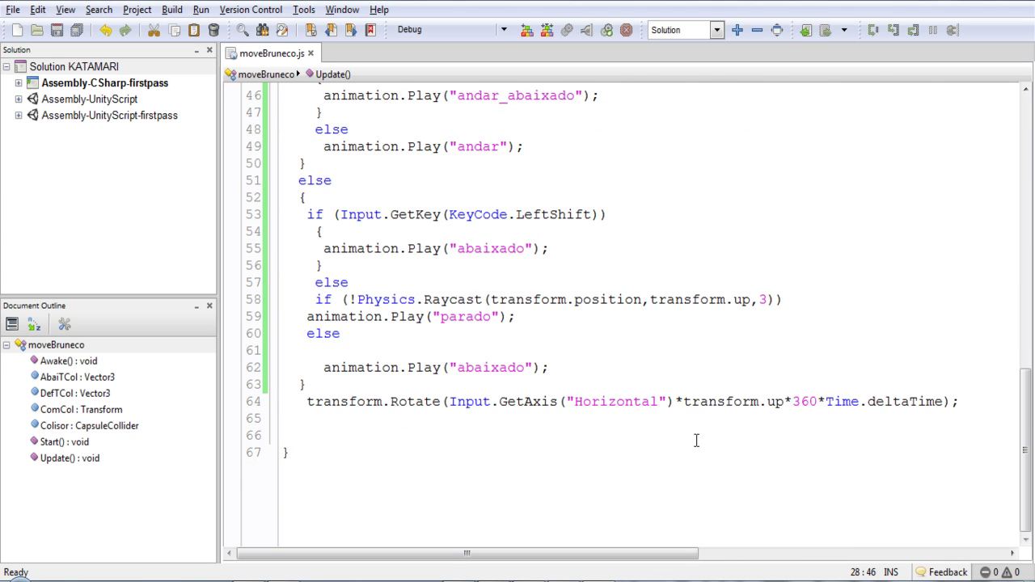
{"action": "scroll", "coordinate": [697, 441], "scroll_direction": "up", "scroll_amount": 1}
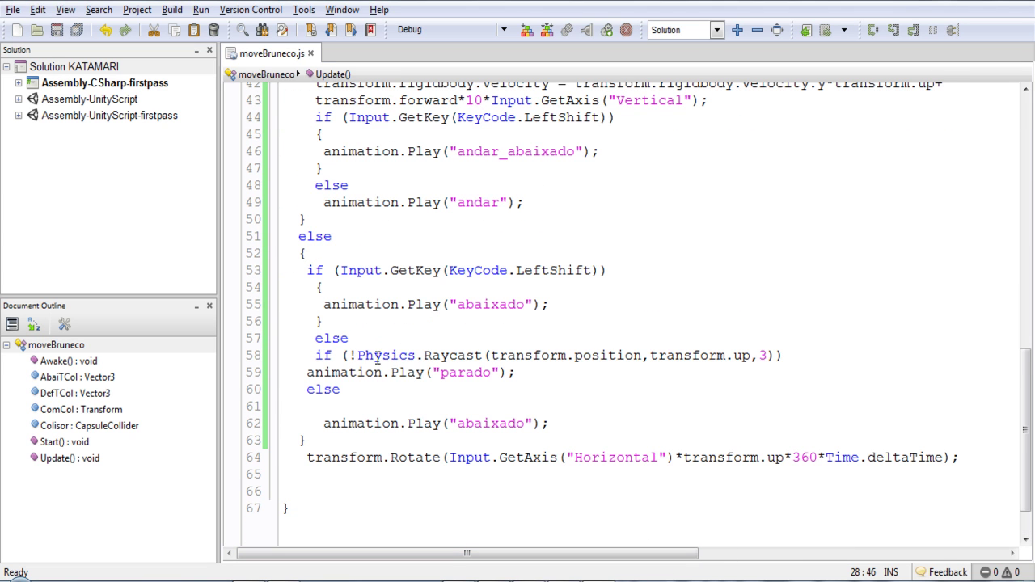
{"action": "scroll", "coordinate": [491, 380], "scroll_direction": "down", "scroll_amount": 1}
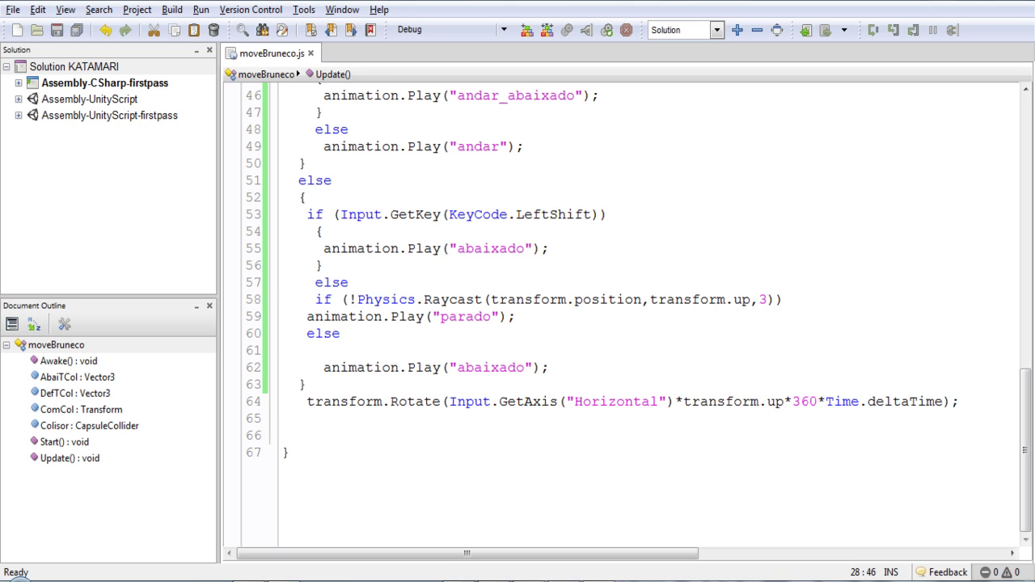
{"action": "left_click", "coordinate": [283, 510]}
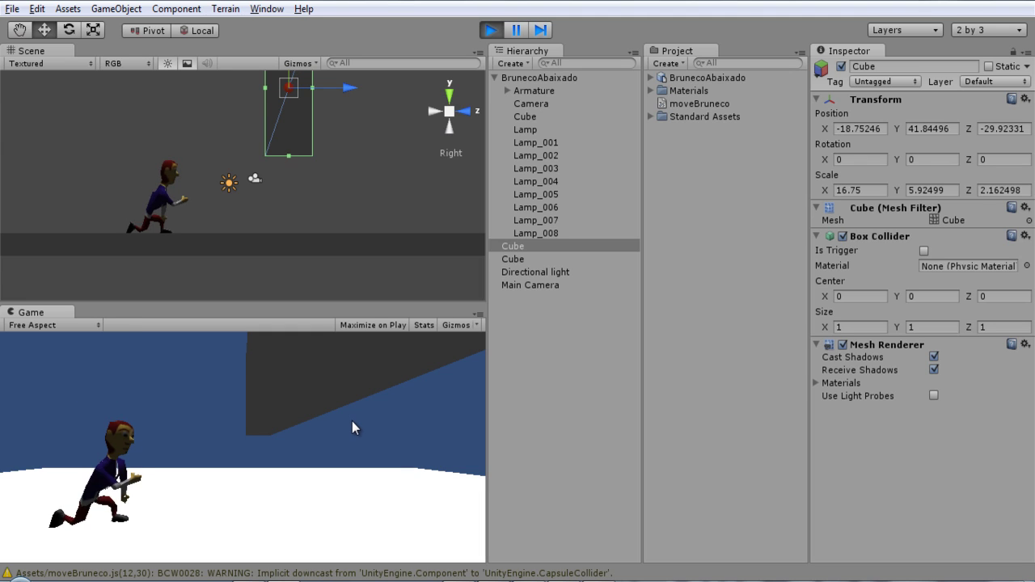
{"action": "key", "text": "Right"}
{"action": "key", "text": "Down"}
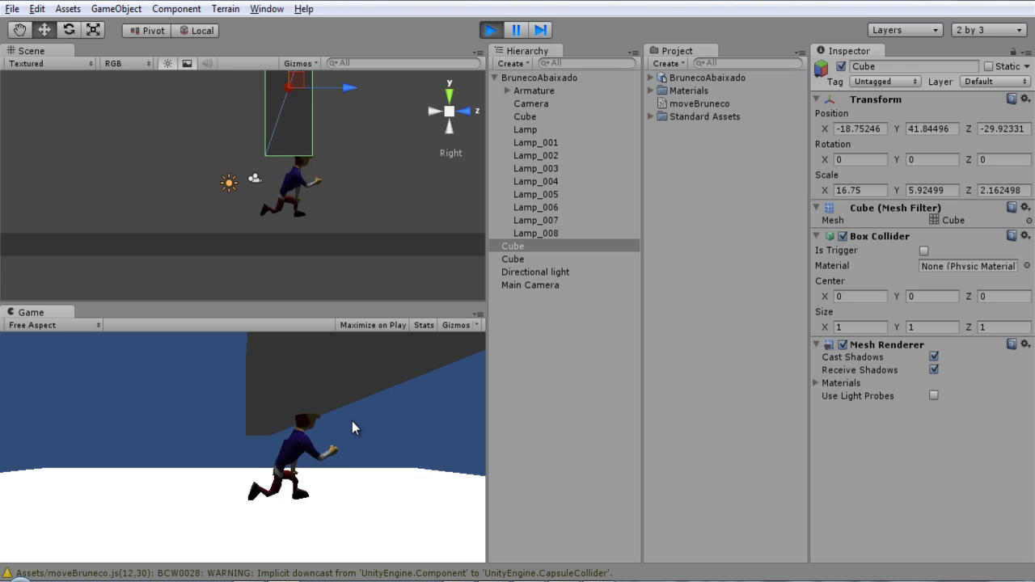
{"action": "left_click", "coordinate": [489, 30]}
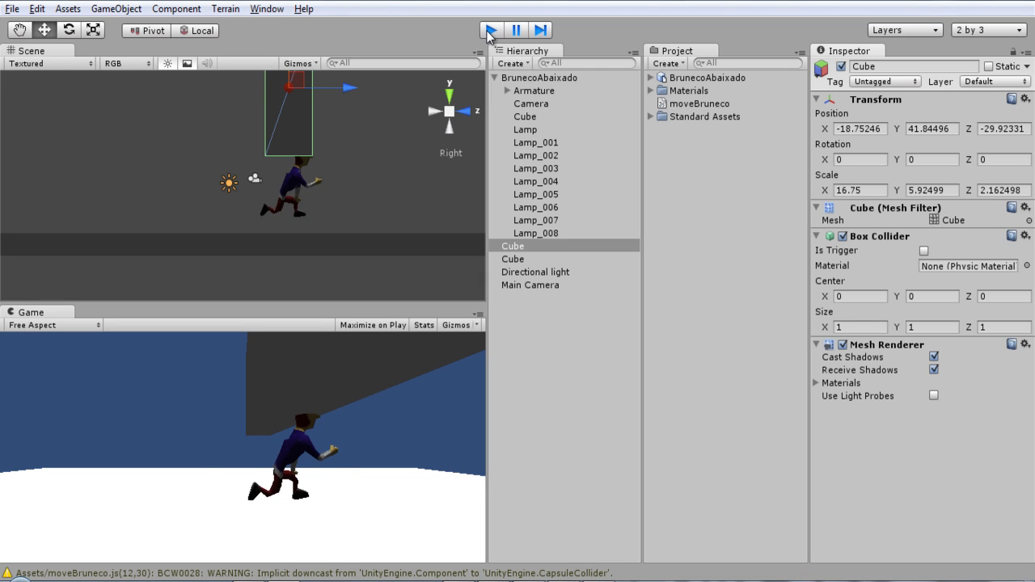
- Return to the script and undo the Raycast distance change in the GetKeyUp condition
{"action": "key", "text": "alt+Tab"}
{"action": "scroll", "coordinate": [623, 404], "scroll_direction": "up", "scroll_amount": 4}
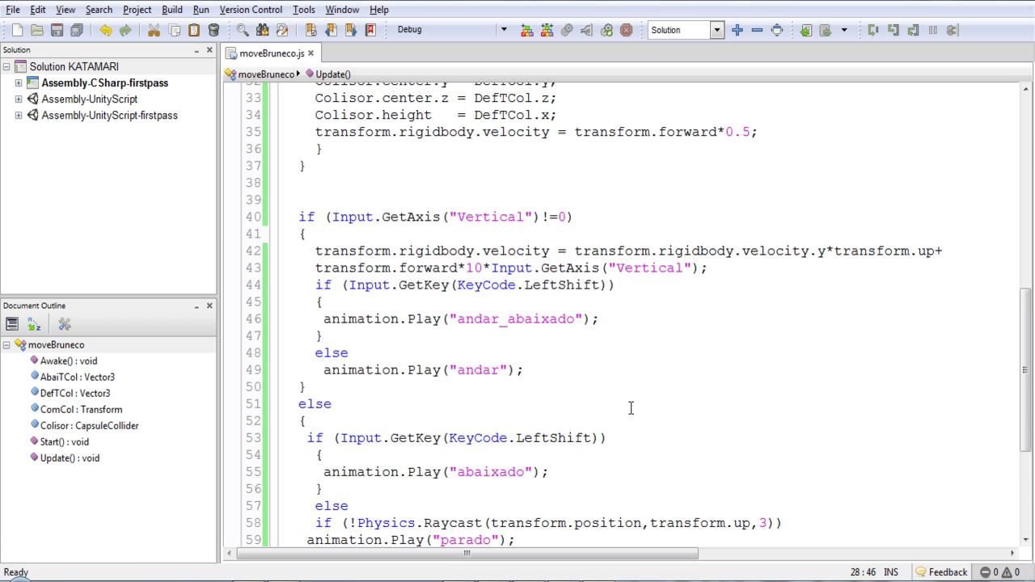
{"action": "scroll", "coordinate": [631, 408], "scroll_direction": "up", "scroll_amount": 4}
{"action": "scroll", "coordinate": [632, 408], "scroll_direction": "up", "scroll_amount": 1}
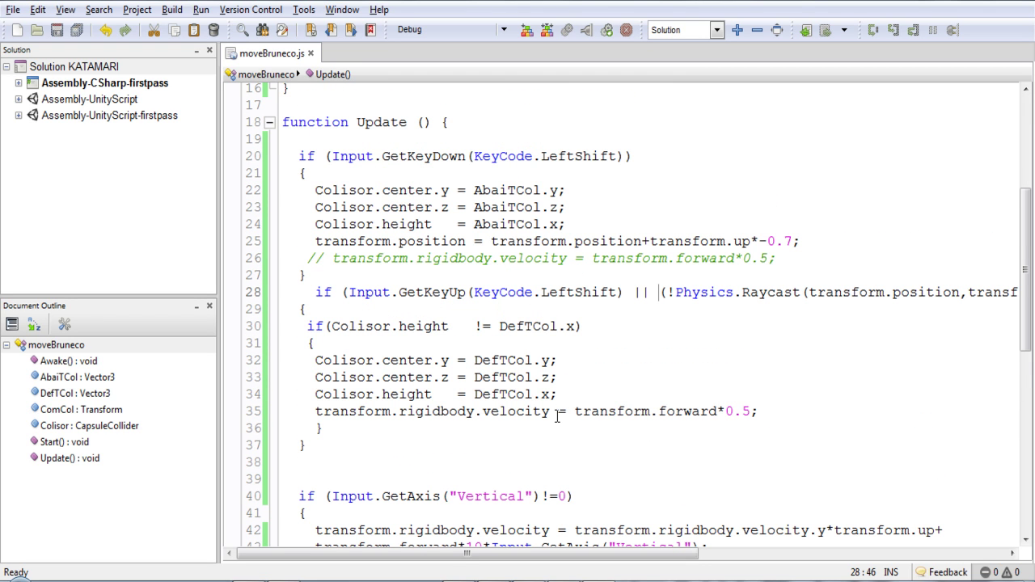
{"action": "key", "text": "Down"}
{"action": "key", "text": "Down"}
{"action": "key", "text": "Down"}
{"action": "key", "text": "BackSpace"}
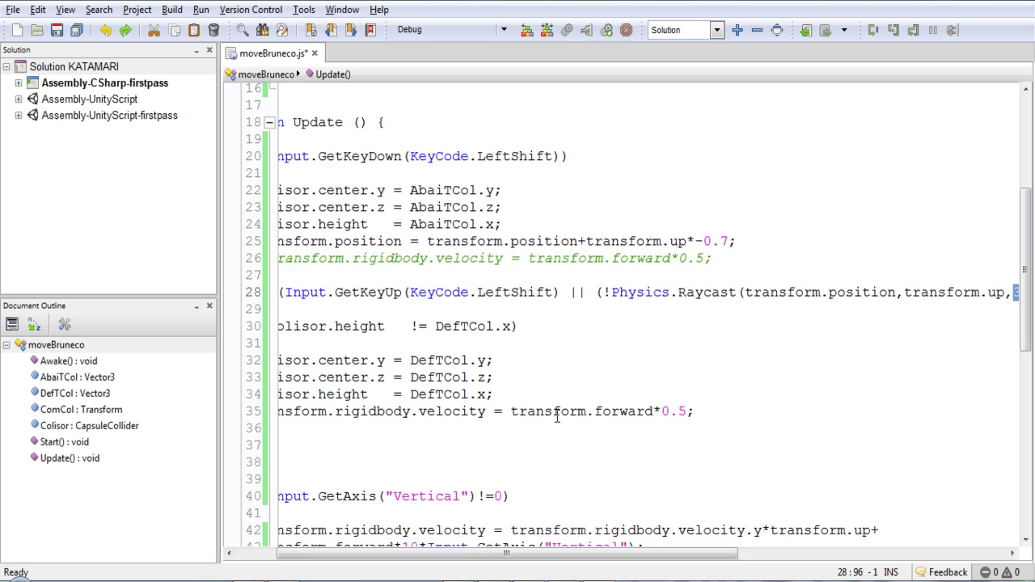
- Remove the inner curly braces around the DefTCol collider assignments and velocity line by undoing the edits that added them
{"action": "key", "text": "Down"}
{"action": "key", "text": "Down"}
{"action": "key", "text": "Down"}
{"action": "key", "text": "Down"}
{"action": "key", "text": "Down"}
{"action": "key", "text": "BackSpace"}
{"action": "key", "text": "Up"}
{"action": "key", "text": "Up"}
{"action": "key", "text": "Up"}
{"action": "key", "text": "Up"}
{"action": "key", "text": "Up"}
{"action": "key", "text": "BackSpace"}
{"action": "key", "text": "BackSpace"}
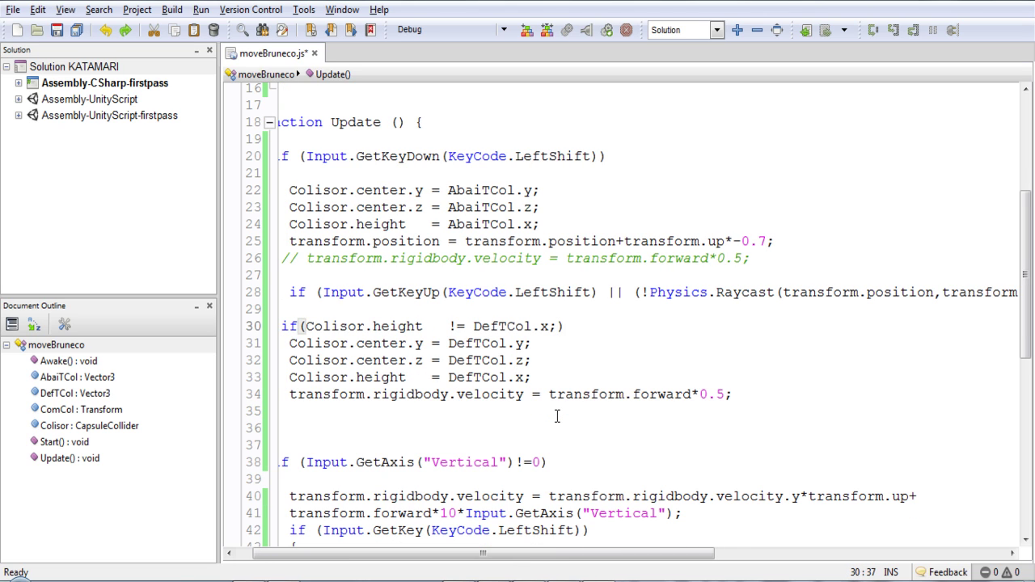
- Remove the Colisor.height != DefTCol.x check and its line above the DefTCol assignments in the GetKeyUp block
{"action": "key", "text": "BackSpace"}
{"action": "key", "text": "BackSpace"}
{"action": "key", "text": "BackSpace"}
{"action": "key", "text": "BackSpace"}
{"action": "key", "text": "BackSpace"}
{"action": "key", "text": "BackSpace"}
{"action": "key", "text": "BackSpace"}
{"action": "key", "text": "BackSpace"}
{"action": "key", "text": "BackSpace"}
{"action": "key", "text": "BackSpace"}
{"action": "key", "text": "BackSpace"}
{"action": "key", "text": "BackSpace"}
{"action": "key", "text": "BackSpace"}
{"action": "key", "text": "BackSpace"}
{"action": "key", "text": "BackSpace"}
{"action": "key", "text": "BackSpace"}
{"action": "key", "text": "BackSpace"}
{"action": "key", "text": "BackSpace"}
{"action": "key", "text": "BackSpace"}
{"action": "key", "text": "BackSpace"}
{"action": "key", "text": "BackSpace"}
{"action": "key", "text": "BackSpace"}
{"action": "key", "text": "BackSpace"}
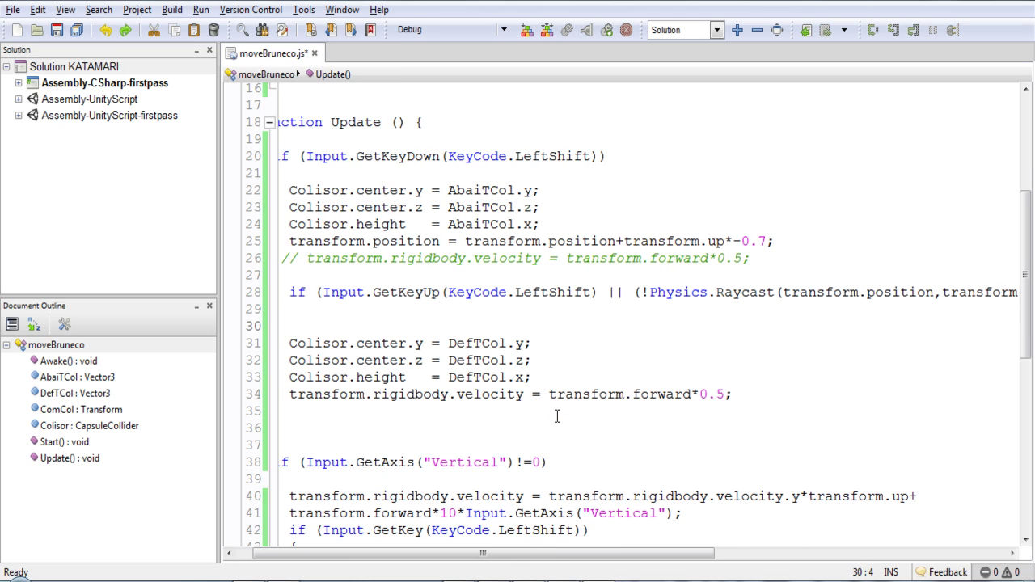
{"action": "key", "text": "BackSpace"}
{"action": "key", "text": "BackSpace"}
{"action": "key", "text": "BackSpace"}
{"action": "key", "text": "BackSpace"}
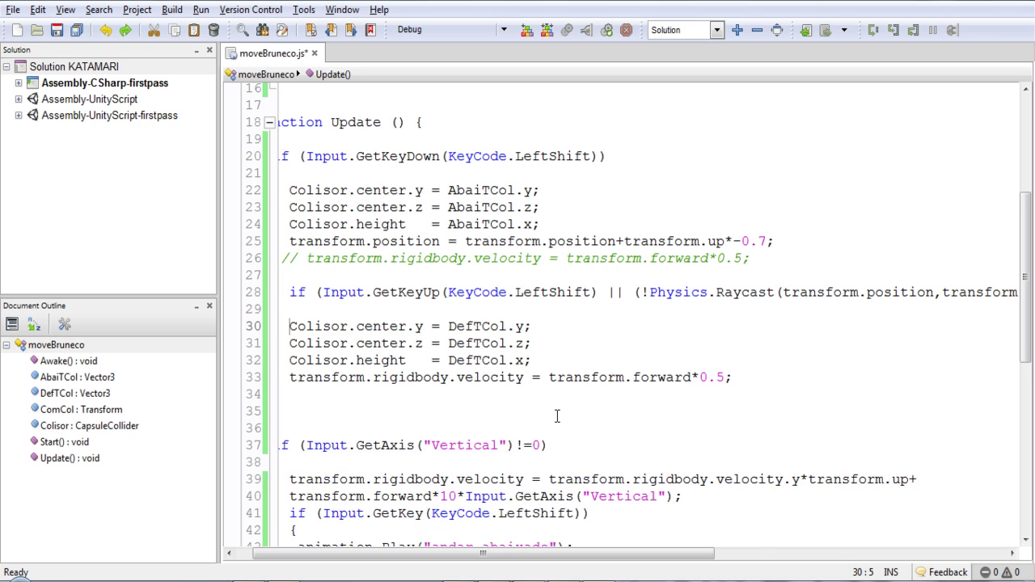
- Try to remove the parentheses around the Raycast check in the GetKeyUp condition and replace its || operator with &
{"action": "key", "text": "Up"}
{"action": "key", "text": "End"}
{"action": "key", "text": "Left"}
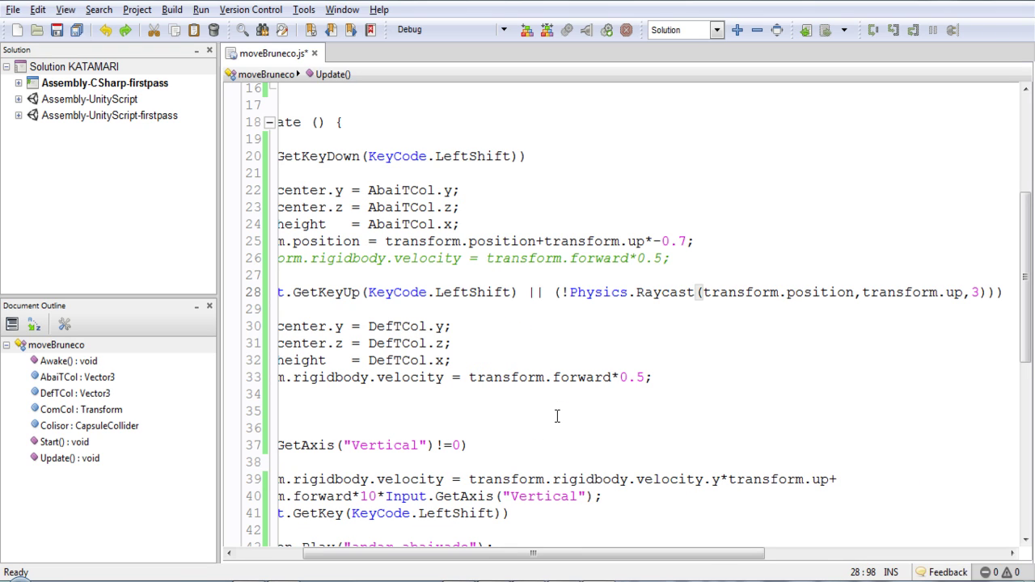
{"action": "key", "text": "ctrl+Left"}
{"action": "key", "text": "ctrl+Left"}
{"action": "key", "text": "ctrl+Left"}
{"action": "key", "text": "ctrl+Left"}
{"action": "key", "text": "ctrl+Left"}
{"action": "key", "text": "ctrl+Left"}
{"action": "key", "text": "ctrl+Left"}
{"action": "key", "text": "ctrl+Left"}
{"action": "key", "text": "ctrl+Left"}
{"action": "key", "text": "ctrl+Left"}
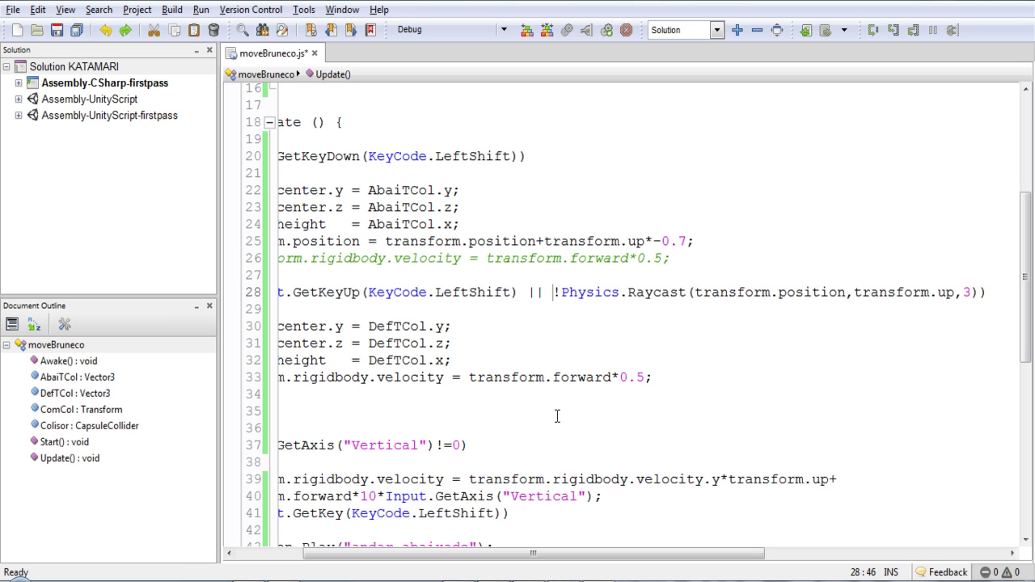
{"action": "key", "text": "Delete"}
{"action": "key", "text": "Left"}
{"action": "key", "text": "Left"}
{"action": "key", "text": "Left"}
{"action": "key", "text": "Delete"}
{"action": "key", "text": "Delete"}
{"action": "type", "text": "&"}
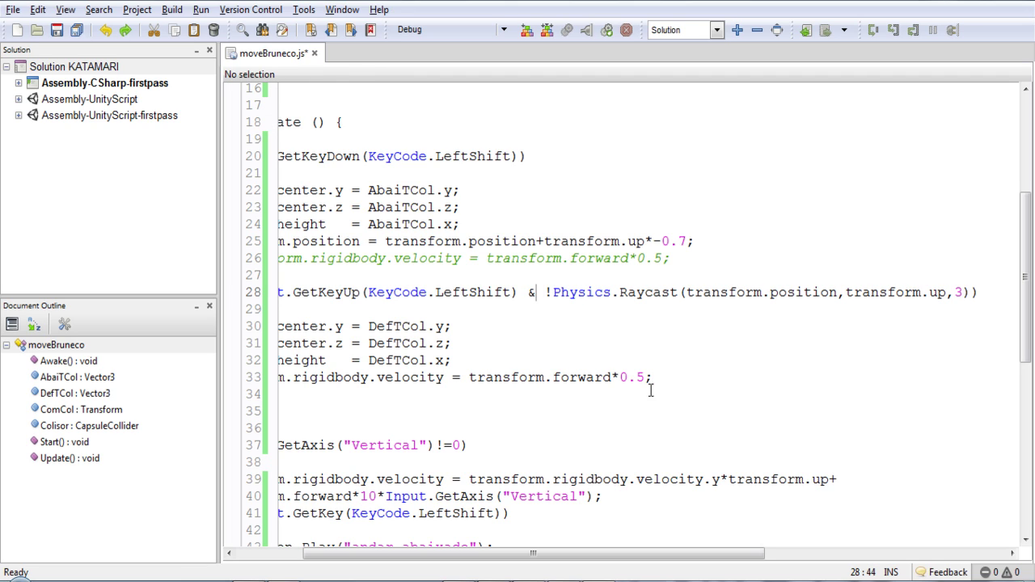
- Delete the Raycast check from the GetKeyUp condition, leaving only Input.GetKeyUp(KeyCode.LeftShift)
{"action": "left_click_drag", "start_coordinate": [973, 292], "coordinate": [530, 295]}
{"action": "key", "text": "Delete"}
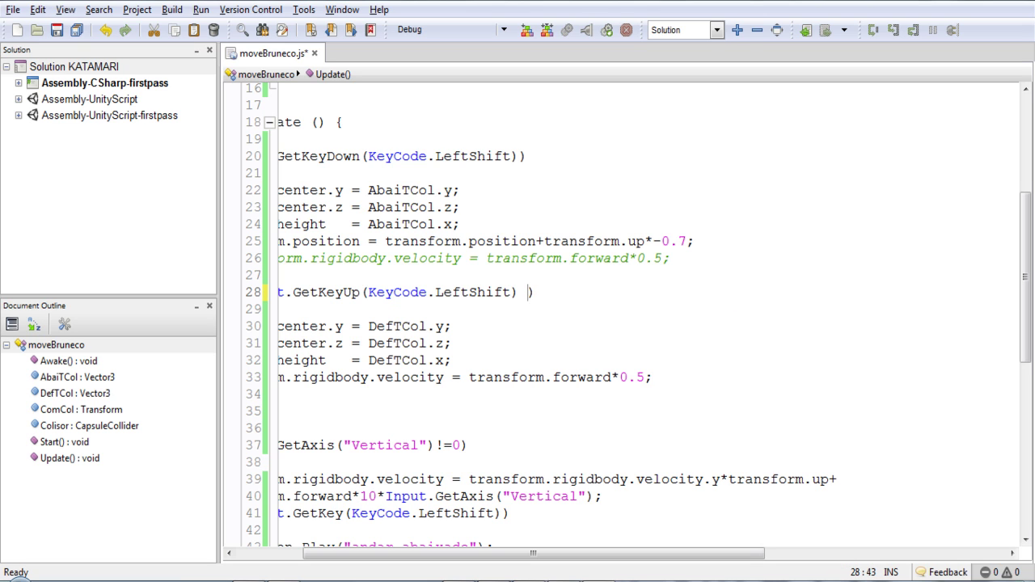
{"action": "key", "text": "BackSpace"}
{"action": "left_click_drag", "start_coordinate": [619, 557], "coordinate": [478, 553]}
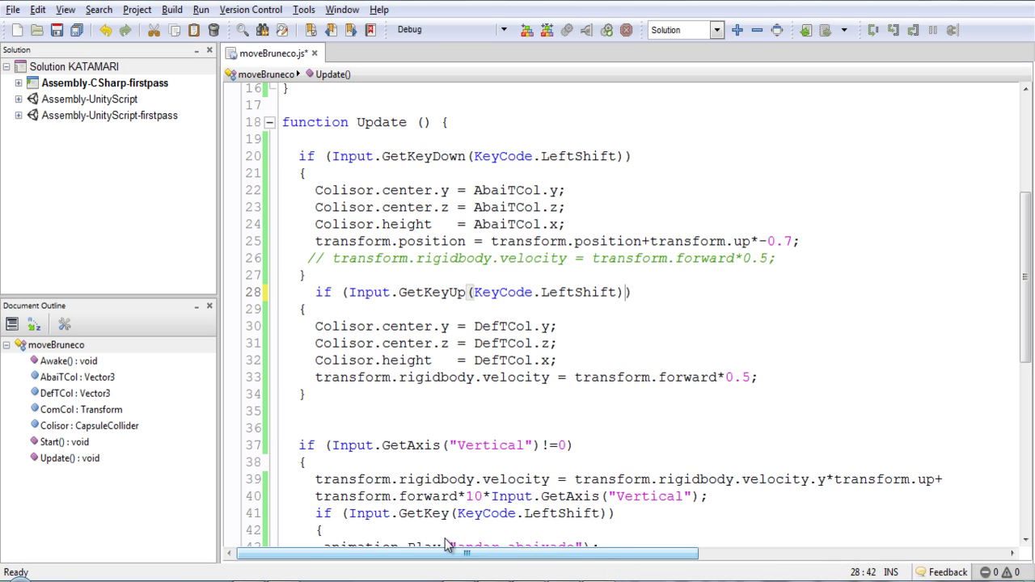
- Declare a boolean variable named continuaAbaixado below the Colisor declaration
{"action": "scroll", "coordinate": [421, 452], "scroll_direction": "down", "scroll_amount": 9}
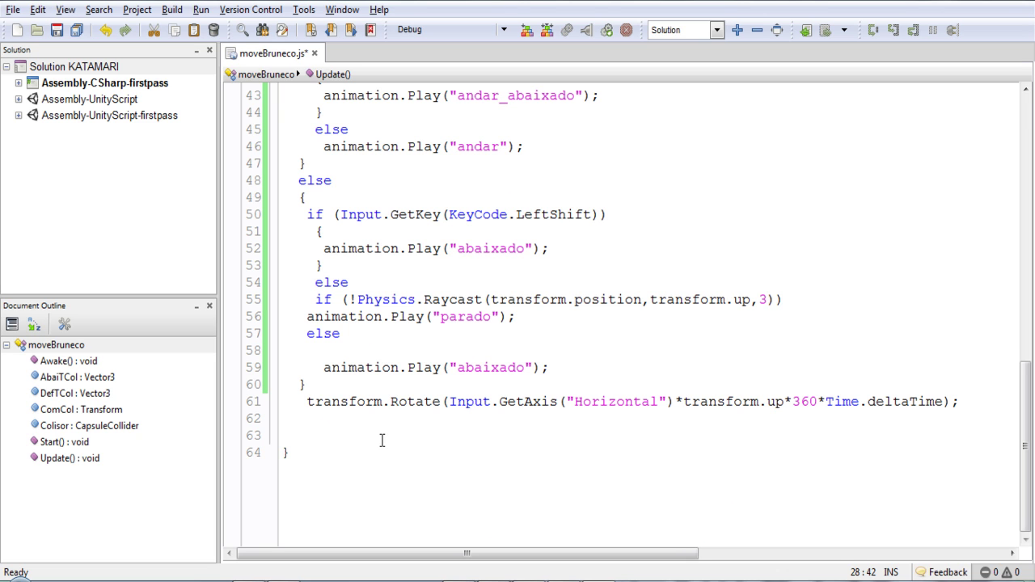
{"action": "scroll", "coordinate": [381, 440], "scroll_direction": "up", "scroll_amount": 9}
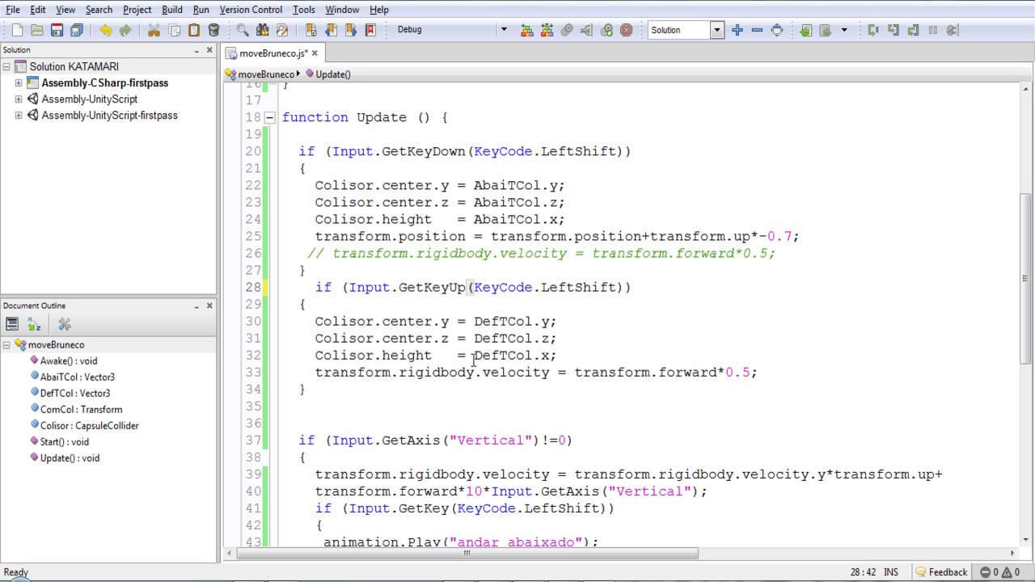
{"action": "scroll", "coordinate": [475, 365], "scroll_direction": "up", "scroll_amount": 3}
{"action": "scroll", "coordinate": [352, 370], "scroll_direction": "up", "scroll_amount": 2}
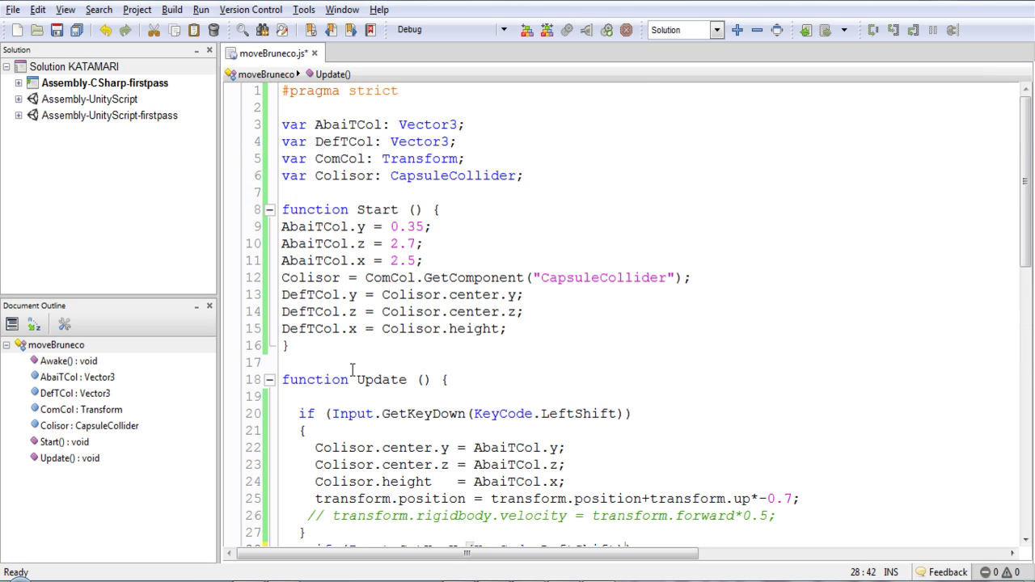
{"action": "left_click", "coordinate": [550, 178]}
{"action": "key", "text": "Return"}
{"action": "key", "text": "Return"}
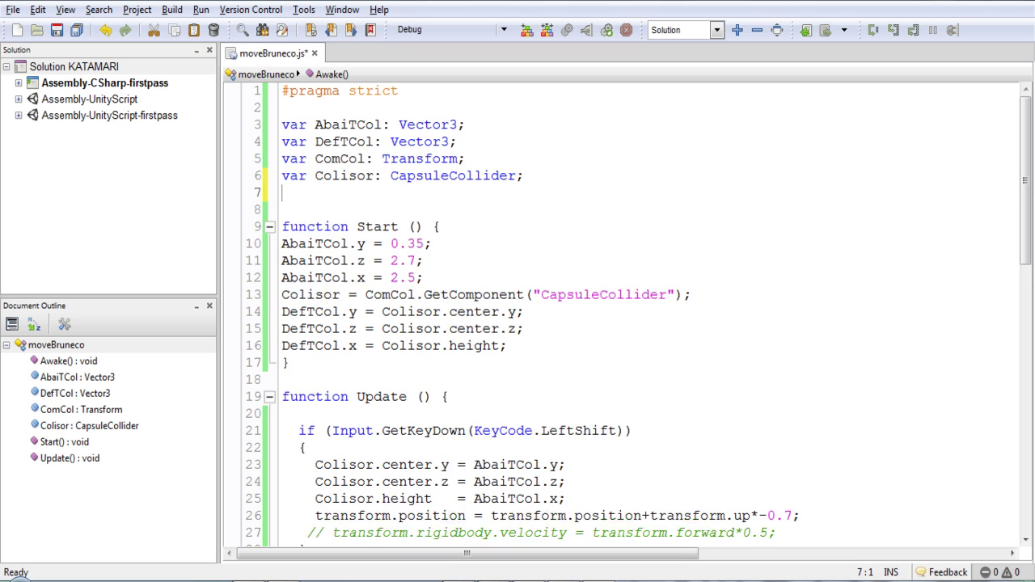
{"action": "type", "text": "var cont"}
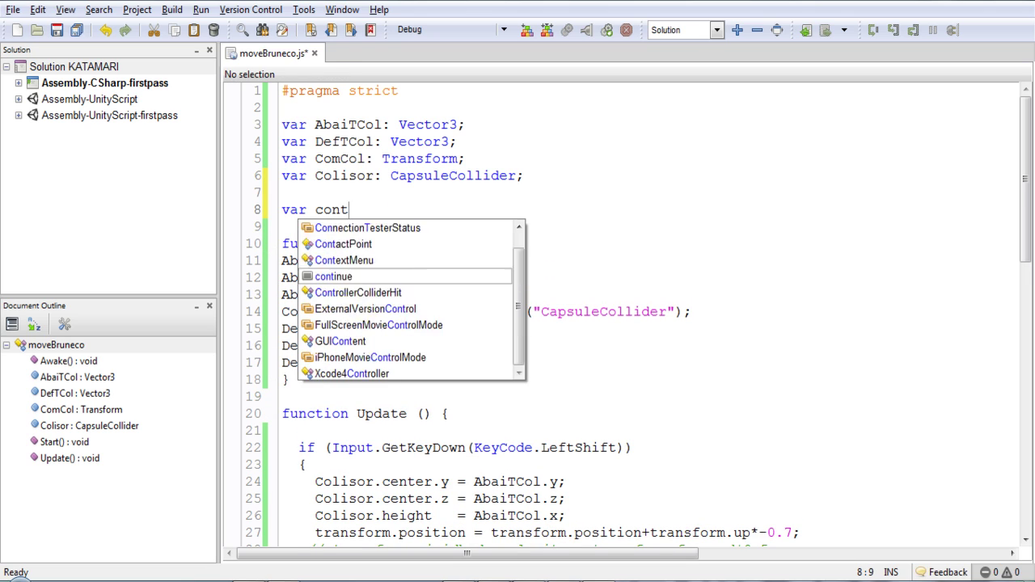
{"action": "type", "text": "inuaAbaixa"}
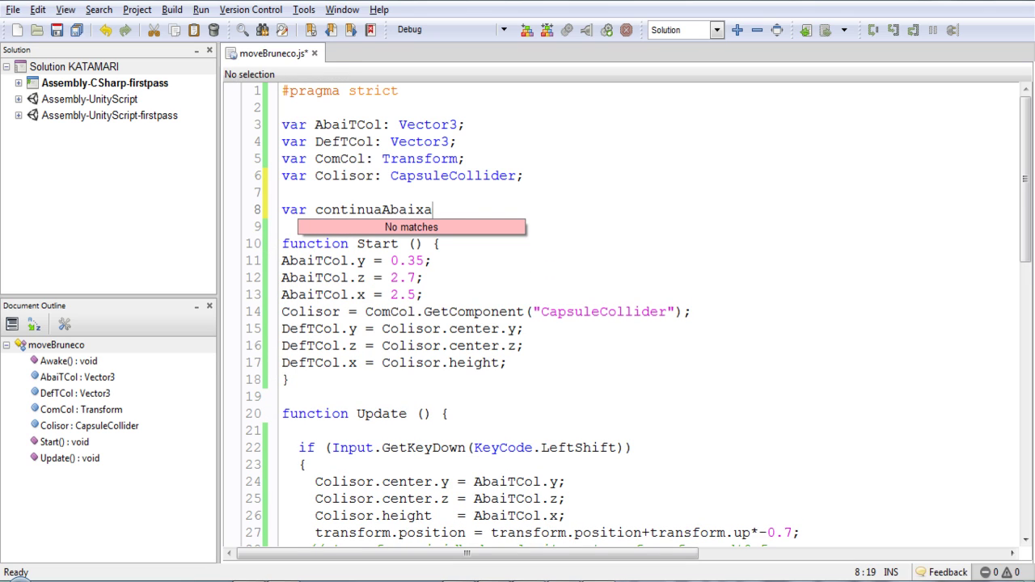
{"action": "type", "text": "do;"}
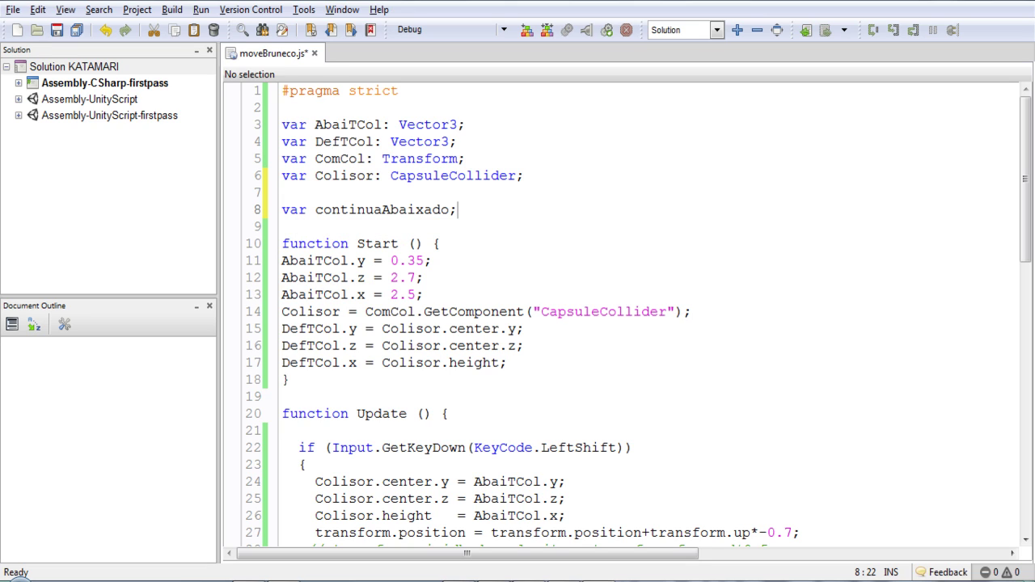
{"action": "left_click", "coordinate": [450, 212]}
{"action": "type", "text": ":"}
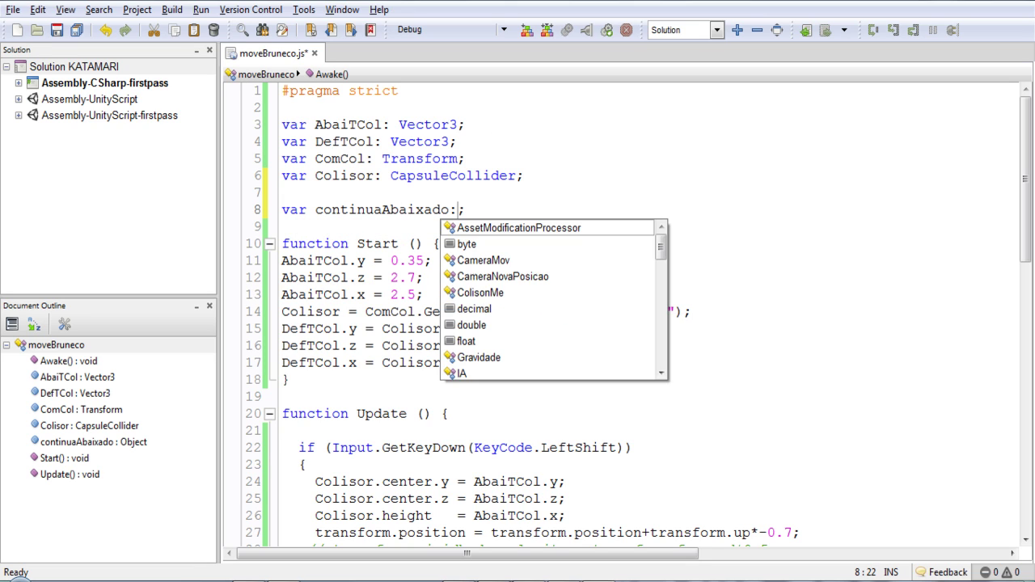
{"action": "type", "text": "boolean"}
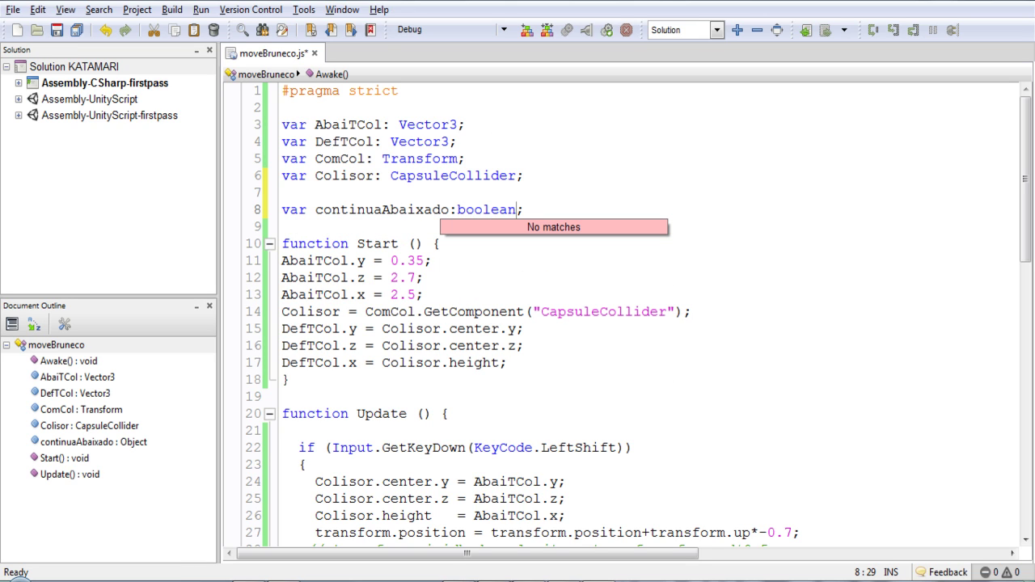
- Initialize continuaAbaixado to false at the end of the Start function
{"action": "double_click", "coordinate": [361, 209]}
{"action": "key", "text": "ctrl+c"}
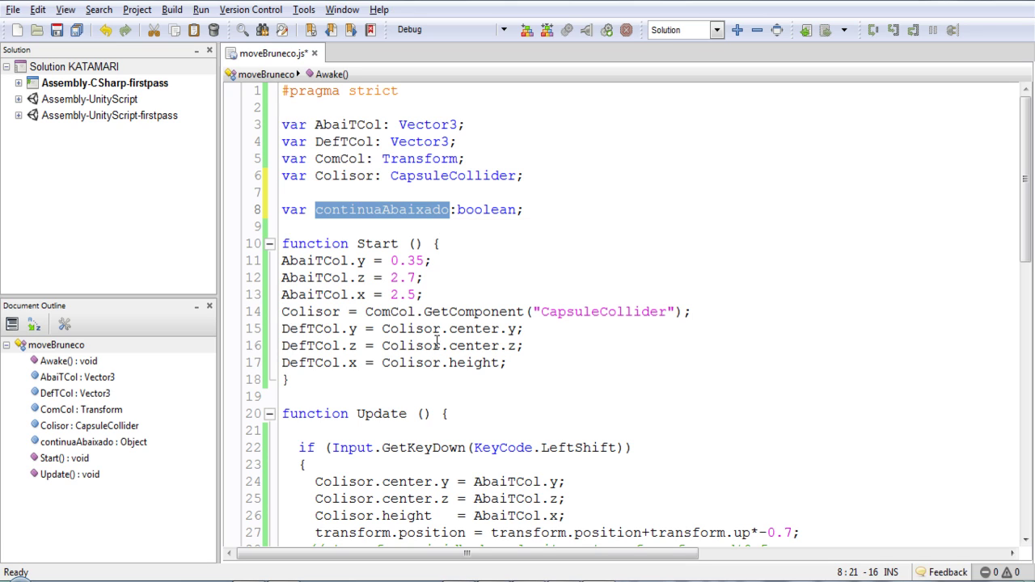
{"action": "left_click", "coordinate": [530, 361]}
{"action": "key", "text": "Return"}
{"action": "key", "text": "ctrl+v"}
{"action": "type", "text": "=fa"}
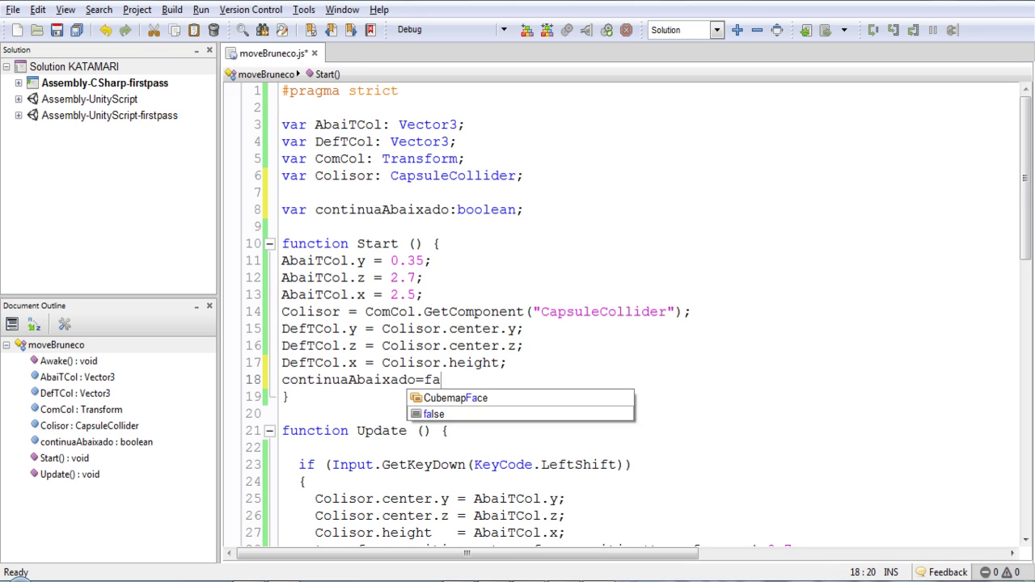
{"action": "type", "text": "lse;"}
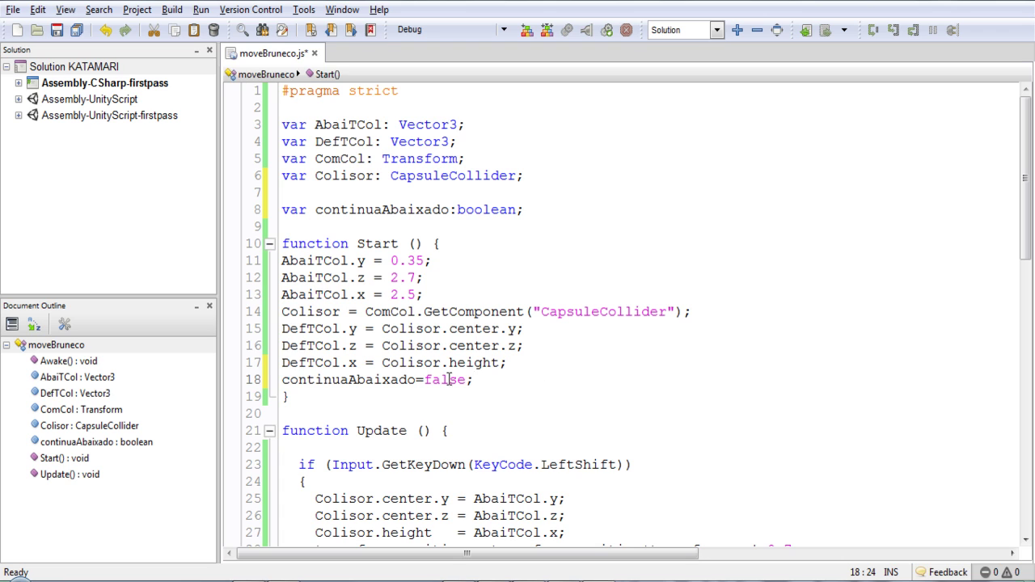
- Add || !continuaAbaixado to the GetKeyUp condition and || continuaAbaixado to the GetKeyDown condition
{"action": "double_click", "coordinate": [399, 379]}
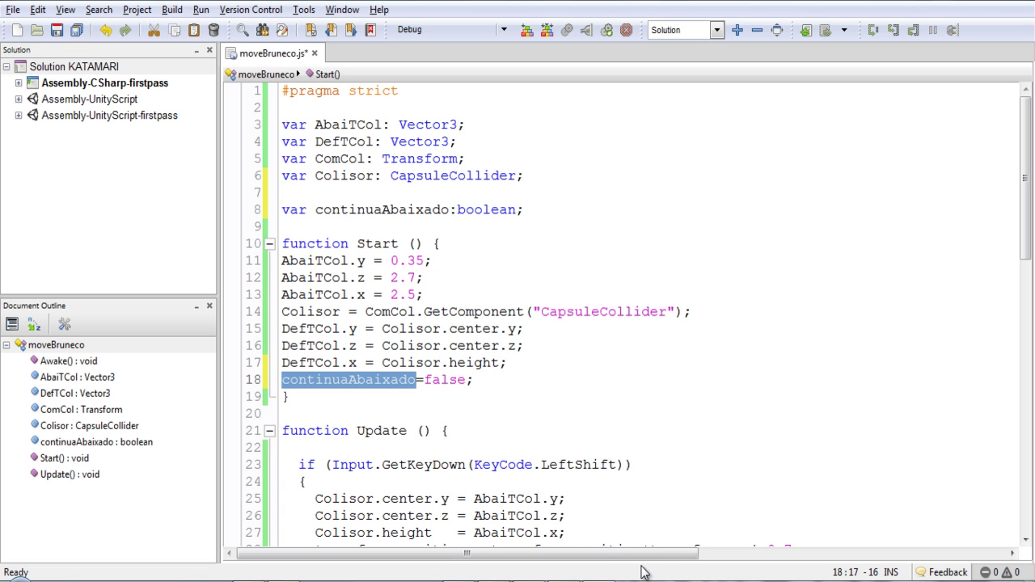
{"action": "left_click", "coordinate": [547, 430]}
{"action": "scroll", "coordinate": [547, 431], "scroll_direction": "down", "scroll_amount": 5}
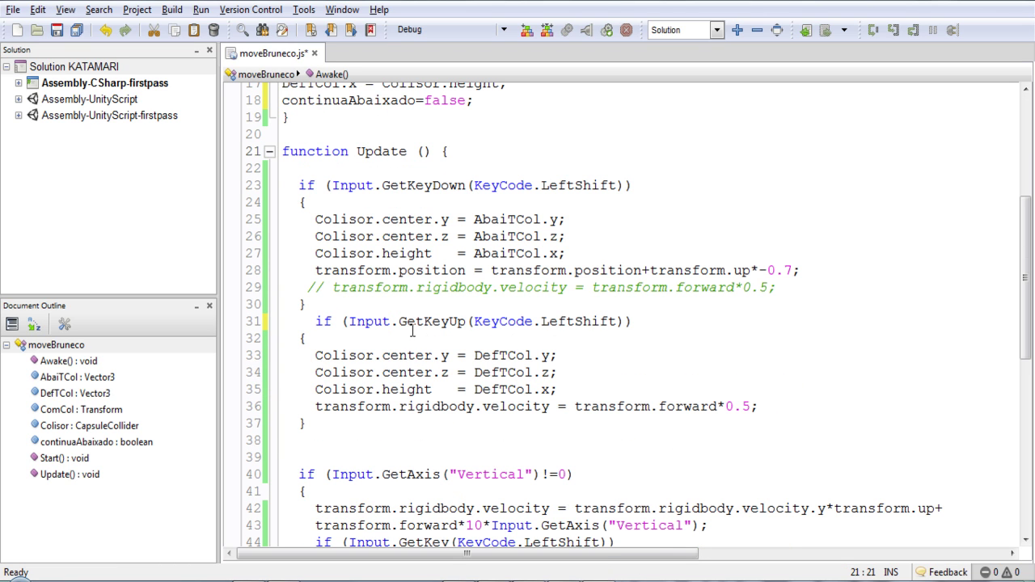
{"action": "left_click", "coordinate": [630, 323]}
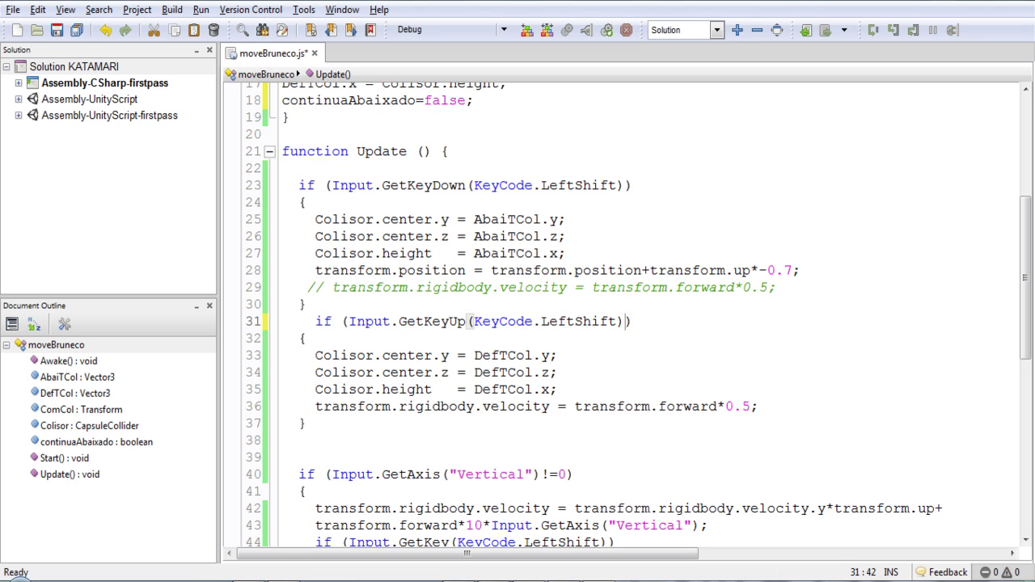
{"action": "type", "text": "|| continuaAbaixado"}
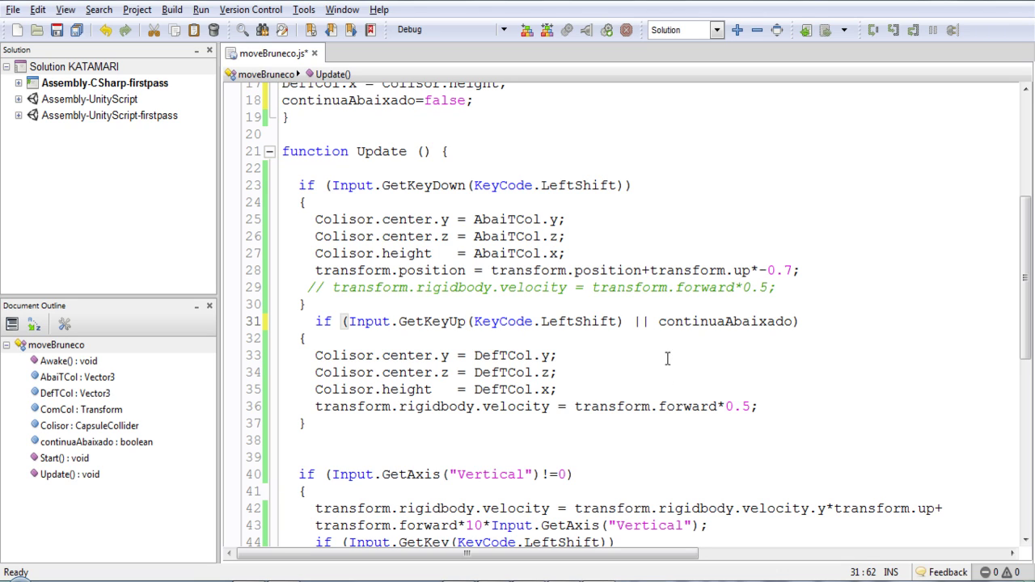
{"action": "left_click", "coordinate": [659, 322]}
{"action": "type", "text": "!"}
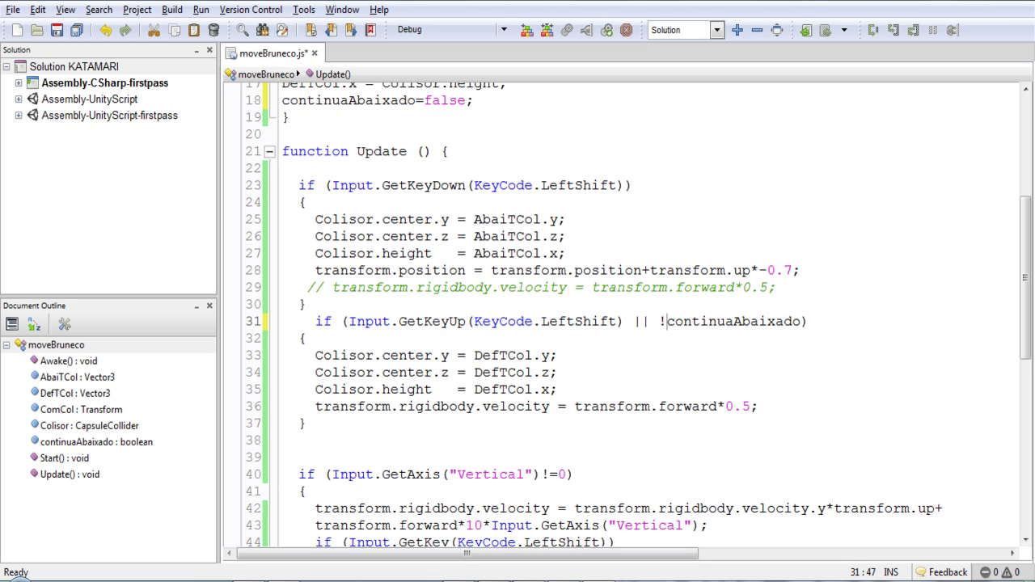
{"action": "left_click", "coordinate": [624, 186]}
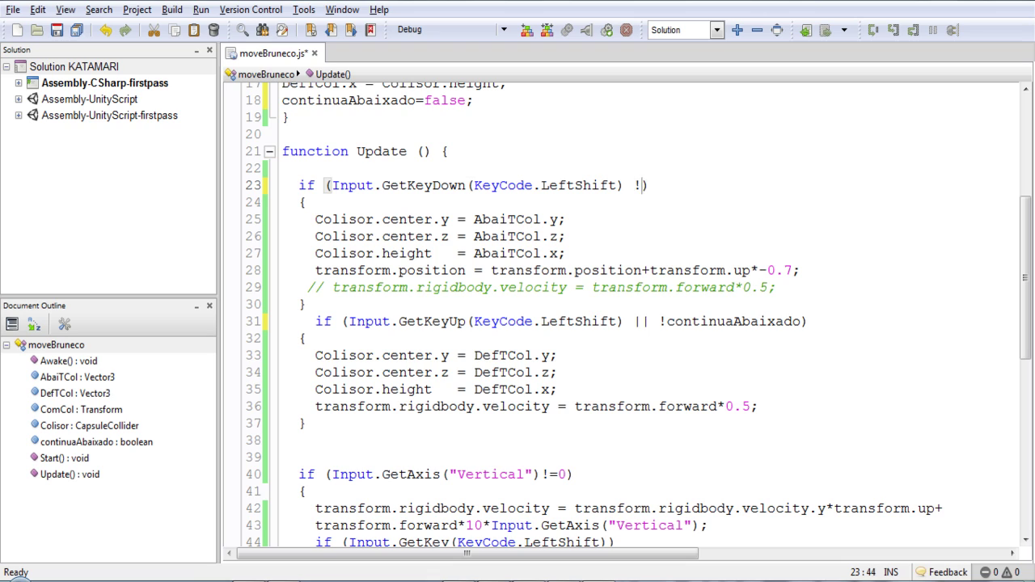
{"action": "type", "text": "|| continuaAbaixado"}
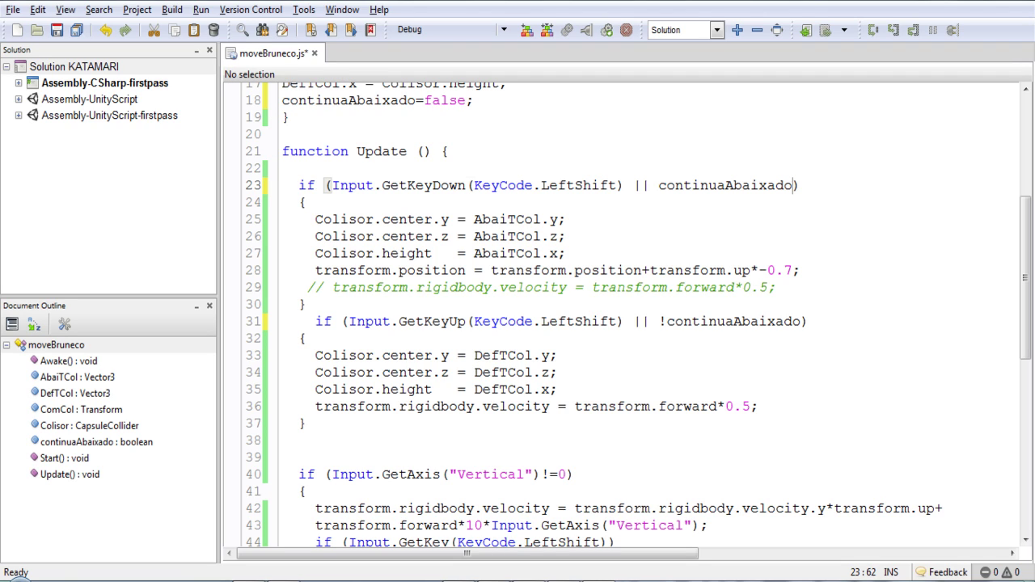
- Insert the check if (Colisor.center.y != AbaiTCol.y) above the AbaiTCol assignments in the GetKeyDown block
{"action": "left_click", "coordinate": [315, 219]}
{"action": "key", "text": "Return"}
{"action": "key", "text": "Up"}
{"action": "type", "text": "if "}
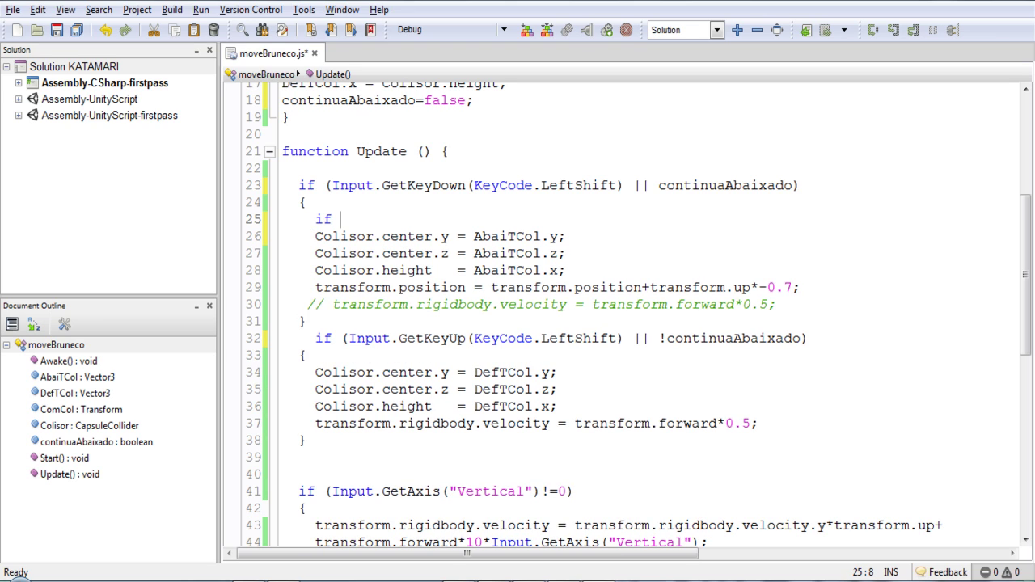
{"action": "type", "text": ")("}
{"action": "key", "text": "BackSpace"}
{"action": "key", "text": "BackSpace"}
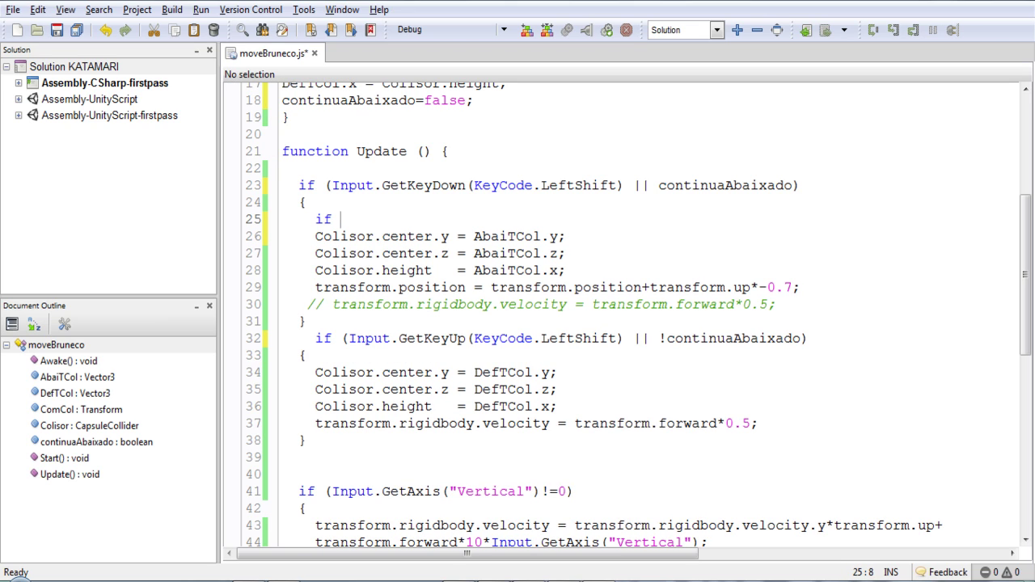
{"action": "type", "text": "()"}
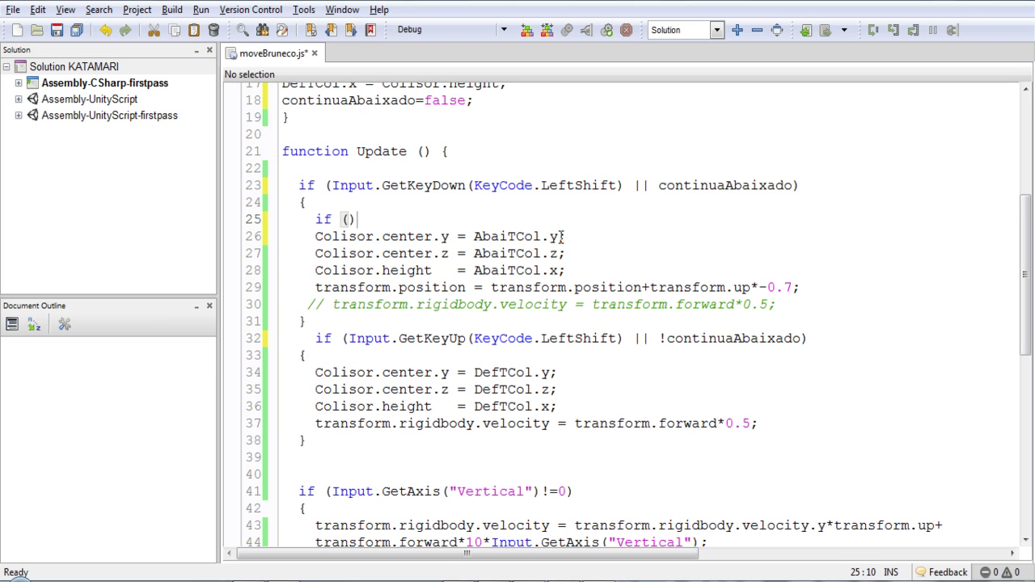
{"action": "left_click_drag", "start_coordinate": [559, 236], "coordinate": [315, 241]}
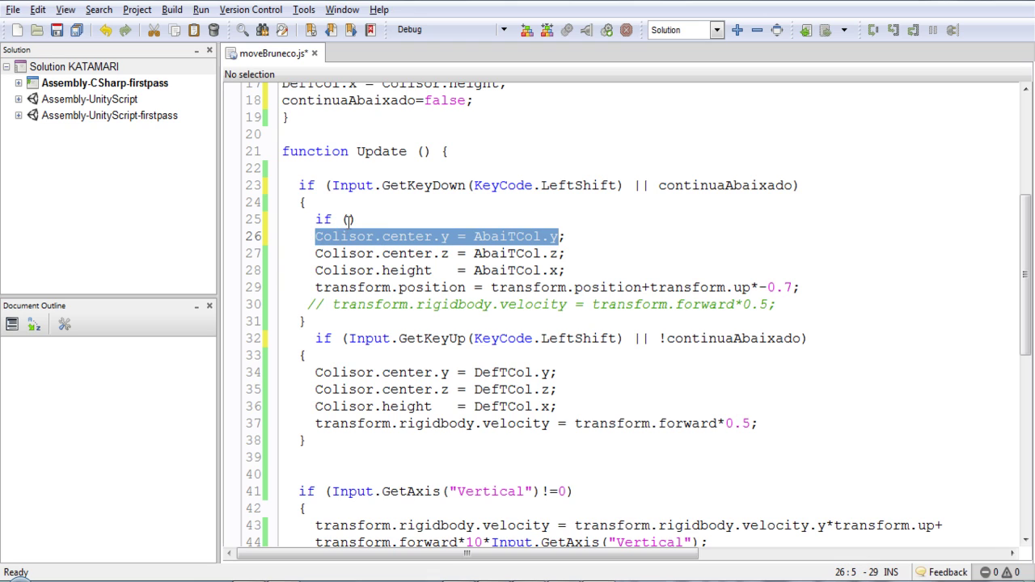
{"action": "key", "text": "ctrl+c"}
{"action": "left_click", "coordinate": [348, 219]}
{"action": "key", "text": "ctrl+v"}
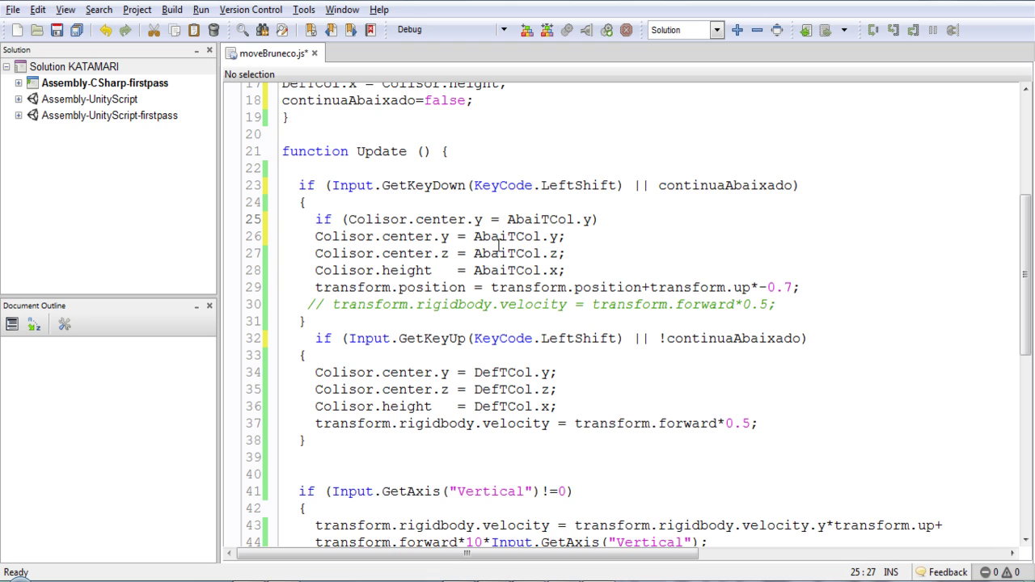
{"action": "left_click", "coordinate": [492, 219]}
{"action": "type", "text": "!"}
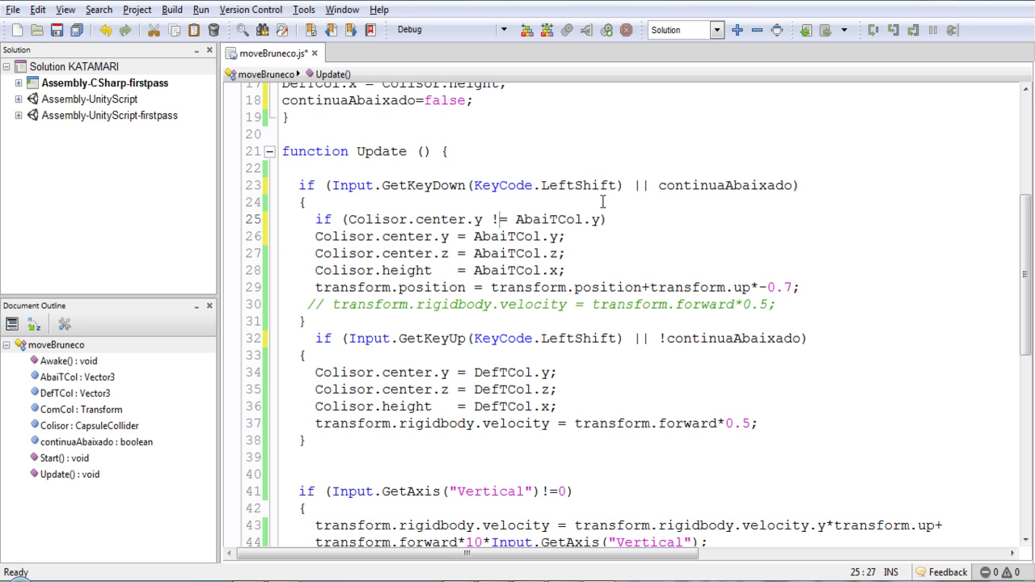
- Copy the center.y check above the DefTCol assignments in the GetKeyUp block and make it compare with DefTCol.y
{"action": "left_click_drag", "start_coordinate": [606, 219], "coordinate": [307, 229]}
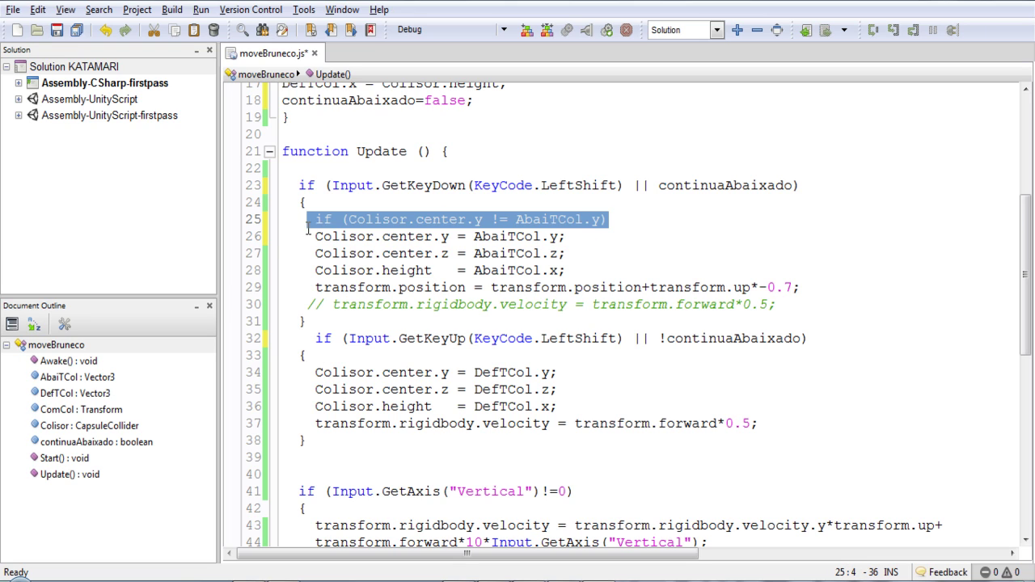
{"action": "left_click", "coordinate": [315, 361]}
{"action": "key", "text": "Return"}
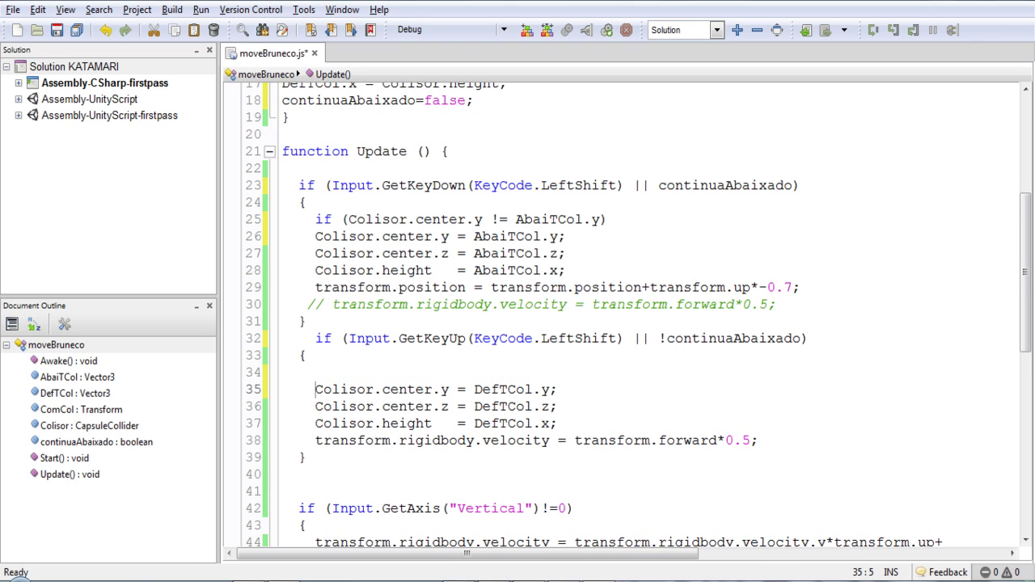
{"action": "key", "text": "ctrl+v"}
{"action": "double_click", "coordinate": [503, 391]}
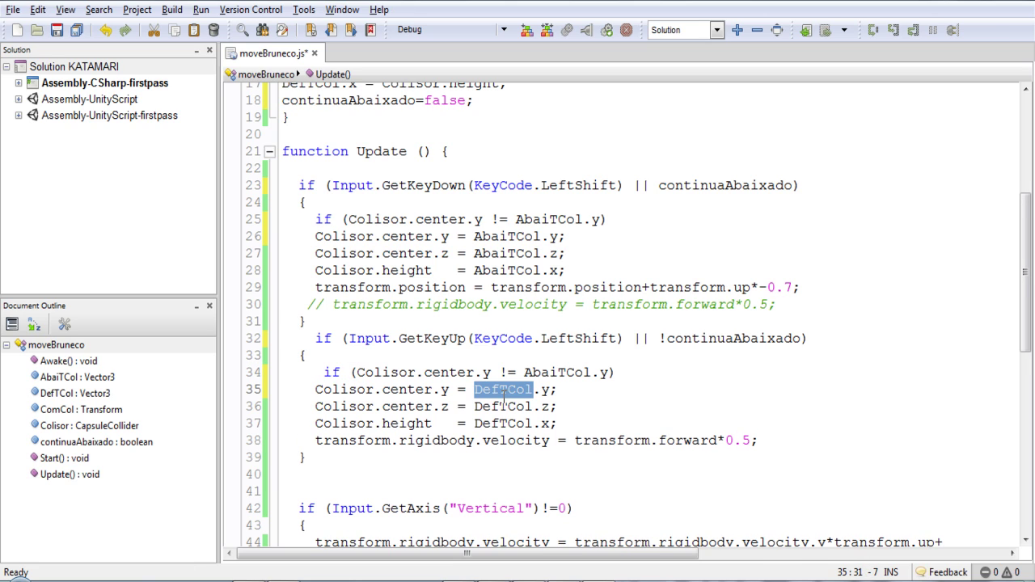
{"action": "key", "text": "ctrl+c"}
{"action": "double_click", "coordinate": [558, 373]}
{"action": "key", "text": "ctrl+v"}
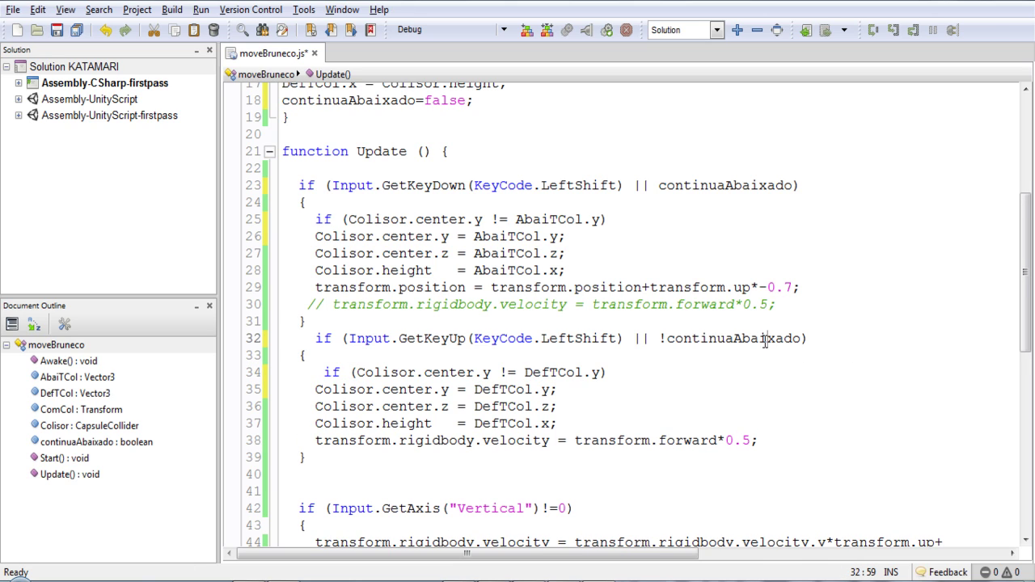
{"action": "double_click", "coordinate": [765, 338]}
{"action": "scroll", "coordinate": [778, 415], "scroll_direction": "down", "scroll_amount": 7}
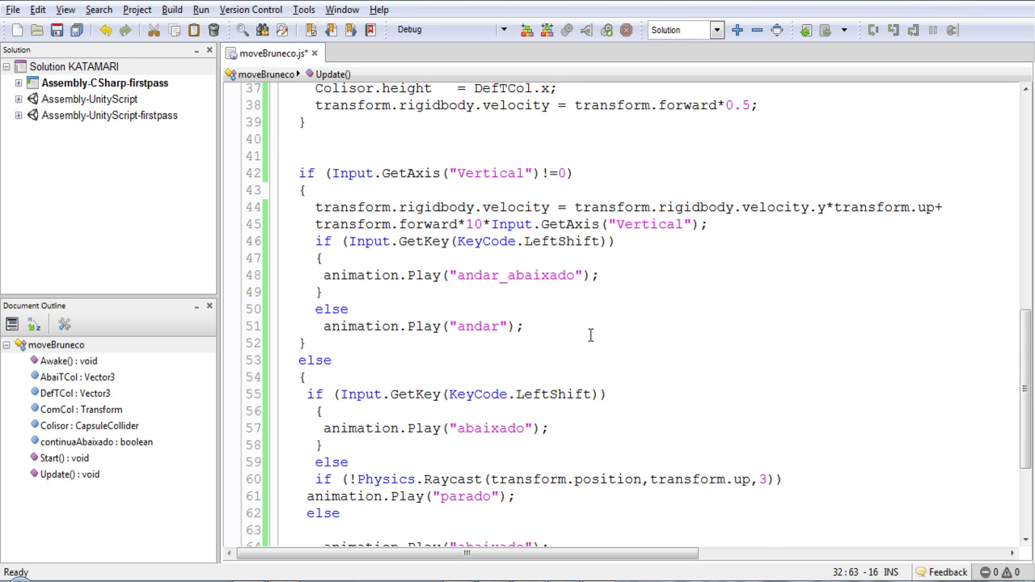
{"action": "scroll", "coordinate": [574, 400], "scroll_direction": "down", "scroll_amount": 3}
{"action": "scroll", "coordinate": [574, 400], "scroll_direction": "up", "scroll_amount": 2}
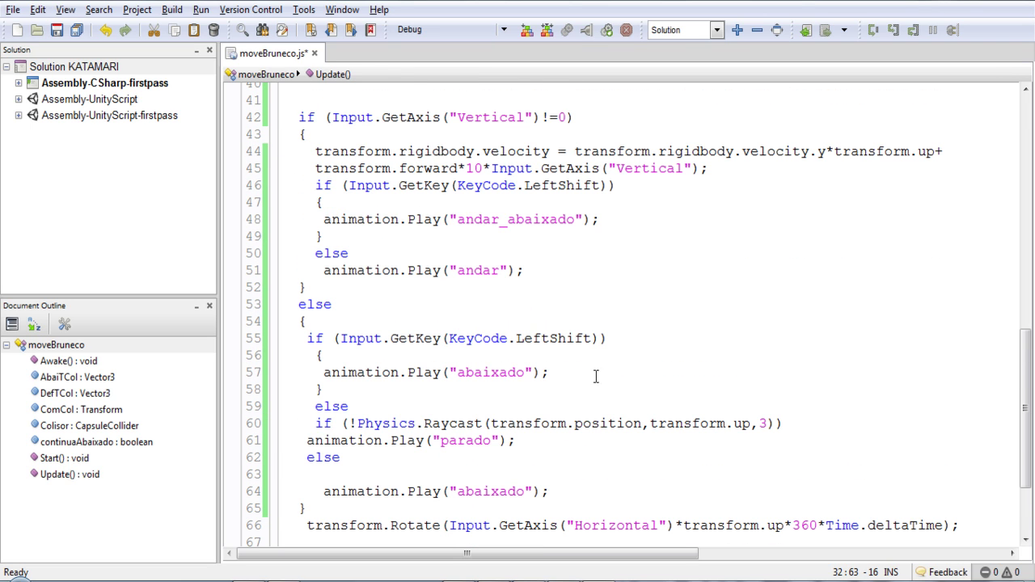
{"action": "left_click", "coordinate": [611, 346]}
{"action": "type", "text": "||"}
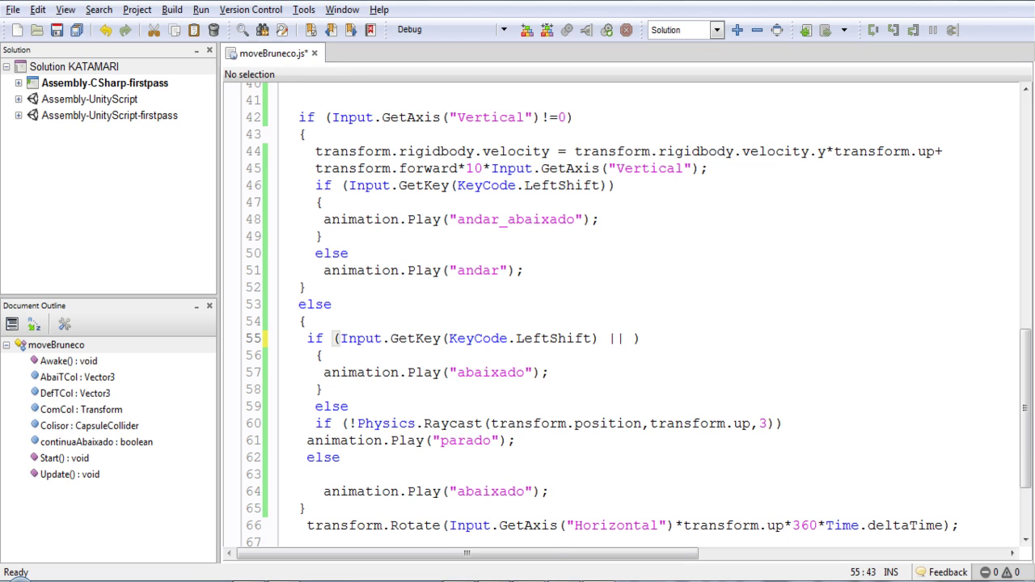
{"action": "key", "text": "BackSpace"}
{"action": "key", "text": "BackSpace"}
{"action": "key", "text": "BackSpace"}
{"action": "key", "text": "BackSpace"}
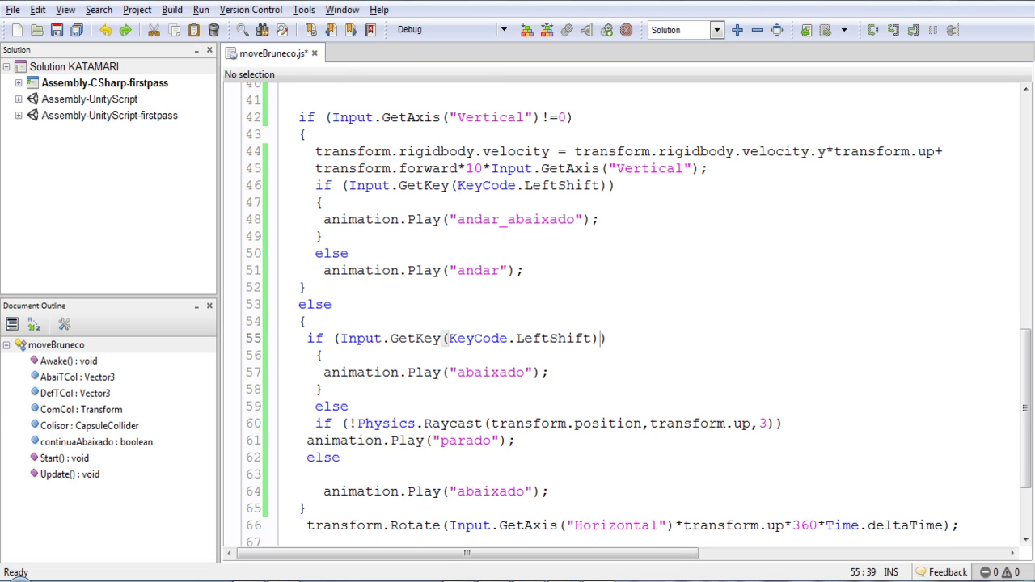
- Undo the recent edits until the GetKeyUp block's center.y check compares with AbaiTCol.y again
{"action": "key", "text": "ctrl+z"}
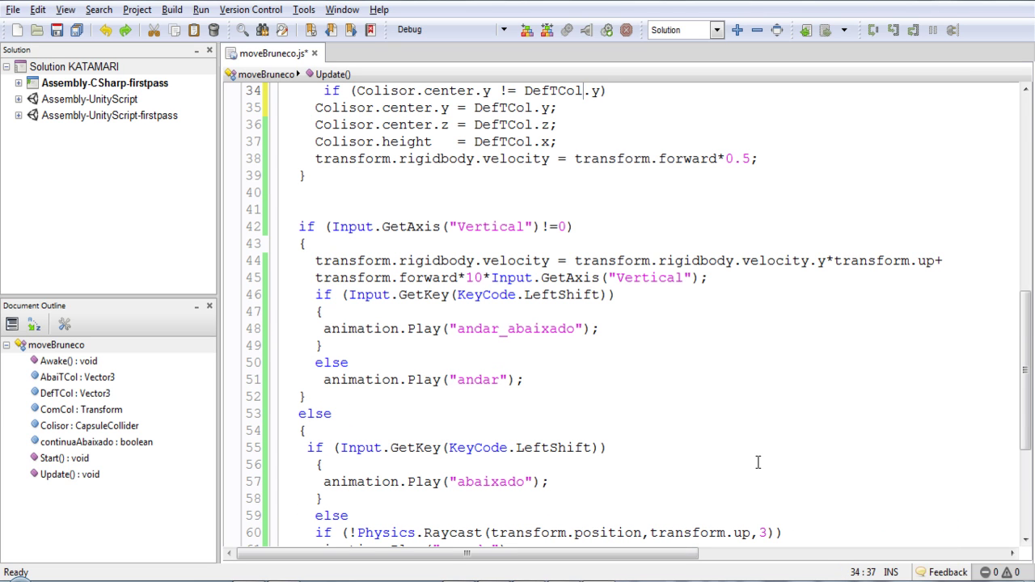
{"action": "key", "text": "ctrl+z"}
{"action": "scroll", "coordinate": [755, 459], "scroll_direction": "down", "scroll_amount": 1}
{"action": "scroll", "coordinate": [547, 251], "scroll_direction": "up", "scroll_amount": 5}
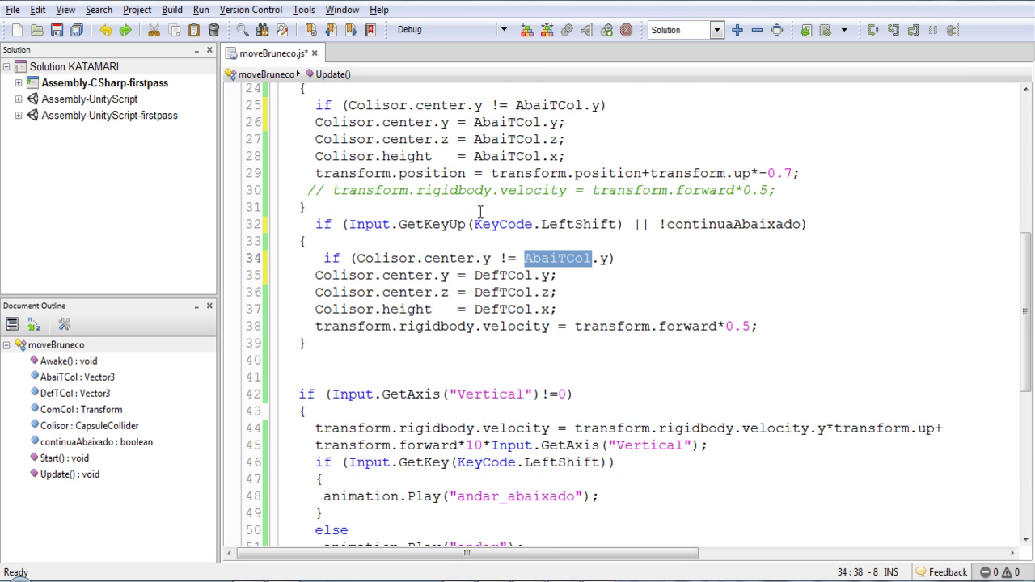
- Indent animation.Play("parado") and wrap the final else branch's animation.Play("abaixado") in braces
{"action": "double_click", "coordinate": [693, 183]}
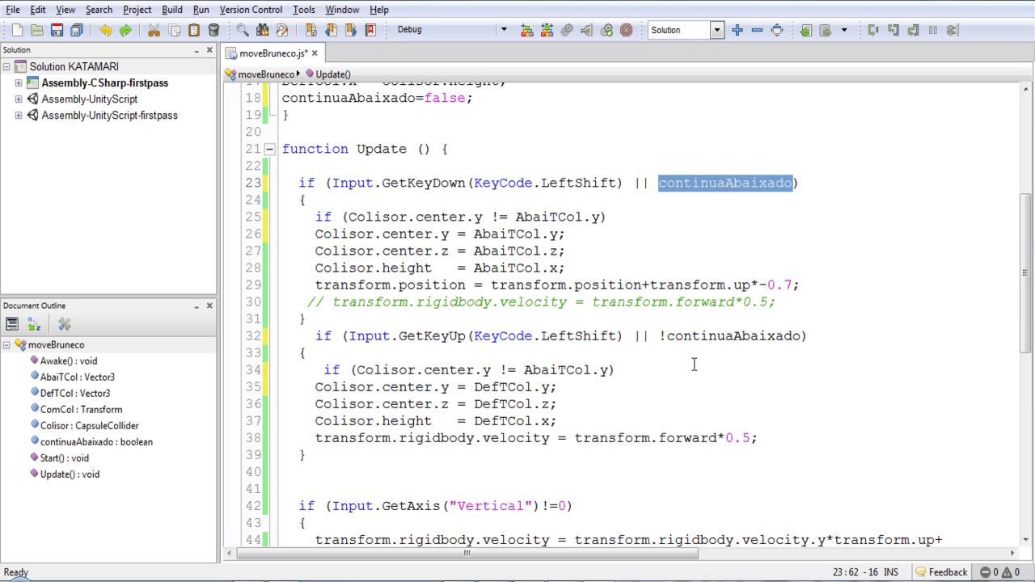
{"action": "scroll", "coordinate": [695, 445], "scroll_direction": "down", "scroll_amount": 2}
{"action": "scroll", "coordinate": [696, 445], "scroll_direction": "down", "scroll_amount": 8}
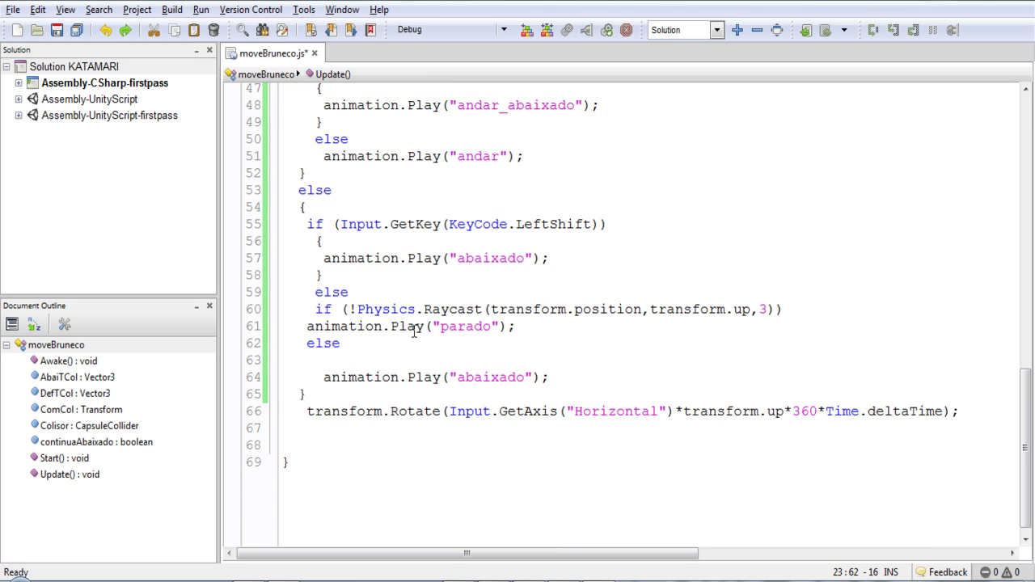
{"action": "left_click", "coordinate": [308, 326]}
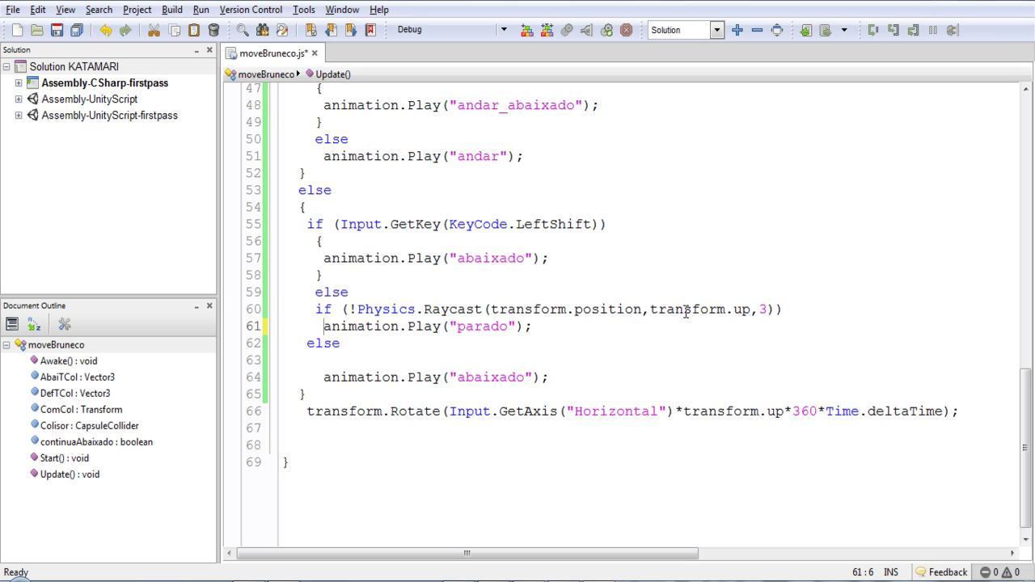
{"action": "key", "text": "Down"}
{"action": "key", "text": "Down"}
{"action": "type", "text": "{"}
{"action": "key", "text": "Down"}
{"action": "key", "text": "End"}
{"action": "key", "text": "Return"}
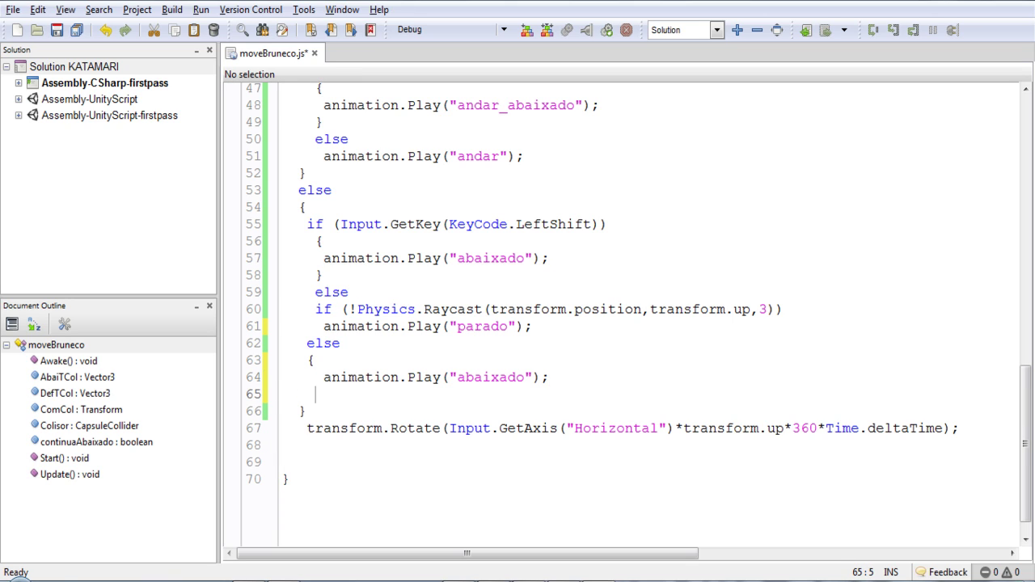
{"action": "type", "text": "}"}
- Add continuaAbaixado = true; after animation.Play("abaixado") in the final else block
{"action": "key", "text": "Up"}
{"action": "key", "text": "End"}
{"action": "key", "text": "Return"}
{"action": "type", "text": "continuaAbaixado"}
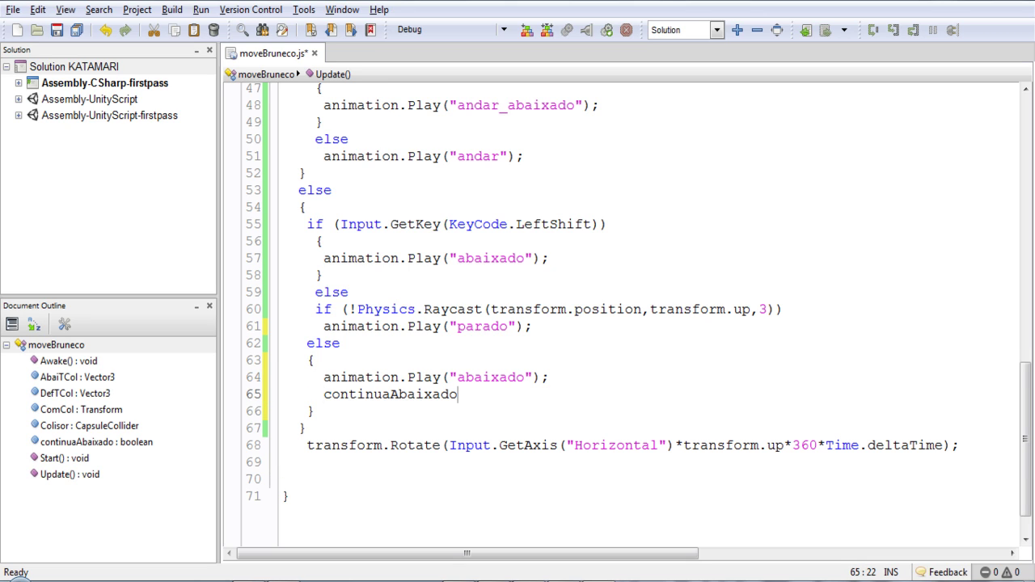
{"action": "type", "text": " ="}
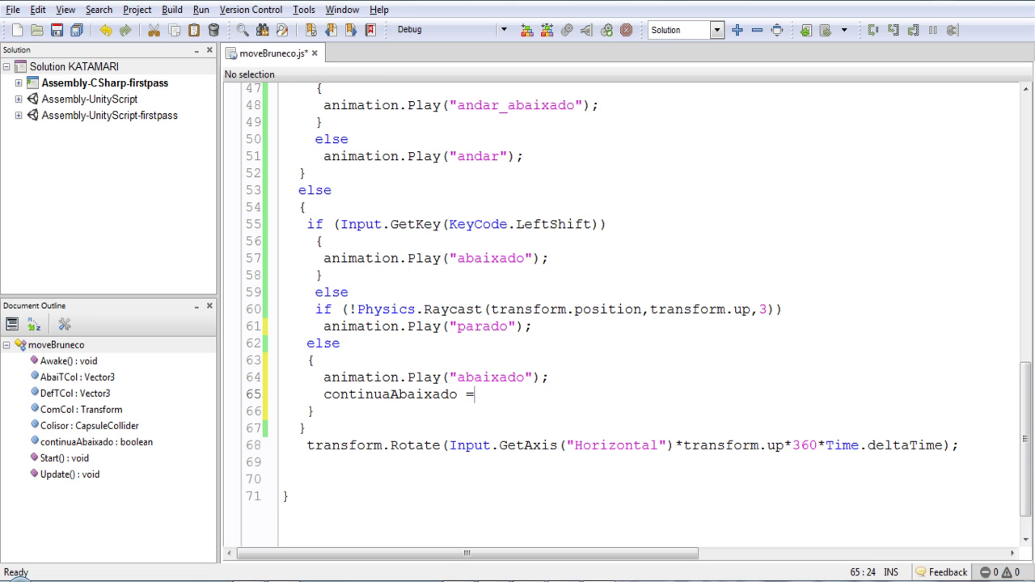
{"action": "type", "text": " true"}
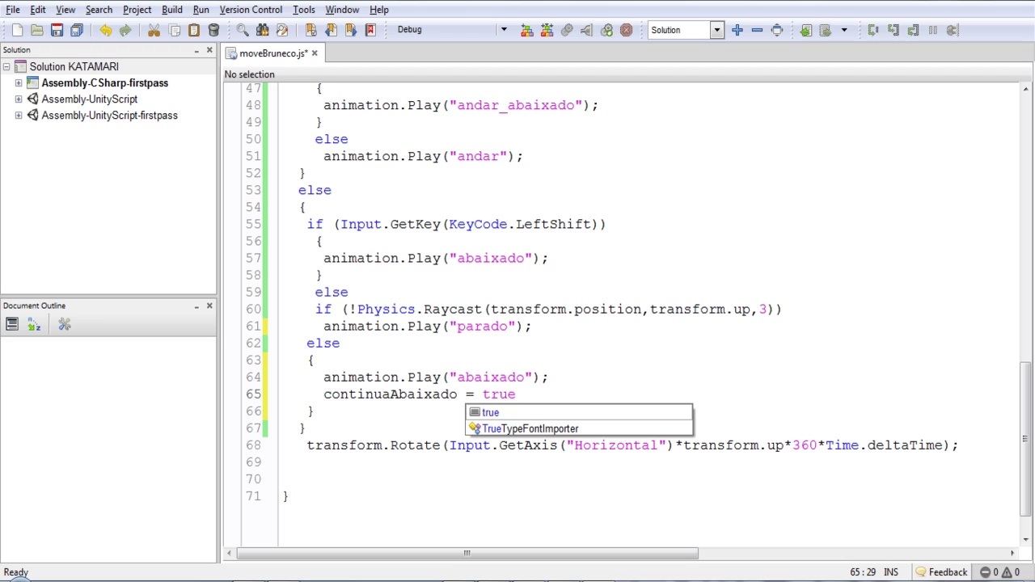
{"action": "type", "text": ";"}
- Wrap animation.Play("parado") under the !Physics.Raycast condition in braces
{"action": "key", "text": "Home"}
{"action": "key", "text": "Up"}
{"action": "key", "text": "Up"}
{"action": "key", "text": "Up"}
{"action": "key", "text": "Up"}
{"action": "key", "text": "Up"}
{"action": "key", "text": "Down"}
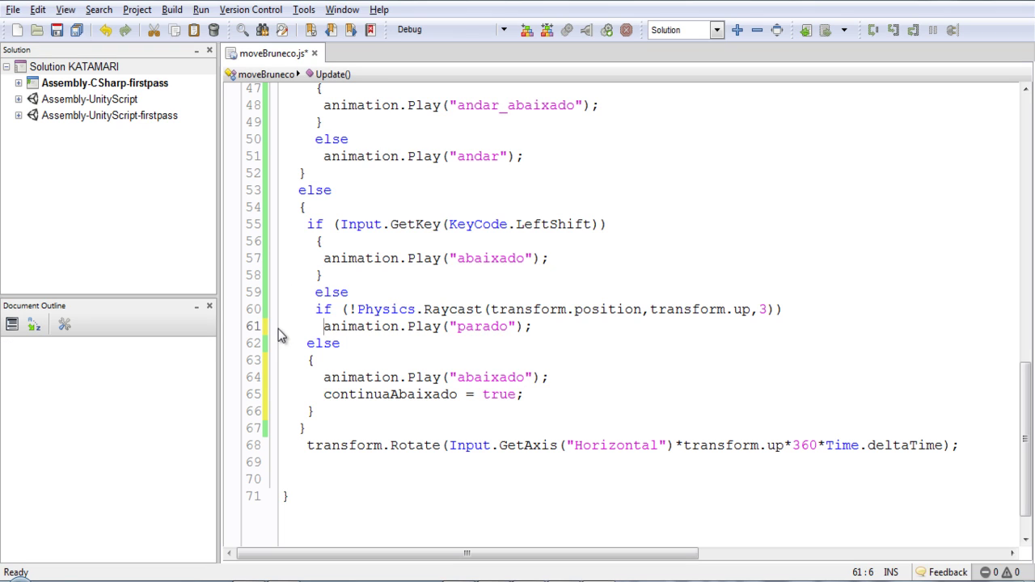
{"action": "key", "text": "Return"}
{"action": "type", "text": "{"}
{"action": "key", "text": "Return"}
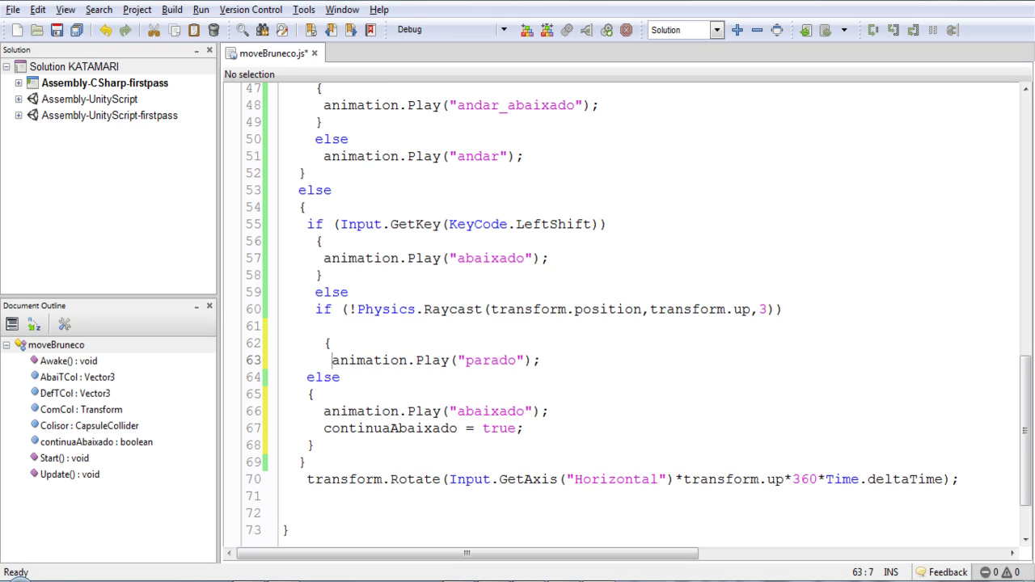
{"action": "key", "text": "End"}
{"action": "key", "text": "Return"}
{"action": "type", "text": "}"}
{"action": "key", "text": "Up"}
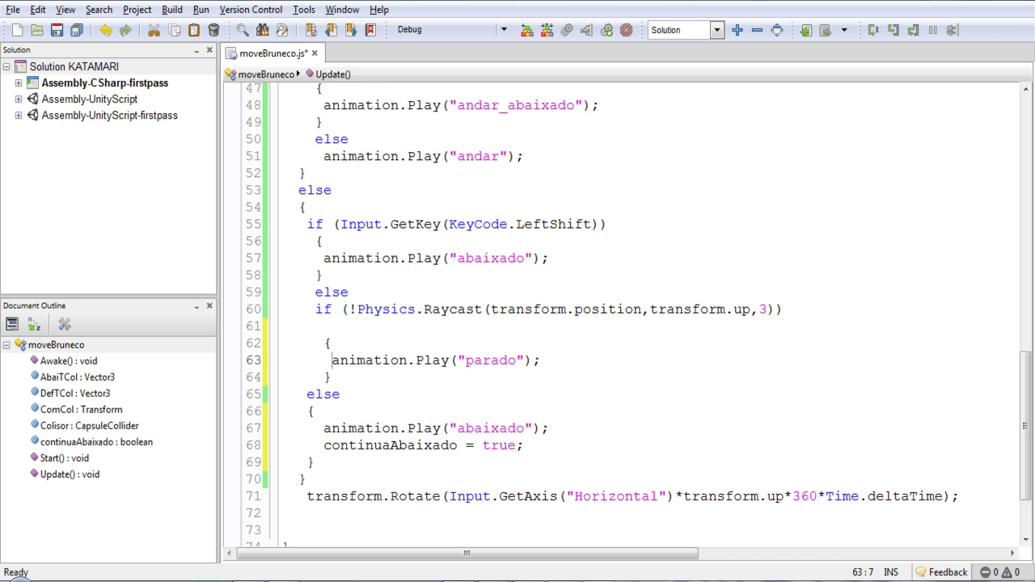
- Add continuaAbaixado=false; after animation.Play("parado") inside the Raycast block
{"action": "key", "text": "End"}
{"action": "key", "text": "Return"}
{"action": "type", "text": "continuaAbaixado=fa"}
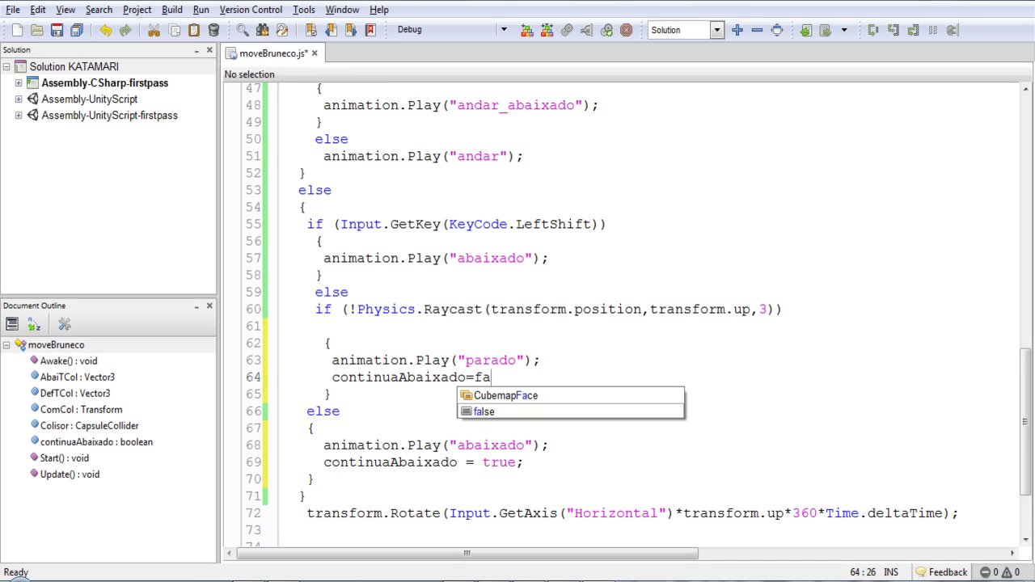
{"action": "type", "text": "lse;"}
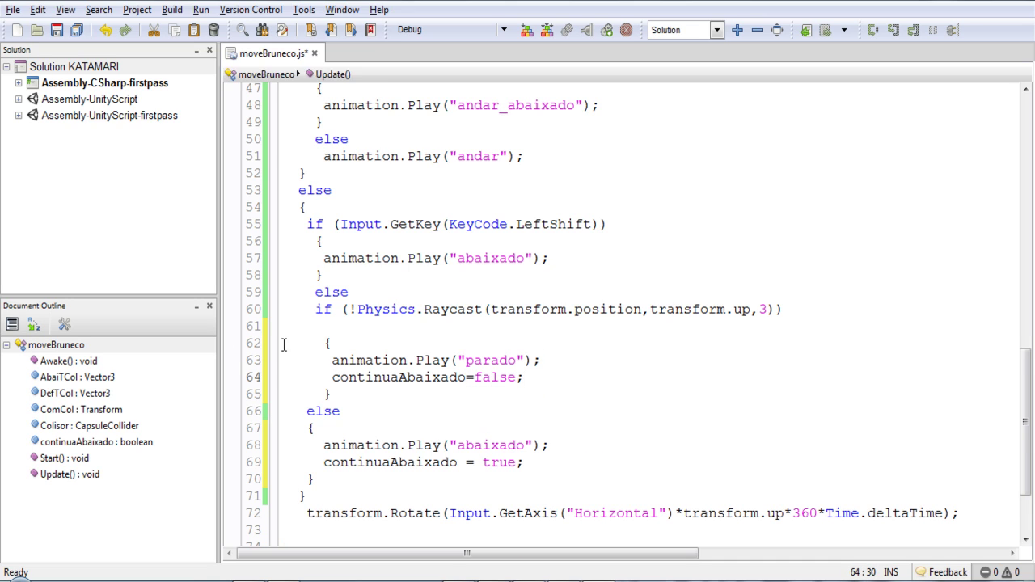
- Add || continuaAbaixado to the GetKey LeftShift condition that plays andar_abaixado in the vertical movement block
{"action": "scroll", "coordinate": [486, 340], "scroll_direction": "up", "scroll_amount": 1}
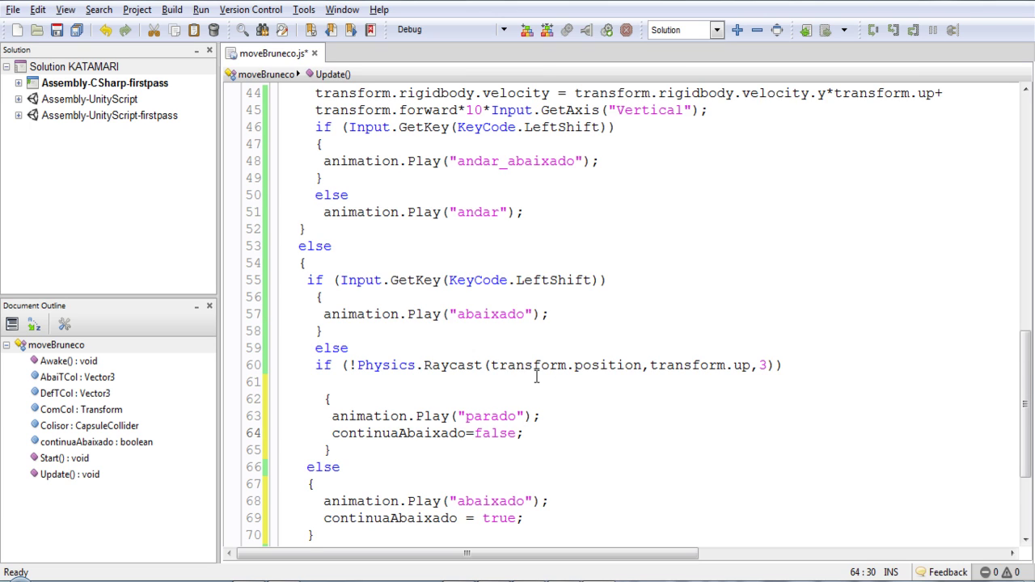
{"action": "scroll", "coordinate": [536, 377], "scroll_direction": "up", "scroll_amount": 1}
{"action": "scroll", "coordinate": [536, 377], "scroll_direction": "up", "scroll_amount": 1}
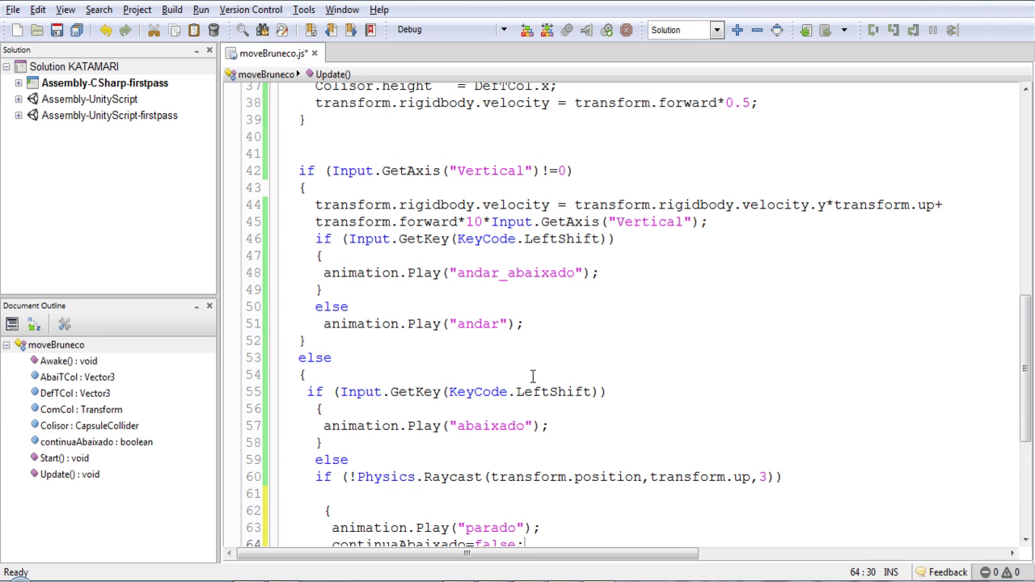
{"action": "left_click", "coordinate": [611, 240]}
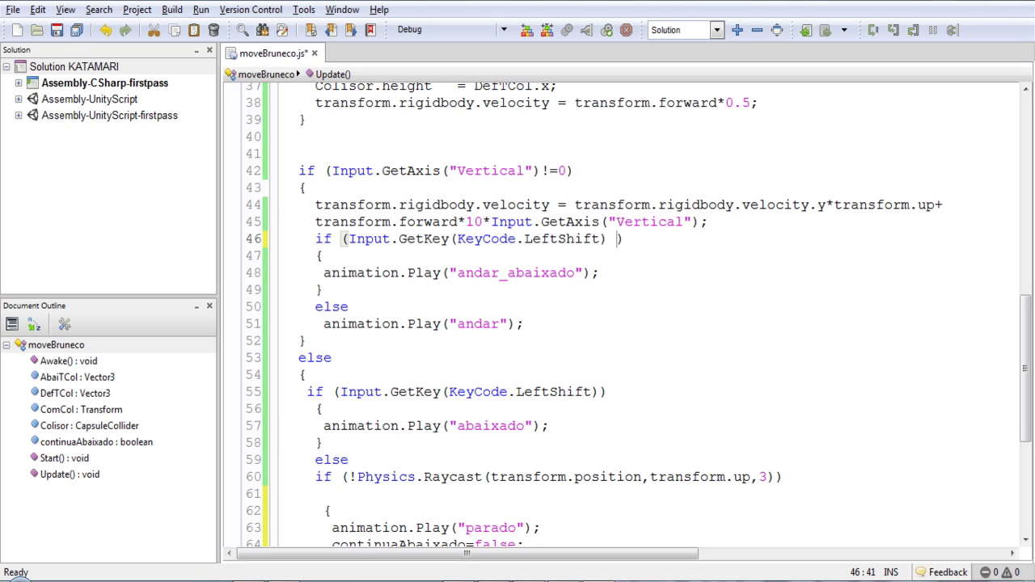
{"action": "type", "text": "&&"}
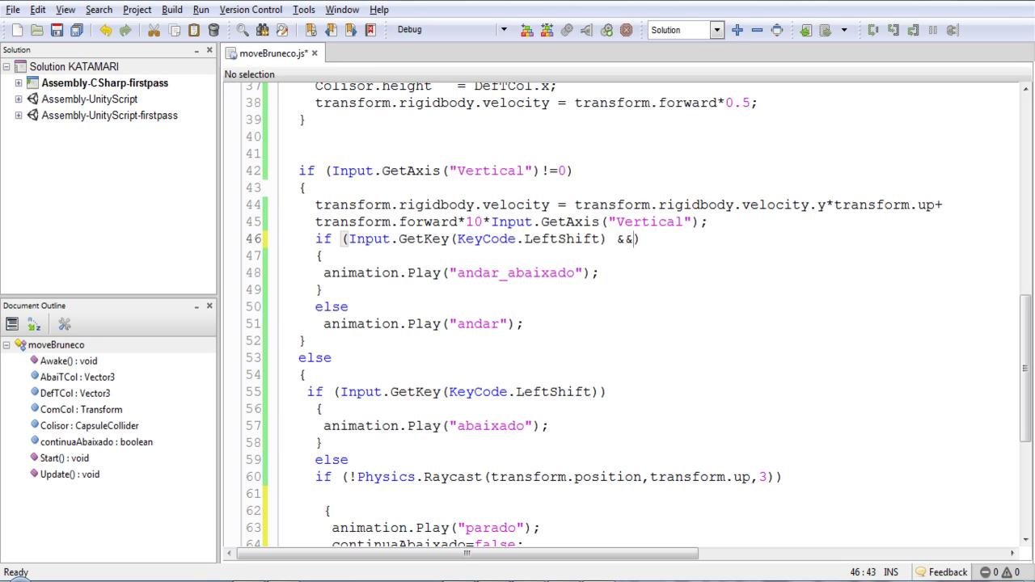
{"action": "key", "text": "BackSpace"}
{"action": "key", "text": "BackSpace"}
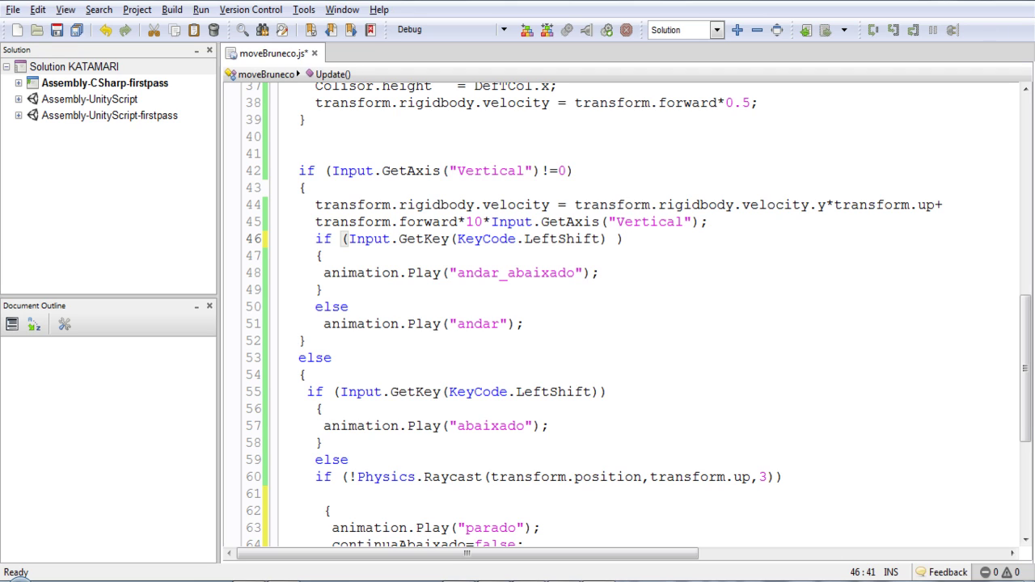
{"action": "type", "text": "|| continuaAbaixado"}
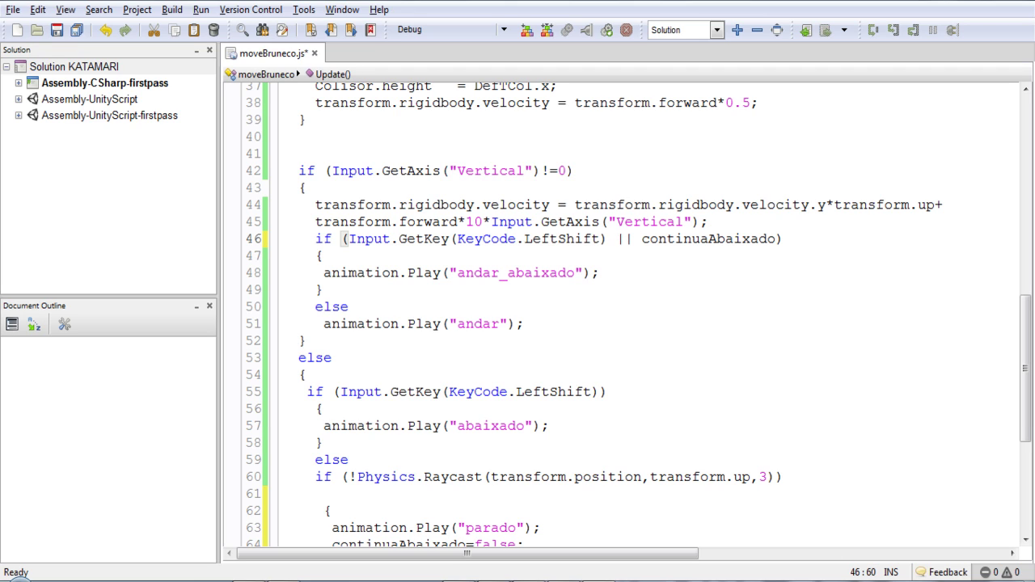
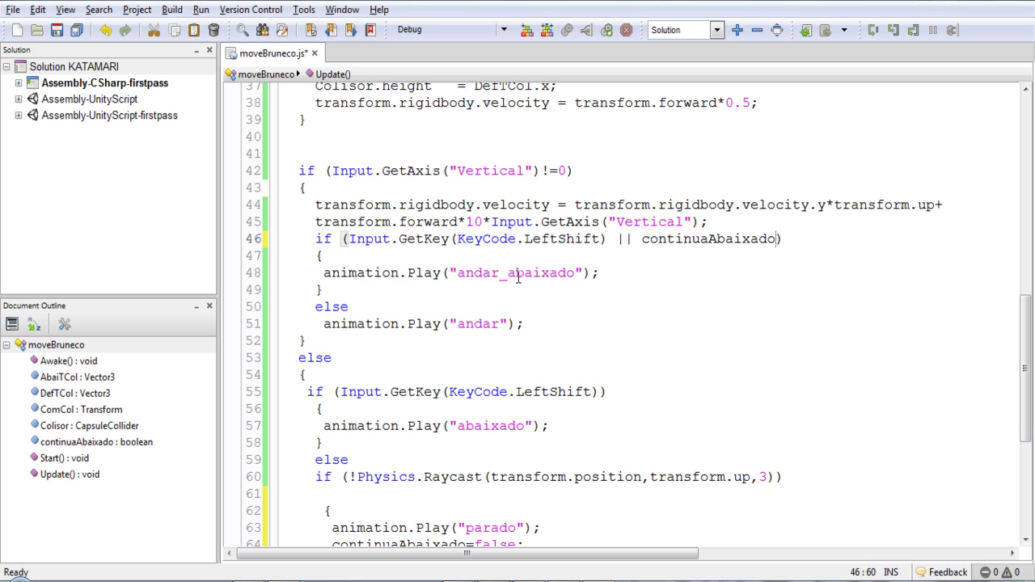
- Review how continuaAbaixado is set in the Raycast branches and used in the GetKeyDown and GetKeyUp conditions
{"action": "scroll", "coordinate": [519, 279], "scroll_direction": "down", "scroll_amount": 3}
{"action": "scroll", "coordinate": [550, 359], "scroll_direction": "up", "scroll_amount": 2}
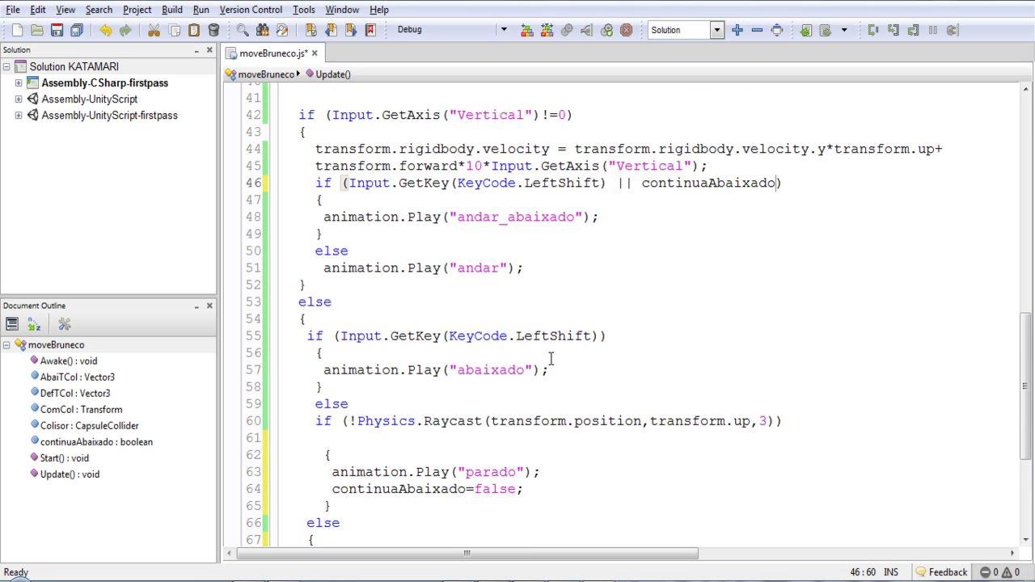
{"action": "scroll", "coordinate": [550, 359], "scroll_direction": "down", "scroll_amount": 2}
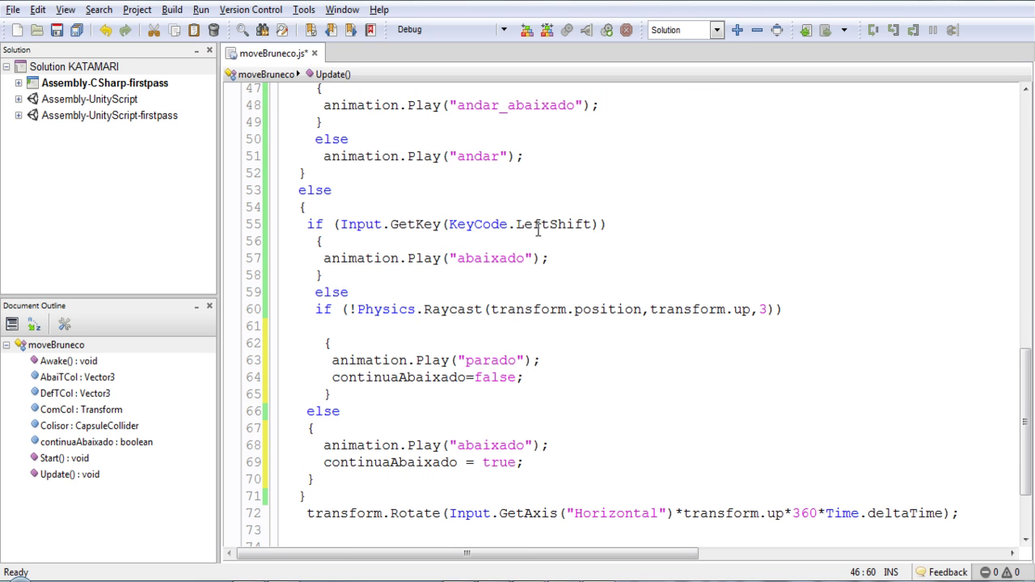
{"action": "scroll", "coordinate": [514, 227], "scroll_direction": "down", "scroll_amount": 1}
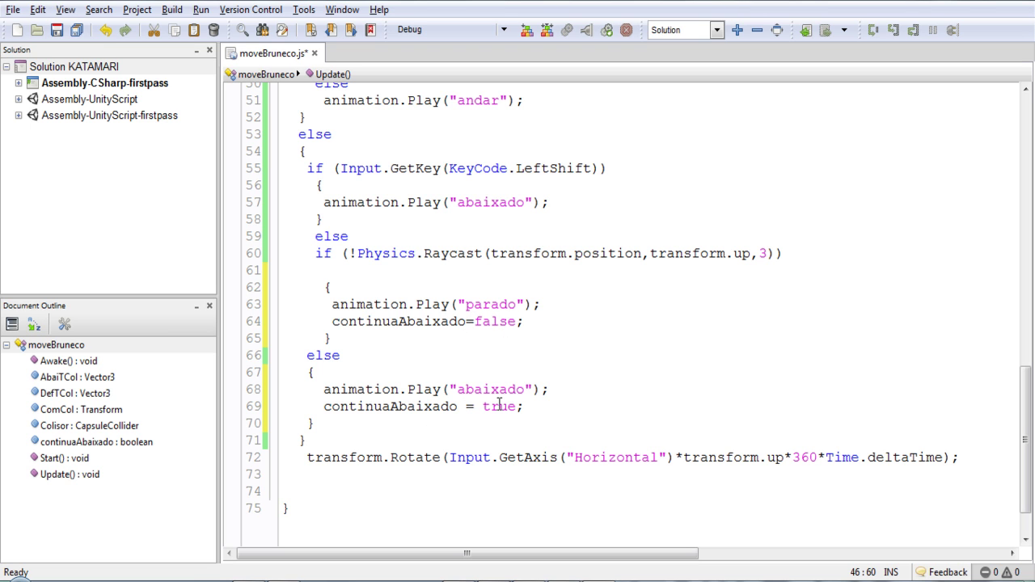
{"action": "scroll", "coordinate": [517, 432], "scroll_direction": "up", "scroll_amount": 4}
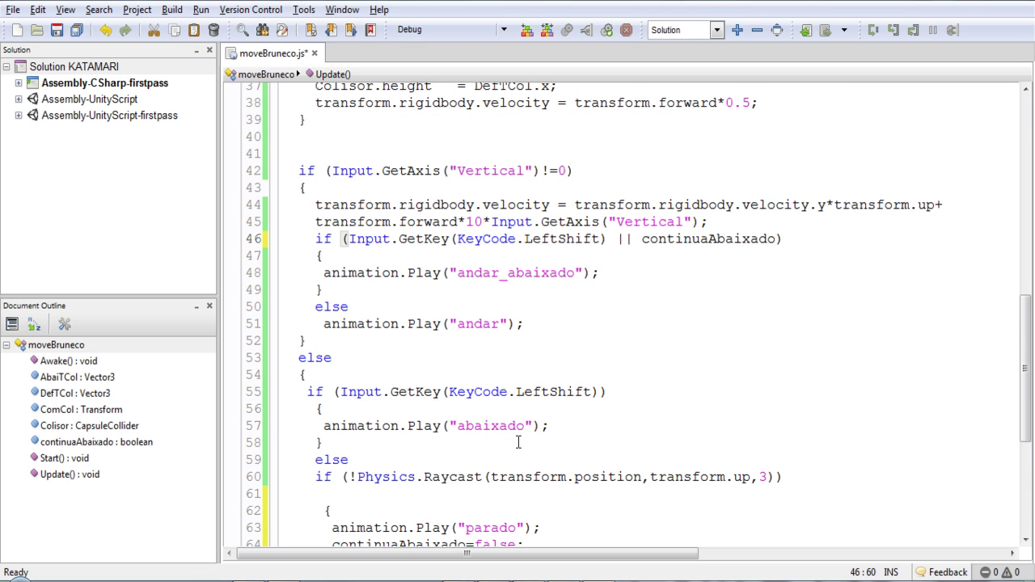
{"action": "scroll", "coordinate": [517, 442], "scroll_direction": "up", "scroll_amount": 2}
{"action": "scroll", "coordinate": [515, 435], "scroll_direction": "down", "scroll_amount": 7}
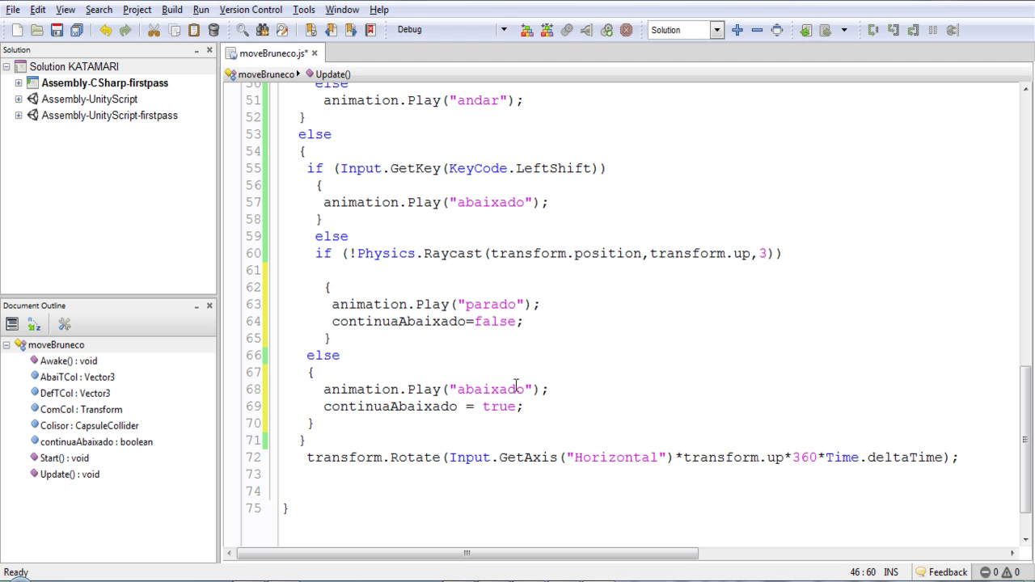
{"action": "scroll", "coordinate": [524, 440], "scroll_direction": "up", "scroll_amount": 11}
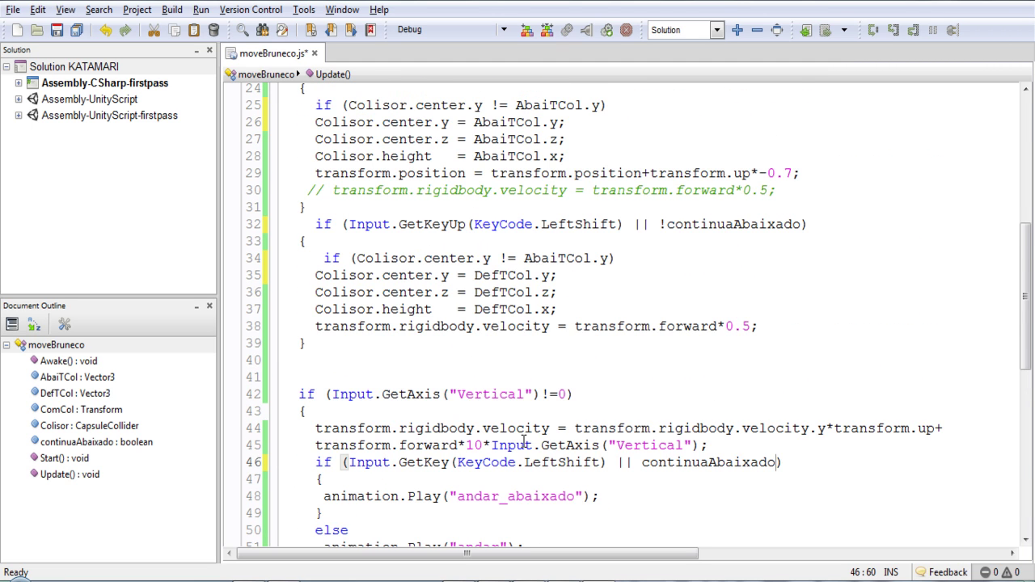
{"action": "scroll", "coordinate": [523, 440], "scroll_direction": "up", "scroll_amount": 1}
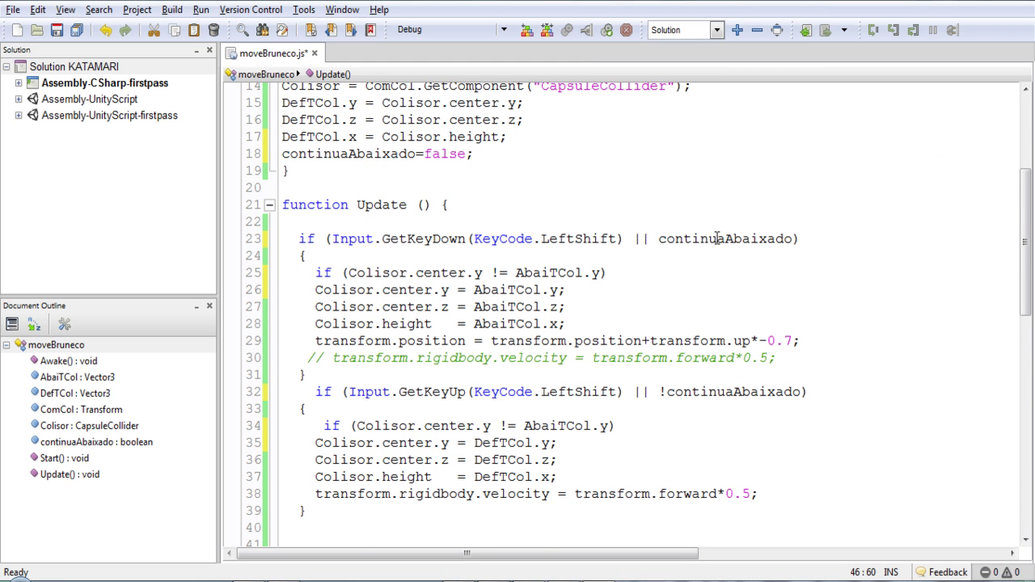
{"action": "double_click", "coordinate": [717, 239]}
{"action": "scroll", "coordinate": [734, 363], "scroll_direction": "down", "scroll_amount": 1}
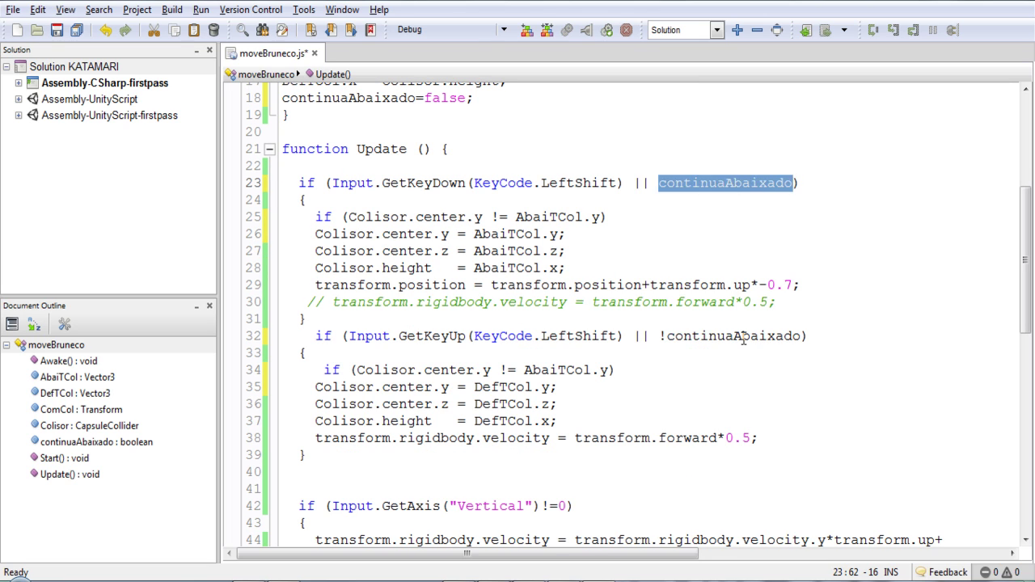
{"action": "double_click", "coordinate": [743, 337]}
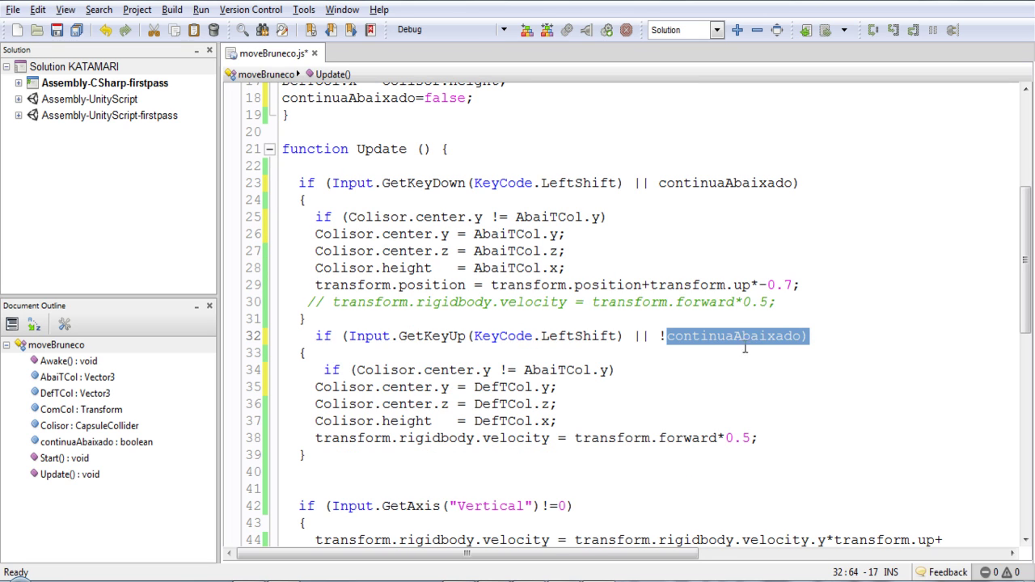
- Save moveBruneco.js and switch to Unity
{"action": "left_click", "coordinate": [56, 30]}
{"action": "key", "text": "alt+Tab"}
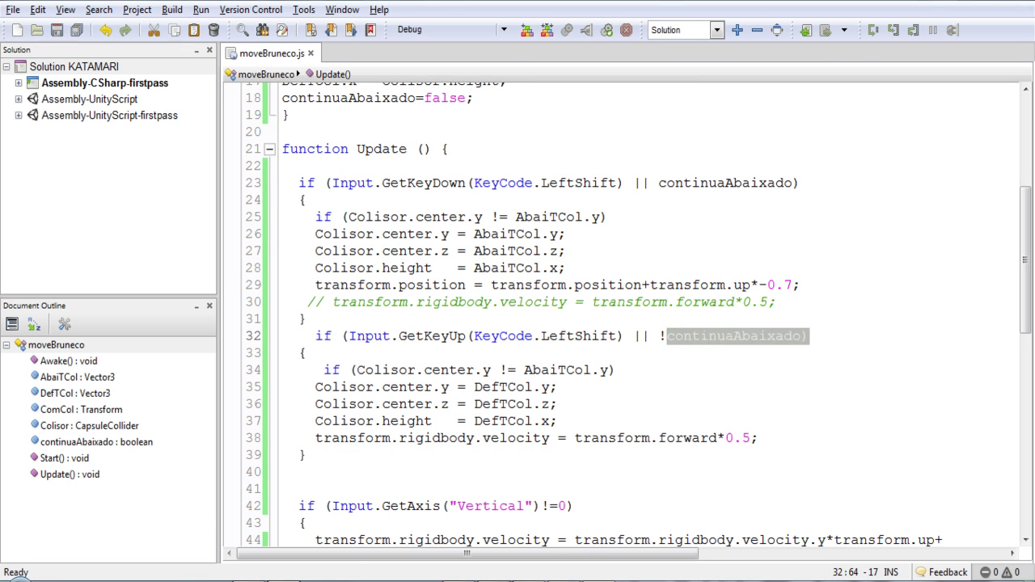
- Run the game and walk the character towards the overhead block and back
{"action": "left_click", "coordinate": [491, 31]}
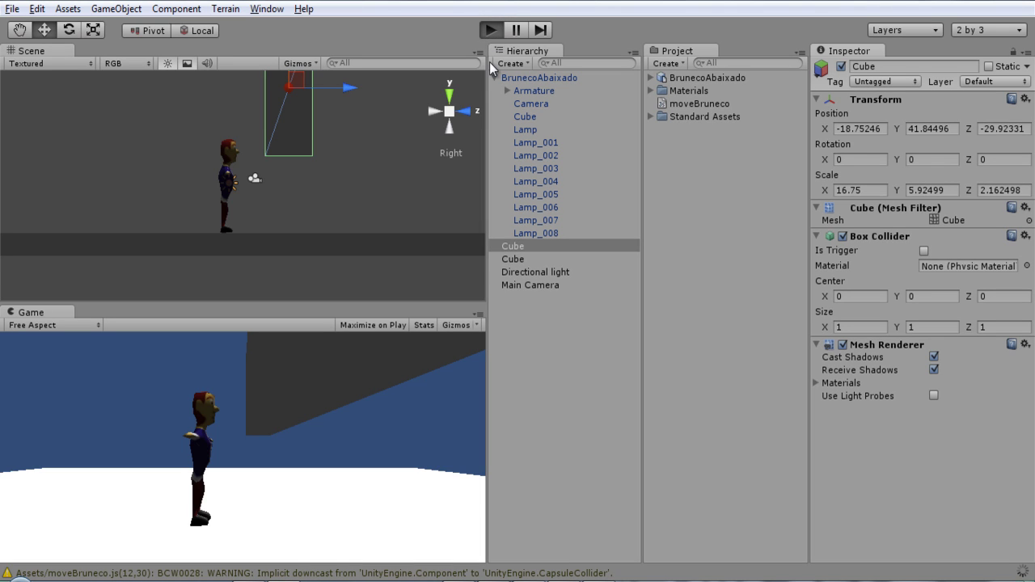
{"action": "key", "text": "Up"}
{"action": "key", "text": "Up"}
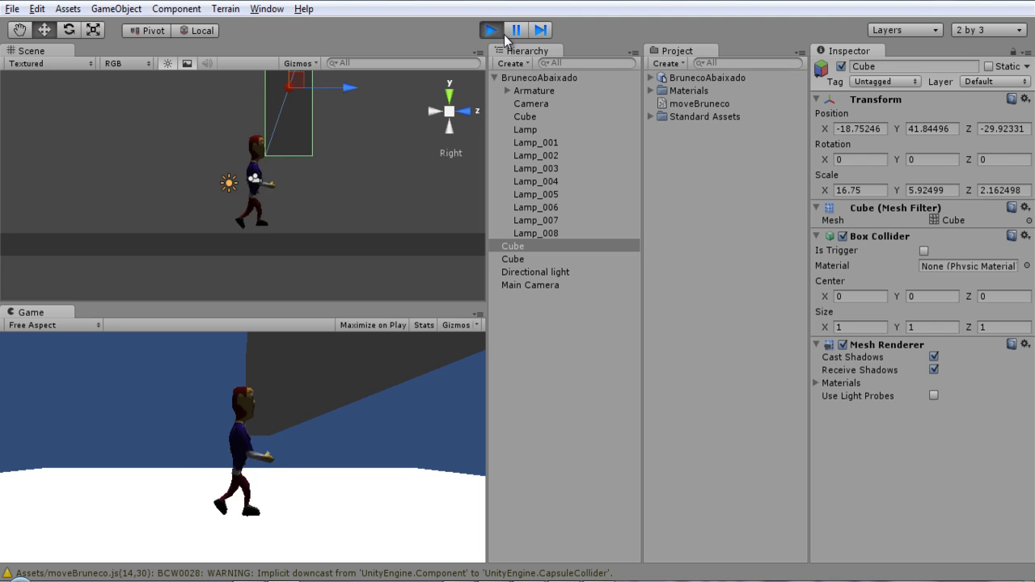
{"action": "key", "text": "Down"}
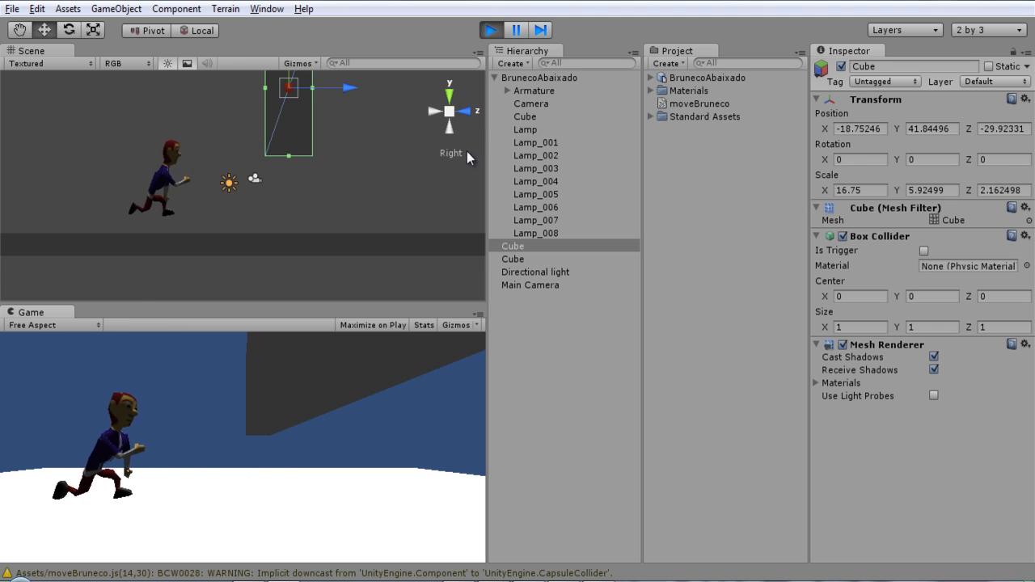
- Restart the game and inspect BrunecoAbaixado's Continua Abaixado value while turning the character
{"action": "left_click", "coordinate": [534, 78], "text": "shift"}
{"action": "left_click", "coordinate": [492, 33]}
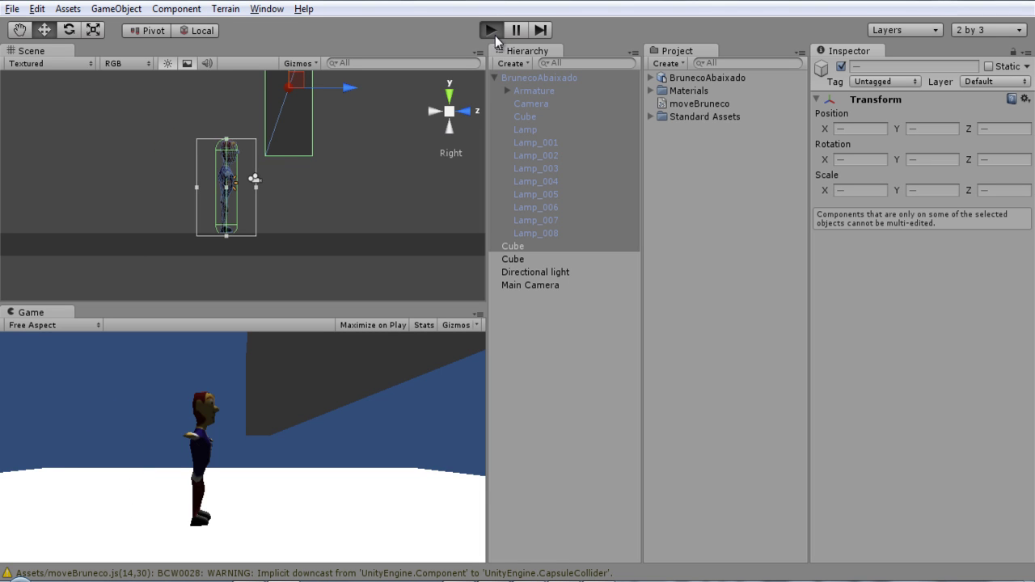
{"action": "left_click", "coordinate": [495, 36]}
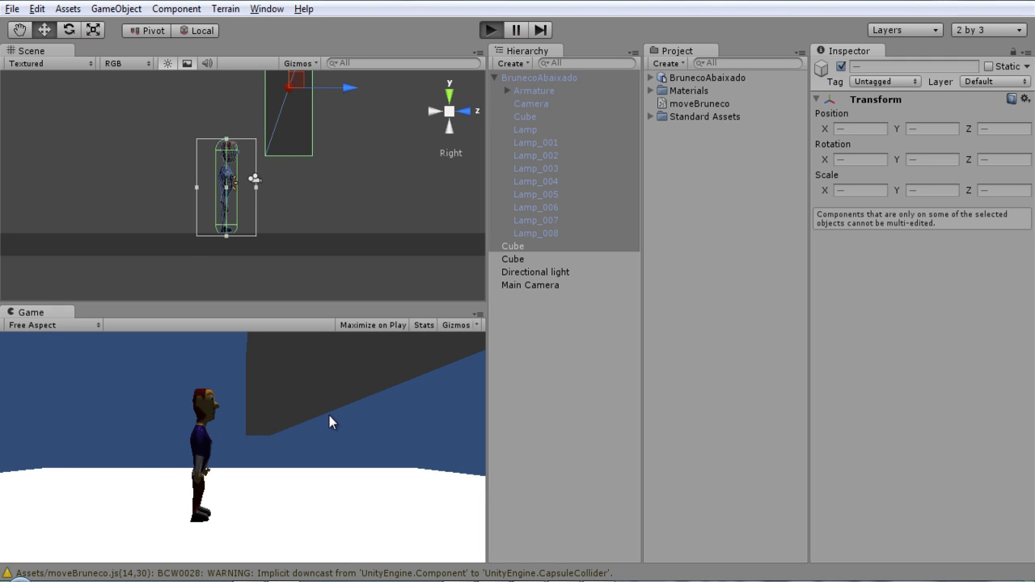
{"action": "key", "text": "Left"}
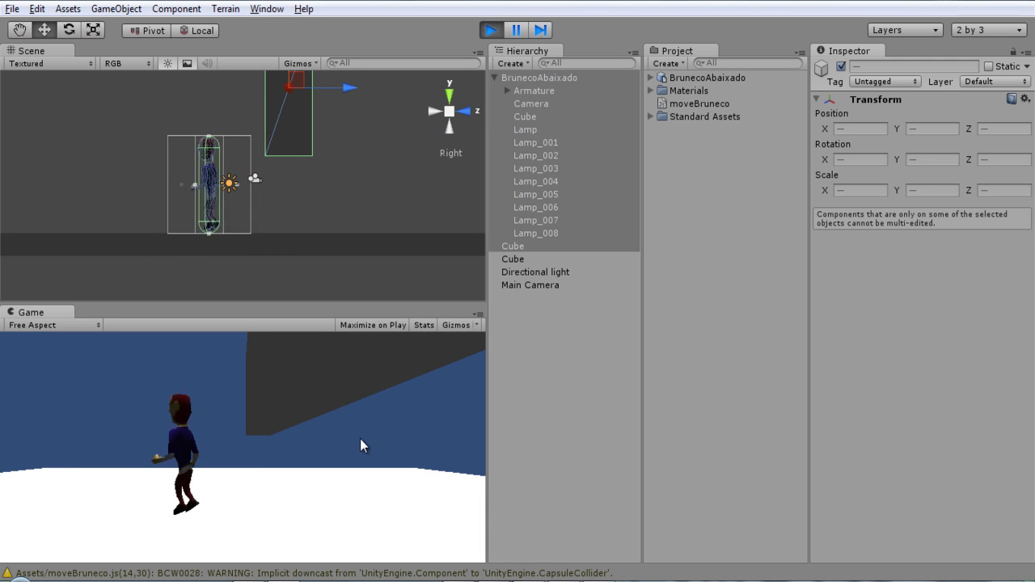
{"action": "left_click", "coordinate": [538, 77]}
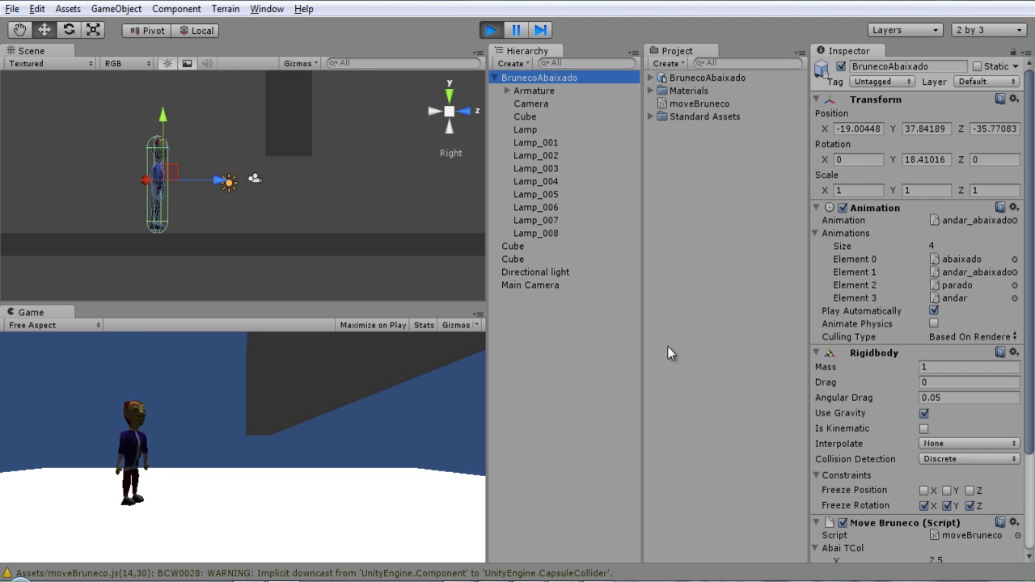
{"action": "scroll", "coordinate": [971, 451], "scroll_direction": "down", "scroll_amount": 3}
{"action": "key", "text": "Right"}
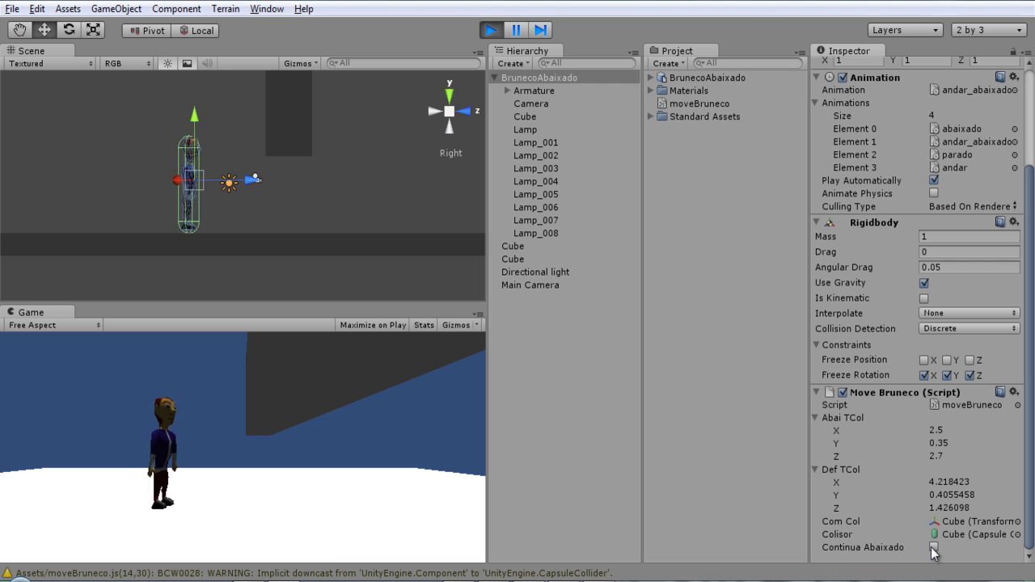
{"action": "key", "text": "Right"}
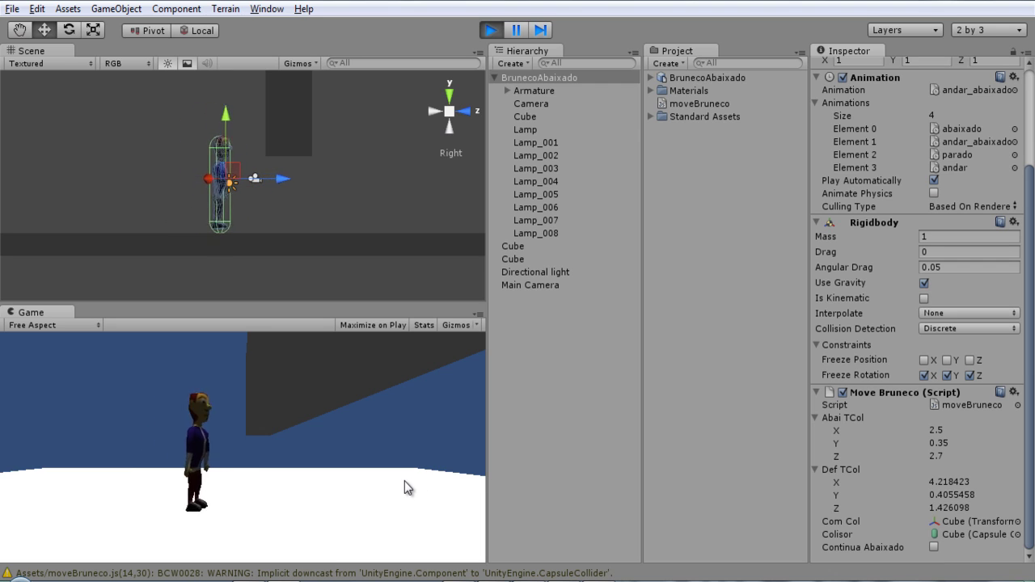
- Test crouching the character repeatedly, decline Sticky Keys, and stop the game to return to moveBruneco.js in MonoDevelop
{"action": "key", "text": "shift"}
{"action": "key", "text": "shift"}
{"action": "key", "text": "shift"}
{"action": "key", "text": "shift"}
{"action": "key", "text": "shift"}
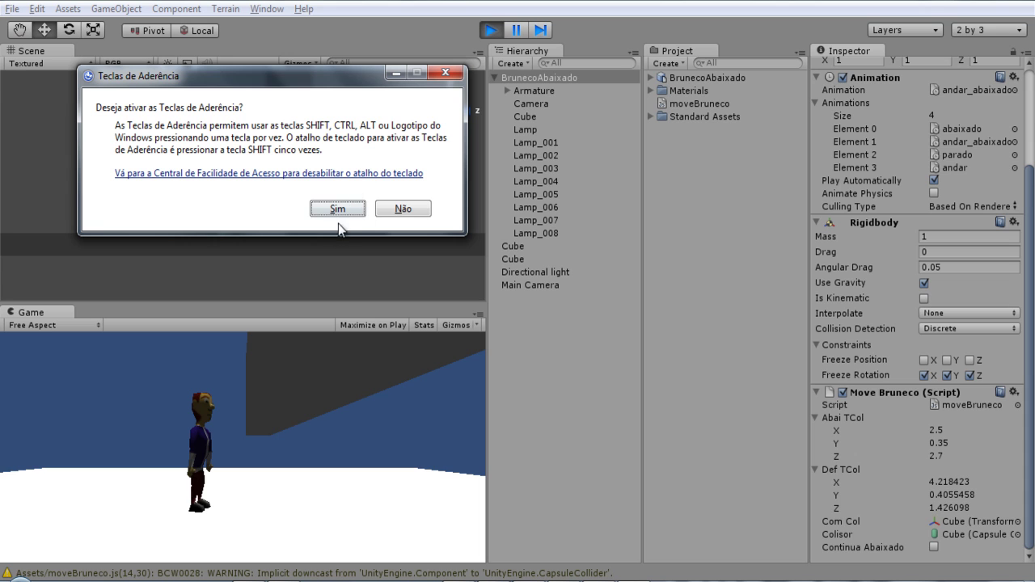
{"action": "left_click", "coordinate": [398, 210]}
{"action": "key", "text": "ctrl+p"}
{"action": "key", "text": "alt+Tab"}
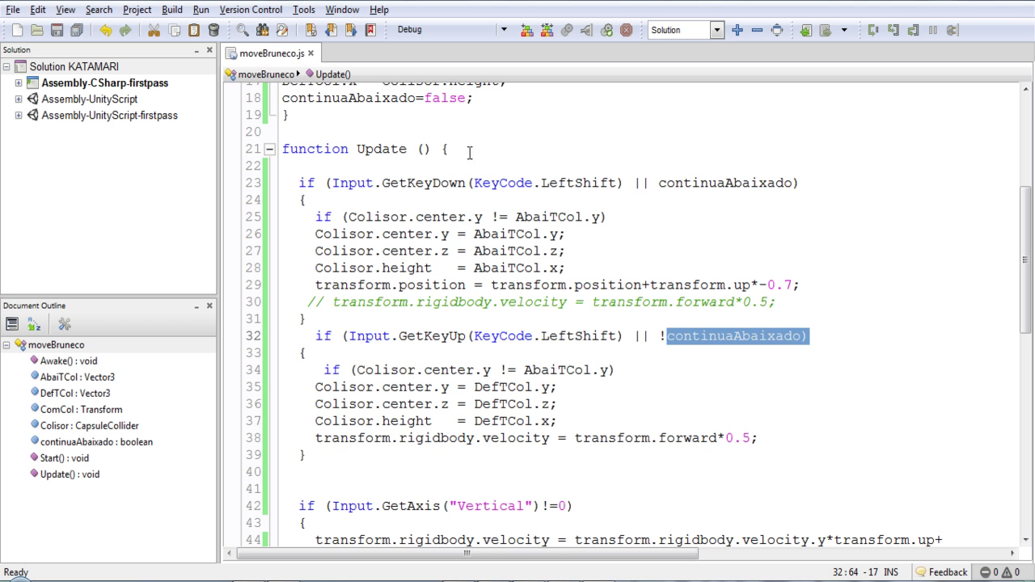
- Try replacing || with && before !continuaAbaixado in the GetKeyUp LeftShift condition
{"action": "scroll", "coordinate": [549, 372], "scroll_direction": "down", "scroll_amount": 2}
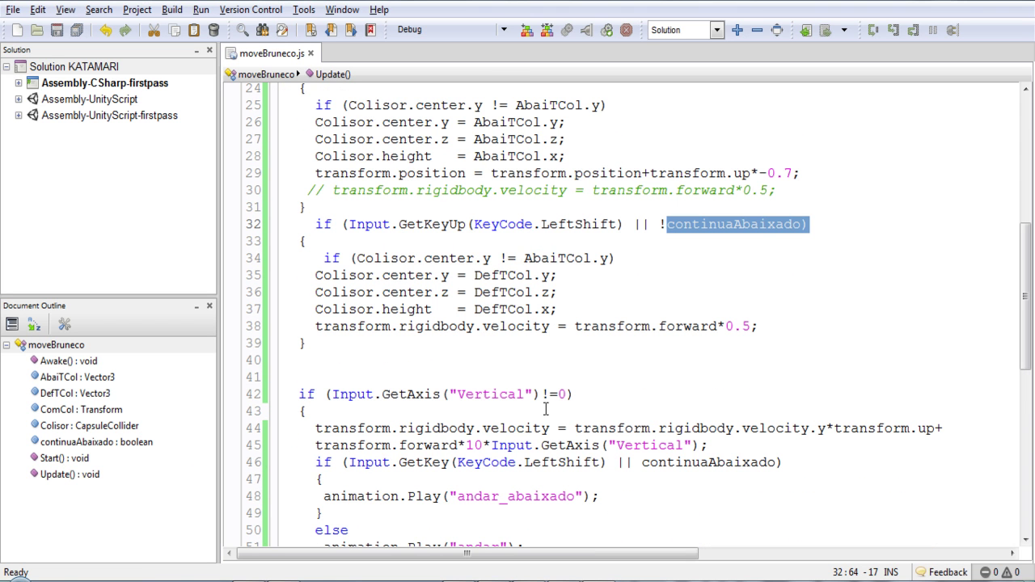
{"action": "scroll", "coordinate": [546, 409], "scroll_direction": "up", "scroll_amount": 1}
{"action": "double_click", "coordinate": [578, 282]}
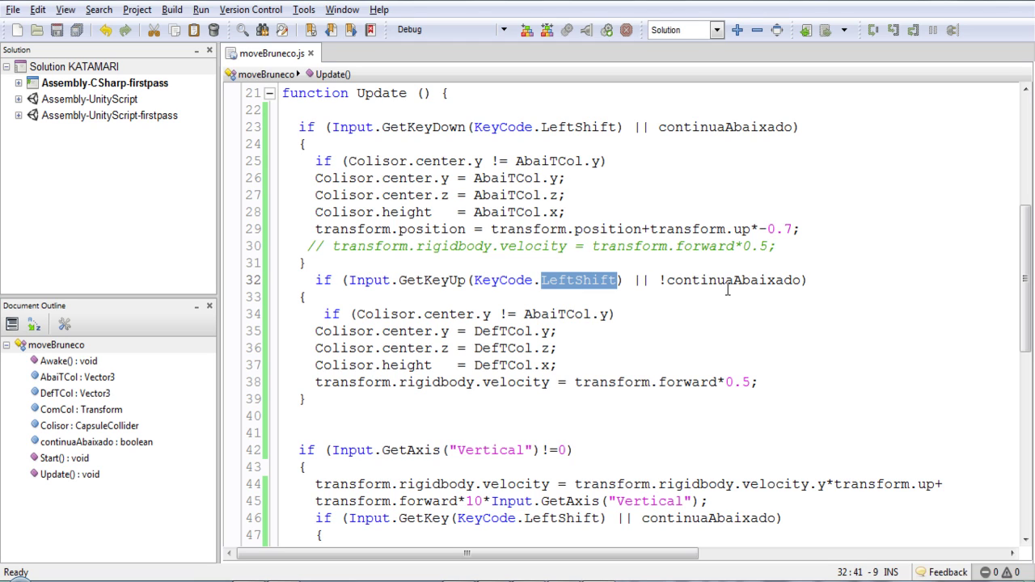
{"action": "left_click_drag", "start_coordinate": [649, 280], "coordinate": [631, 280]}
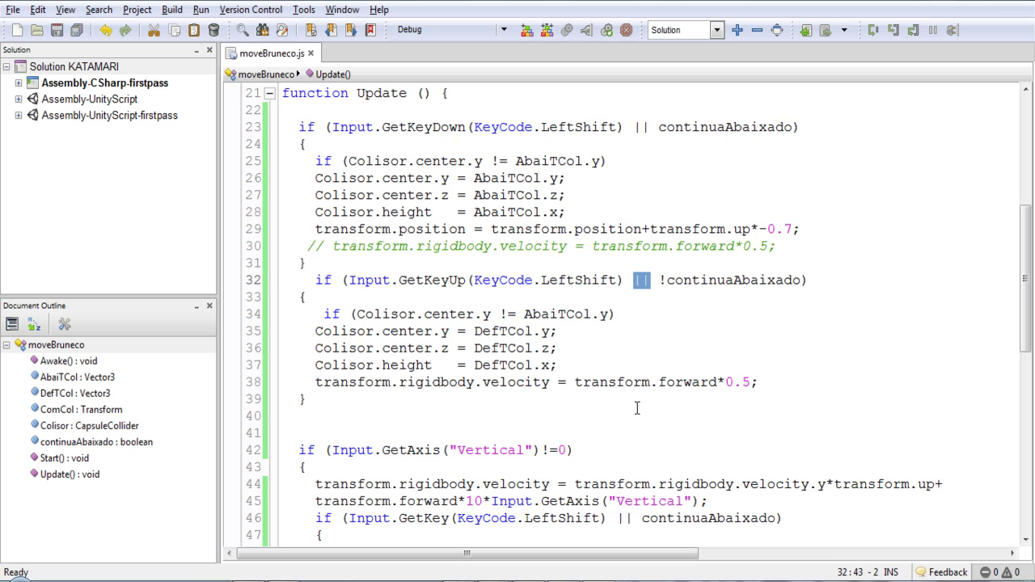
{"action": "type", "text": "&&"}
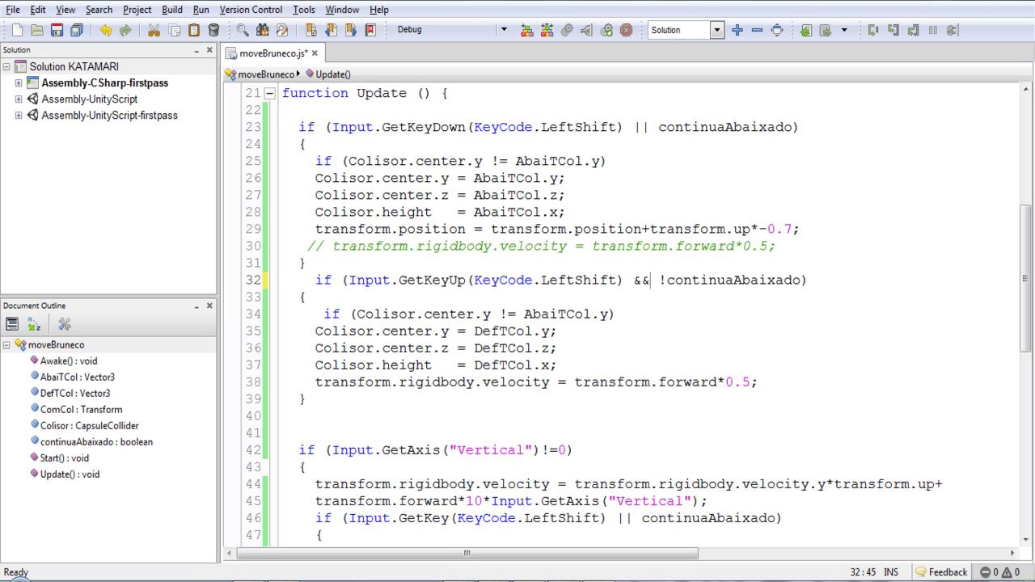
- Try && instead of || before continuaAbaixado in the GetKeyDown LeftShift condition and save the script
{"action": "left_click_drag", "start_coordinate": [651, 127], "coordinate": [635, 127]}
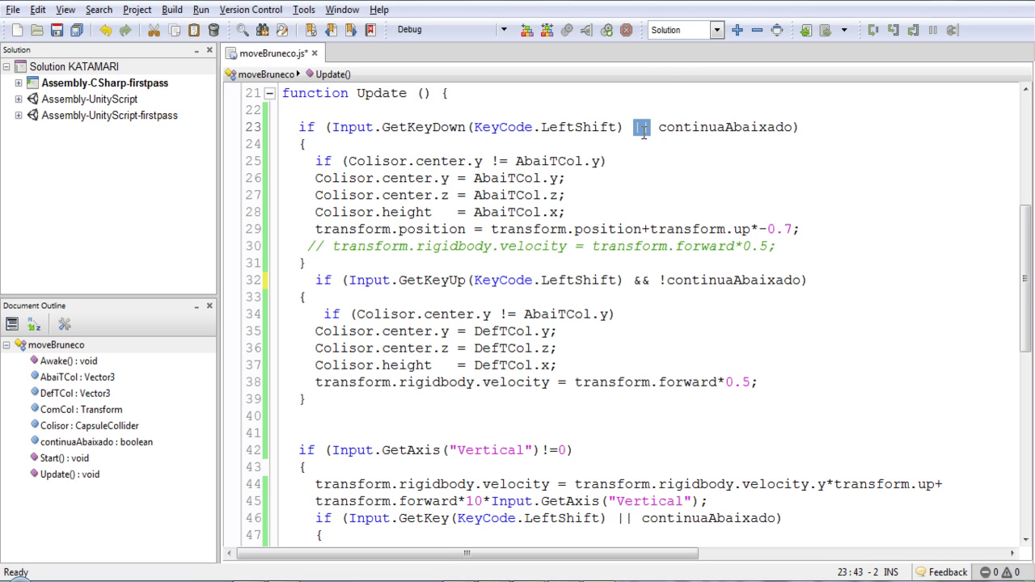
{"action": "type", "text": "&&"}
{"action": "key", "text": "ctrl+s"}
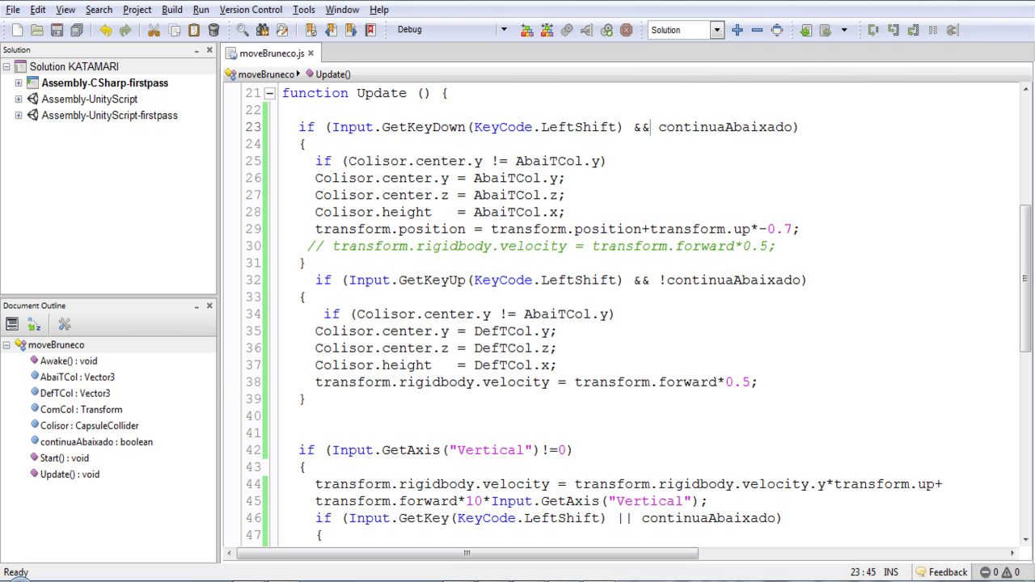
- Switch to Unity, test the character walking forward in the running game, and return to the script in MonoDevelop
{"action": "key", "text": "alt+Tab"}
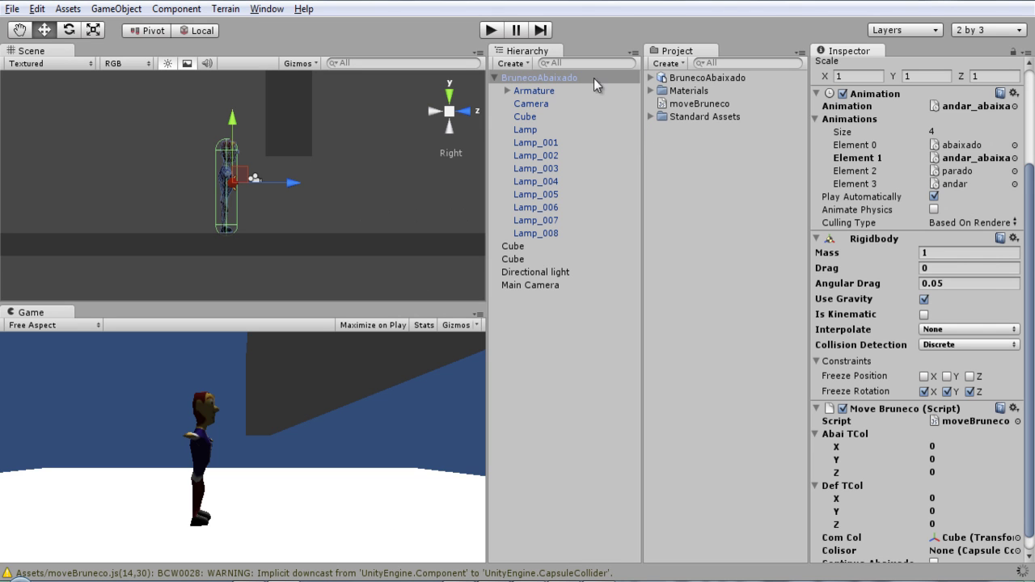
{"action": "left_click", "coordinate": [490, 31]}
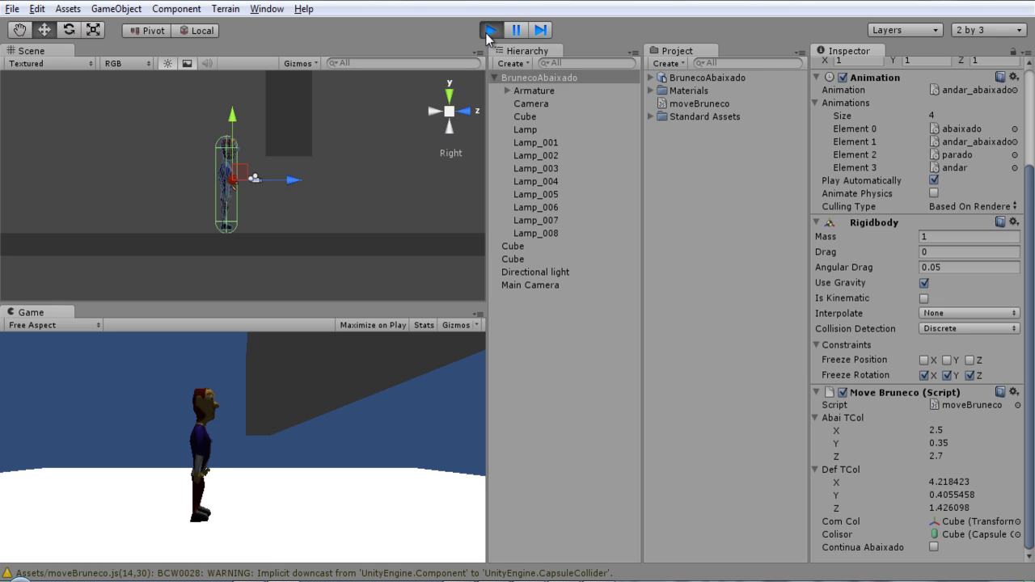
{"action": "key", "text": "Up"}
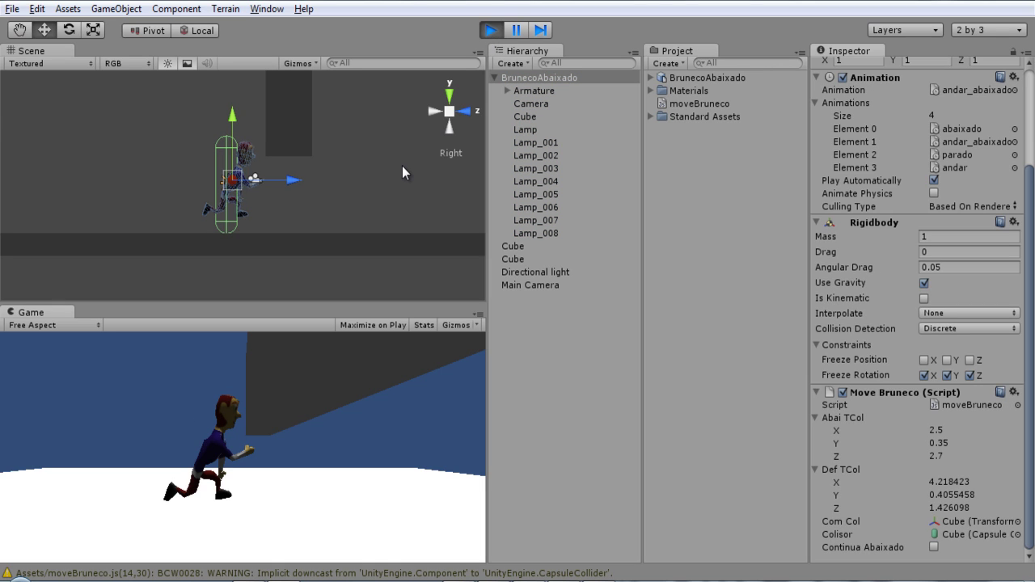
{"action": "left_click", "coordinate": [497, 30]}
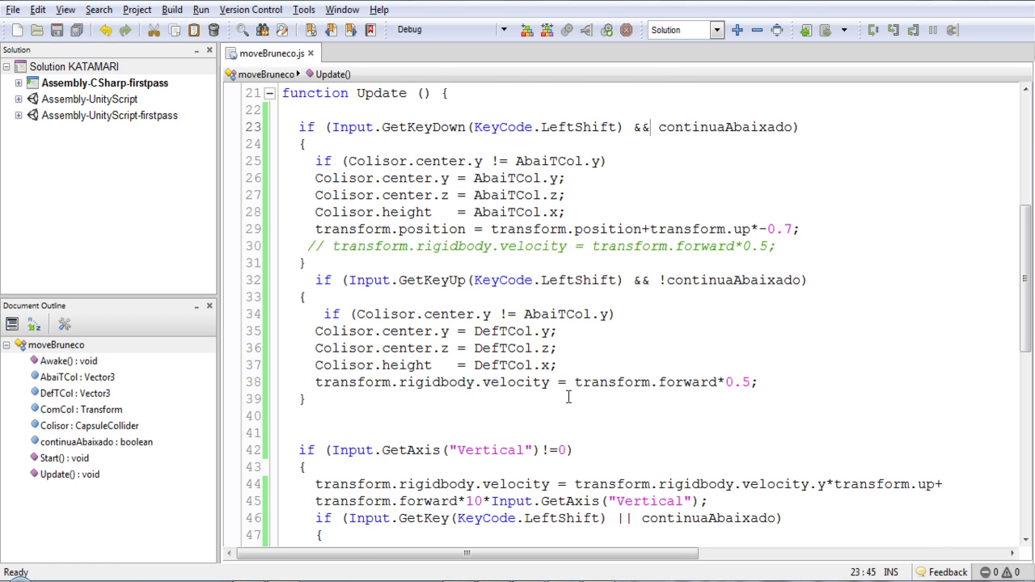
- Restore || in place of && in both the GetKeyDown and GetKeyUp LeftShift conditions
{"action": "scroll", "coordinate": [568, 397], "scroll_direction": "up", "scroll_amount": 3}
{"action": "double_click", "coordinate": [743, 239]}
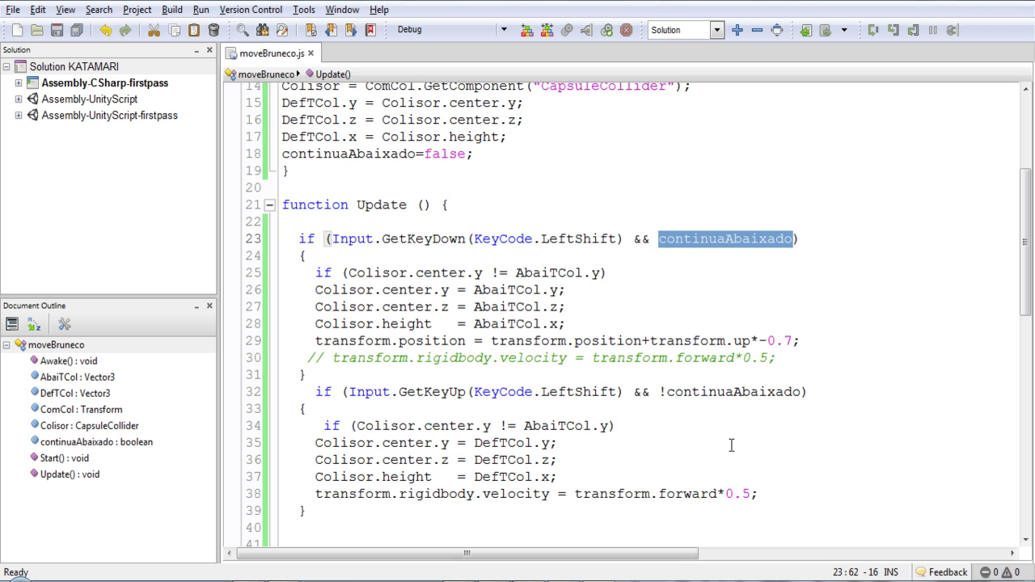
{"action": "key", "text": "Left"}
{"action": "key", "text": "Left"}
{"action": "key", "text": "shift+Left"}
{"action": "key", "text": "shift+Left"}
{"action": "type", "text": "||"}
{"action": "key", "text": "Down"}
{"action": "key", "text": "Down"}
{"action": "key", "text": "Down"}
{"action": "key", "text": "Down"}
{"action": "key", "text": "Down"}
{"action": "key", "text": "Down"}
{"action": "key", "text": "Down"}
{"action": "key", "text": "Down"}
{"action": "key", "text": "Down"}
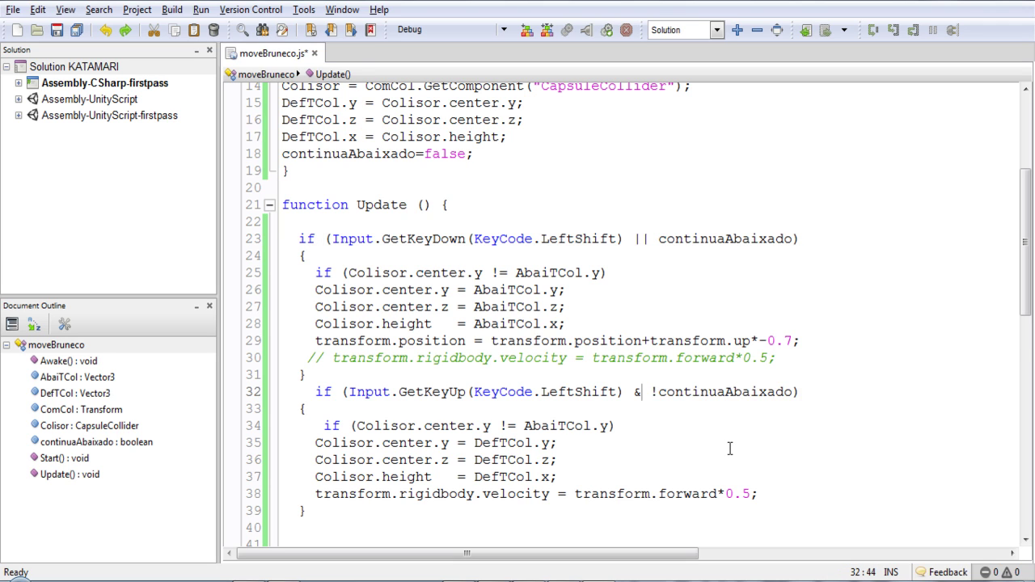
{"action": "key", "text": "shift+Left"}
{"action": "key", "text": "shift+Left"}
{"action": "type", "text": "||"}
- Remove || continuaAbaixado from the GetKey LeftShift condition in the vertical movement block
{"action": "key", "text": "shift+Left"}
{"action": "key", "text": "shift+Left"}
{"action": "key", "text": "Down"}
{"action": "key", "text": "Down"}
{"action": "key", "text": "Down"}
{"action": "key", "text": "Down"}
{"action": "key", "text": "Down"}
{"action": "key", "text": "Down"}
{"action": "key", "text": "Down"}
{"action": "key", "text": "Down"}
{"action": "key", "text": "Down"}
{"action": "key", "text": "Down"}
{"action": "key", "text": "Down"}
{"action": "key", "text": "Down"}
{"action": "key", "text": "Down"}
{"action": "key", "text": "Down"}
{"action": "key", "text": "BackSpace"}
{"action": "key", "text": "BackSpace"}
{"action": "key", "text": "BackSpace"}
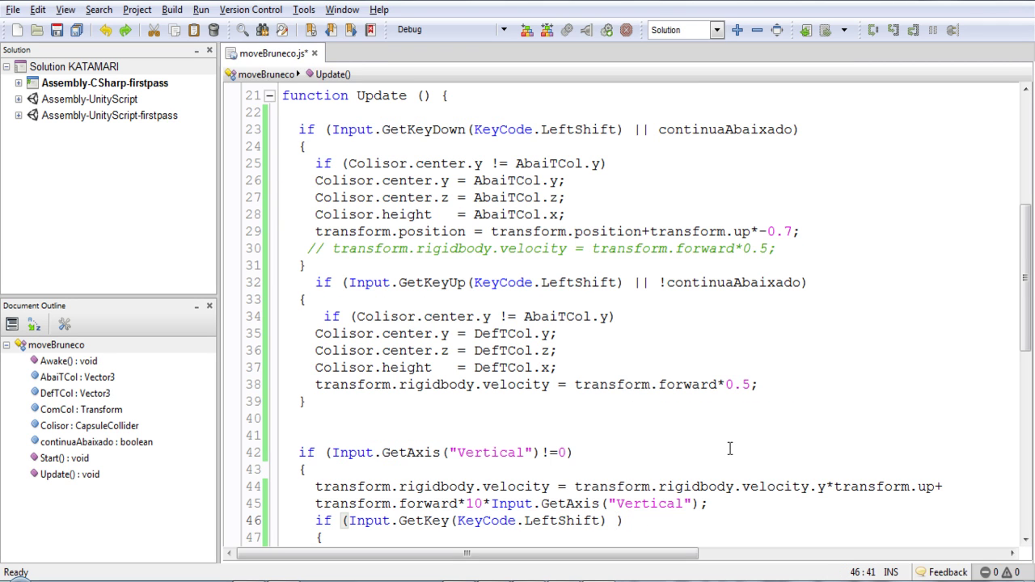
- Undo the Colisor.center.y checks and continuaAbaixado conditions, back to the version with Physics.Raycast in the GetKeyUp condition
{"action": "scroll", "coordinate": [729, 448], "scroll_direction": "down", "scroll_amount": 2}
{"action": "type", "text": "&&"}
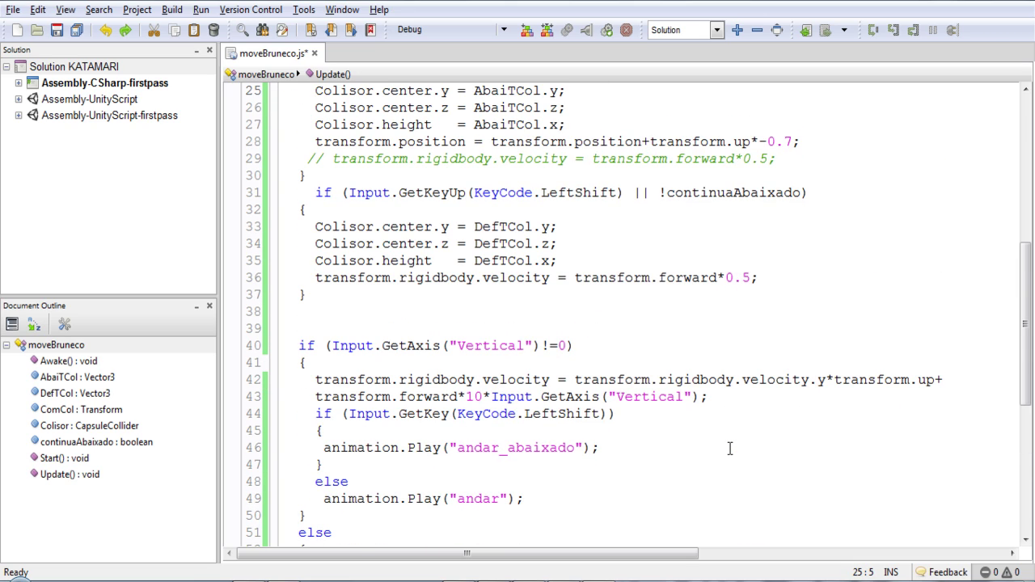
{"action": "key", "text": "ctrl+z"}
{"action": "key", "text": "ctrl+z"}
{"action": "key", "text": "ctrl+z"}
{"action": "key", "text": "ctrl+z"}
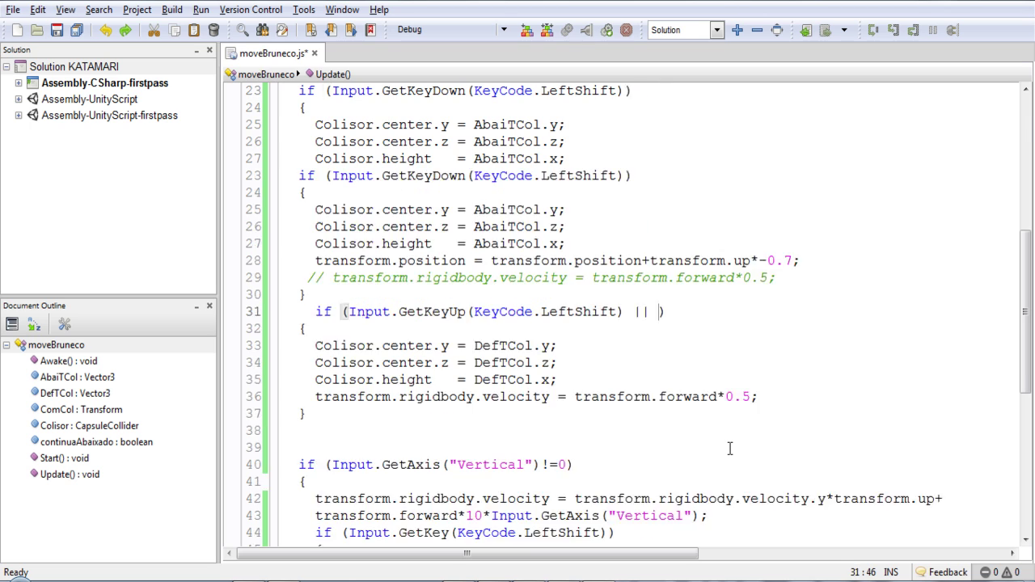
{"action": "key", "text": "ctrl+z"}
{"action": "scroll", "coordinate": [729, 448], "scroll_direction": "down", "scroll_amount": 4}
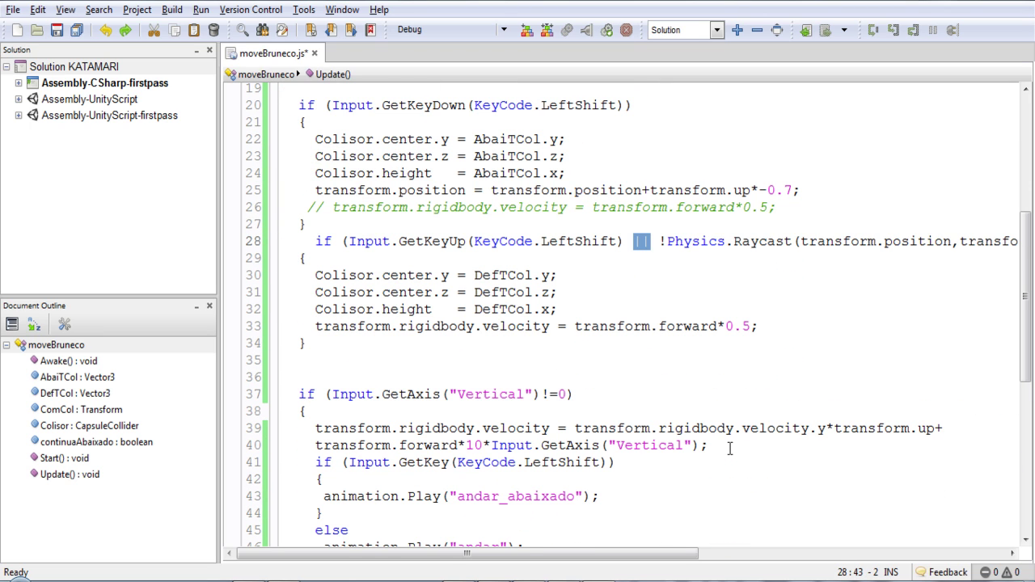
- Undo the Physics.Raycast addition to the GetKeyUp LeftShift condition
{"action": "key", "text": "ctrl+z"}
{"action": "key", "text": "ctrl+z"}
{"action": "key", "text": "ctrl+z"}
{"action": "key", "text": "ctrl+z"}
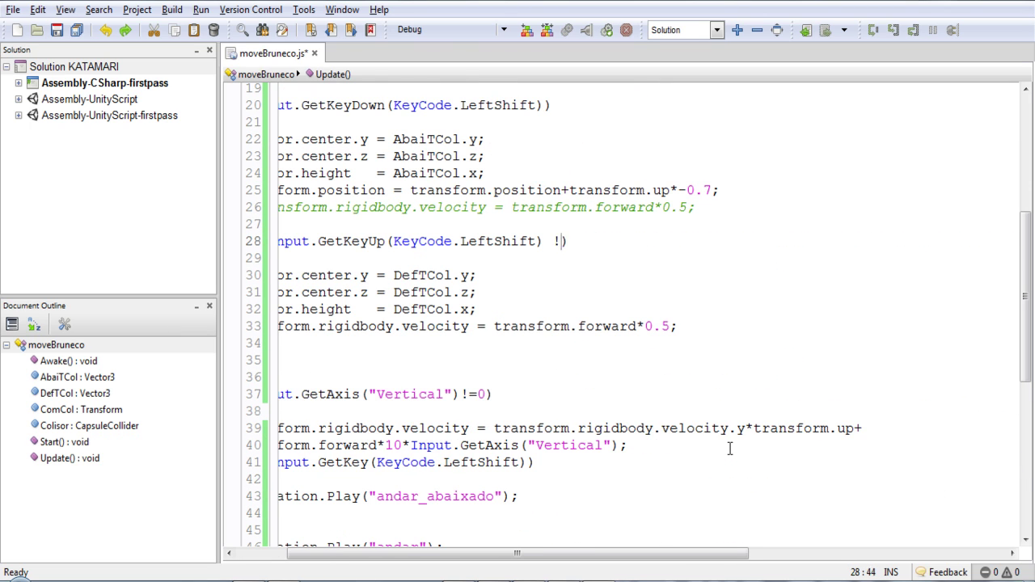
{"action": "key", "text": "ctrl+z"}
{"action": "key", "text": "ctrl+z"}
{"action": "key", "text": "ctrl+z"}
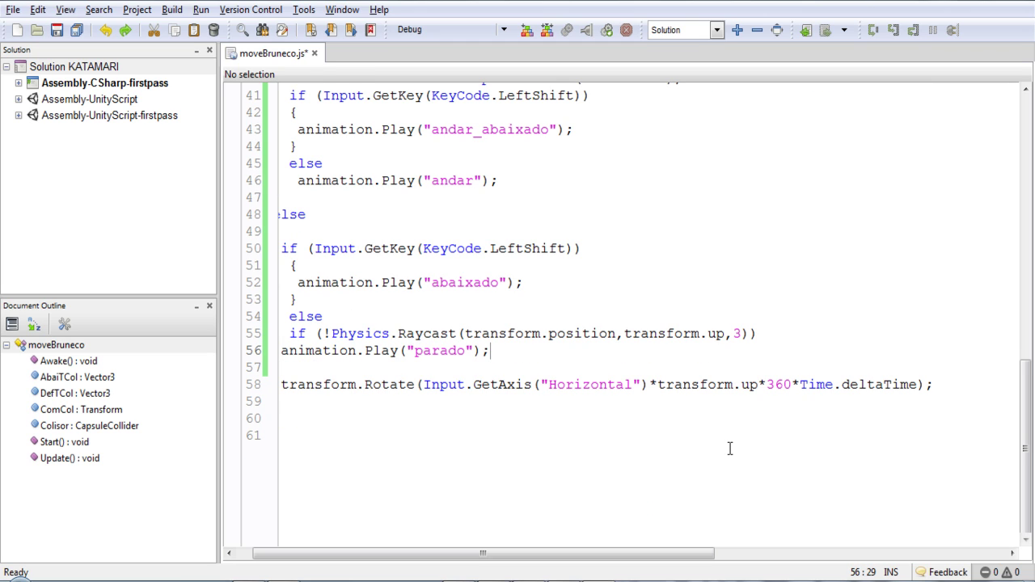
- Undo the Physics.Raycast if statement placed before animation.Play("parado")
{"action": "key", "text": "ctrl+z"}
{"action": "key", "text": "ctrl+z"}
{"action": "key", "text": "ctrl+z"}
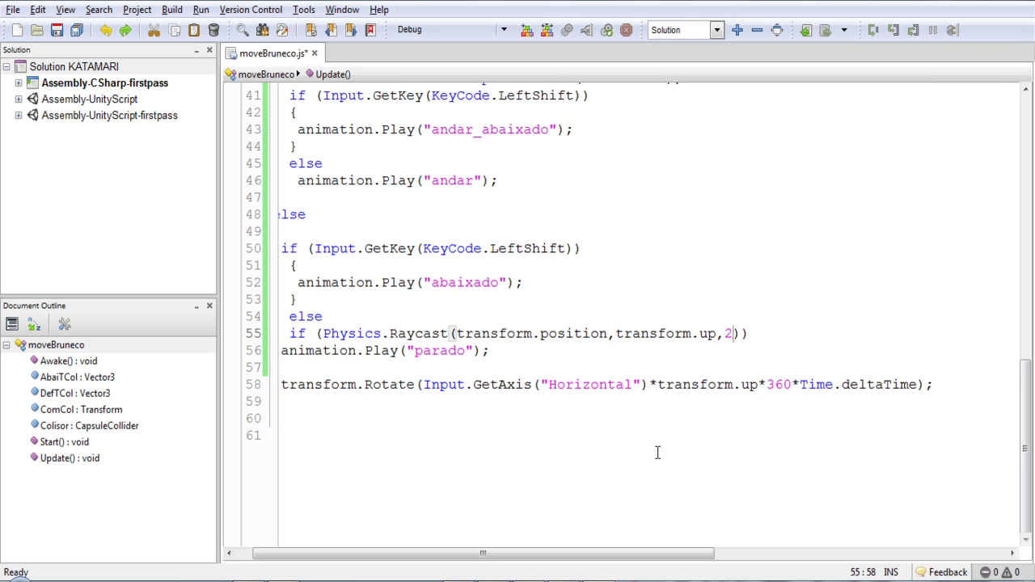
{"action": "key", "text": "ctrl+z"}
{"action": "key", "text": "ctrl+z"}
{"action": "key", "text": "ctrl+z"}
{"action": "key", "text": "ctrl+z"}
{"action": "key", "text": "ctrl+z"}
{"action": "key", "text": "ctrl+z"}
{"action": "key", "text": "ctrl+z"}
{"action": "key", "text": "ctrl+z"}
{"action": "key", "text": "ctrl+z"}
{"action": "key", "text": "ctrl+z"}
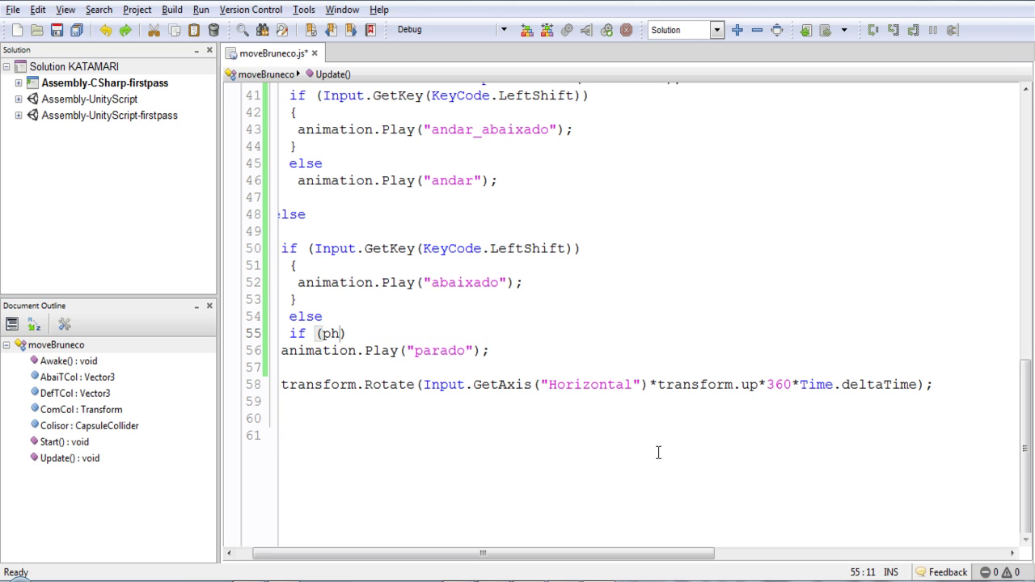
{"action": "key", "text": "ctrl+z"}
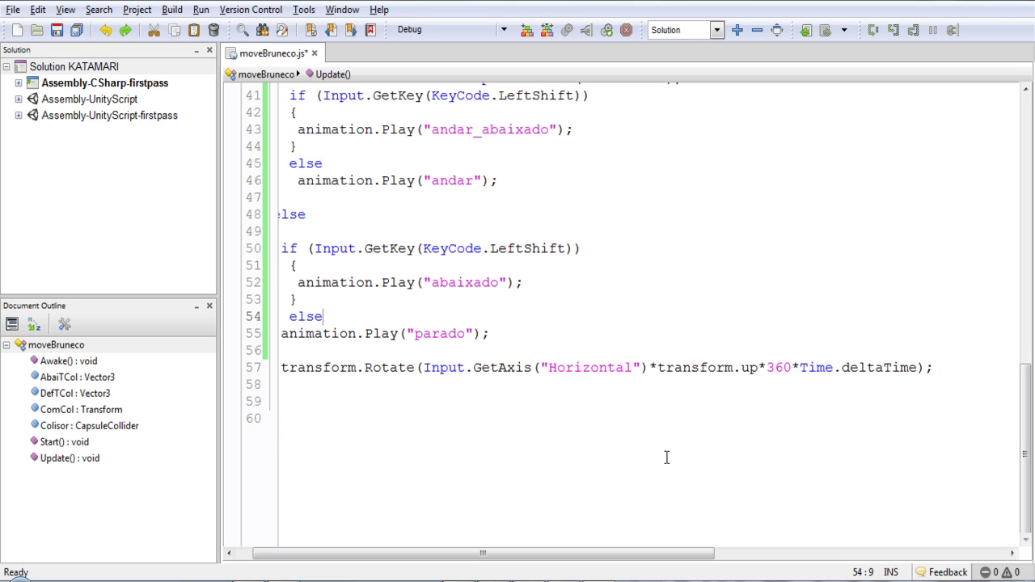
- Undo the GetKey LeftShift if/else block above animation.Play("parado") in the standing-still branch
{"action": "key", "text": "ctrl+z"}
{"action": "key", "text": "ctrl+z"}
{"action": "key", "text": "ctrl+z"}
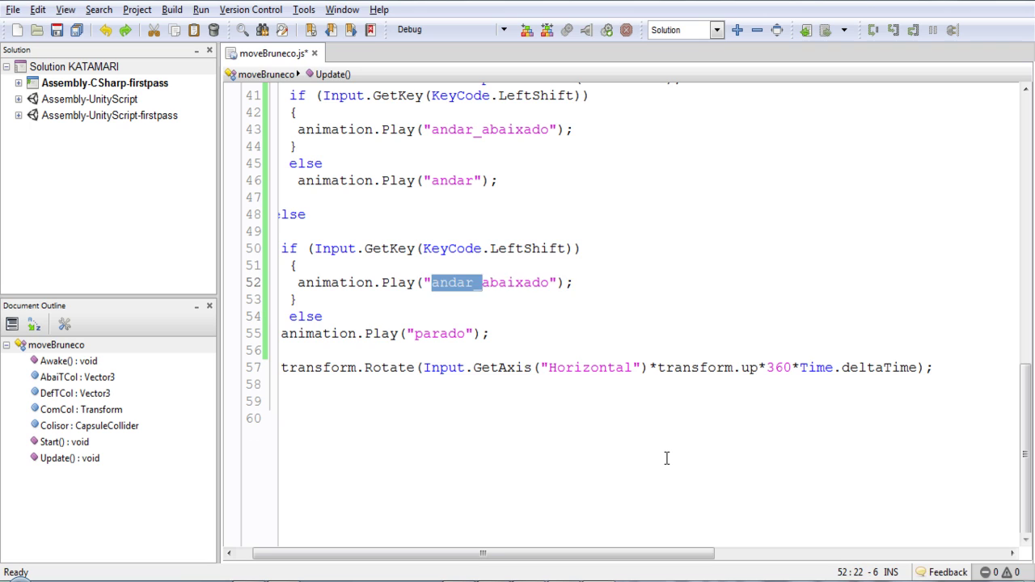
{"action": "key", "text": "ctrl+z"}
{"action": "key", "text": "ctrl+y"}
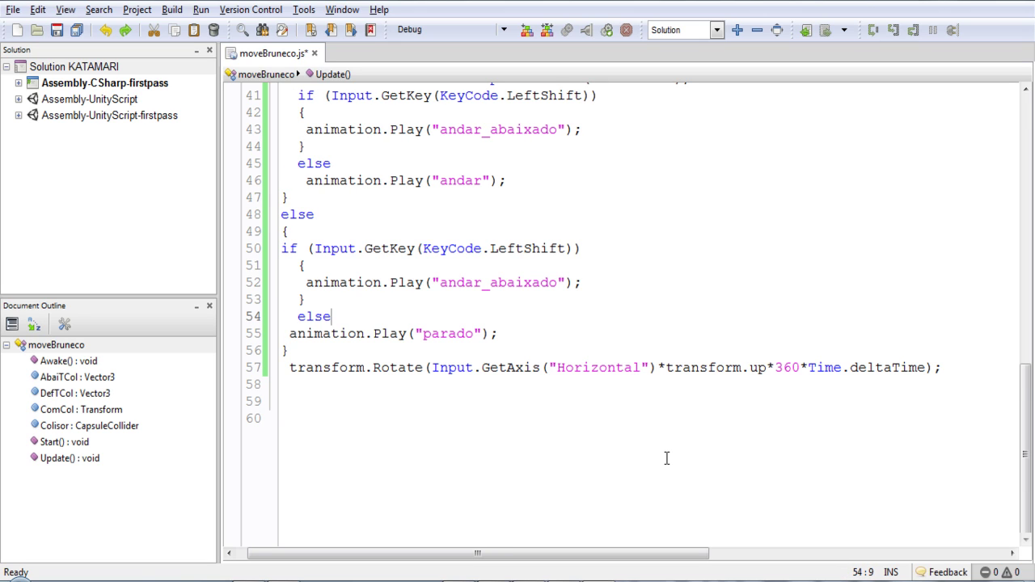
{"action": "key", "text": "ctrl+z"}
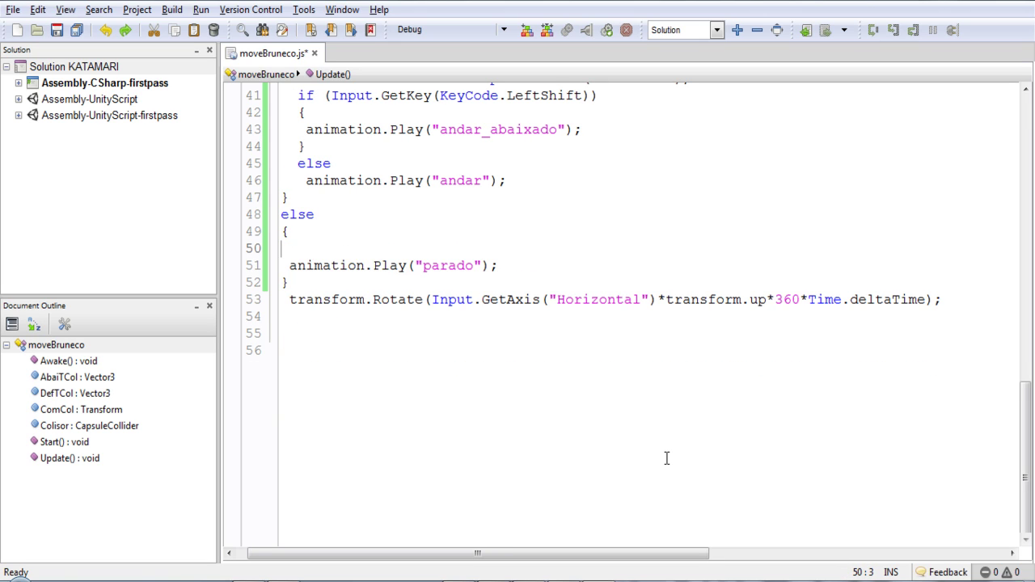
- Undo the blank line above animation.Play("parado") in the standing-still branch and save moveBruneco.js
{"action": "key", "text": "ctrl+z"}
{"action": "scroll", "coordinate": [666, 459], "scroll_direction": "up", "scroll_amount": 3}
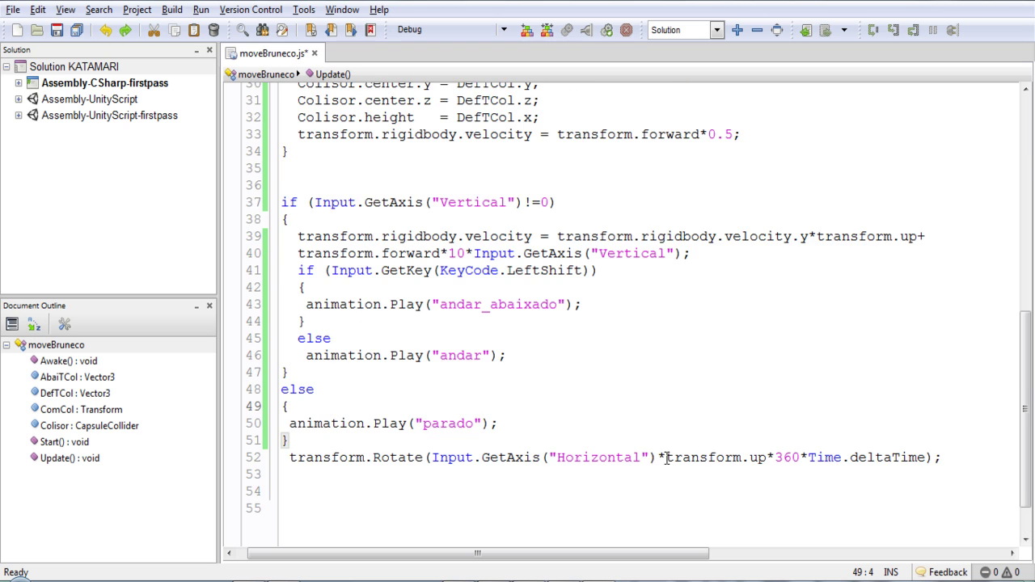
{"action": "left_click", "coordinate": [58, 32]}
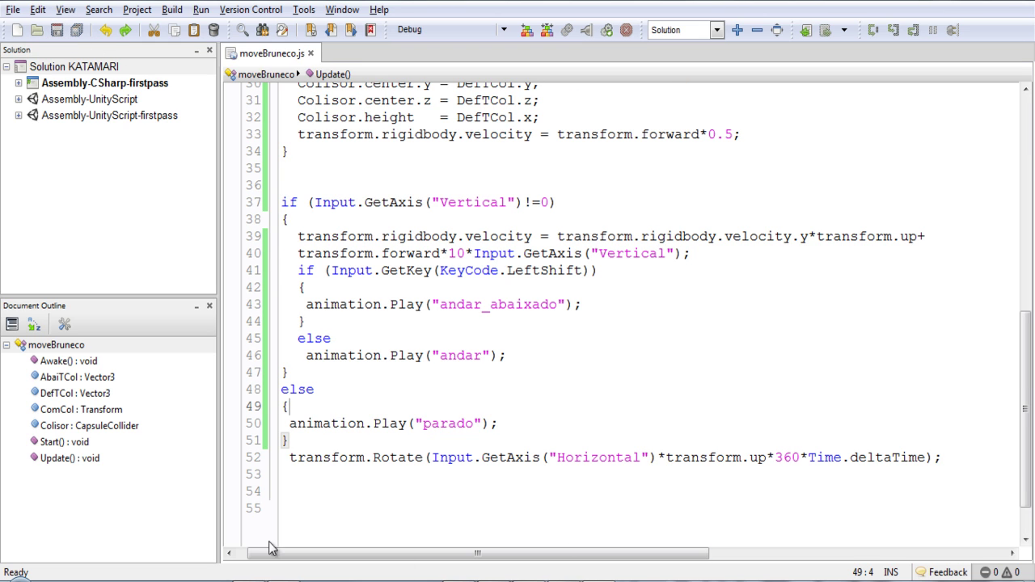
- Switch to Unity, run the game to check the standing-still behaviour, and return to the script editor
{"action": "key", "text": "alt+Tab"}
{"action": "left_click", "coordinate": [492, 30]}
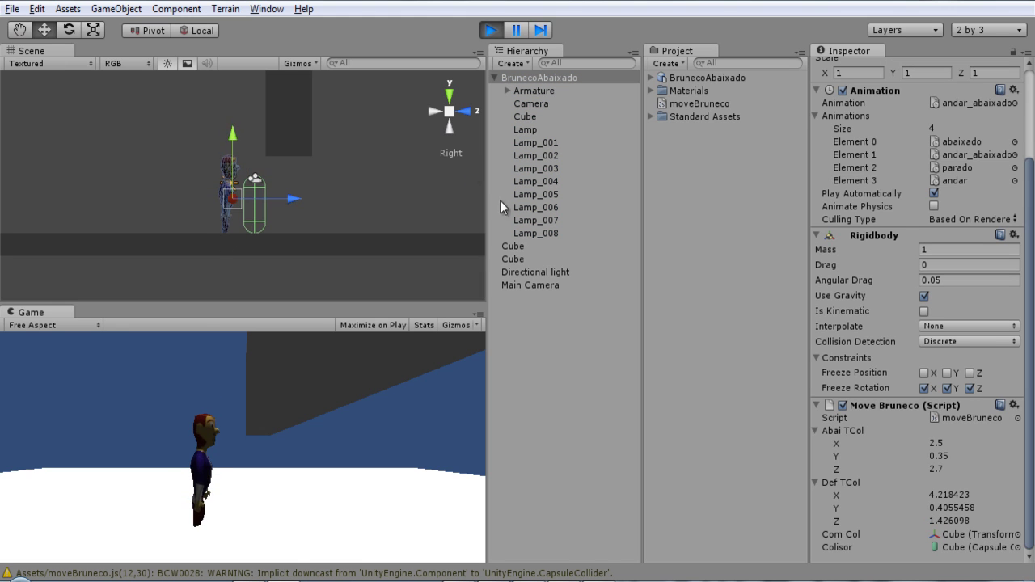
{"action": "key", "text": "alt+Tab"}
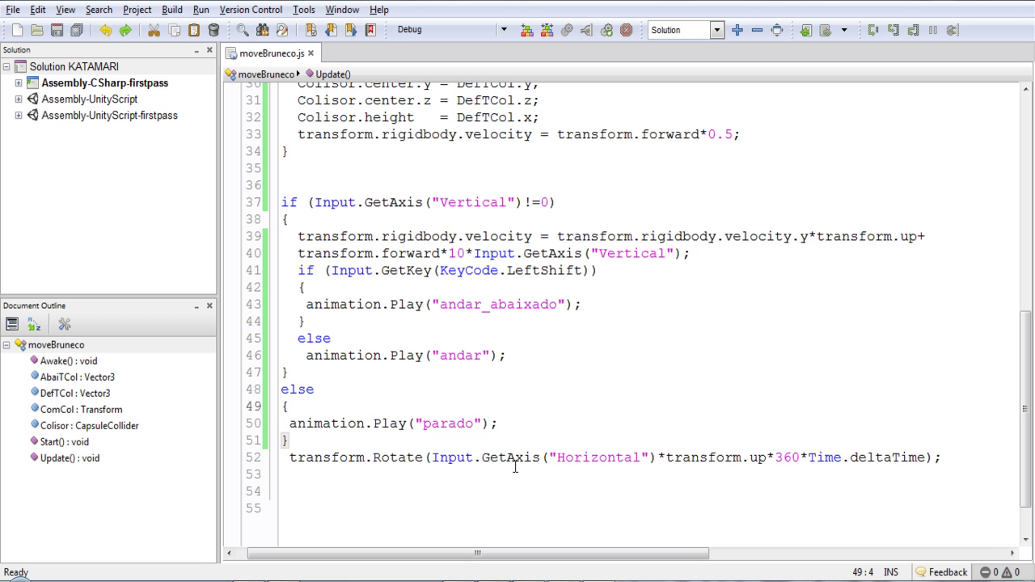
- Add a GetKey LeftShift if/else above animation.Play("parado") in the standing-still branch, playing "andar_abaixado" while held, and save the script
{"action": "key", "text": "Return"}
{"action": "type", "text": "if (Input.GetKey(KeyCode.LeftShift))   {    animation.Play(\"andar_abaixado\");   }   else"}
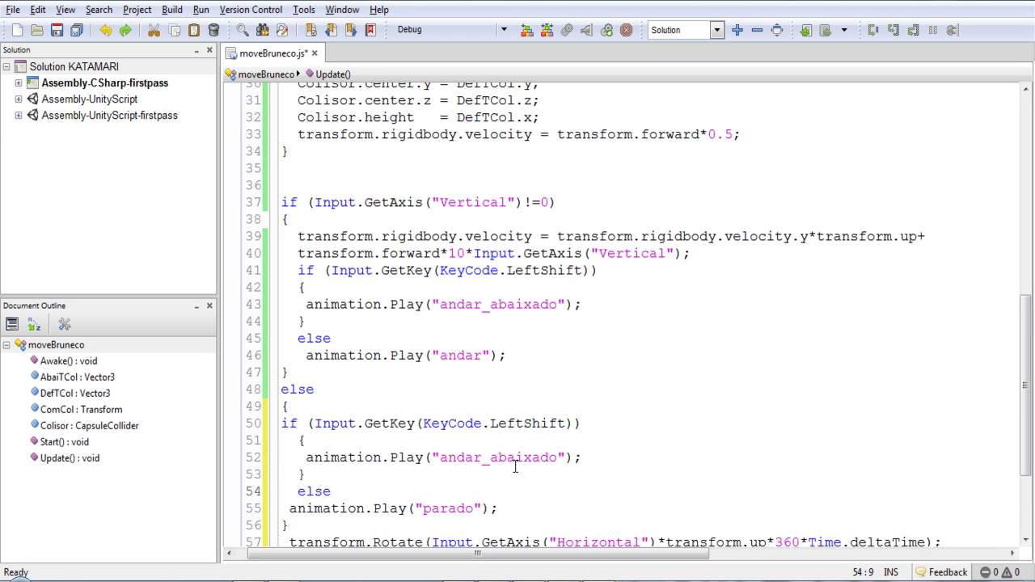
{"action": "scroll", "coordinate": [515, 467], "scroll_direction": "down", "scroll_amount": 2, "text": "ctrl"}
{"action": "scroll", "coordinate": [515, 466], "scroll_direction": "up", "scroll_amount": 4, "text": "ctrl"}
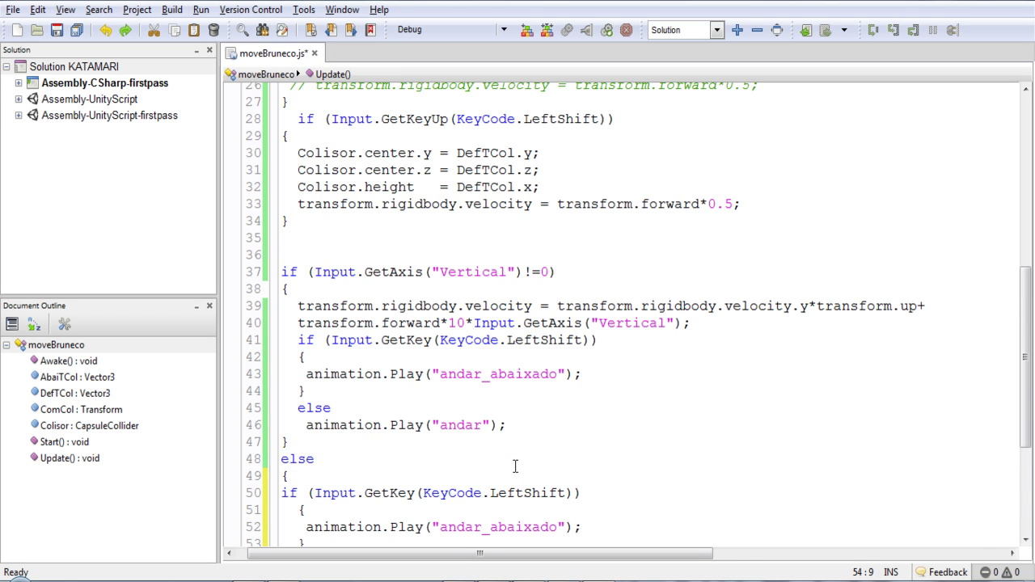
{"action": "key", "text": "ctrl+s"}
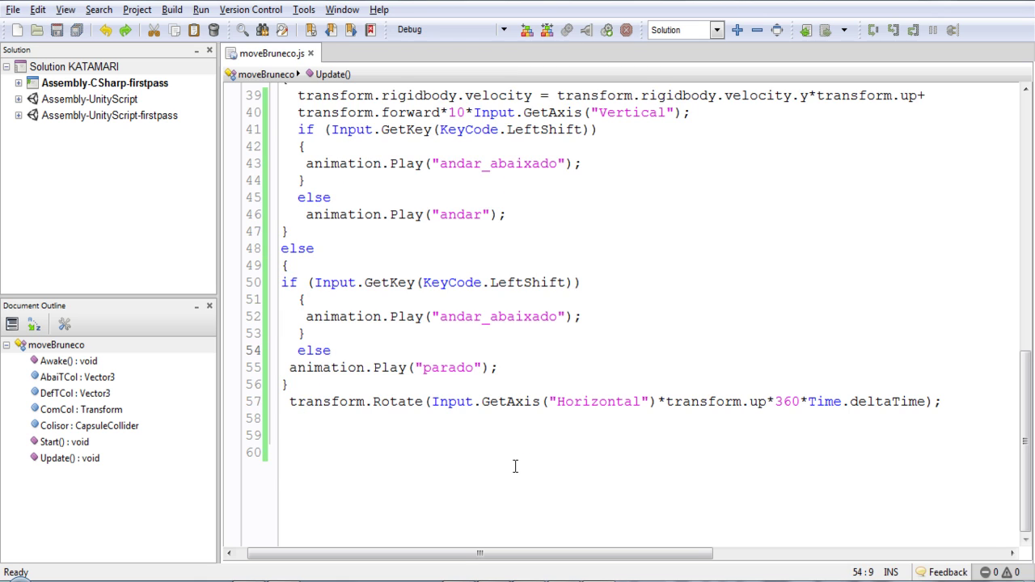
- Playtest the character's crouching animation while standing still in Unity, then return to the script
{"action": "key", "text": "alt+Tab"}
{"action": "left_click", "coordinate": [493, 33]}
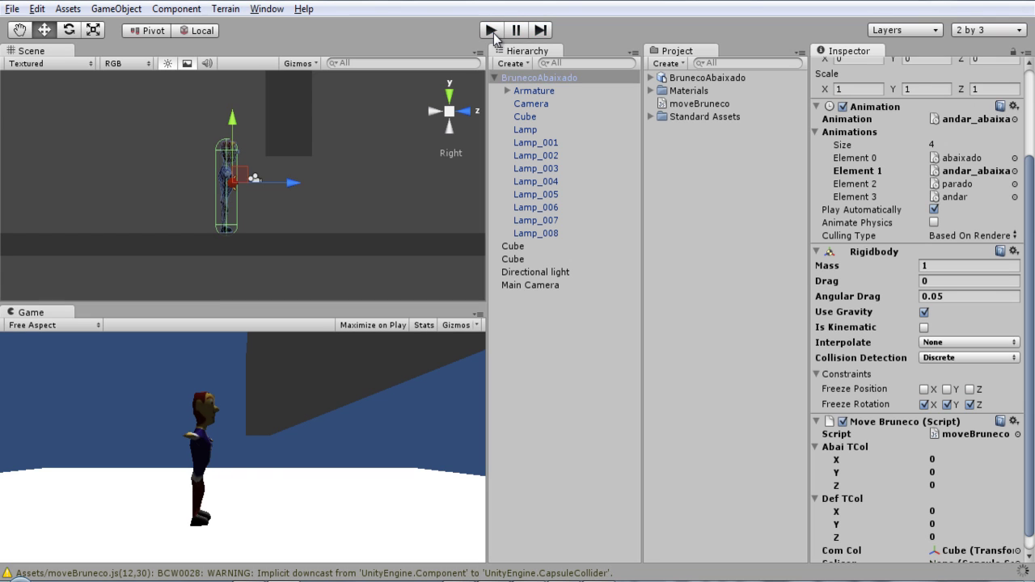
{"action": "left_click", "coordinate": [493, 33]}
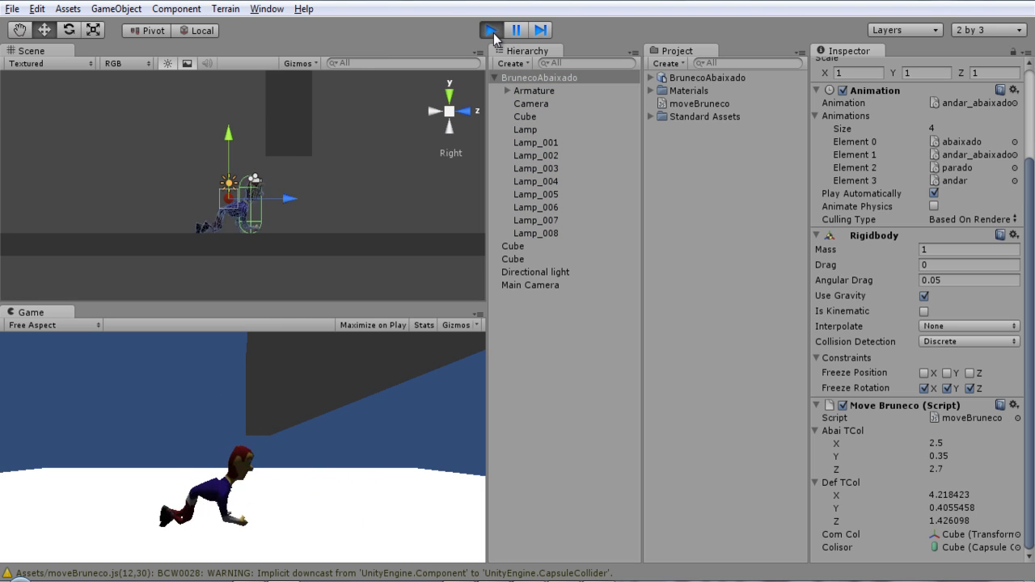
{"action": "left_click", "coordinate": [493, 33]}
{"action": "key", "text": "alt+Tab"}
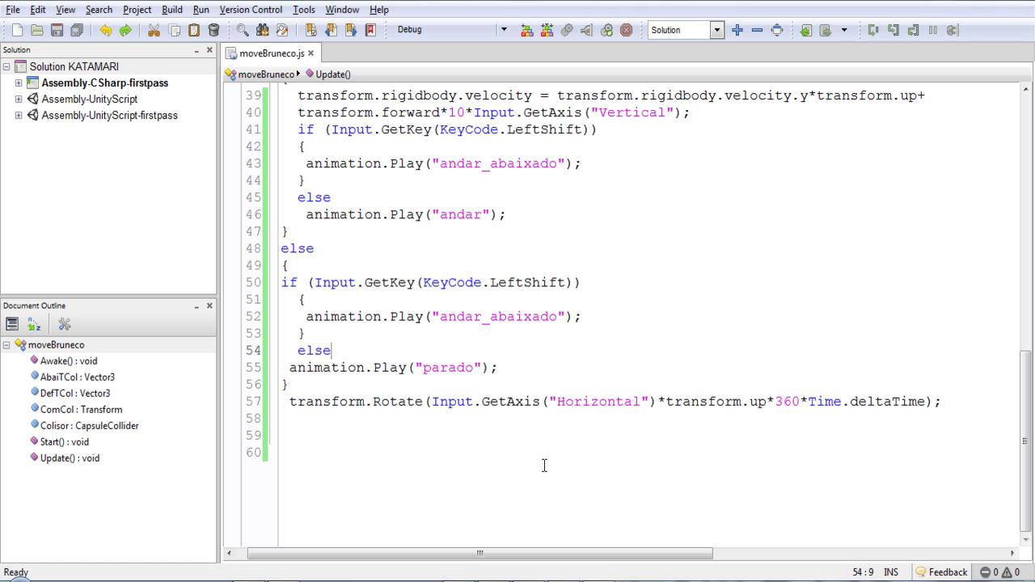
- Change the animation played in the standing-still LeftShift block to "abaixado" and save the script
{"action": "left_click_drag", "start_coordinate": [582, 317], "coordinate": [442, 317]}
{"action": "left_click", "coordinate": [482, 317]}
{"action": "key", "text": "BackSpace"}
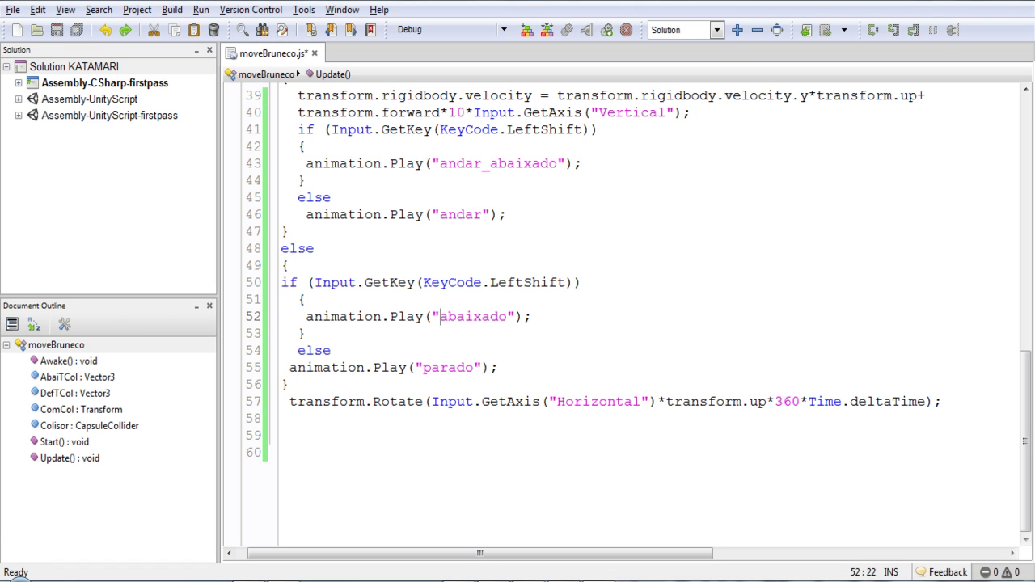
{"action": "key", "text": "ctrl+s"}
- Run the game in Unity and steer the character around and beneath the overhead block to test crouching, crawling and standing
{"action": "key", "text": "alt+Tab"}
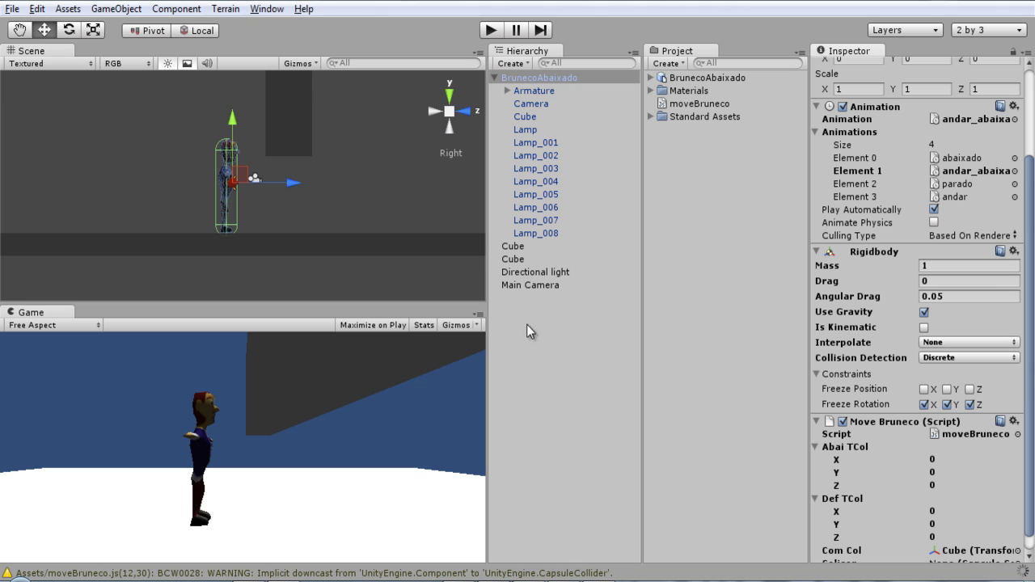
{"action": "left_click", "coordinate": [489, 30]}
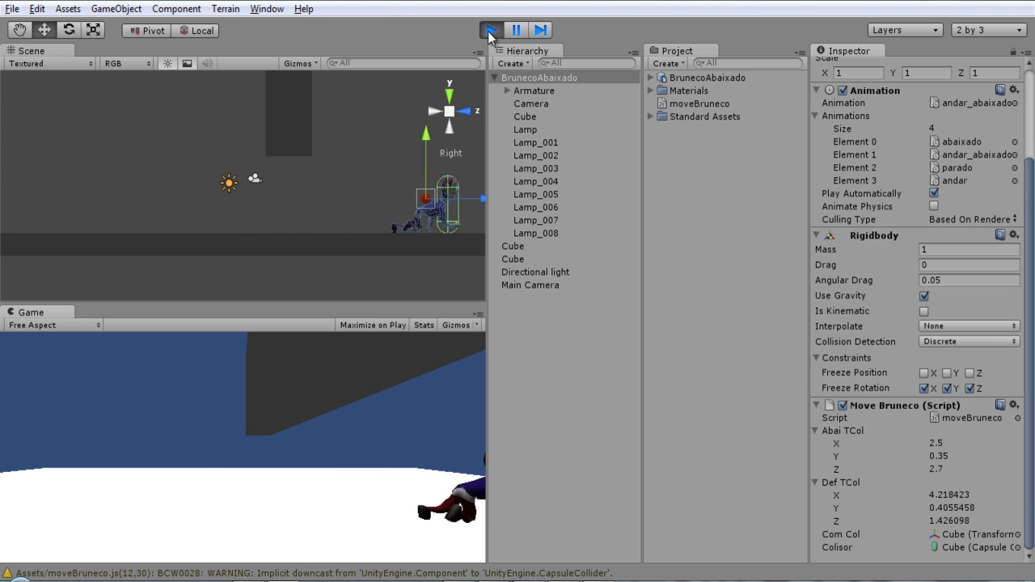
{"action": "key", "text": "Left"}
{"action": "key", "text": "Right"}
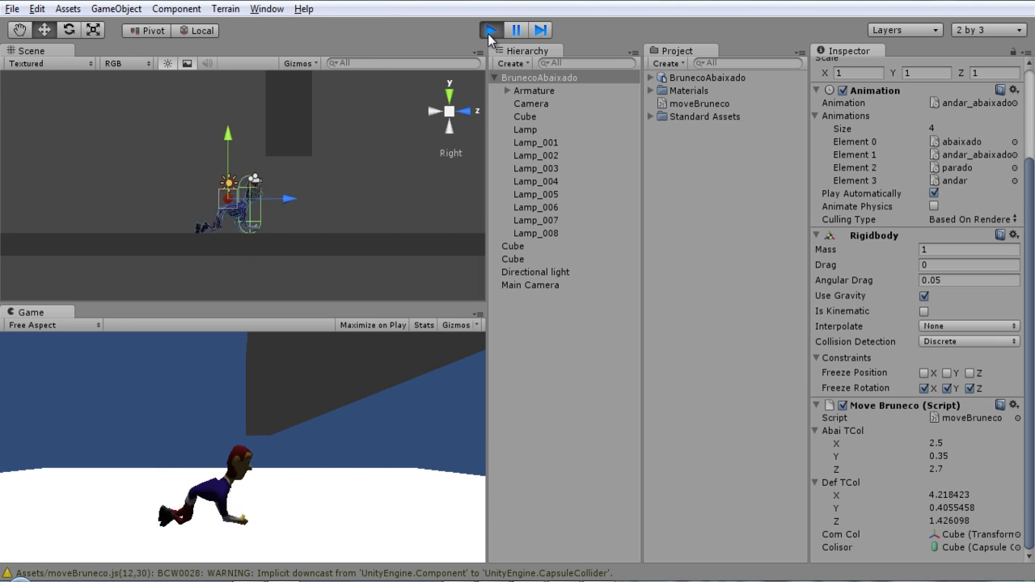
{"action": "key", "text": "Left"}
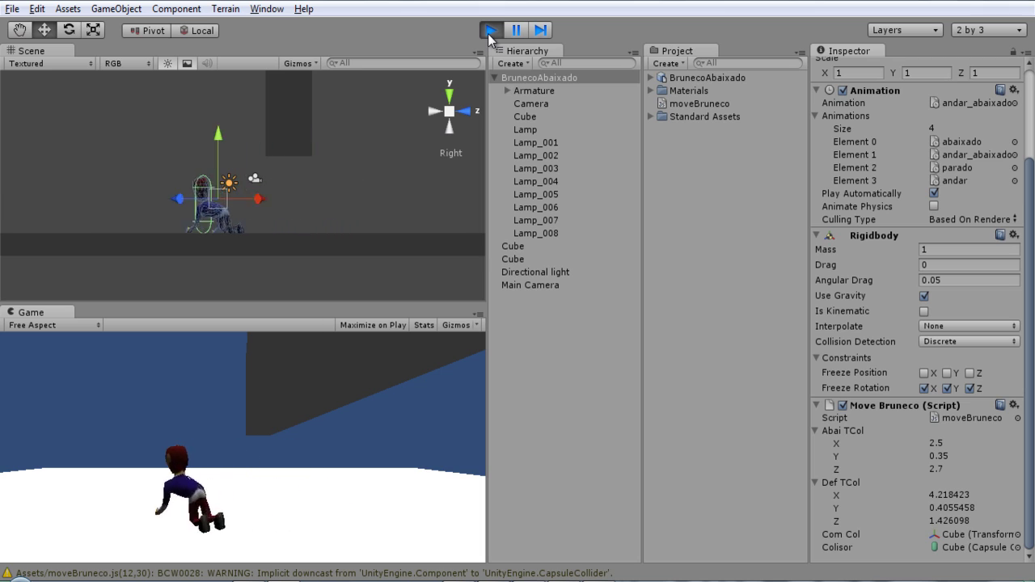
{"action": "key", "text": "Right"}
{"action": "key", "text": "Left"}
{"action": "key", "text": "Right"}
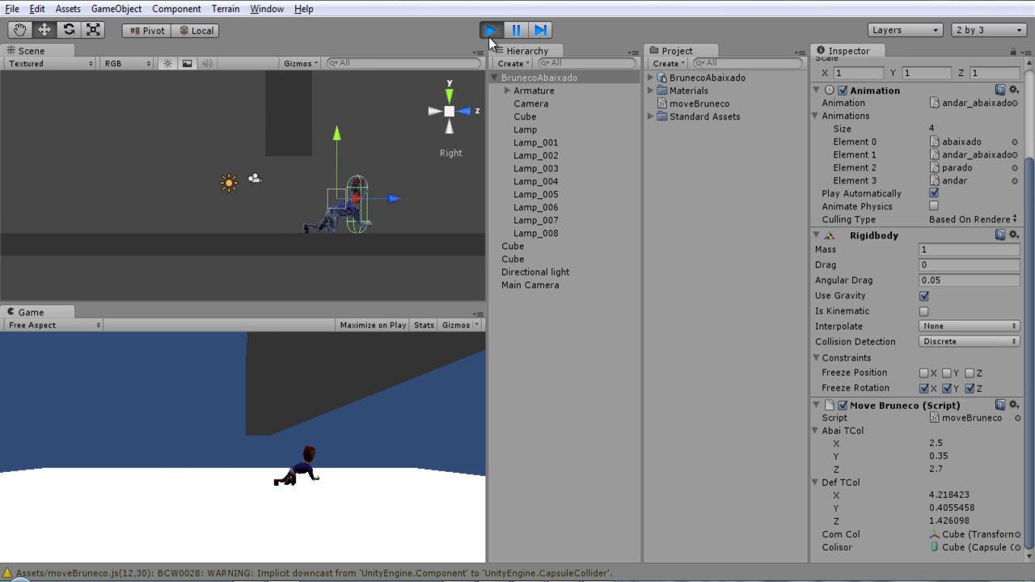
{"action": "key", "text": "Left"}
{"action": "key", "text": "Right"}
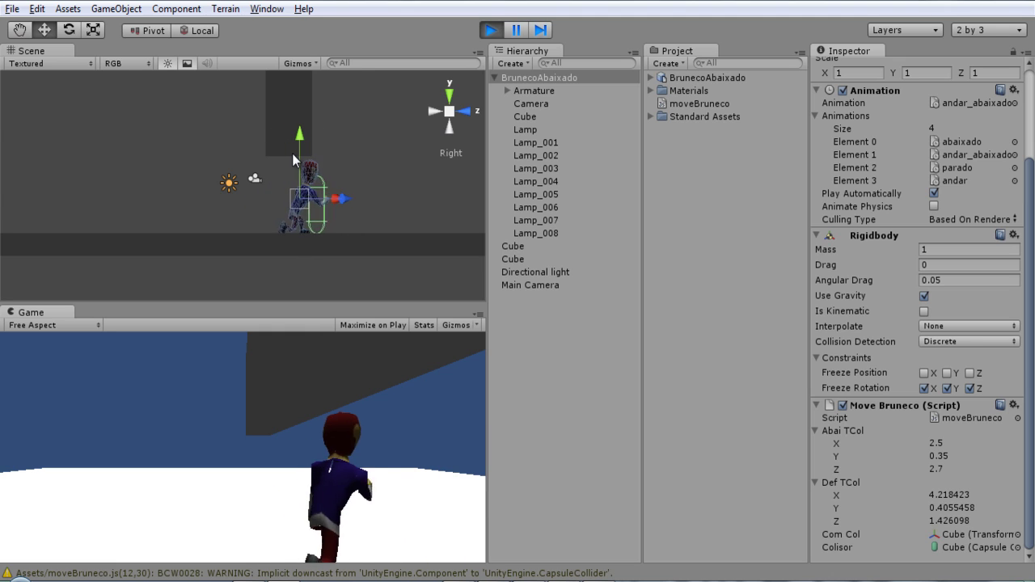
{"action": "key", "text": "Left"}
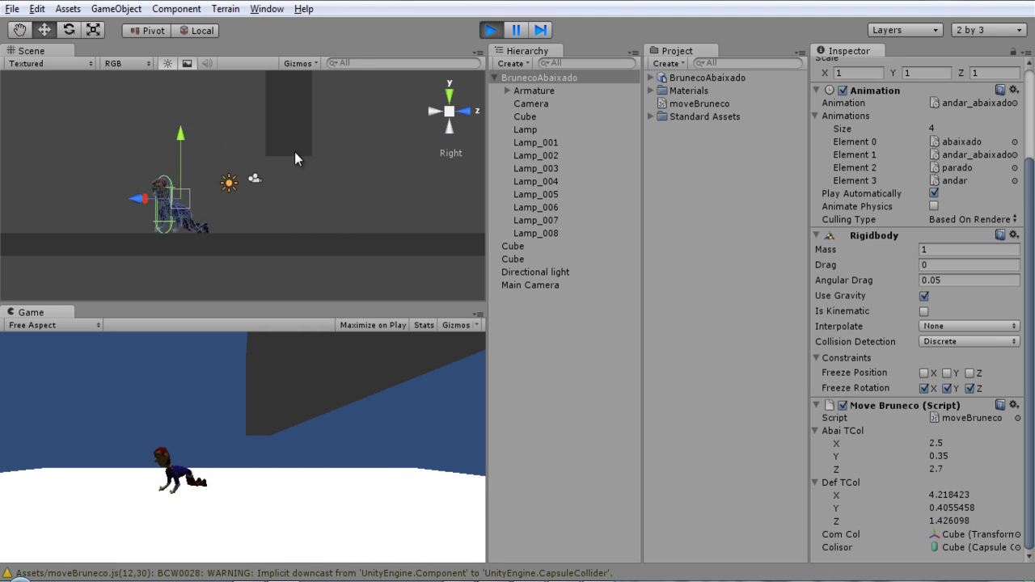
{"action": "key", "text": "Right"}
{"action": "key", "text": "Left"}
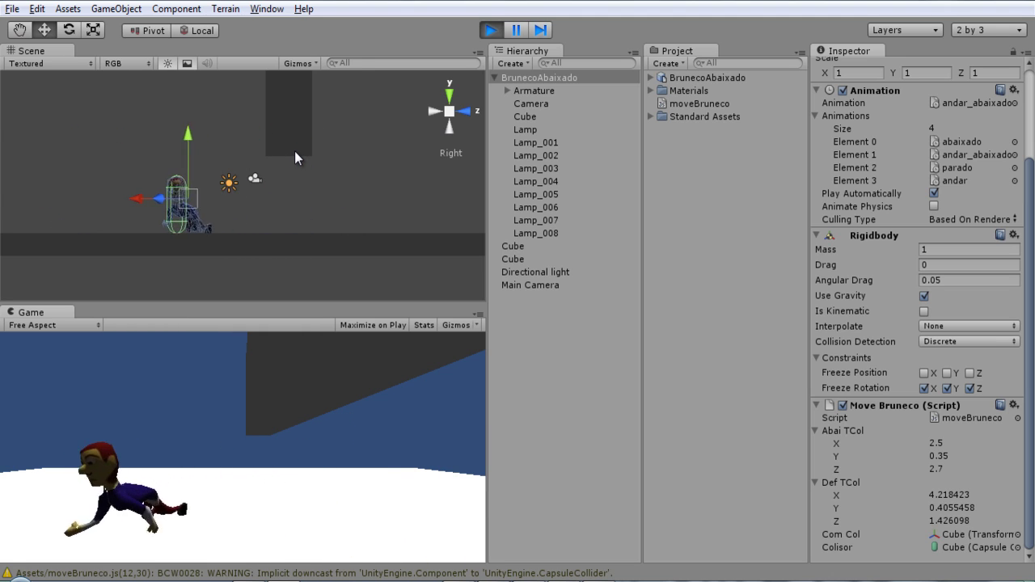
{"action": "key", "text": "Right"}
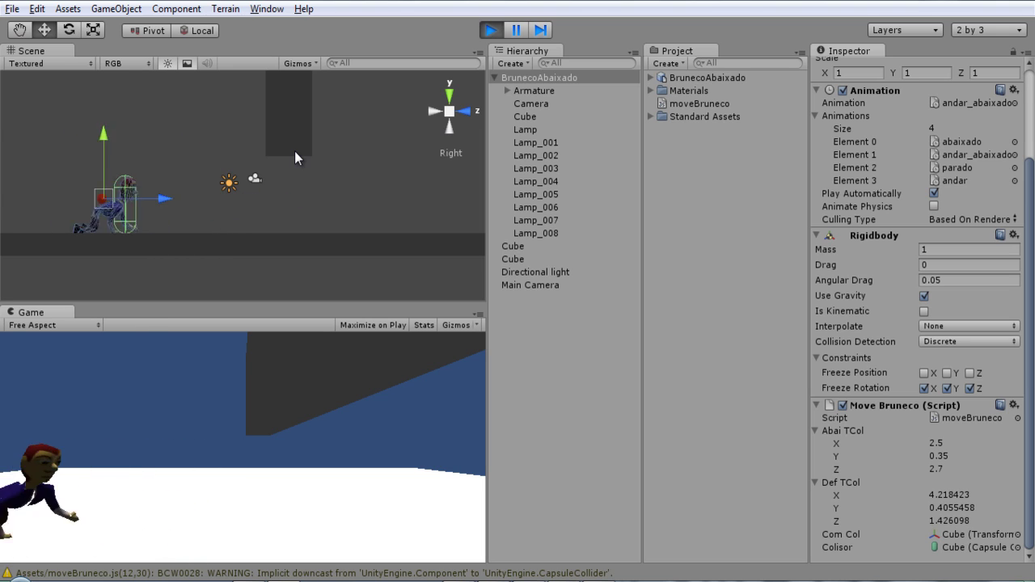
{"action": "key", "text": "Left"}
{"action": "key", "text": "Right"}
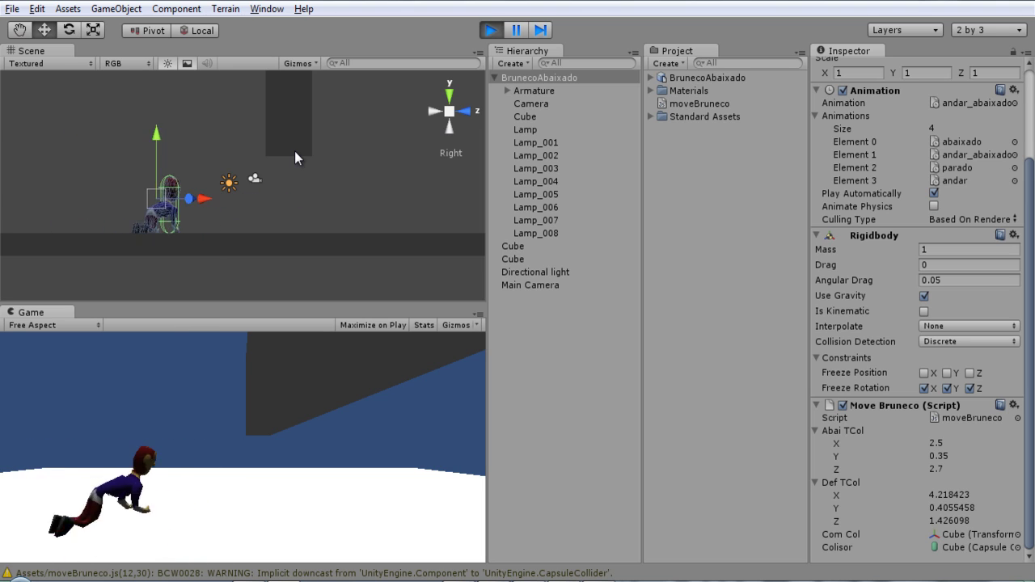
{"action": "key", "text": "Left"}
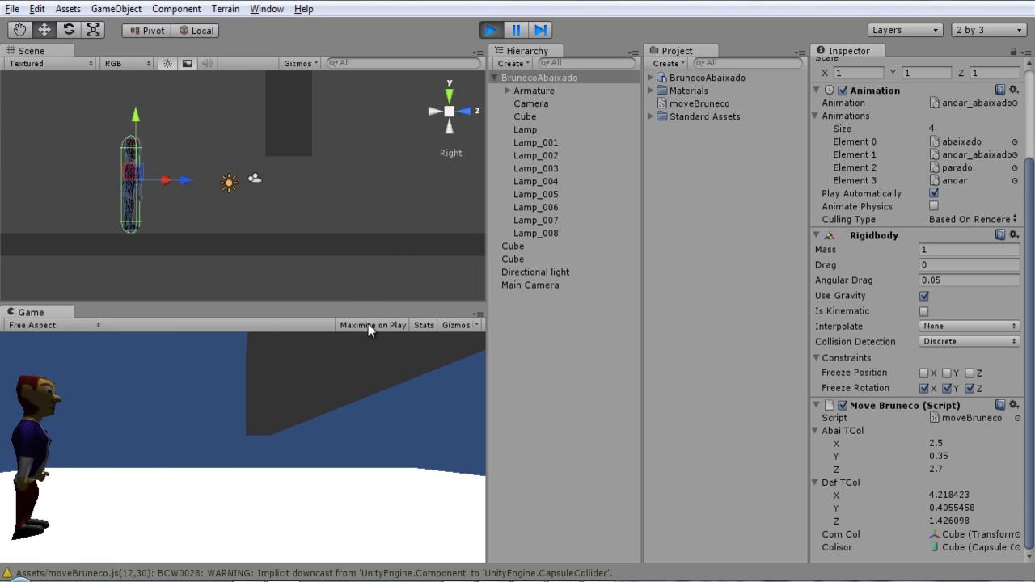
- Test the crouch with Maximize on Play enabled, then return to the script editor
{"action": "left_click", "coordinate": [520, 33]}
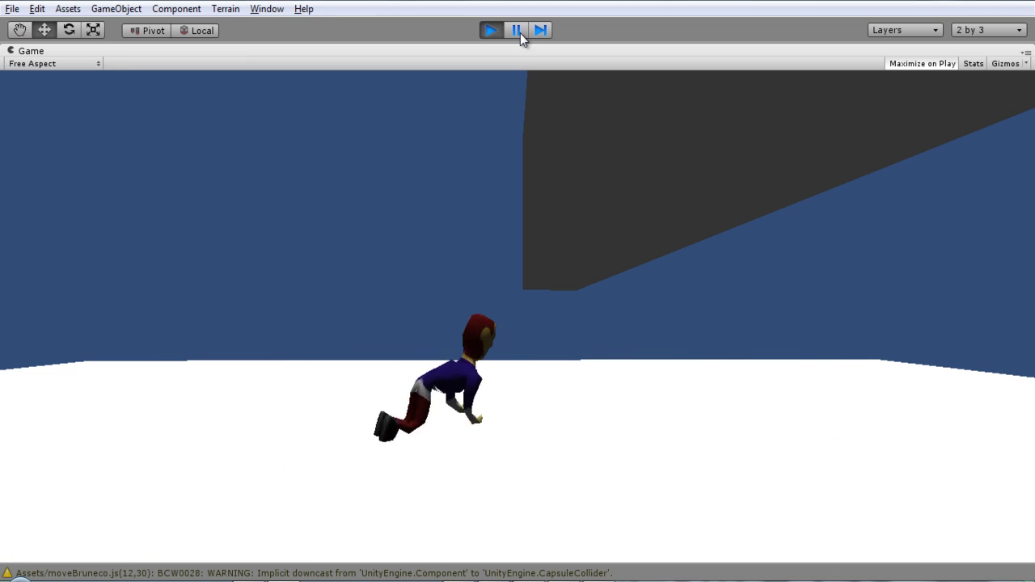
{"action": "left_click", "coordinate": [517, 31]}
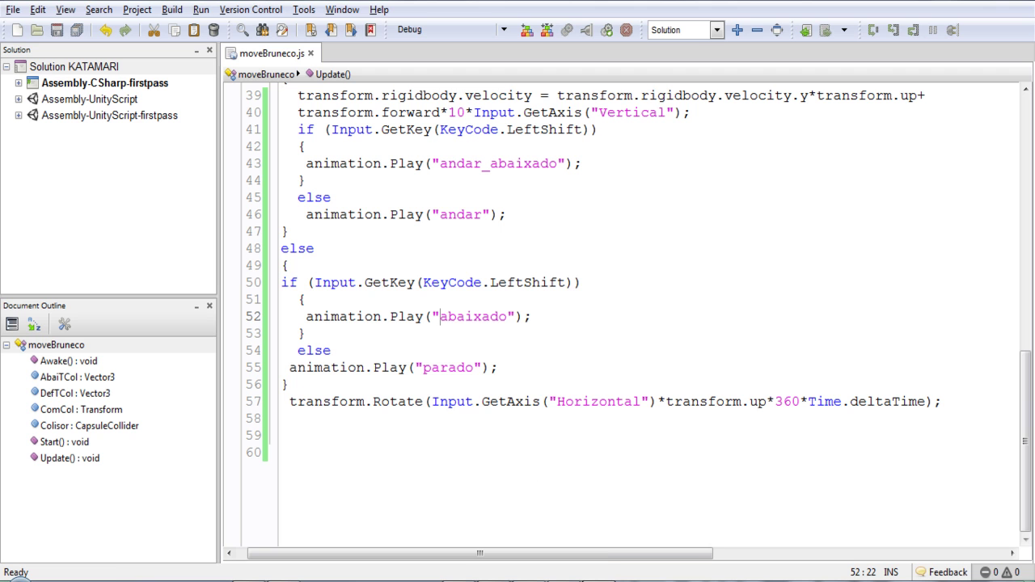
- Review the collider variables, the Start function and the GetKeyDown and GetKeyUp LeftShift blocks in moveBruneco.js
{"action": "scroll", "coordinate": [532, 356], "scroll_direction": "up", "scroll_amount": 10}
{"action": "scroll", "coordinate": [531, 356], "scroll_direction": "down", "scroll_amount": 2}
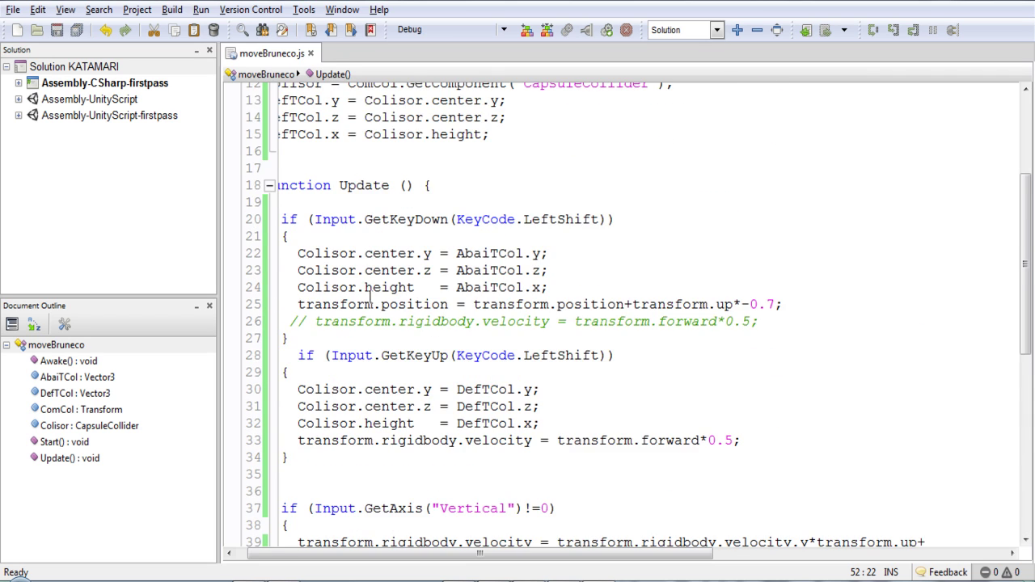
{"action": "scroll", "coordinate": [371, 336], "scroll_direction": "up", "scroll_amount": 4}
{"action": "left_click_drag", "start_coordinate": [426, 553], "coordinate": [384, 552]}
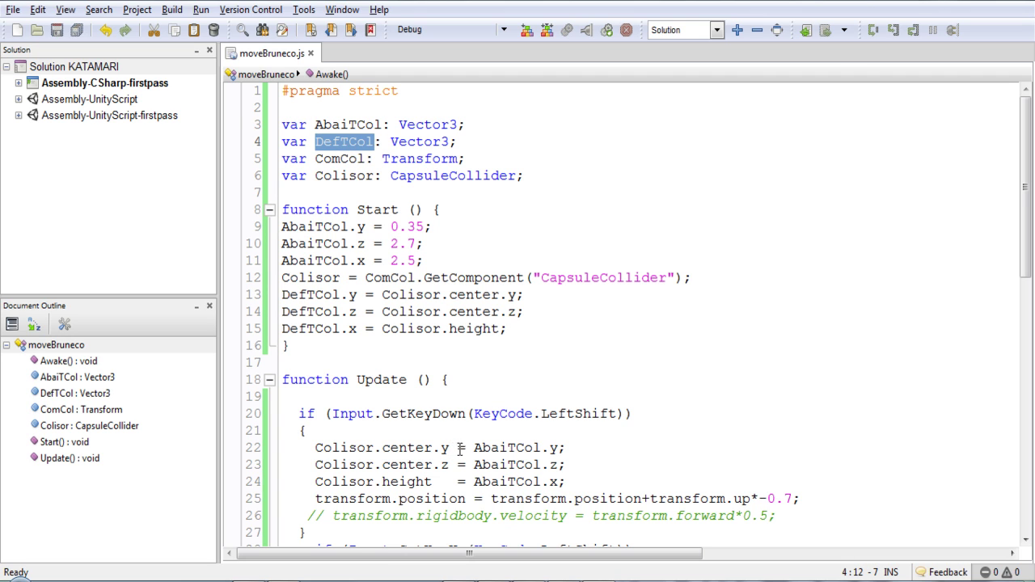
{"action": "scroll", "coordinate": [446, 459], "scroll_direction": "down", "scroll_amount": 3}
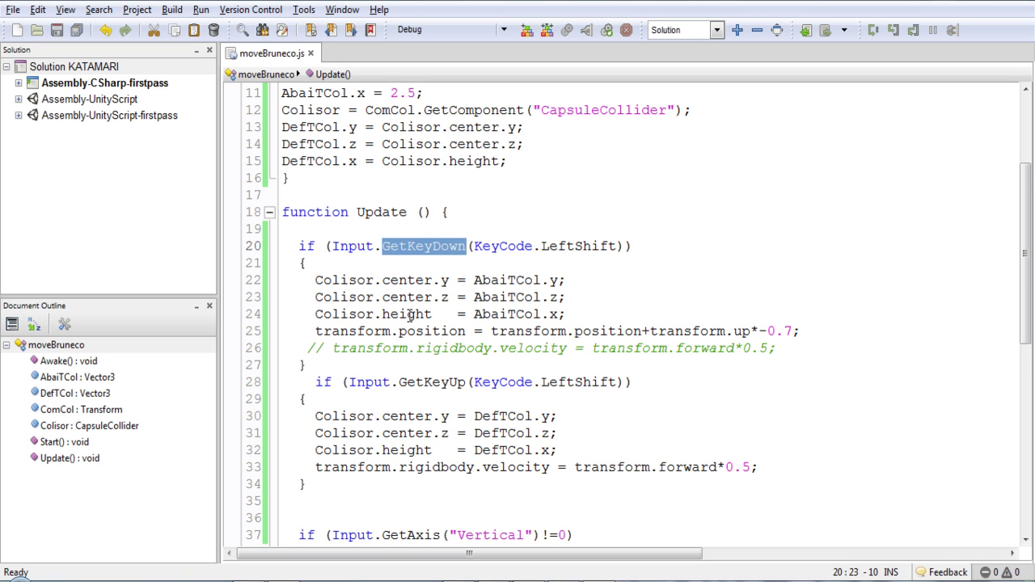
{"action": "scroll", "coordinate": [410, 316], "scroll_direction": "down", "scroll_amount": 2}
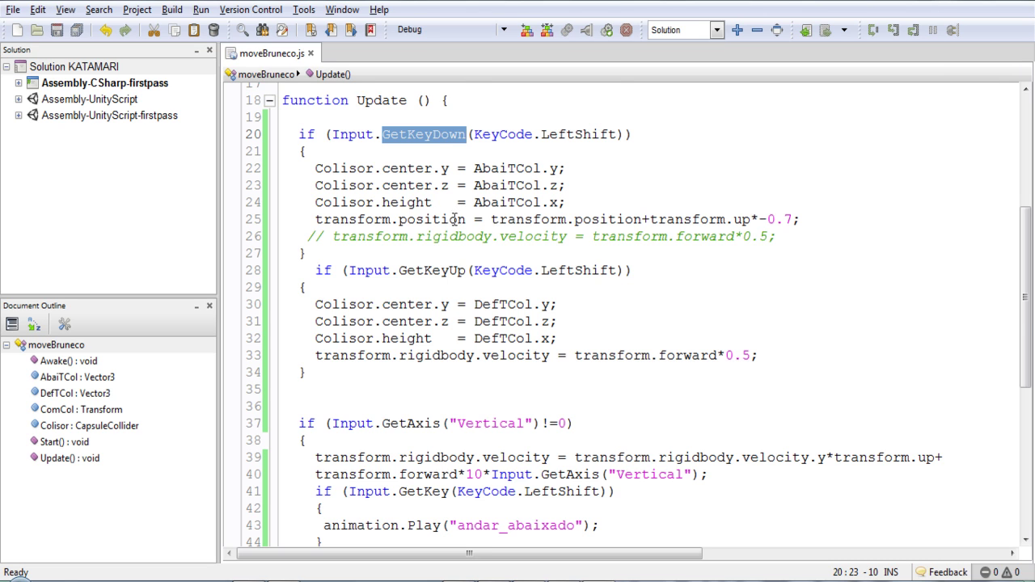
{"action": "scroll", "coordinate": [456, 230], "scroll_direction": "down", "scroll_amount": 1}
{"action": "double_click", "coordinate": [449, 212]}
{"action": "left_click", "coordinate": [402, 248]}
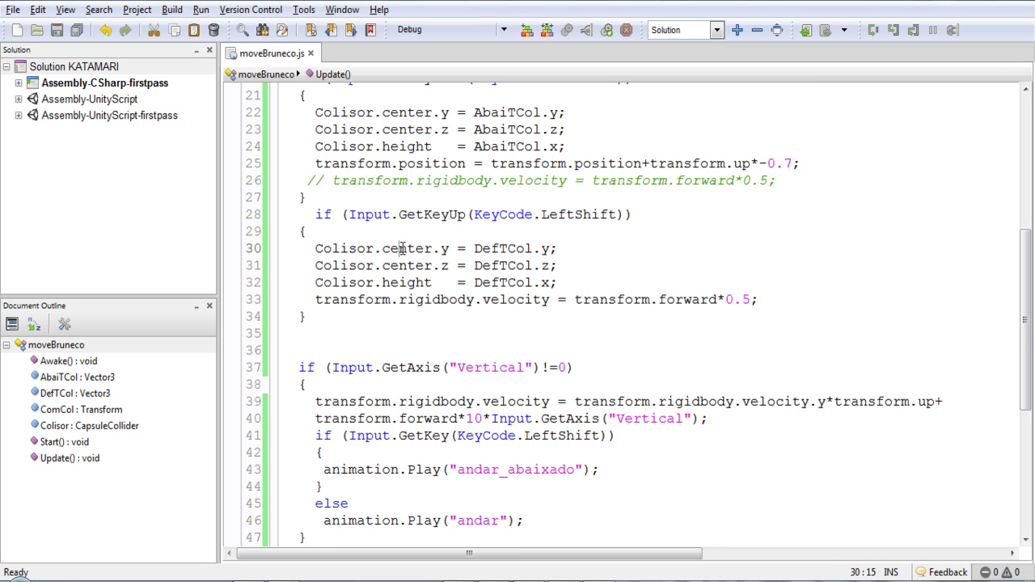
- Examine the animation conditions for moving and standing still, covering "andar_abaixado", "andar", "abaixado" and "parado"
{"action": "scroll", "coordinate": [467, 321], "scroll_direction": "down", "scroll_amount": 5}
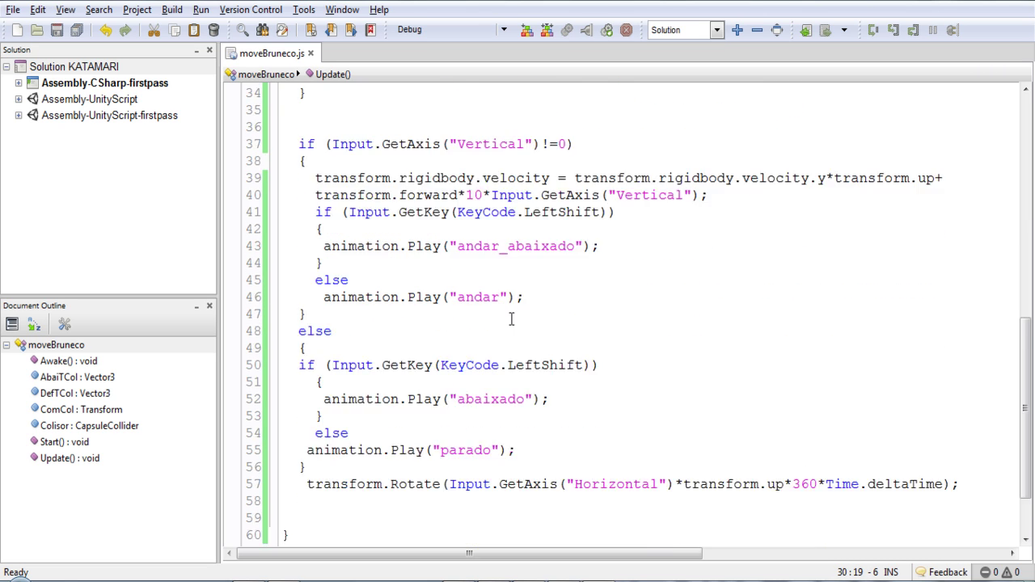
{"action": "scroll", "coordinate": [440, 314], "scroll_direction": "up", "scroll_amount": 2}
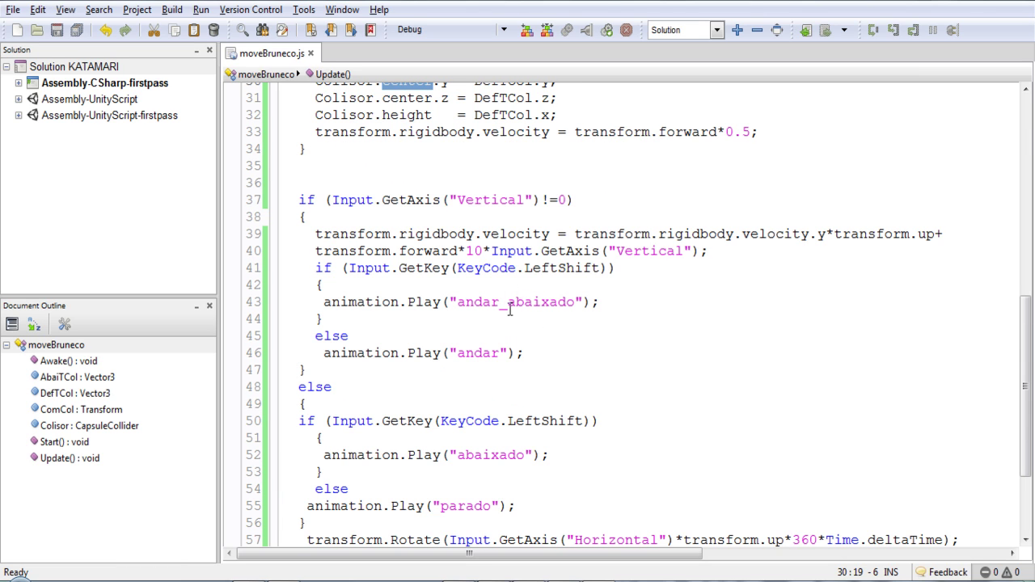
{"action": "scroll", "coordinate": [510, 310], "scroll_direction": "down", "scroll_amount": 1}
{"action": "double_click", "coordinate": [552, 213]}
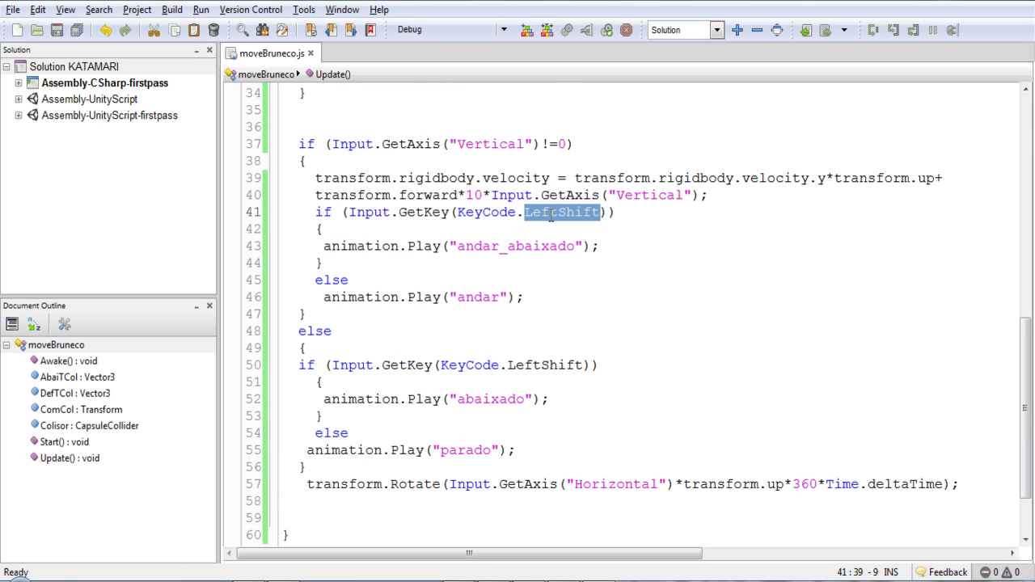
{"action": "left_click", "coordinate": [495, 234]}
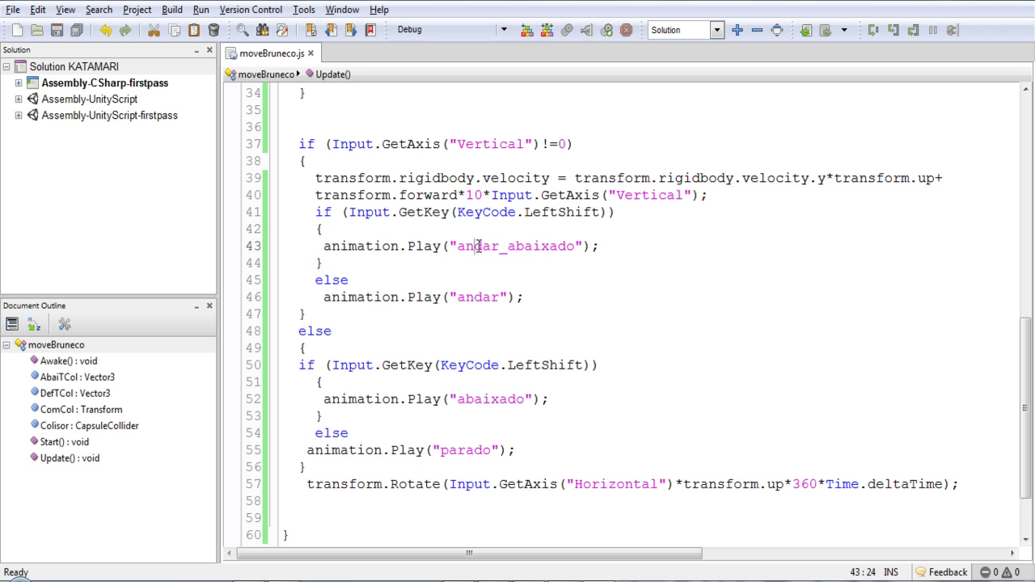
{"action": "double_click", "coordinate": [478, 296]}
{"action": "scroll", "coordinate": [484, 391], "scroll_direction": "down", "scroll_amount": 1}
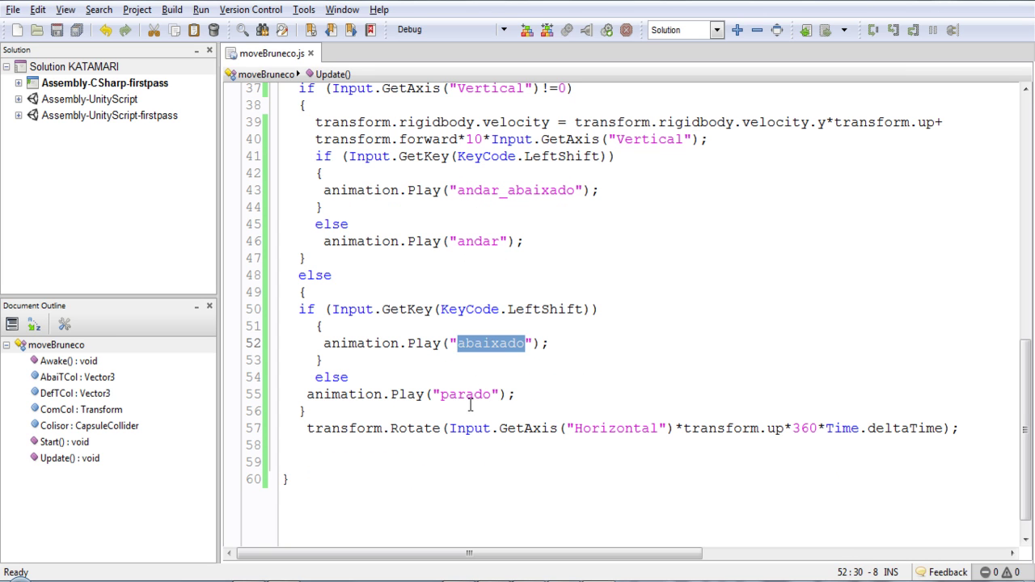
{"action": "scroll", "coordinate": [554, 413], "scroll_direction": "up", "scroll_amount": 9}
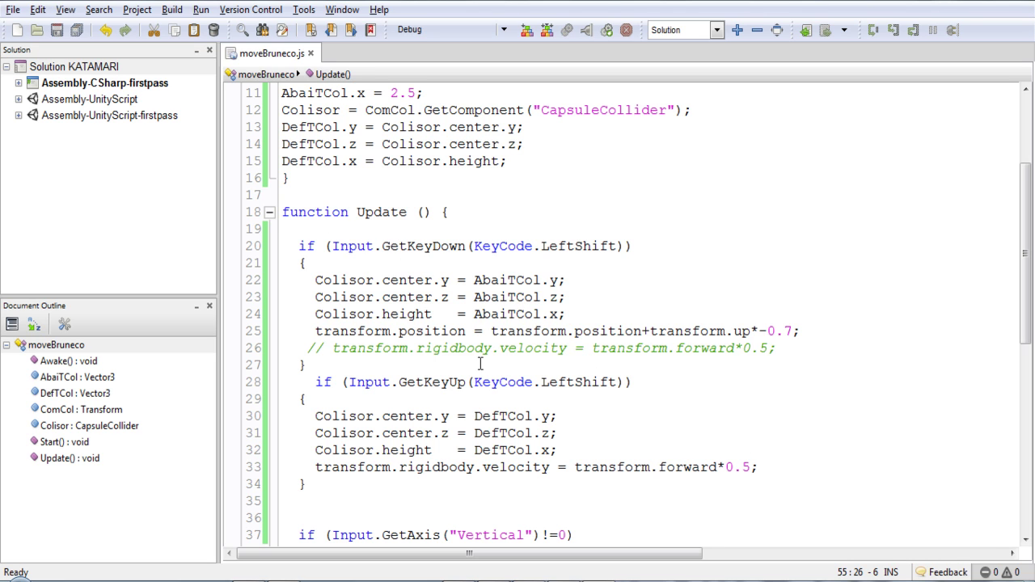
- Review the complete moveBruneco.js script, from the variable declarations through the animation conditions to the transform.Rotate line
{"action": "scroll", "coordinate": [501, 324], "scroll_direction": "up", "scroll_amount": 3}
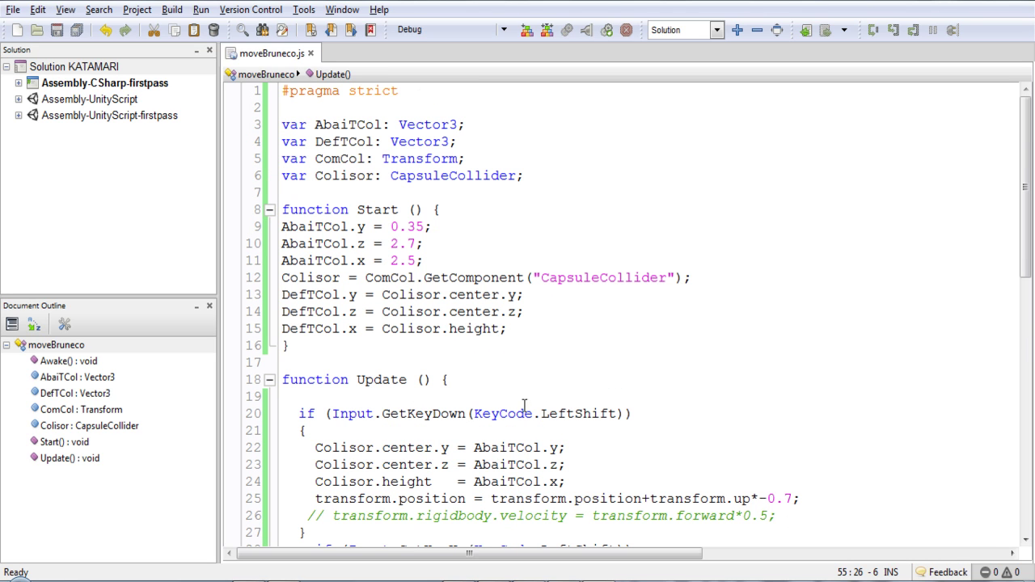
{"action": "scroll", "coordinate": [443, 413], "scroll_direction": "down", "scroll_amount": 12}
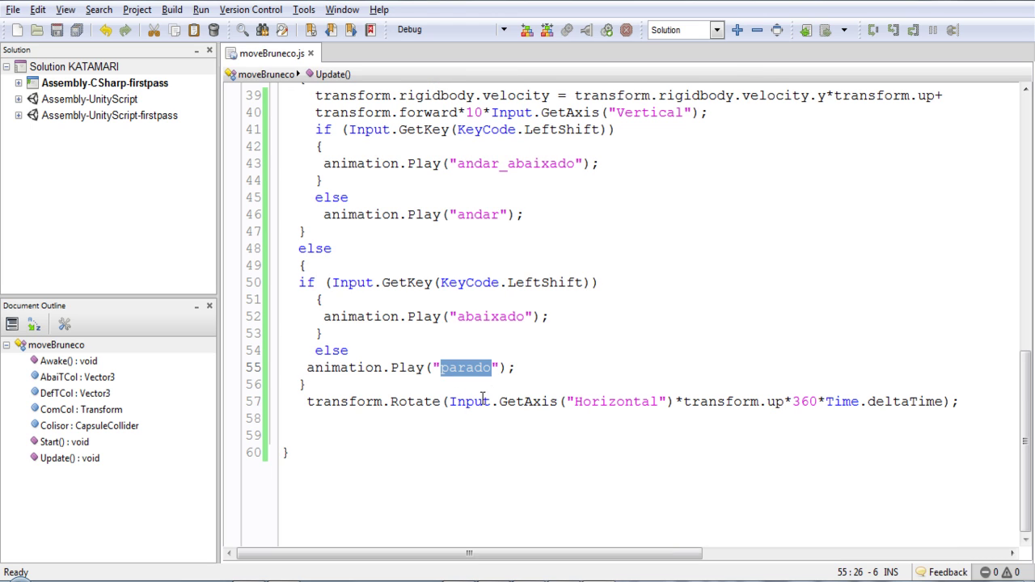
{"action": "scroll", "coordinate": [370, 388], "scroll_direction": "up", "scroll_amount": 12}
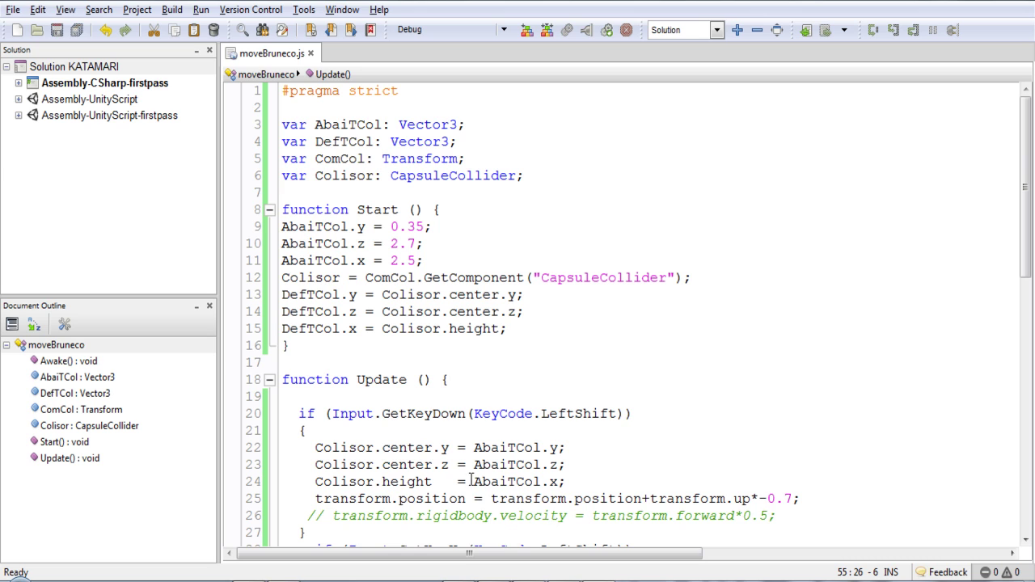
- Switch to Unity, run the game maximized and steer the character around the floor, alternating between walking upright and crawling crouched
{"action": "left_click", "coordinate": [276, 574]}
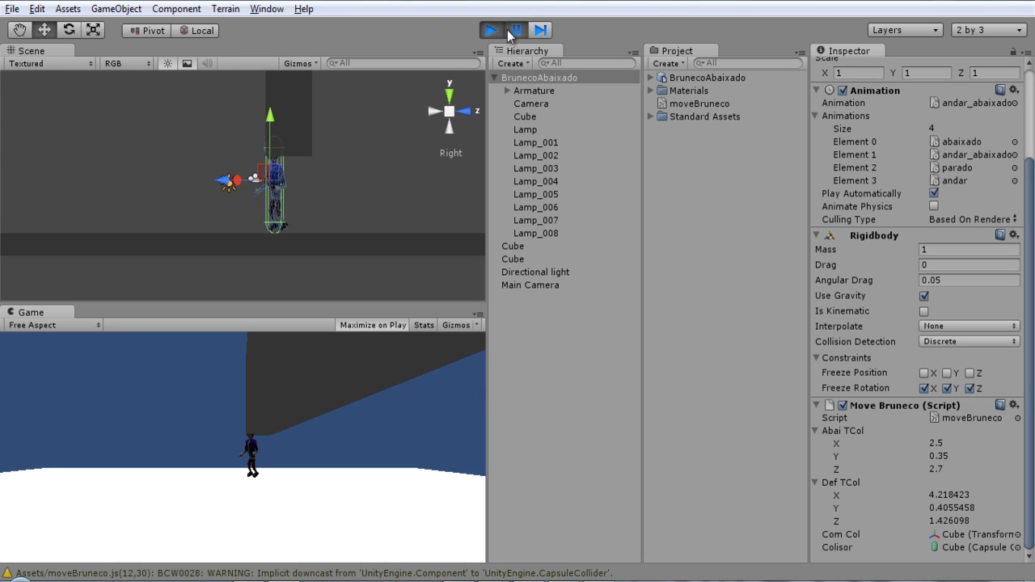
{"action": "key", "text": "Up"}
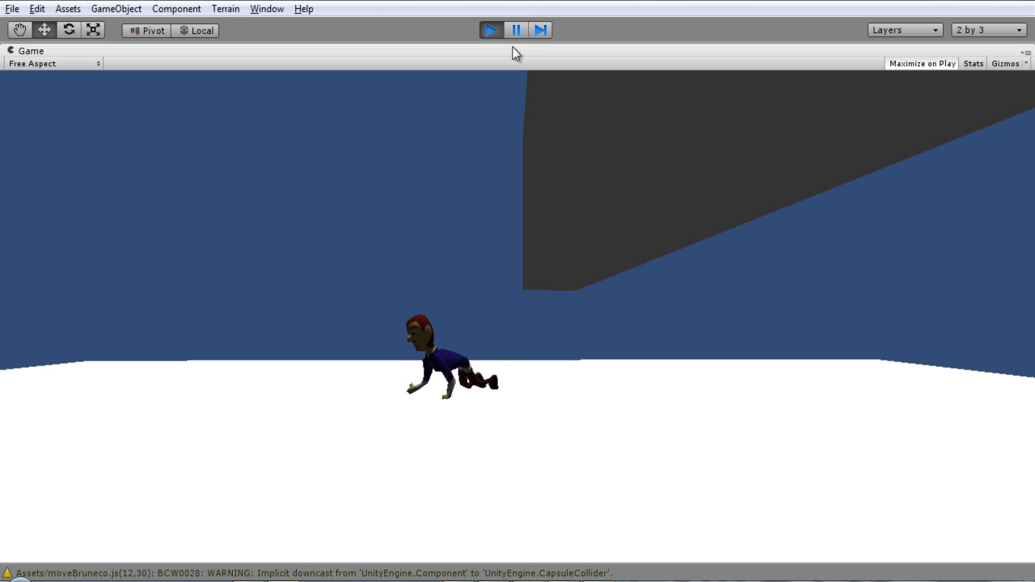
{"action": "key", "text": "Right"}
{"action": "key", "text": "Right"}
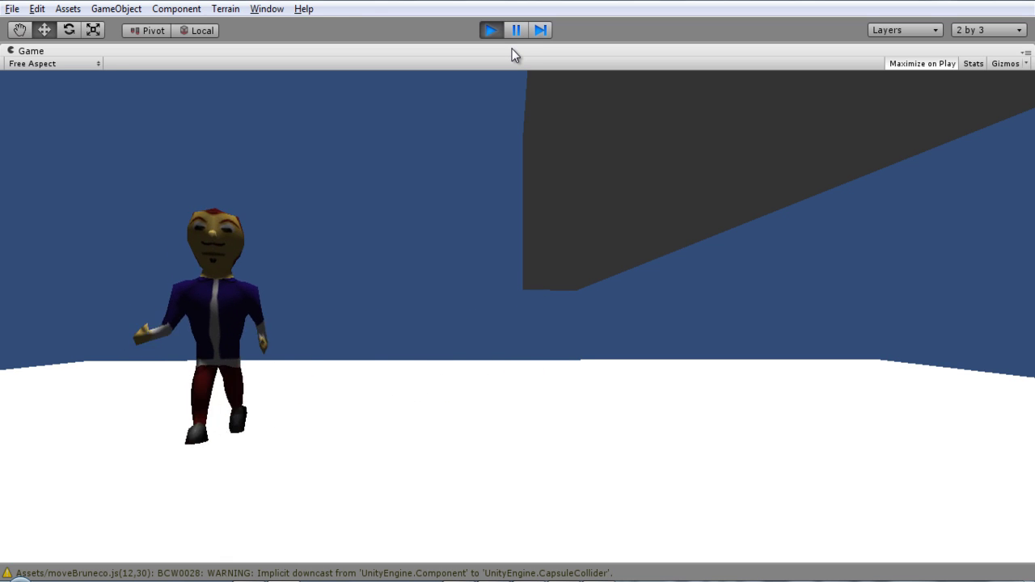
{"action": "key", "text": "Right"}
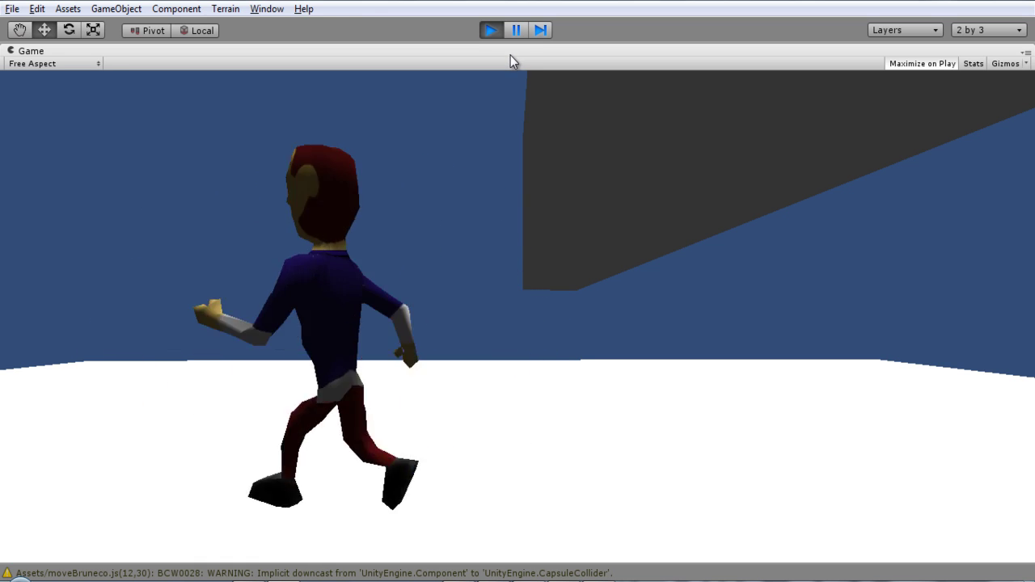
{"action": "key", "text": "Right"}
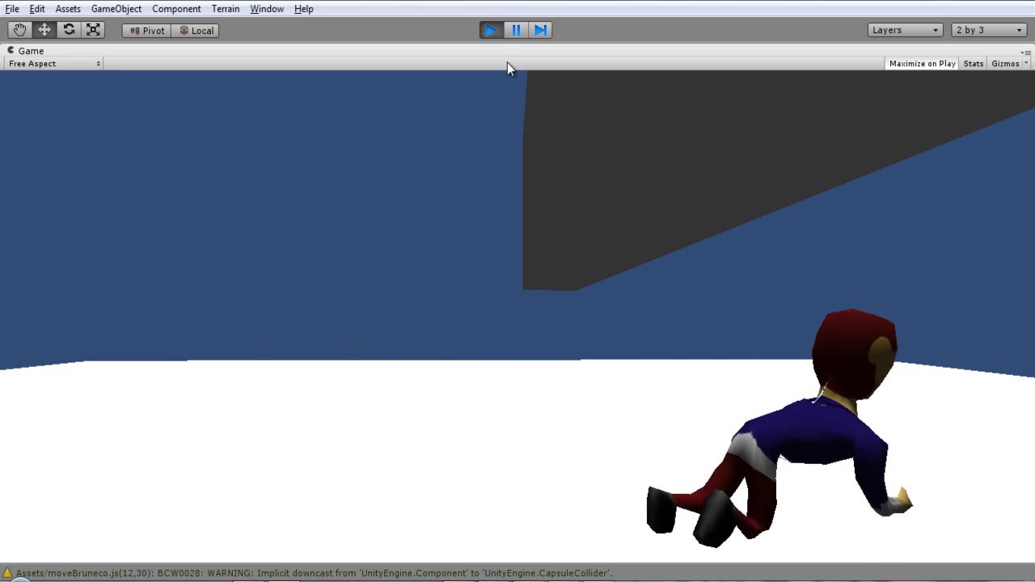
{"action": "key", "text": "Left"}
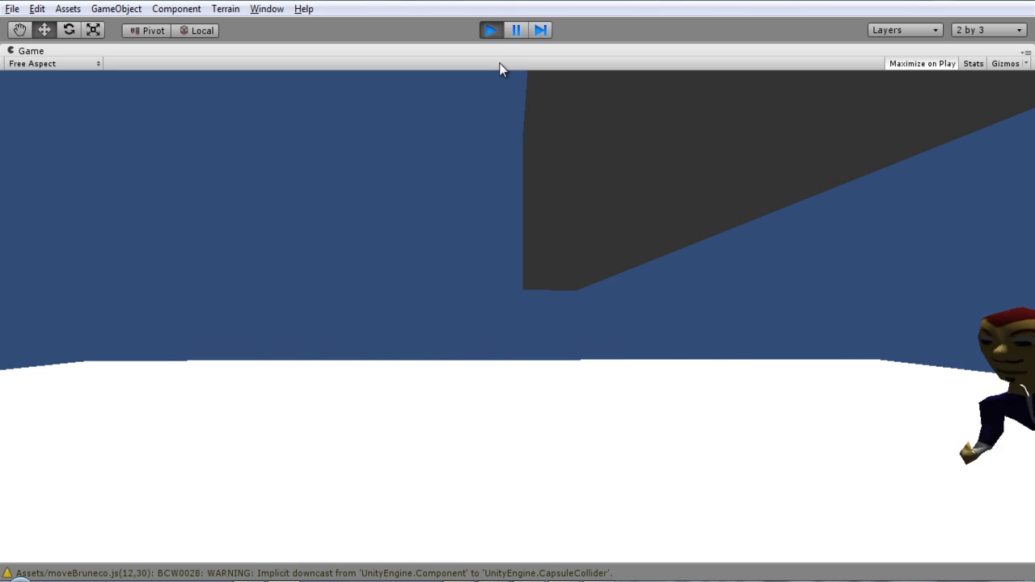
{"action": "key", "text": "Right"}
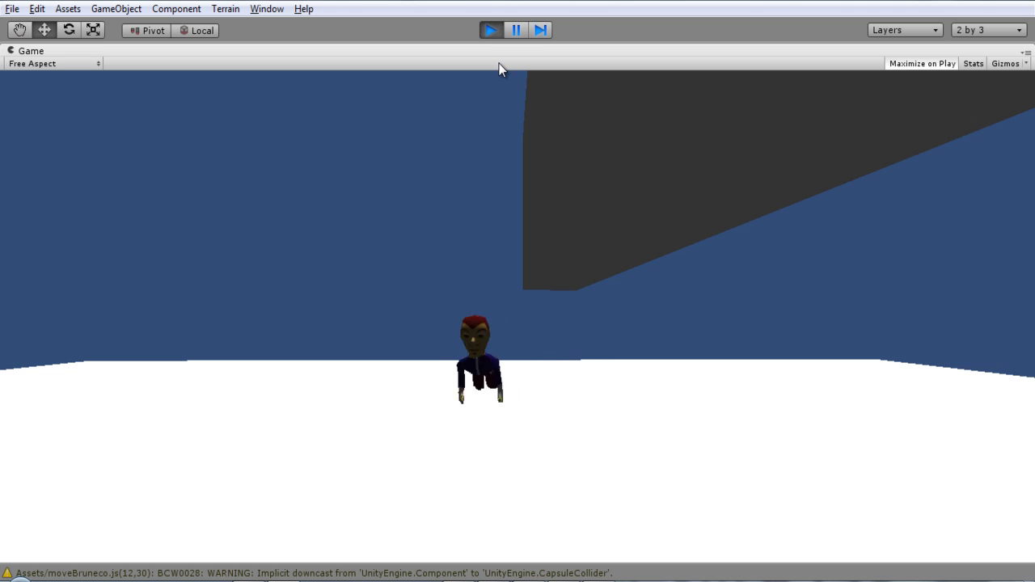
{"action": "key", "text": "Left"}
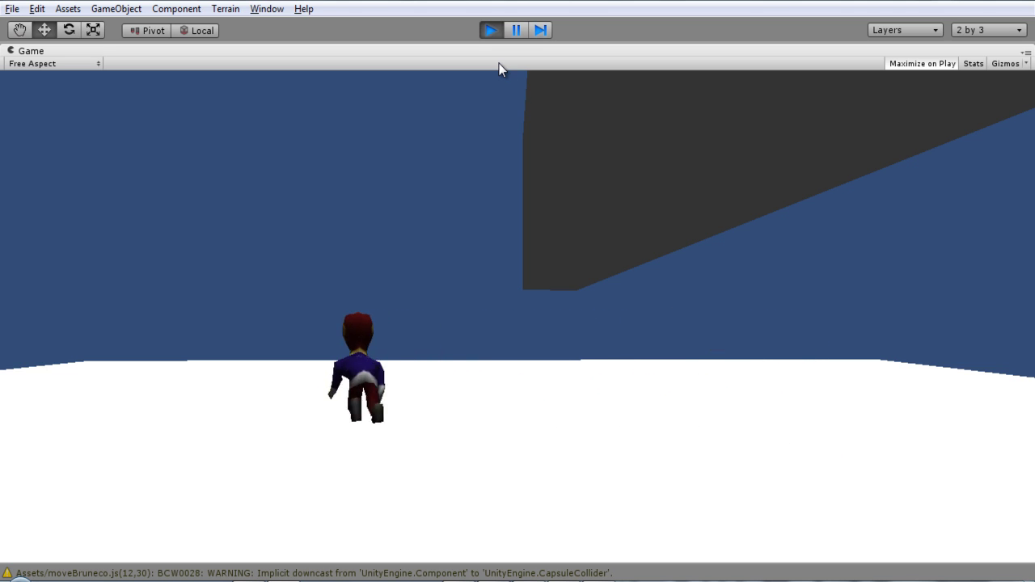
{"action": "key", "text": "Down"}
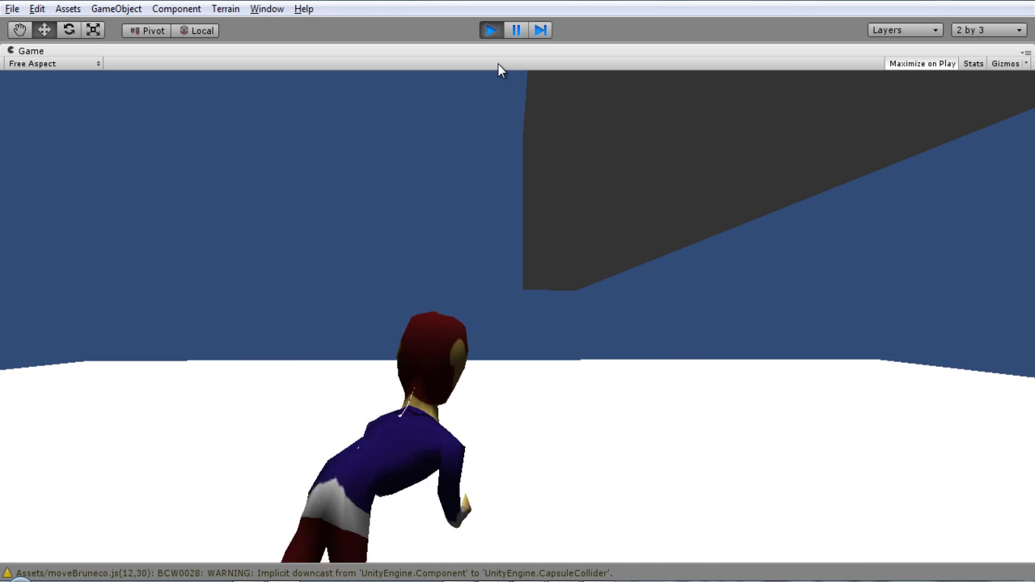
{"action": "key", "text": "Up"}
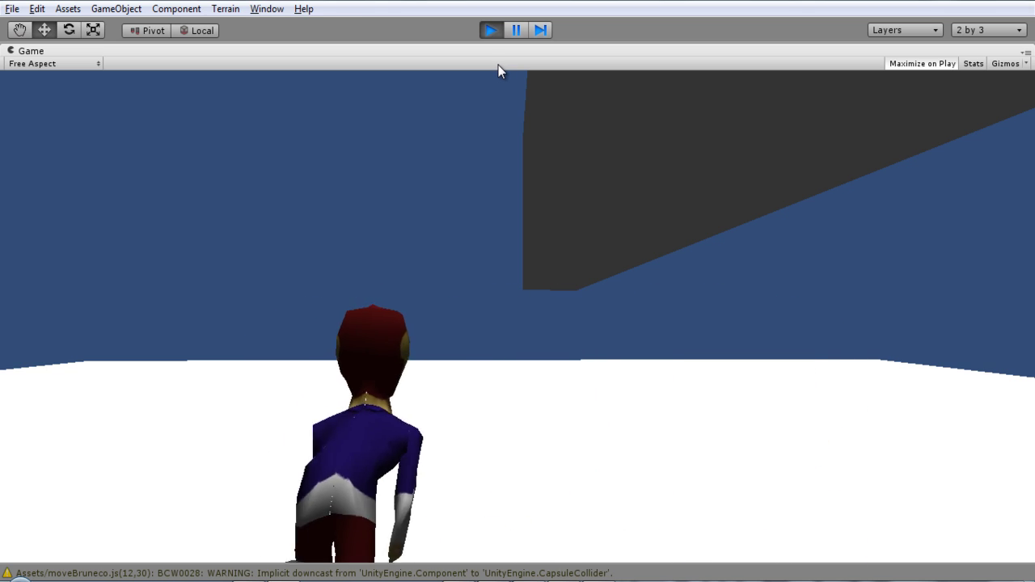